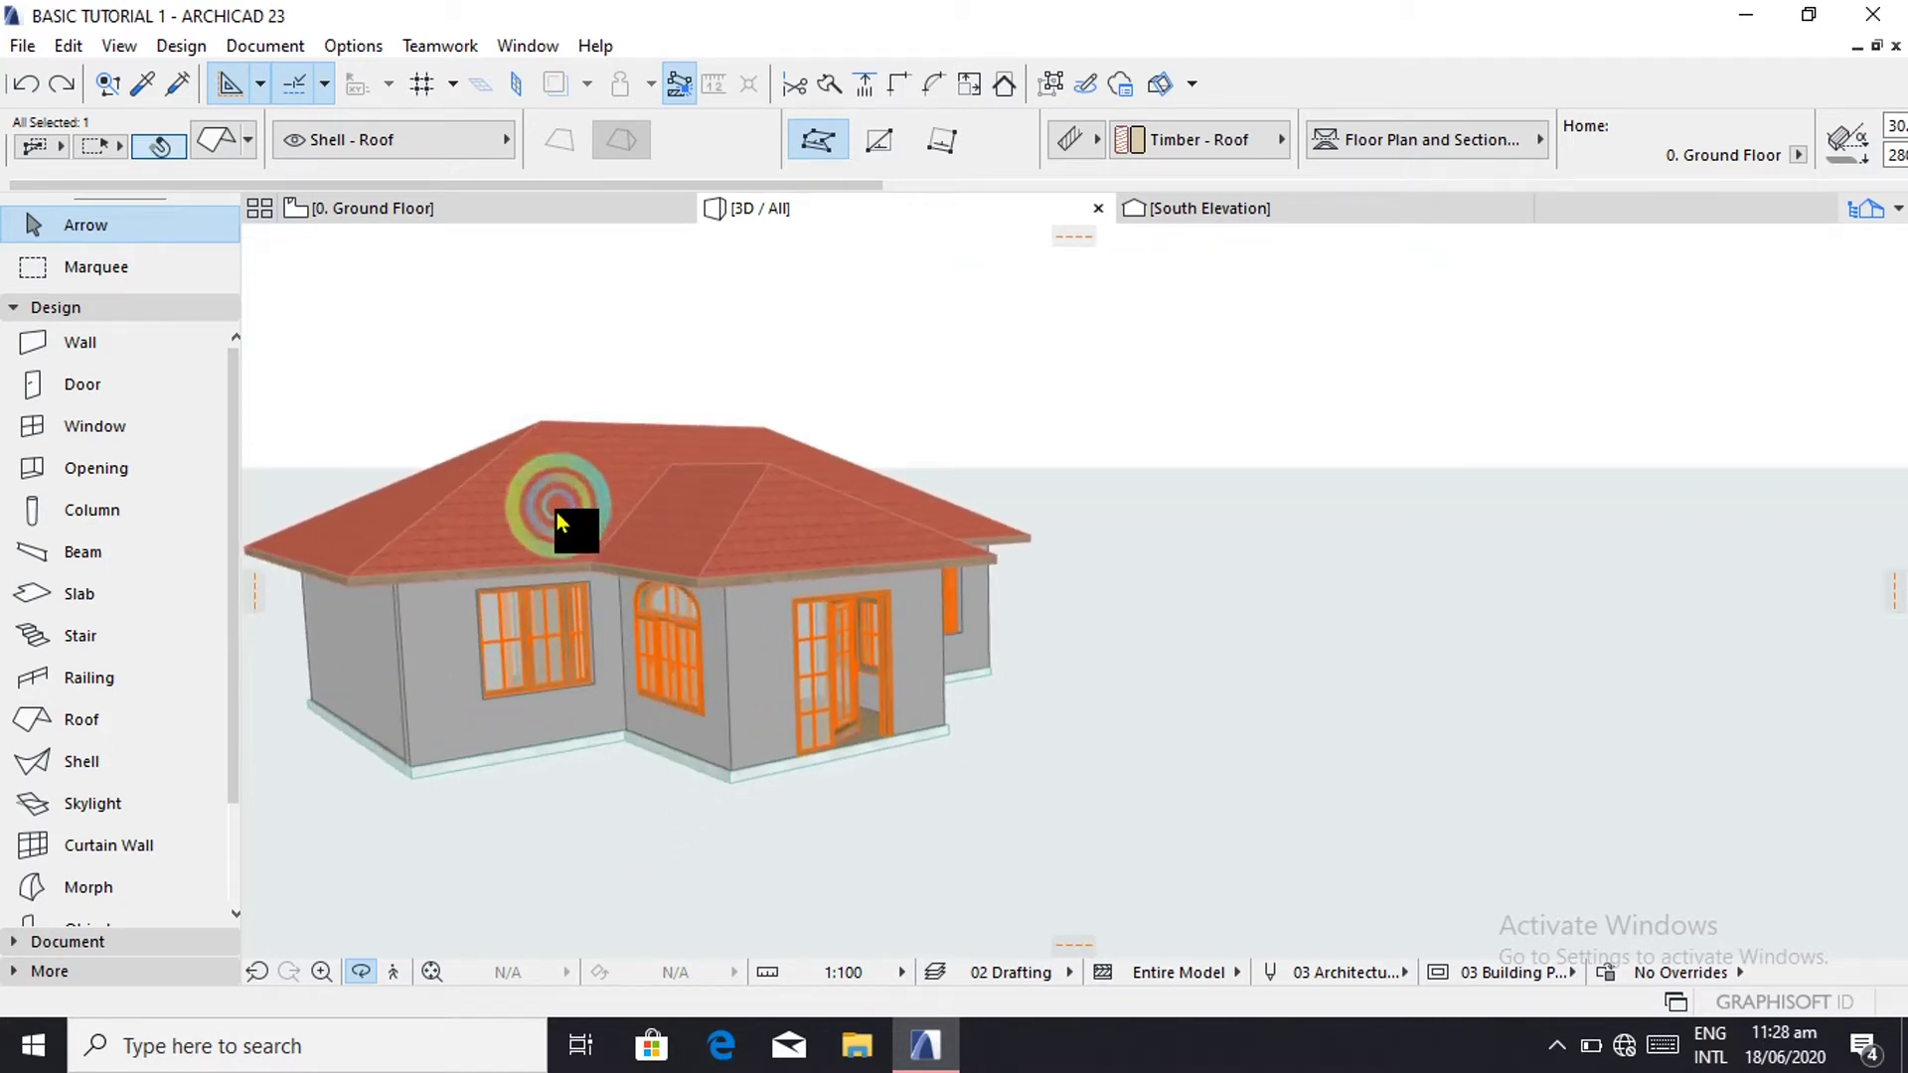
Step: Set the selected multi-plane roof's pitch to 45° and its level elevation to 900
{"action": "left_click", "coordinate": [56, 225]}
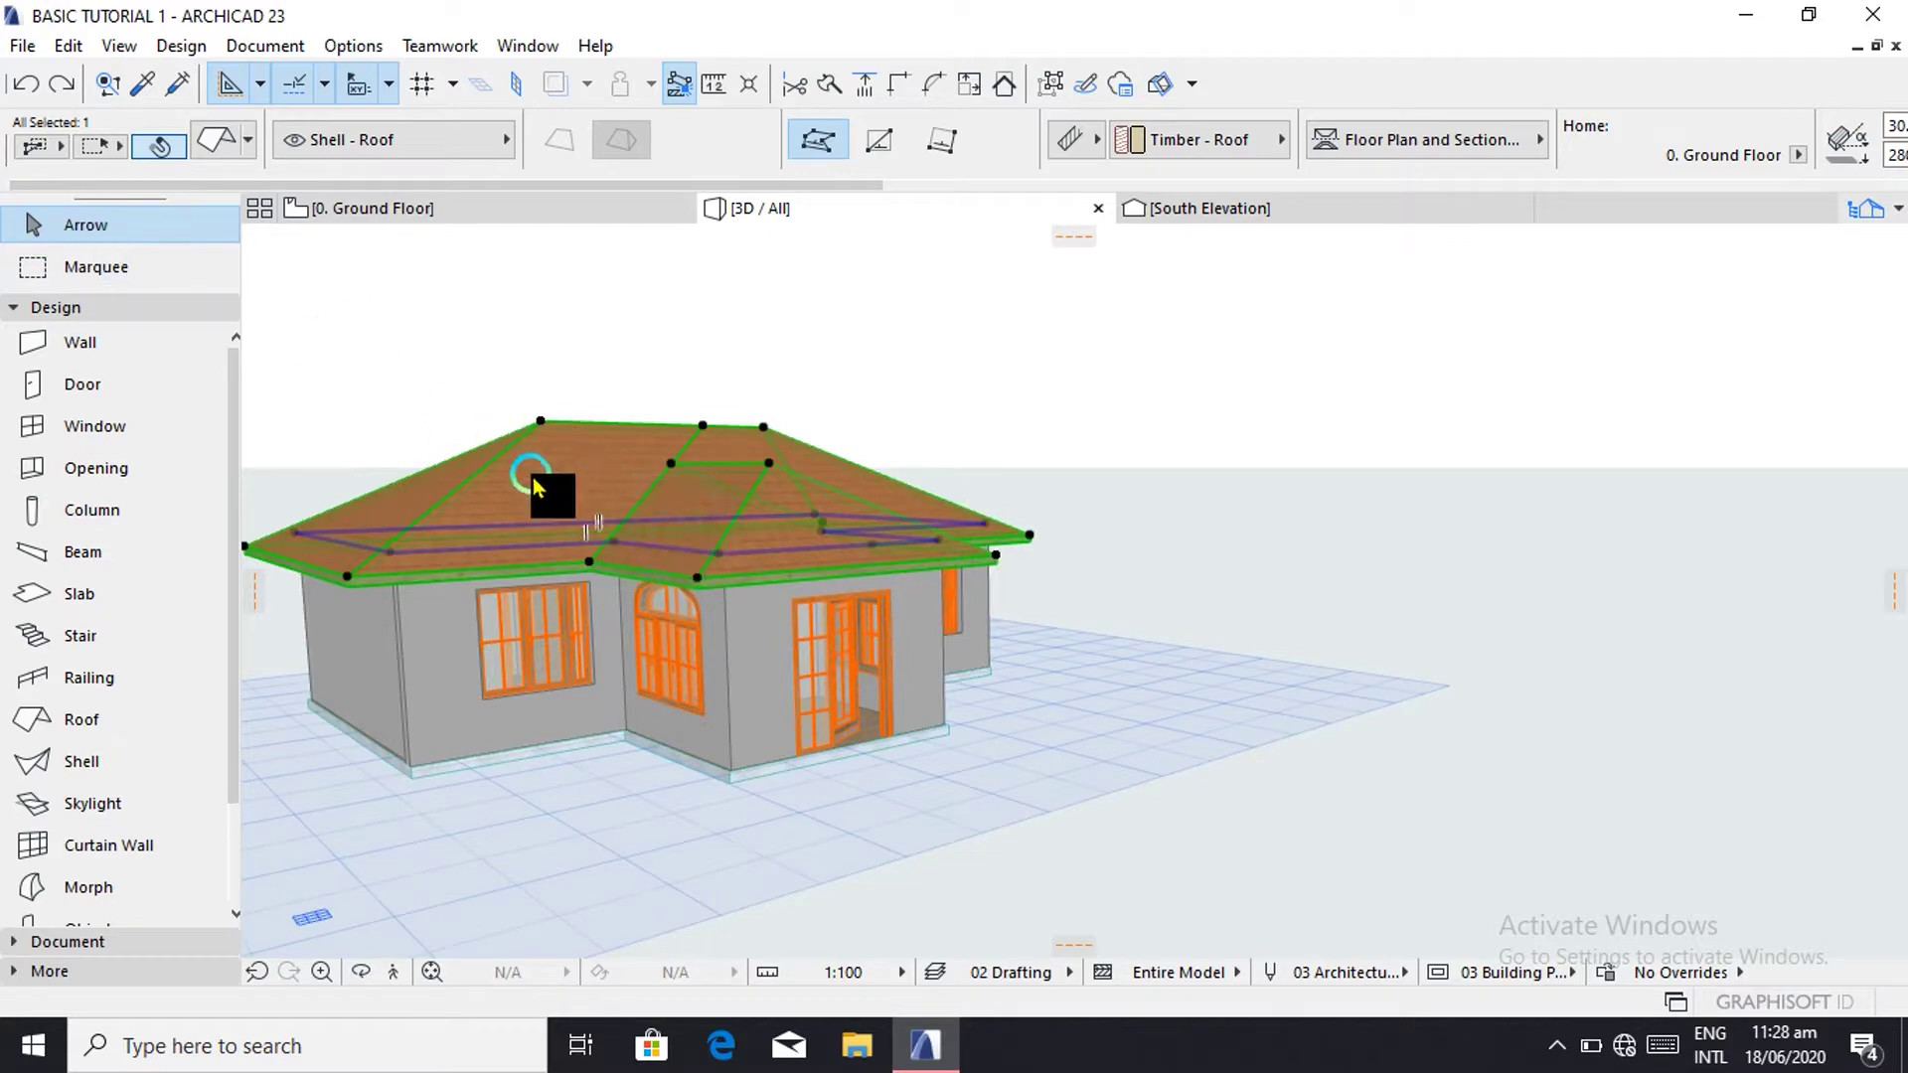
{"action": "left_click", "coordinate": [222, 143]}
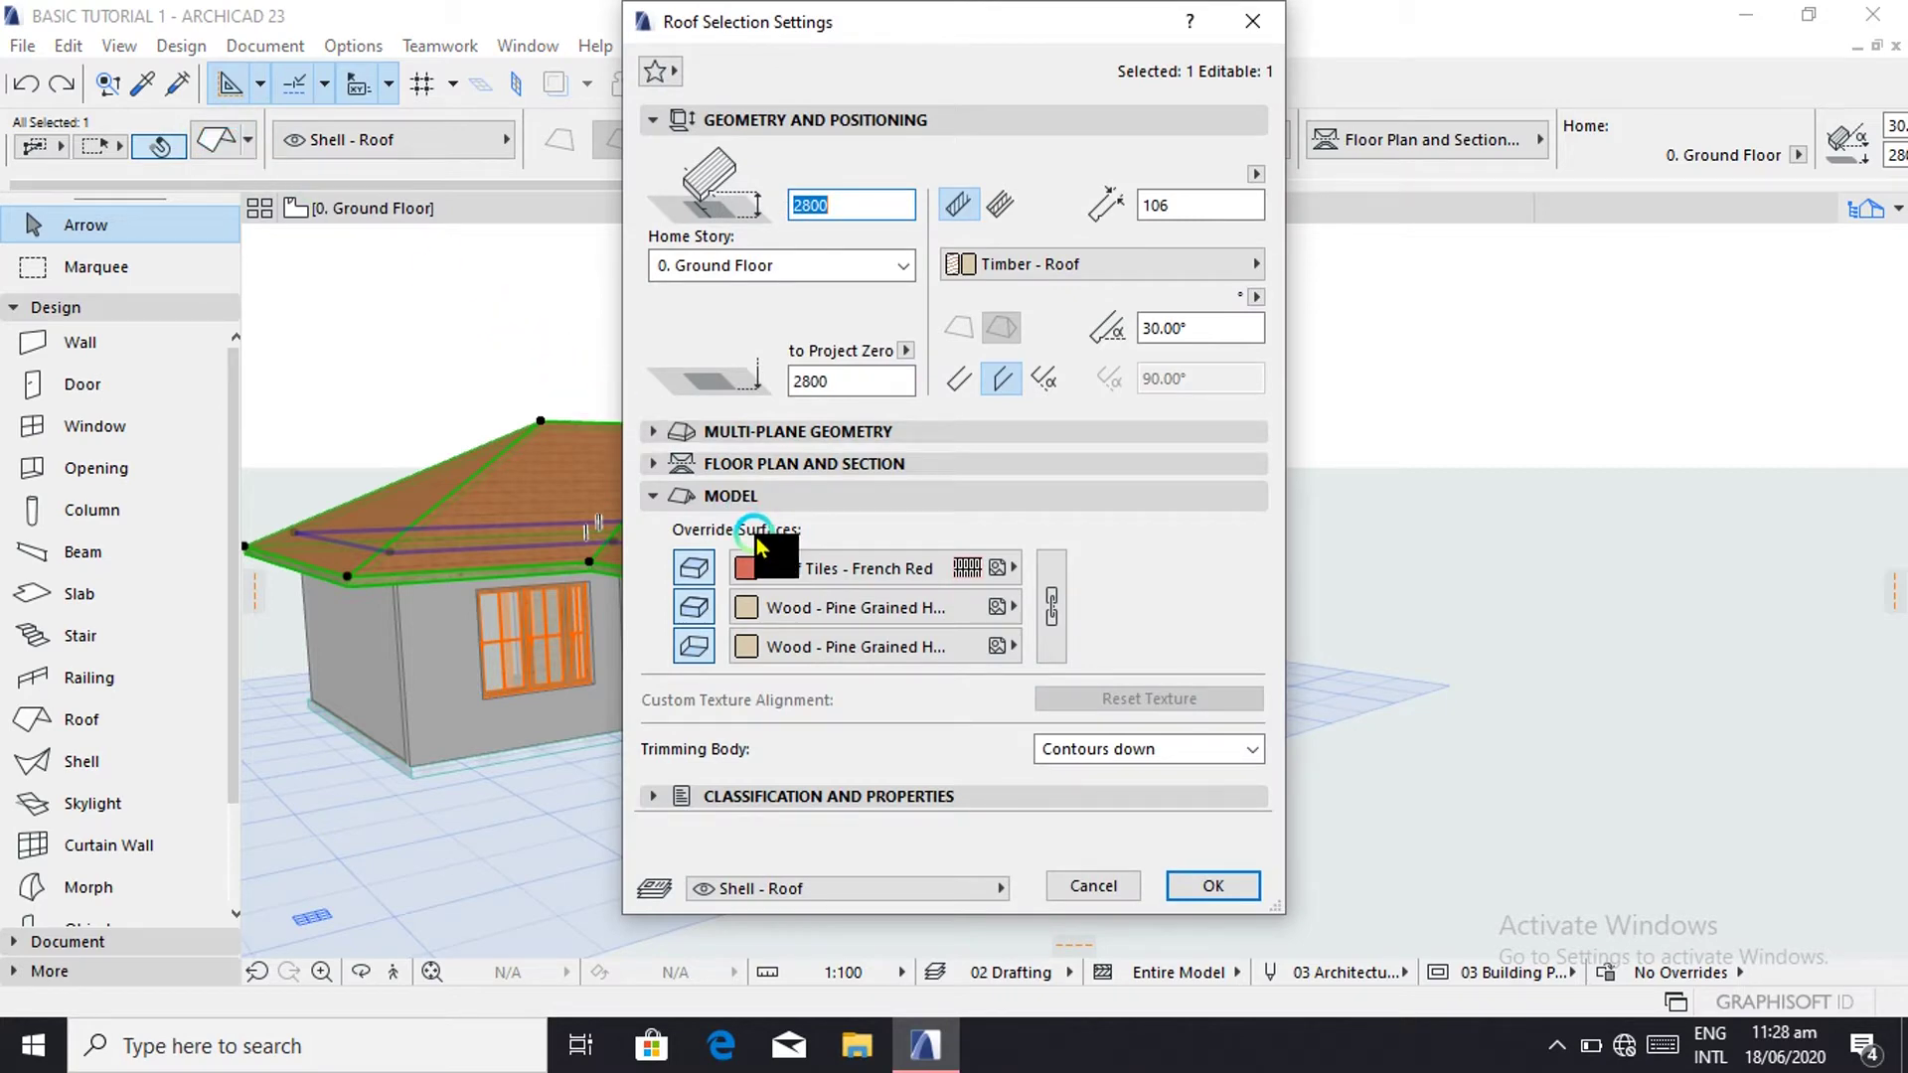
{"action": "left_click", "coordinate": [789, 432]}
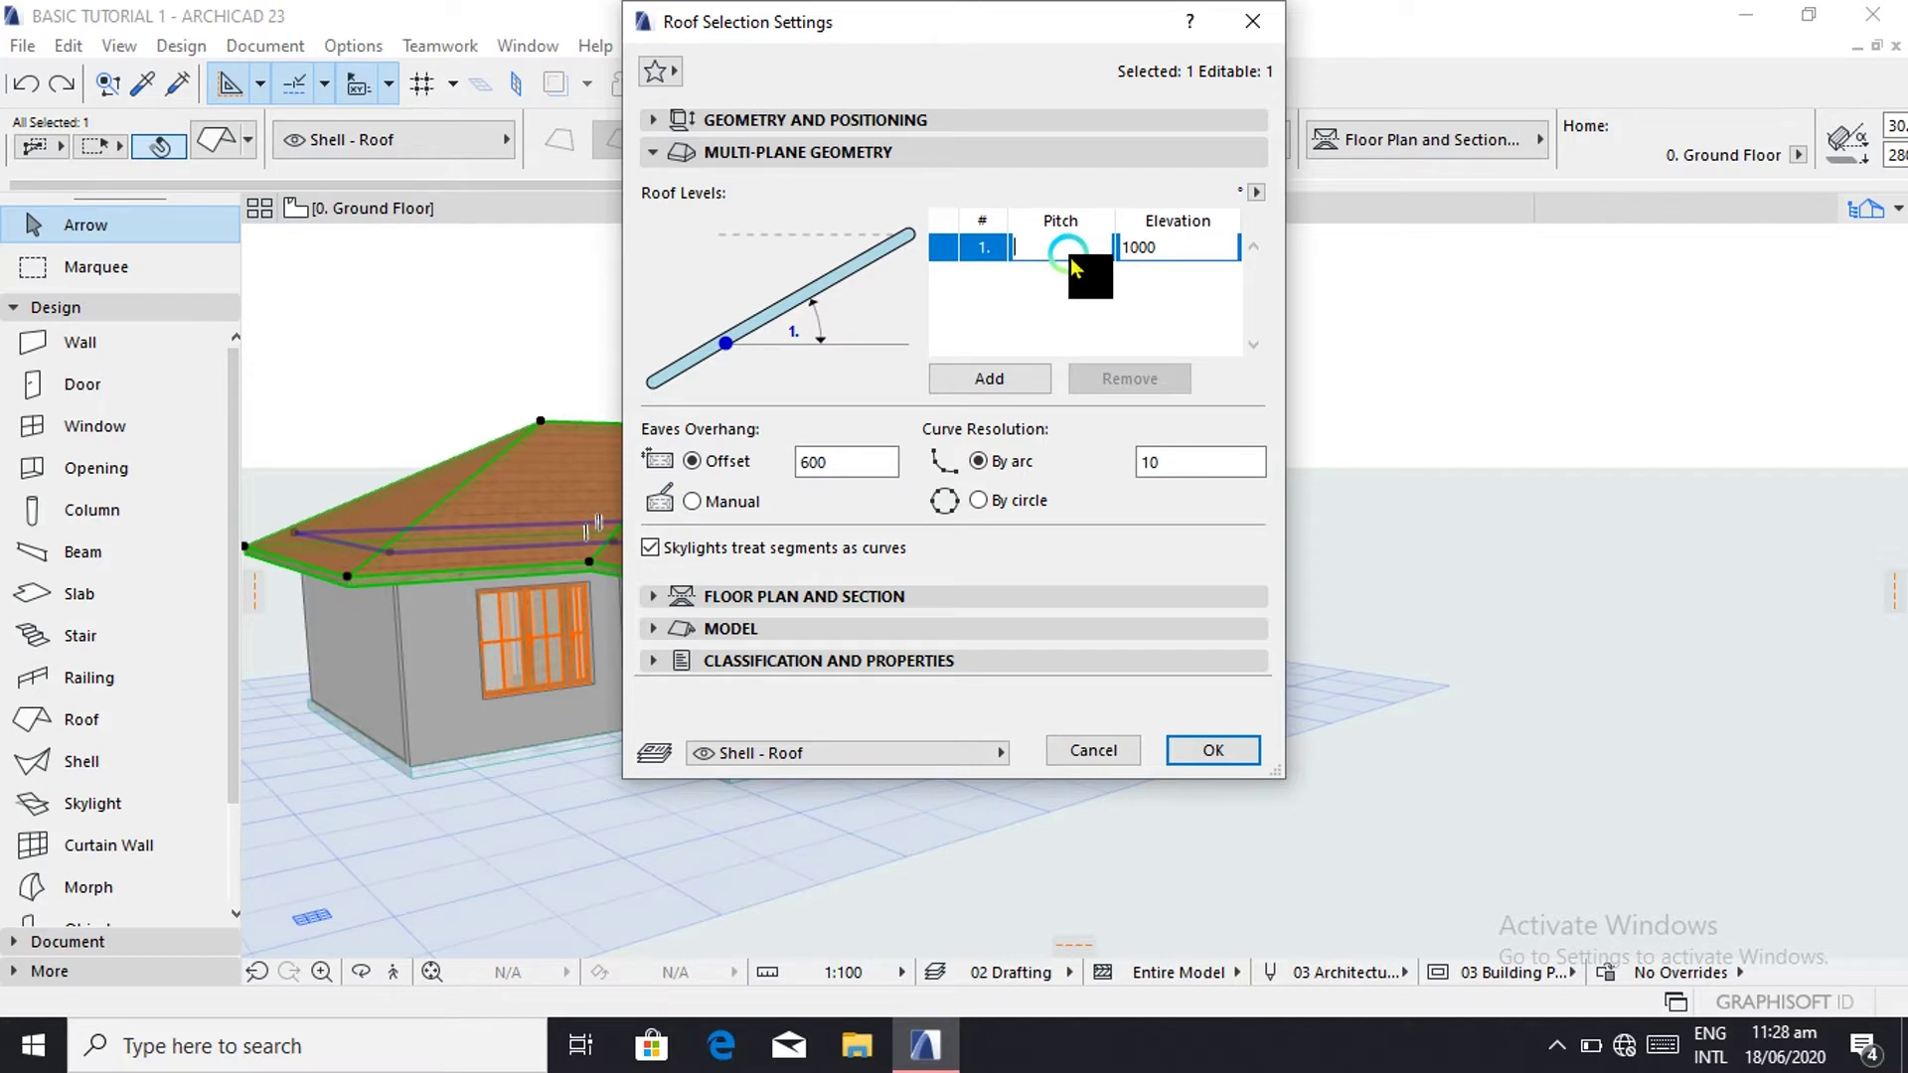
{"action": "type", "text": "45"}
{"action": "left_click", "coordinate": [1162, 250]}
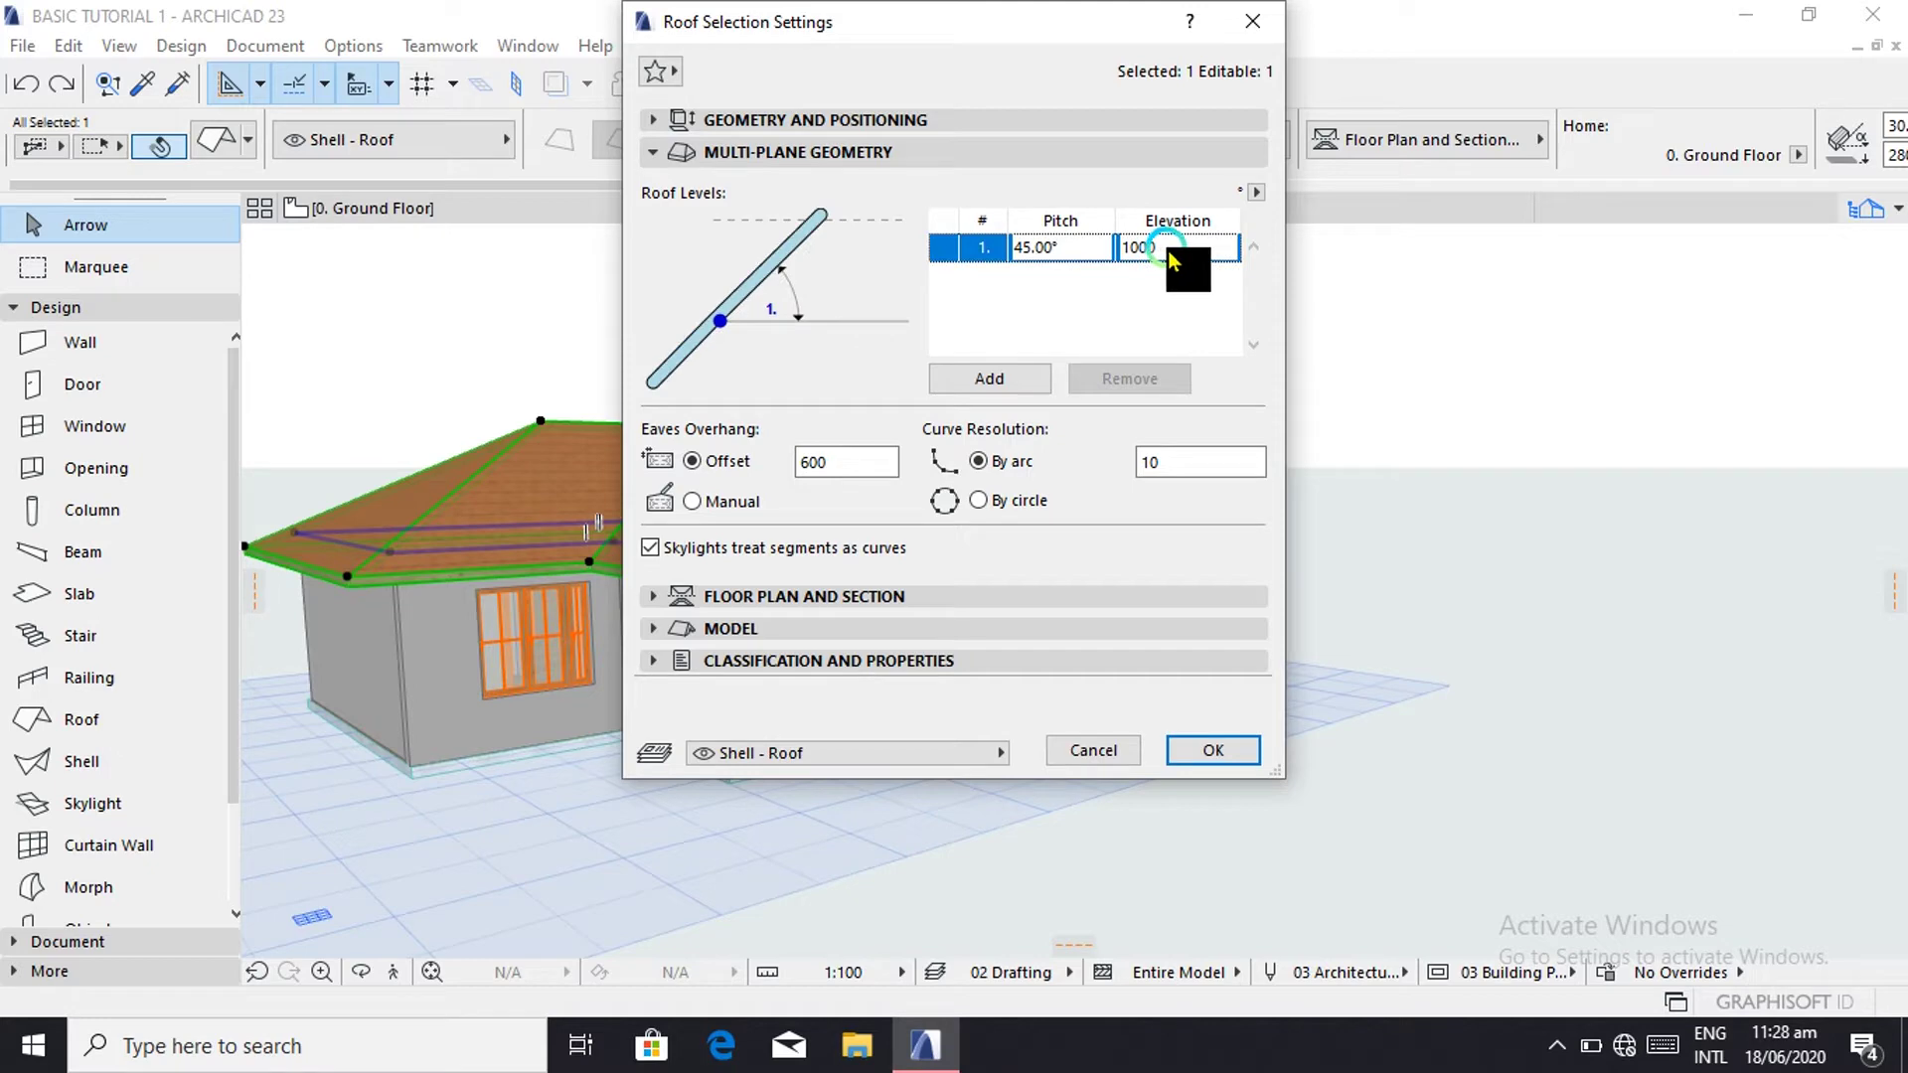
{"action": "left_click", "coordinate": [1168, 249]}
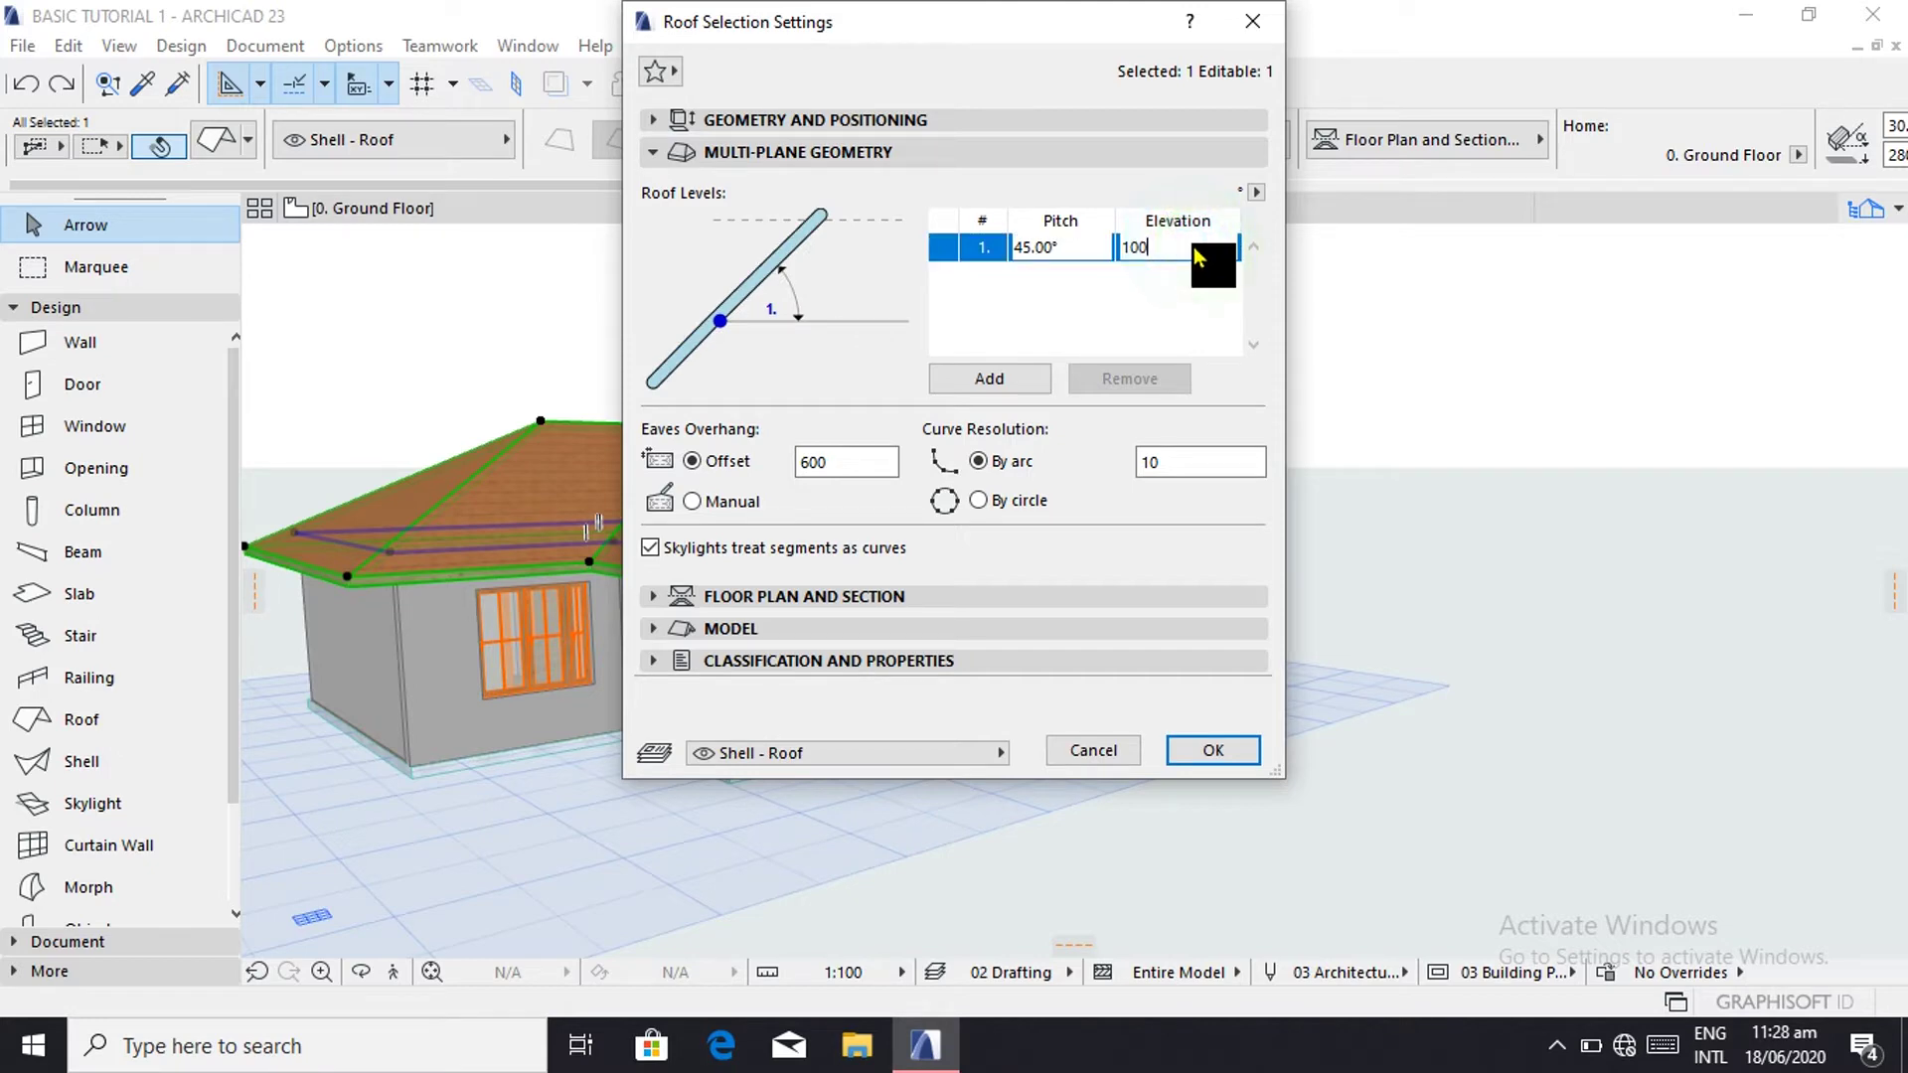
{"action": "key", "text": "BackSpace"}
{"action": "key", "text": "BackSpace"}
{"action": "key", "text": "BackSpace"}
{"action": "left_click", "coordinate": [1194, 246]}
{"action": "type", "text": "900"}
{"action": "left_click", "coordinate": [935, 454]}
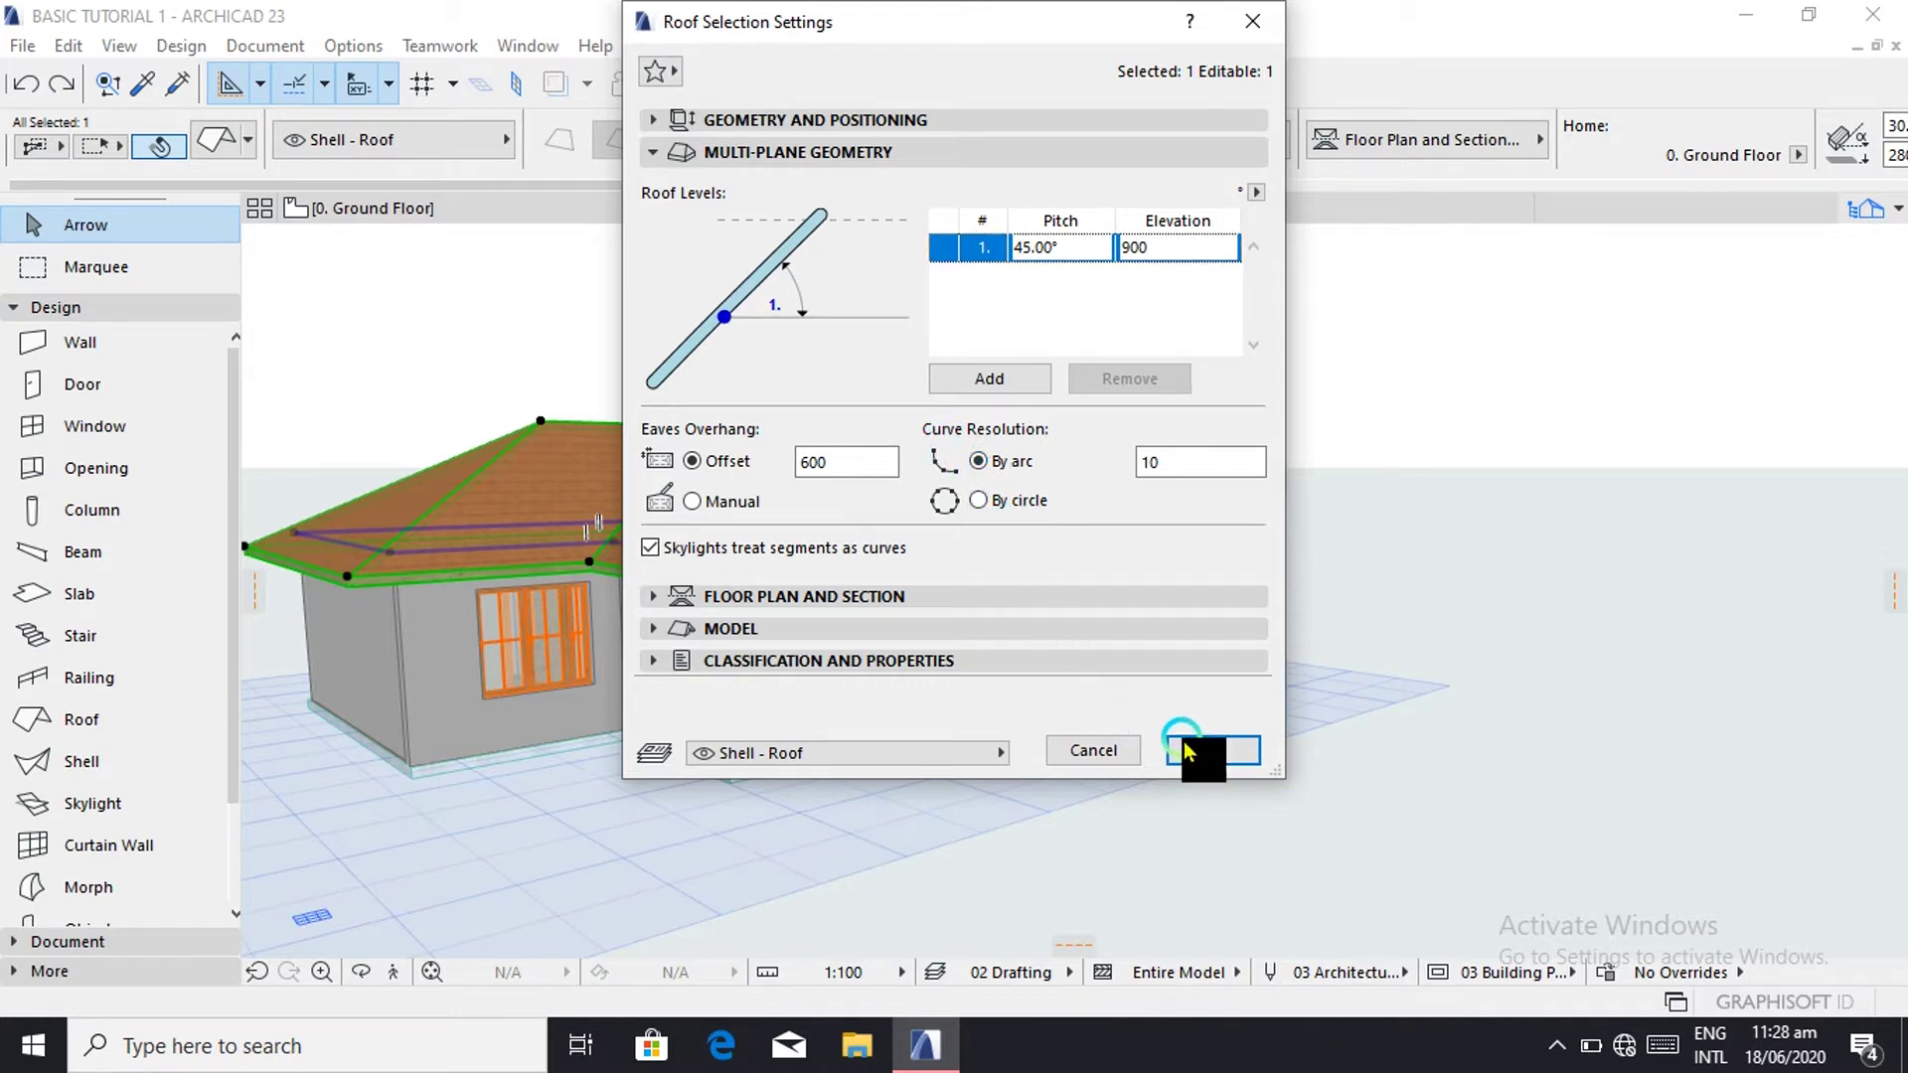
{"action": "left_click", "coordinate": [1209, 752]}
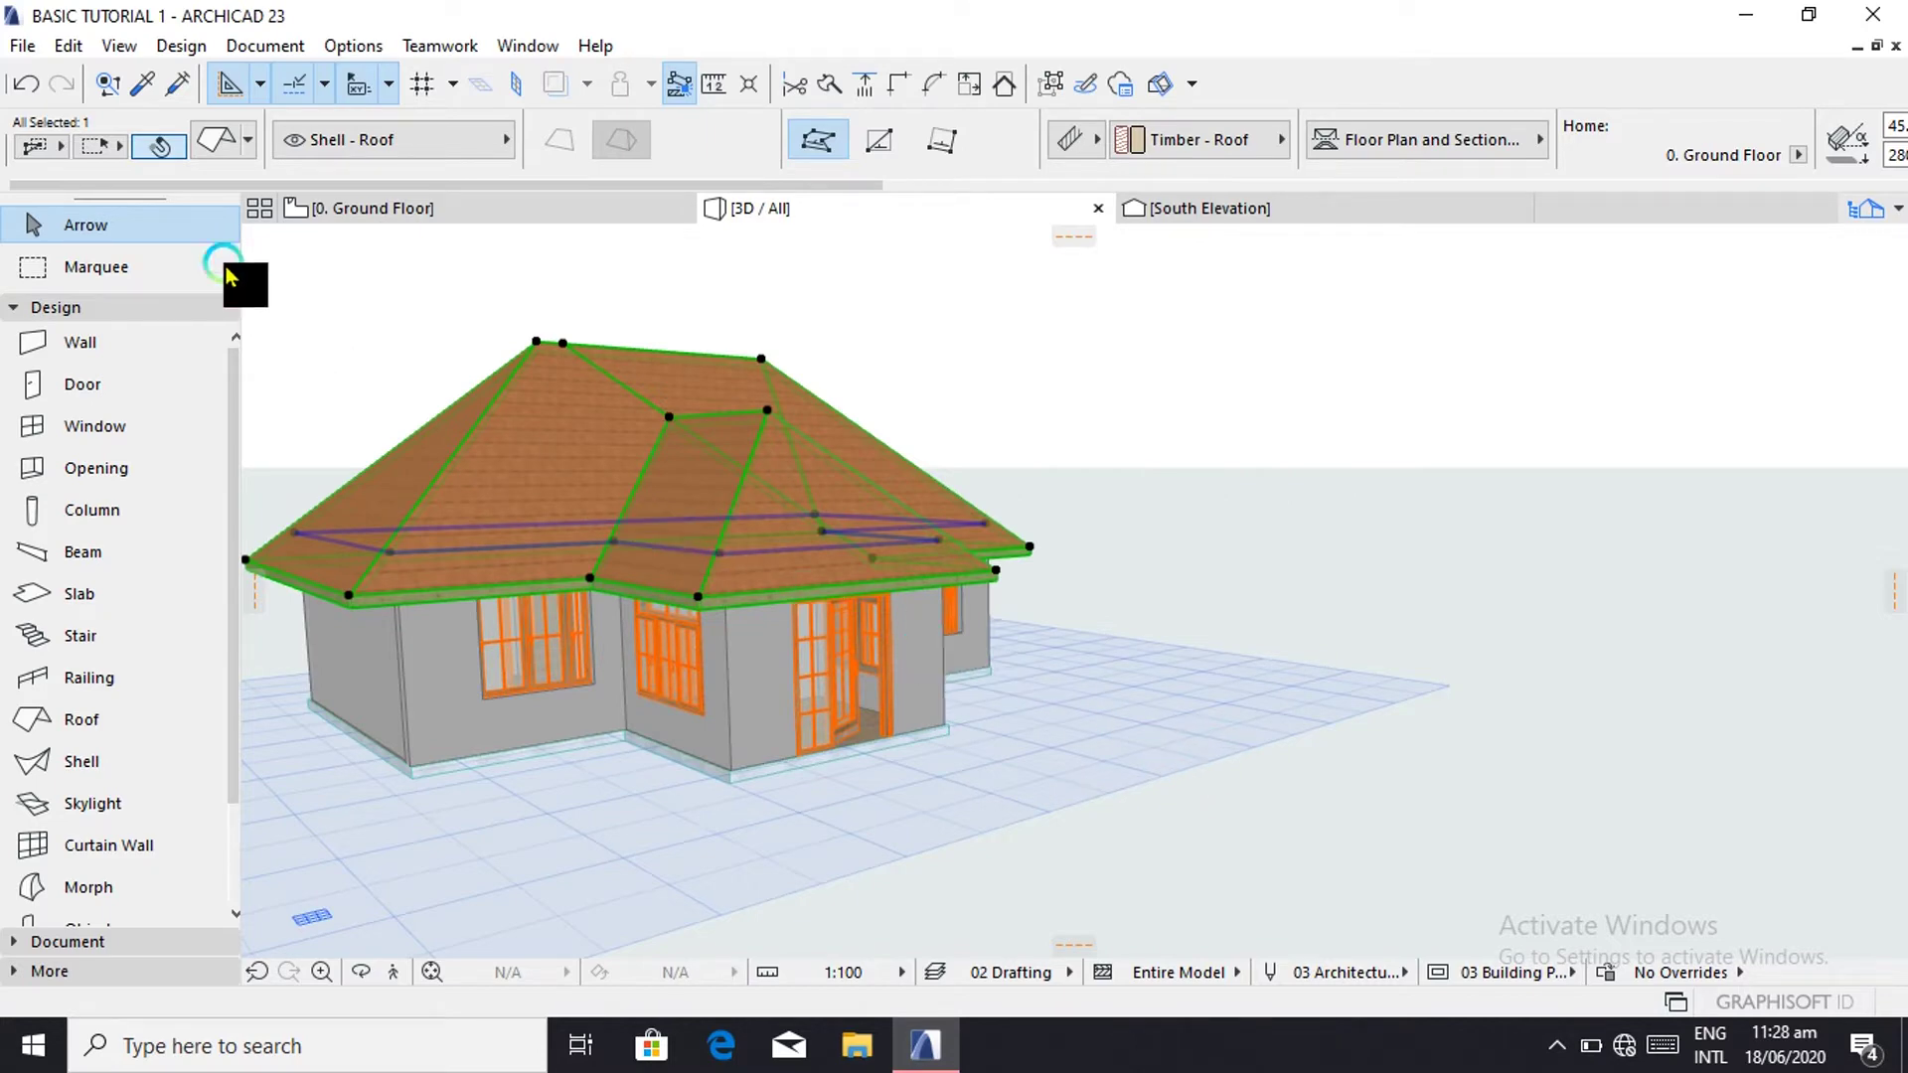
Step: Set the roof's level elevation to 600 in its multi-plane geometry
{"action": "left_click", "coordinate": [220, 145]}
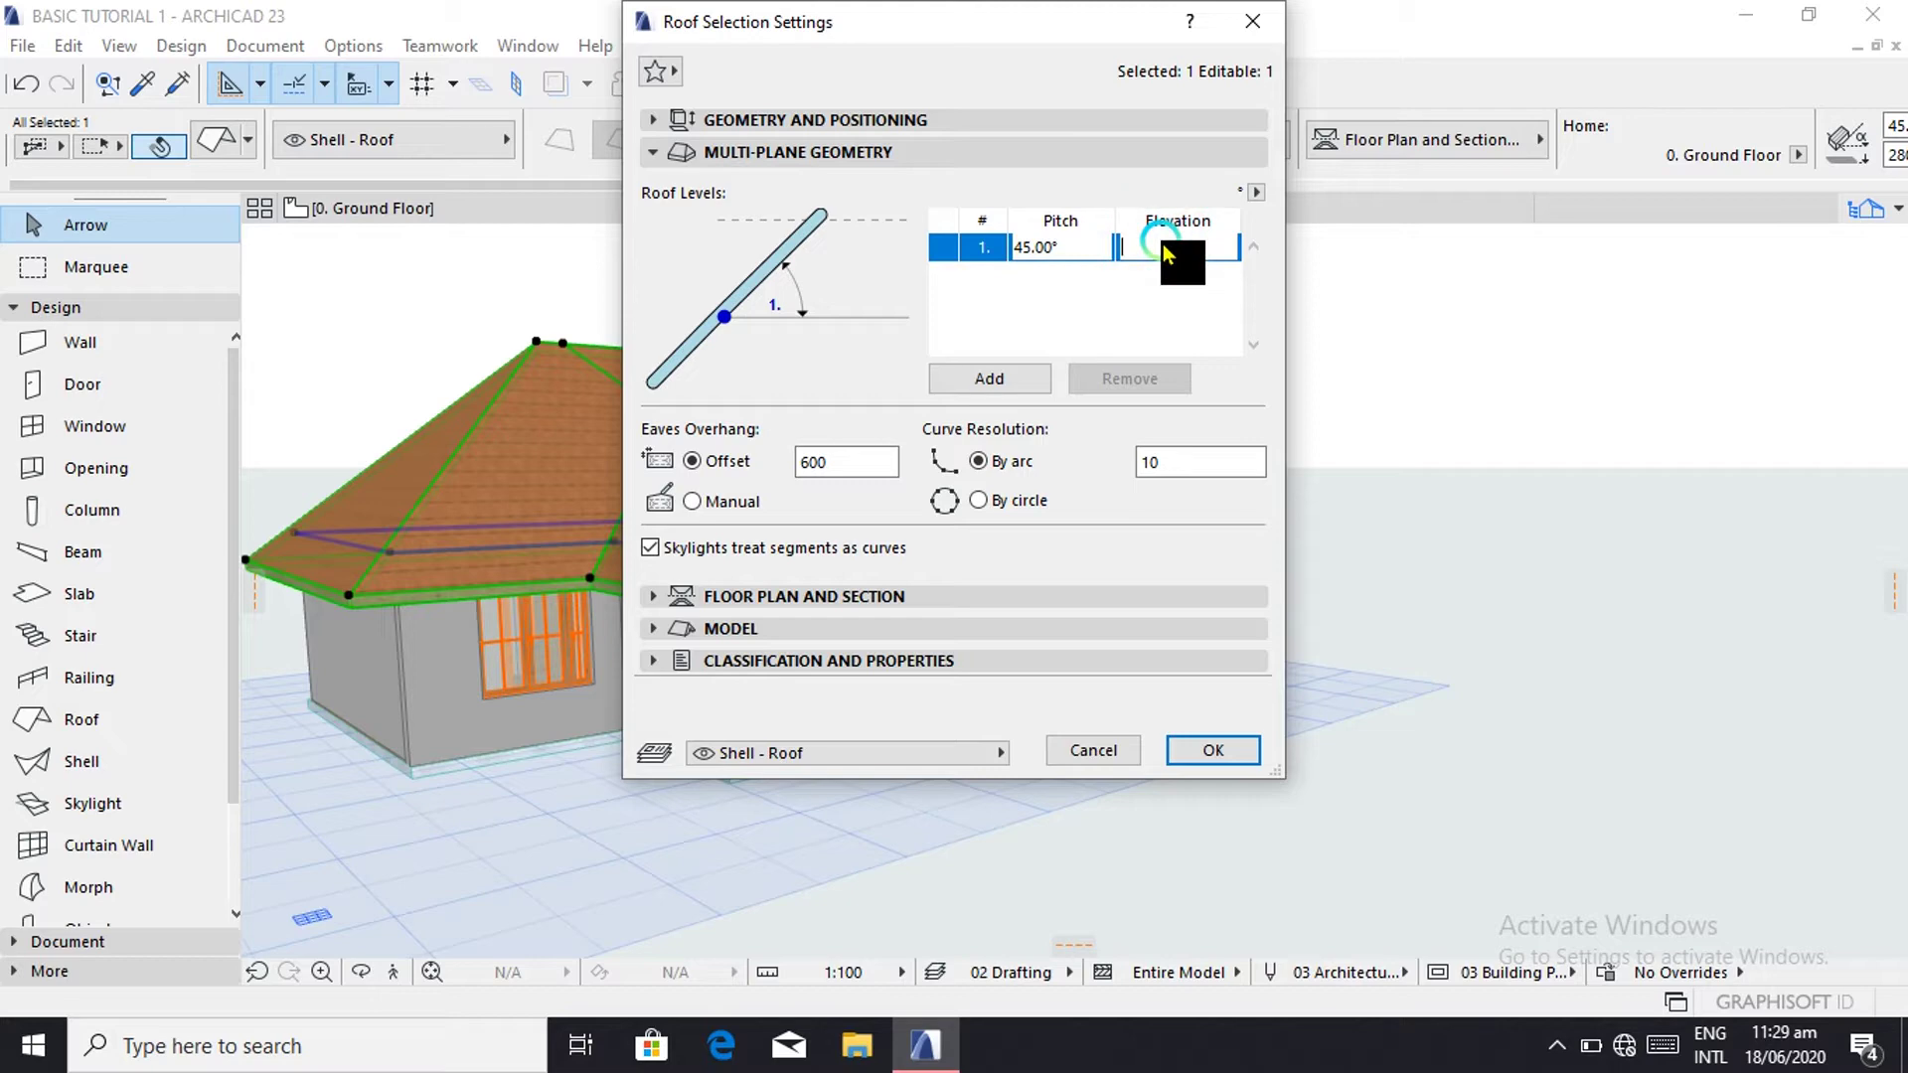
{"action": "type", "text": "00"}
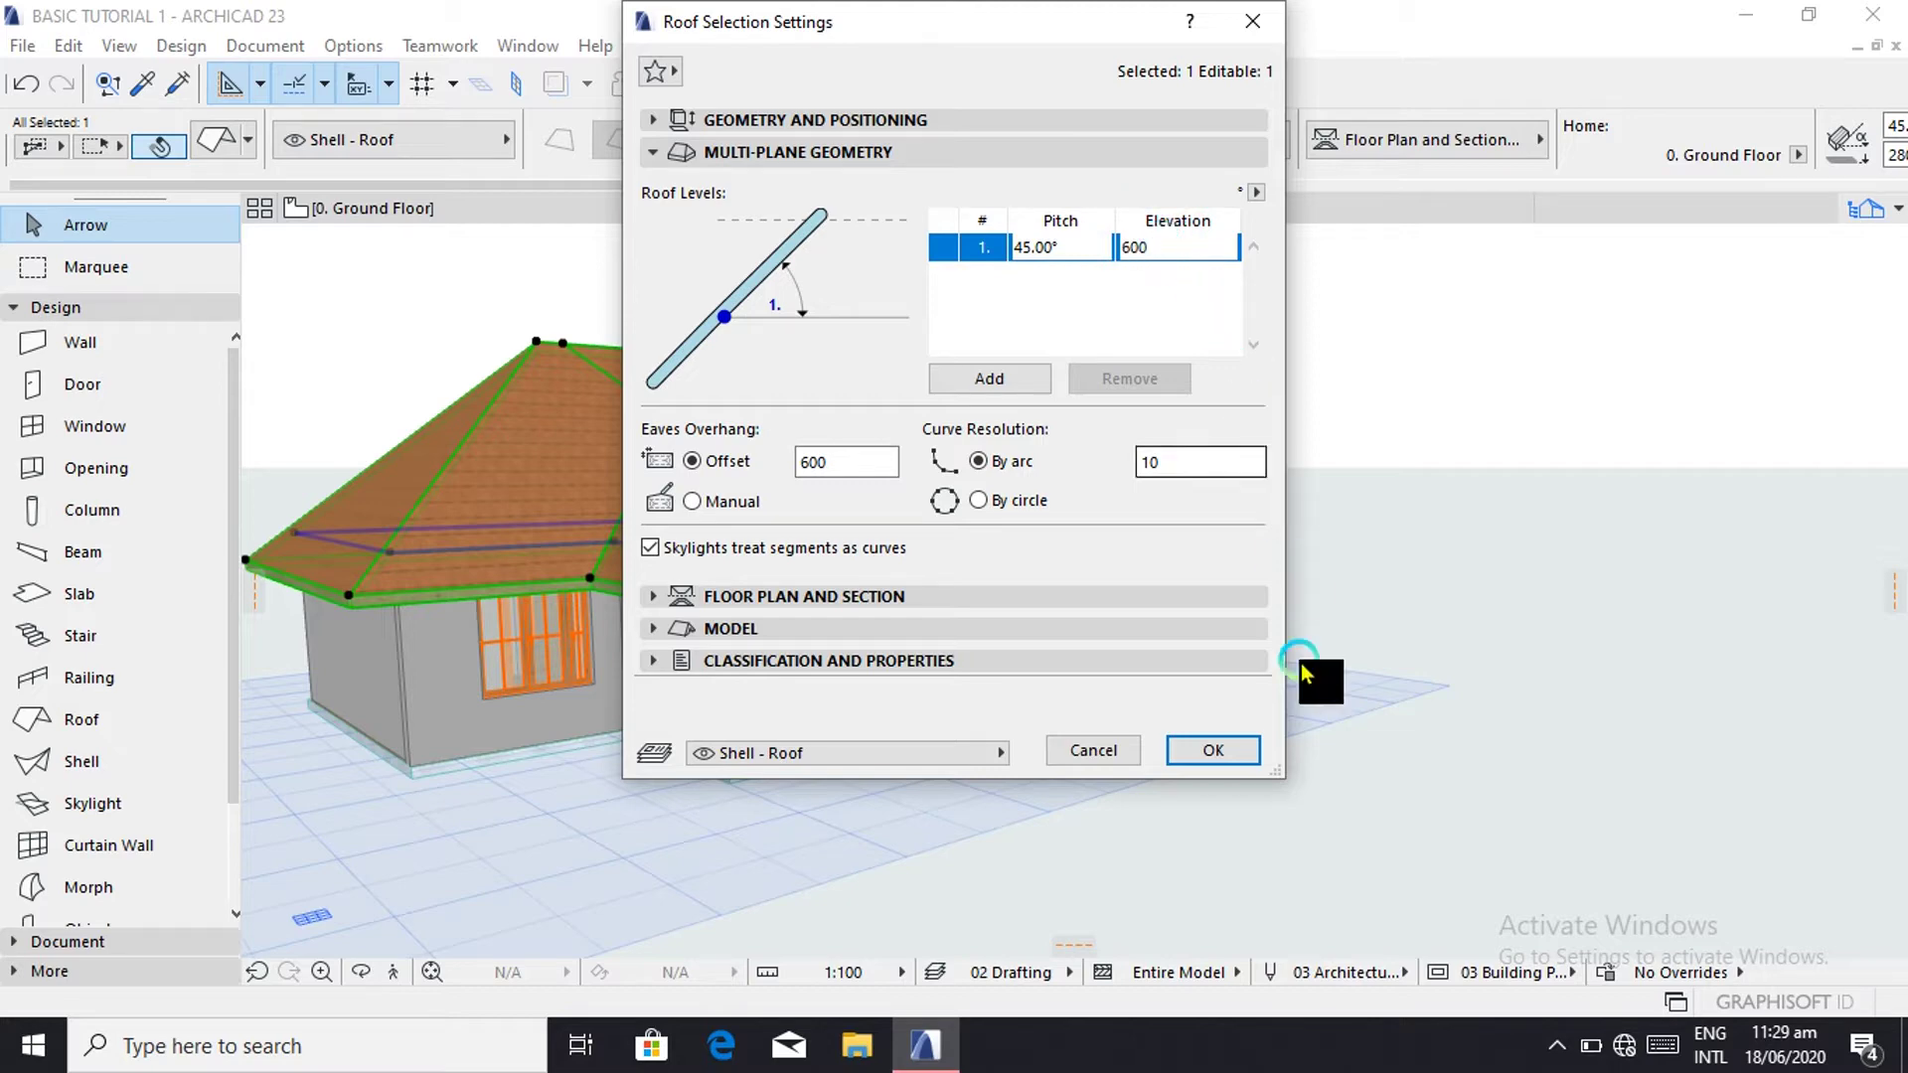
{"action": "left_click", "coordinate": [1216, 751]}
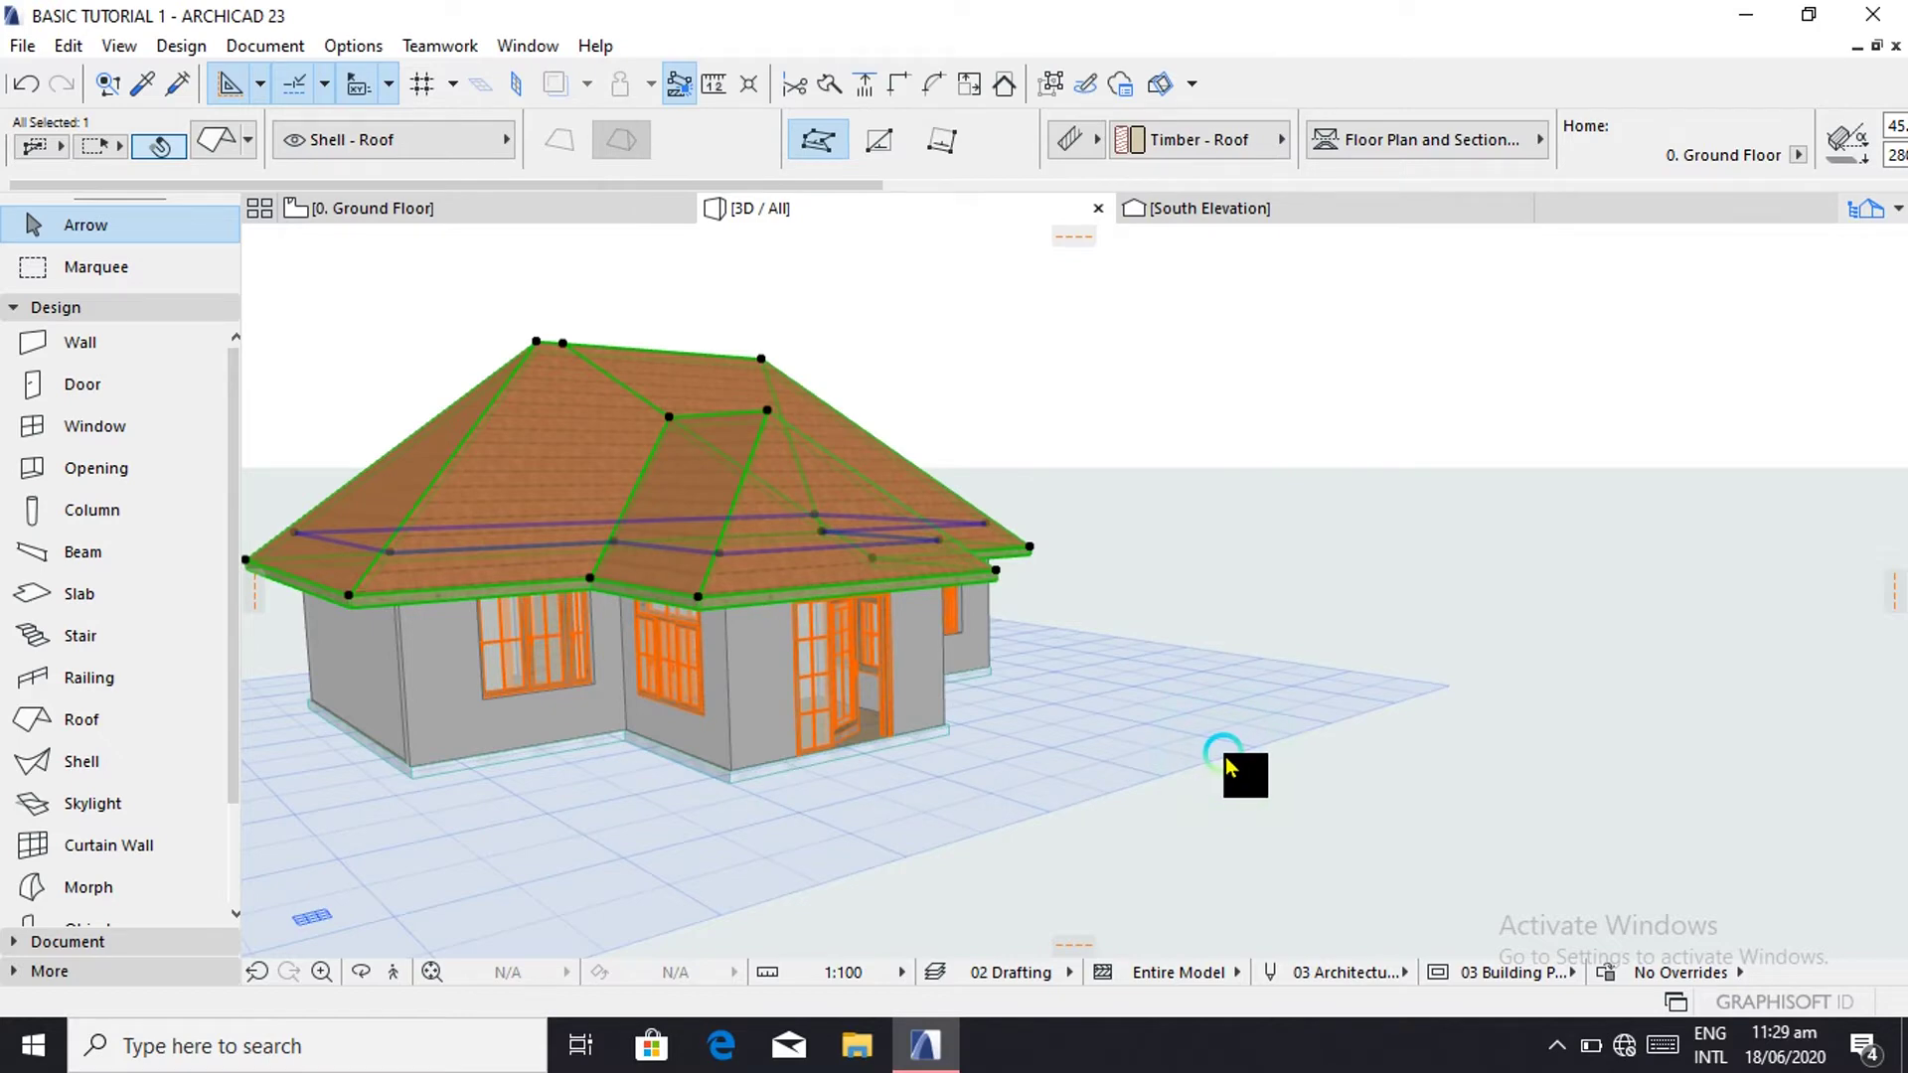
{"action": "left_click", "coordinate": [217, 141]}
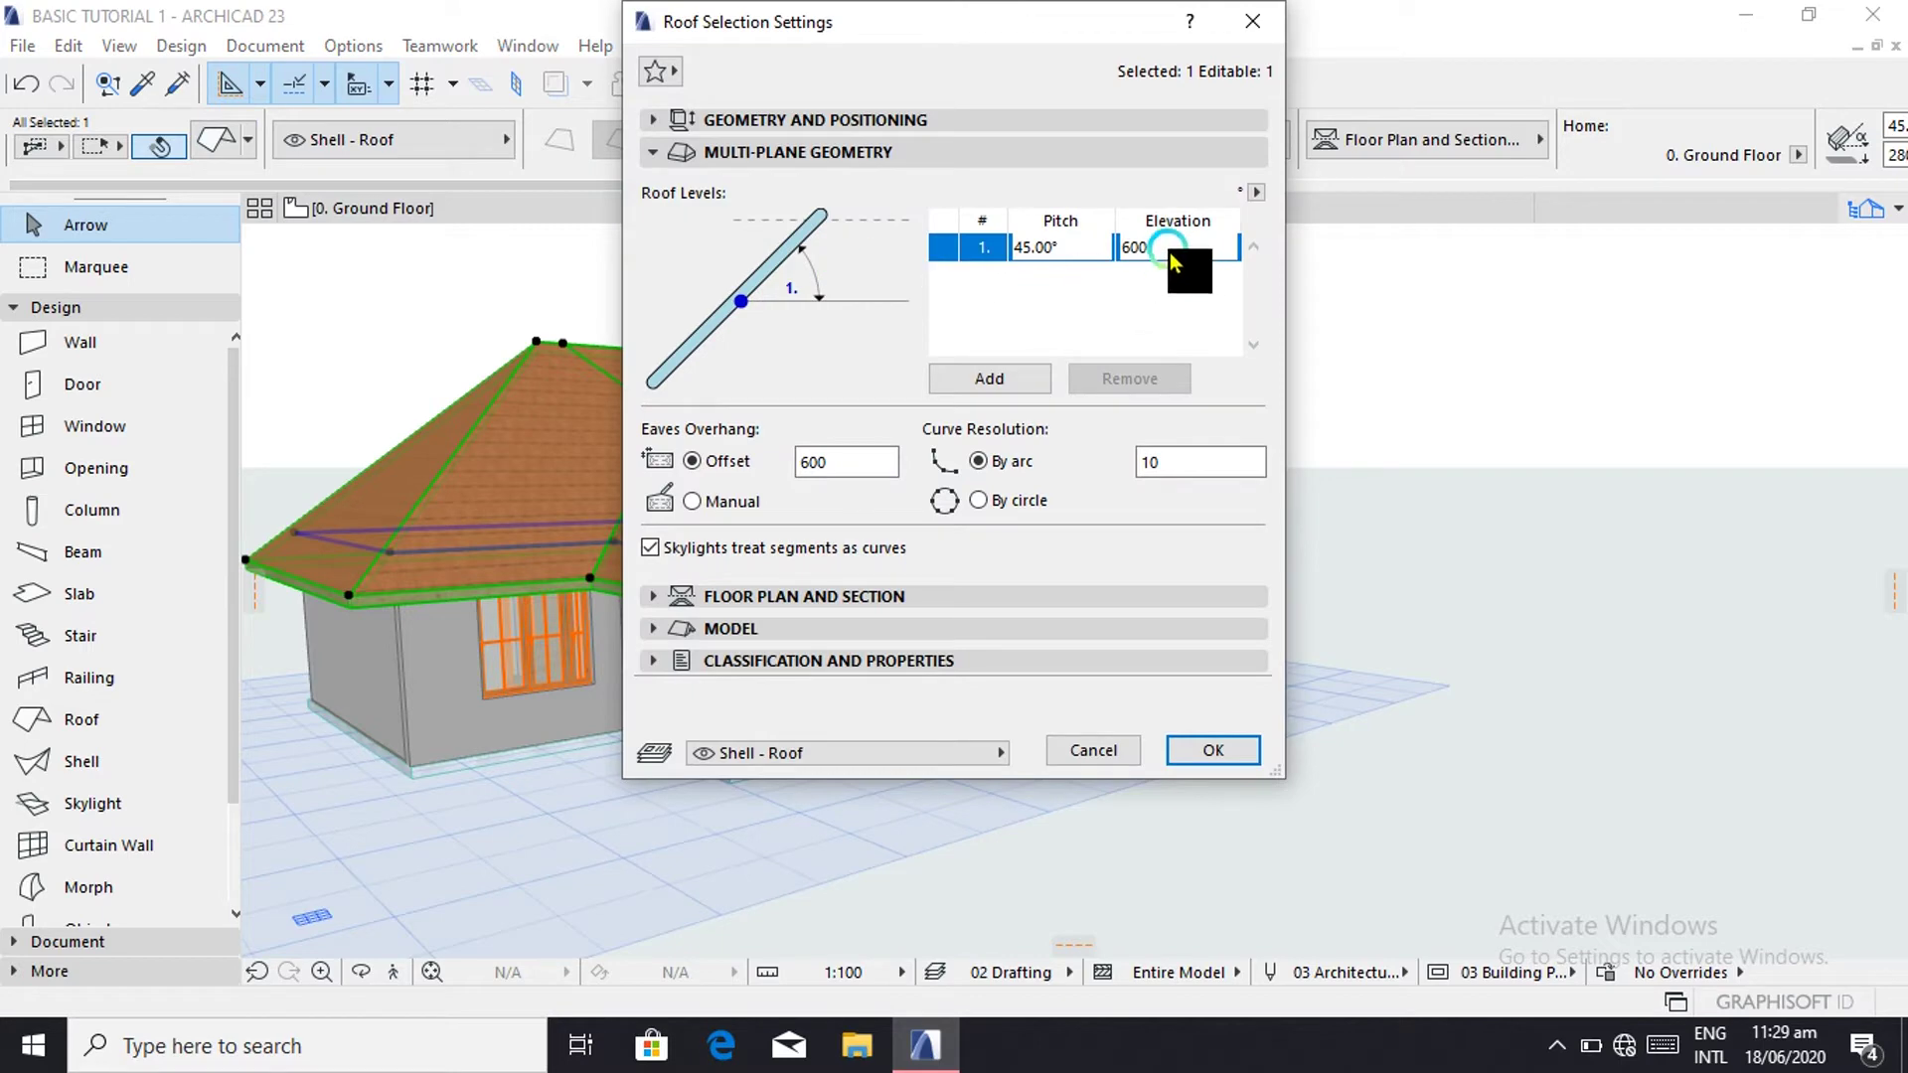
{"action": "left_click", "coordinate": [1202, 754]}
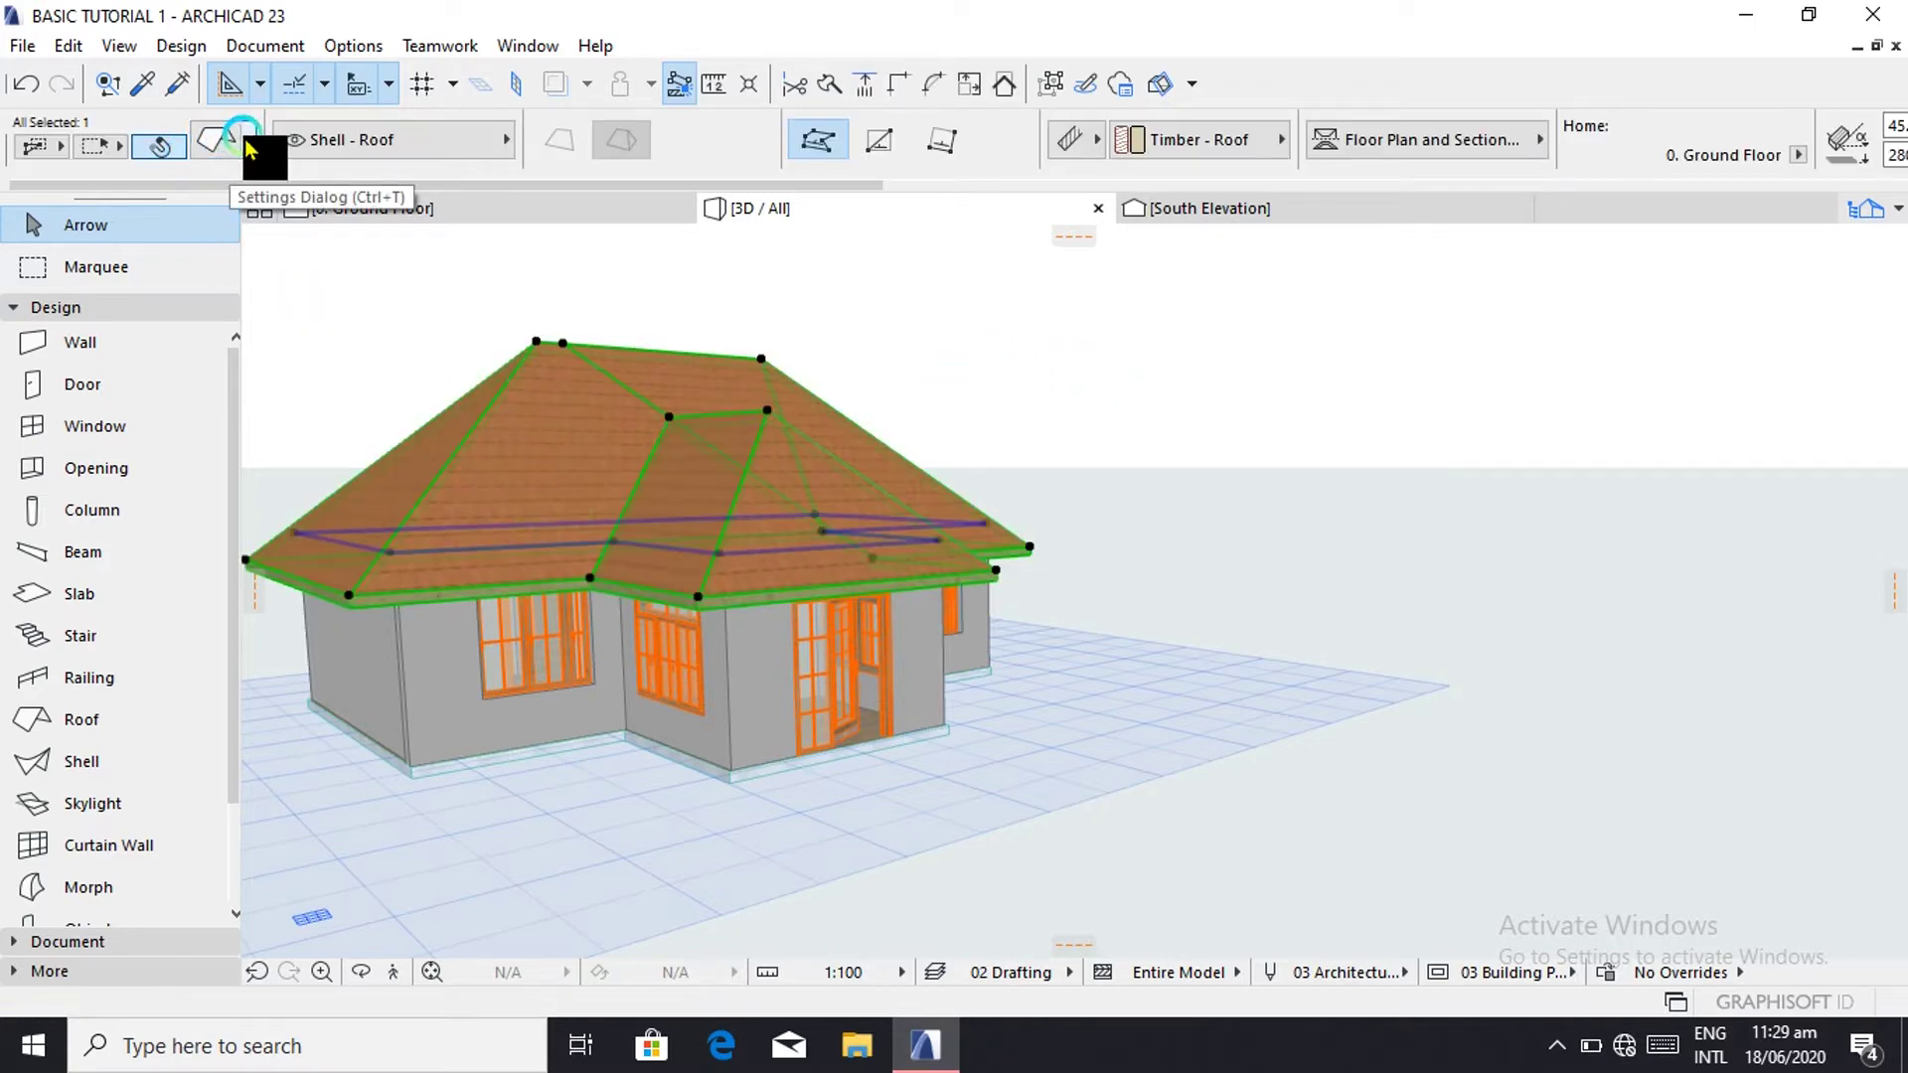
Step: Lower the roof's pitch to 35° in its multi-plane geometry, apply it and deselect the roof
{"action": "left_click", "coordinate": [220, 142]}
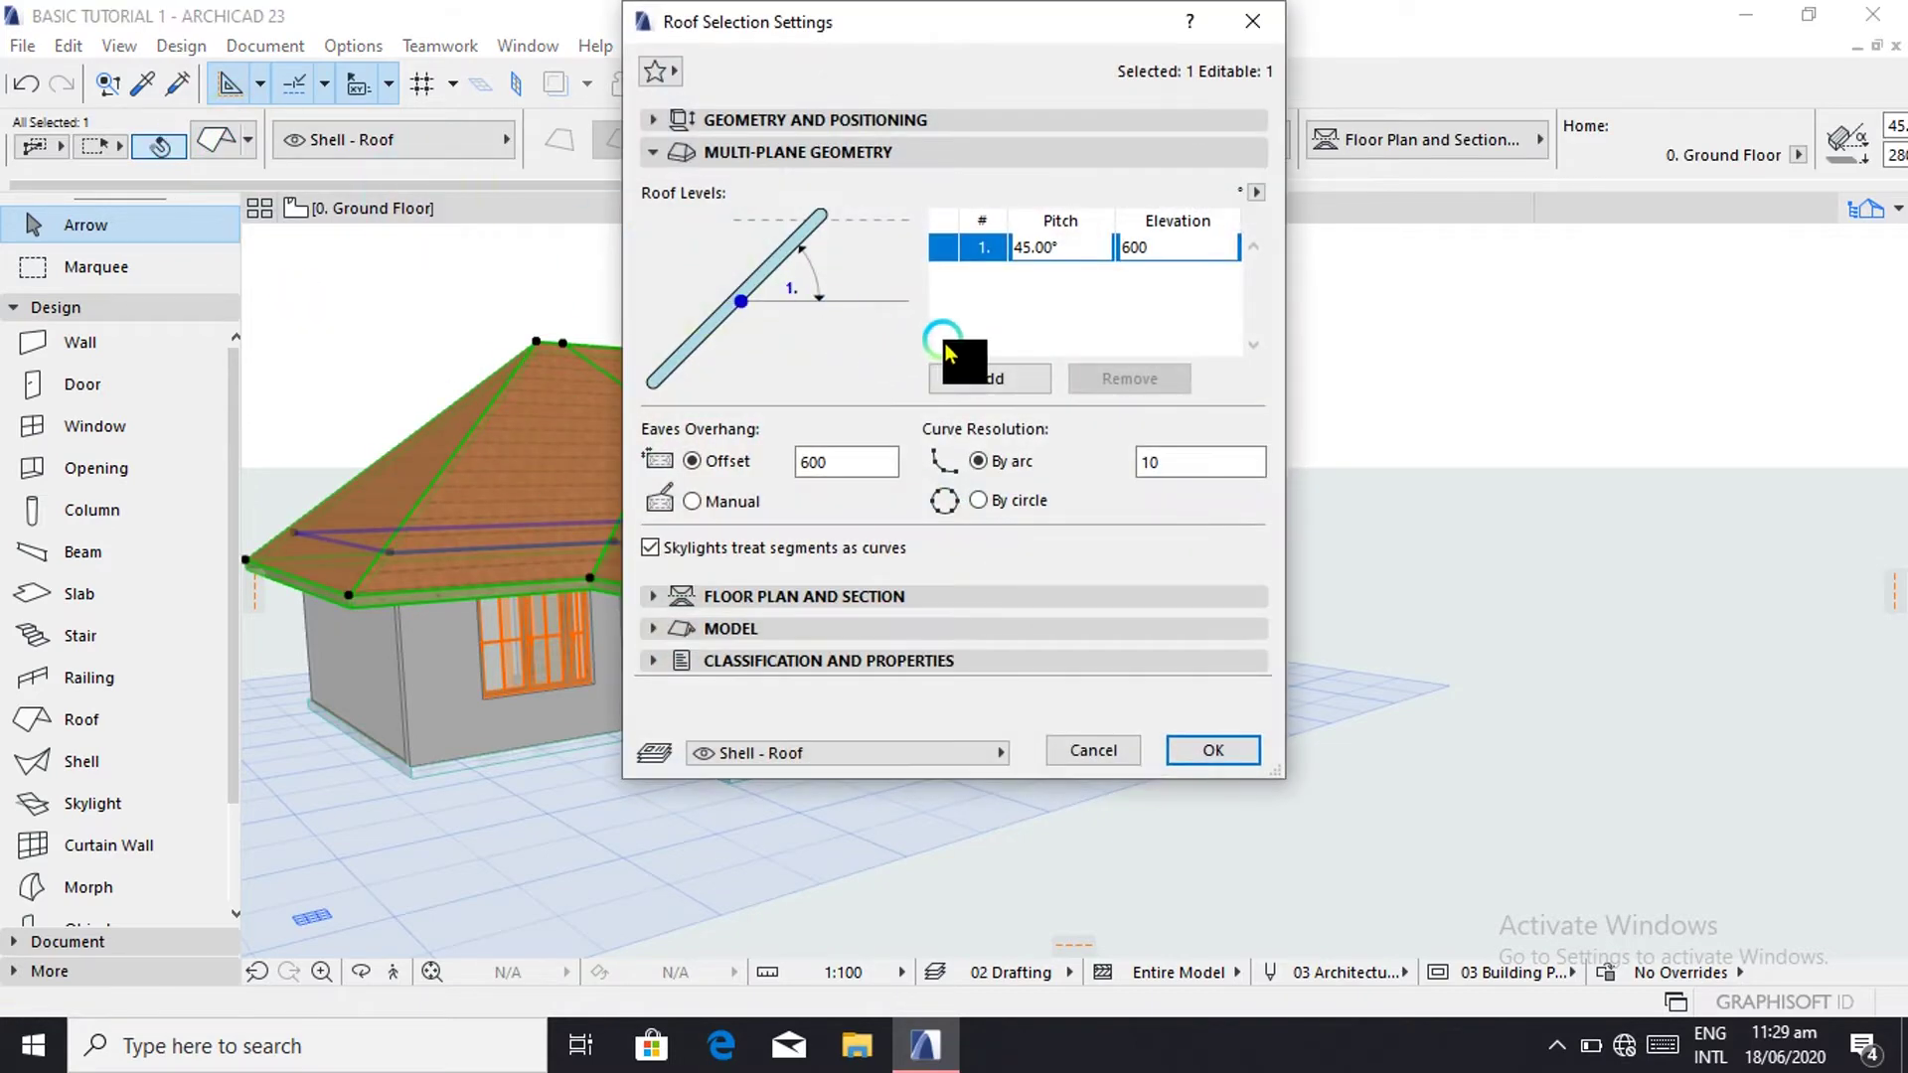
{"action": "left_click", "coordinate": [1055, 248]}
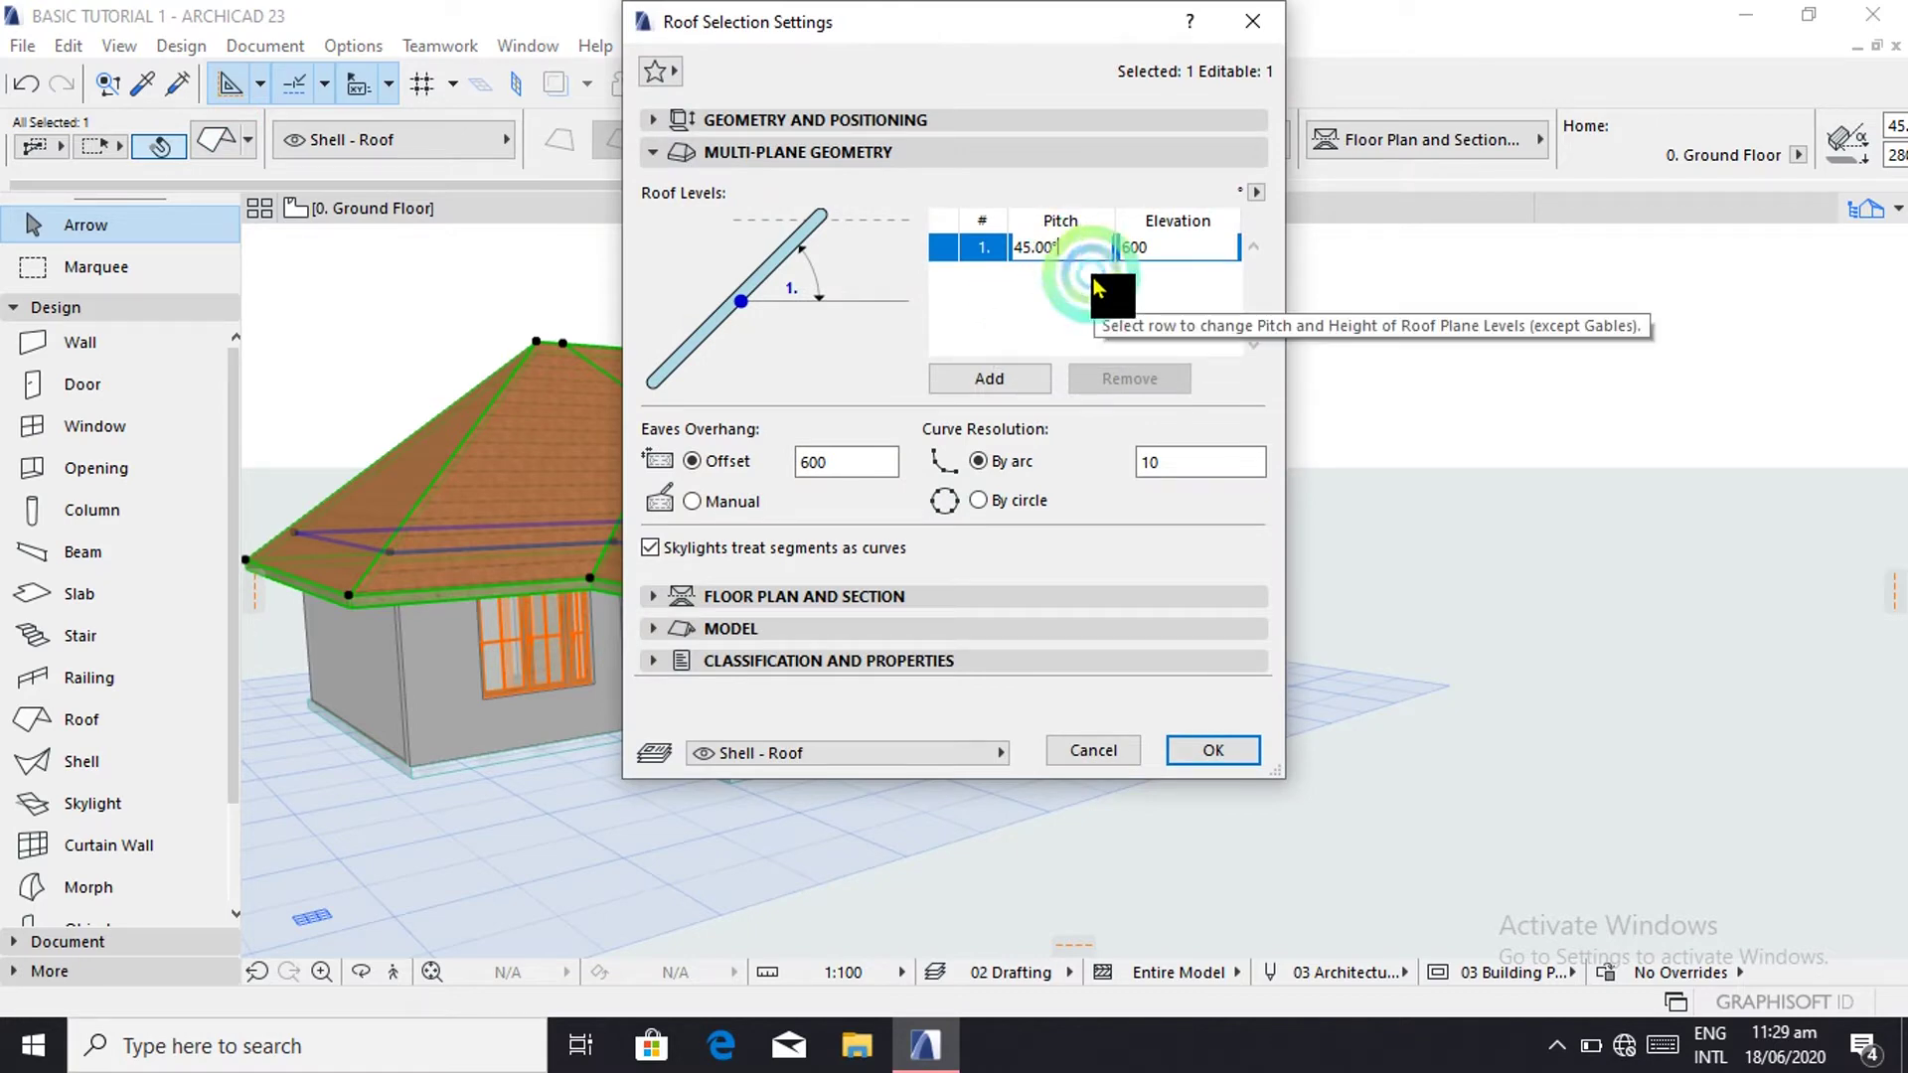
{"action": "key", "text": "BackSpace"}
{"action": "key", "text": "BackSpace"}
{"action": "key", "text": "BackSpace"}
{"action": "key", "text": "BackSpace"}
{"action": "key", "text": "BackSpace"}
{"action": "key", "text": "BackSpace"}
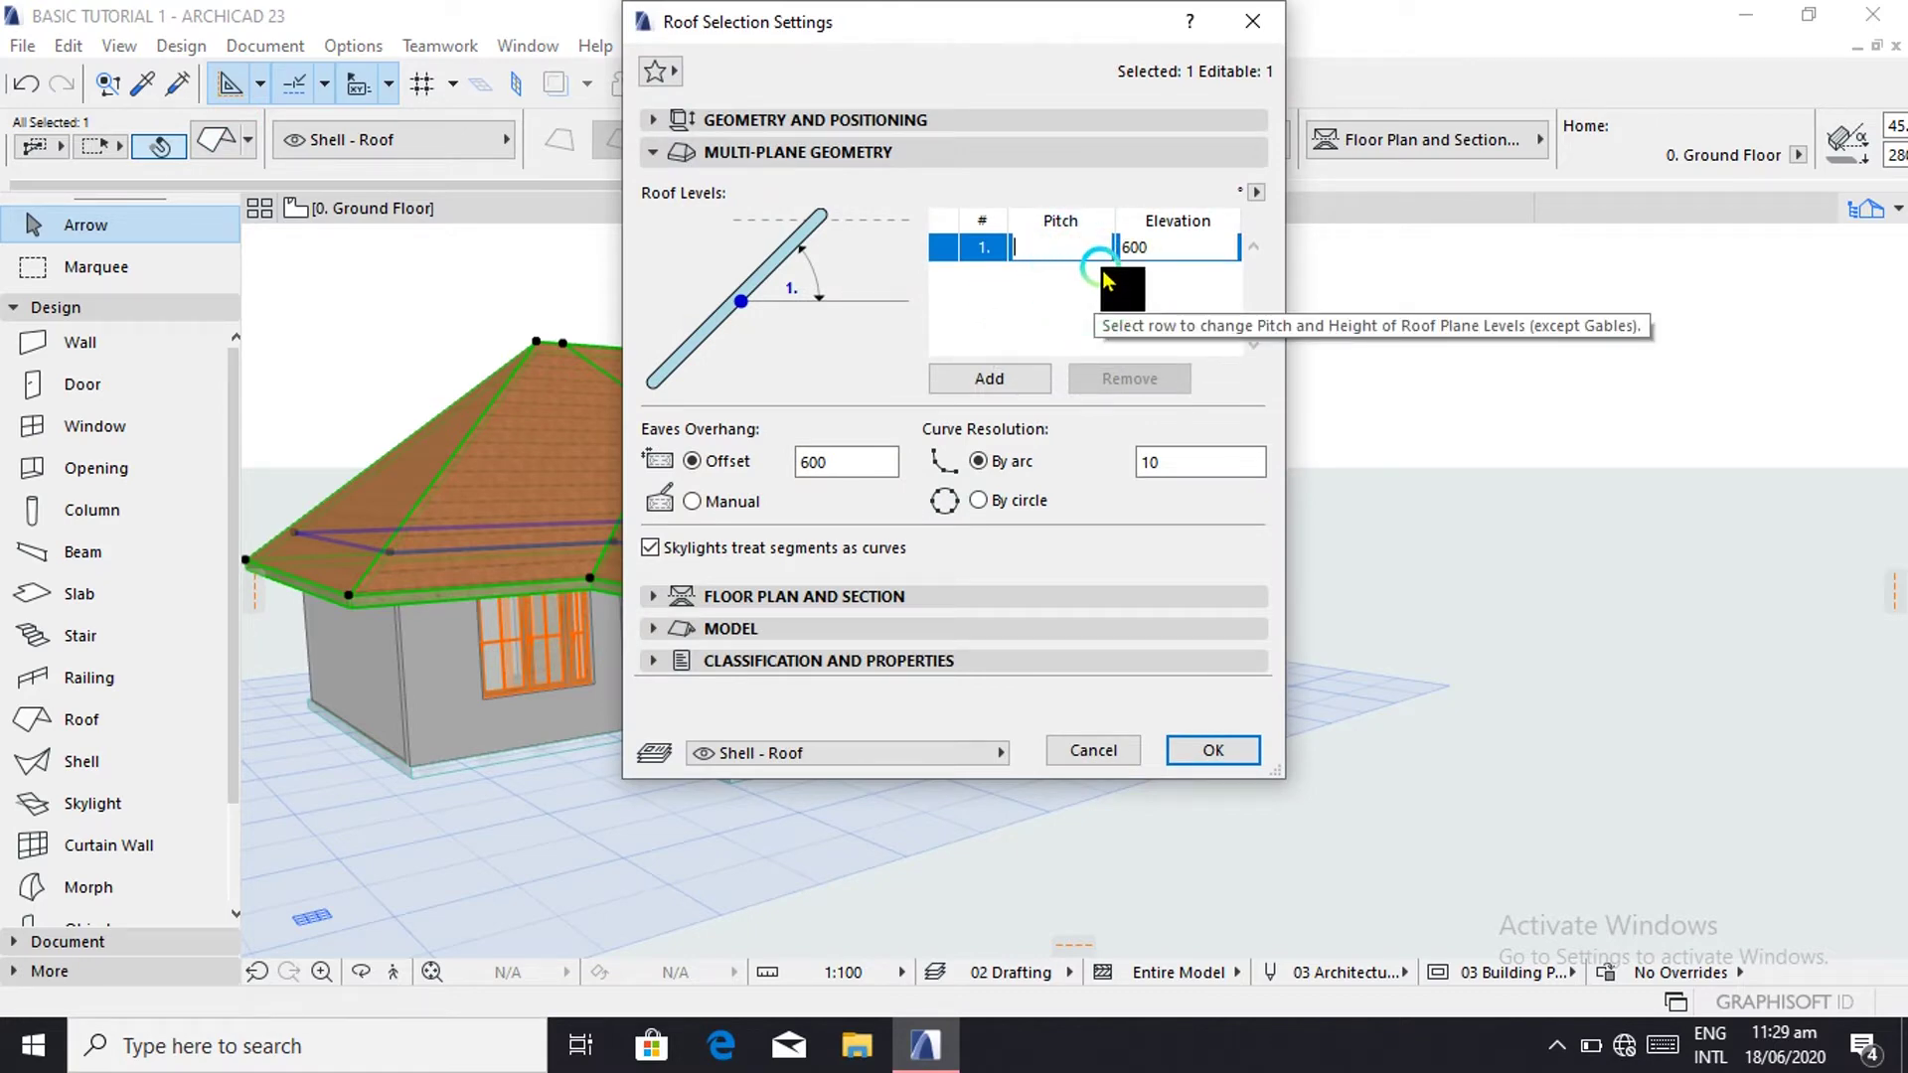
{"action": "type", "text": "35"}
{"action": "left_click", "coordinate": [1126, 388]}
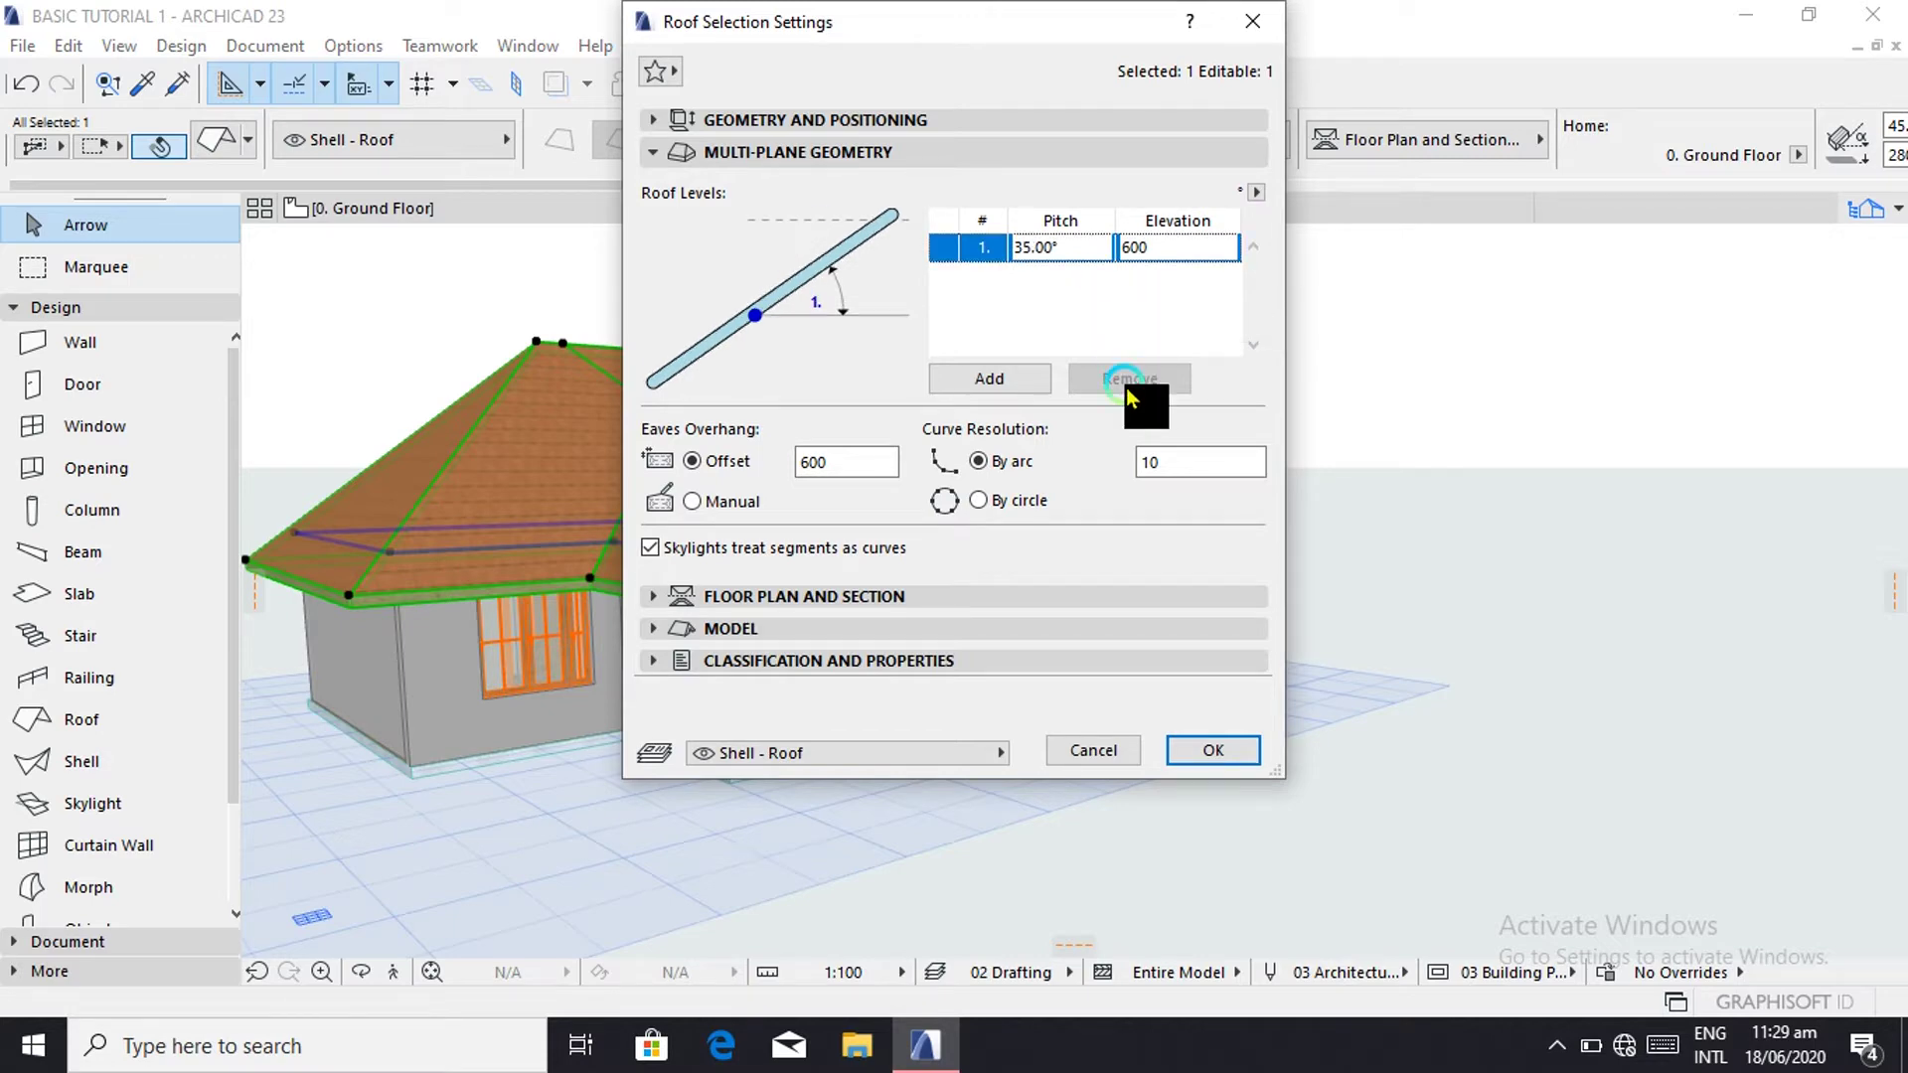
{"action": "left_click", "coordinate": [1212, 753]}
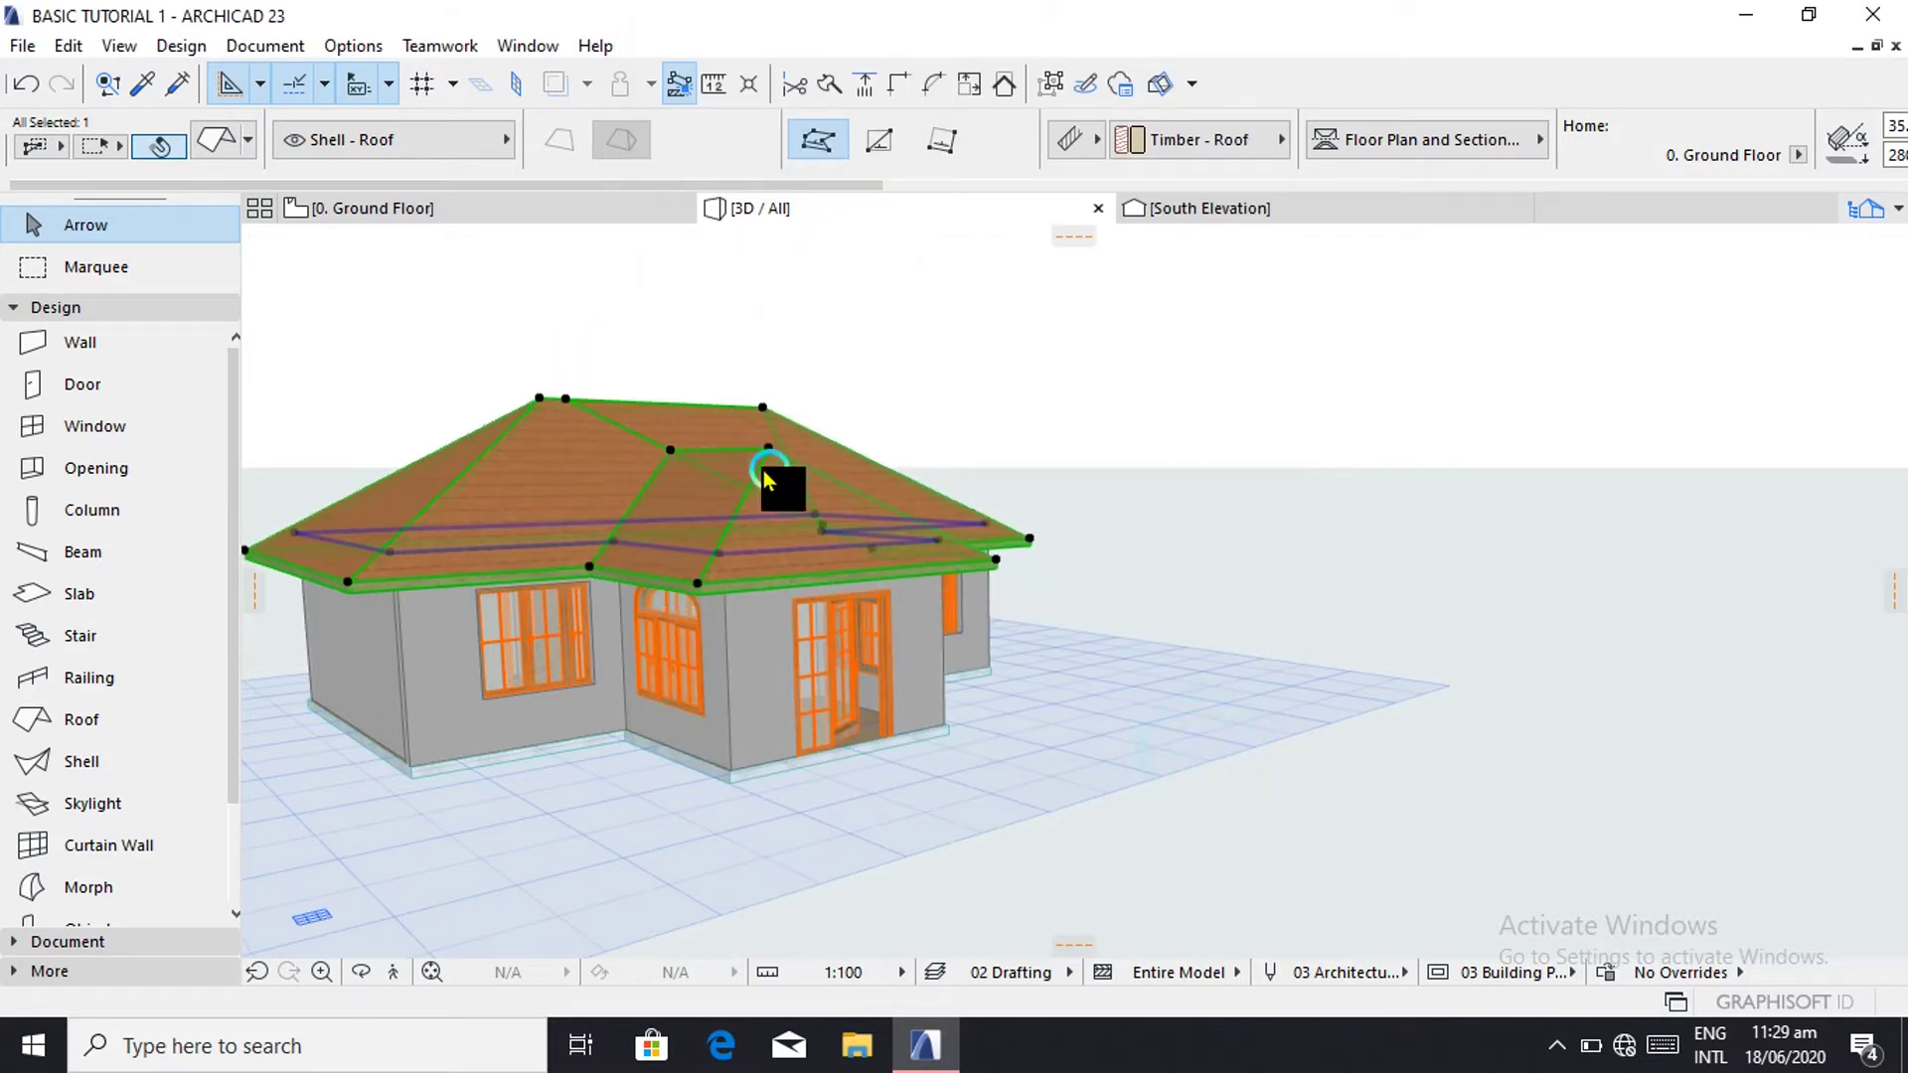
{"action": "left_click", "coordinate": [530, 350]}
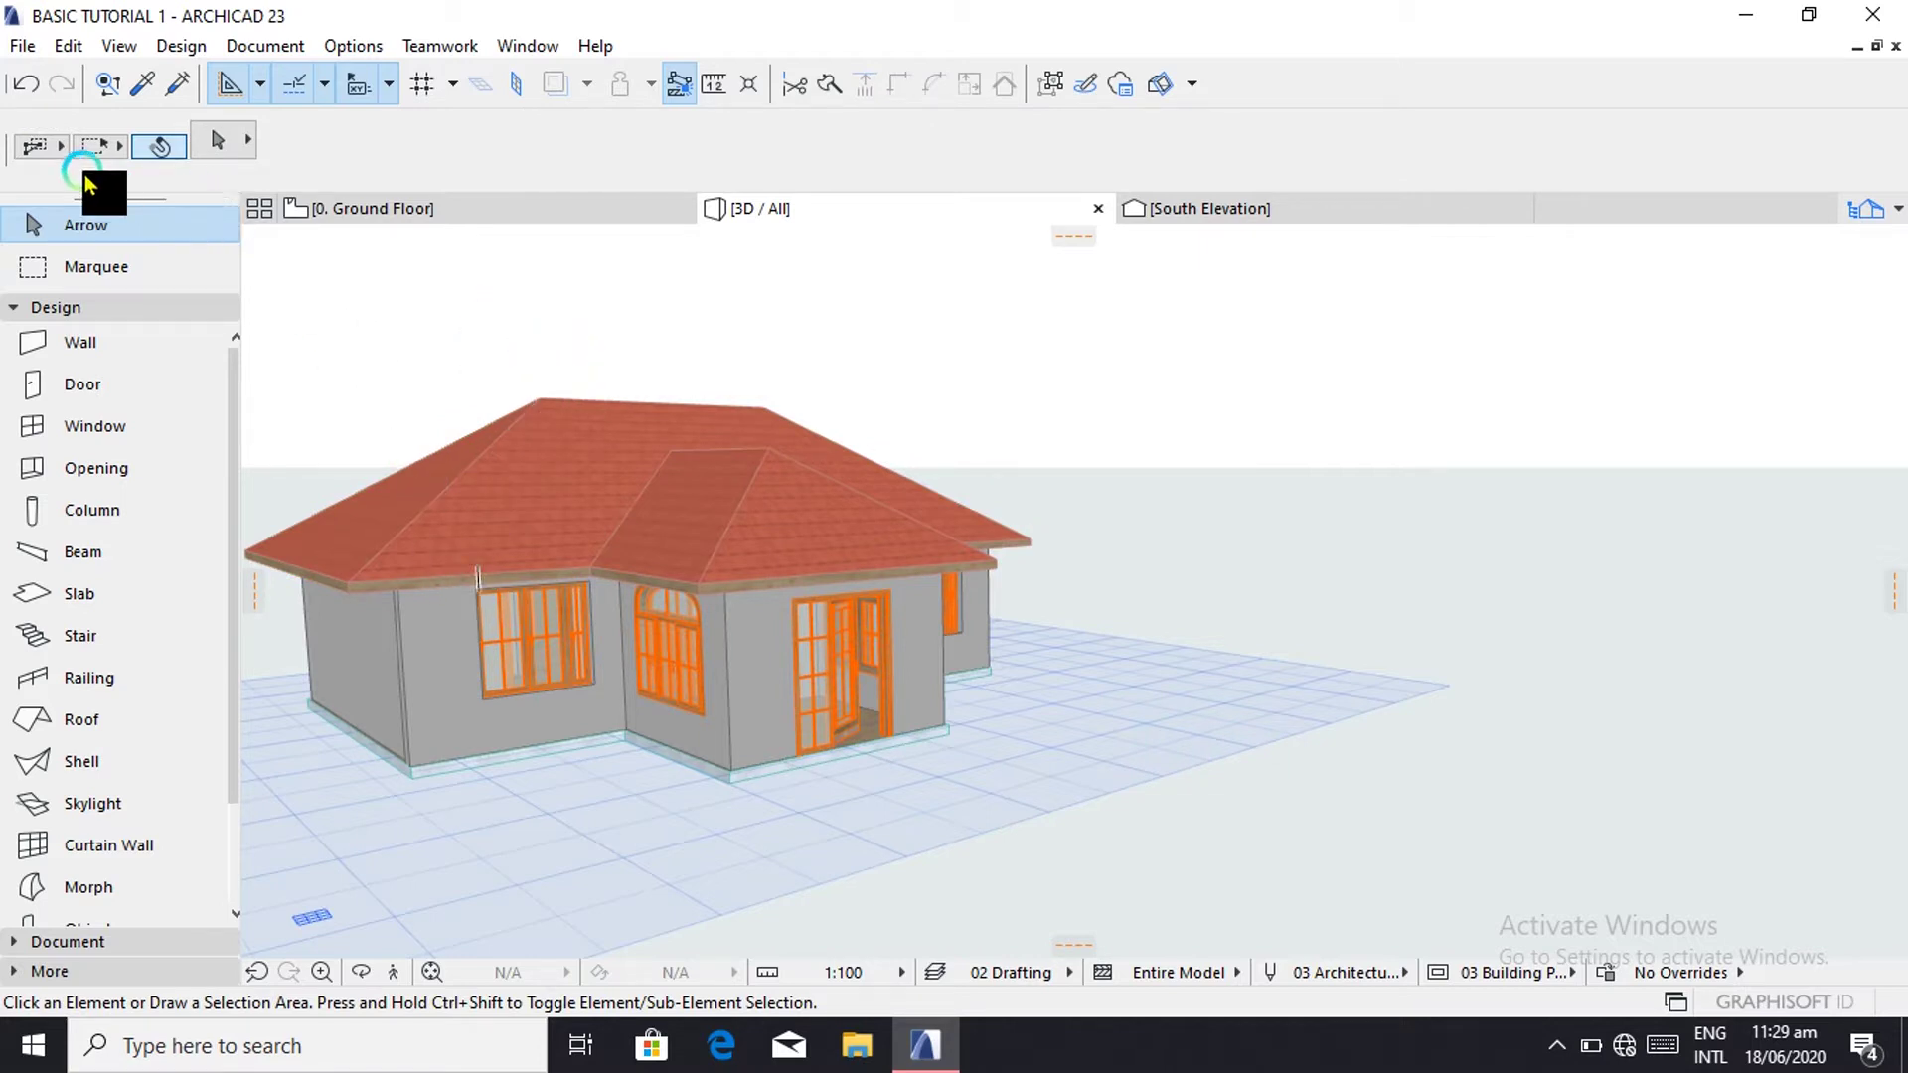
Step: Reselect the roof and open the surface override options in its selection settings
{"action": "left_click", "coordinate": [392, 377]}
{"action": "left_click", "coordinate": [512, 578]}
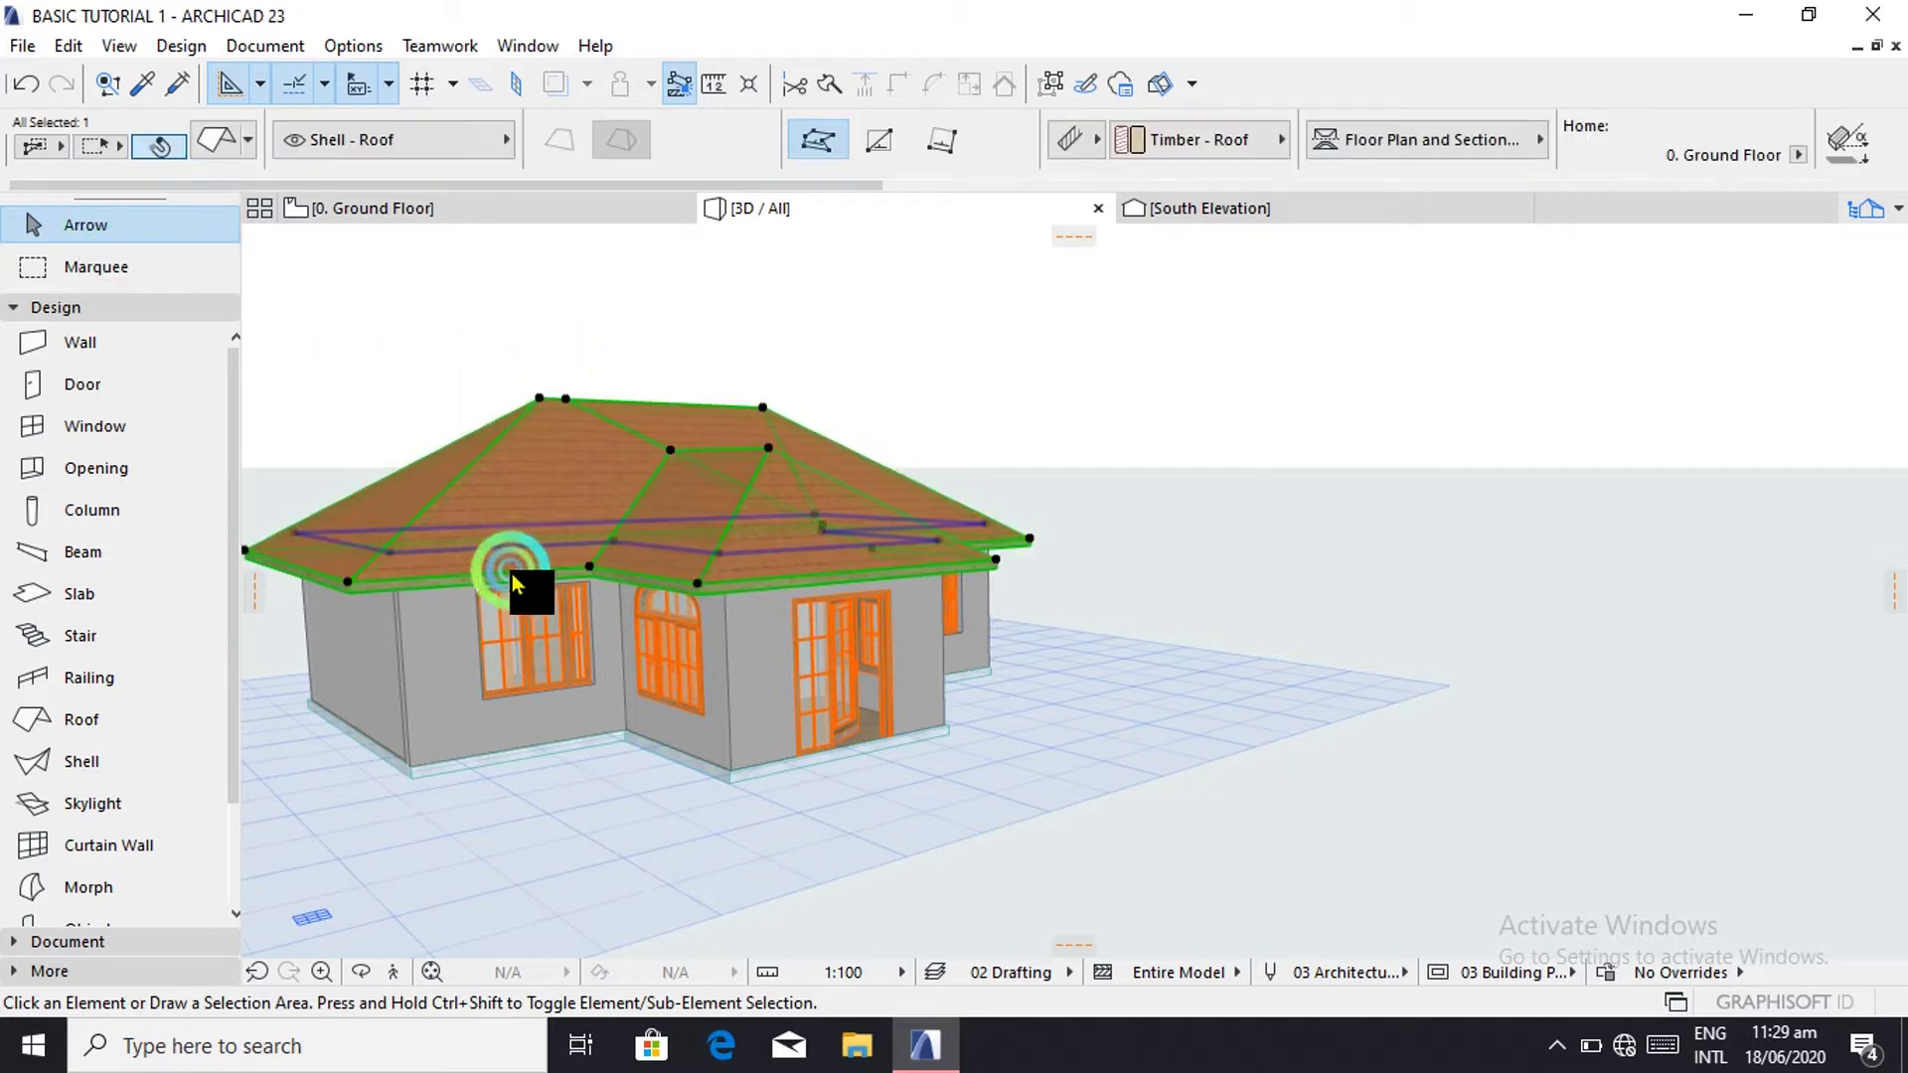
{"action": "left_click", "coordinate": [214, 139]}
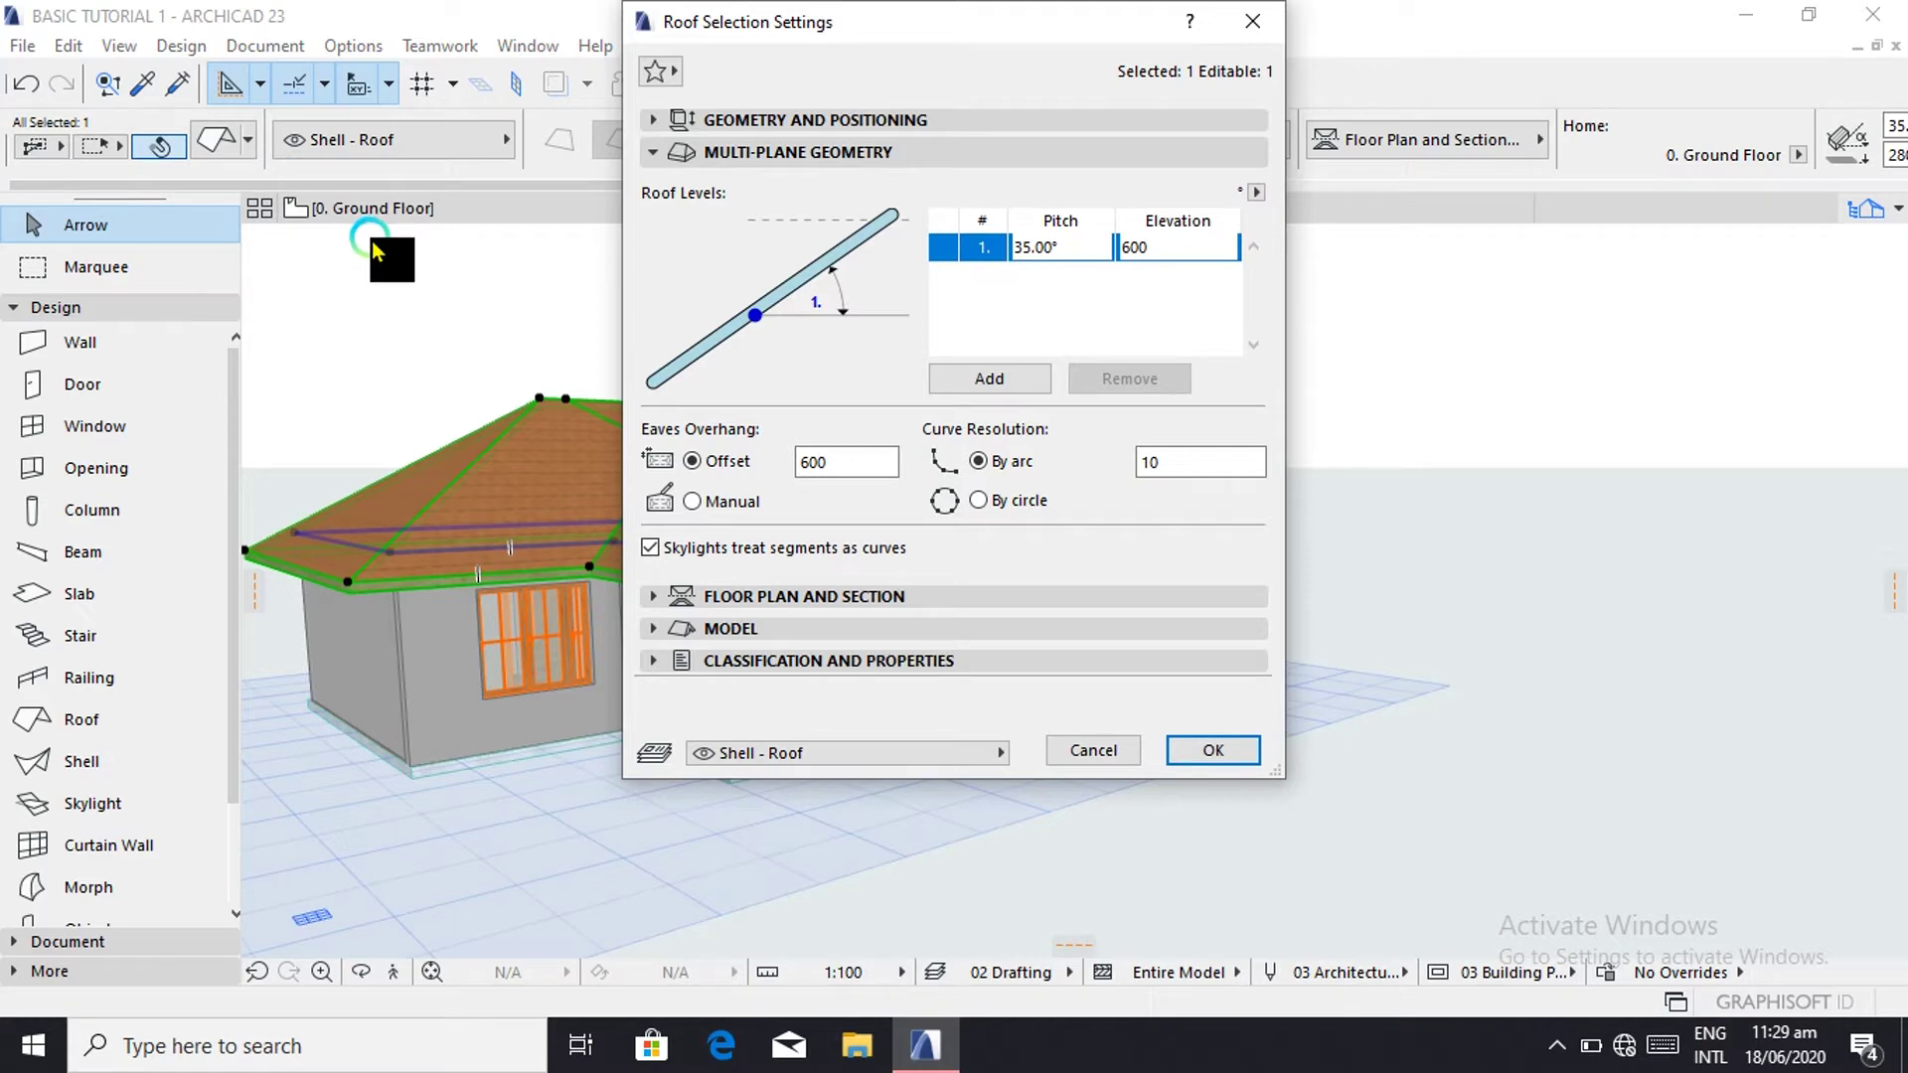
{"action": "left_click", "coordinate": [771, 599]}
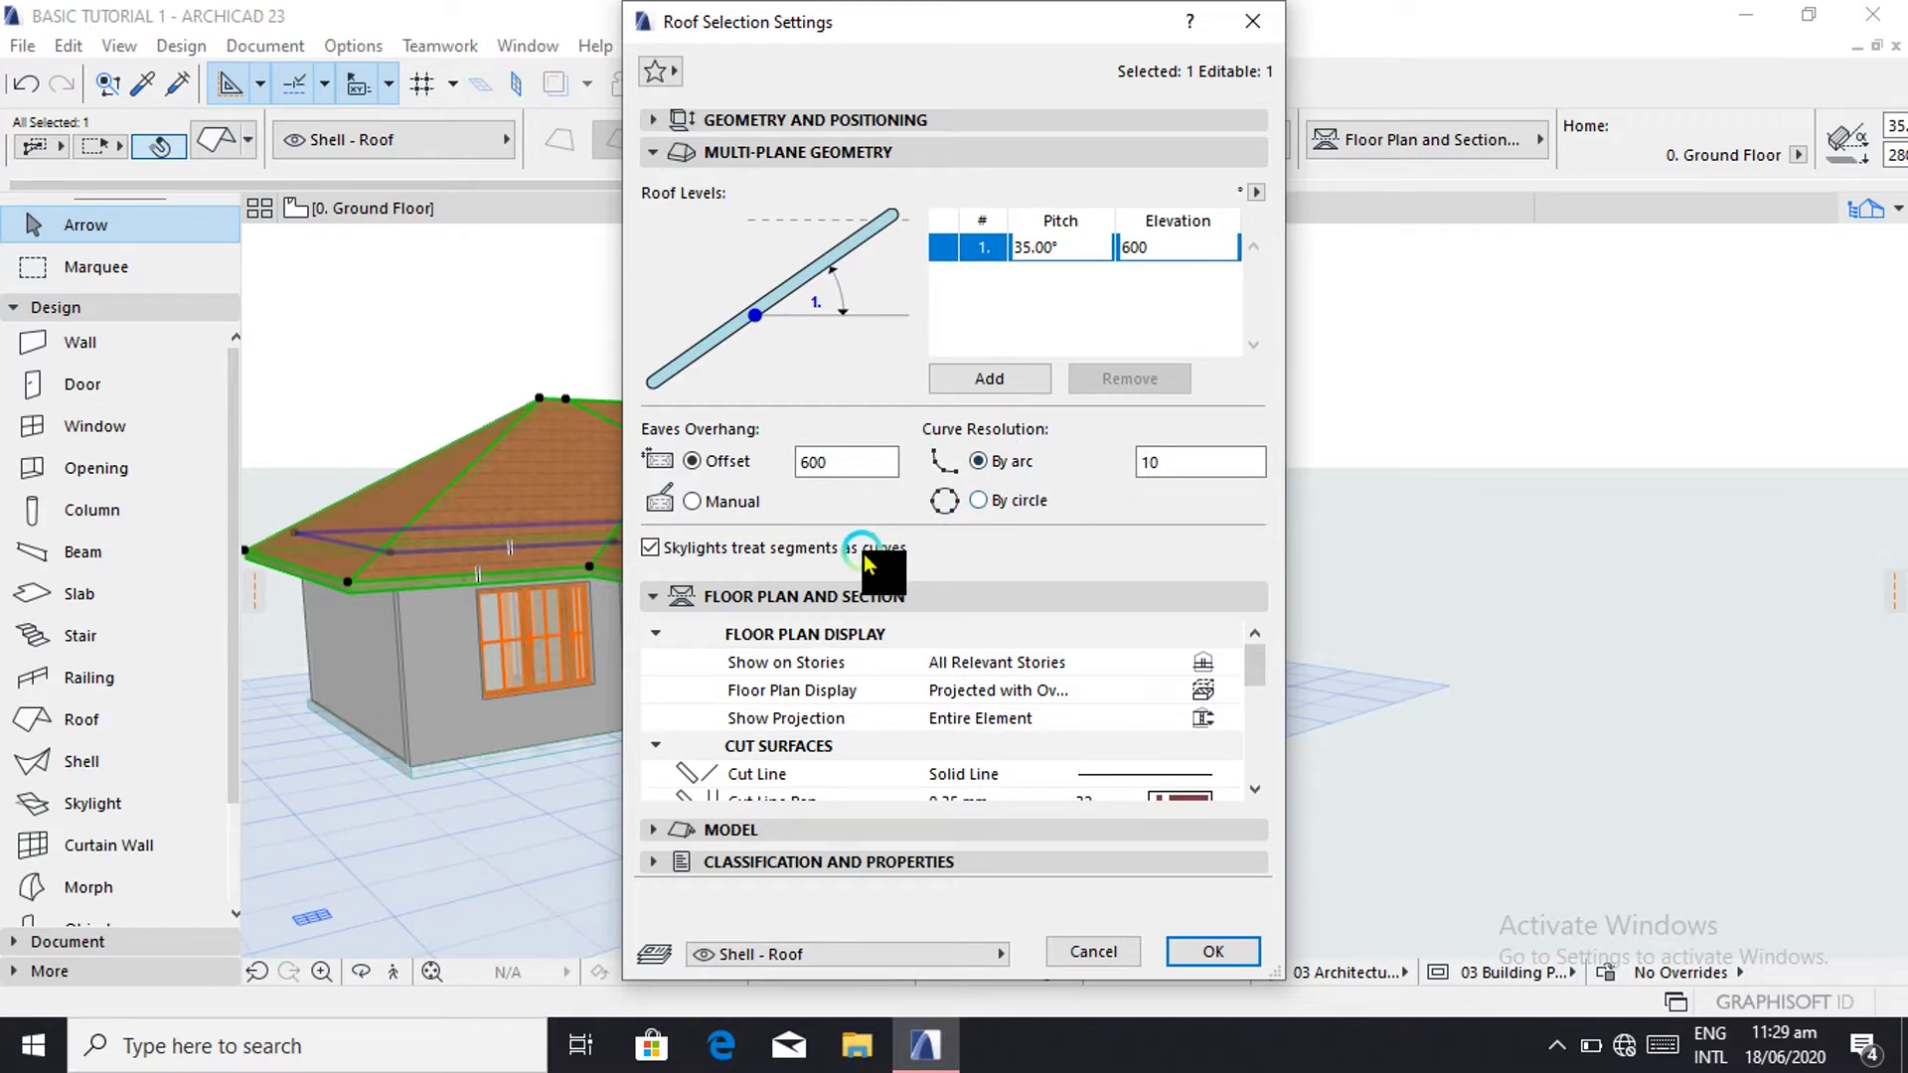
{"action": "left_click", "coordinate": [759, 831]}
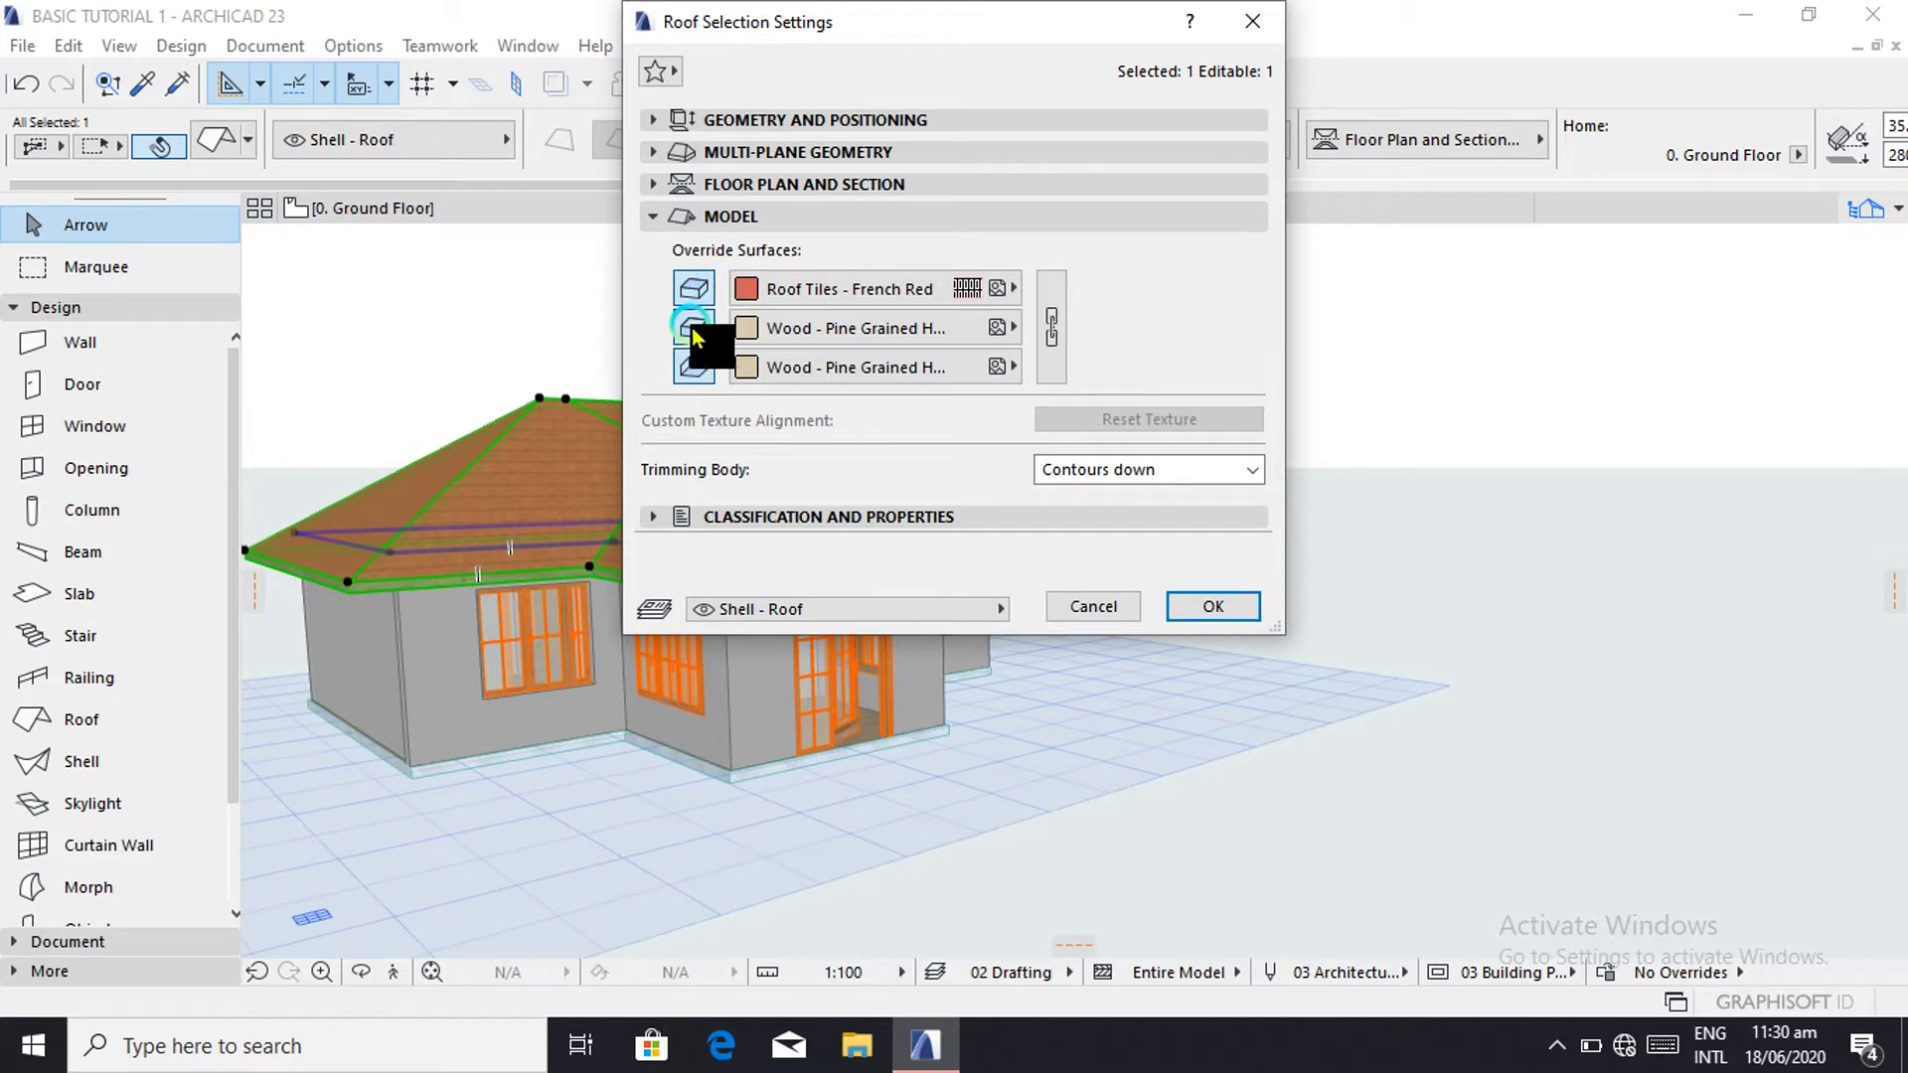
{"action": "left_click", "coordinate": [694, 327]}
{"action": "left_click", "coordinate": [699, 328]}
{"action": "left_click", "coordinate": [699, 366]}
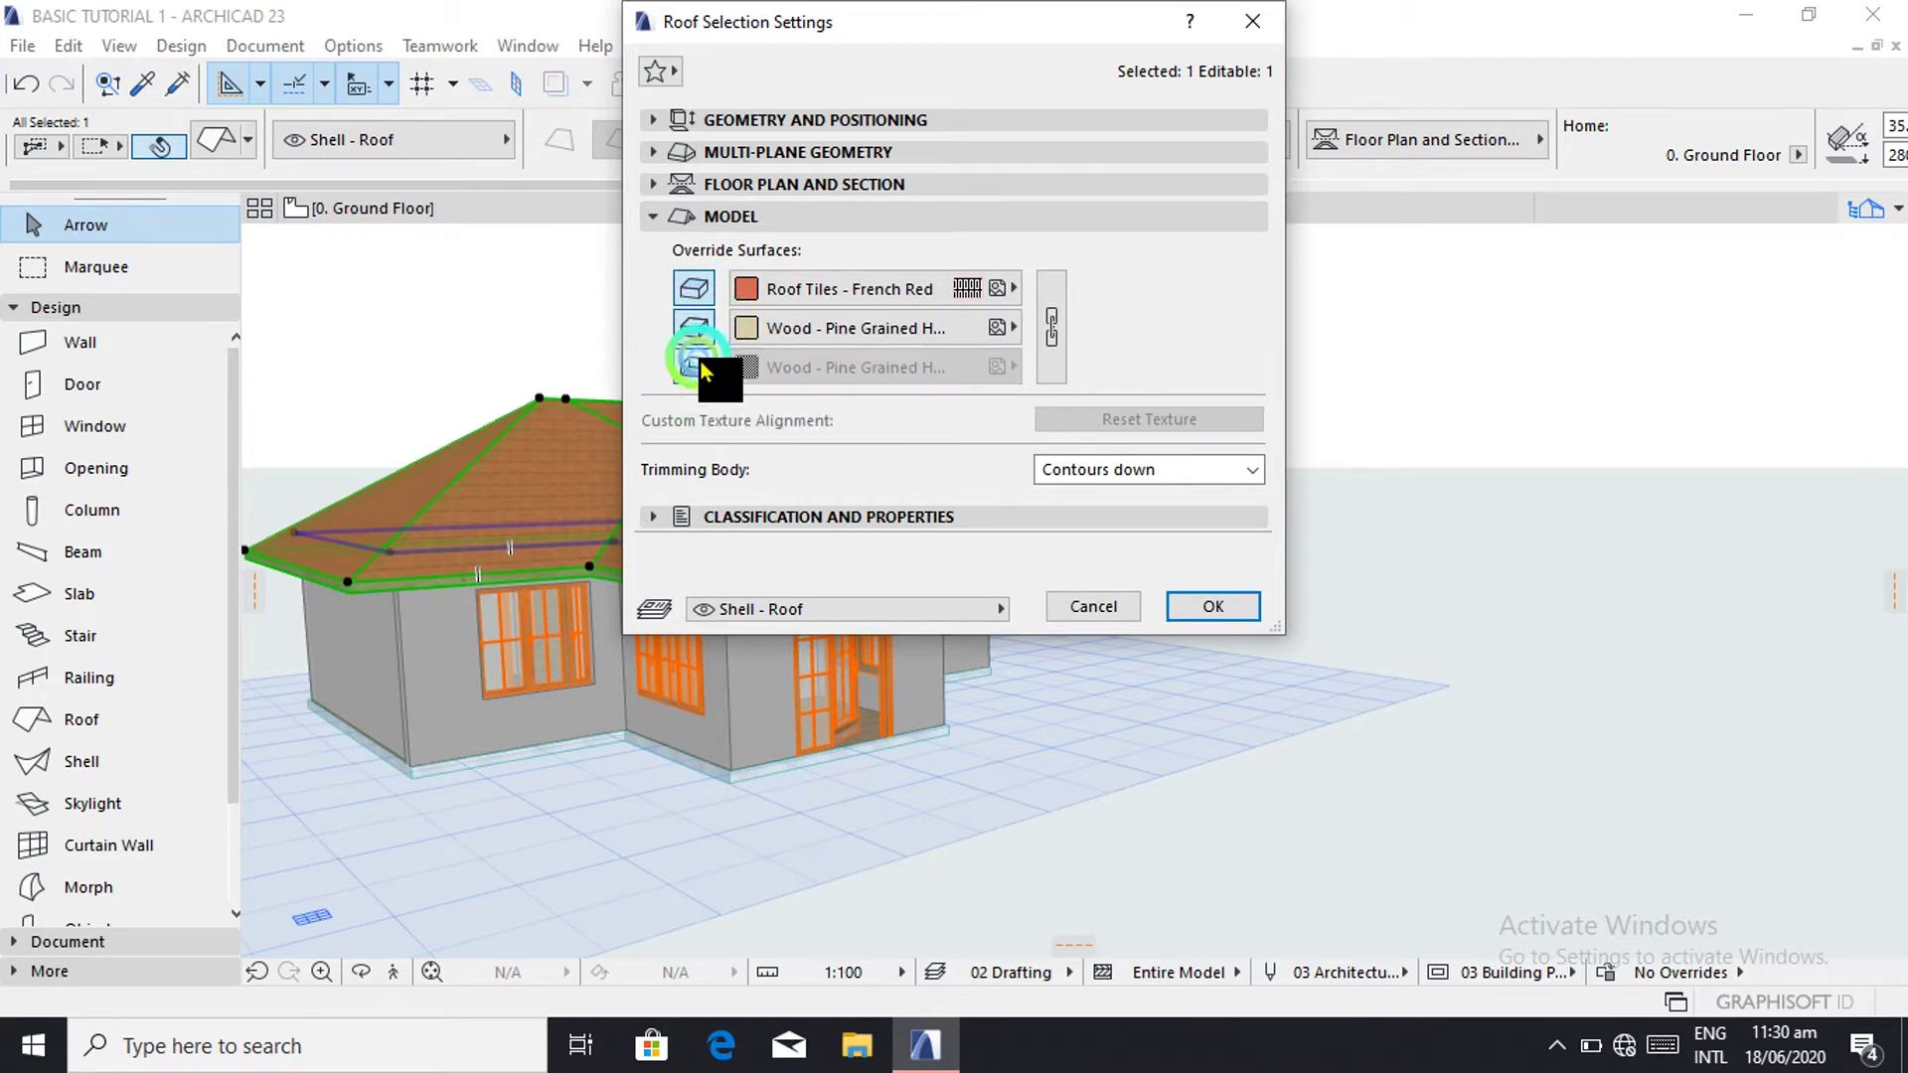
{"action": "left_click", "coordinate": [698, 369]}
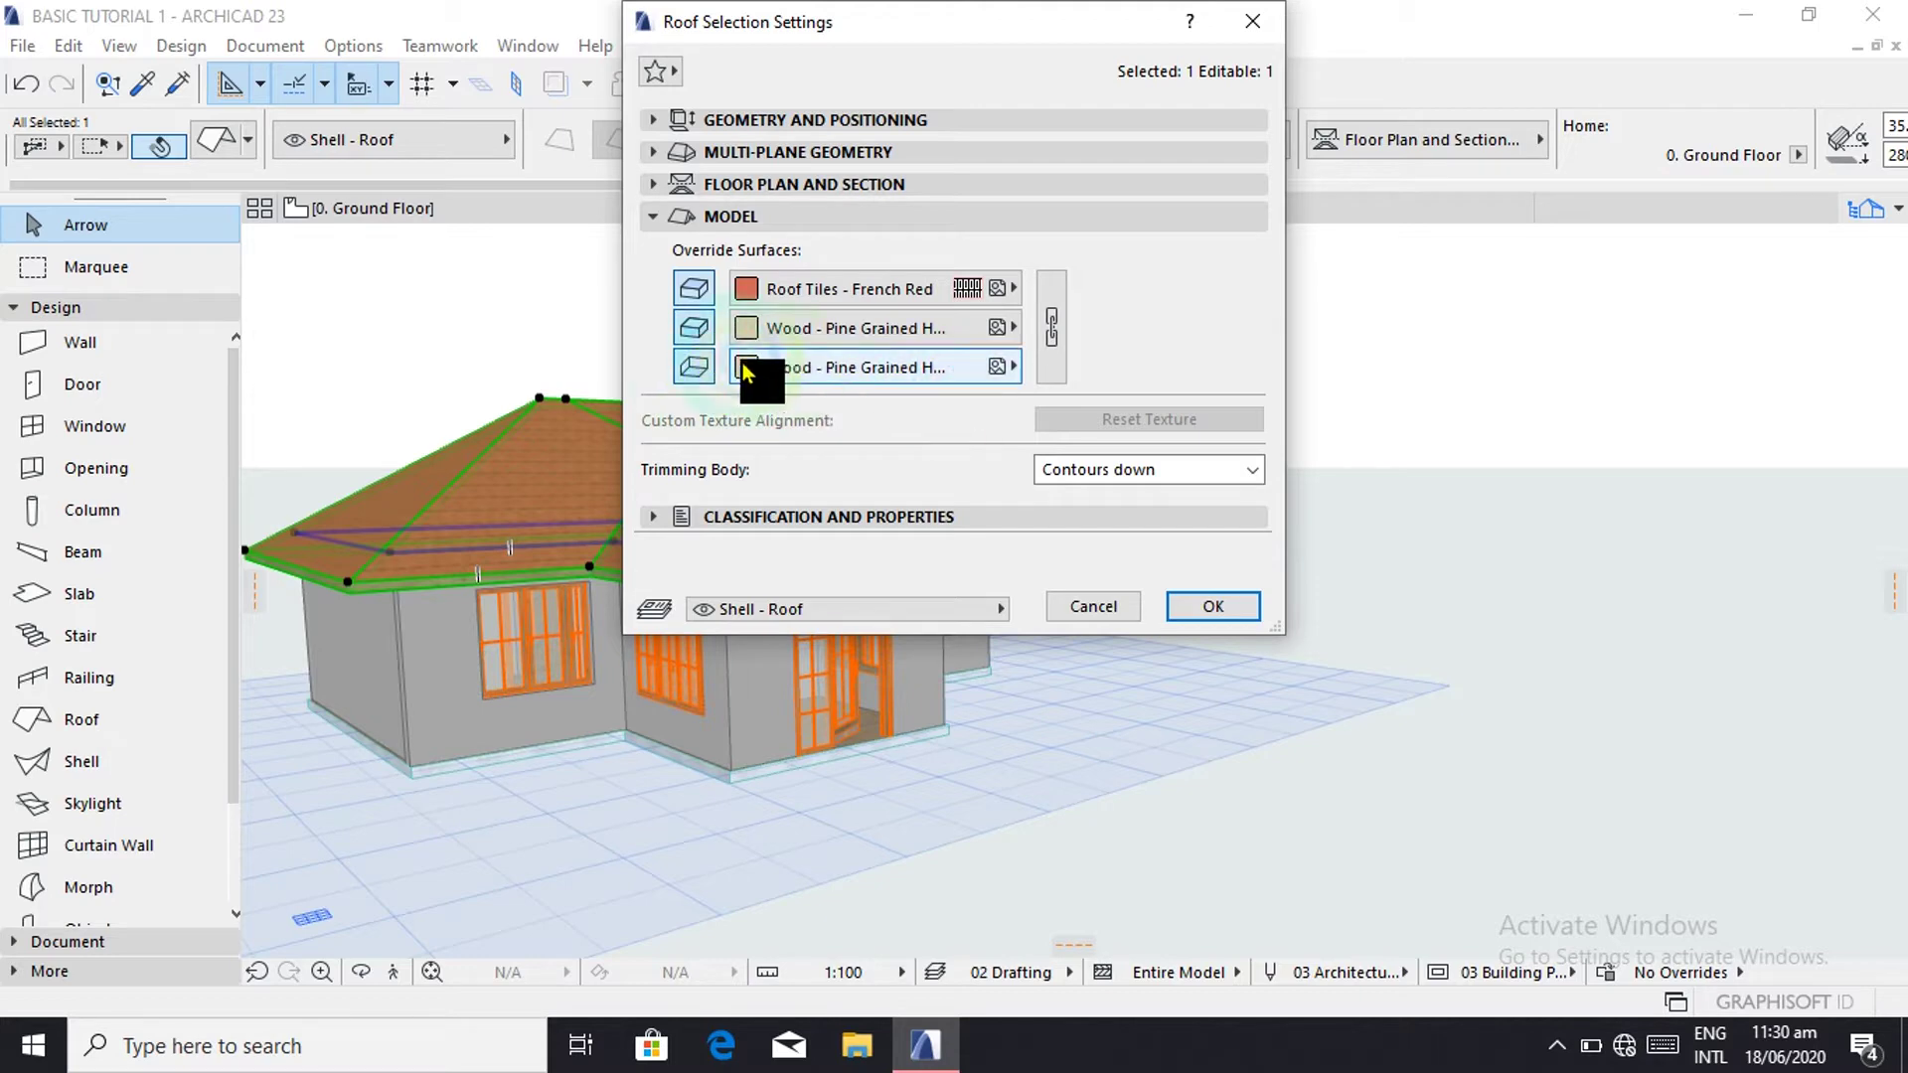
{"action": "left_click", "coordinate": [703, 367]}
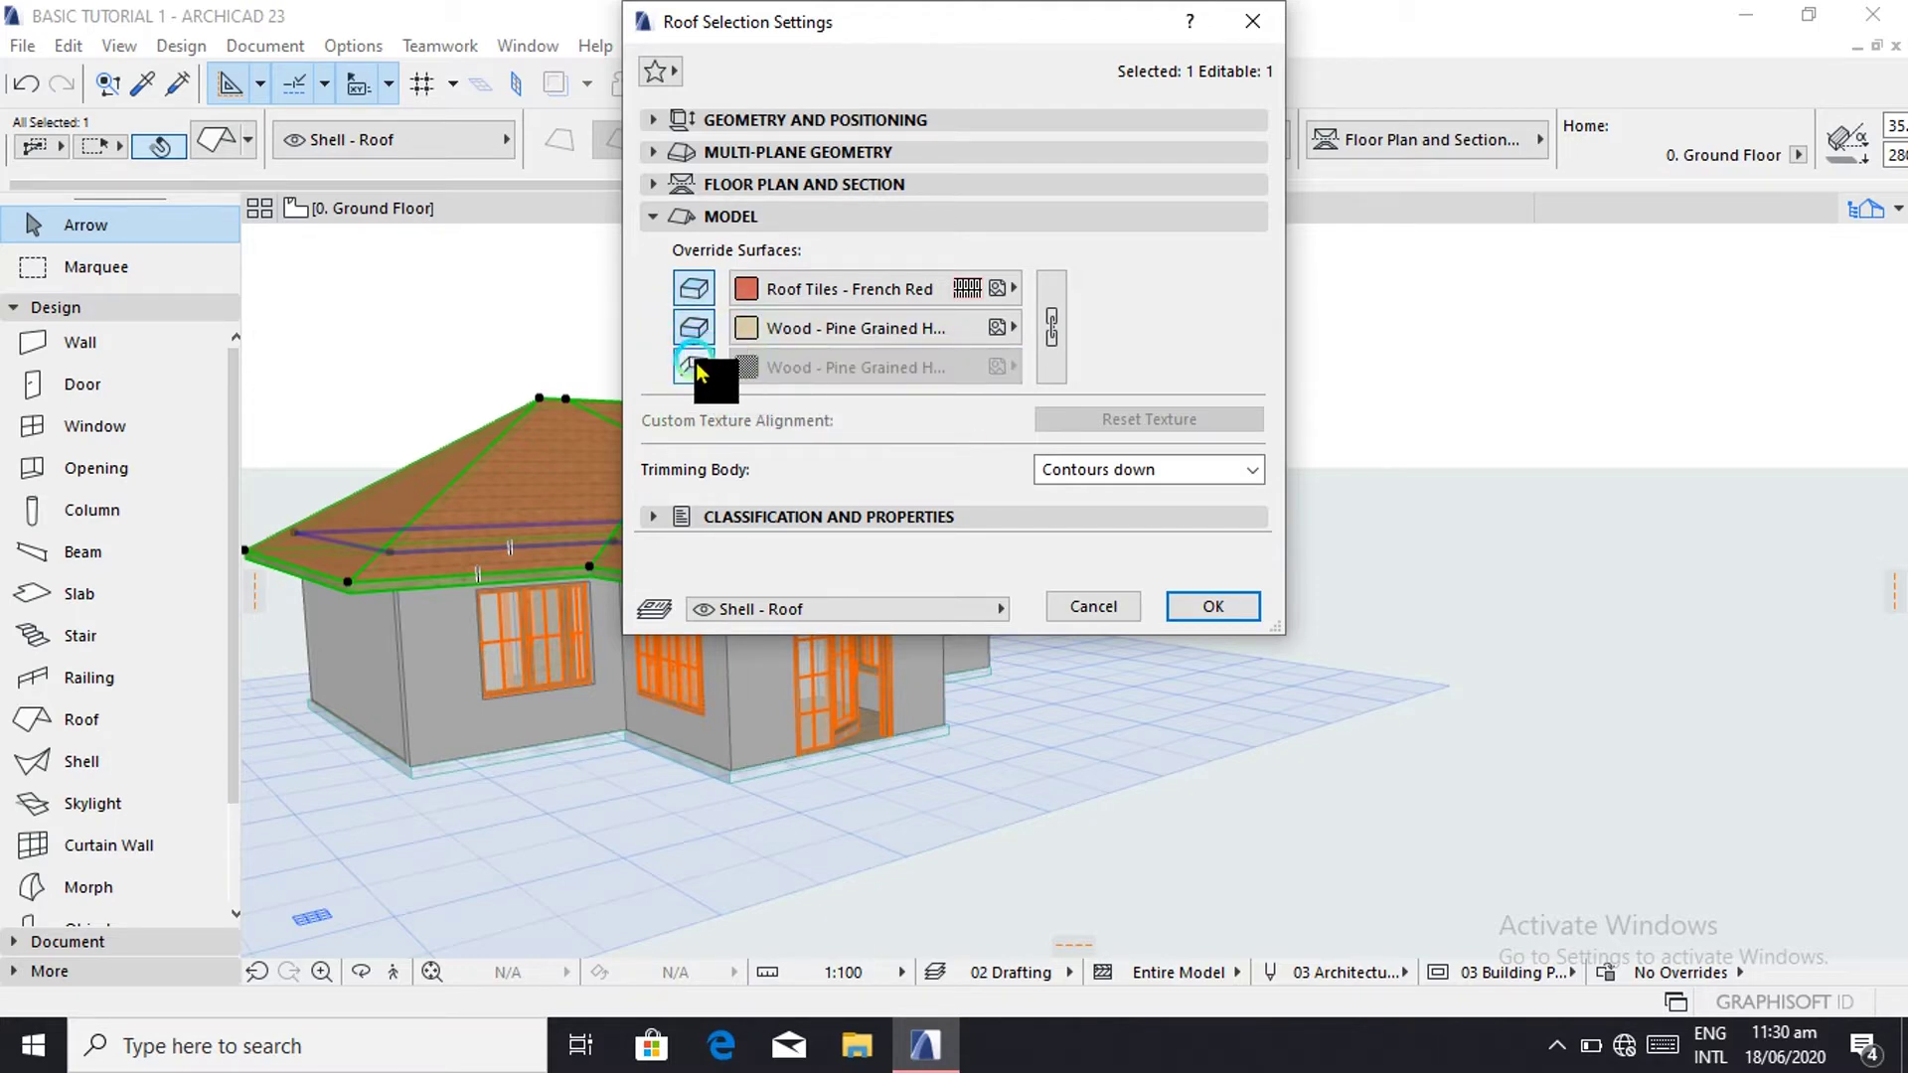
{"action": "left_click", "coordinate": [694, 367]}
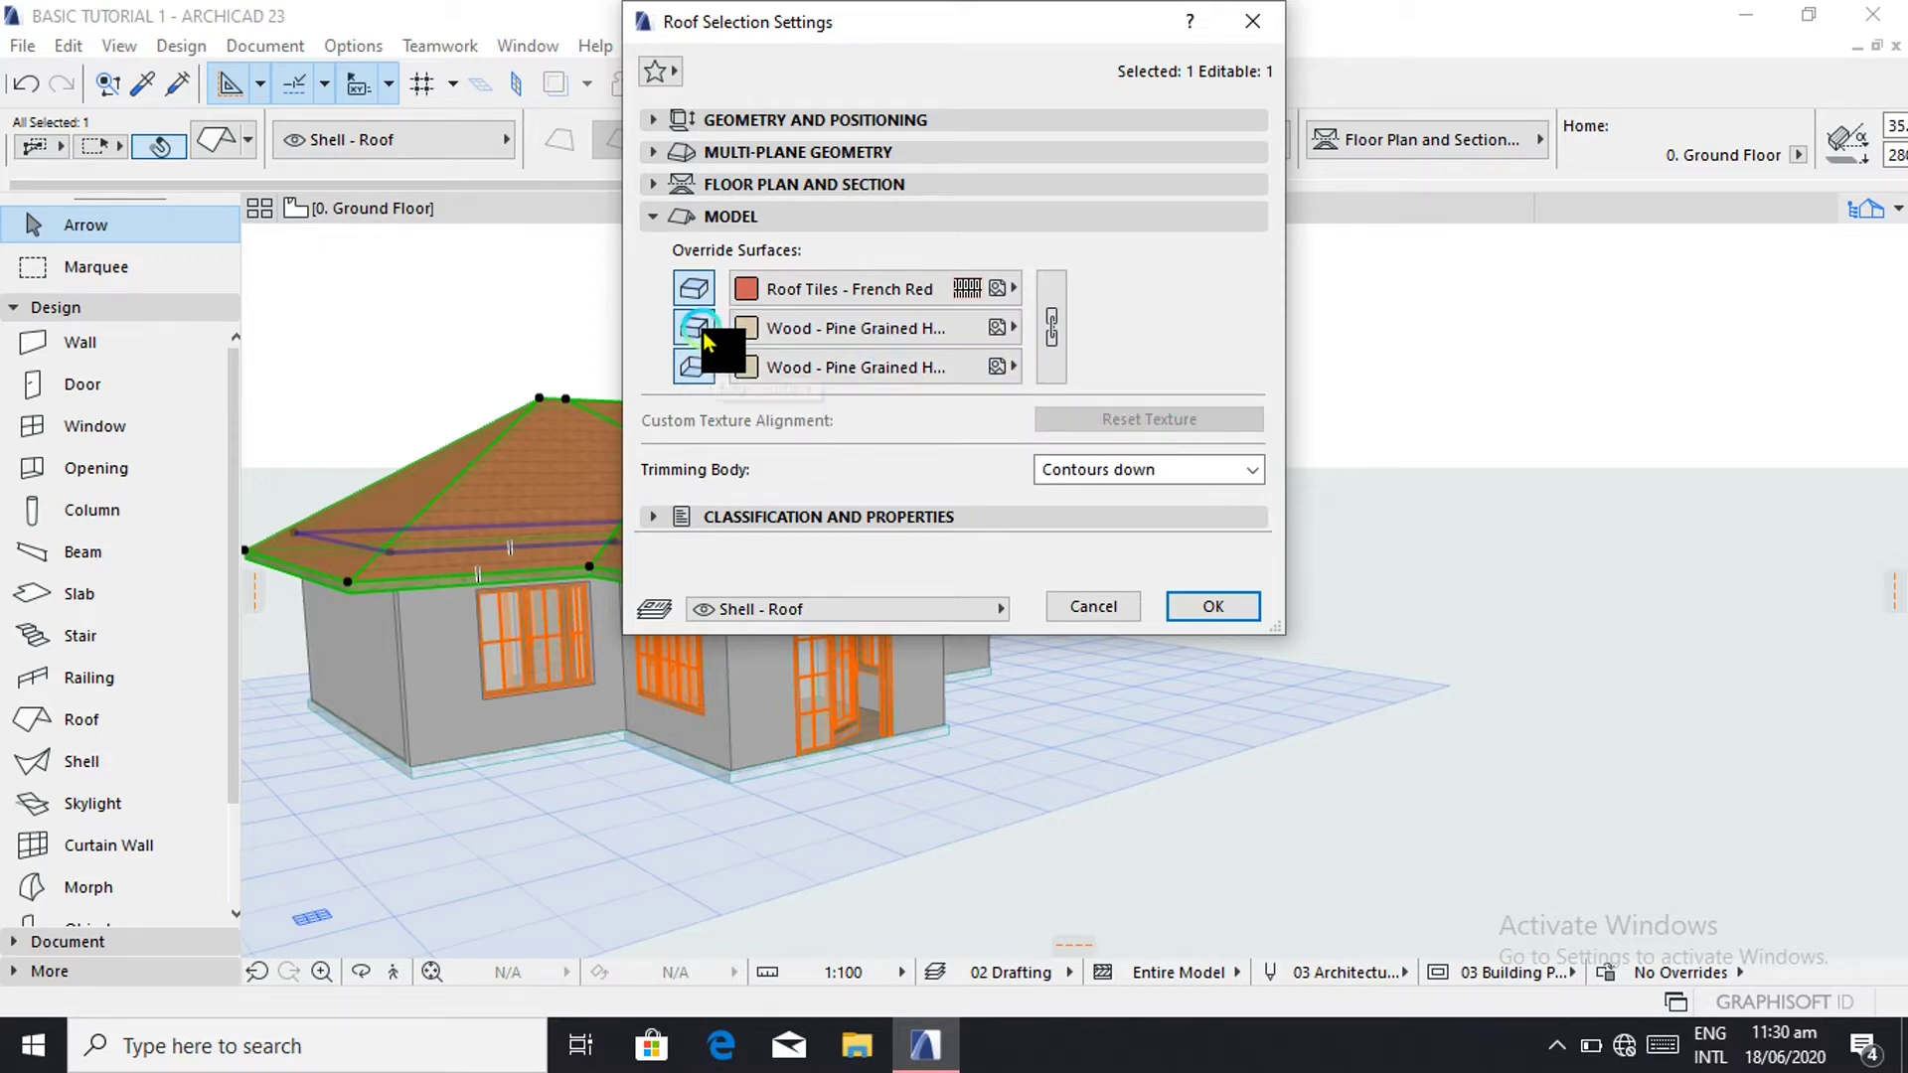
Step: Override the roof's edge surface with Paint - Titanium White
{"action": "left_click", "coordinate": [1001, 329]}
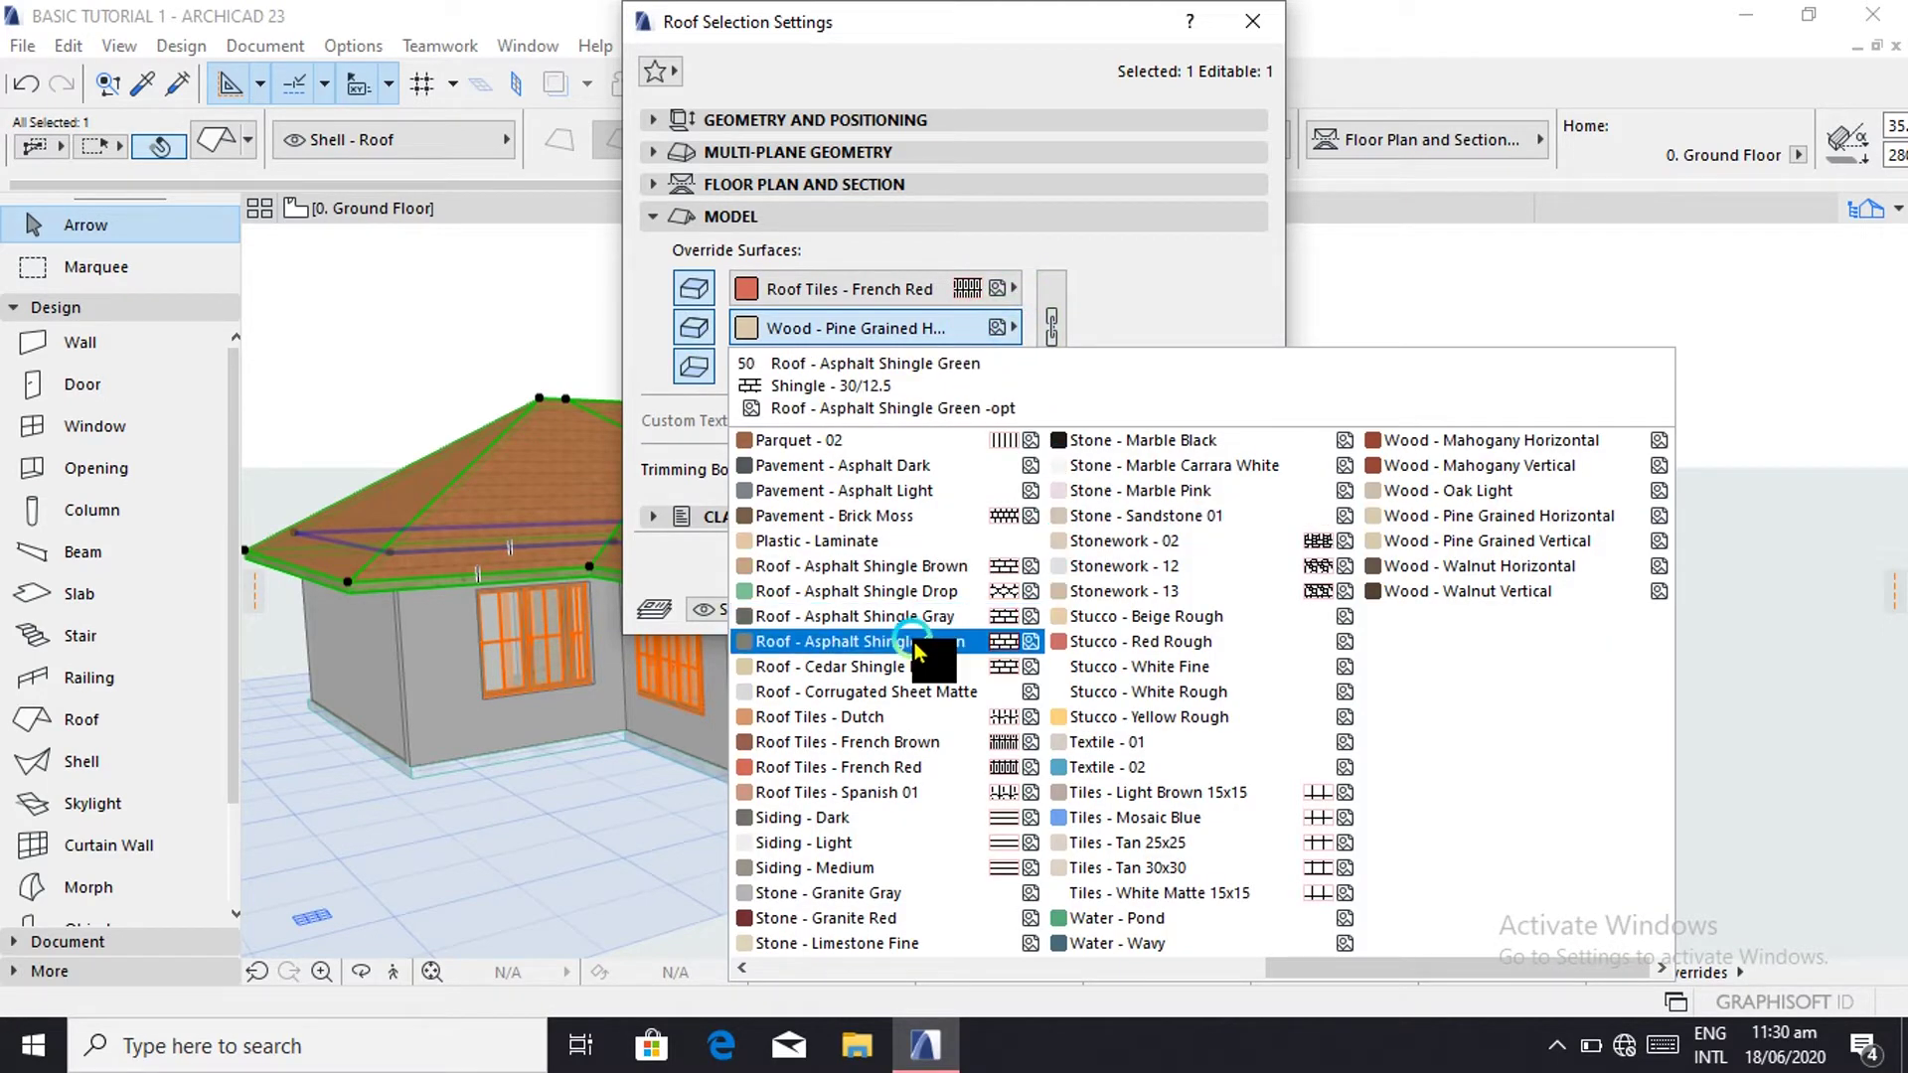
{"action": "scroll", "coordinate": [918, 642], "scroll_direction": "left", "scroll_amount": 3}
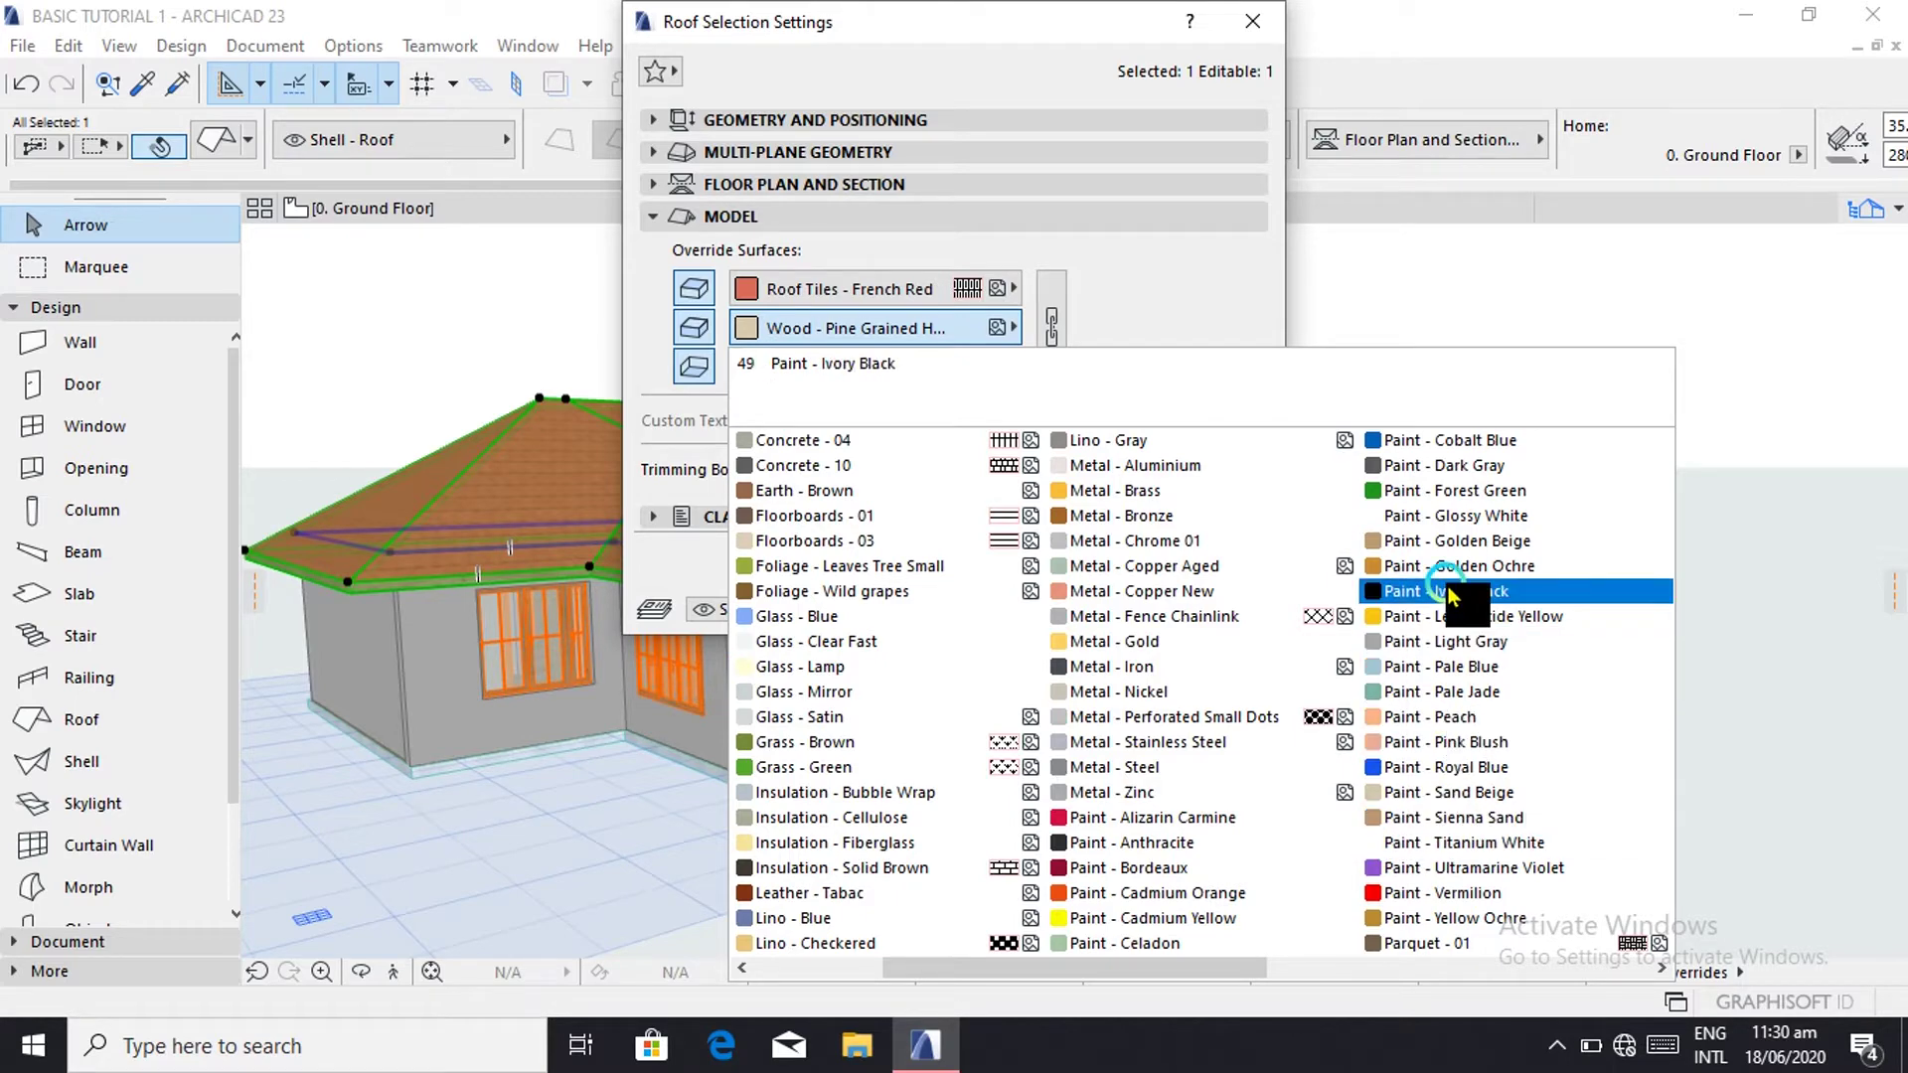
{"action": "left_click", "coordinate": [1431, 845]}
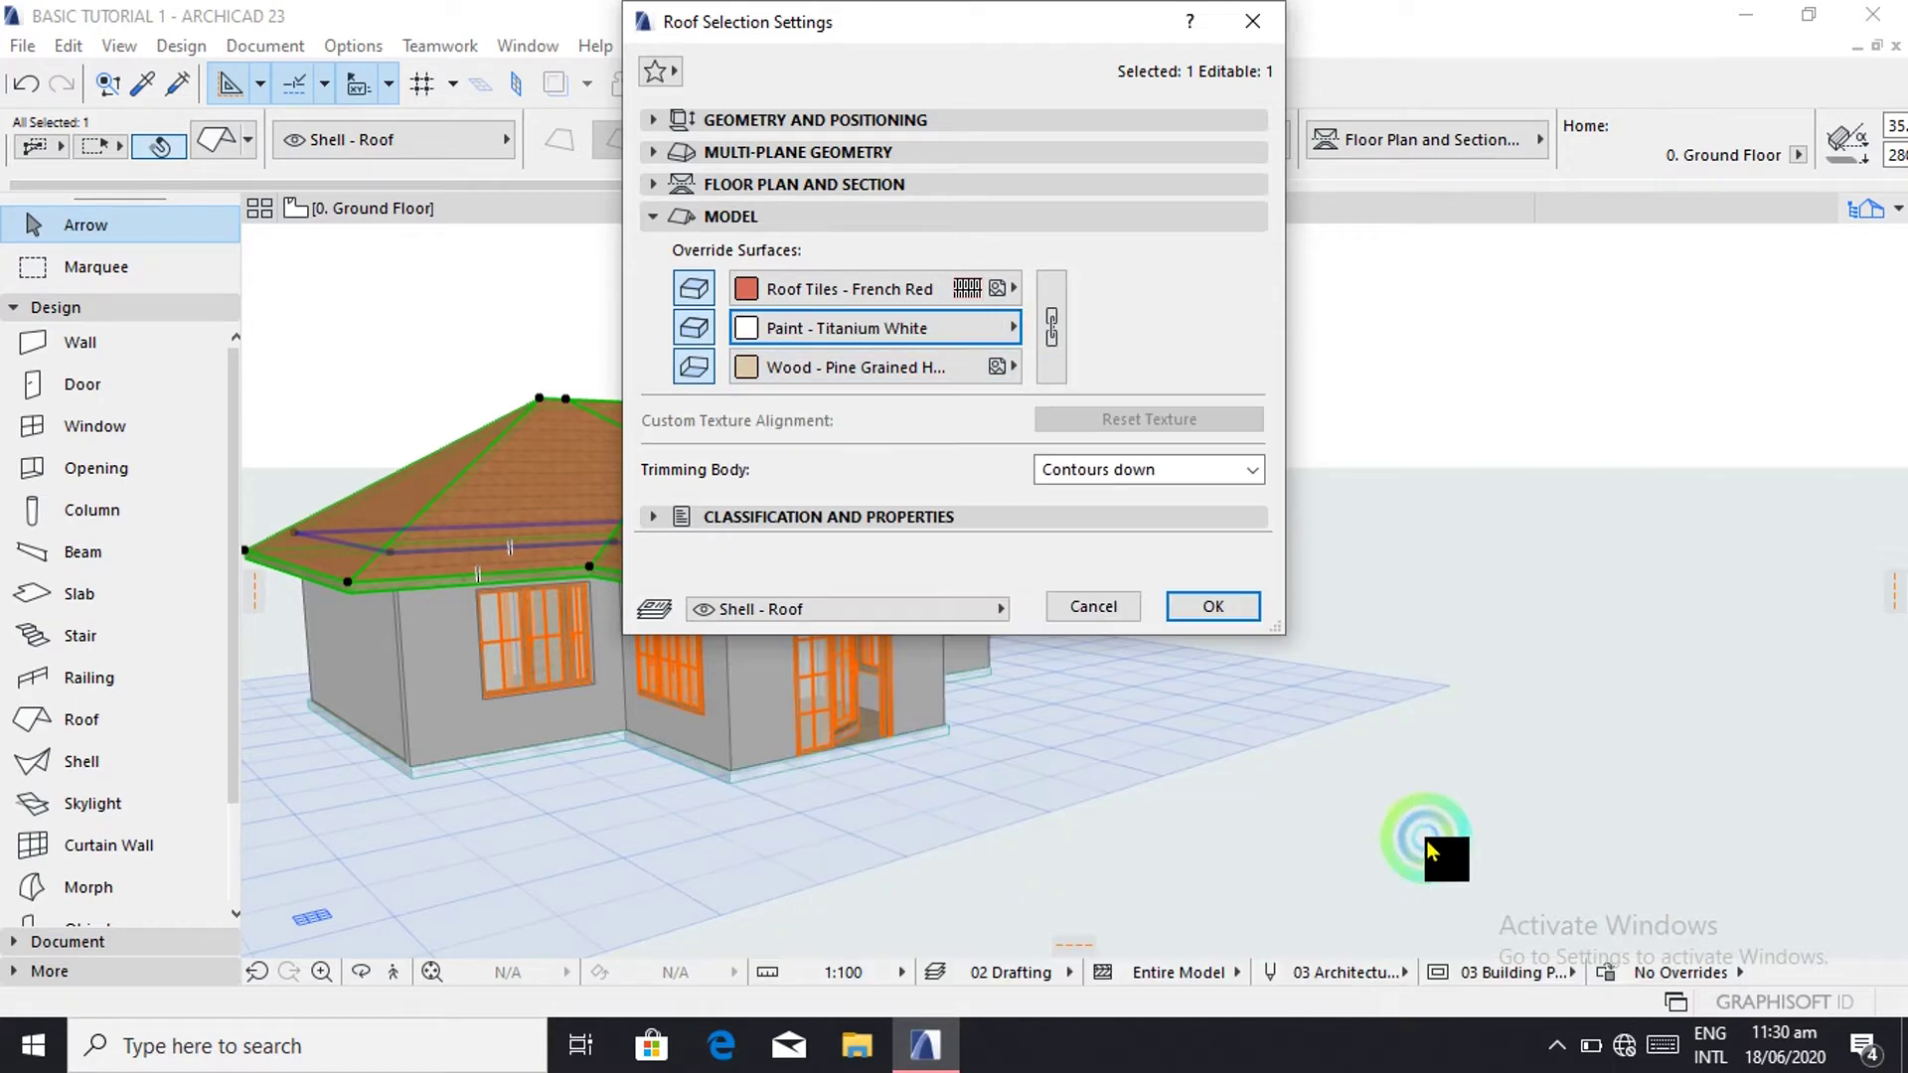
Step: Override the roof's bottom surface with Roof Tiles - French Red and apply the roof settings
{"action": "left_click", "coordinate": [702, 366]}
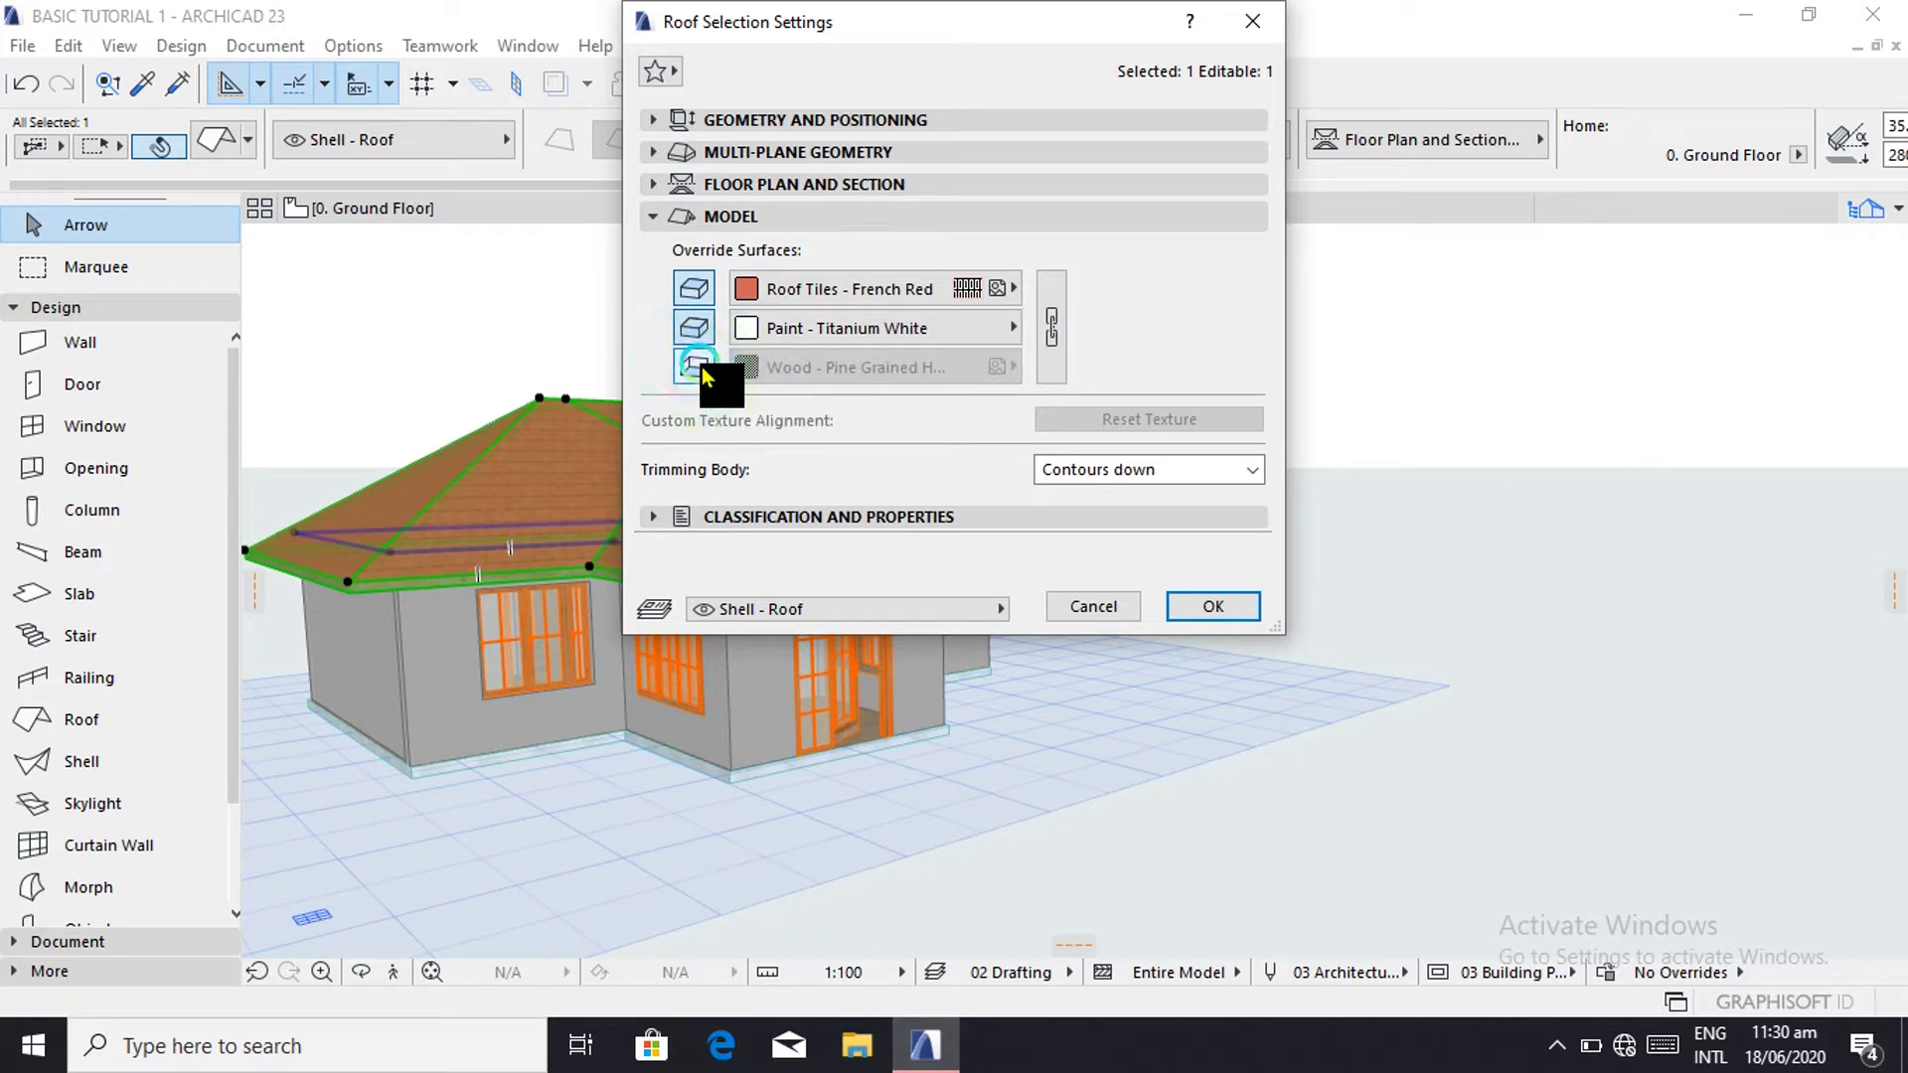
{"action": "left_click", "coordinate": [998, 367]}
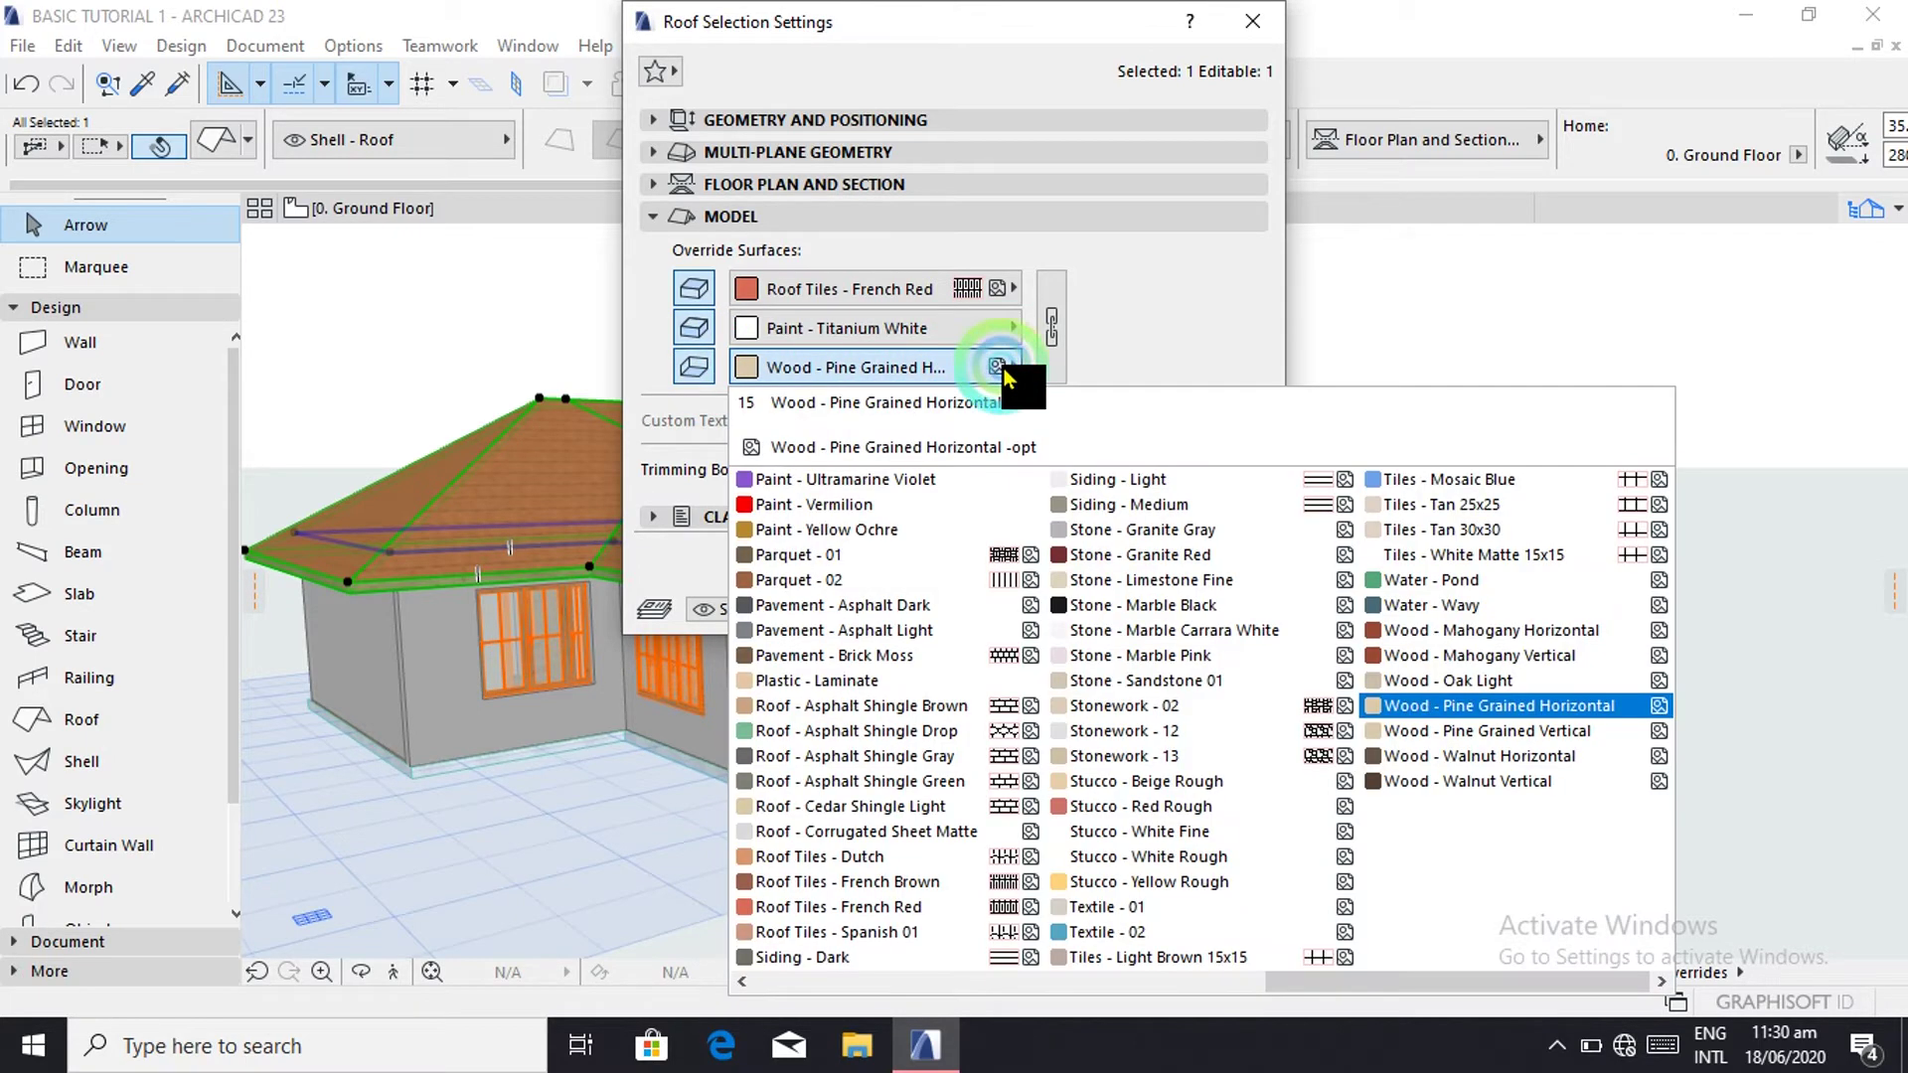
{"action": "left_click", "coordinate": [1067, 683]}
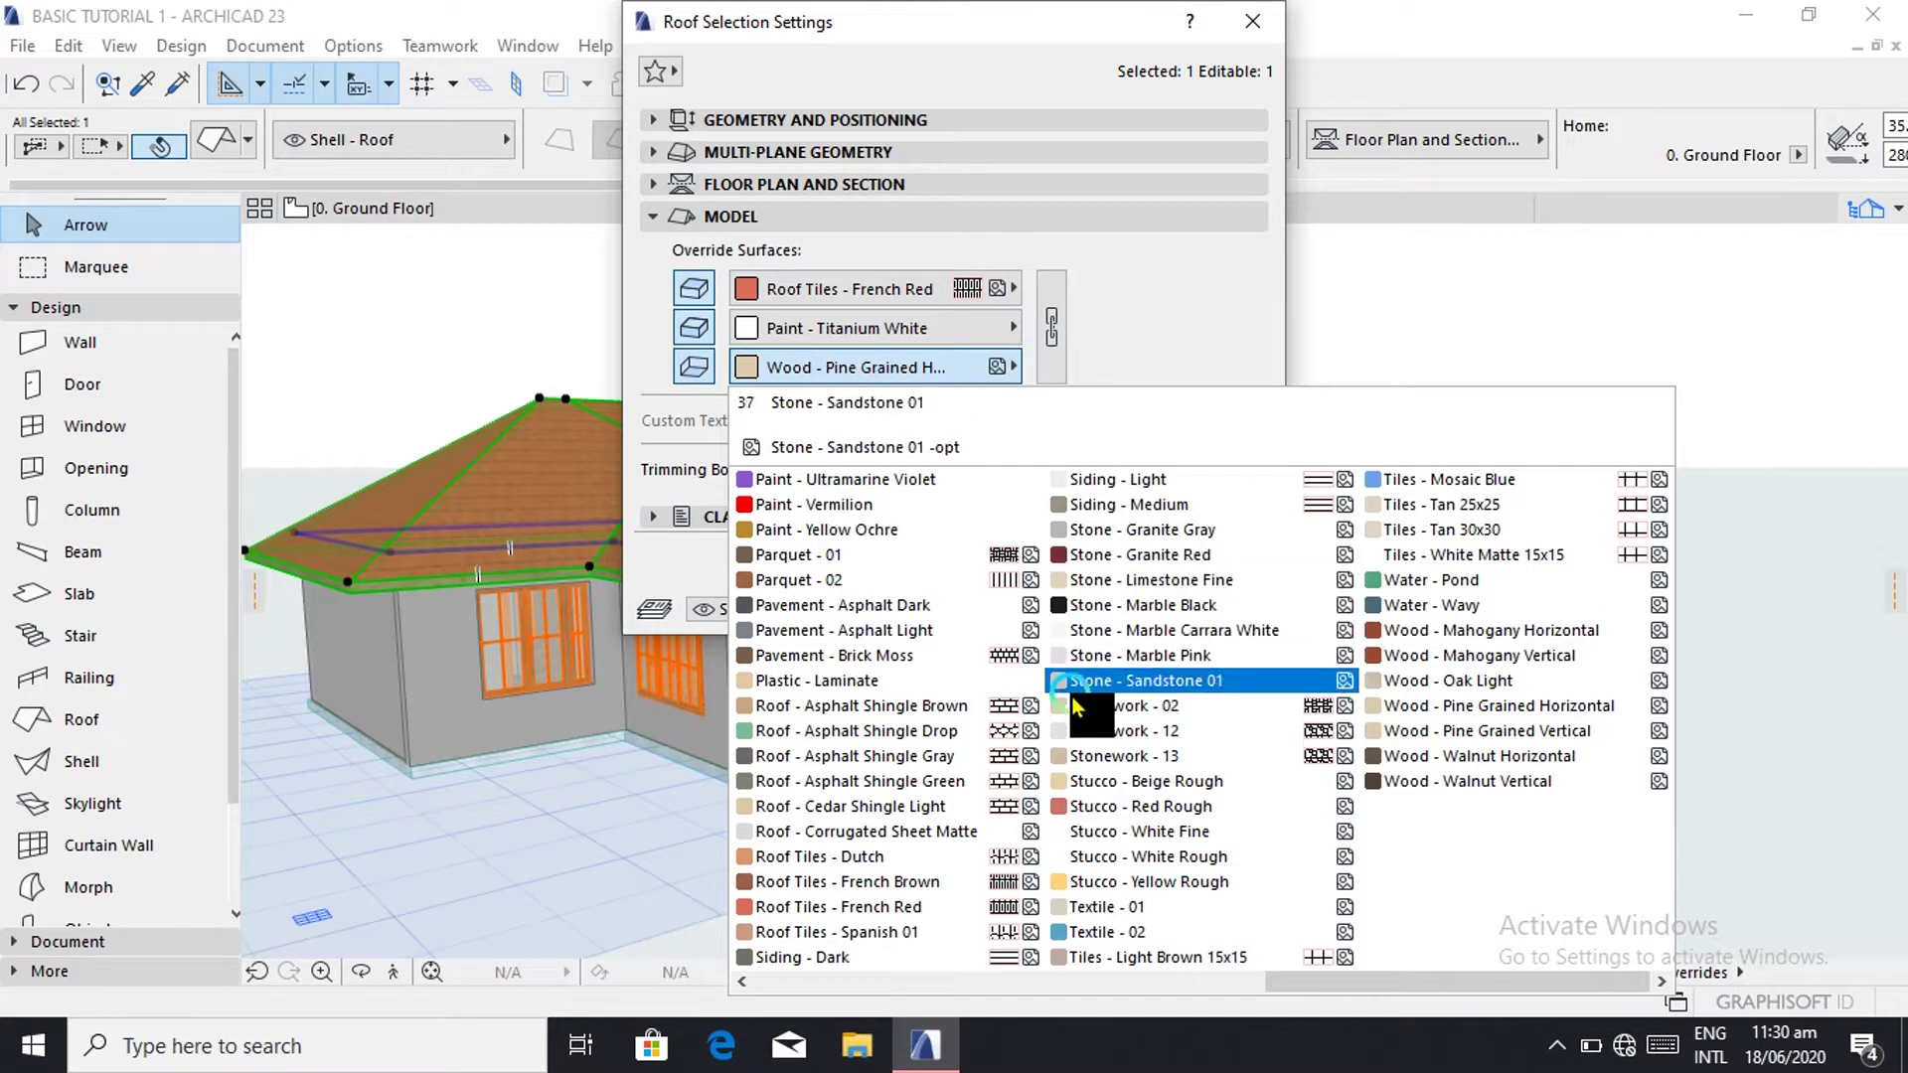
{"action": "left_click", "coordinate": [854, 757]}
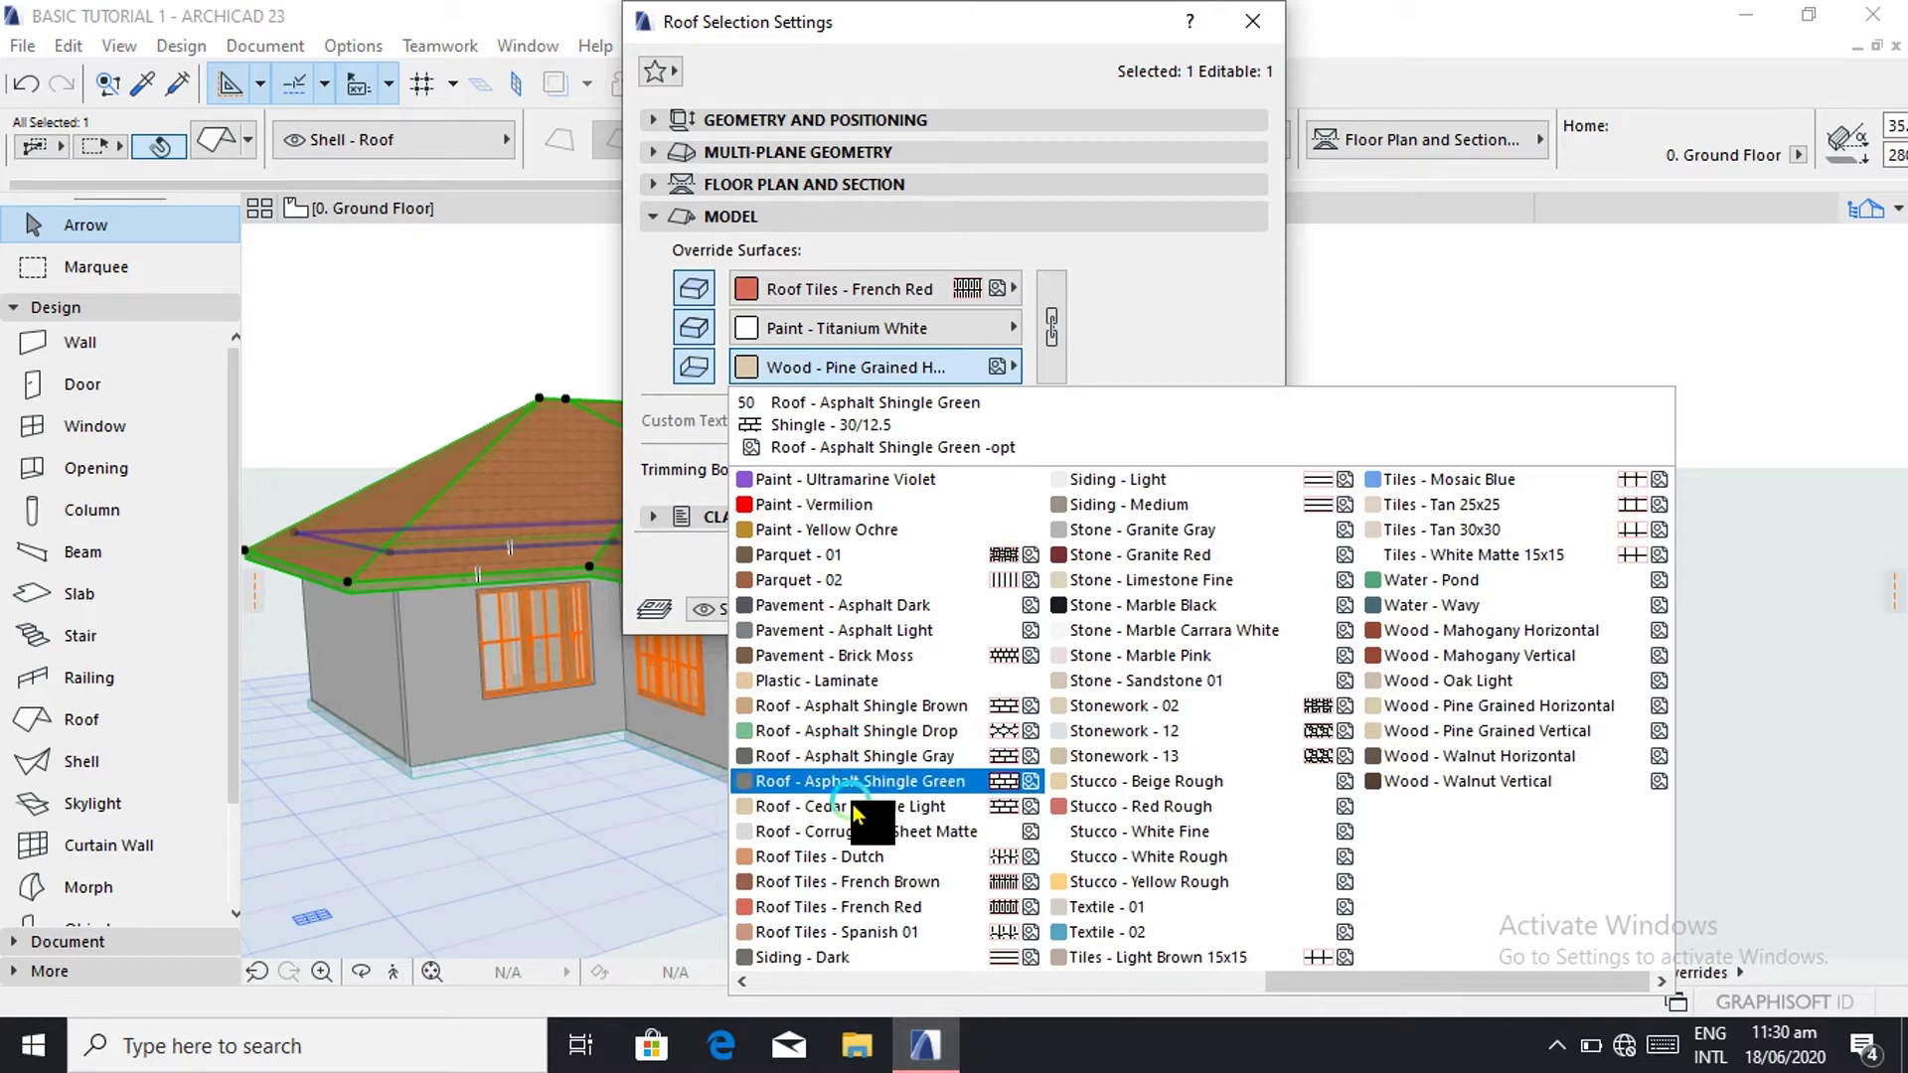
{"action": "left_click", "coordinate": [854, 906]}
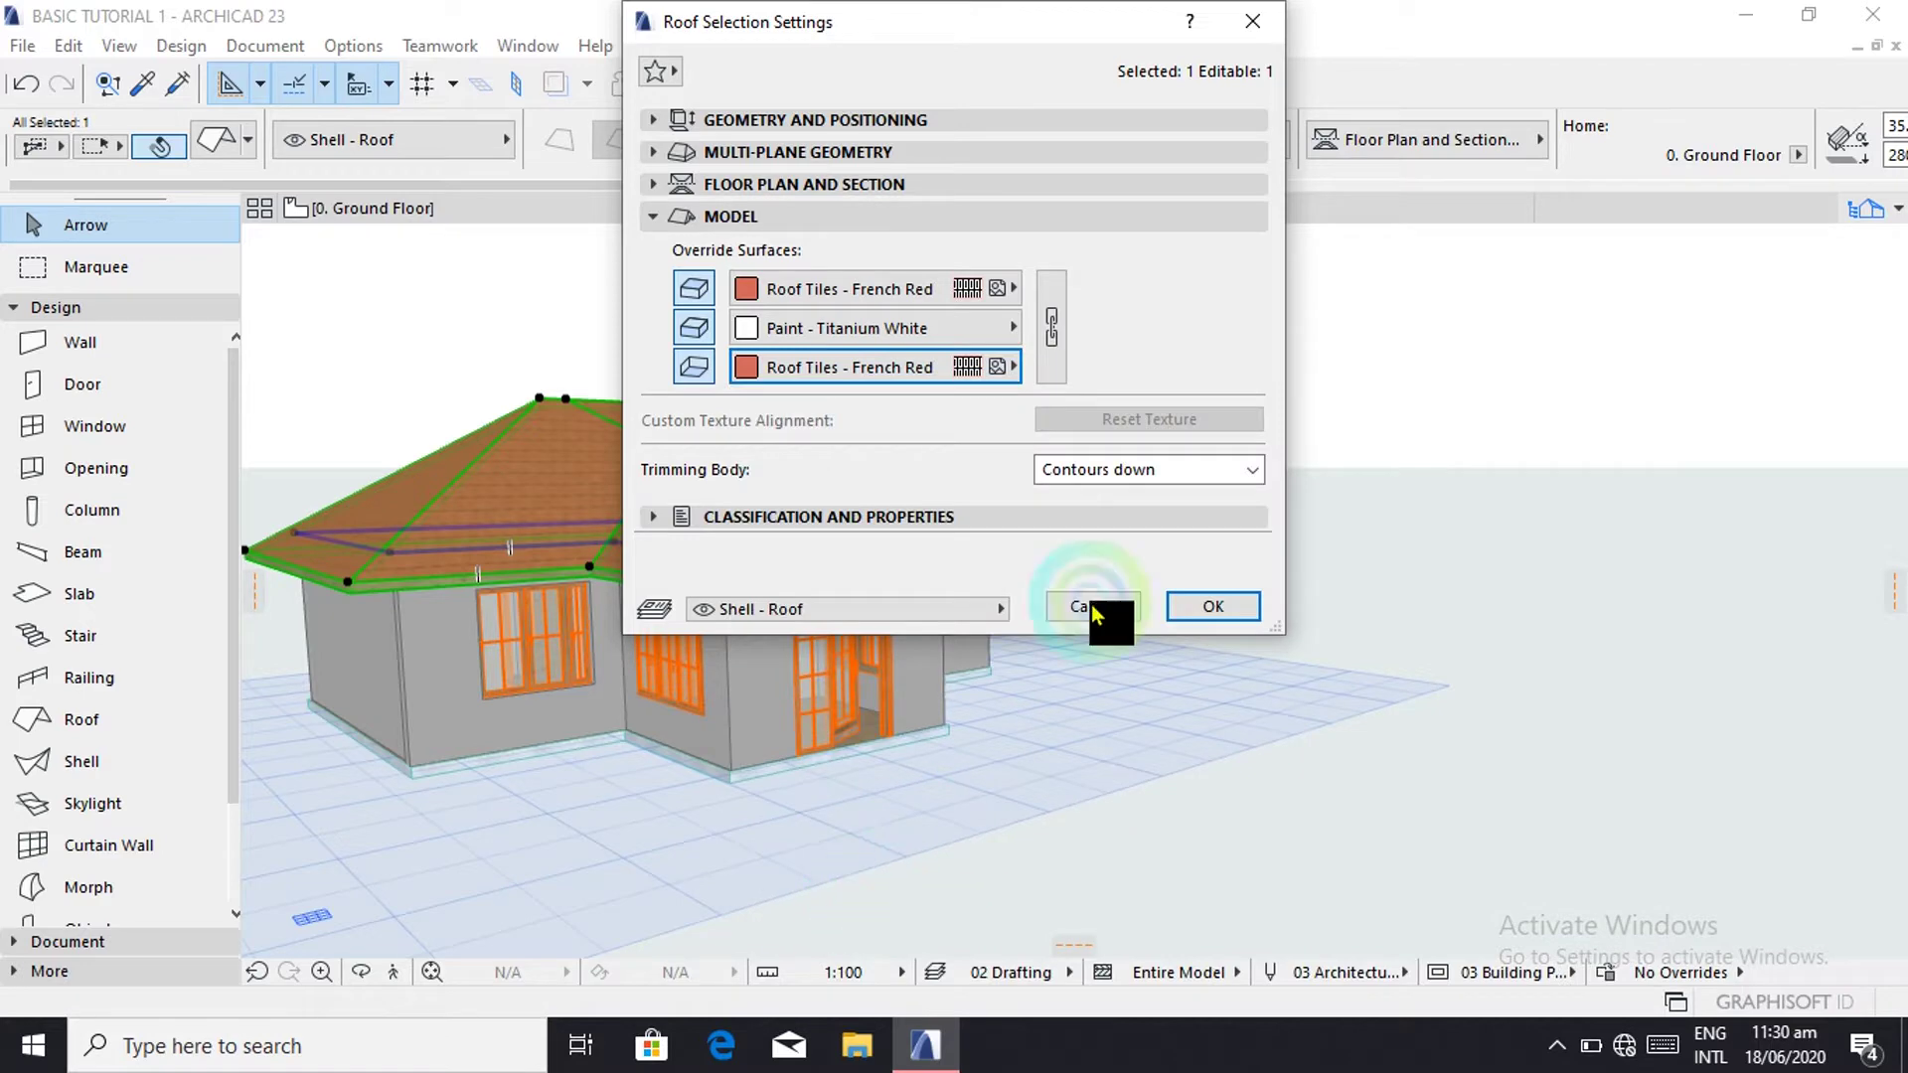
{"action": "left_click", "coordinate": [1207, 601]}
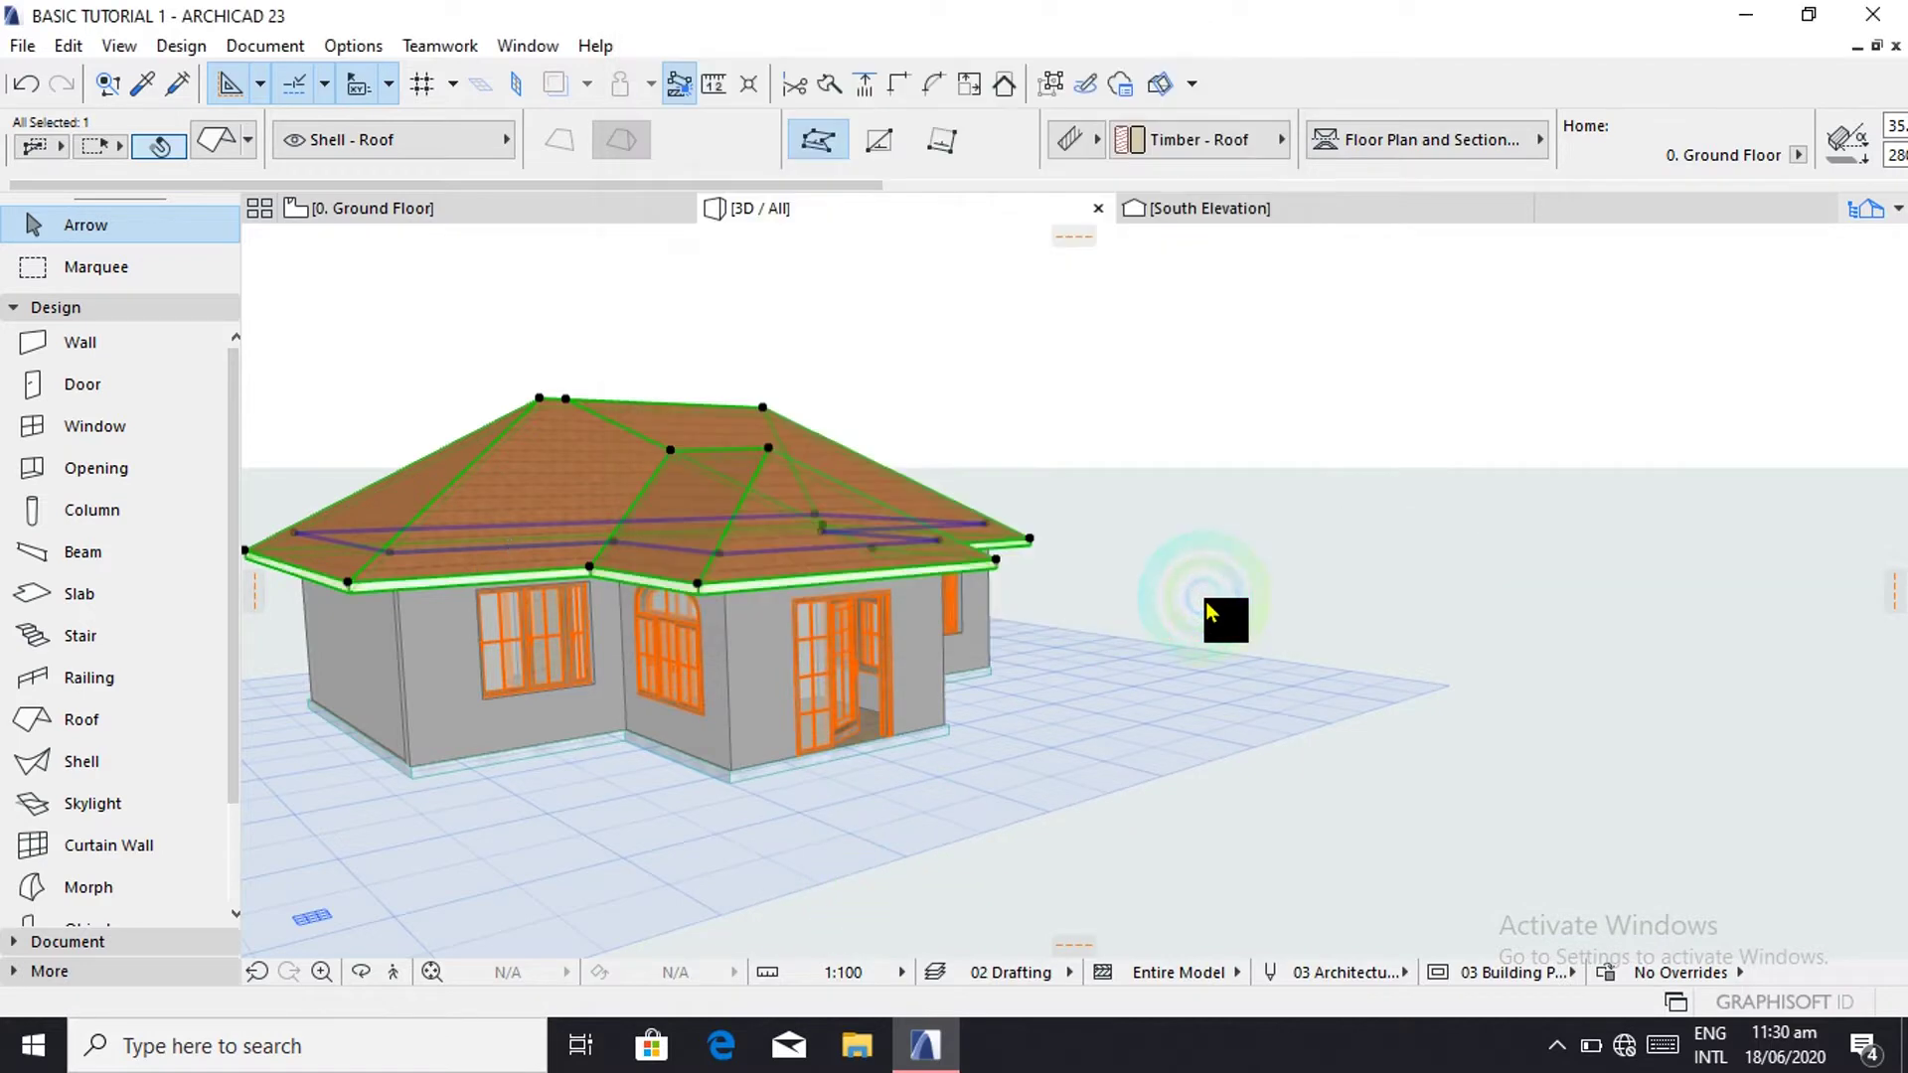
Step: Check the roof's surface overrides in its selection settings, confirm them and inspect the roof from a low angle in 3D
{"action": "left_click", "coordinate": [707, 399]}
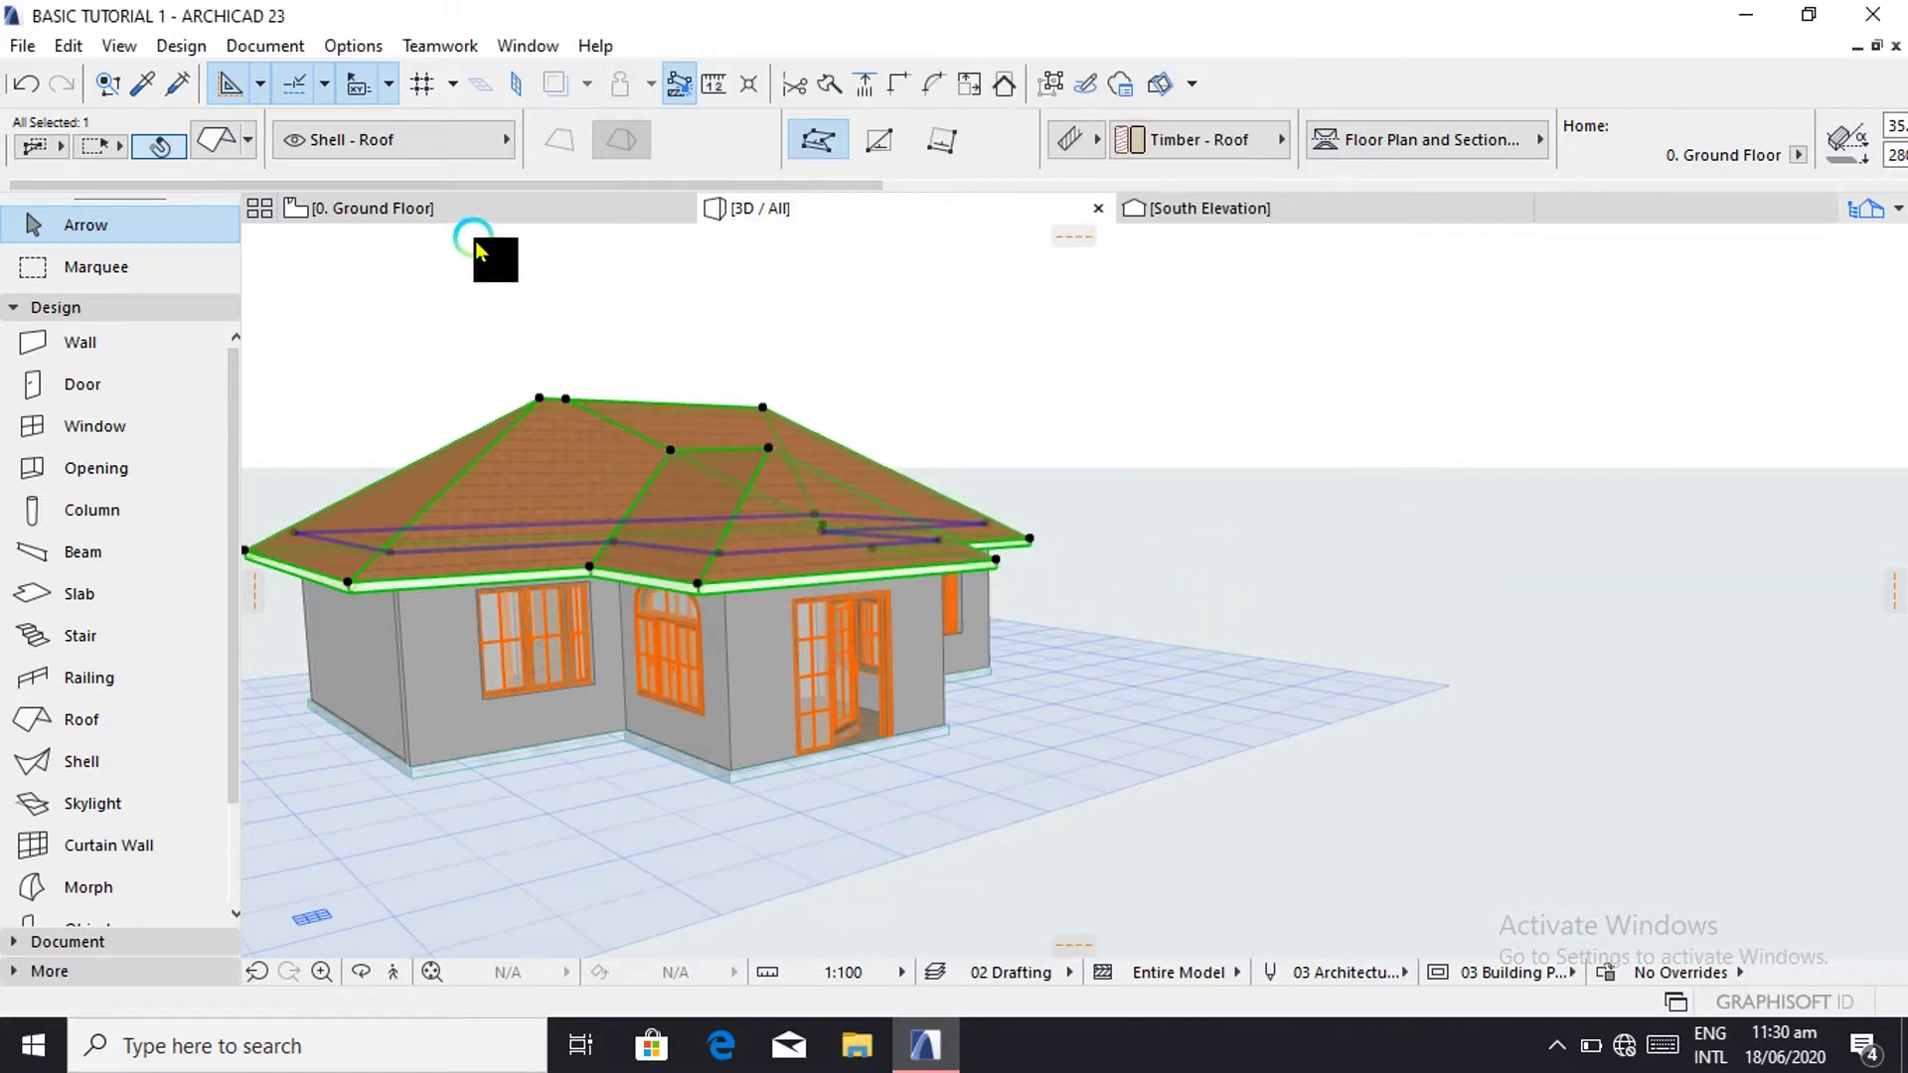
{"action": "left_click", "coordinate": [221, 139]}
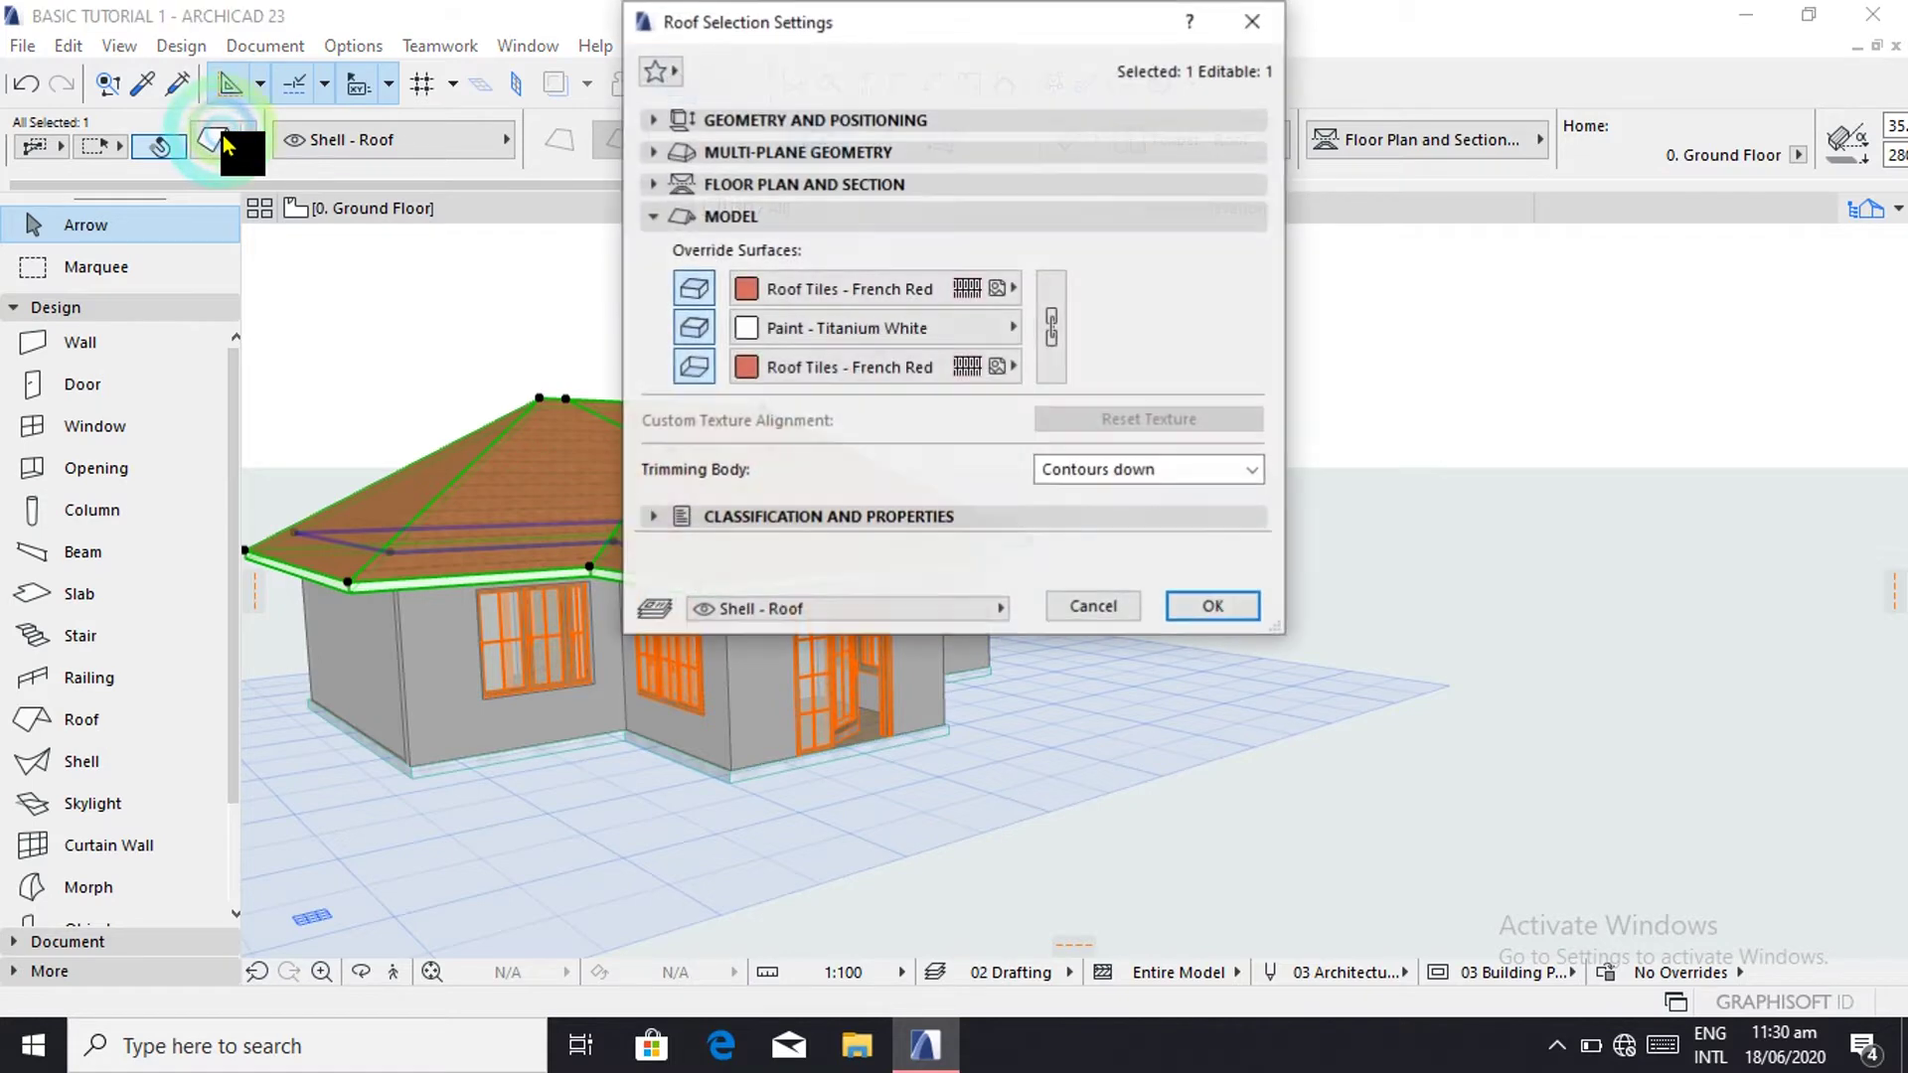
{"action": "left_click", "coordinate": [699, 365]}
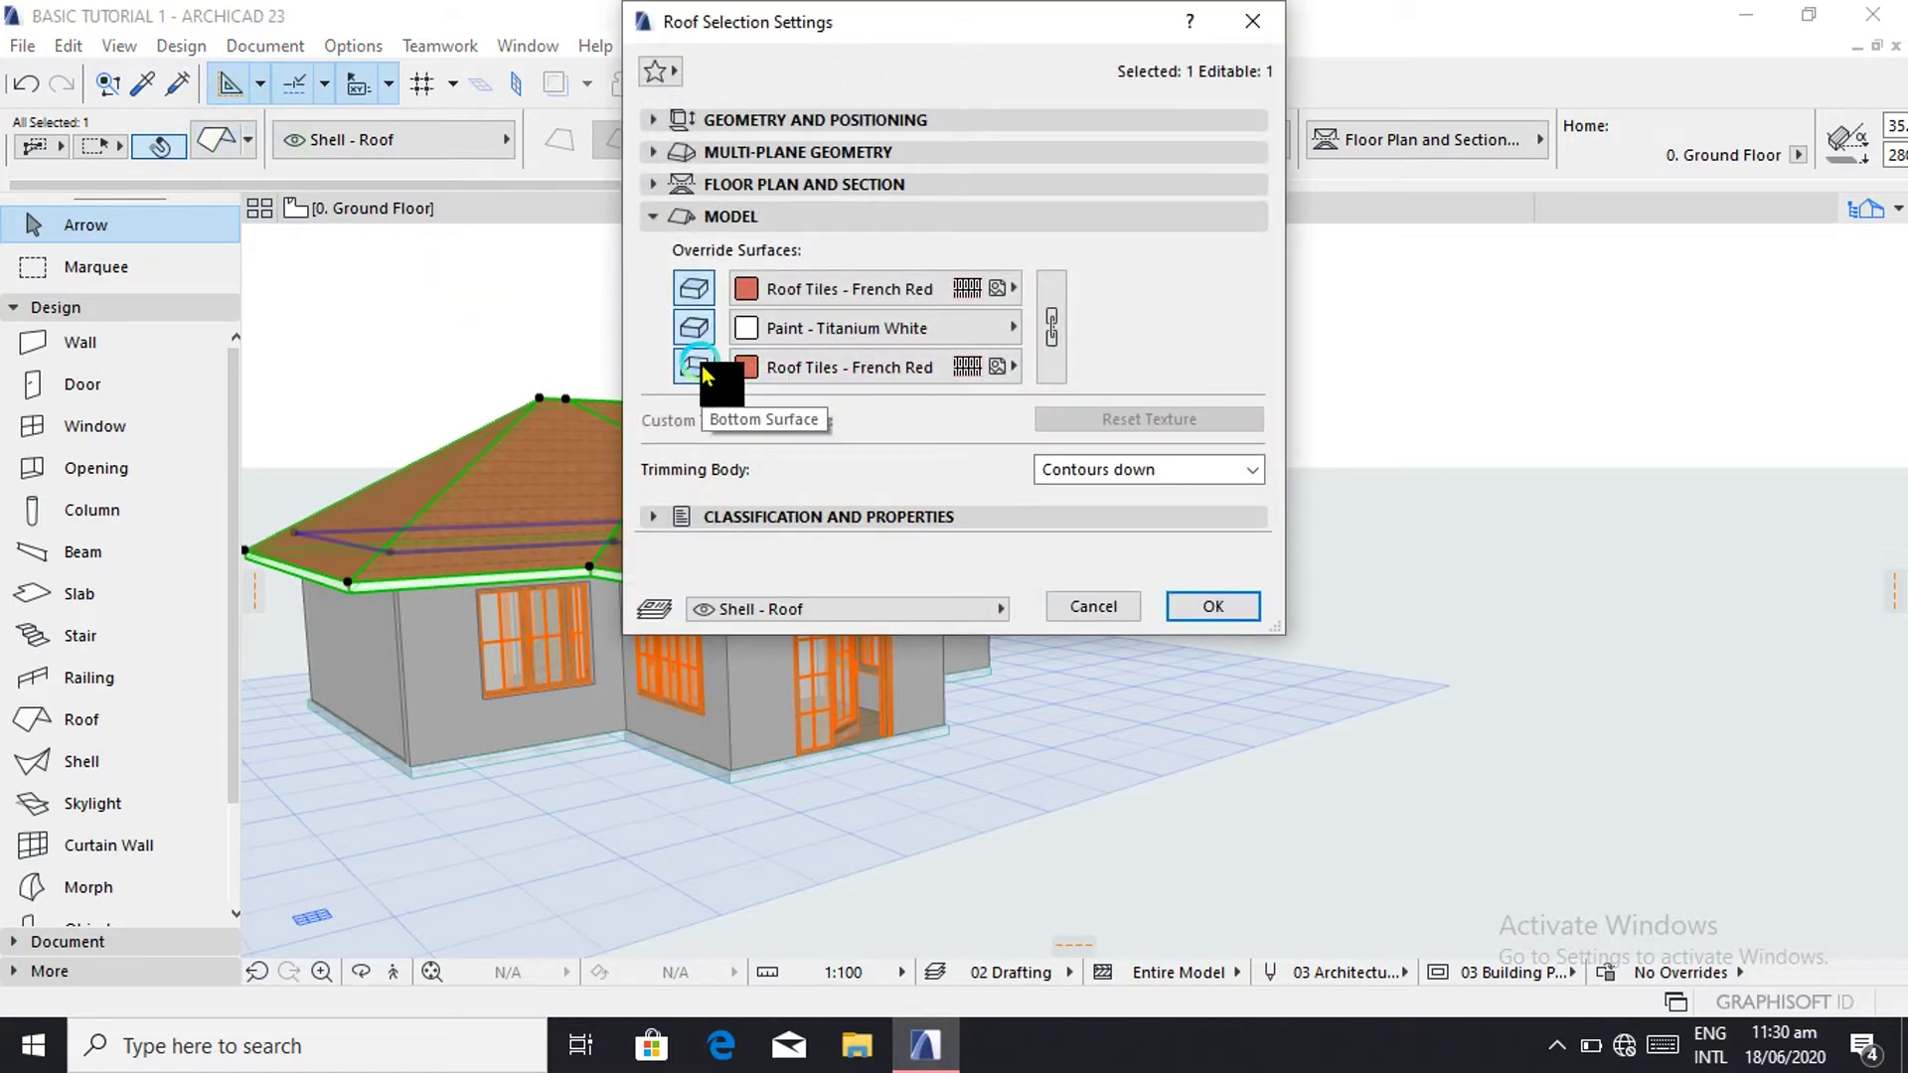
{"action": "left_click", "coordinate": [1216, 606]}
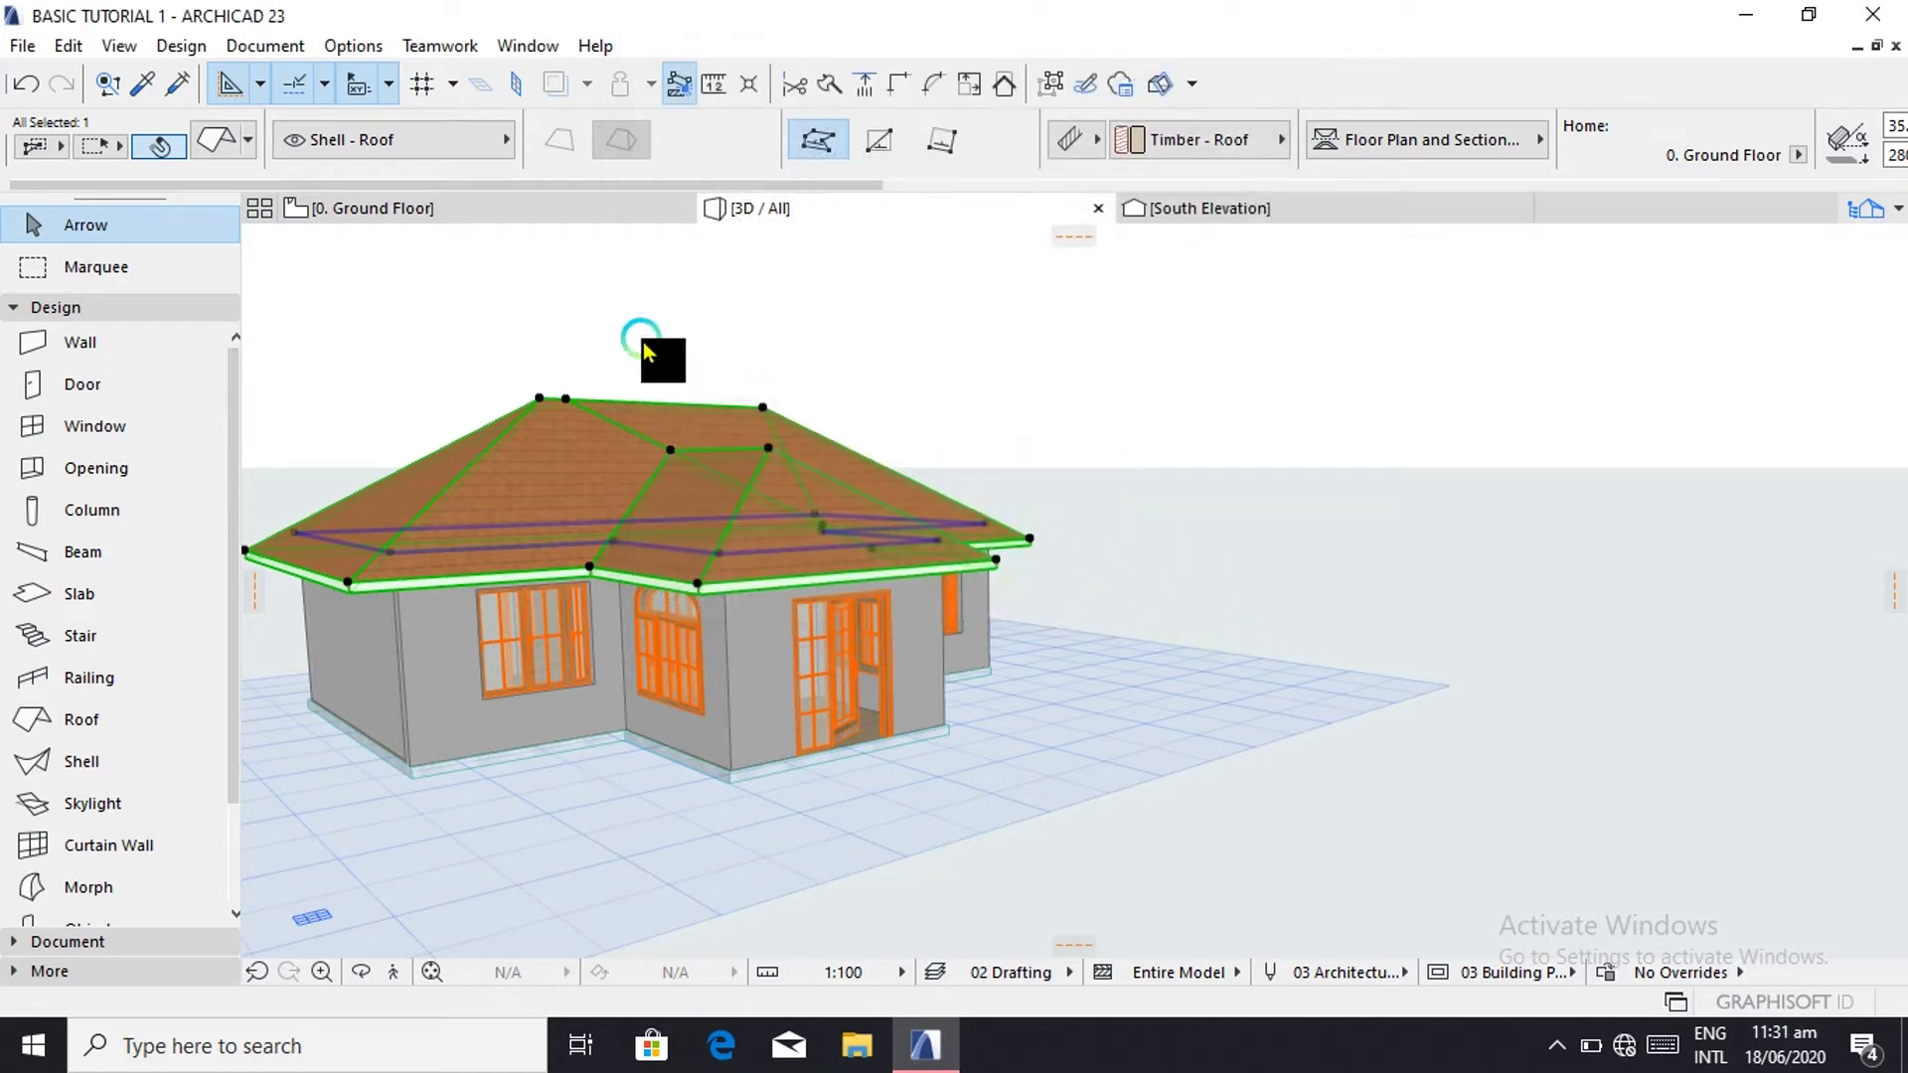
{"action": "left_click", "coordinate": [484, 316]}
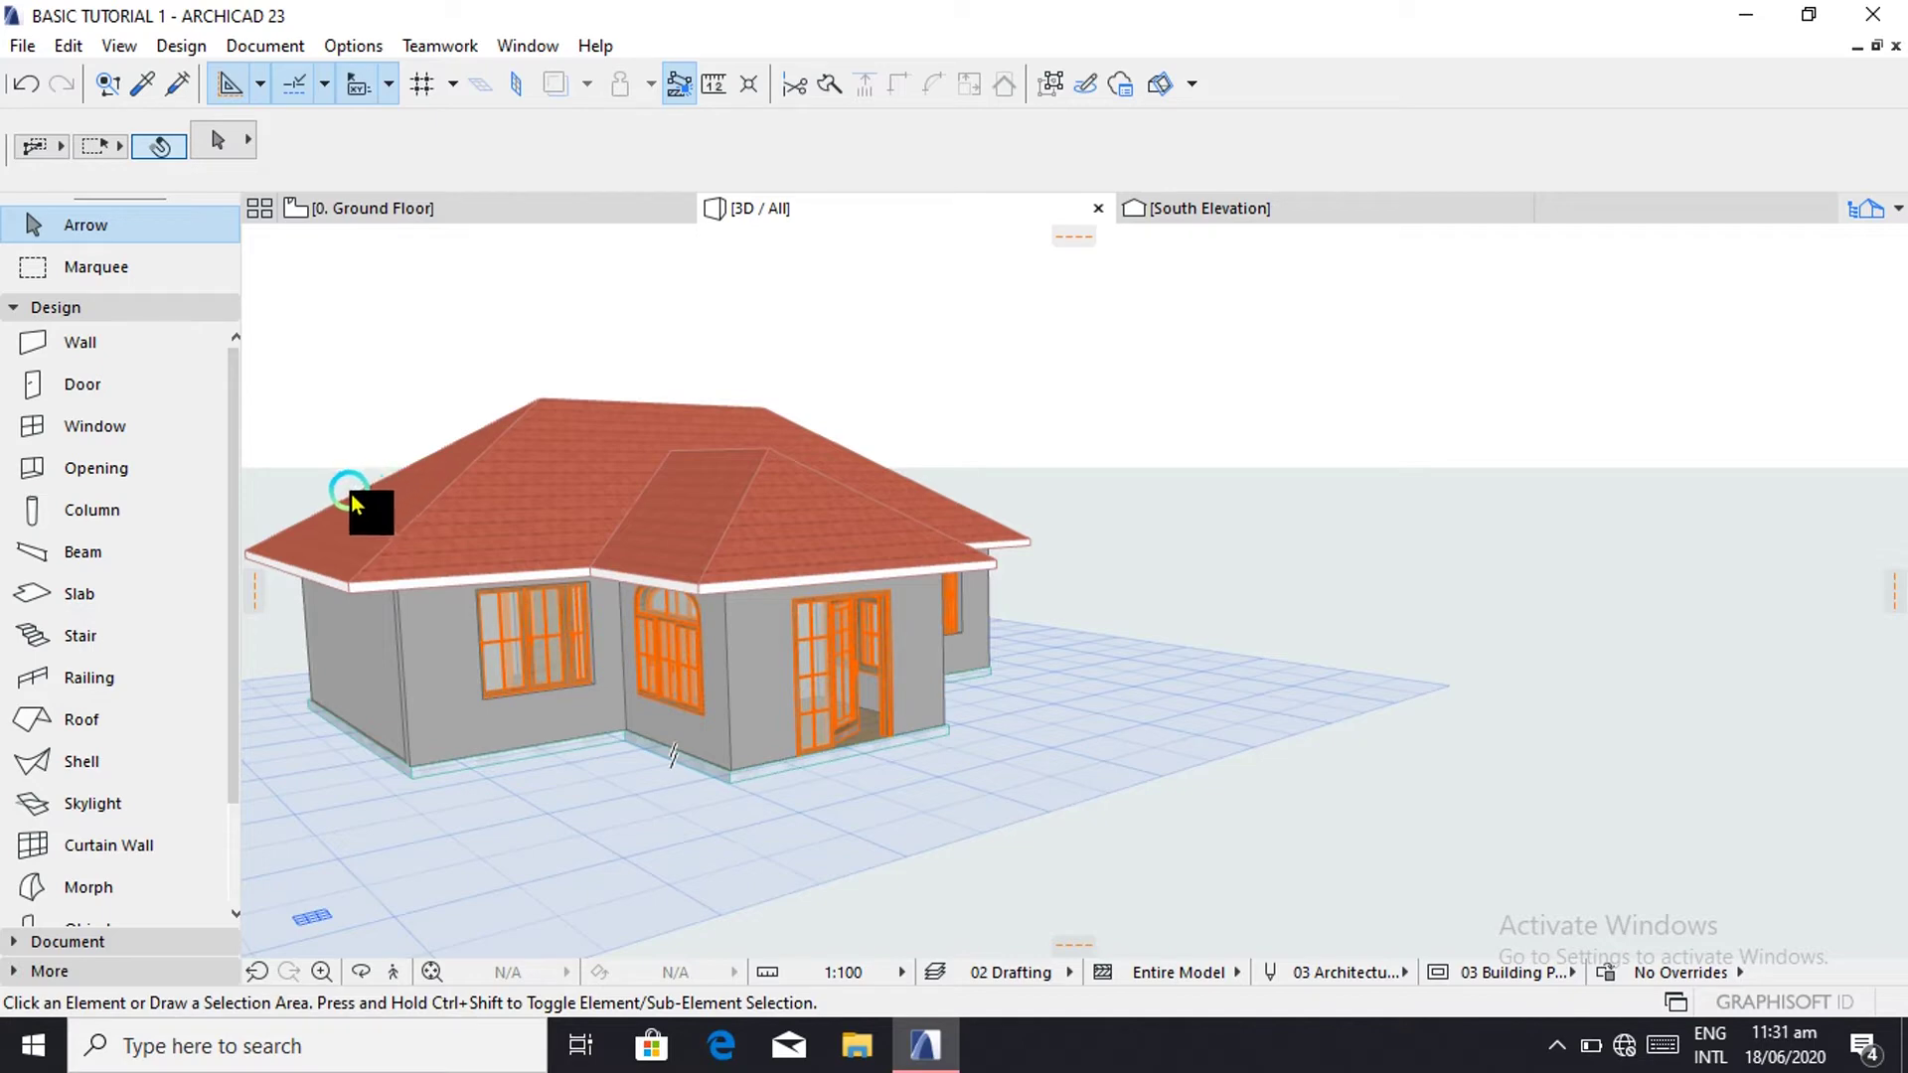
{"action": "left_click", "coordinate": [258, 770]}
{"action": "left_click_drag", "start_coordinate": [357, 976], "coordinate": [748, 812]}
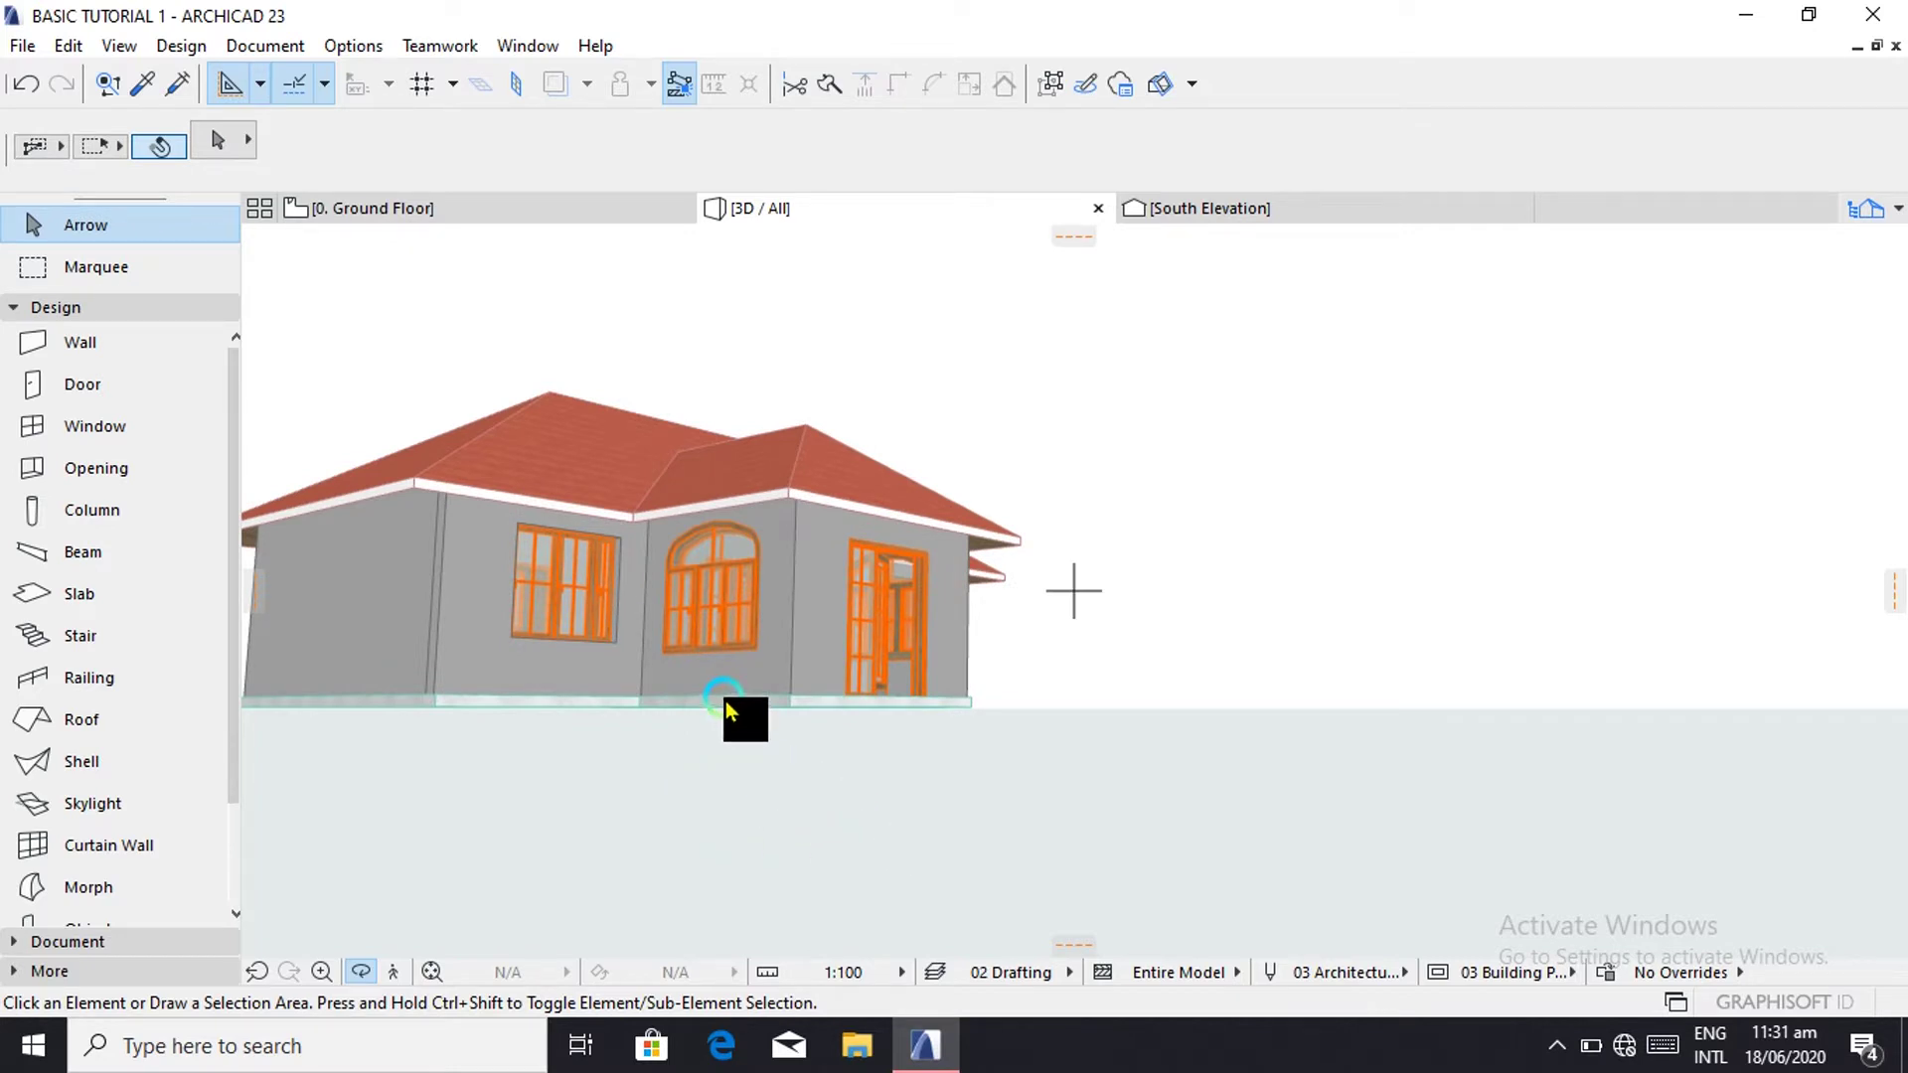
{"action": "left_click", "coordinate": [672, 556]}
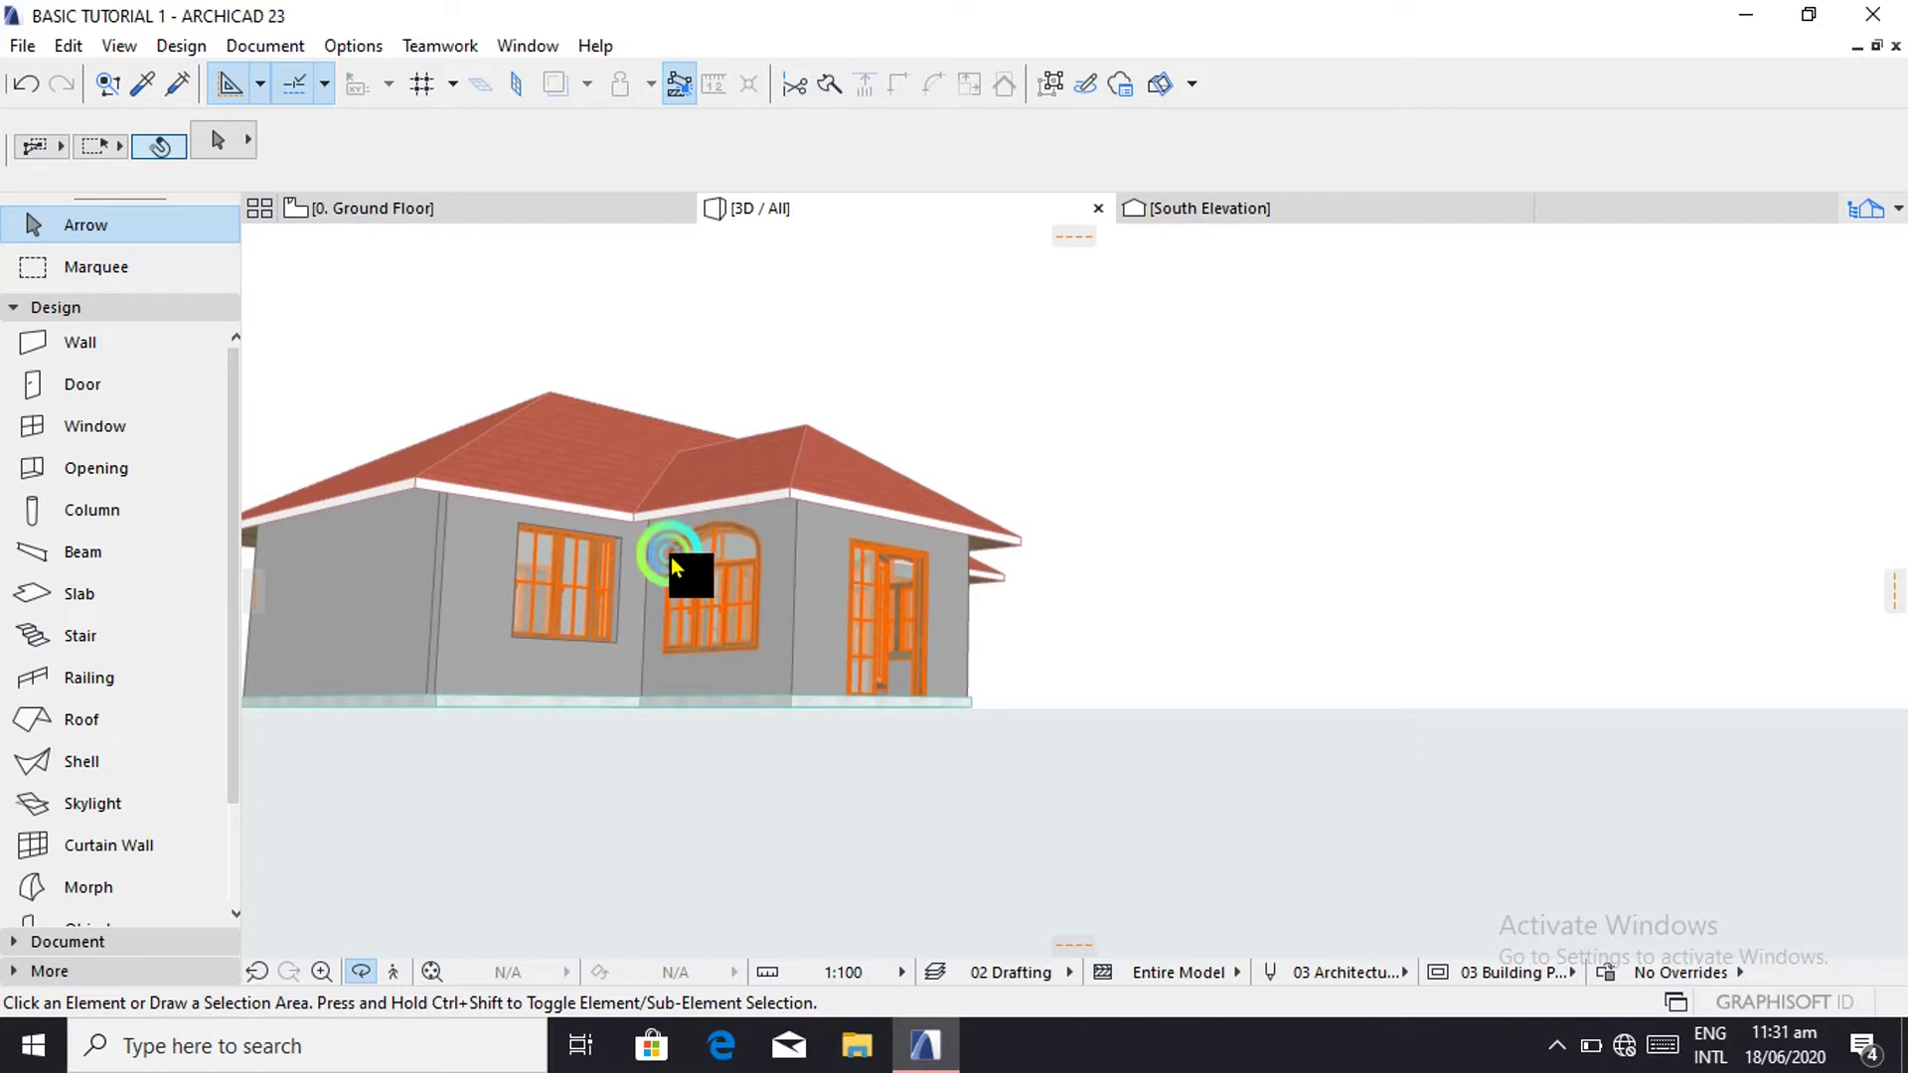
Step: Select the roof on the Ground Floor plan, group it, turn on Suspend Groups and clear the selection
{"action": "left_click", "coordinate": [419, 211]}
{"action": "left_click", "coordinate": [770, 412]}
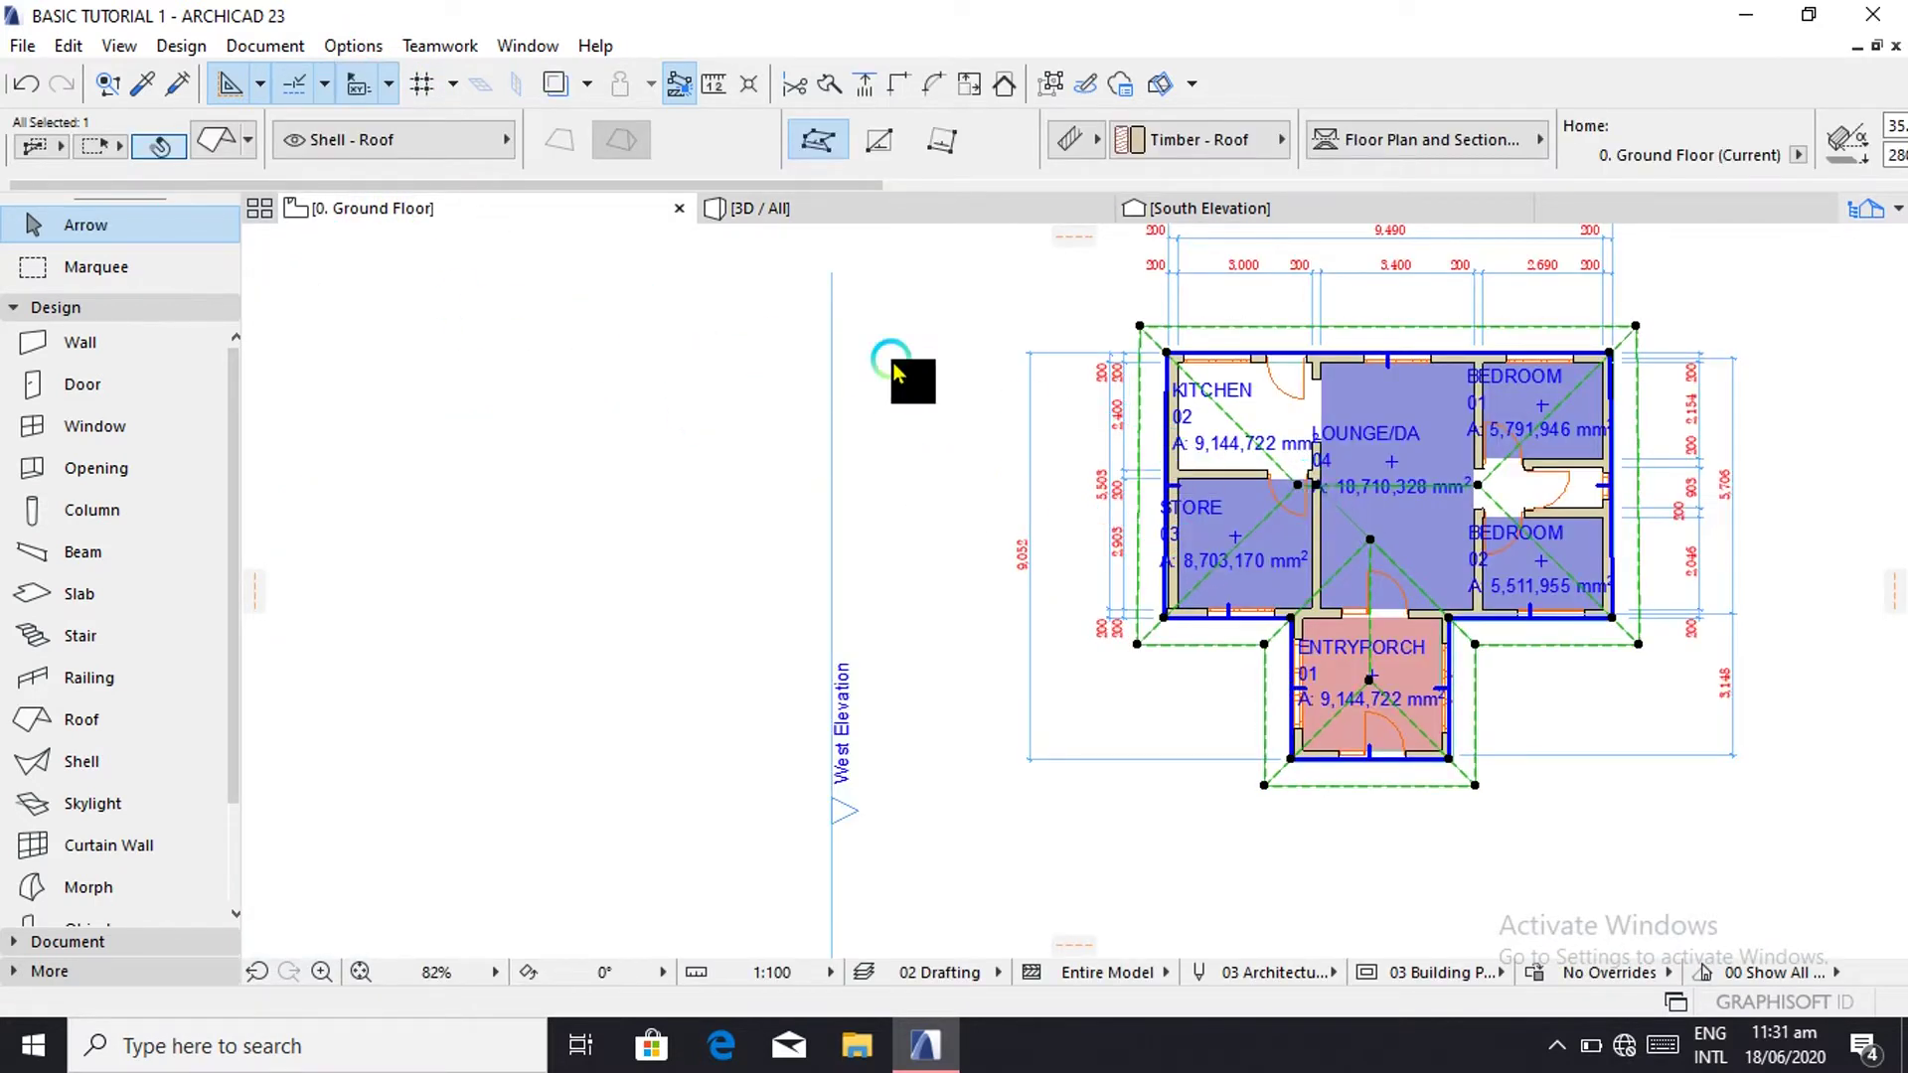
{"action": "left_click", "coordinate": [67, 47]}
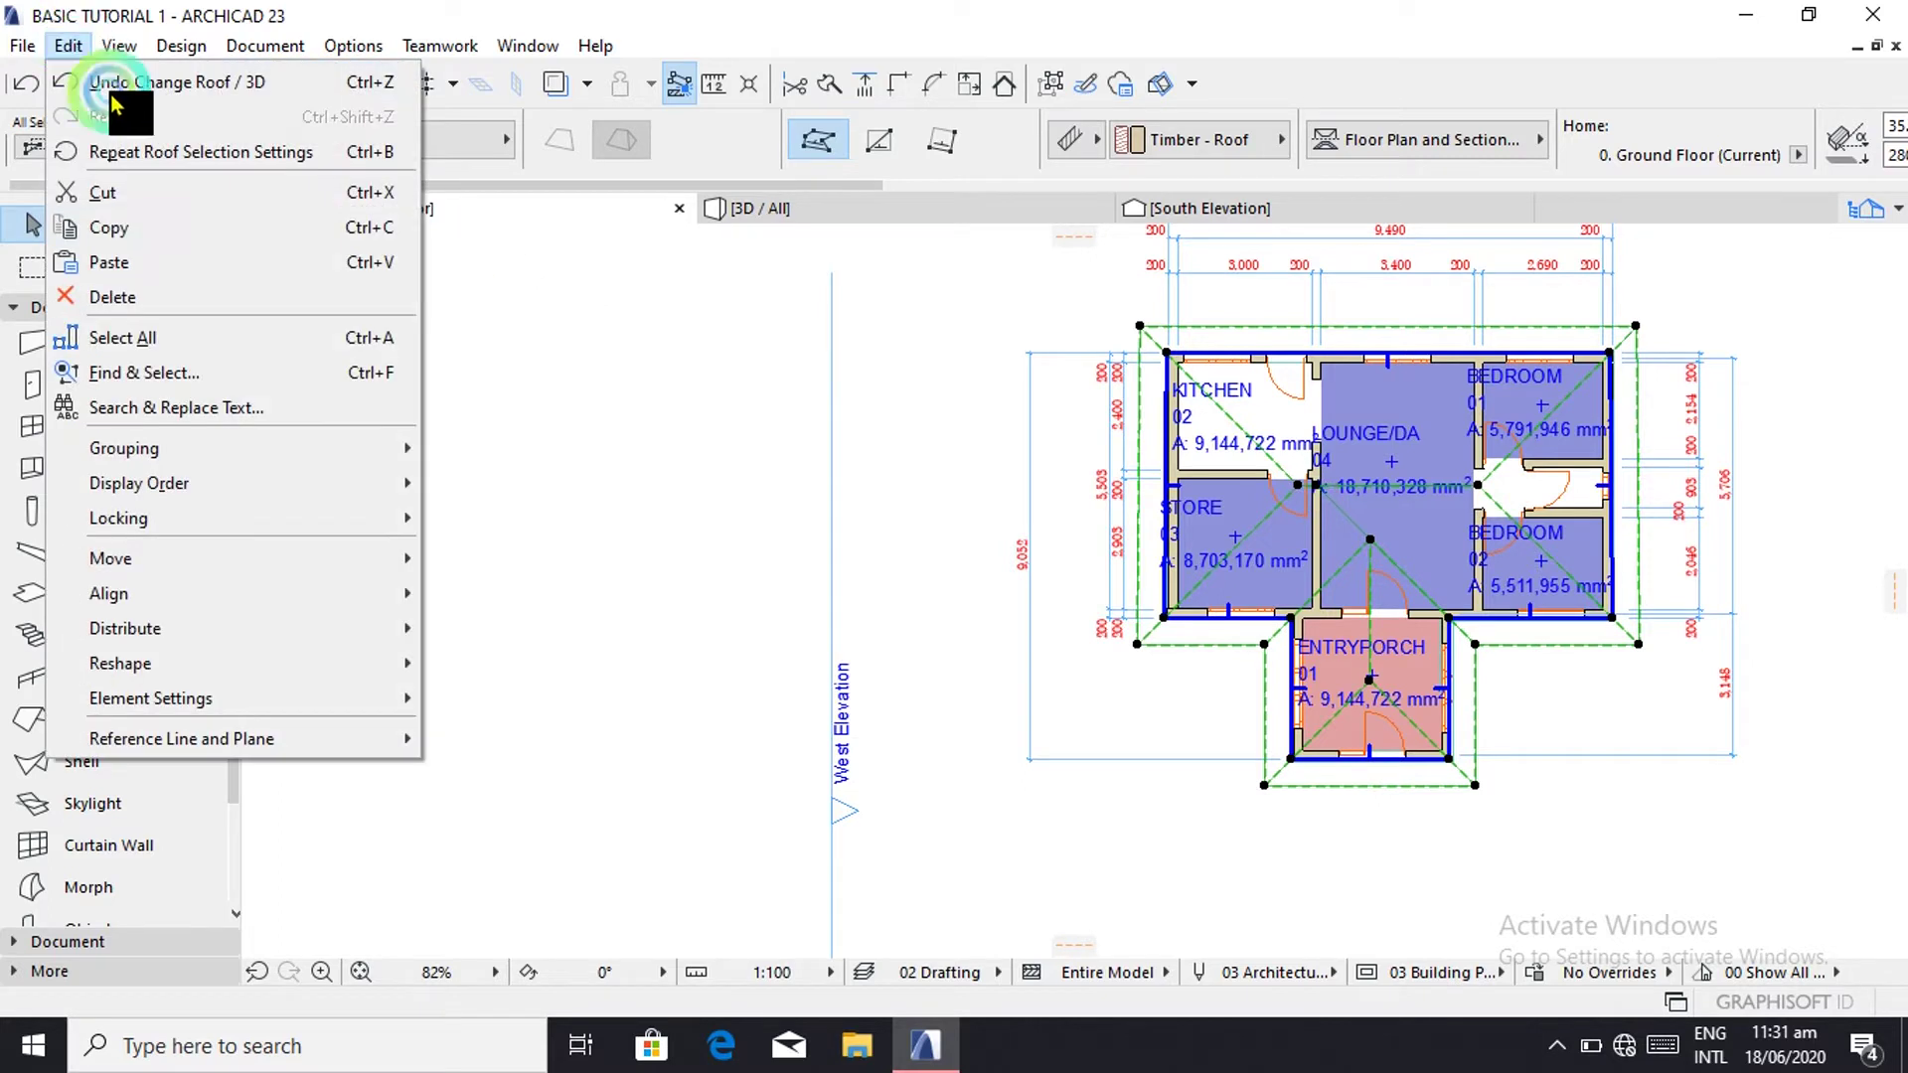
{"action": "mouse_move", "coordinate": [193, 449]}
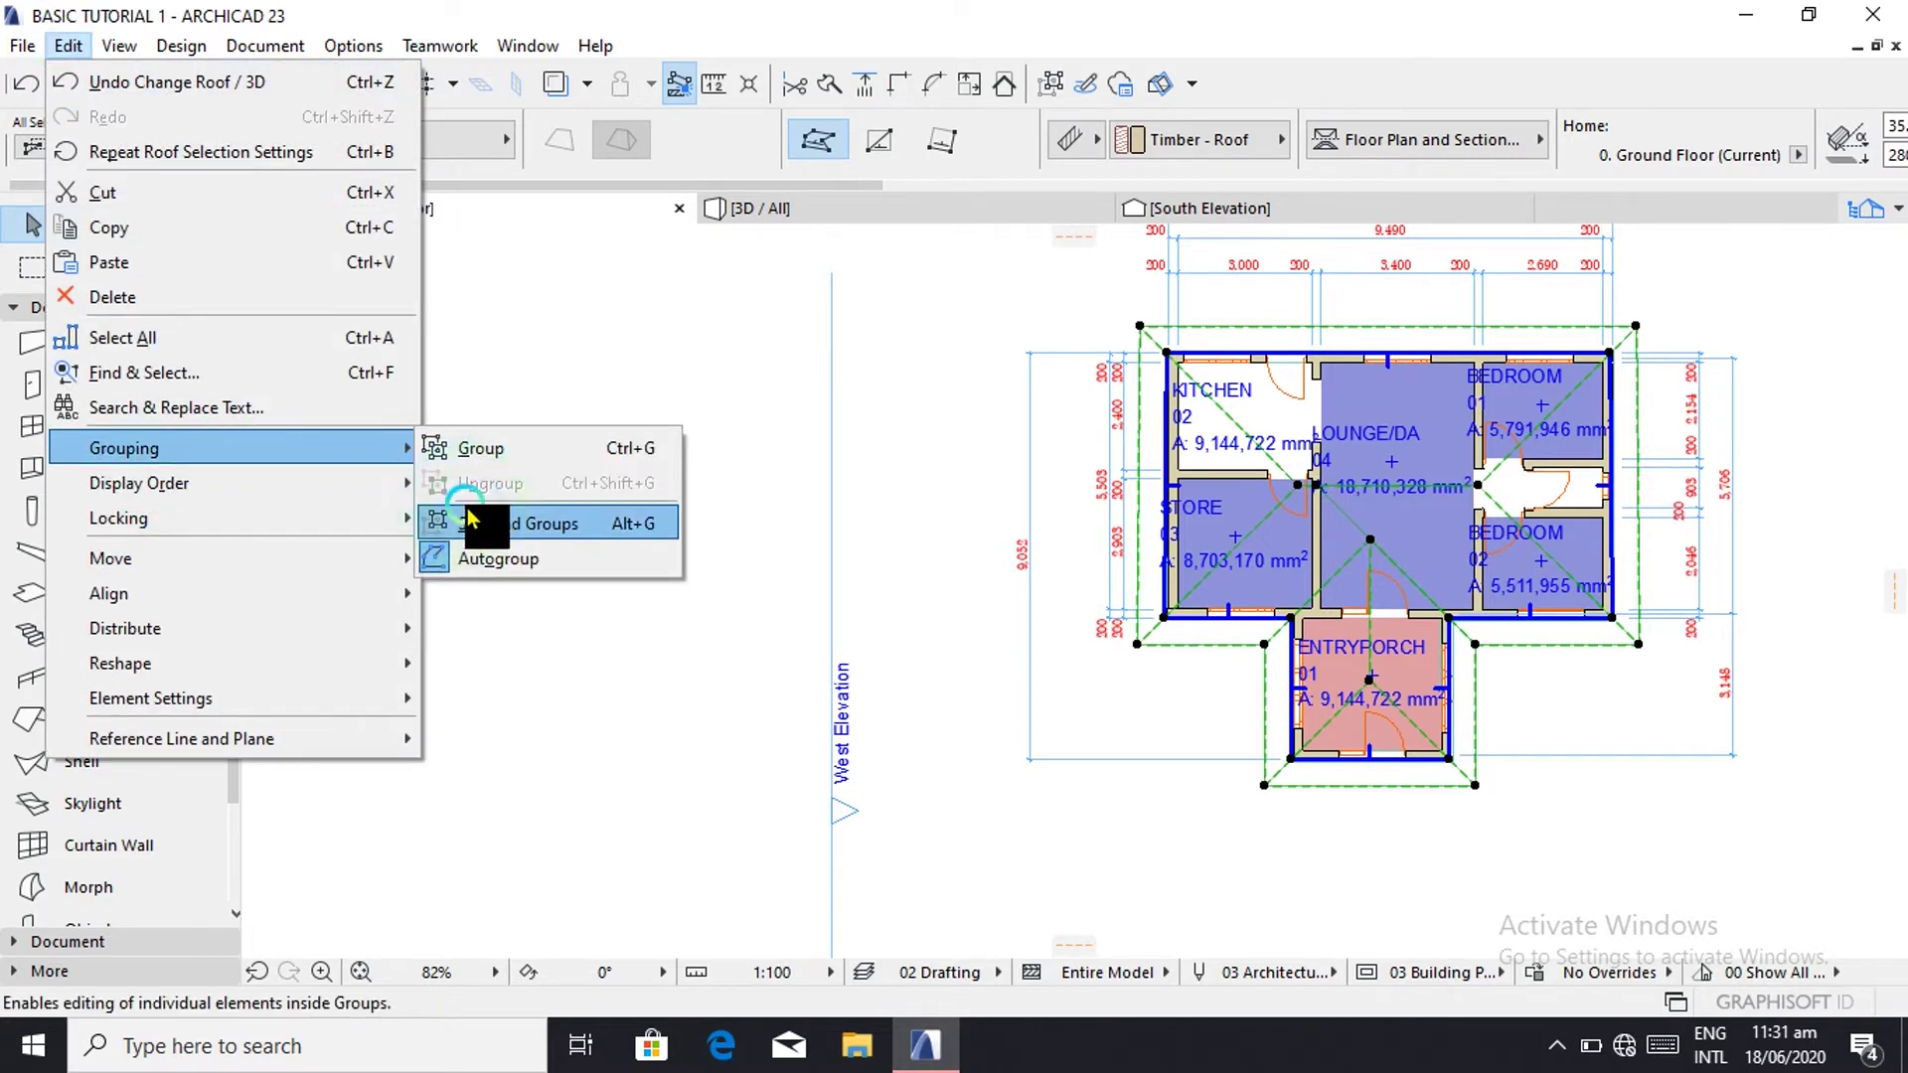
{"action": "left_click", "coordinate": [491, 449]}
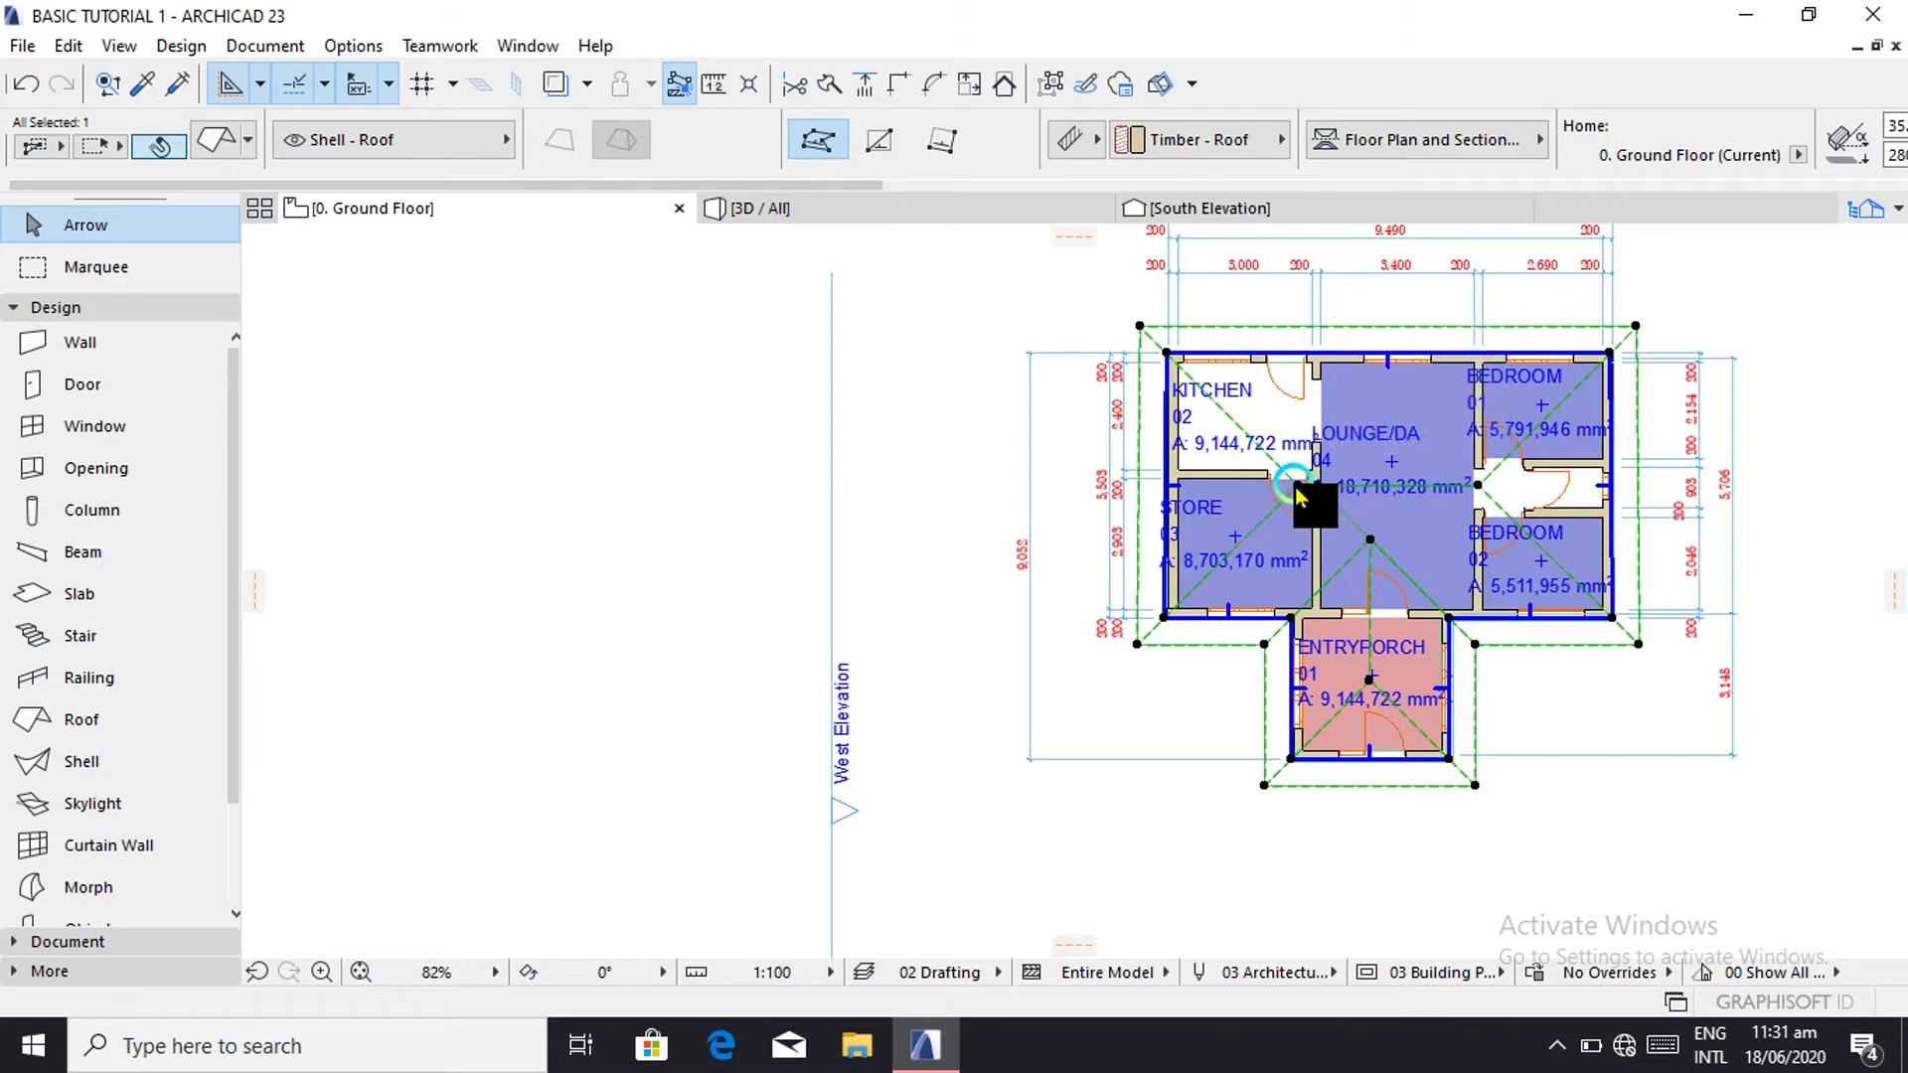
{"action": "left_click", "coordinate": [67, 47]}
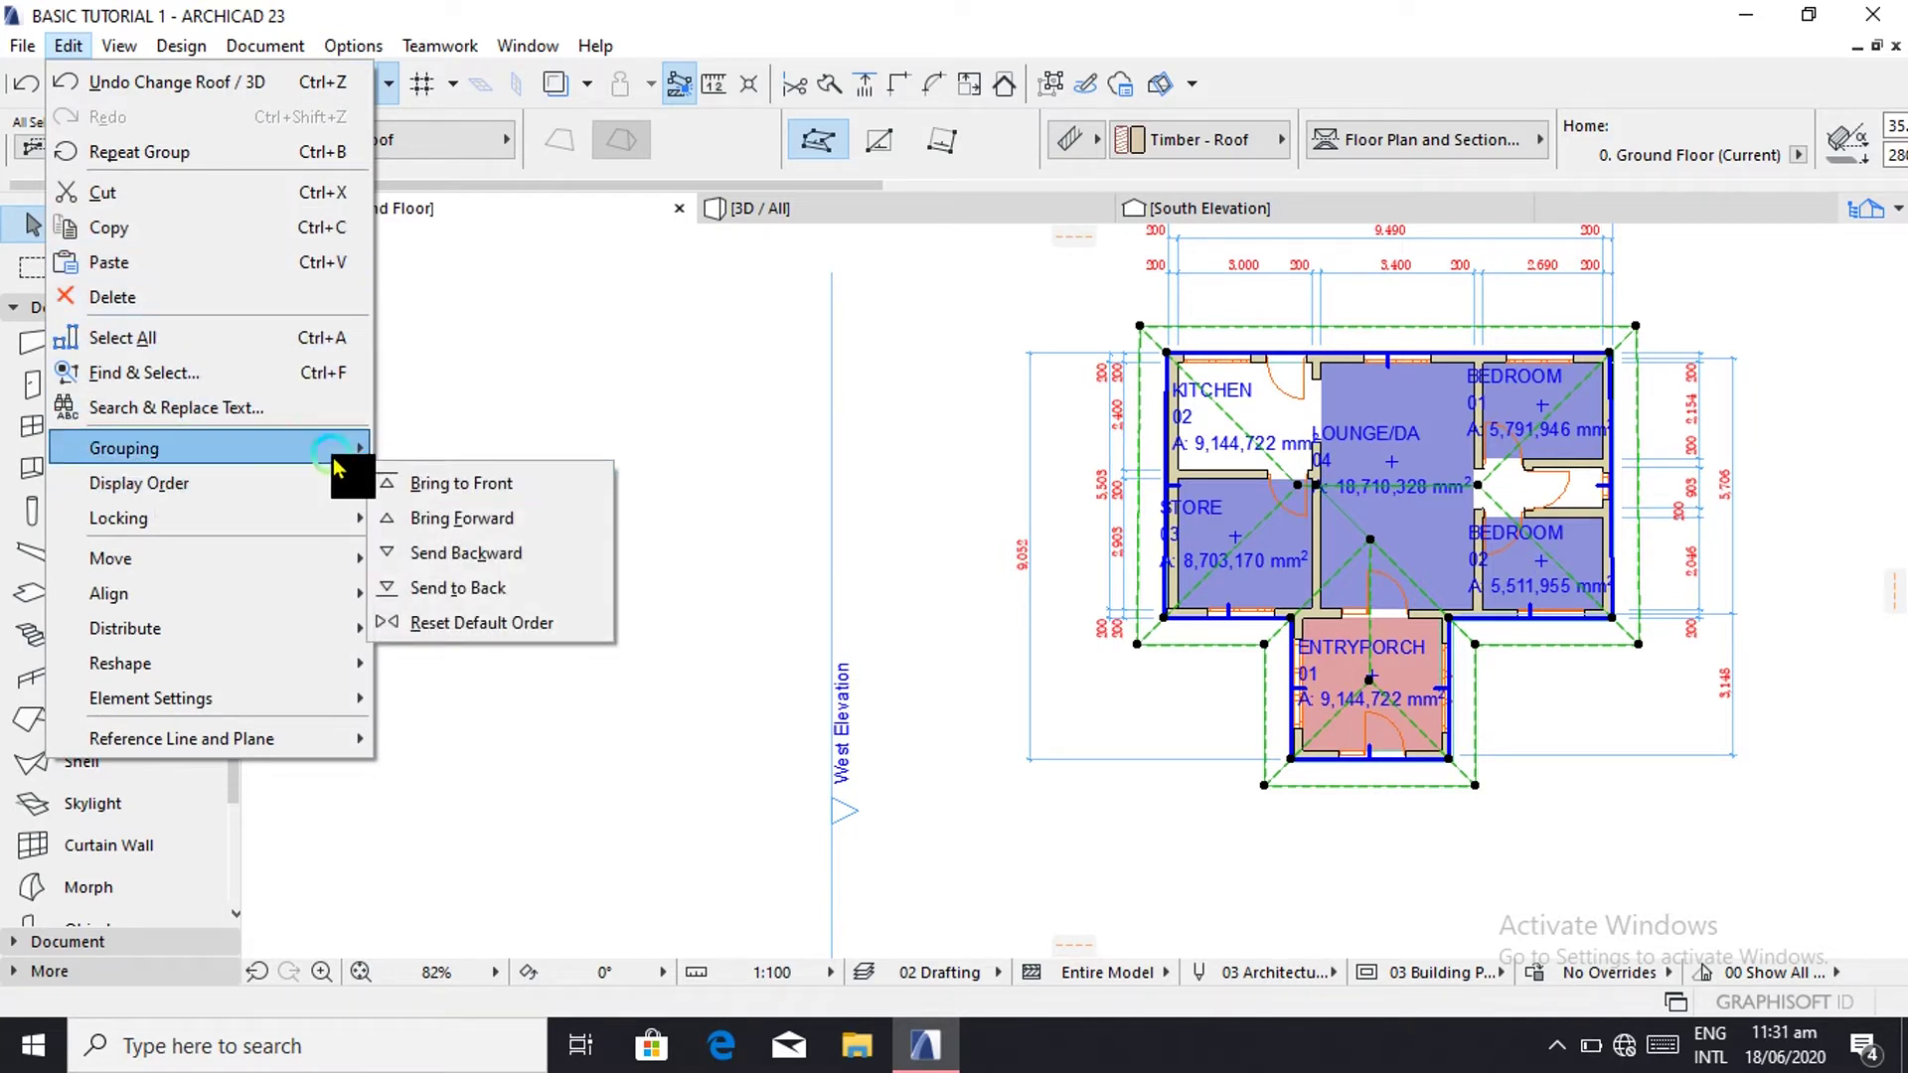
{"action": "left_click", "coordinate": [431, 521]}
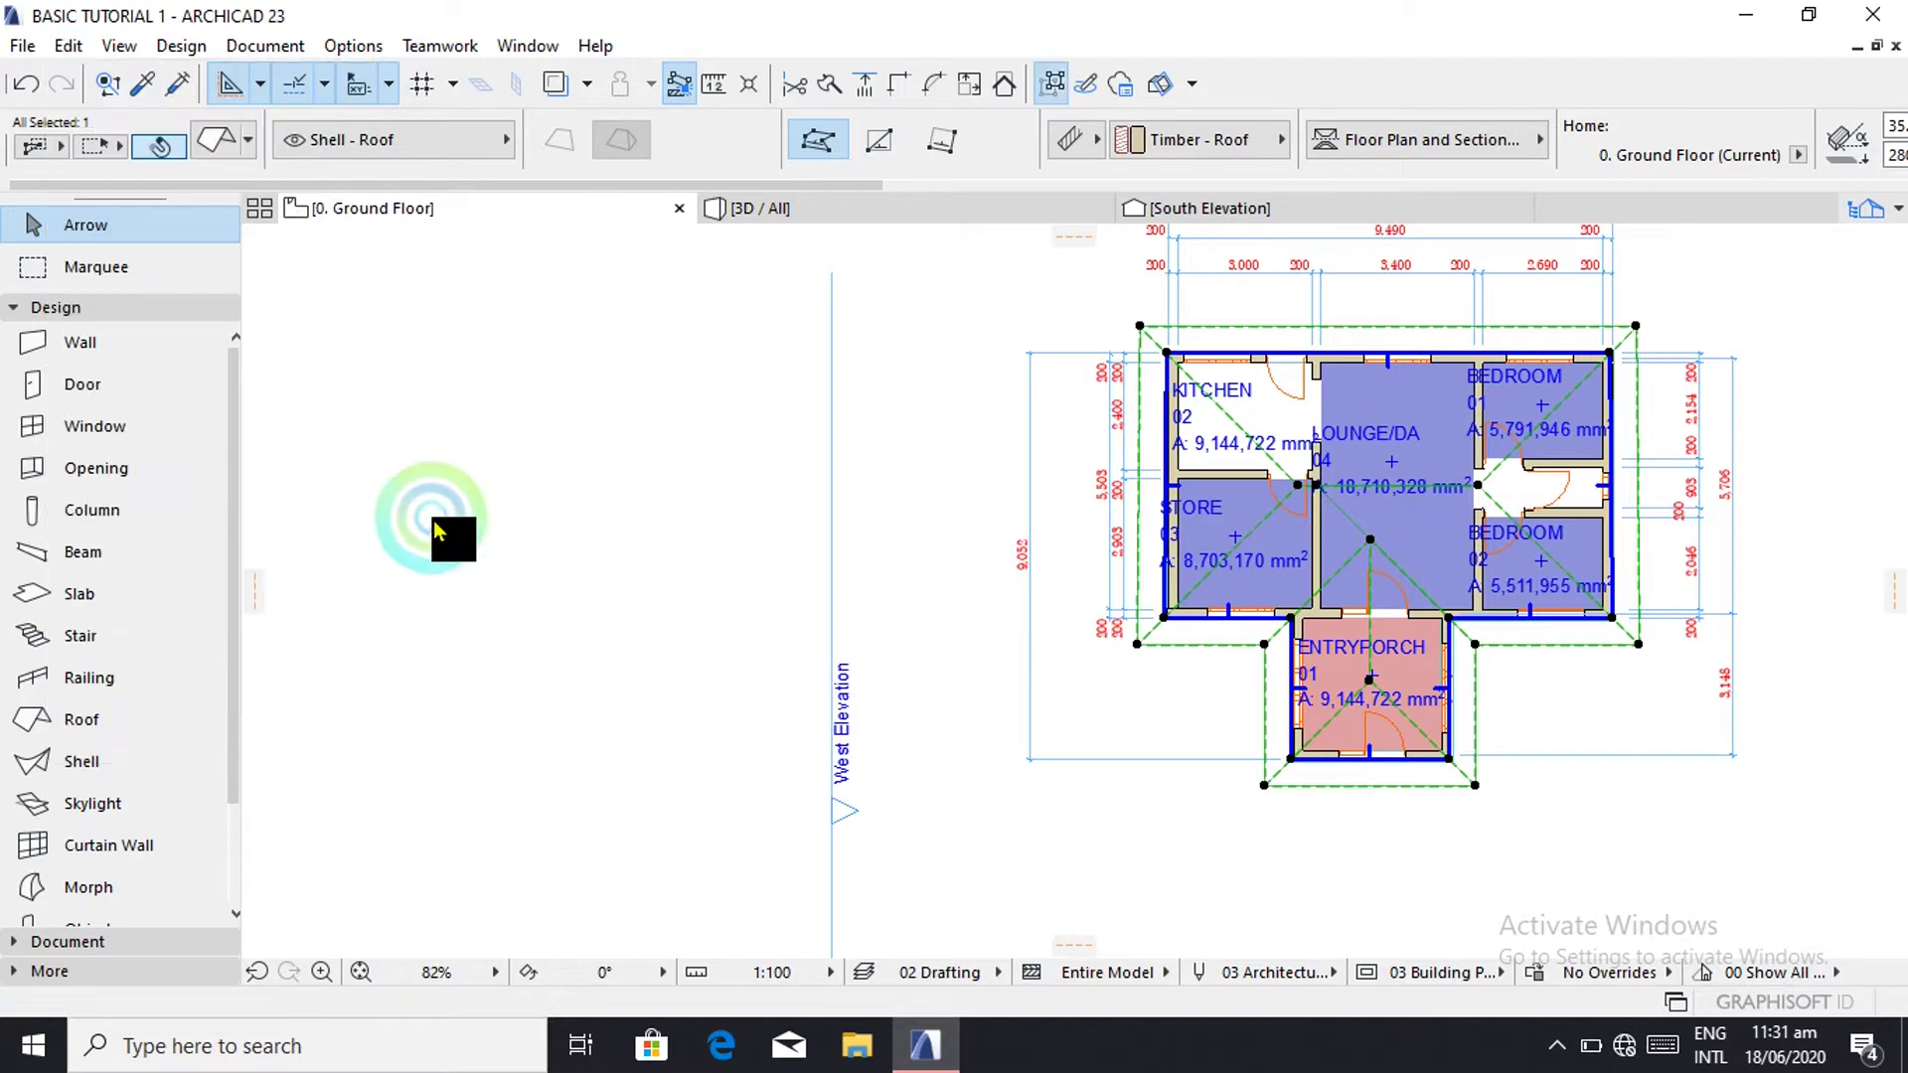
{"action": "left_click", "coordinate": [890, 466]}
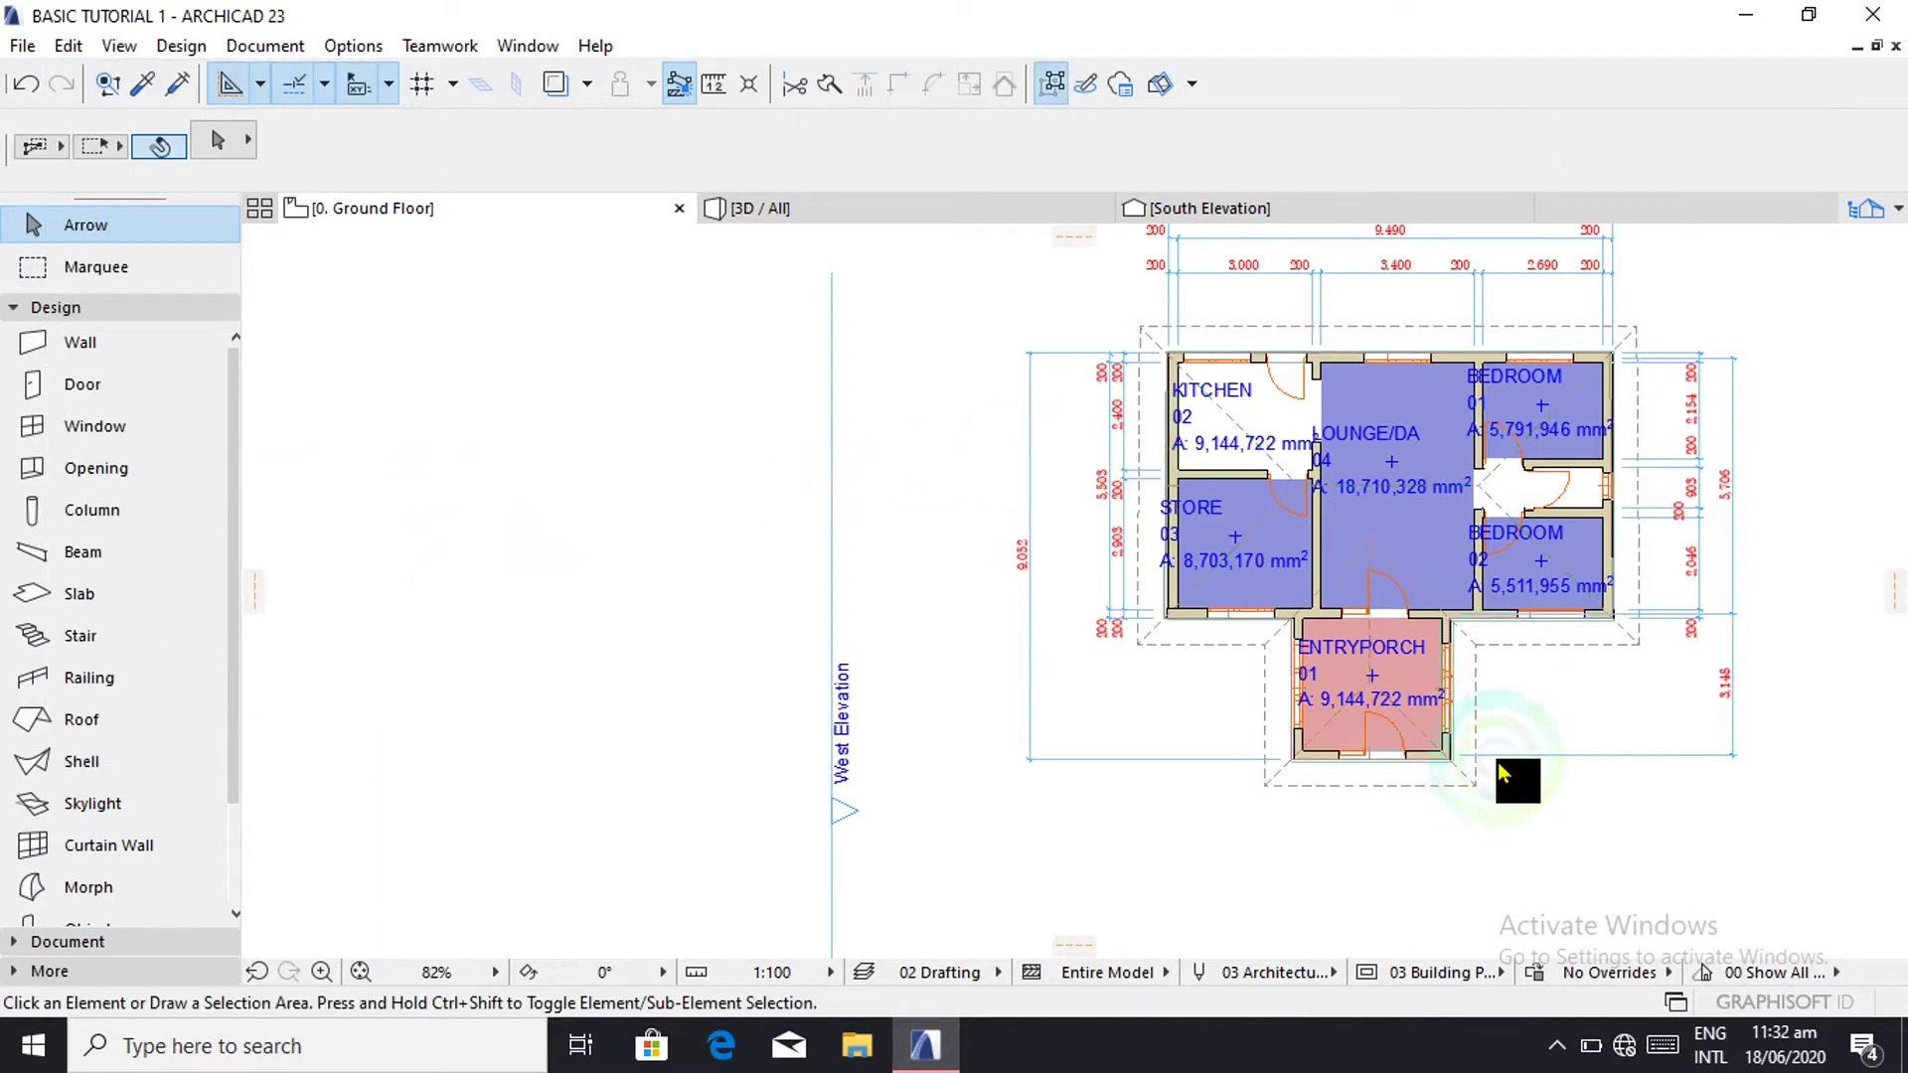
Step: Select the roof by its eave line below the entry porch, ungroup it and deselect it
{"action": "scroll", "coordinate": [1419, 726], "scroll_direction": "up", "scroll_amount": 3}
{"action": "scroll", "coordinate": [1405, 727], "scroll_direction": "up", "scroll_amount": 2}
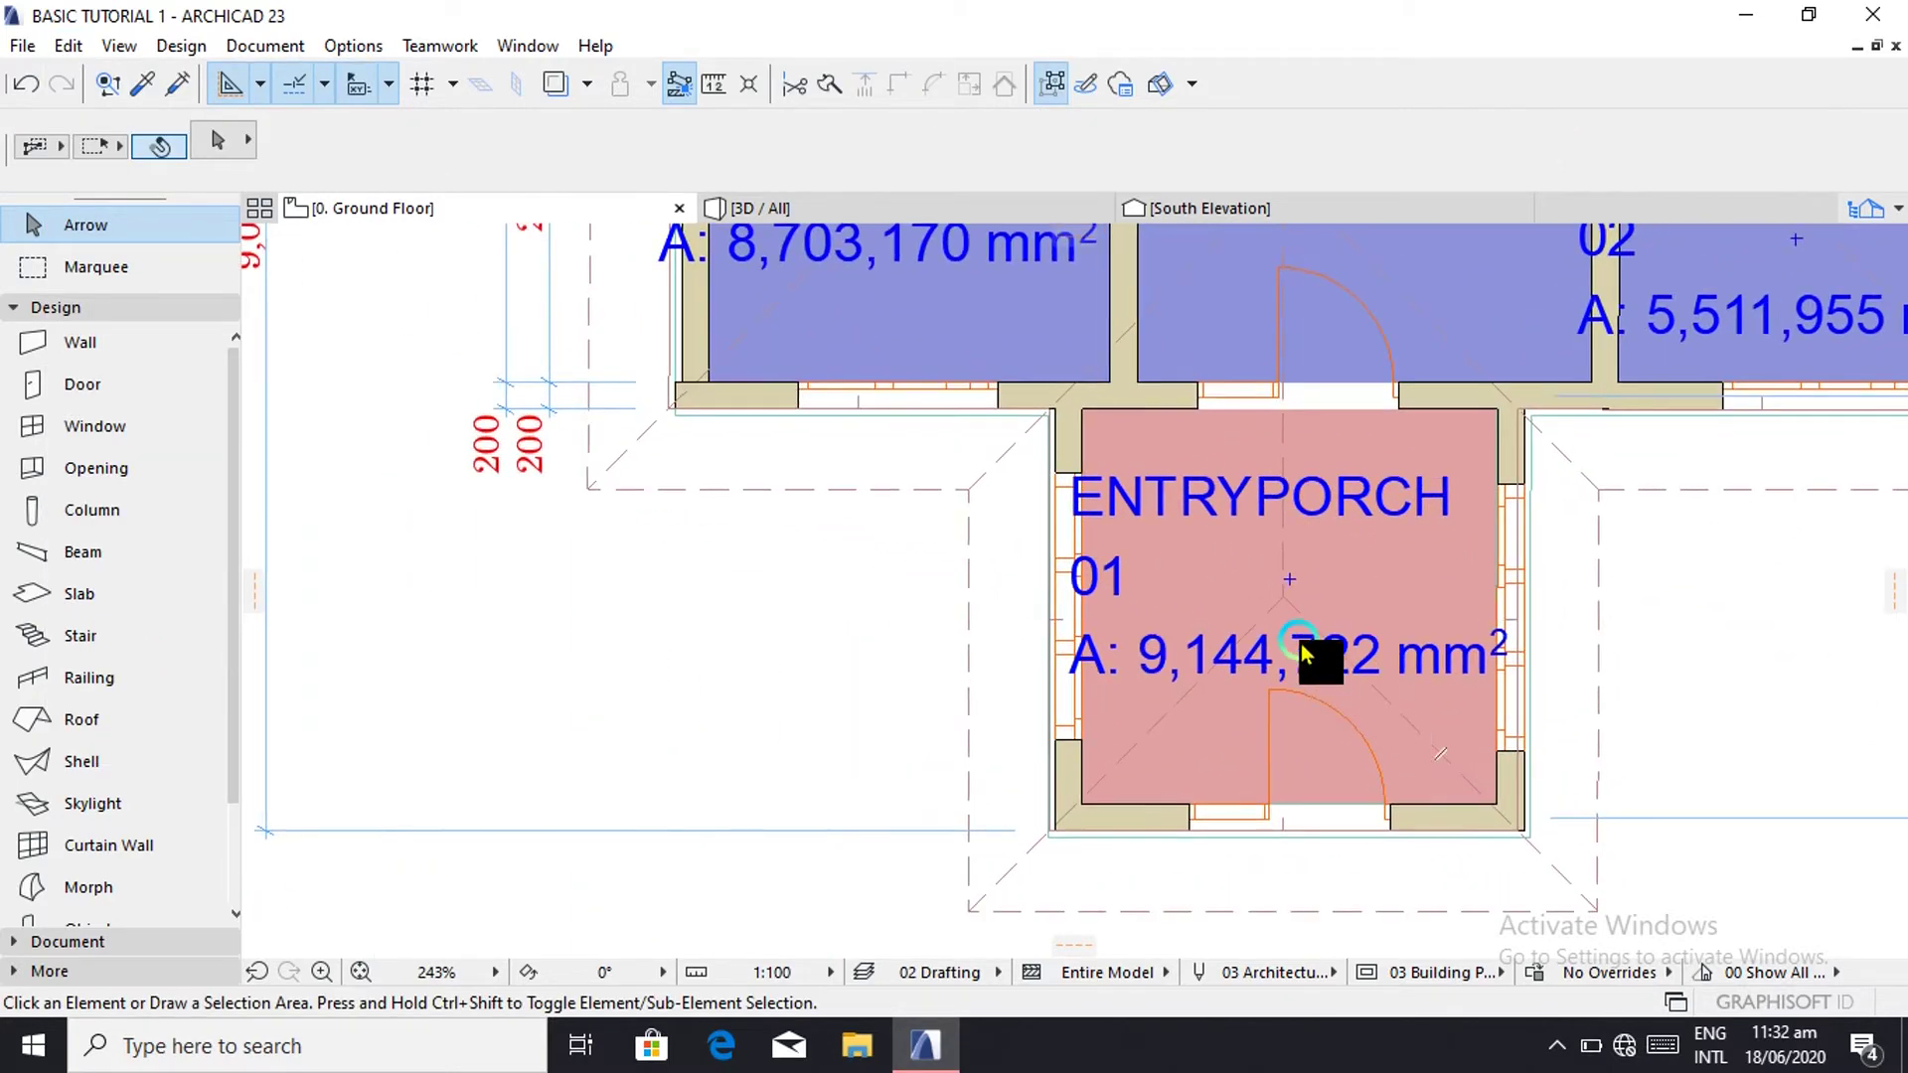
{"action": "left_click", "coordinate": [1281, 631]}
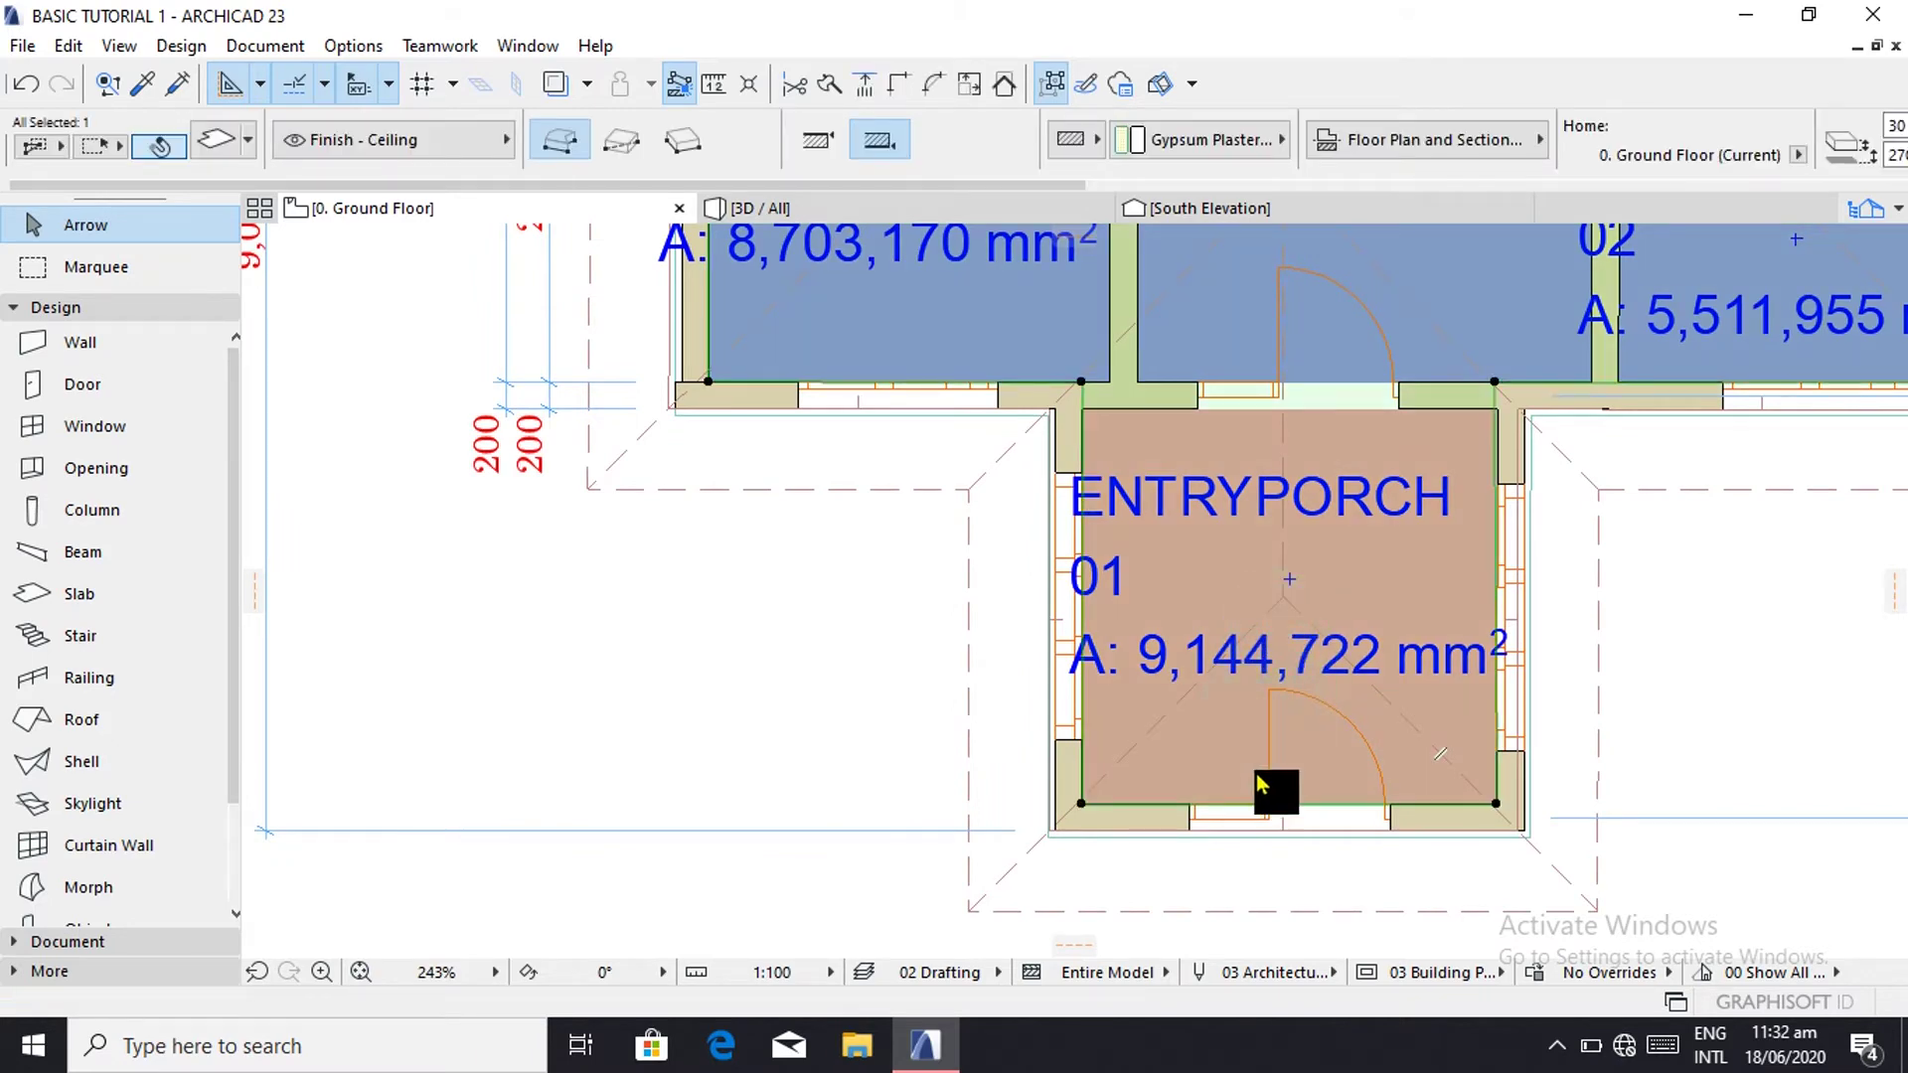
{"action": "left_click", "coordinate": [1209, 912]}
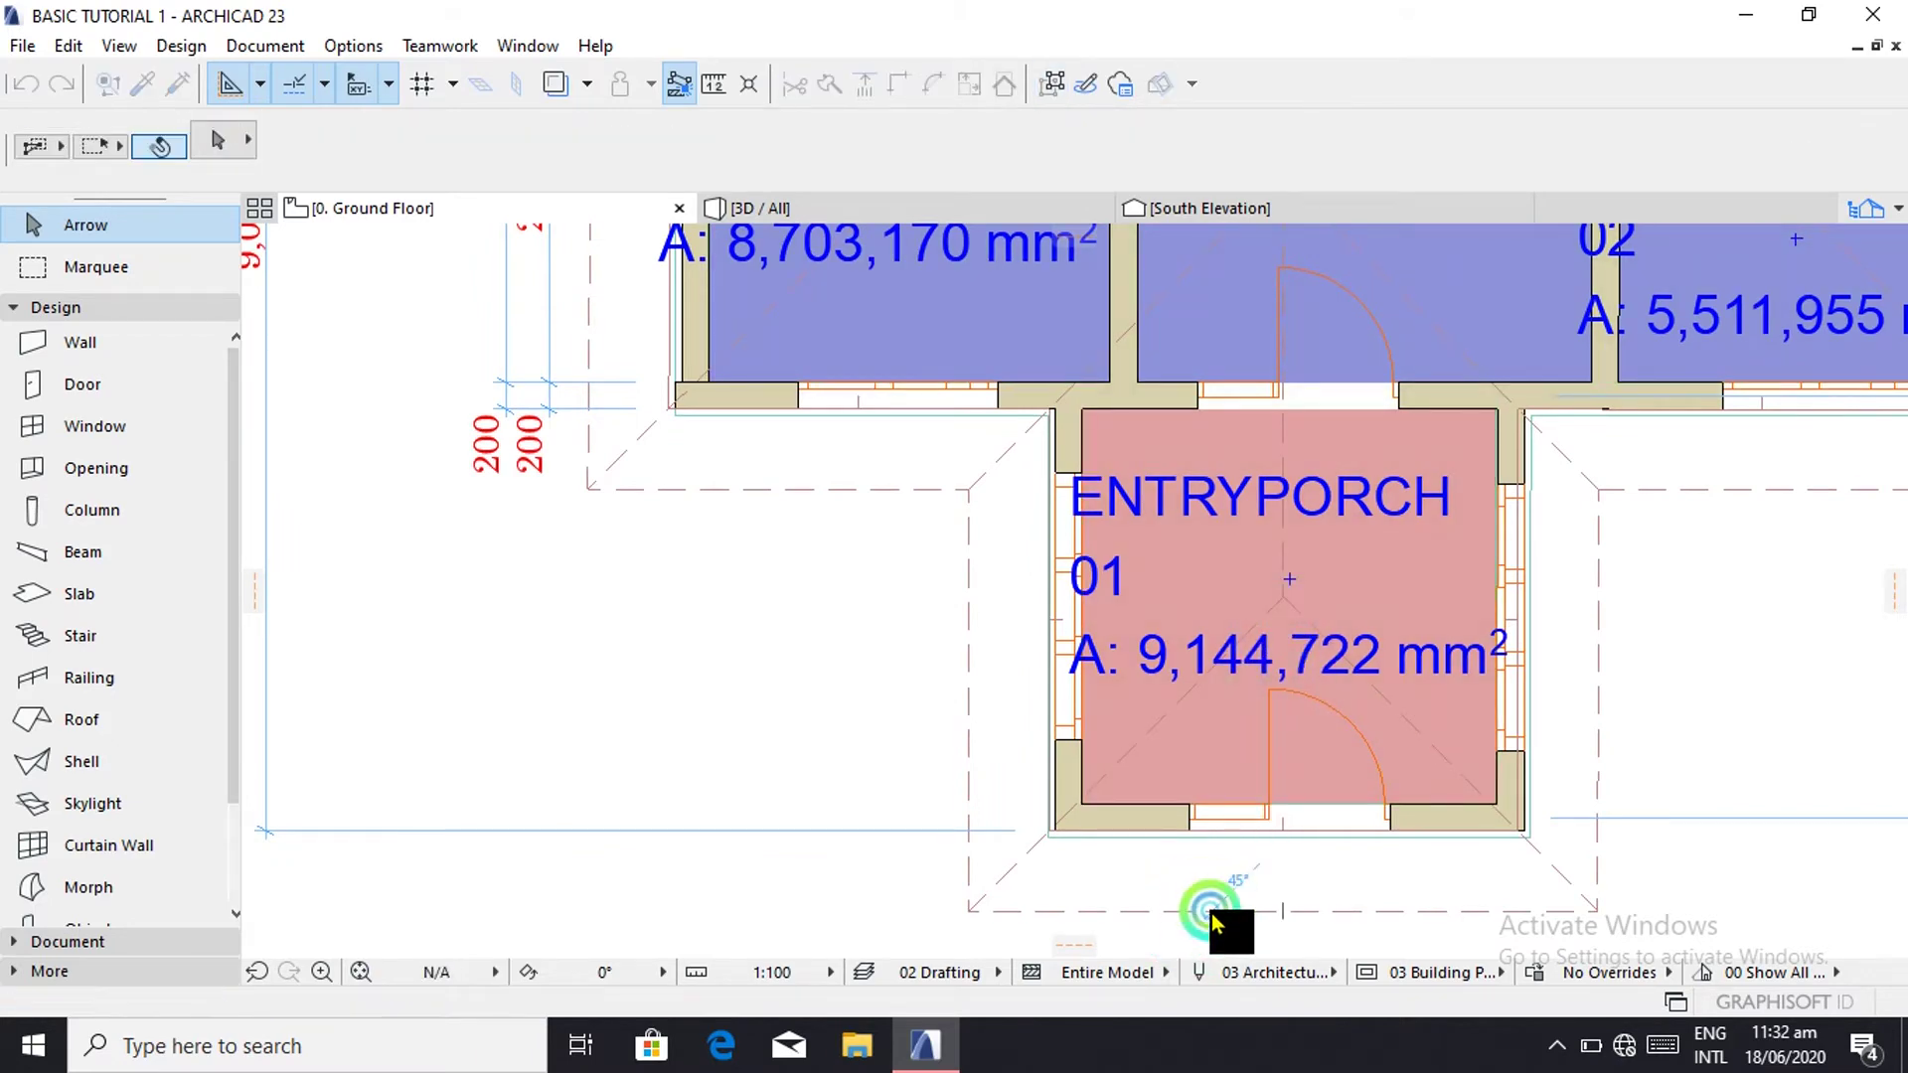
{"action": "scroll", "coordinate": [1206, 906], "scroll_direction": "down", "scroll_amount": 3}
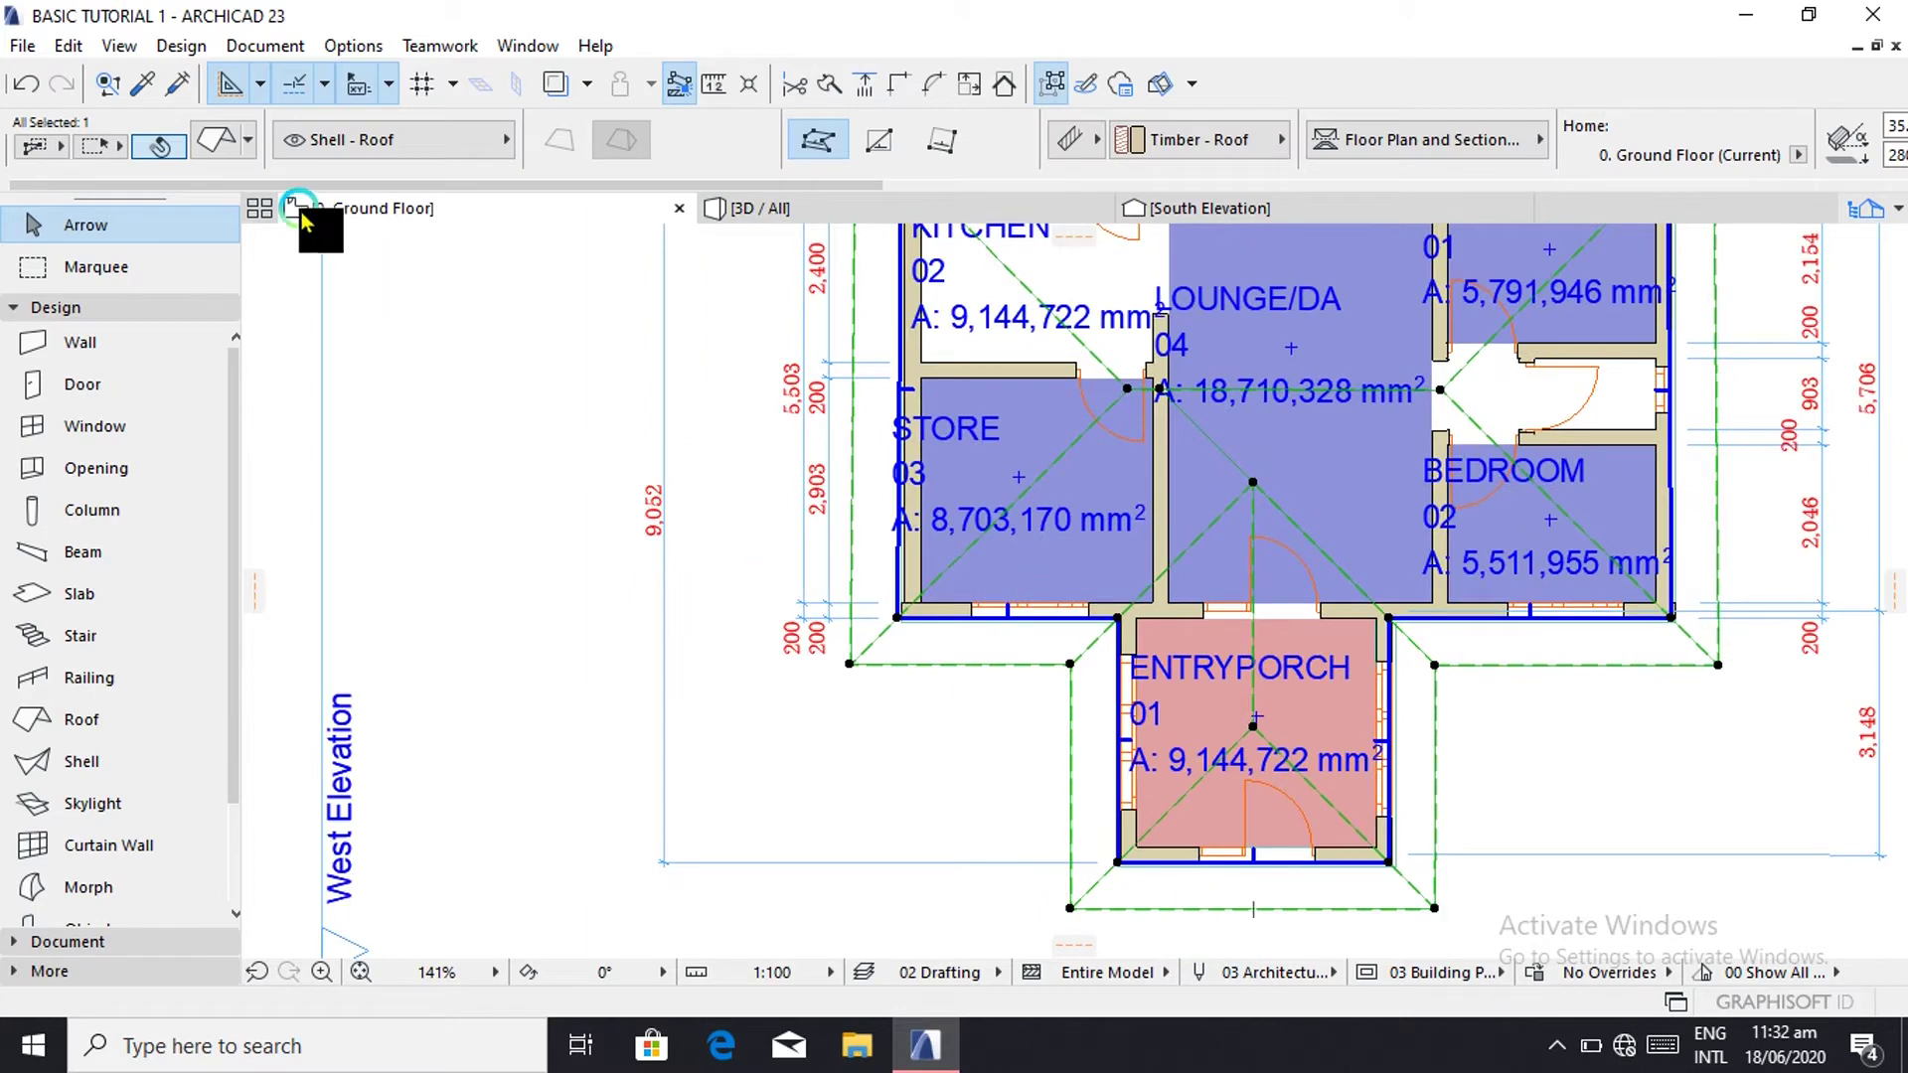
{"action": "left_click", "coordinate": [118, 144]}
{"action": "left_click", "coordinate": [69, 47]}
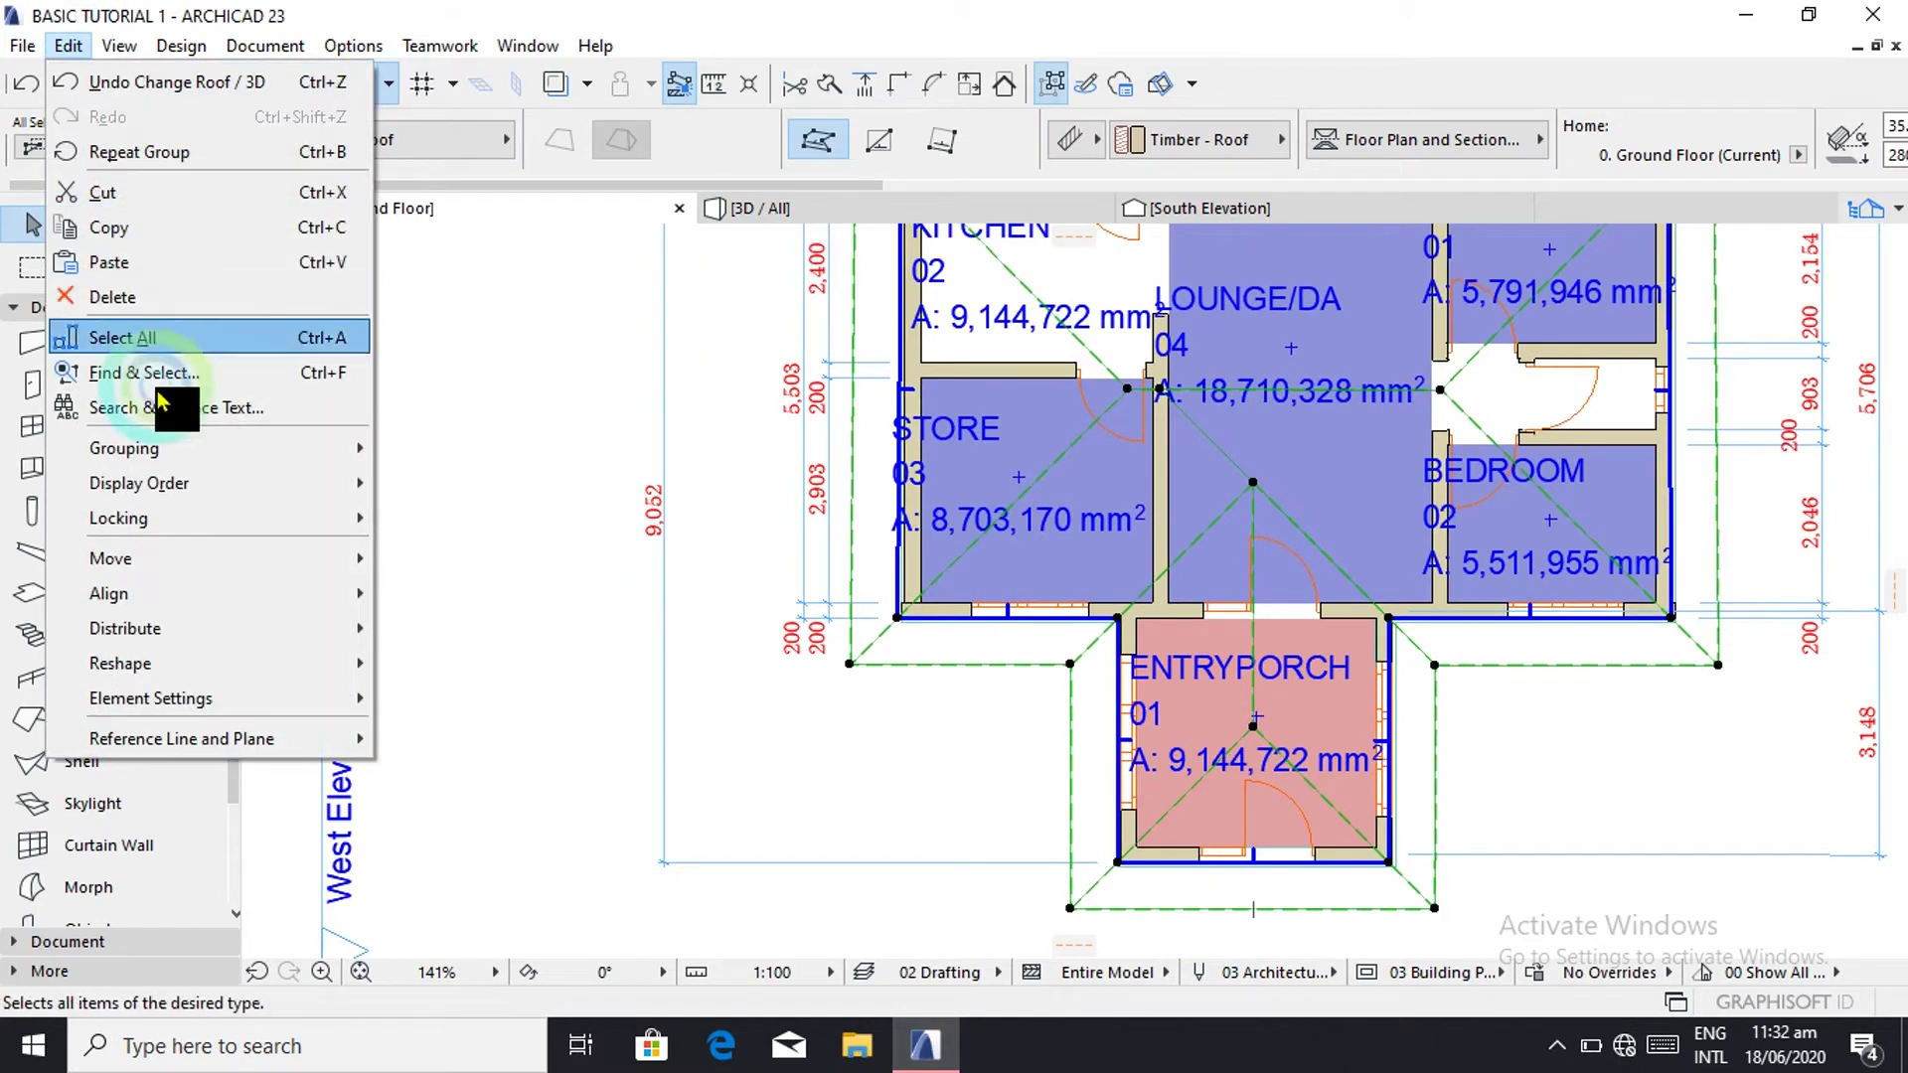
{"action": "mouse_move", "coordinate": [303, 451]}
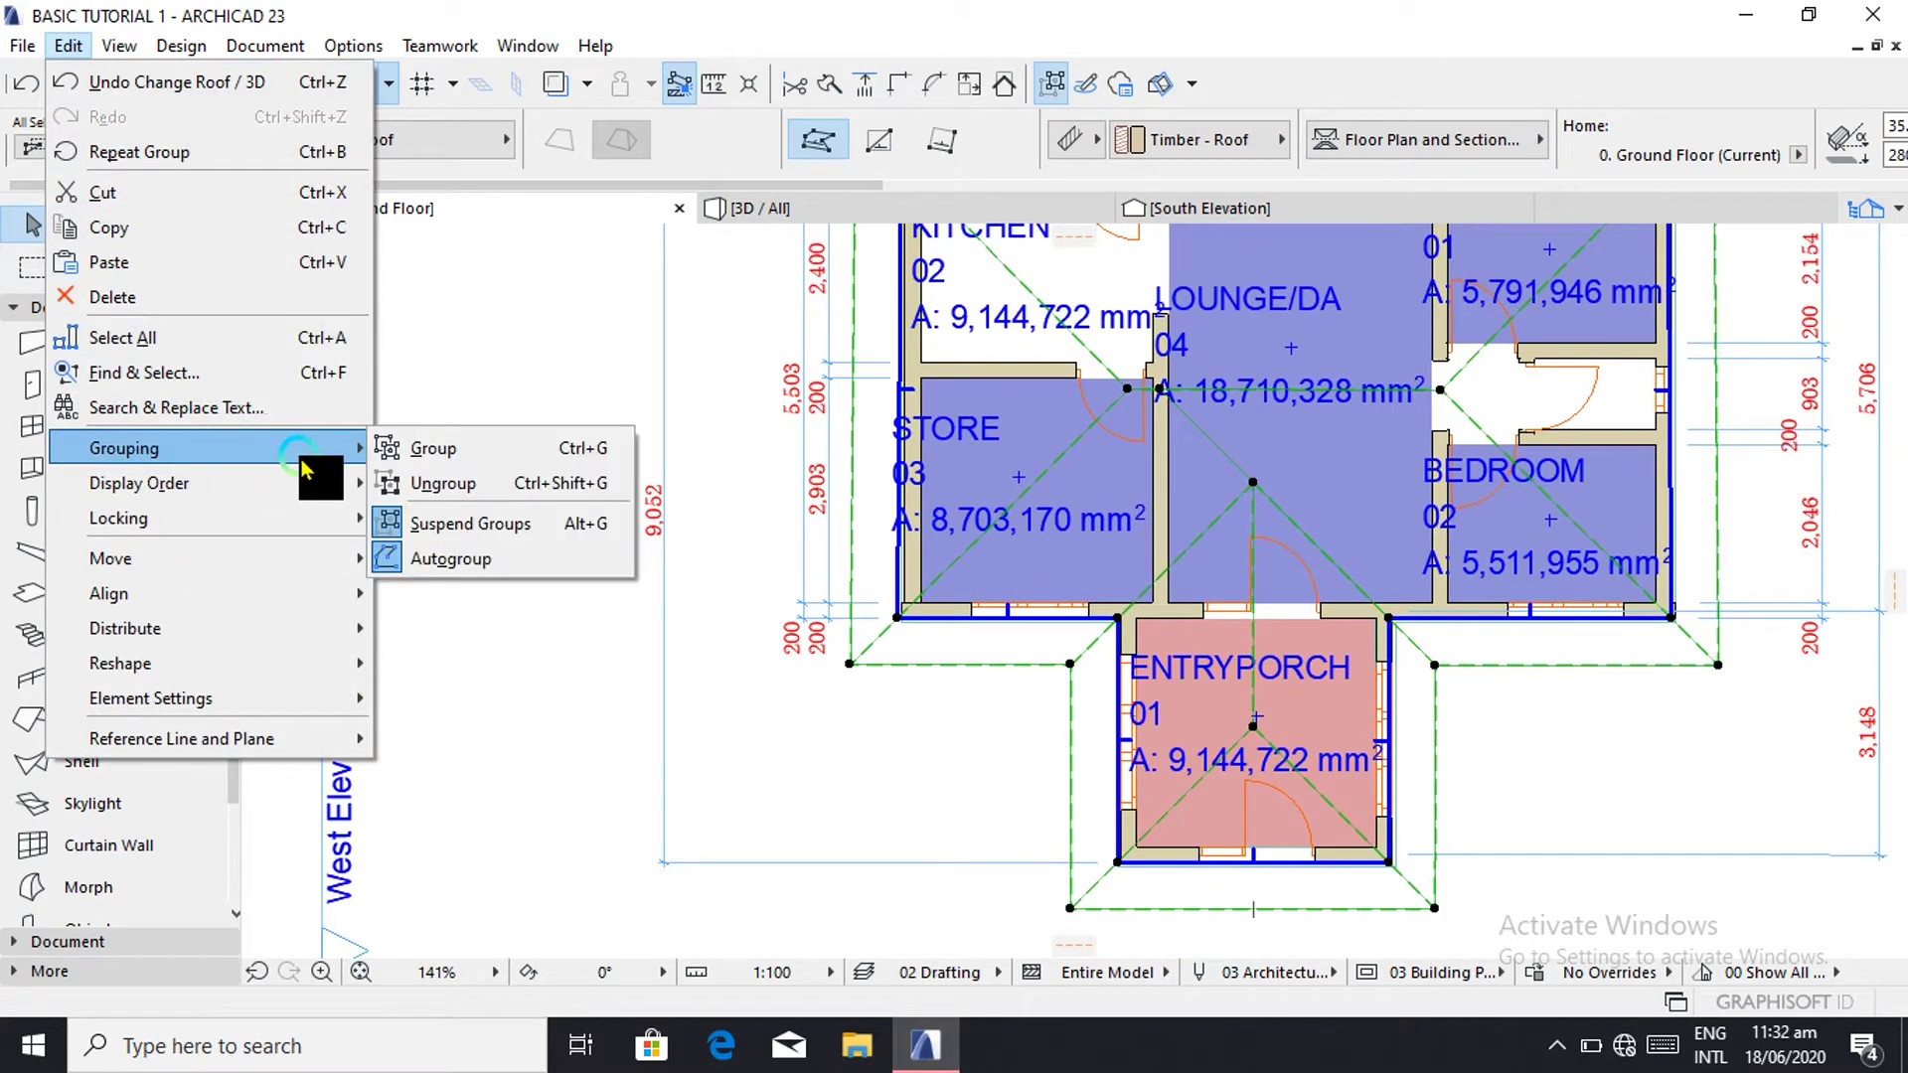
{"action": "left_click", "coordinate": [445, 488]}
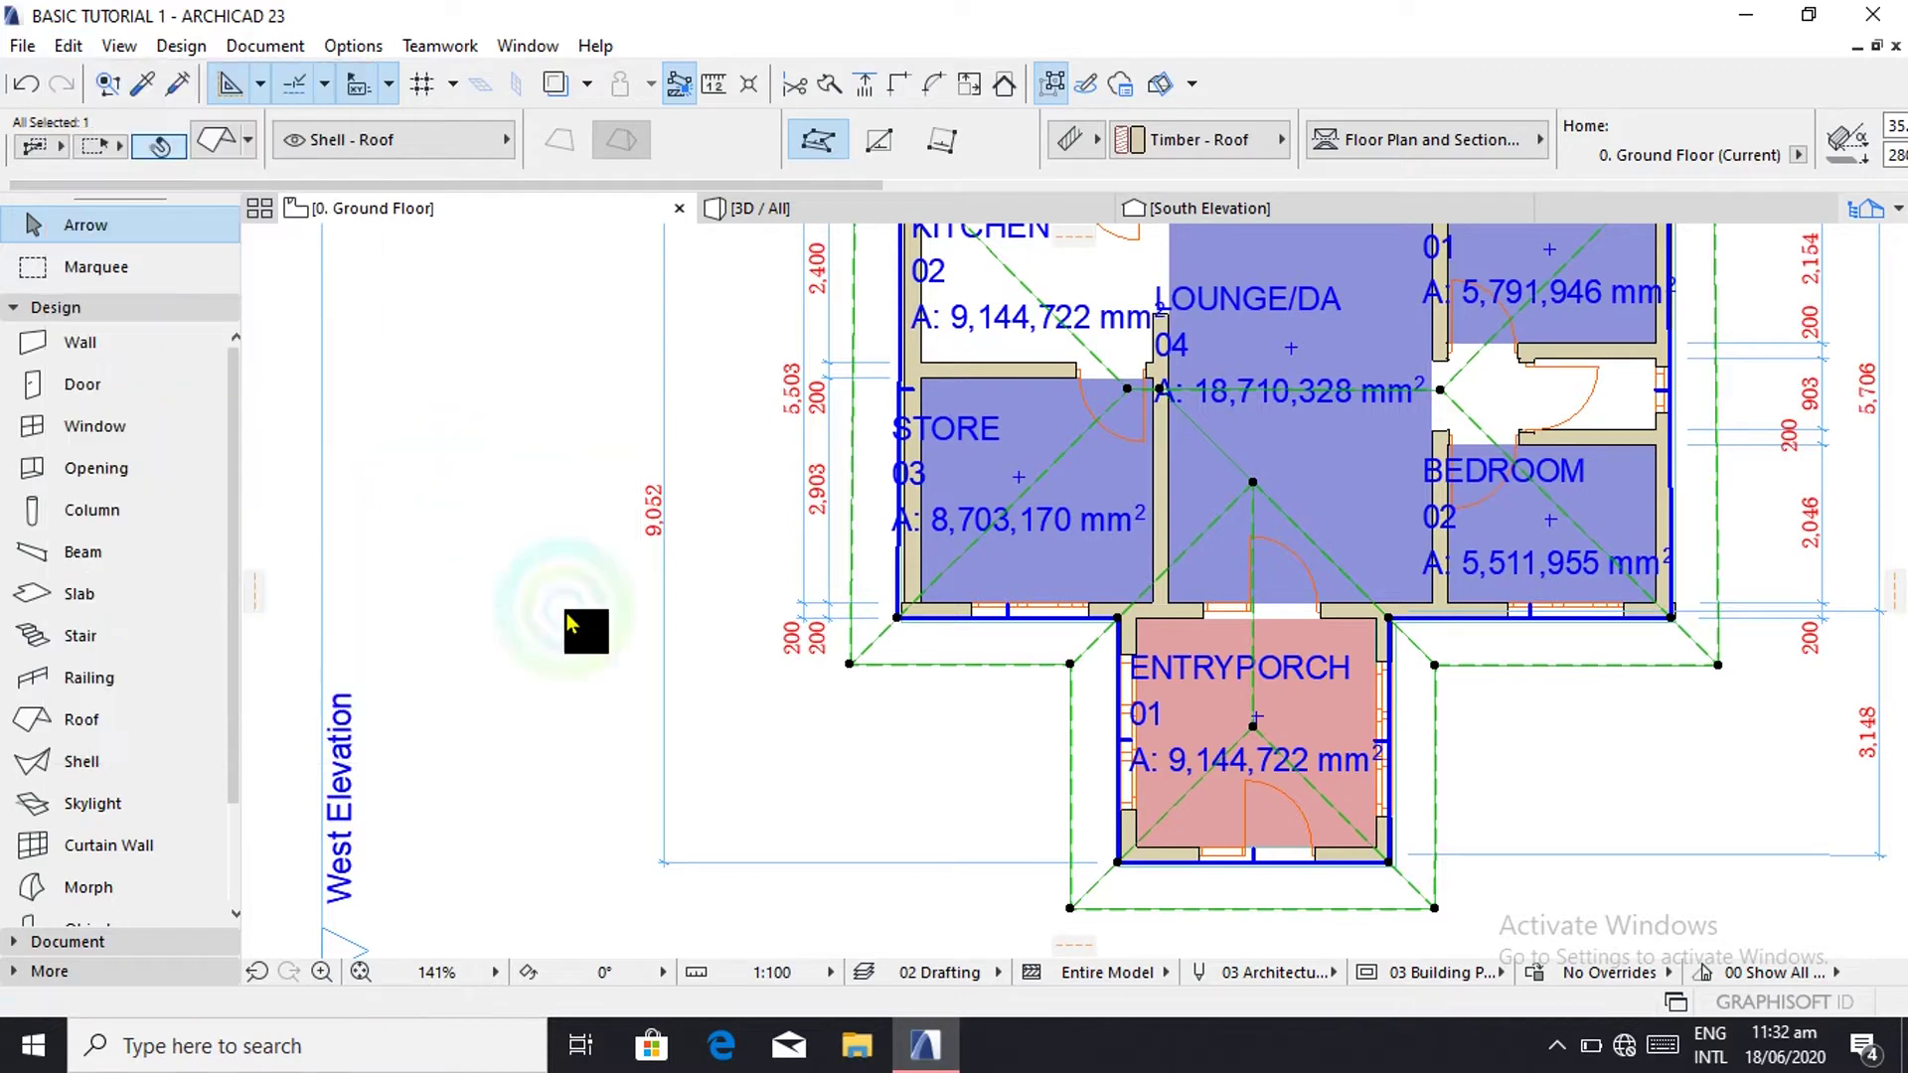
{"action": "left_click", "coordinate": [792, 770]}
Step: Split the multi-plane roof into single-plane roofs, accepting the deletion of the original, and clear the selection
{"action": "scroll", "coordinate": [801, 763], "scroll_direction": "down", "scroll_amount": 3}
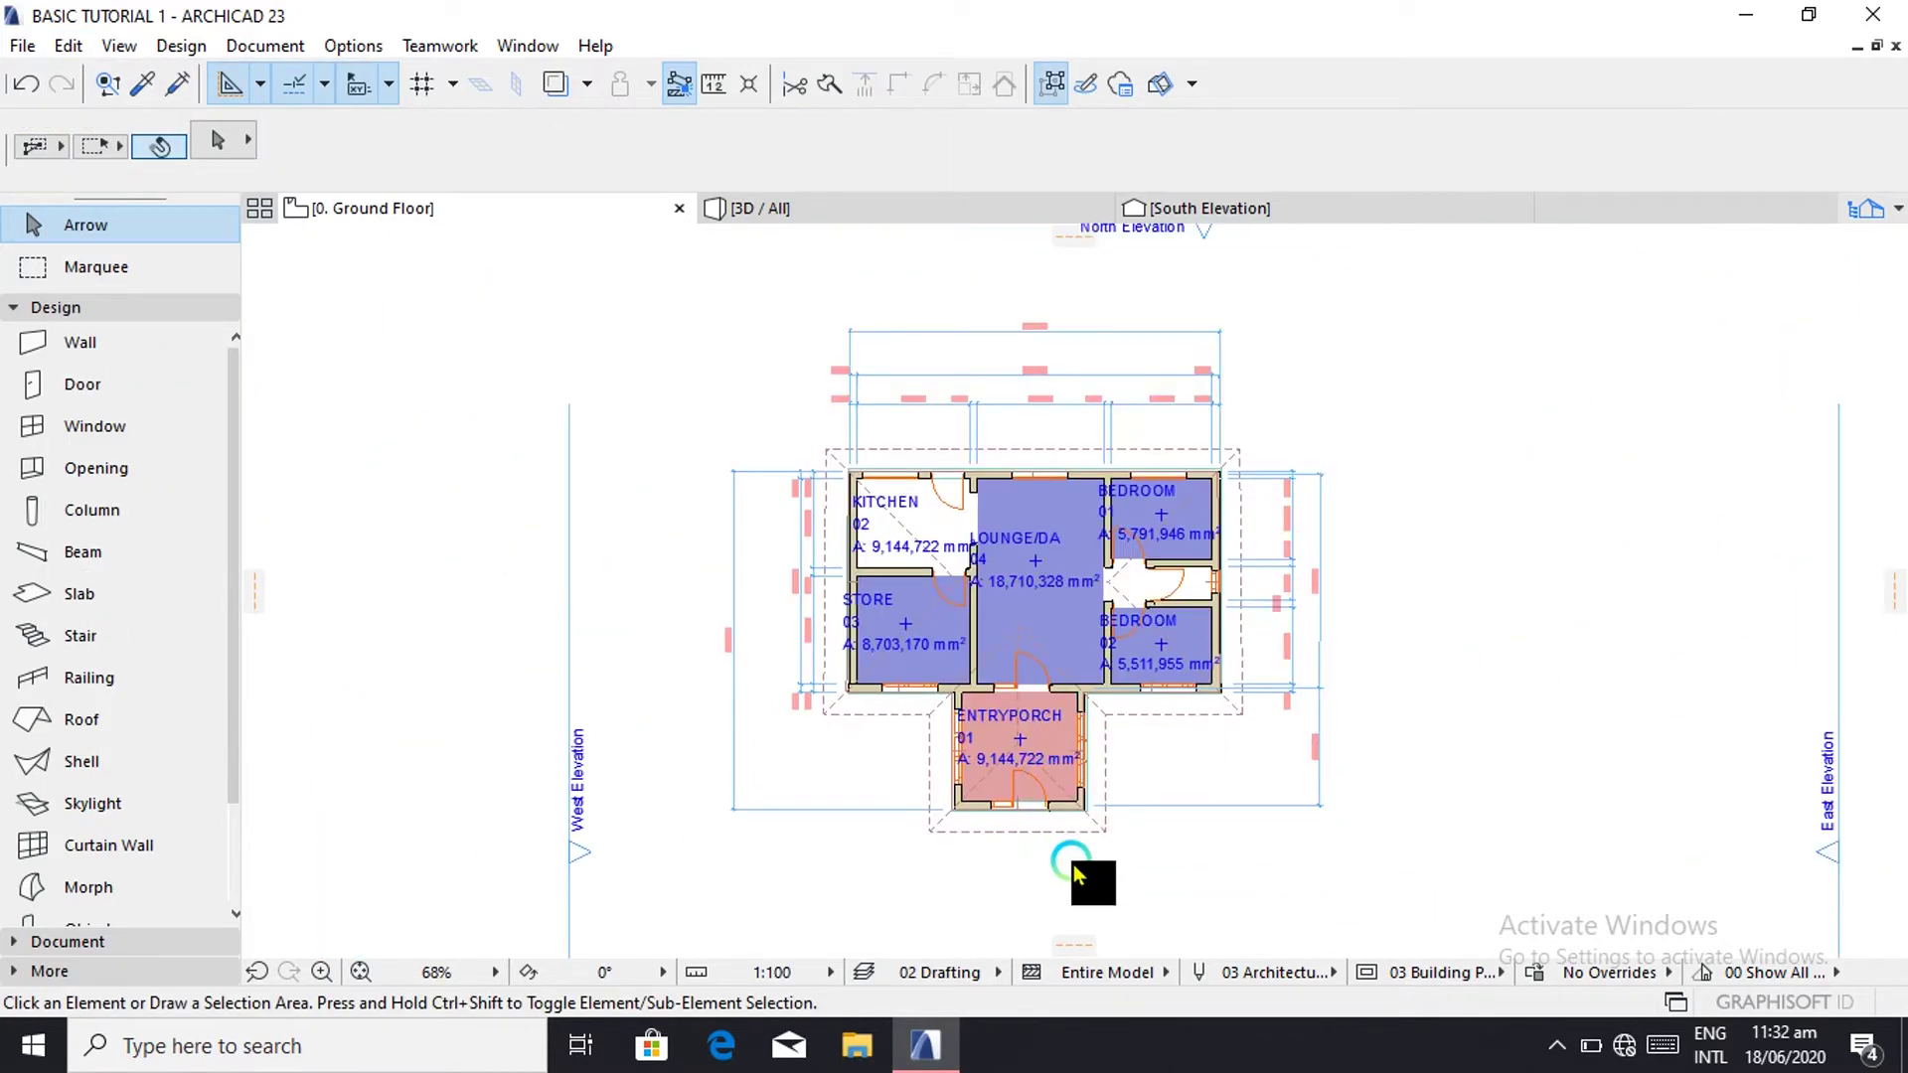
{"action": "scroll", "coordinate": [1073, 864], "scroll_direction": "up", "scroll_amount": 5}
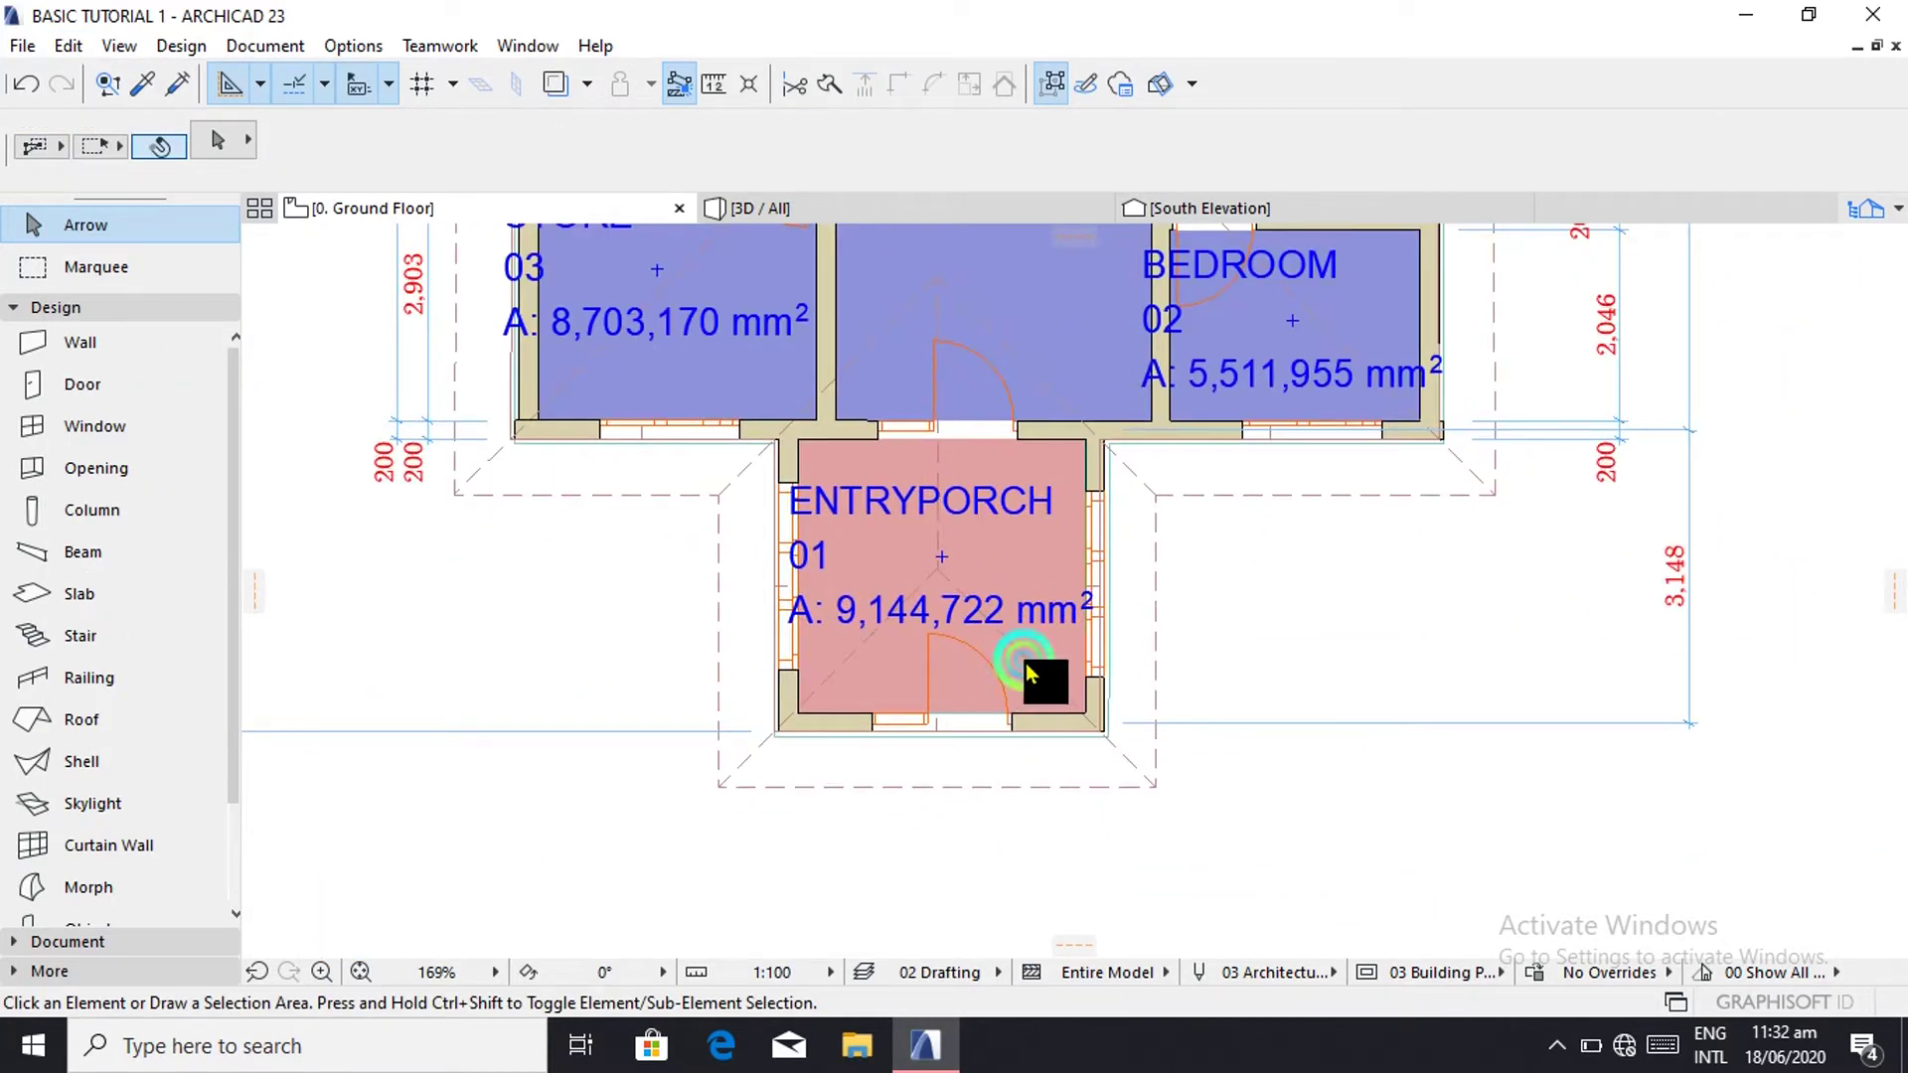
{"action": "left_click", "coordinate": [1026, 663]}
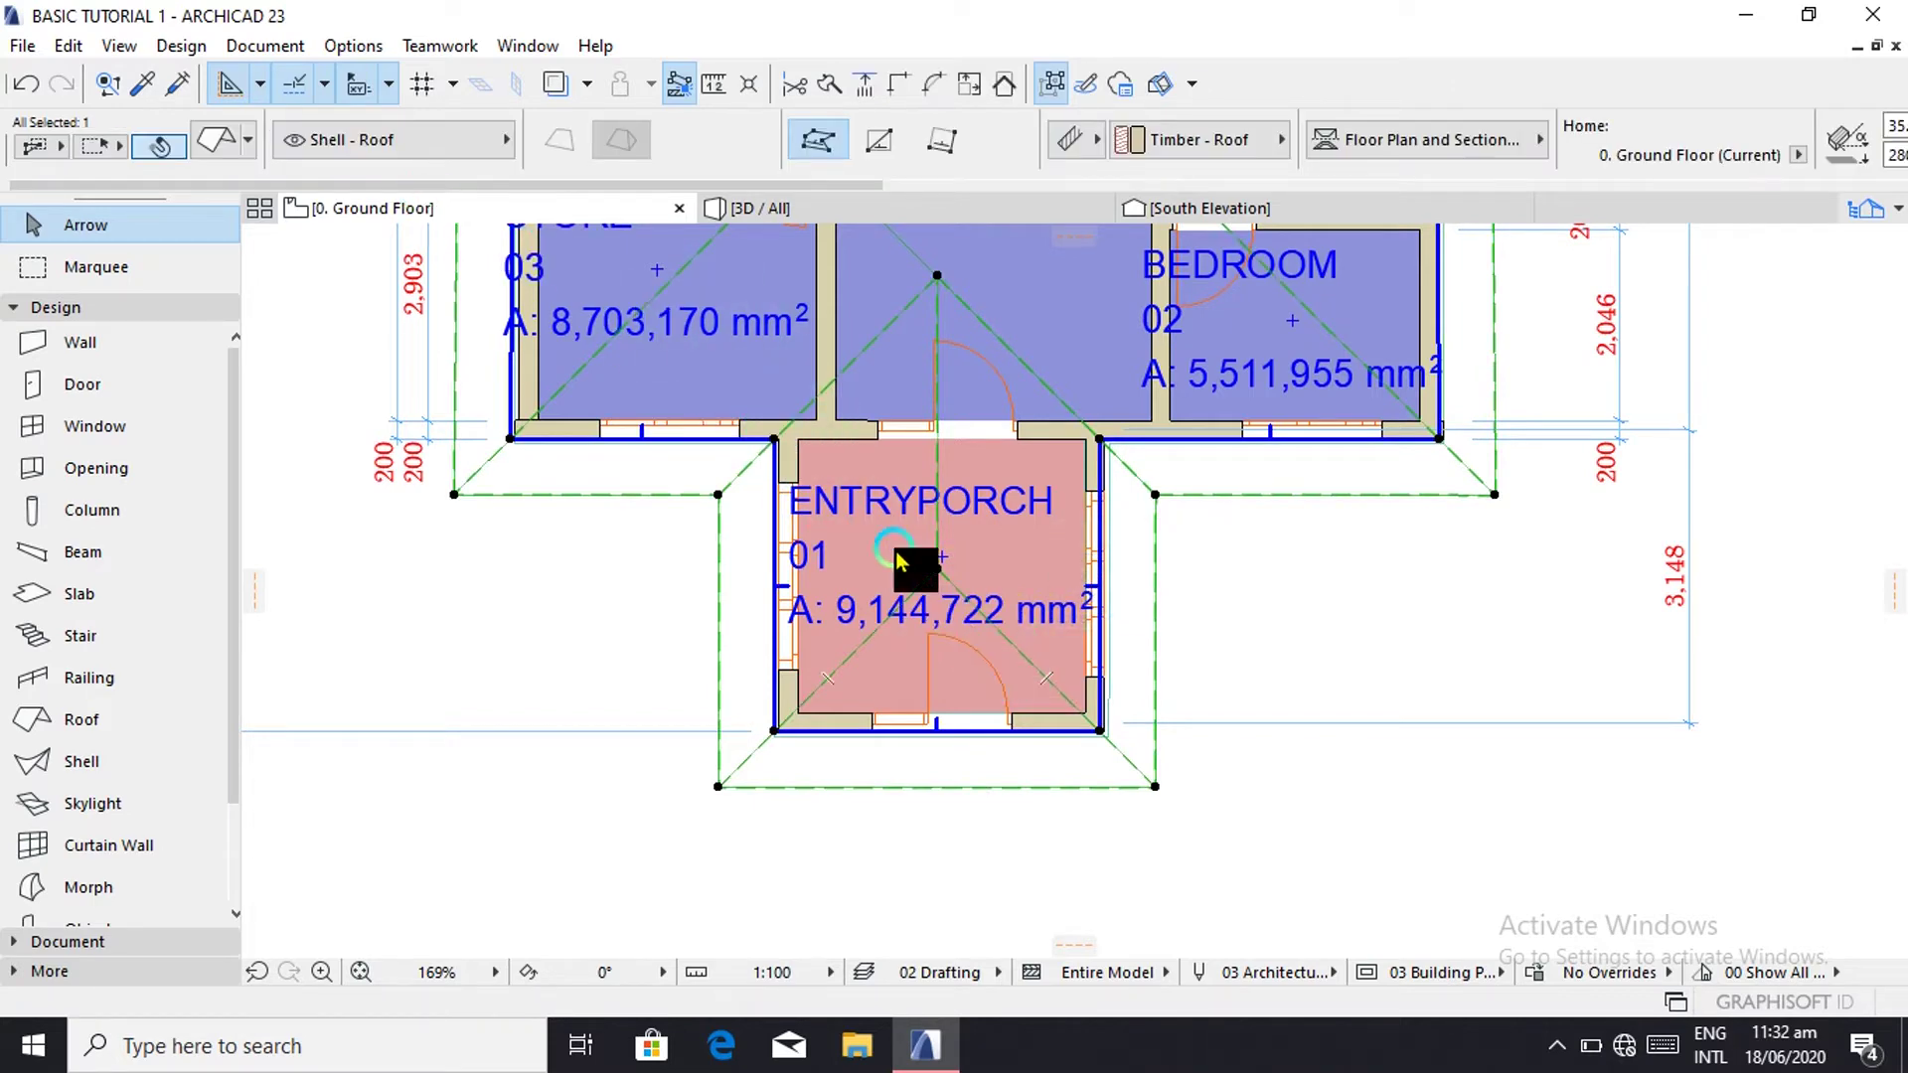
{"action": "right_click", "coordinate": [985, 684]}
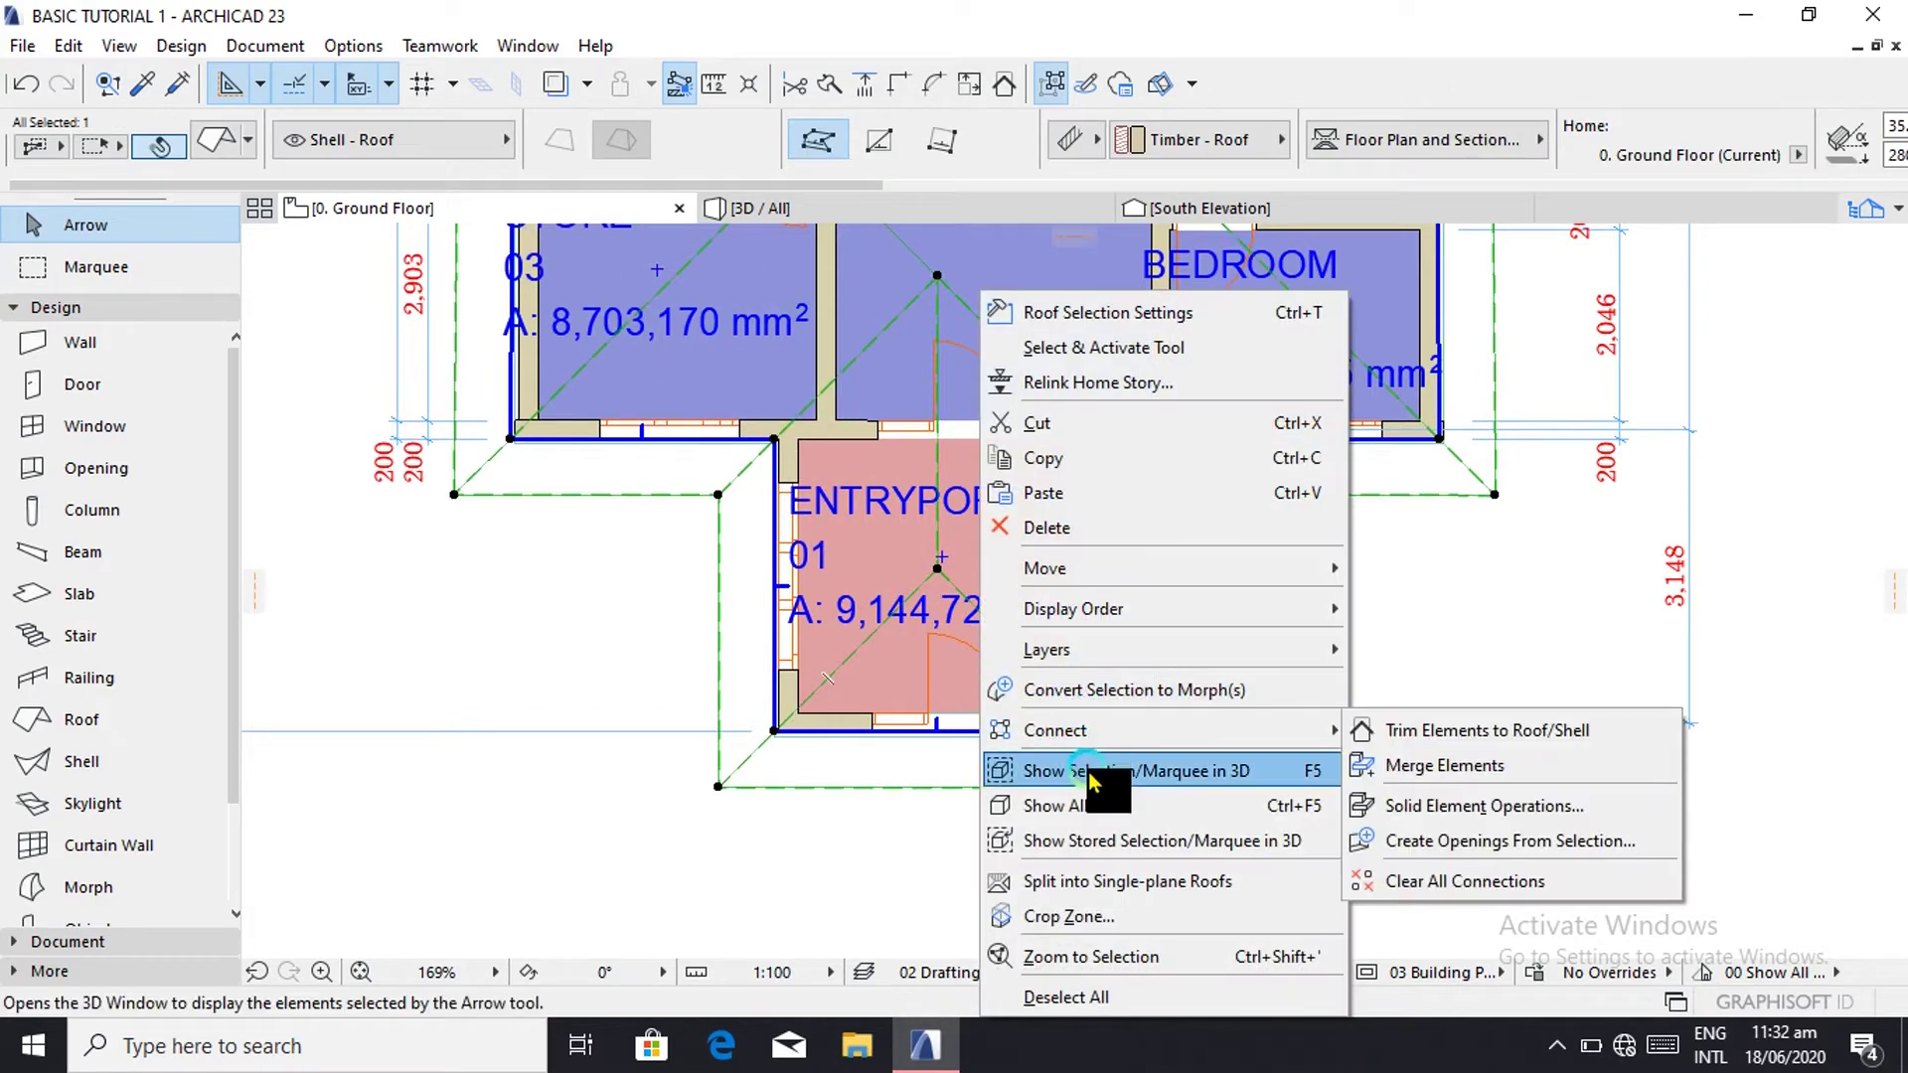
{"action": "left_click", "coordinate": [1099, 882]}
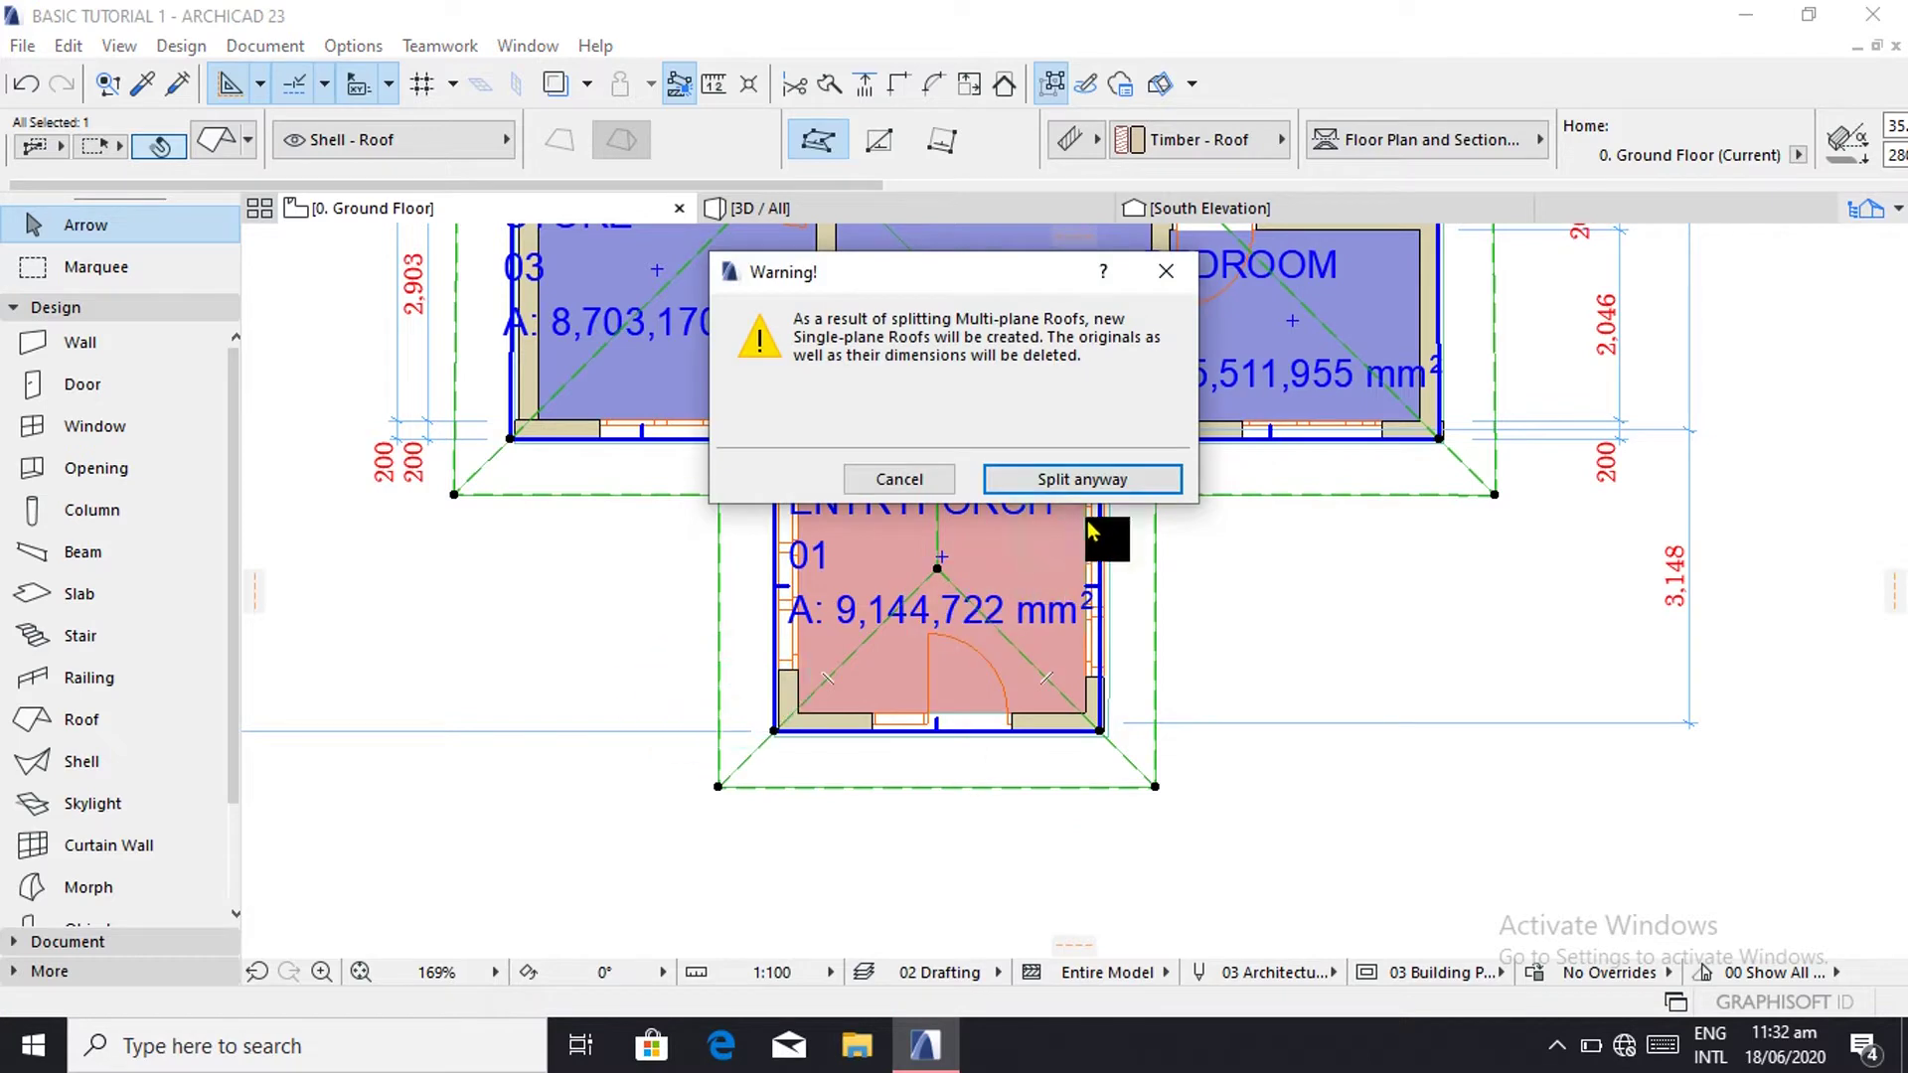
{"action": "left_click", "coordinate": [1080, 482]}
{"action": "left_click", "coordinate": [1282, 641]}
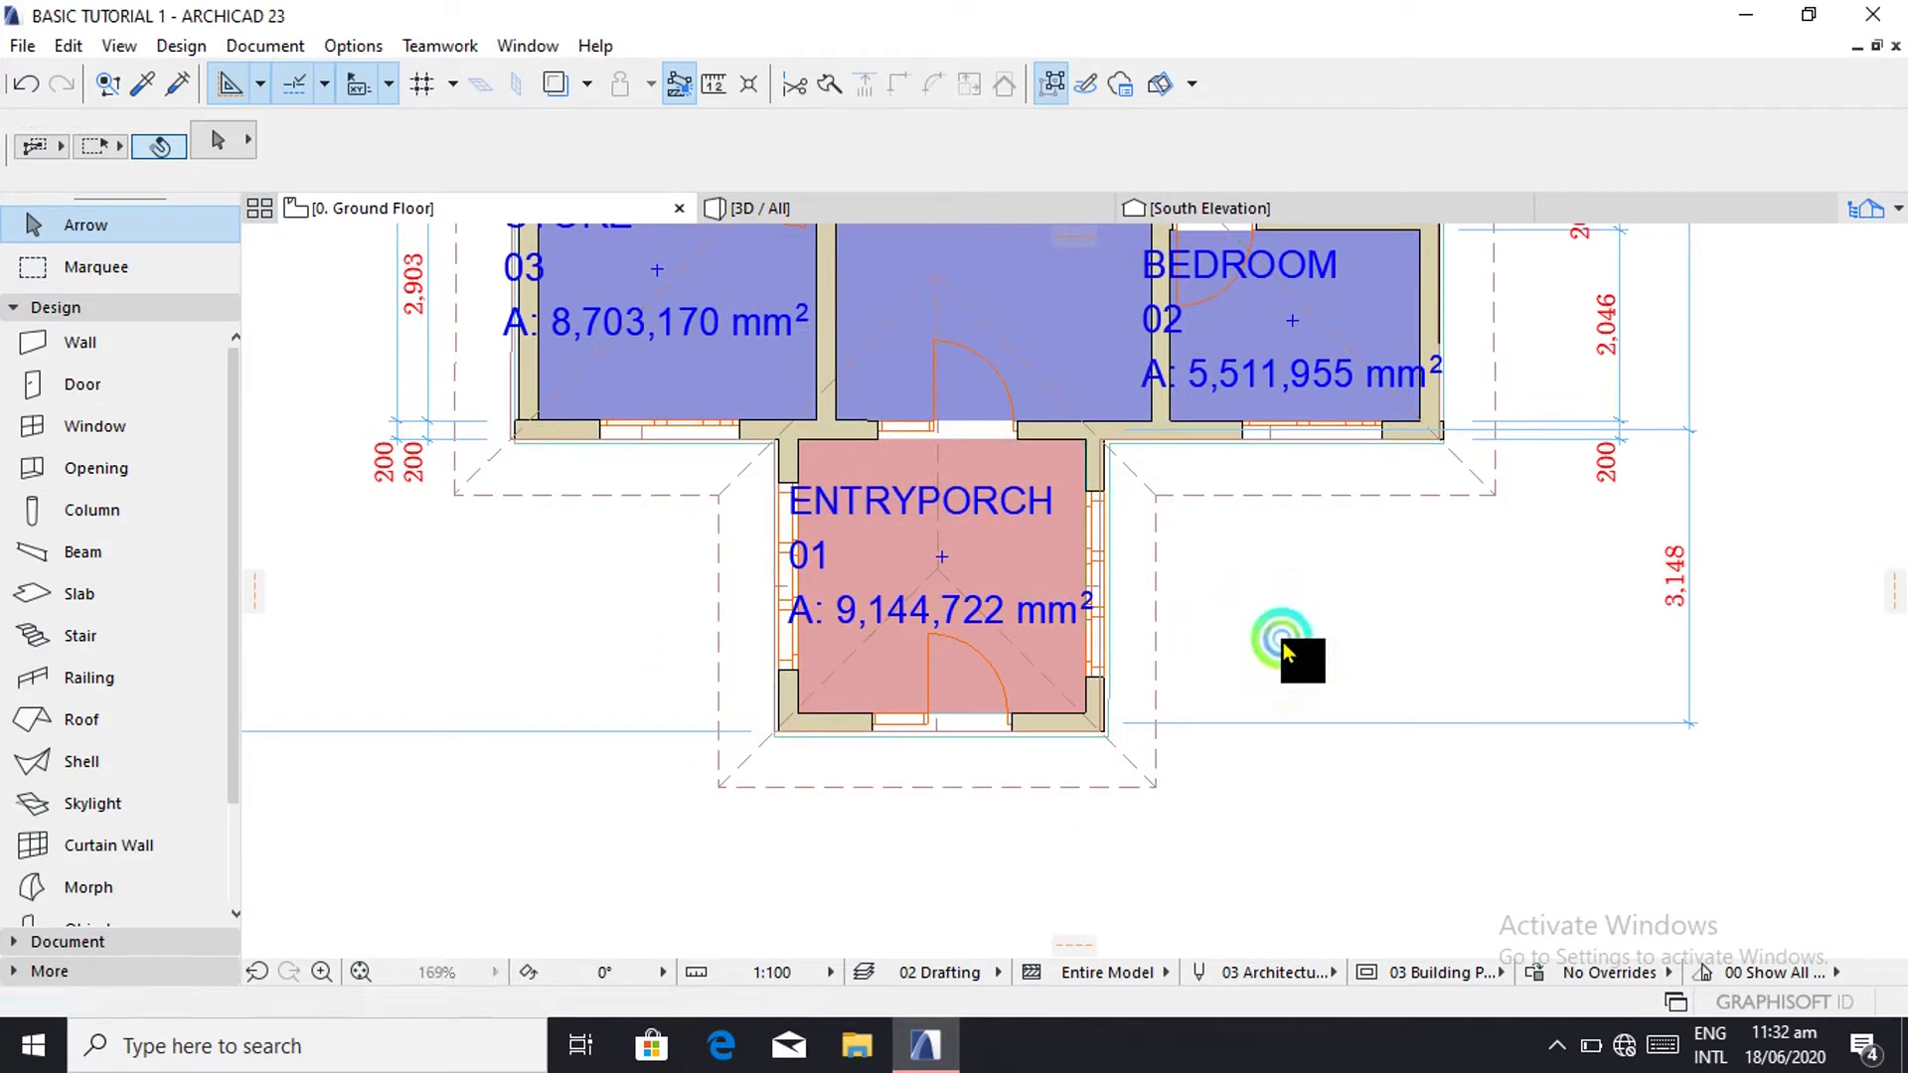
{"action": "left_click", "coordinate": [1271, 643]}
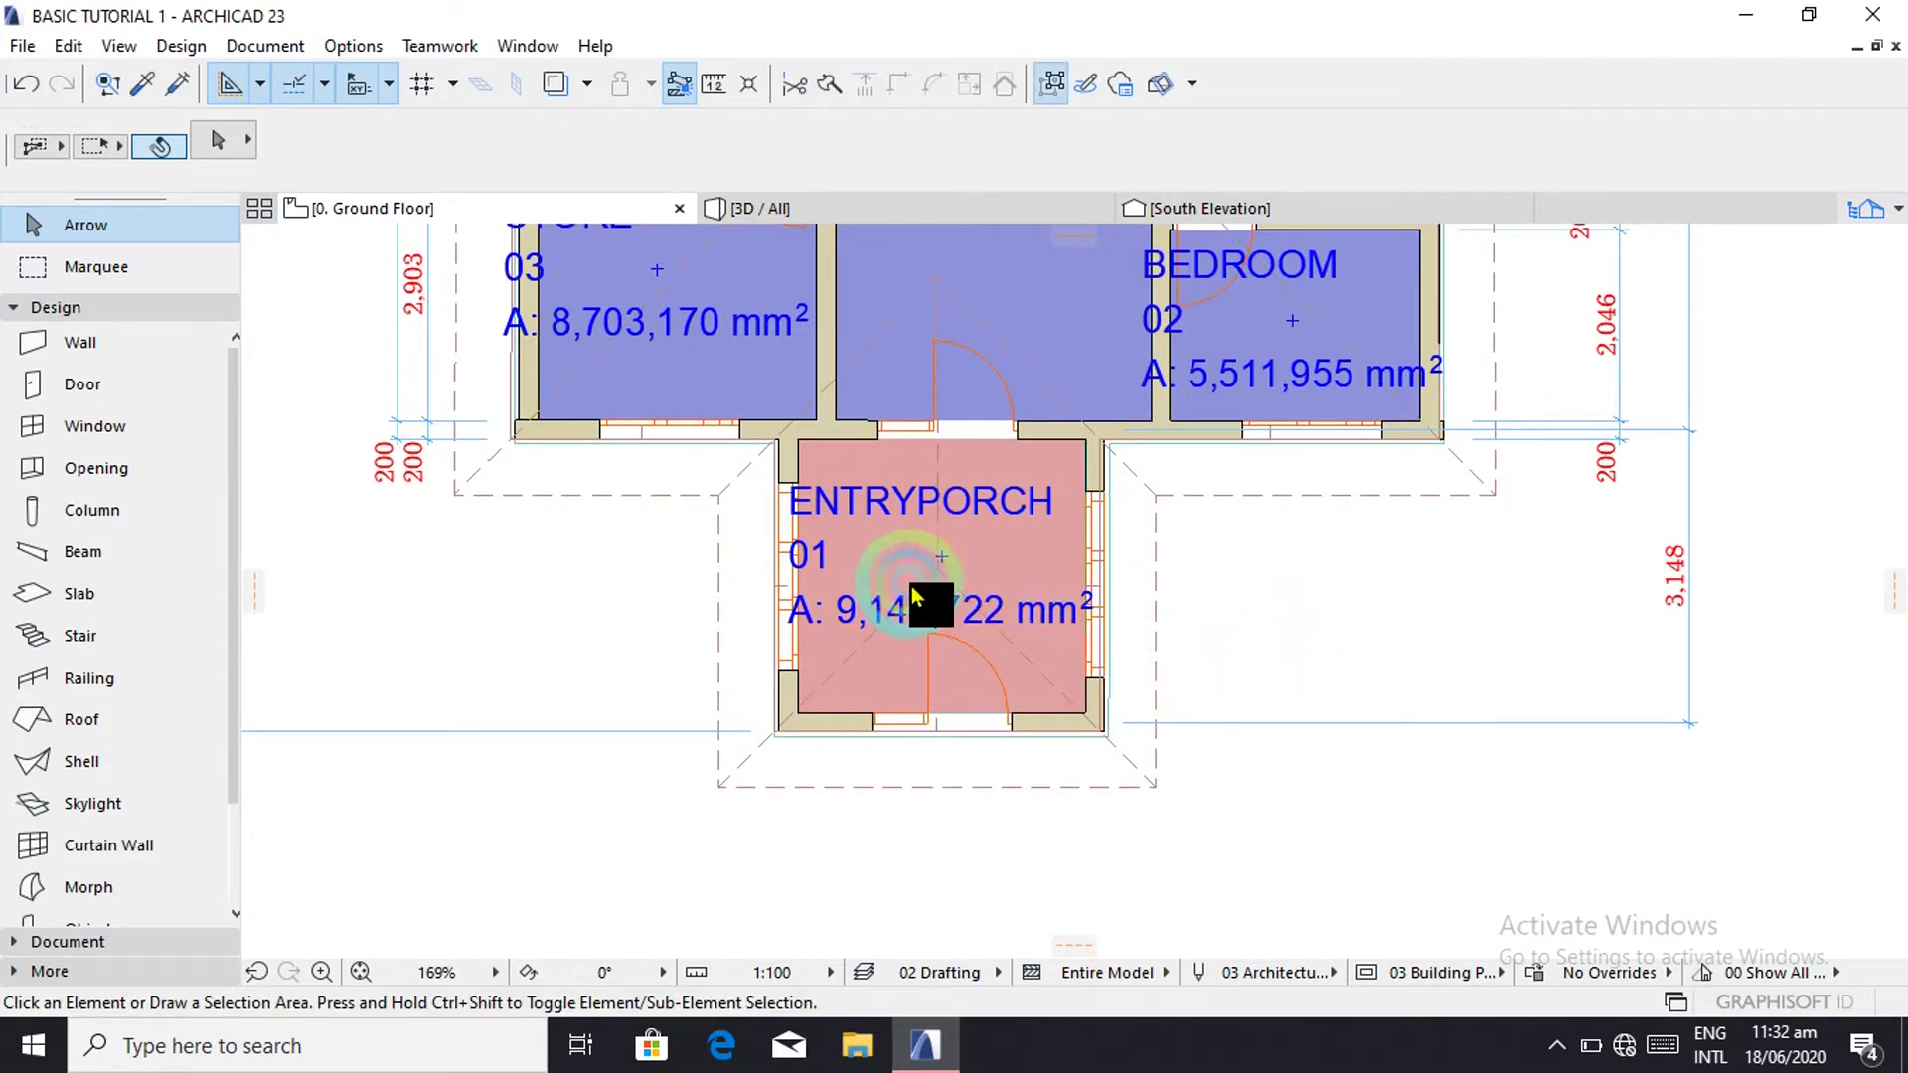
Step: Select the front roof plane over the entry porch and try to move its apex node to the eave line's midpoint
{"action": "scroll", "coordinate": [980, 765], "scroll_direction": "up", "scroll_amount": 3}
{"action": "left_click", "coordinate": [960, 805]}
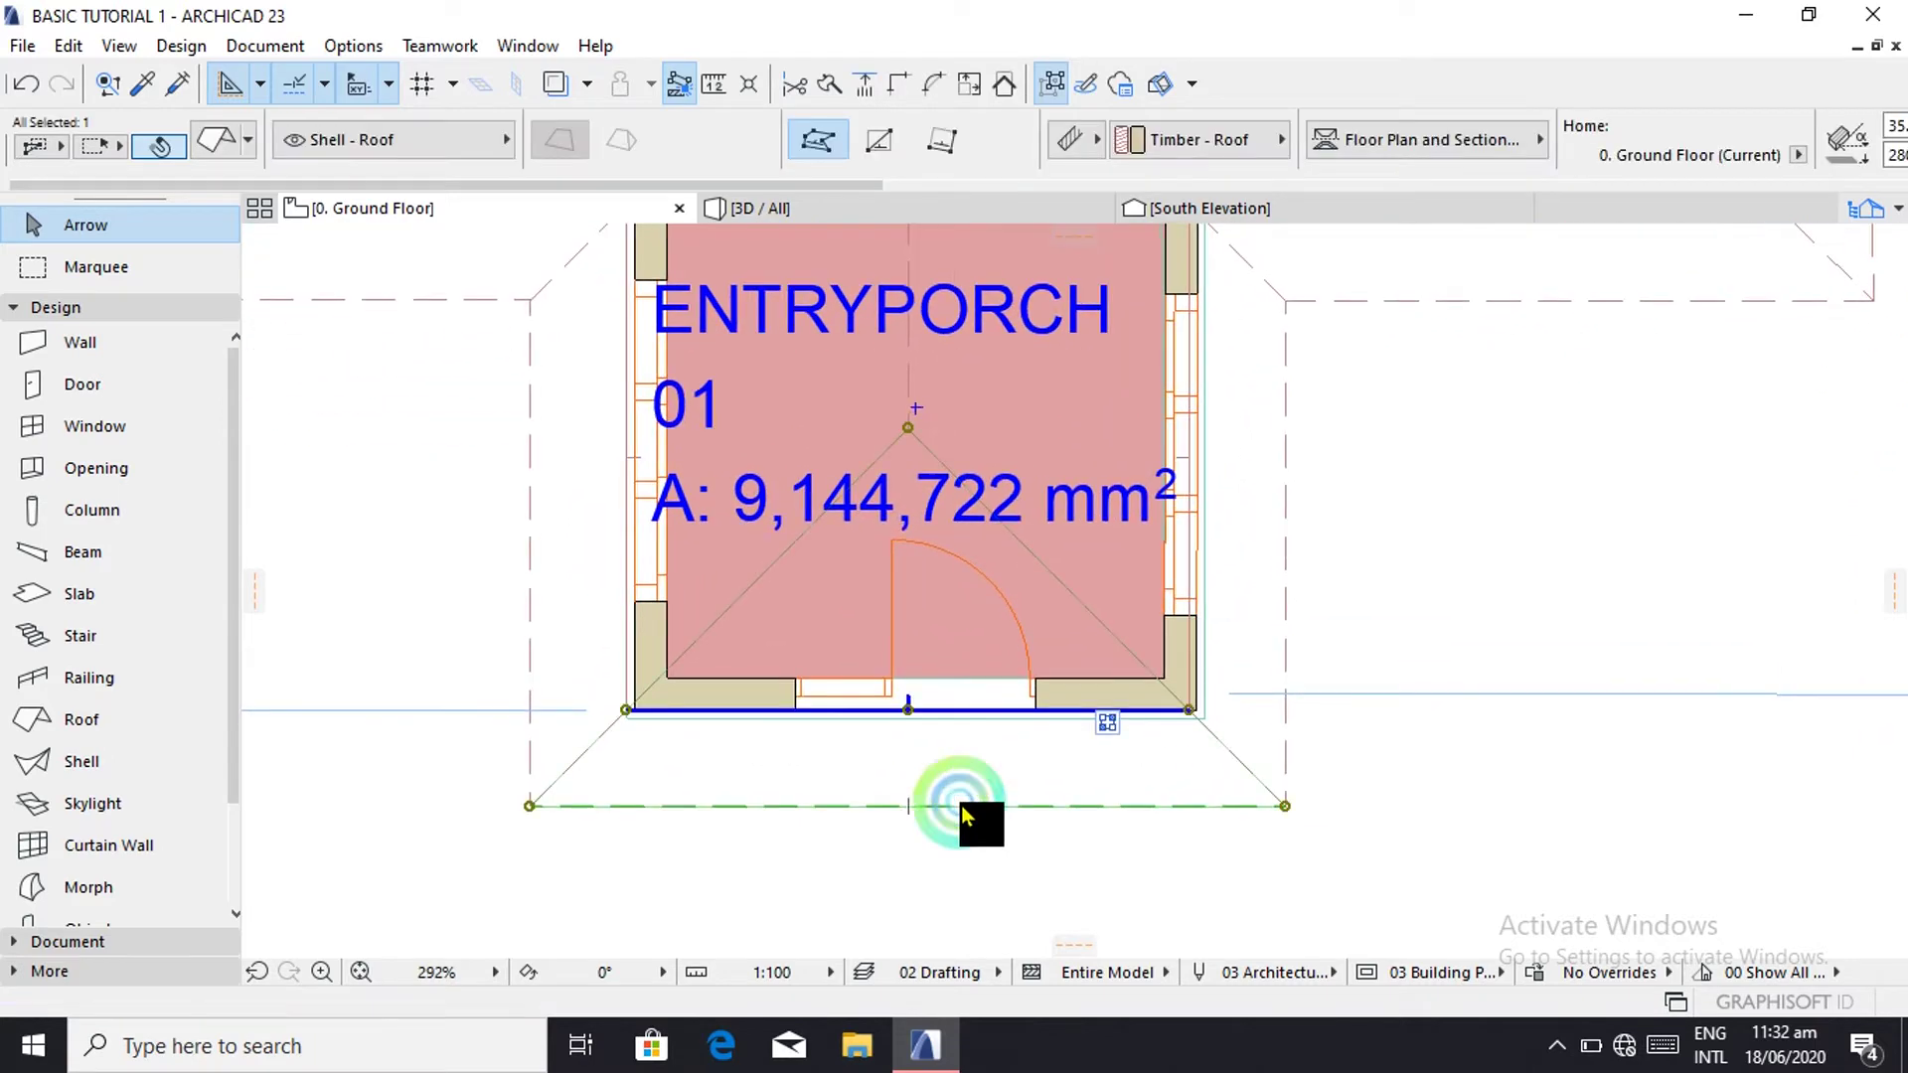
{"action": "scroll", "coordinate": [961, 805], "scroll_direction": "down", "scroll_amount": 2}
{"action": "left_click", "coordinate": [953, 812]}
{"action": "scroll", "coordinate": [954, 807], "scroll_direction": "down", "scroll_amount": 3}
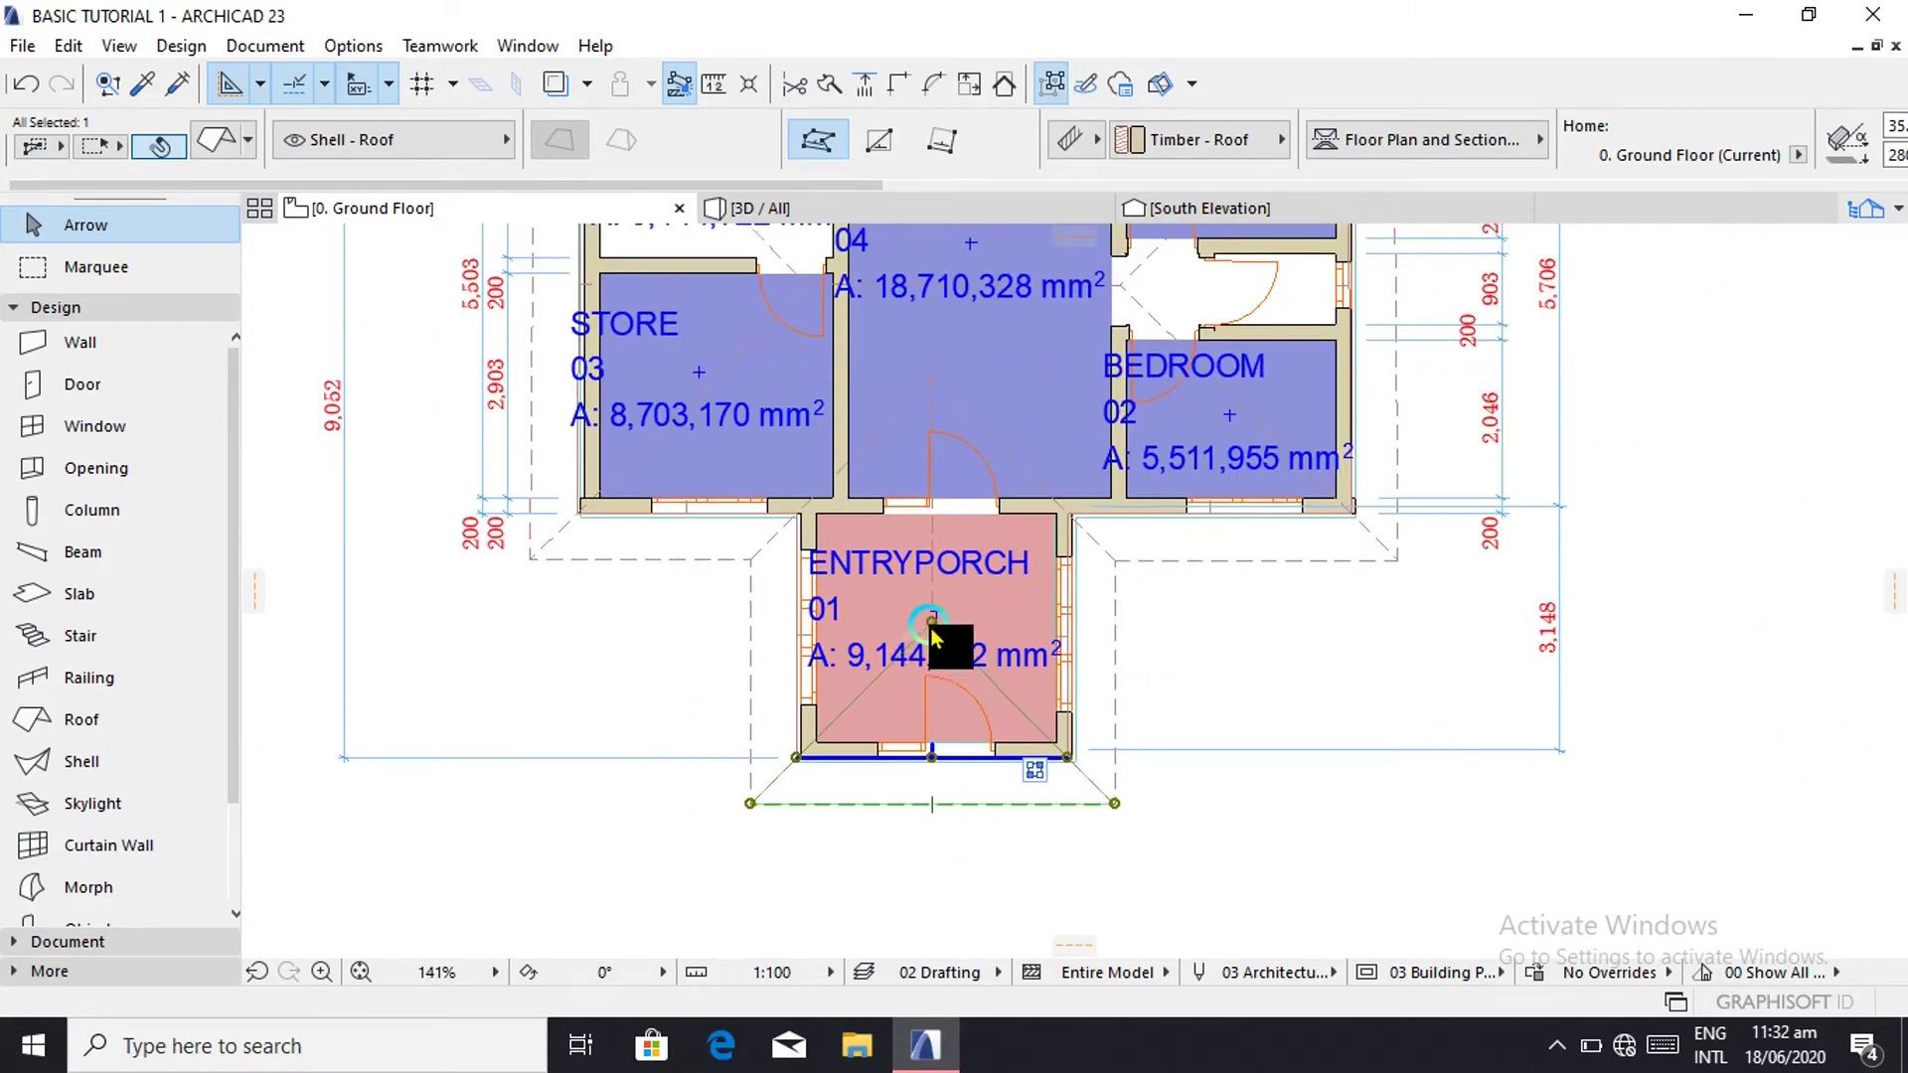
{"action": "left_click", "coordinate": [933, 621]}
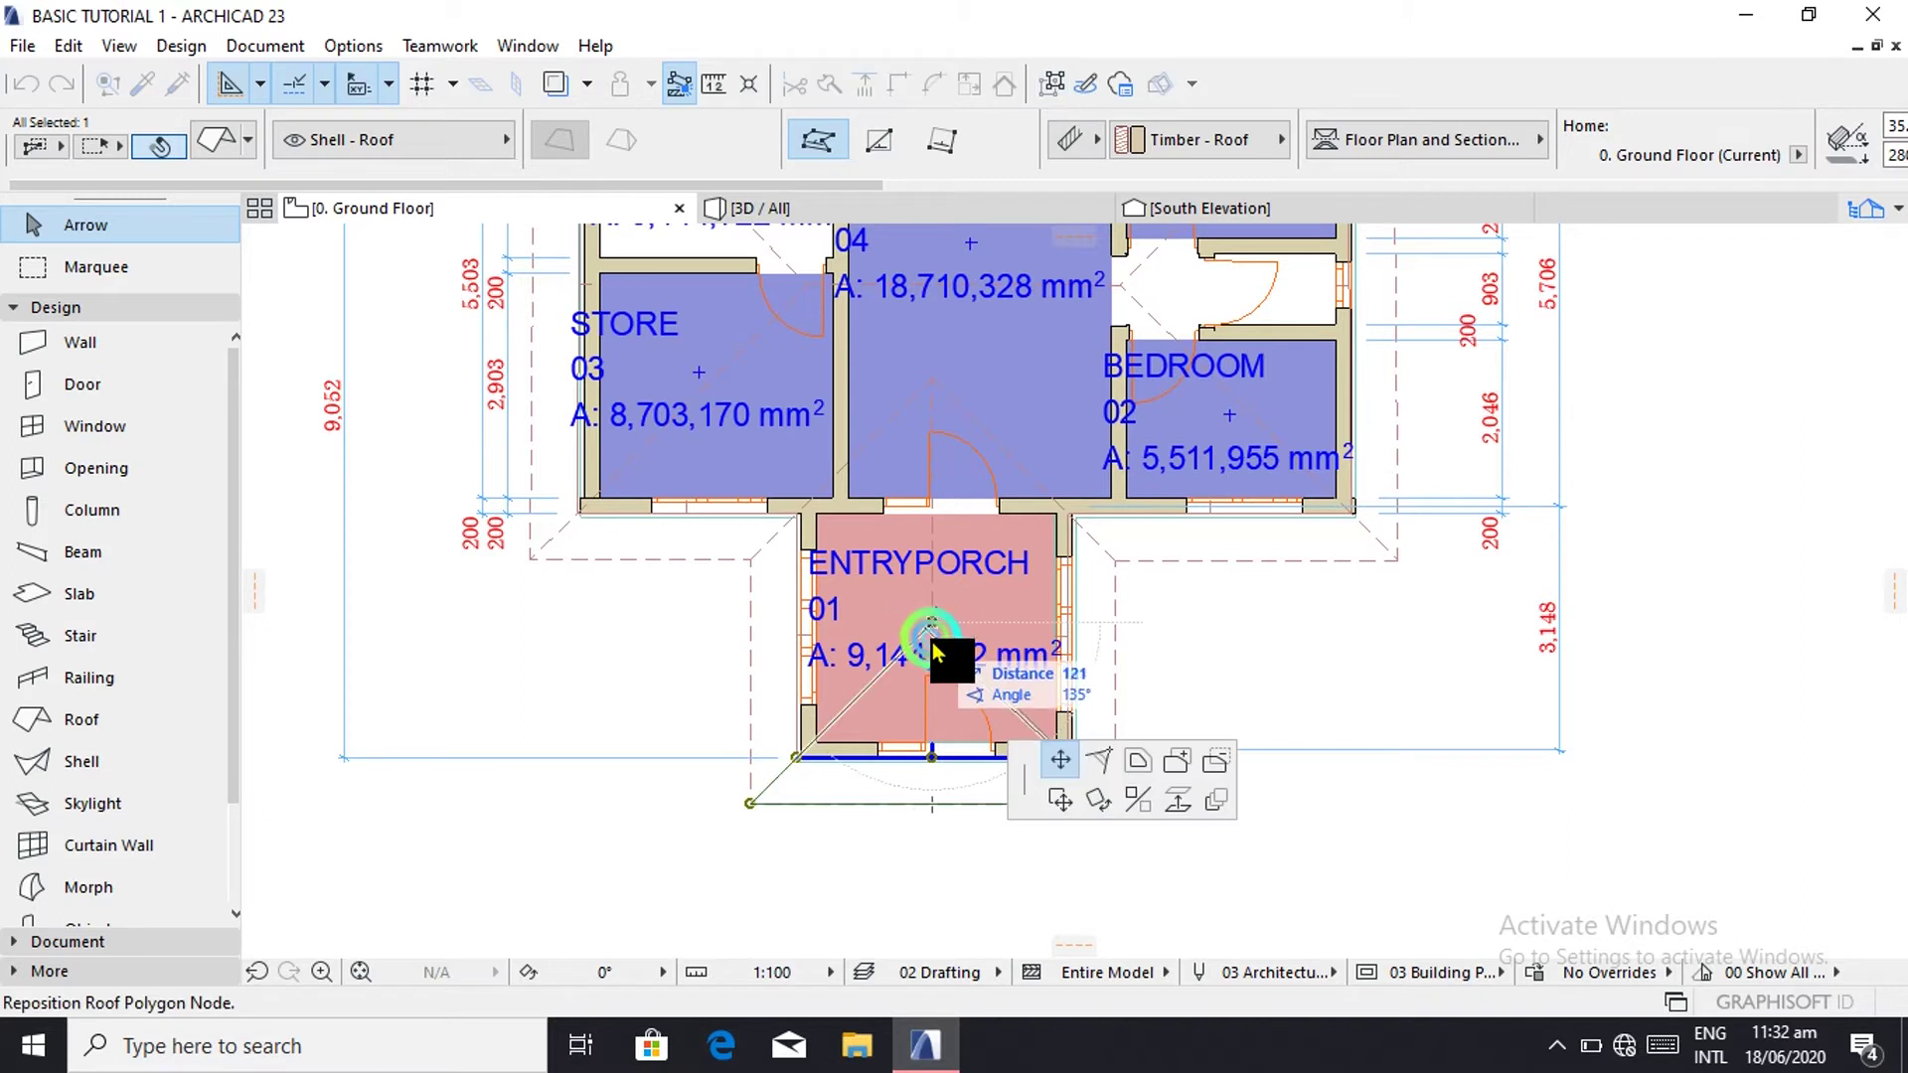
{"action": "left_click", "coordinate": [938, 809]}
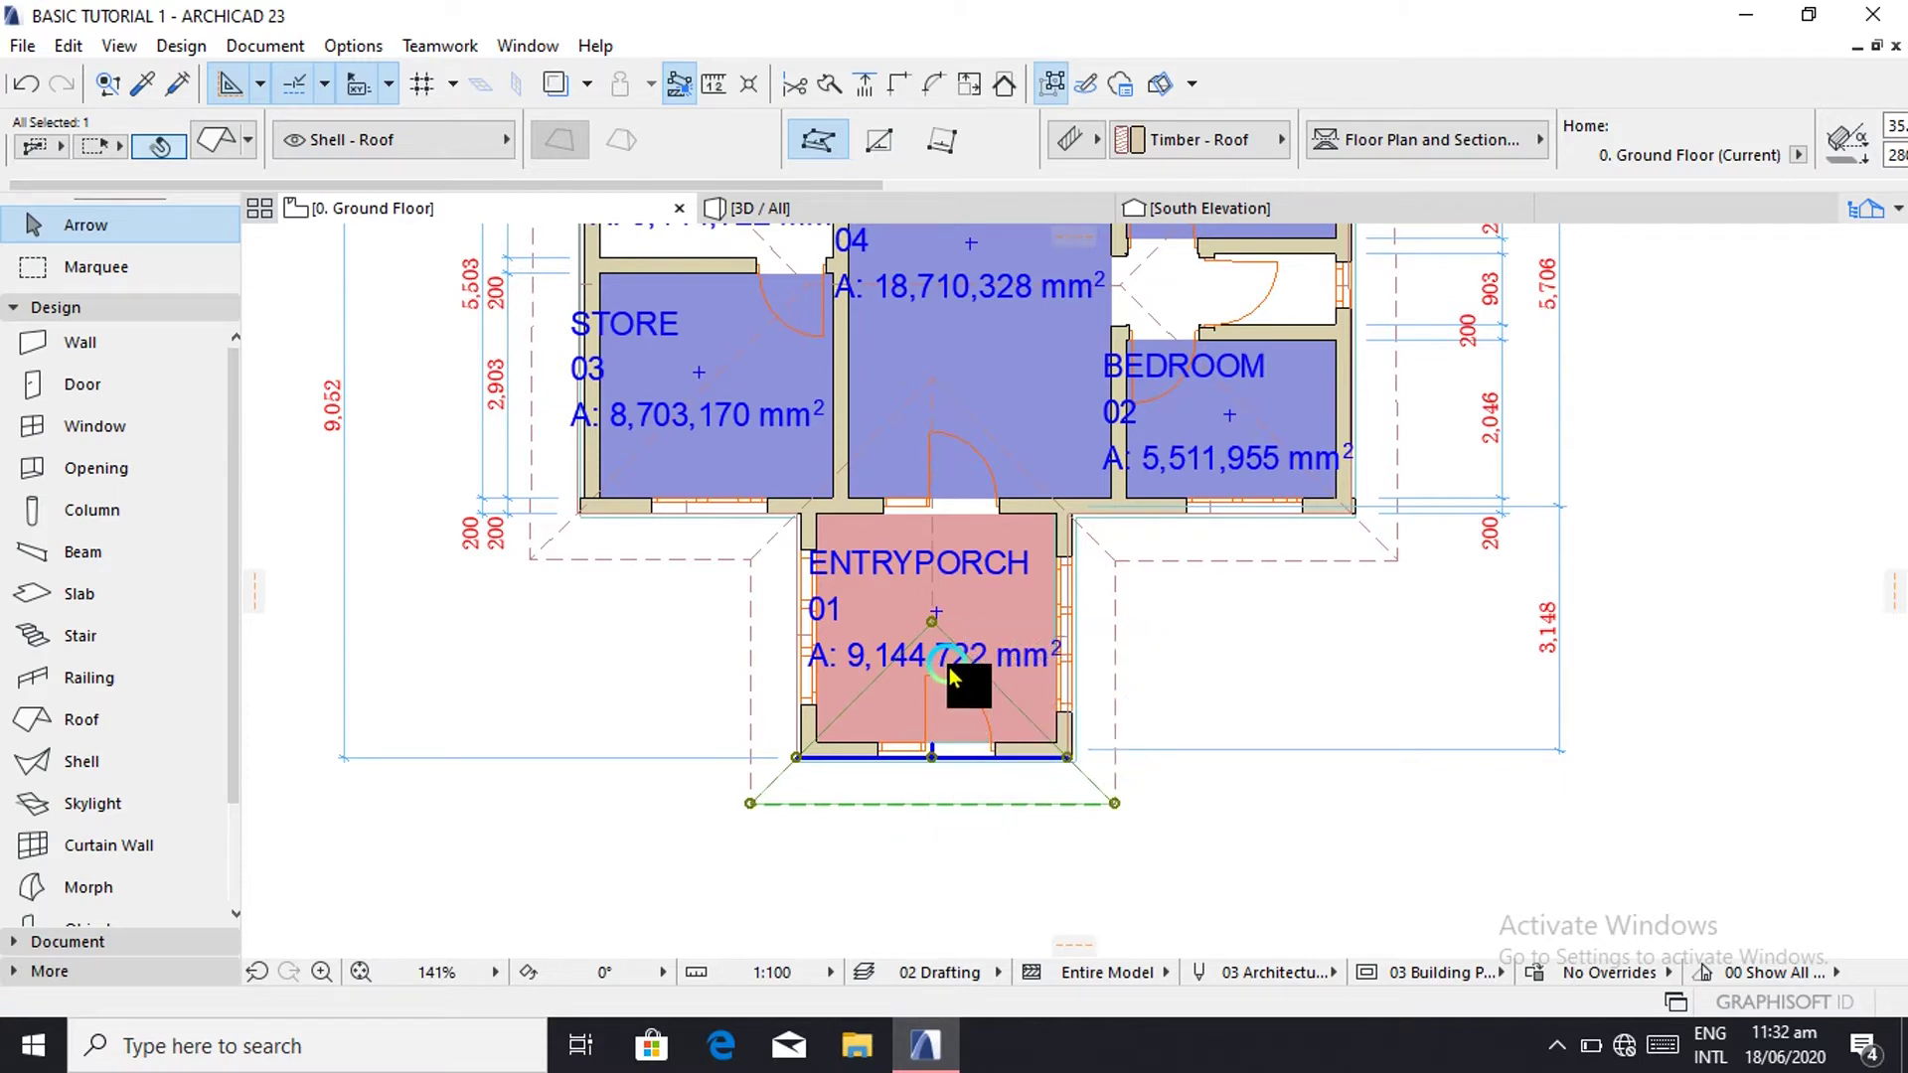
Step: Check the split roof in the 3D view and return to the Ground Floor plan
{"action": "scroll", "coordinate": [949, 667], "scroll_direction": "up", "scroll_amount": 3}
{"action": "scroll", "coordinate": [935, 618], "scroll_direction": "down", "scroll_amount": 4}
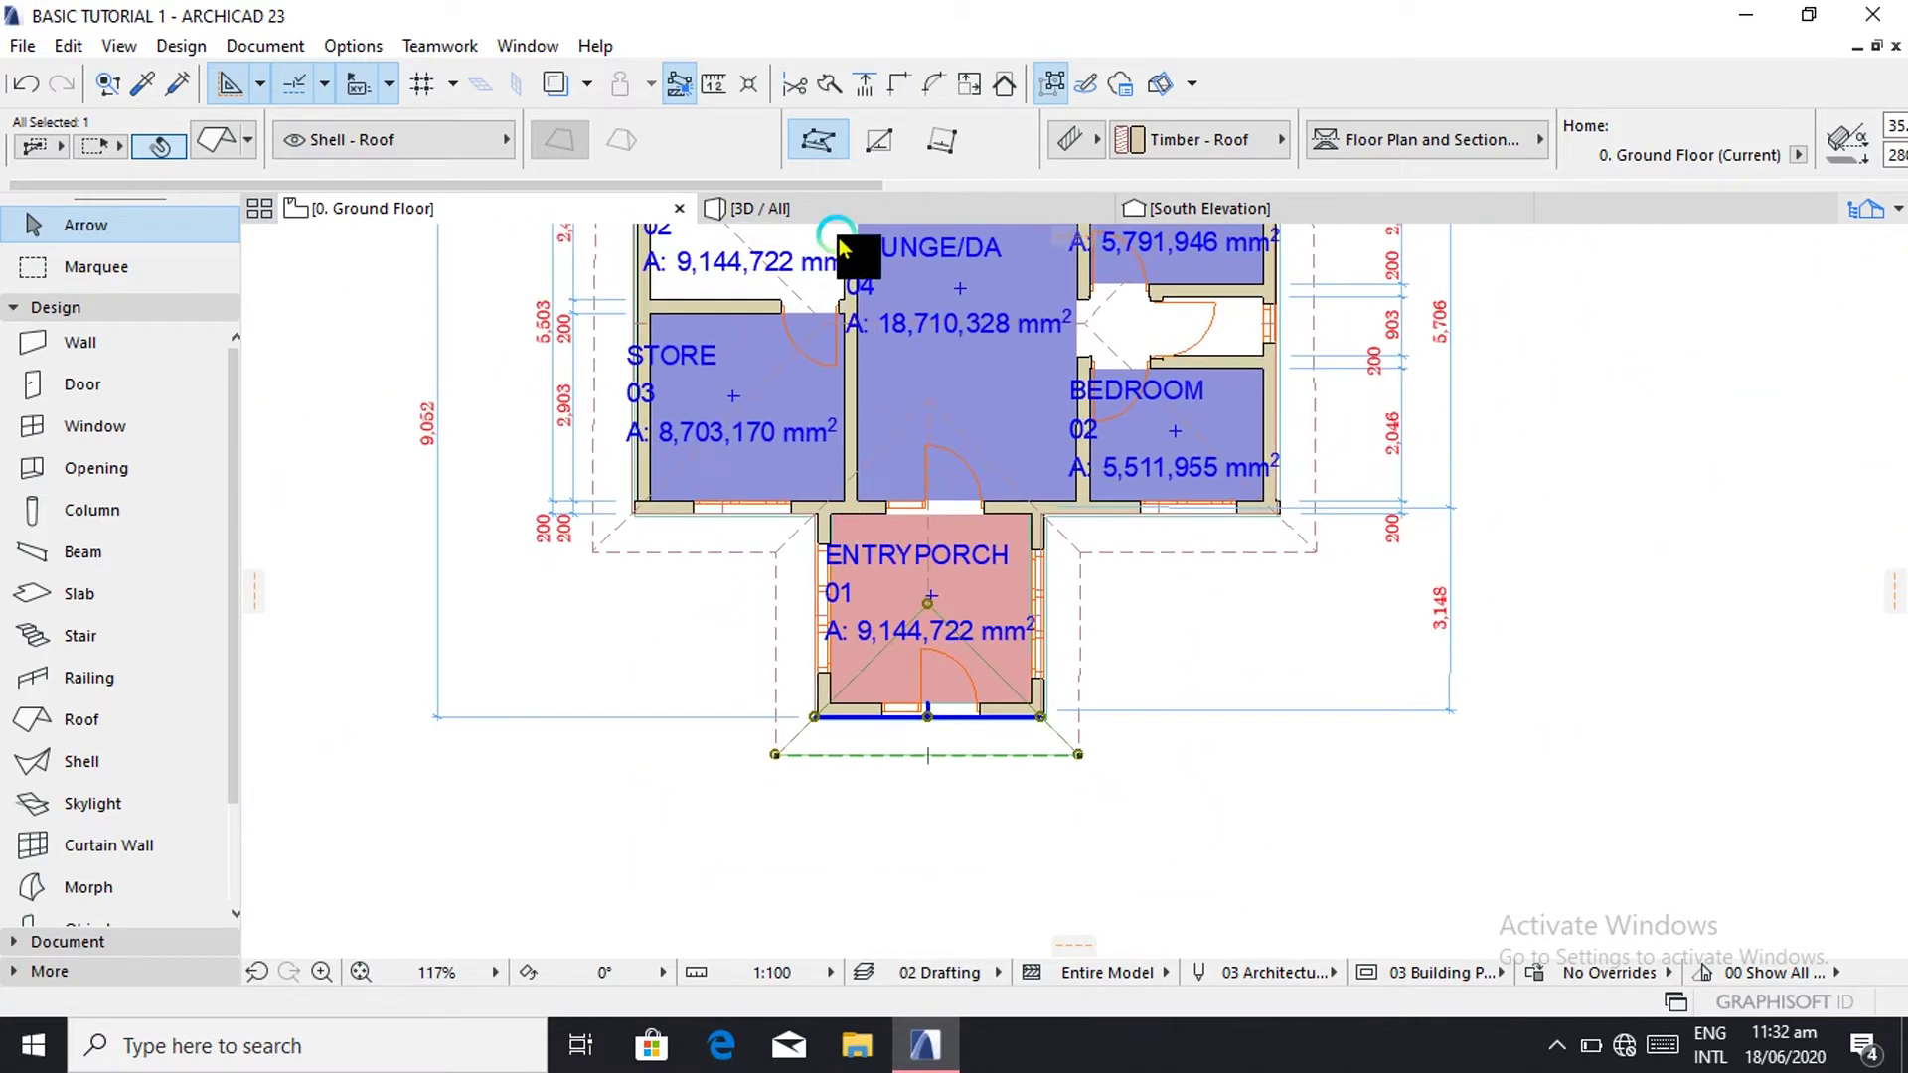
{"action": "left_click", "coordinate": [851, 206]}
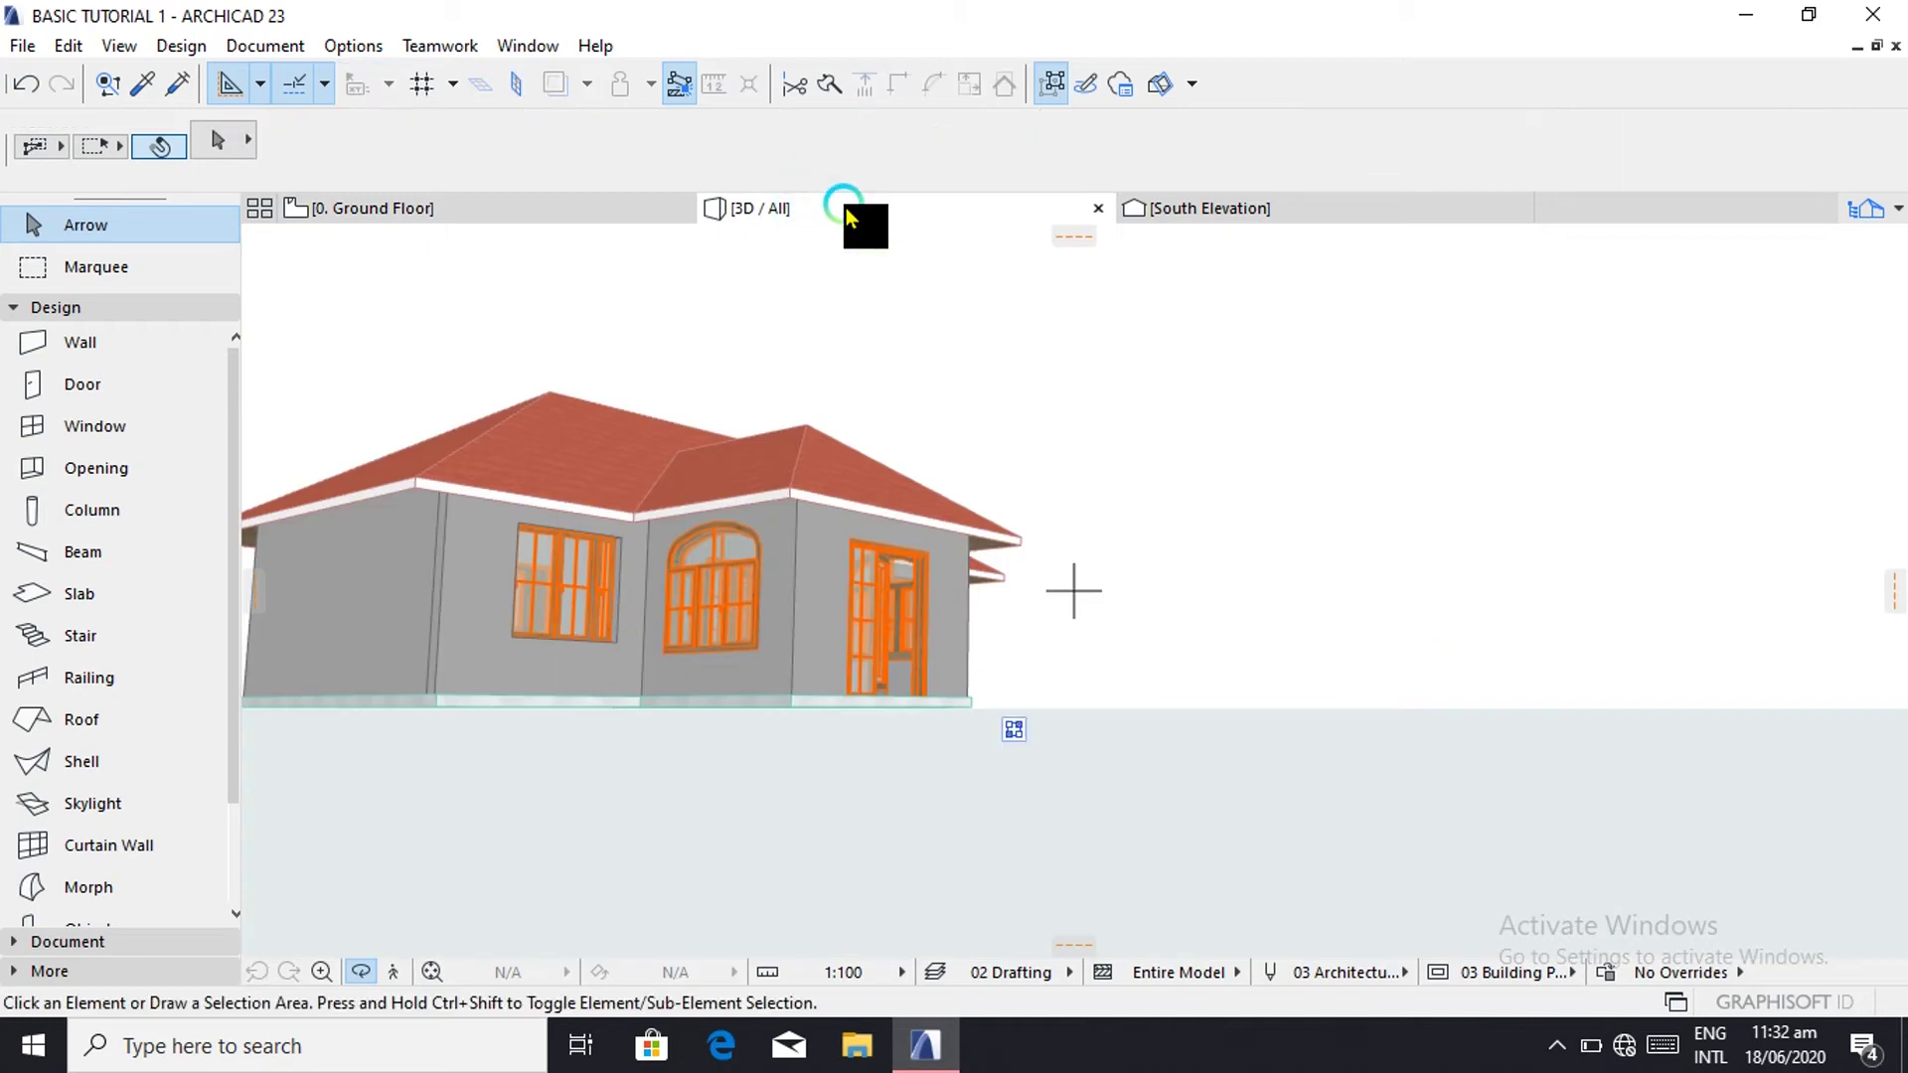
{"action": "left_click", "coordinate": [524, 206]}
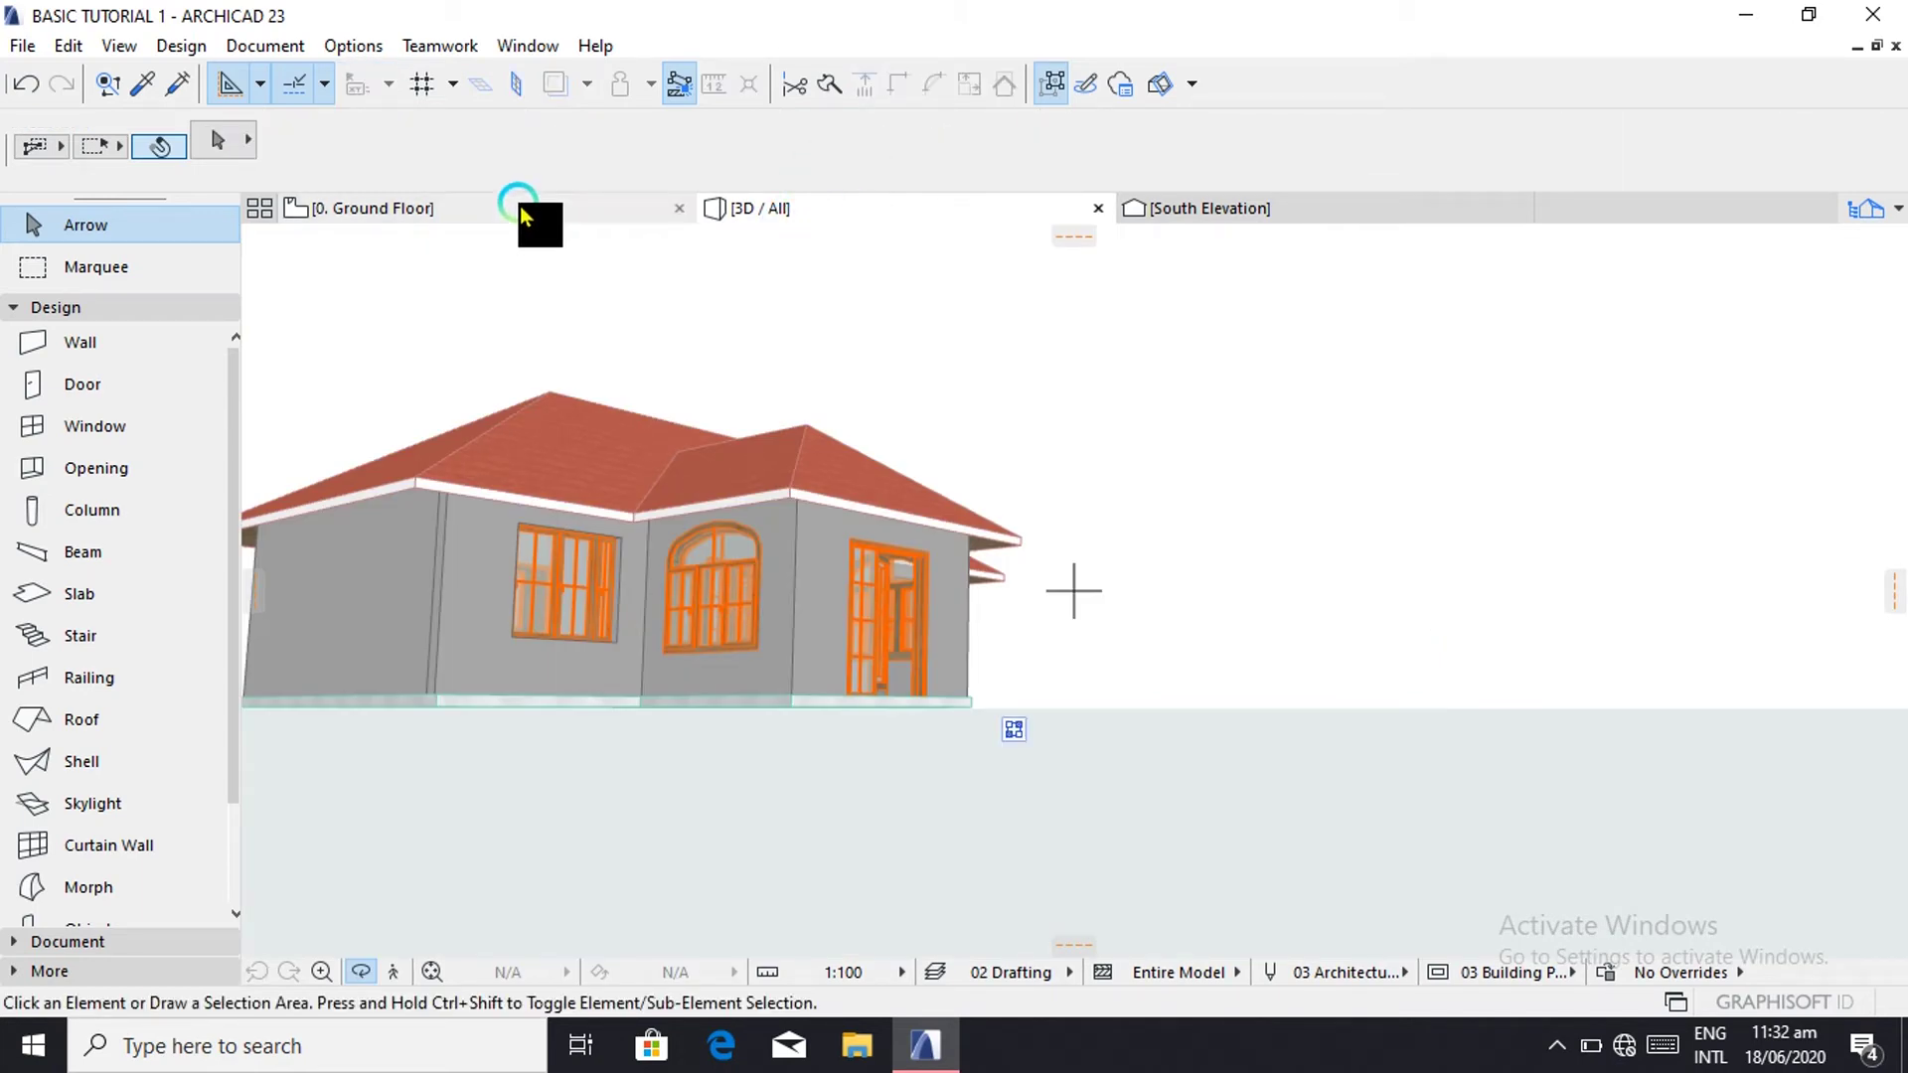
Step: Try to move the front roof plane's apex node to the midpoint of the entry porch's front wall line
{"action": "left_click", "coordinate": [864, 619]}
{"action": "scroll", "coordinate": [864, 619], "scroll_direction": "up", "scroll_amount": 4}
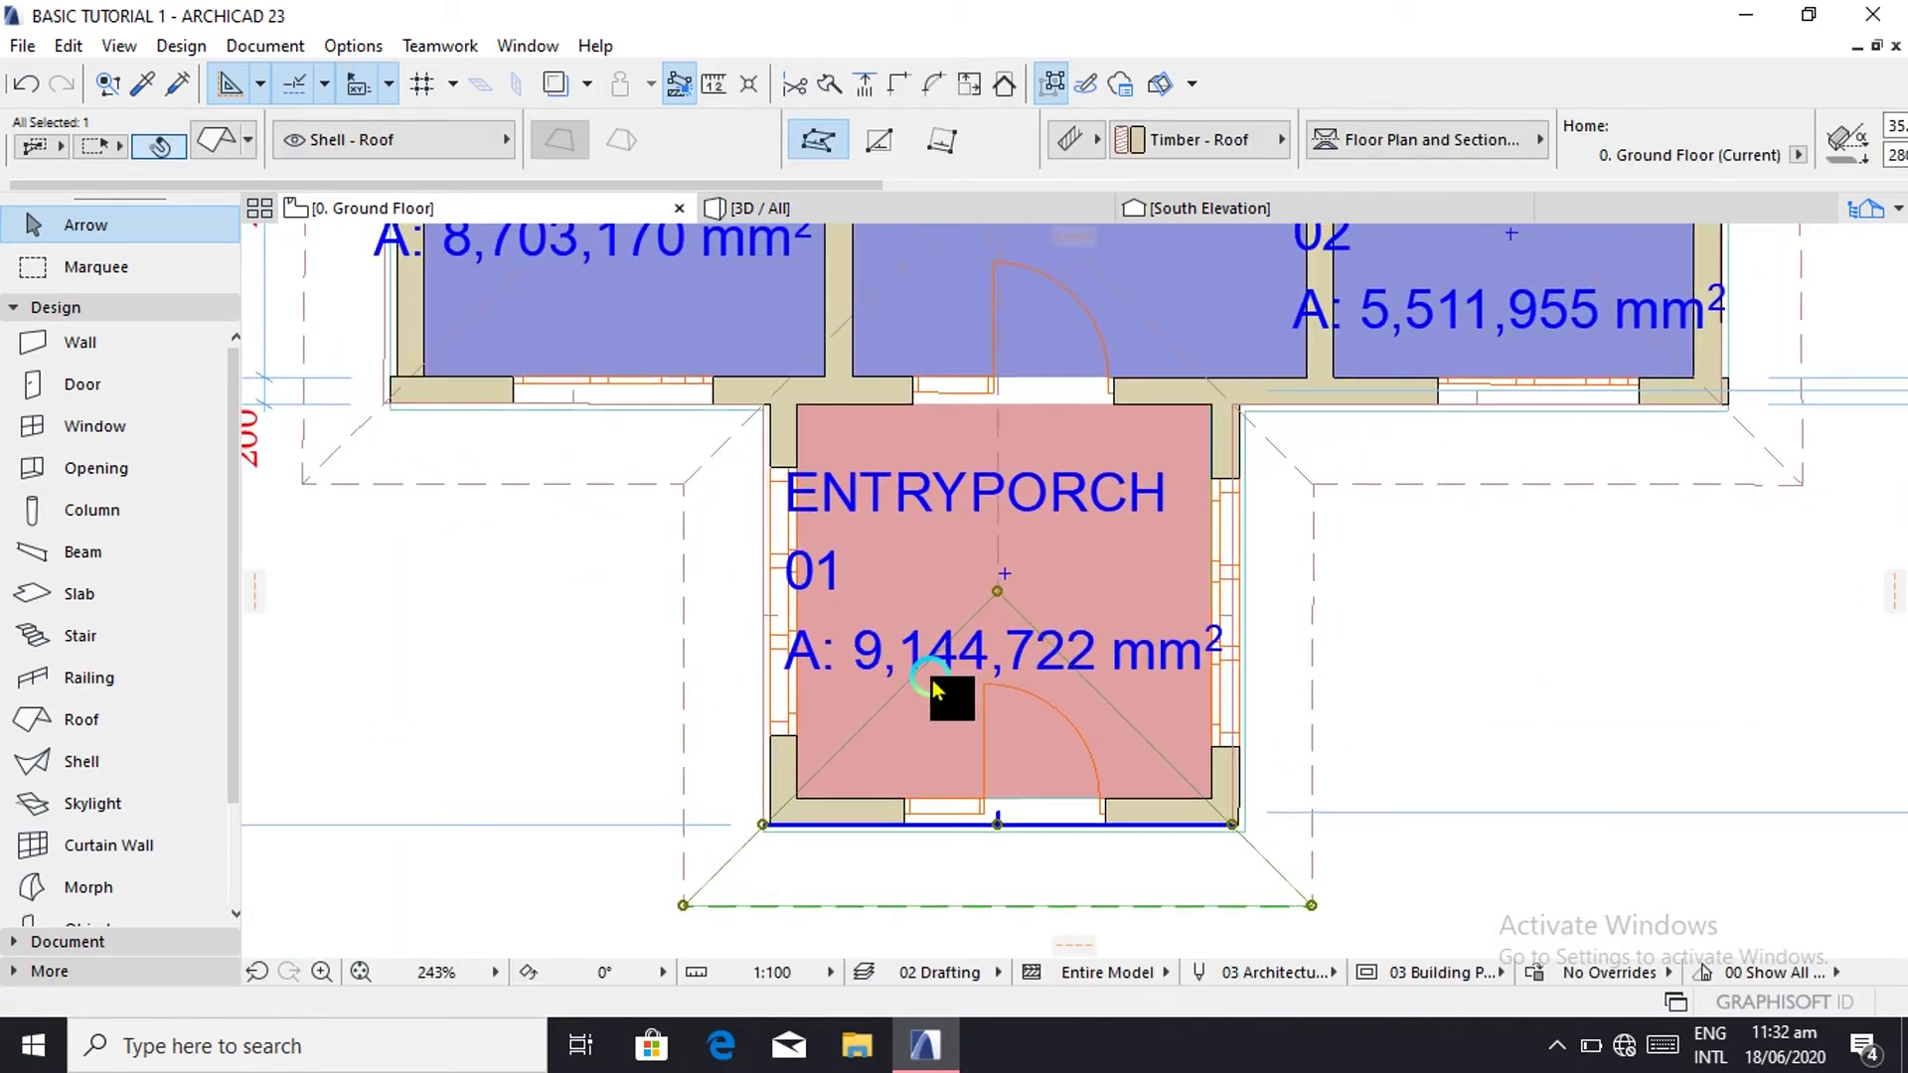
{"action": "left_click", "coordinate": [998, 593]}
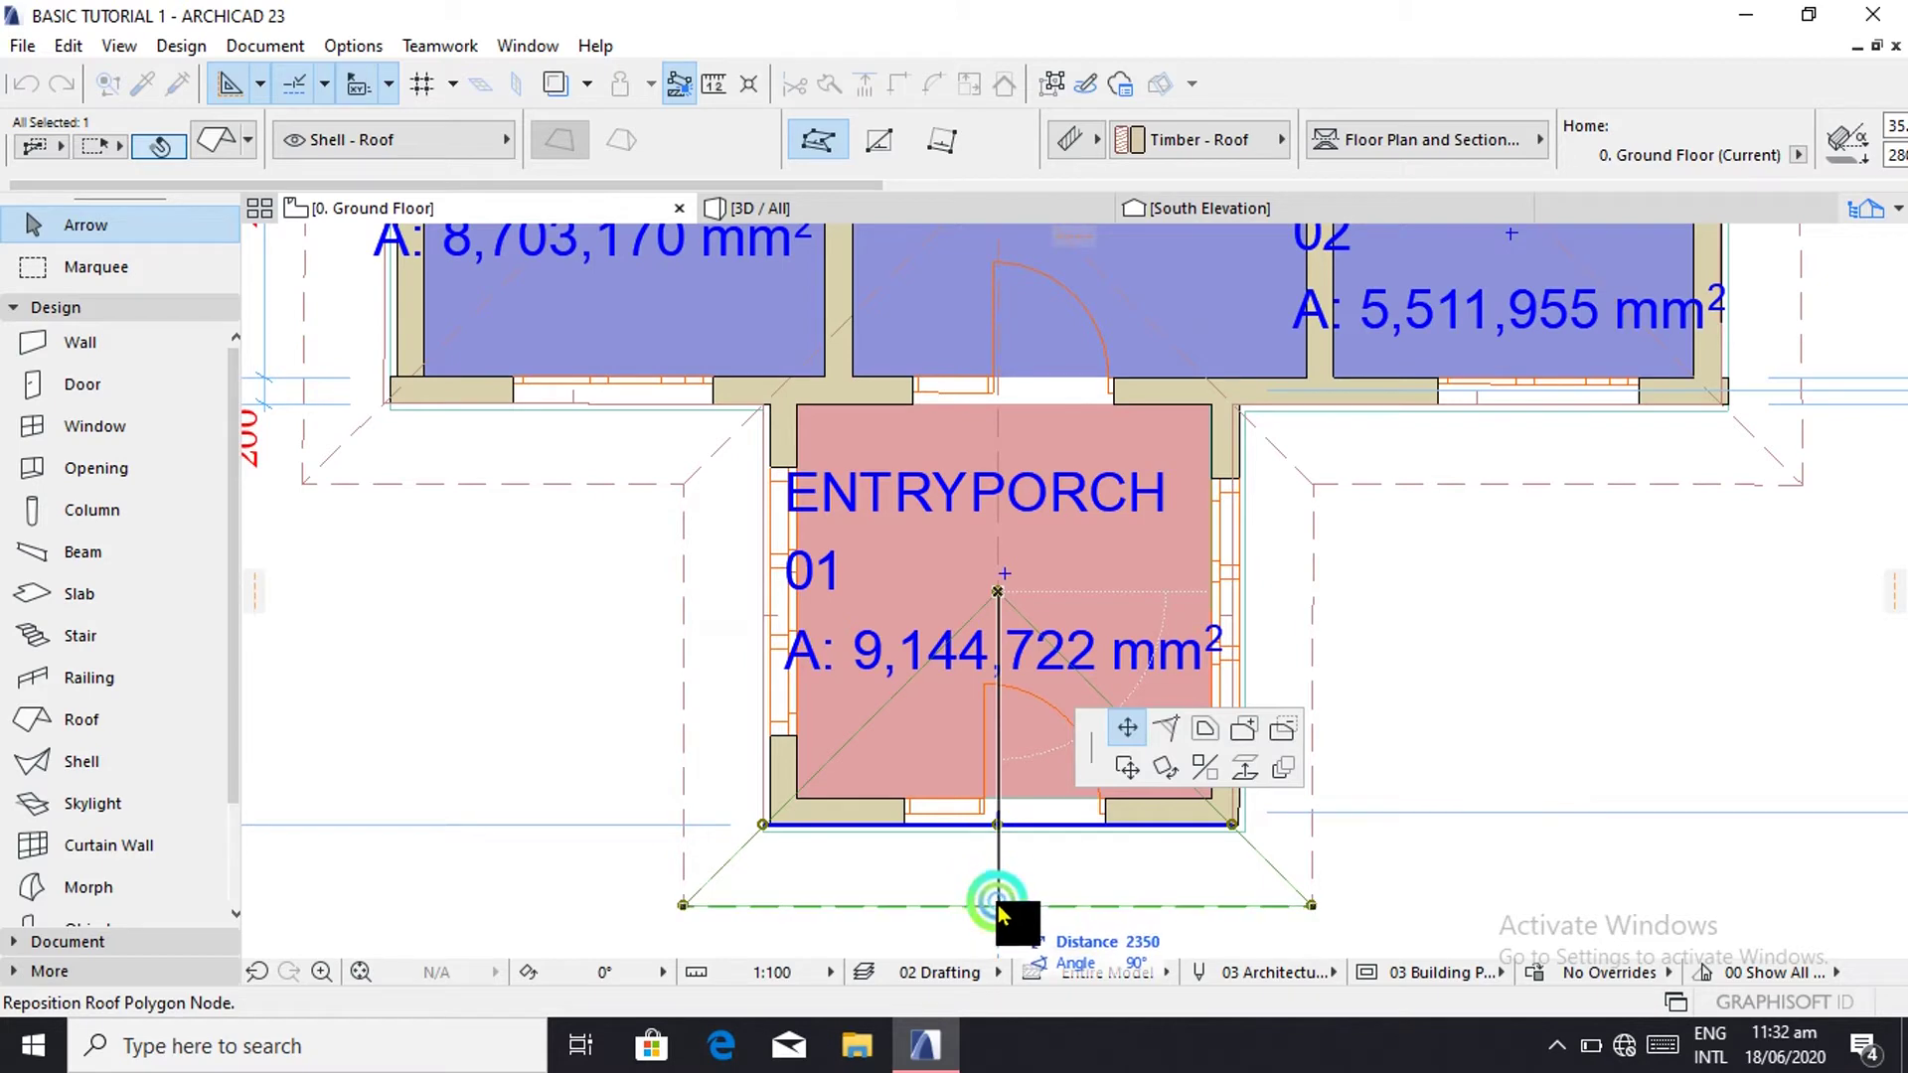
{"action": "left_click", "coordinate": [998, 827]}
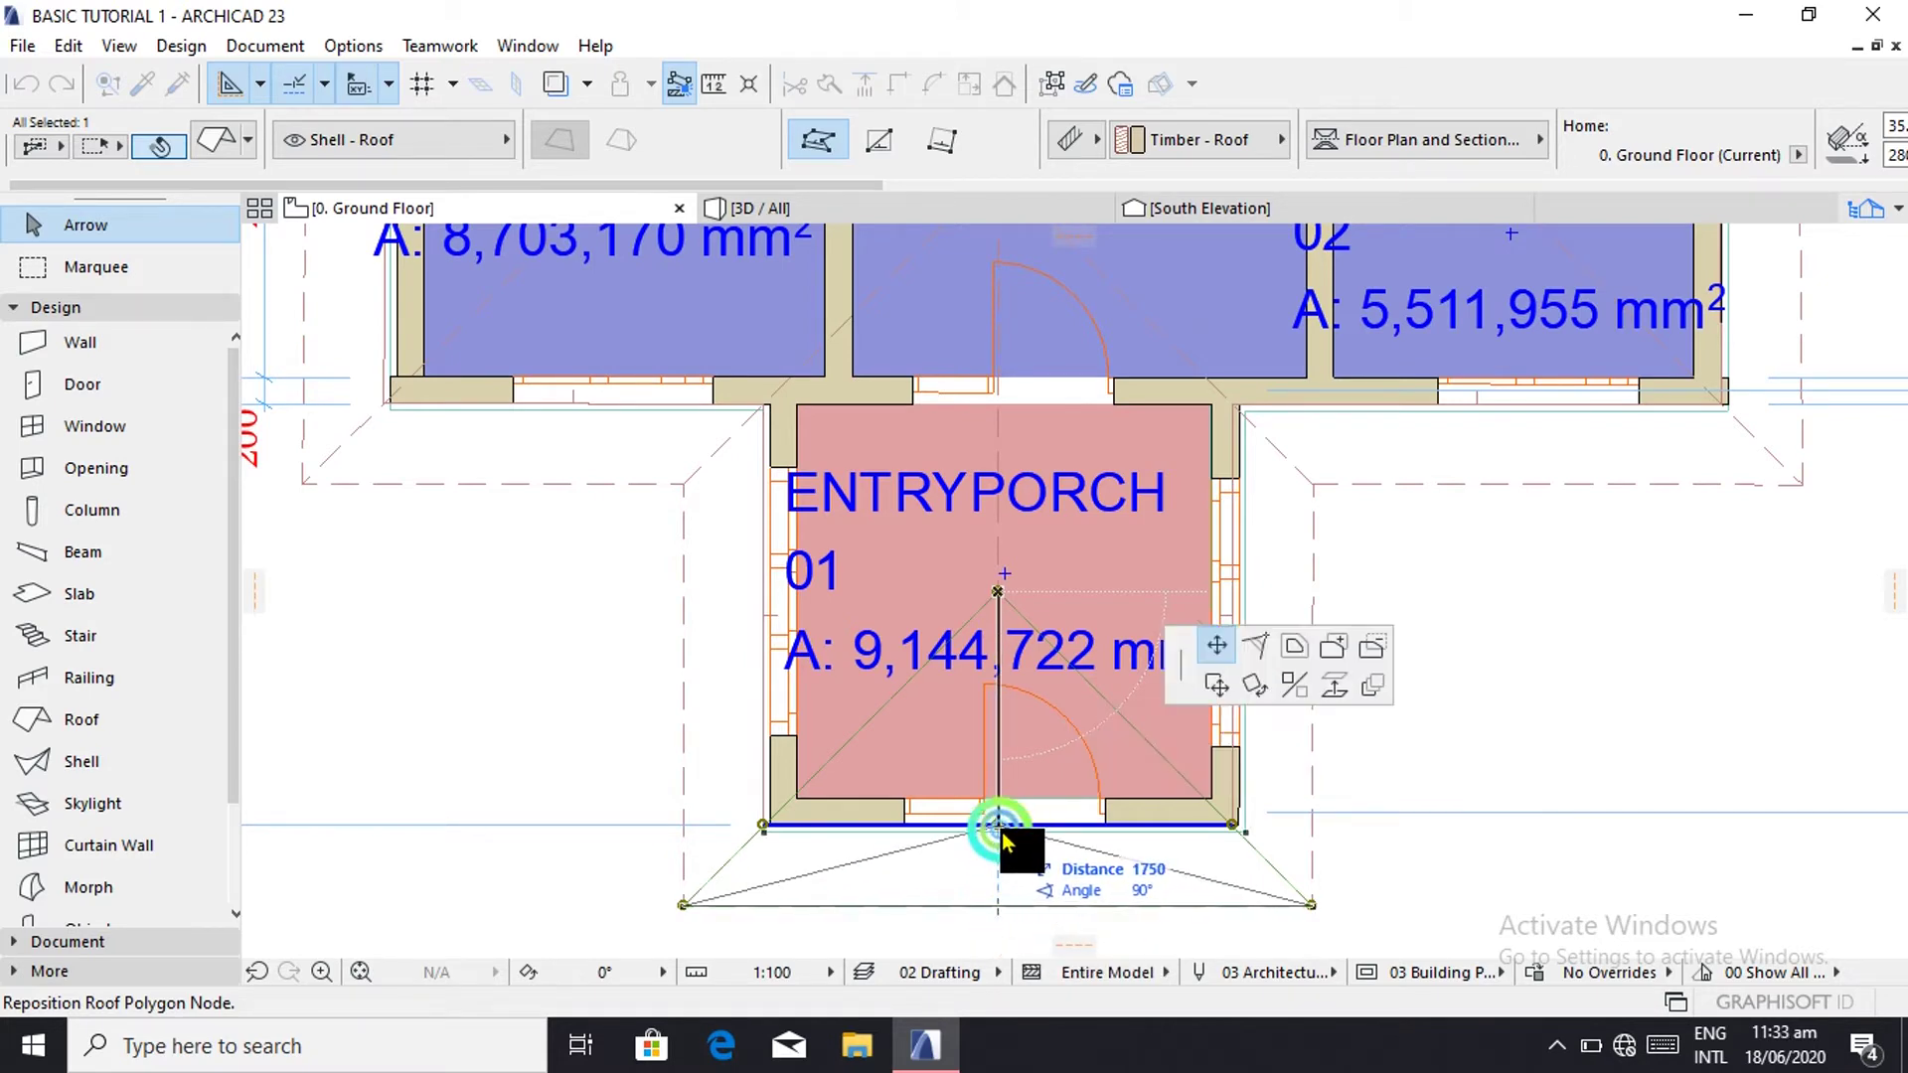
Step: Try to move the front roof plane's two eave corner nodes up to the level of the porch's front wall line
{"action": "left_click", "coordinate": [684, 904]}
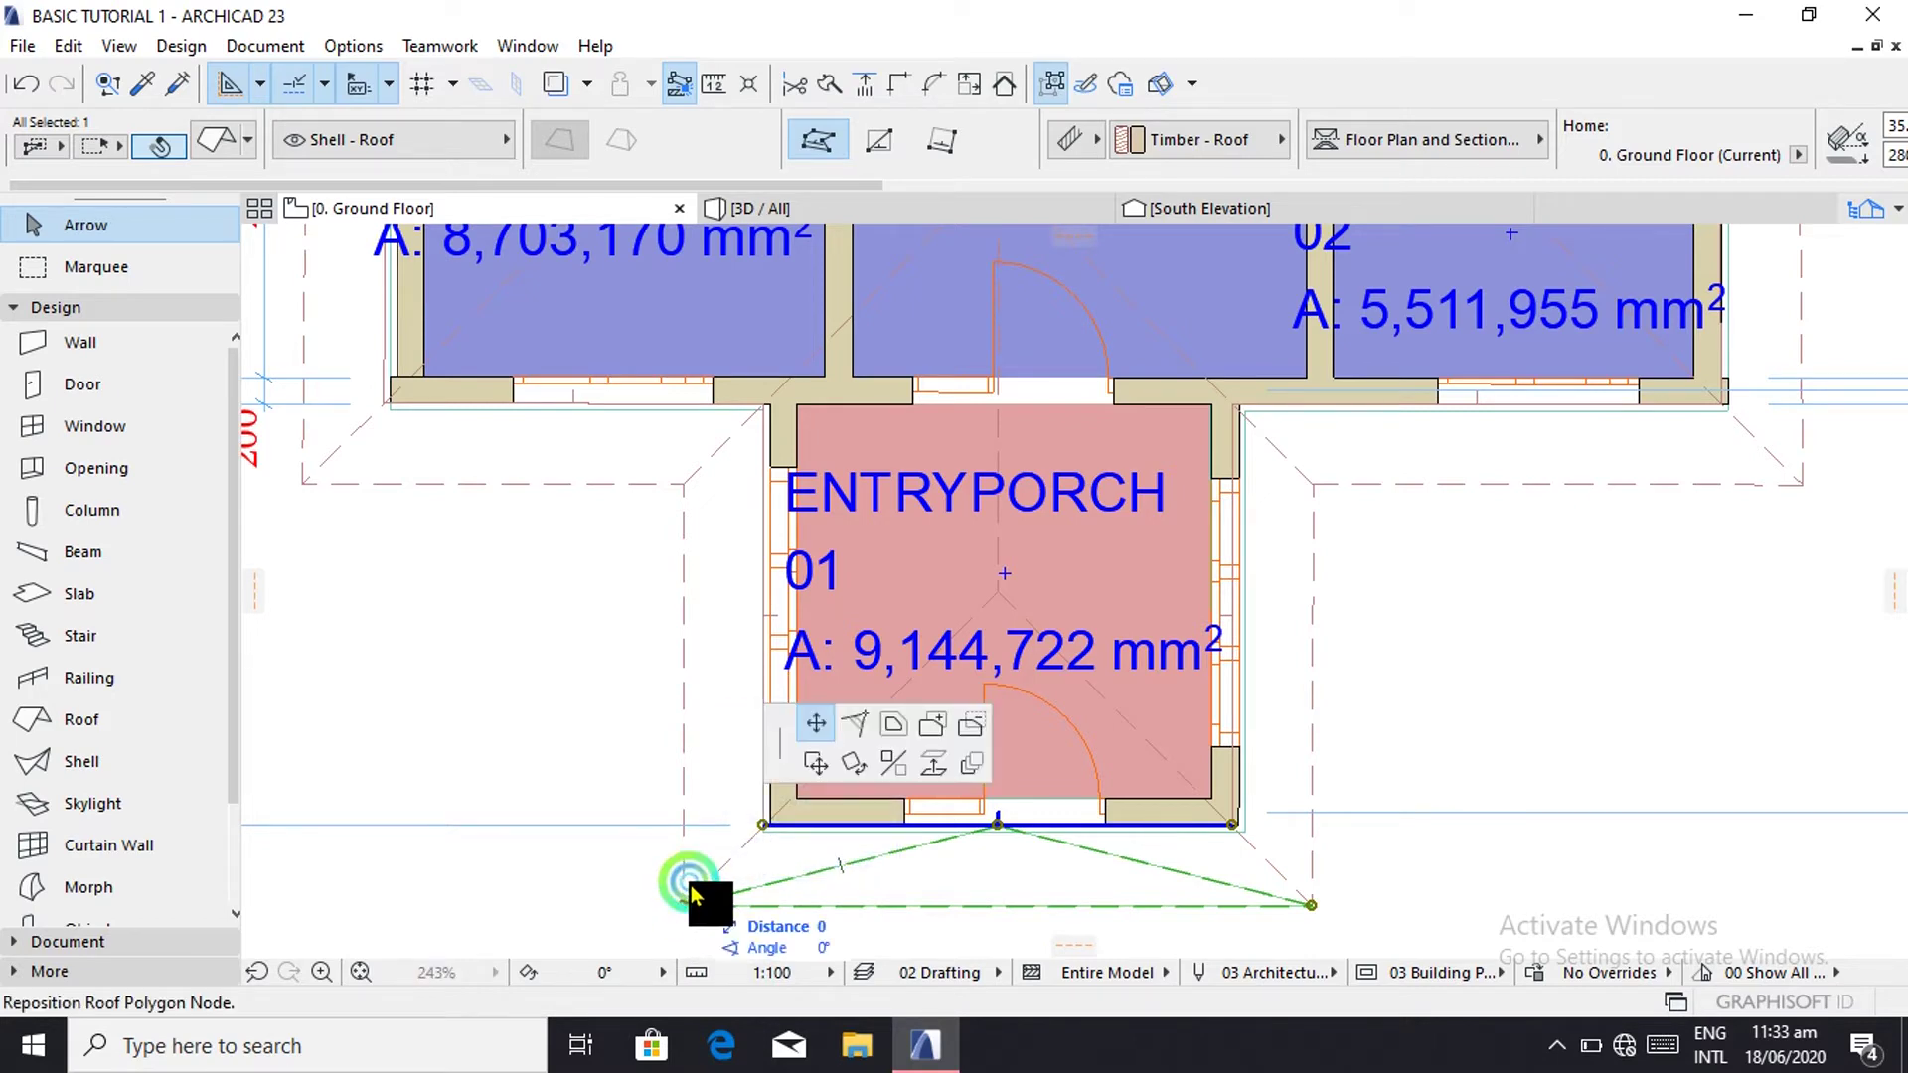
{"action": "left_click", "coordinate": [688, 831]}
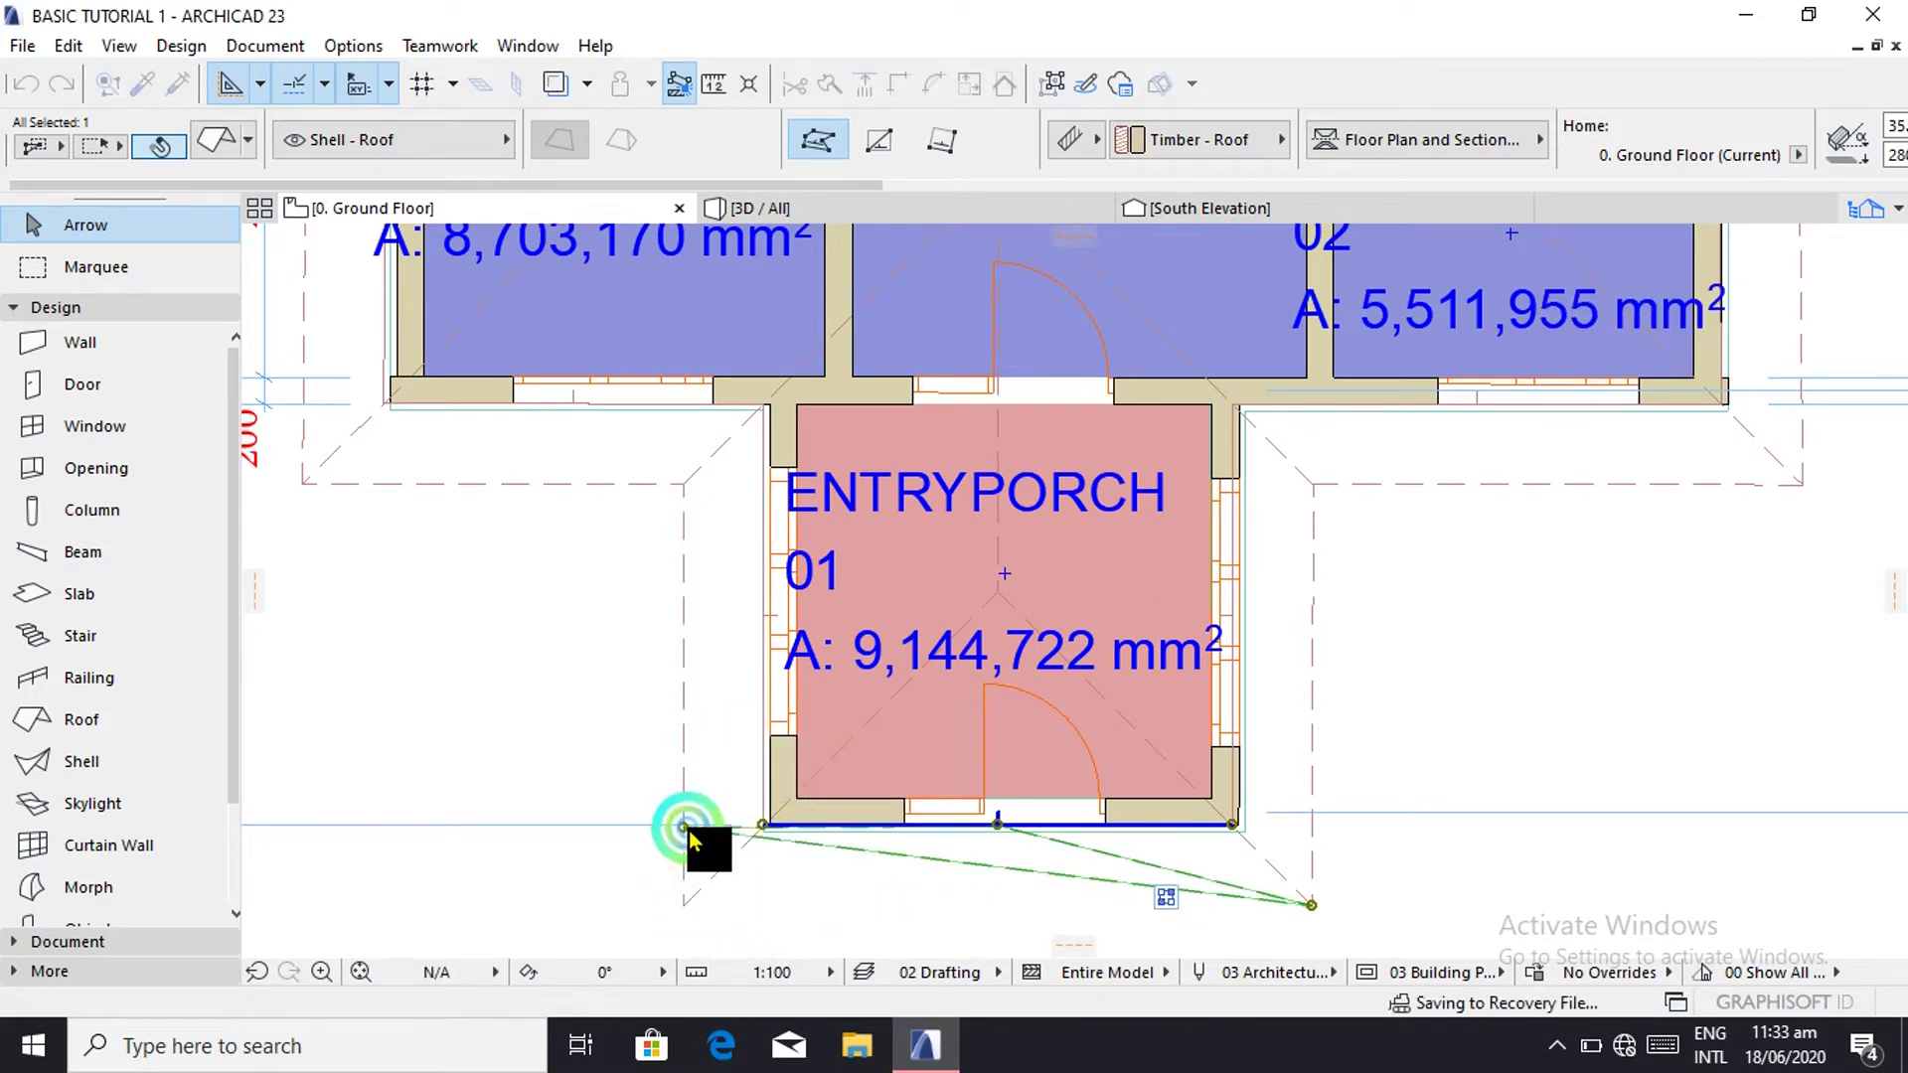
{"action": "left_click", "coordinate": [688, 830]}
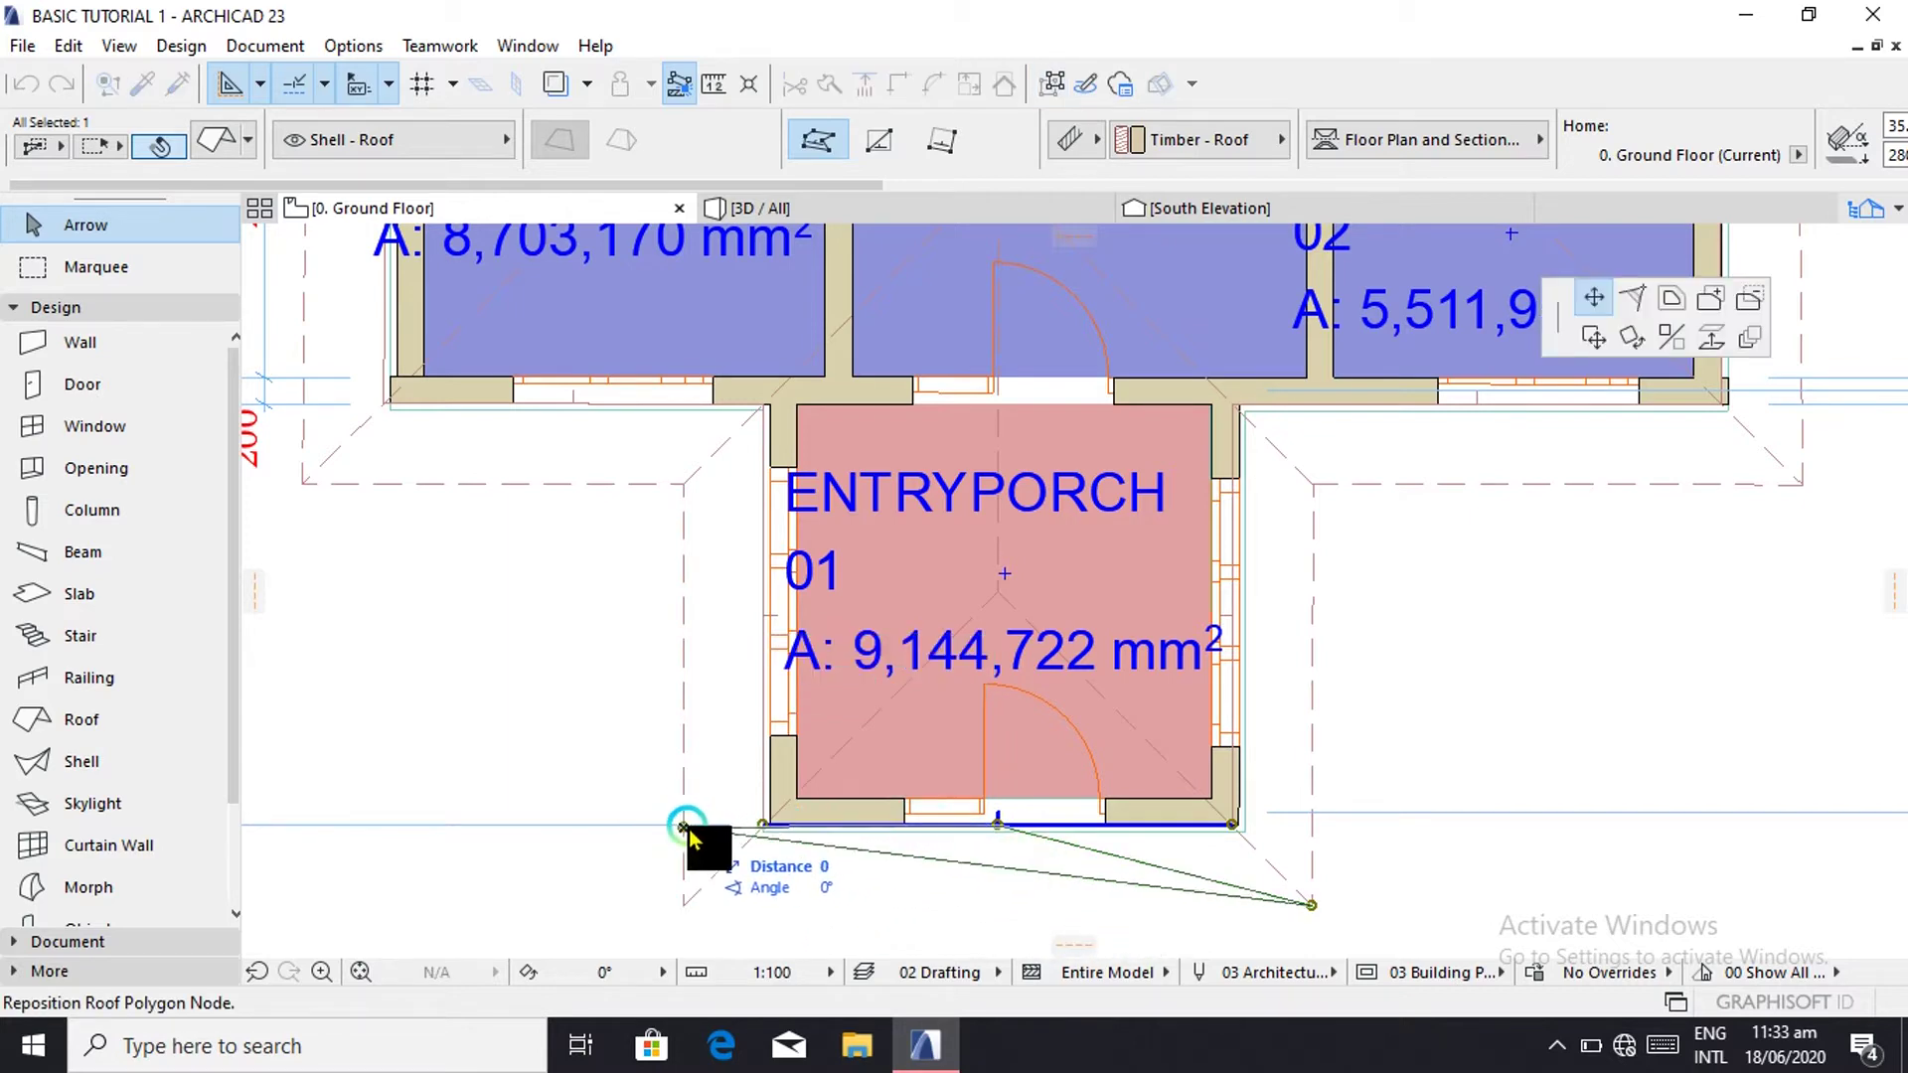
{"action": "left_click", "coordinate": [684, 828]}
{"action": "left_click", "coordinate": [1311, 905]}
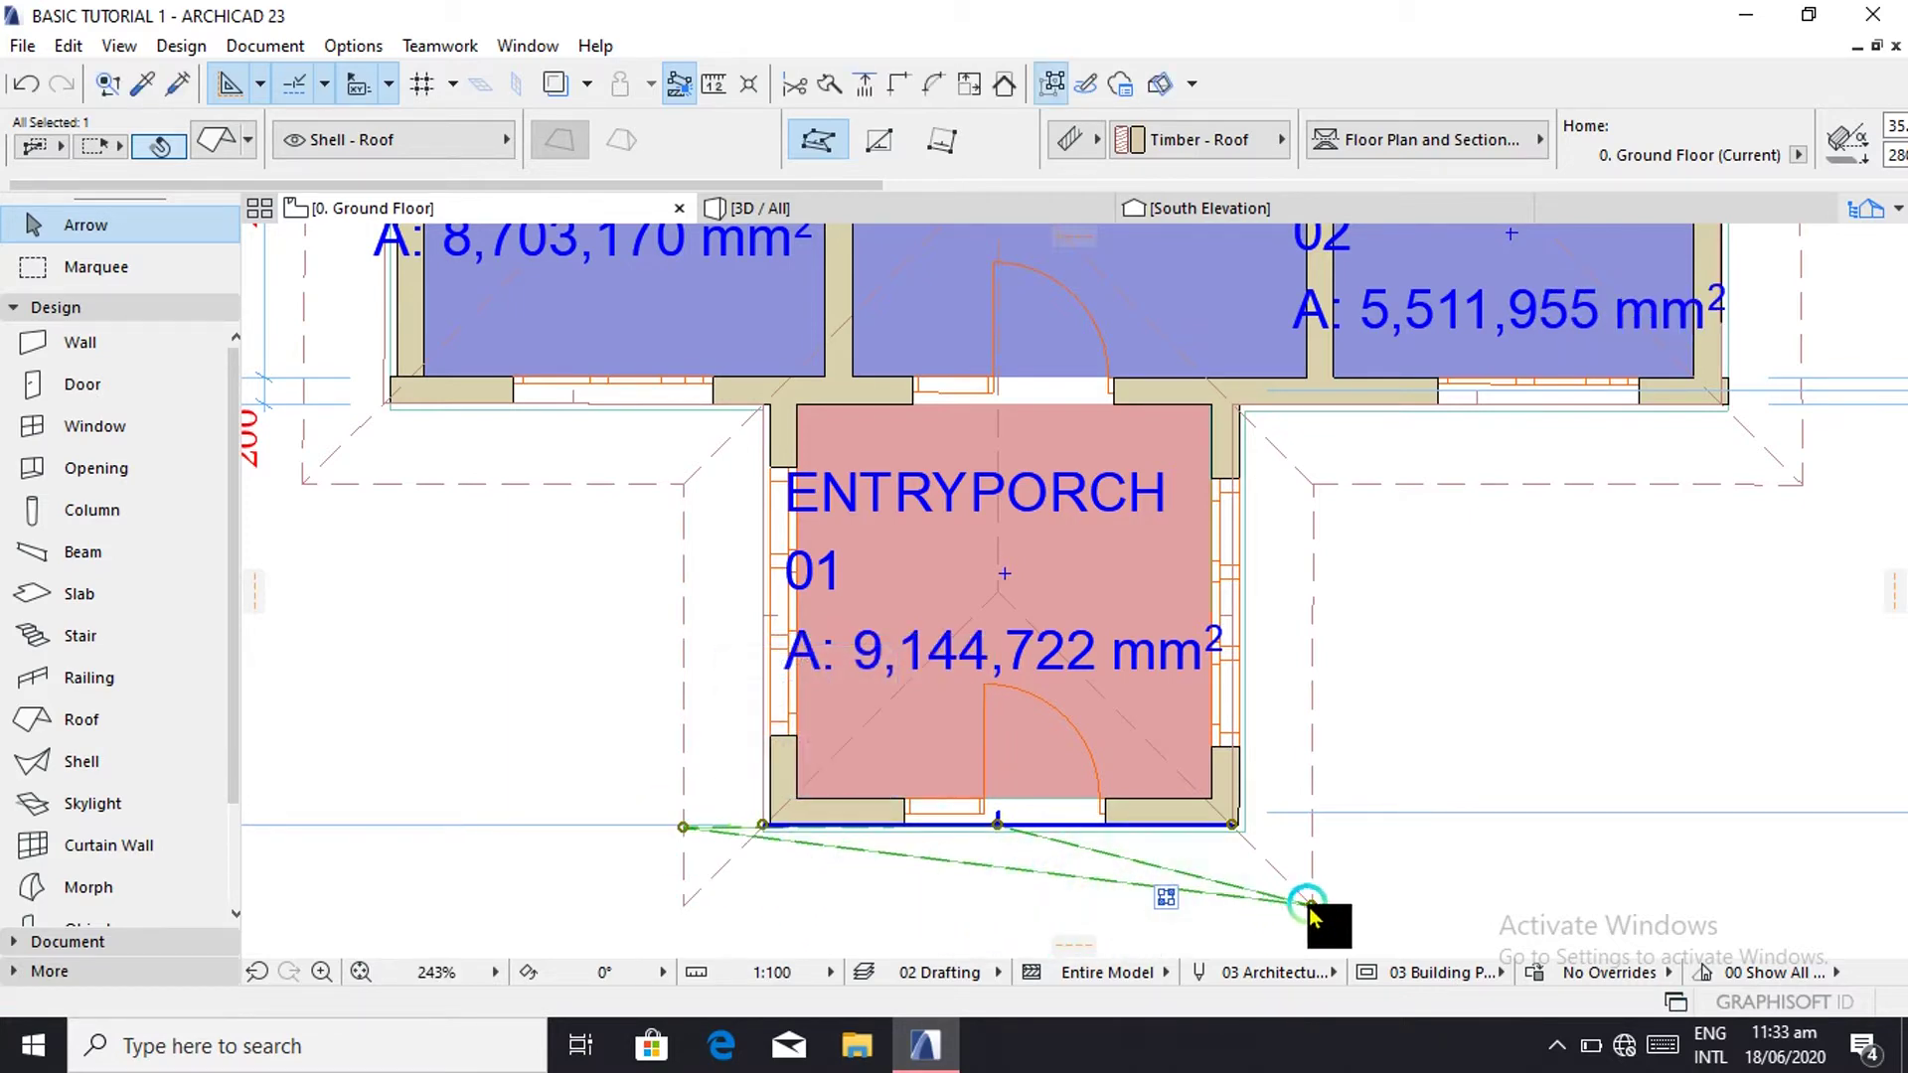
{"action": "left_click", "coordinate": [1314, 819]}
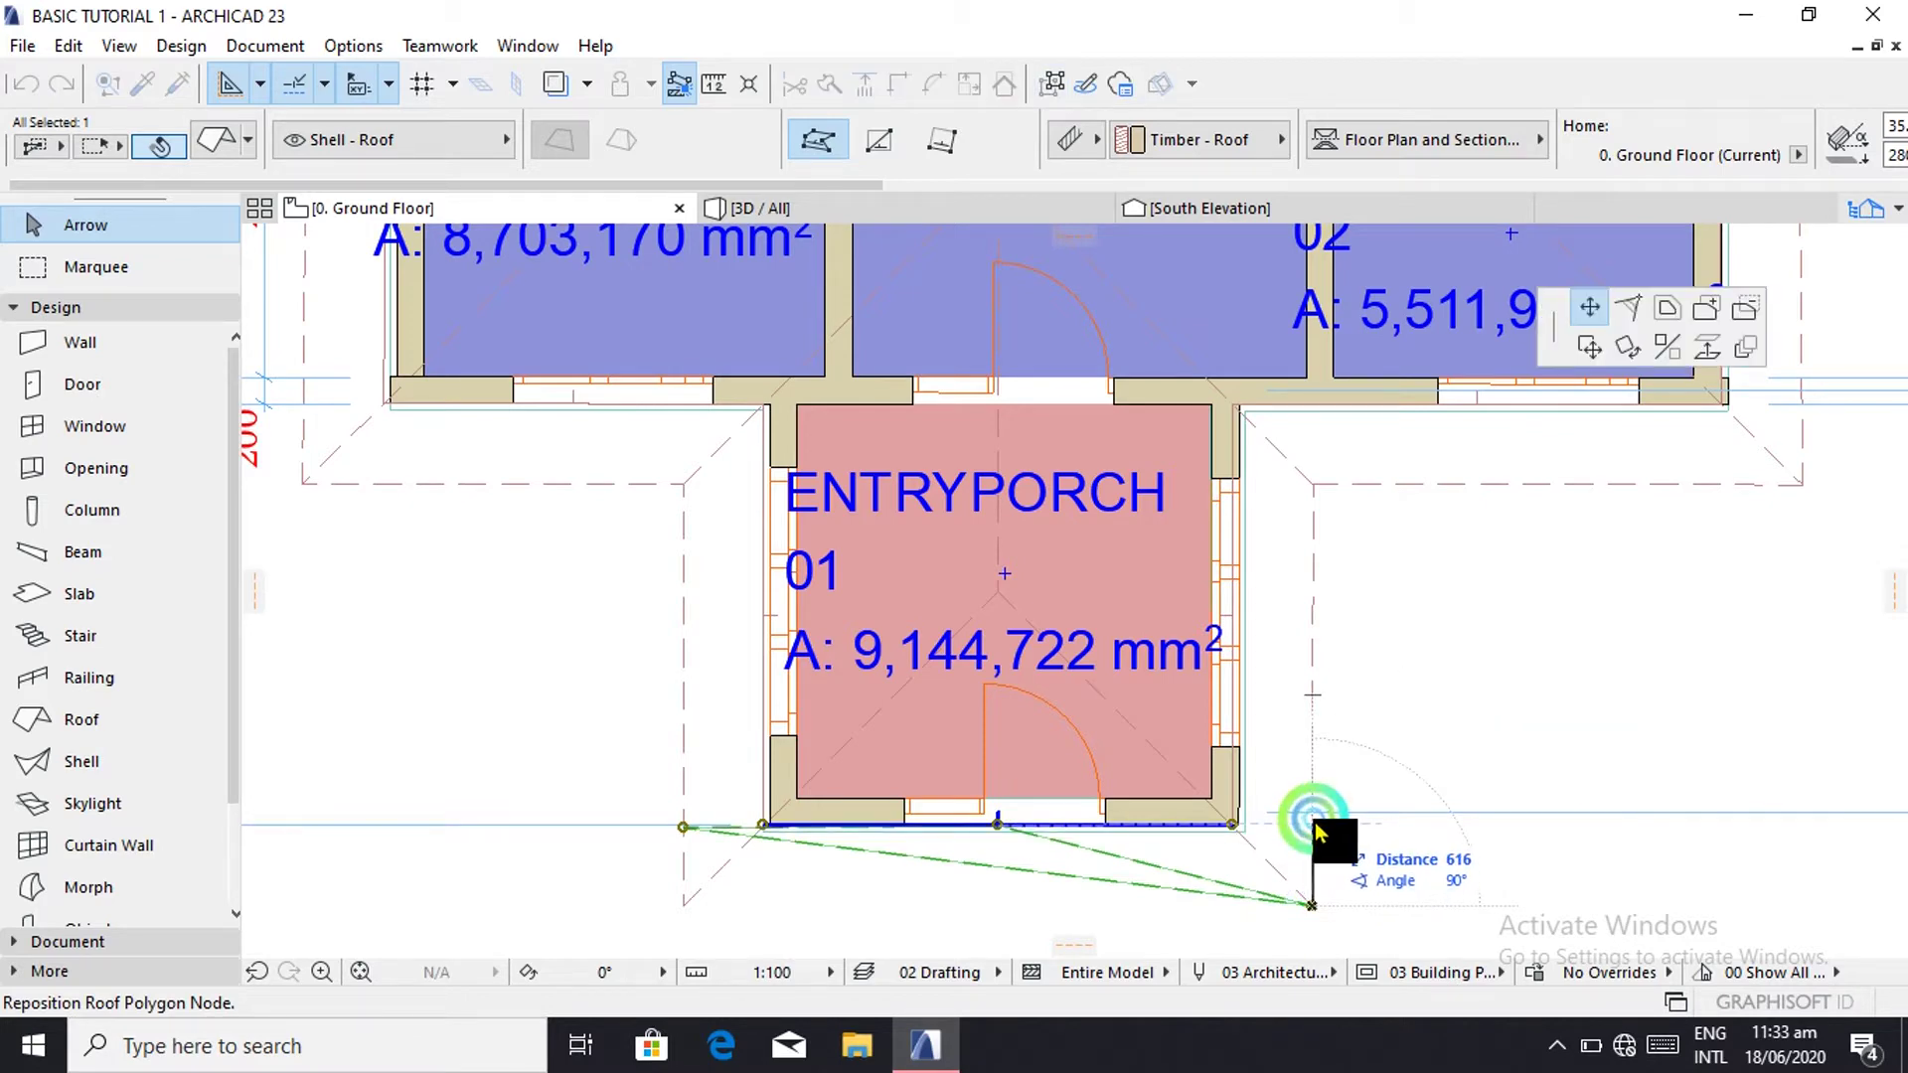
{"action": "left_click", "coordinate": [1314, 821]}
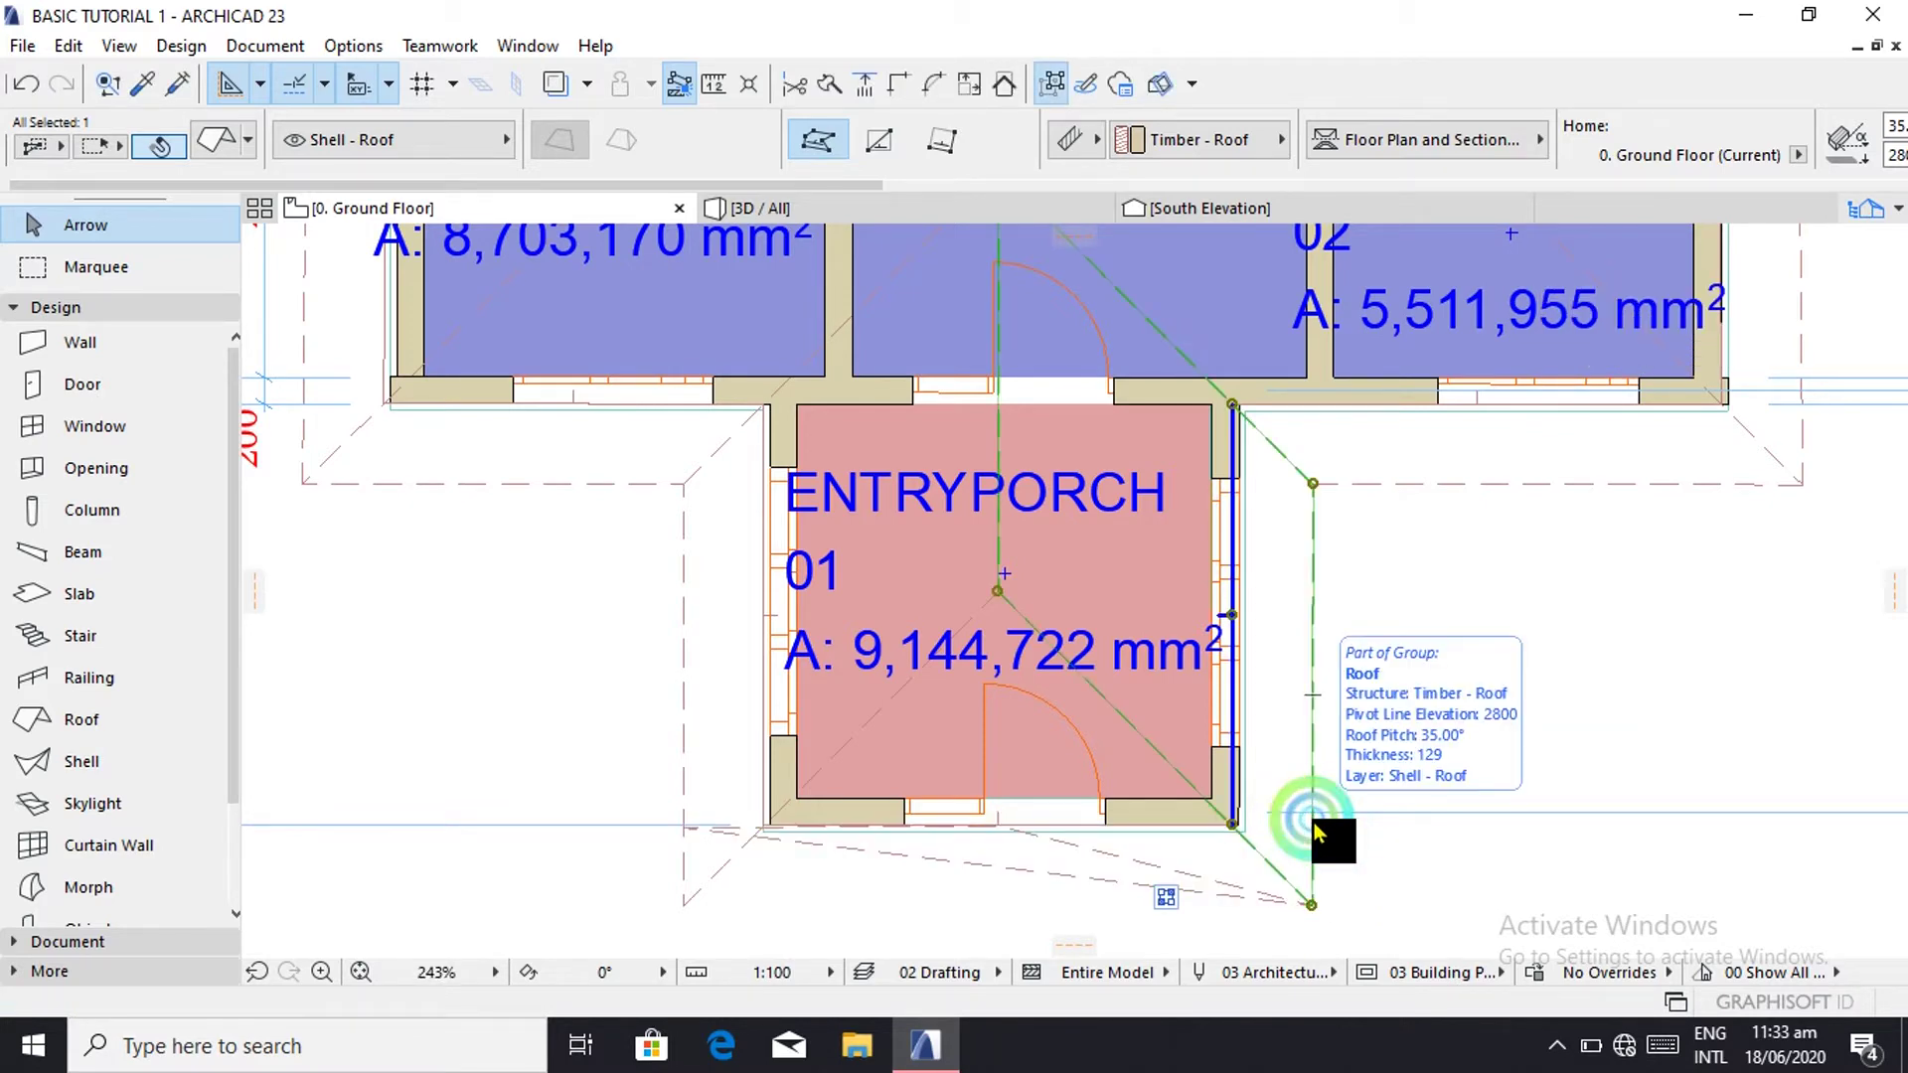
{"action": "left_click", "coordinate": [1239, 832]}
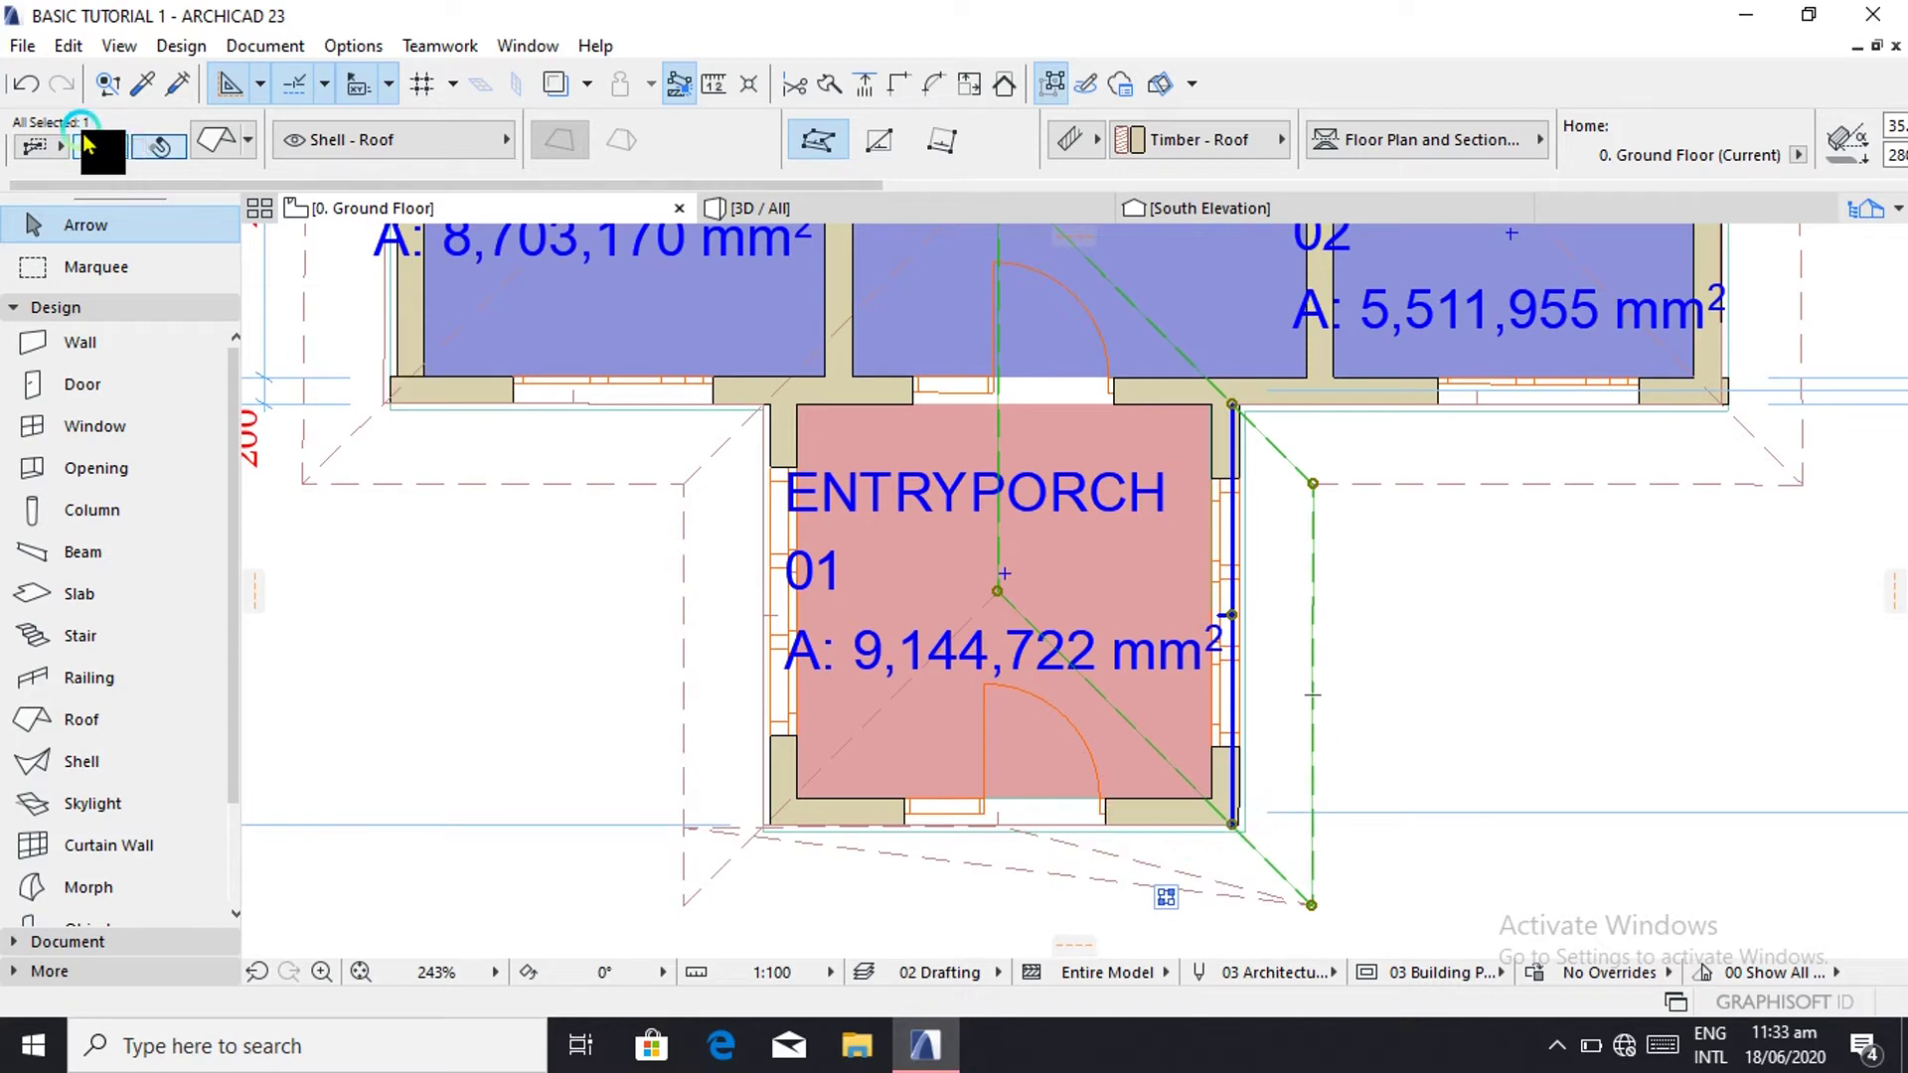
Step: Undo the corner and apex node moves on the front roof plane, check the roof in 3D and return to the Ground Floor plan
{"action": "left_click", "coordinate": [28, 84]}
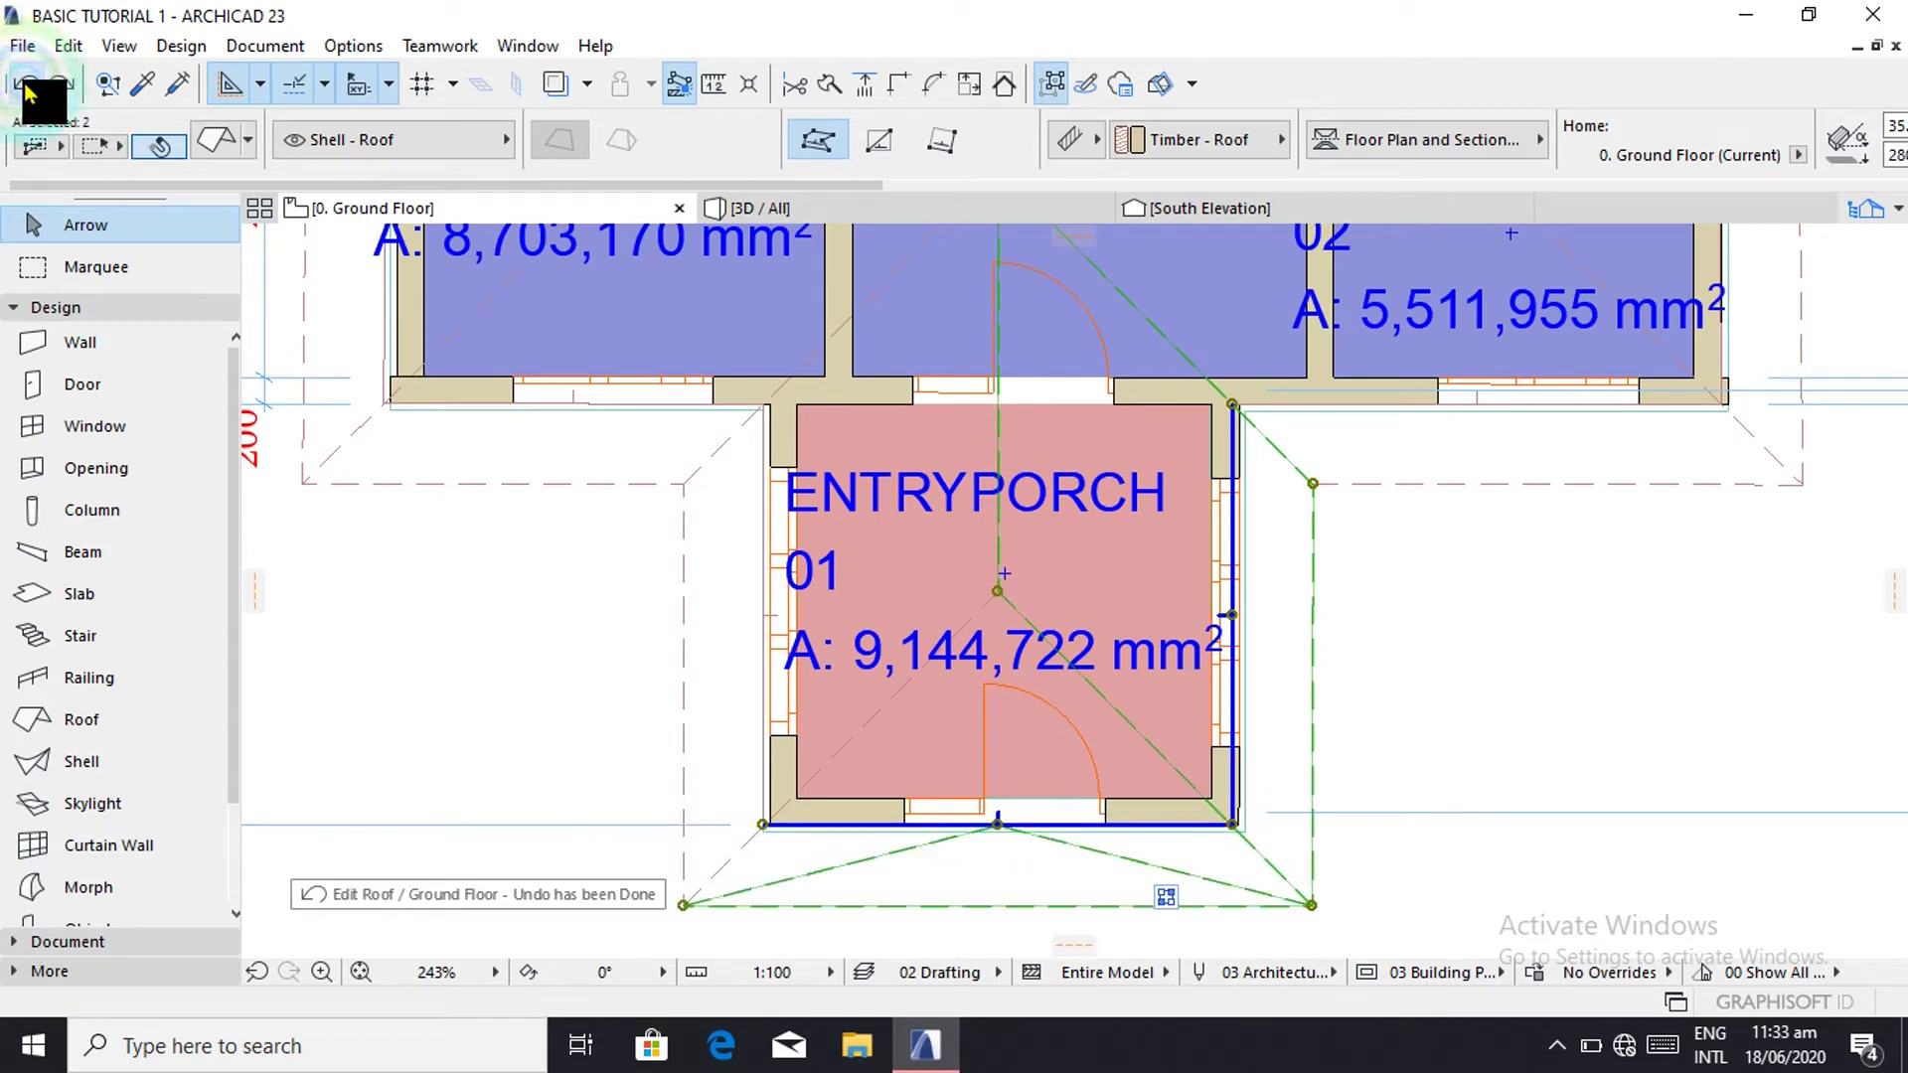
{"action": "left_click", "coordinate": [26, 87]}
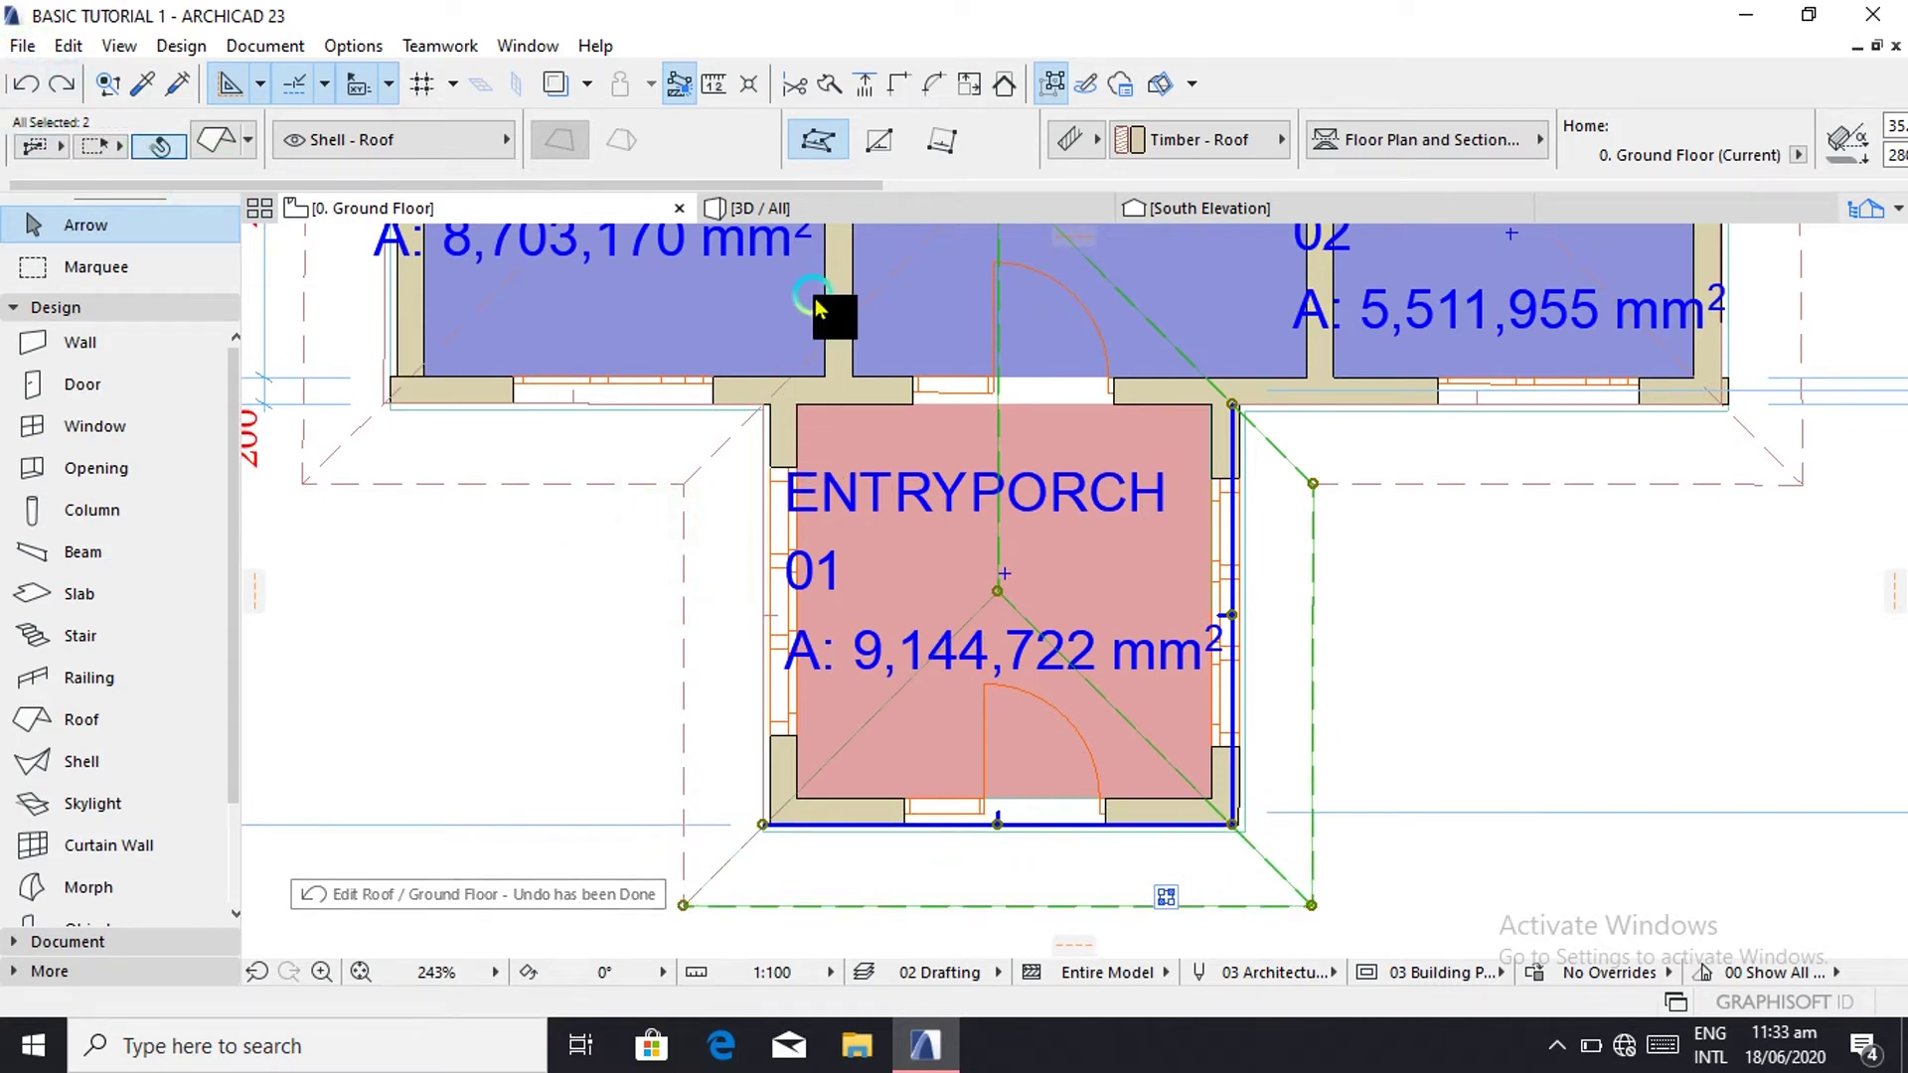
{"action": "left_click", "coordinate": [812, 213]}
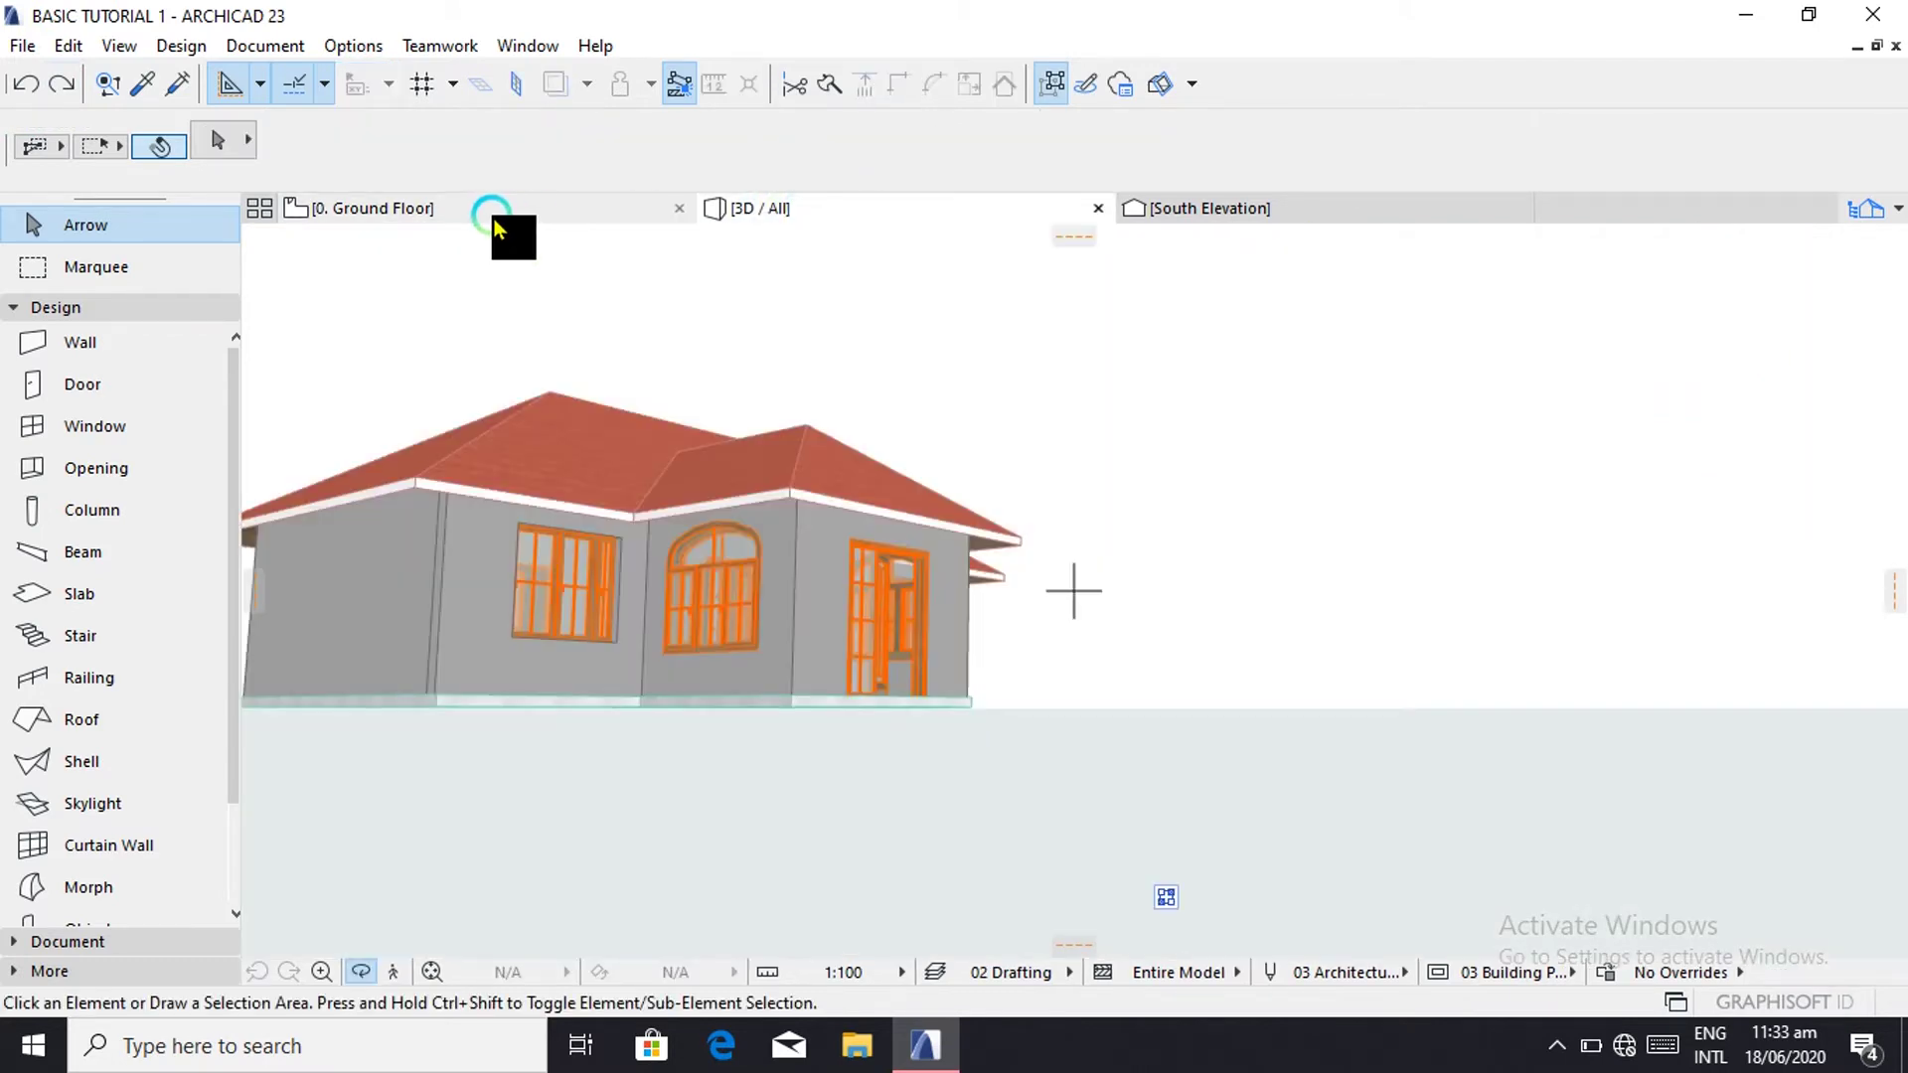
{"action": "left_click", "coordinate": [469, 207]}
Step: Deselect both roof planes at the entry porch, then select only the front plane by its eave line
{"action": "scroll", "coordinate": [1057, 827], "scroll_direction": "up", "scroll_amount": 2}
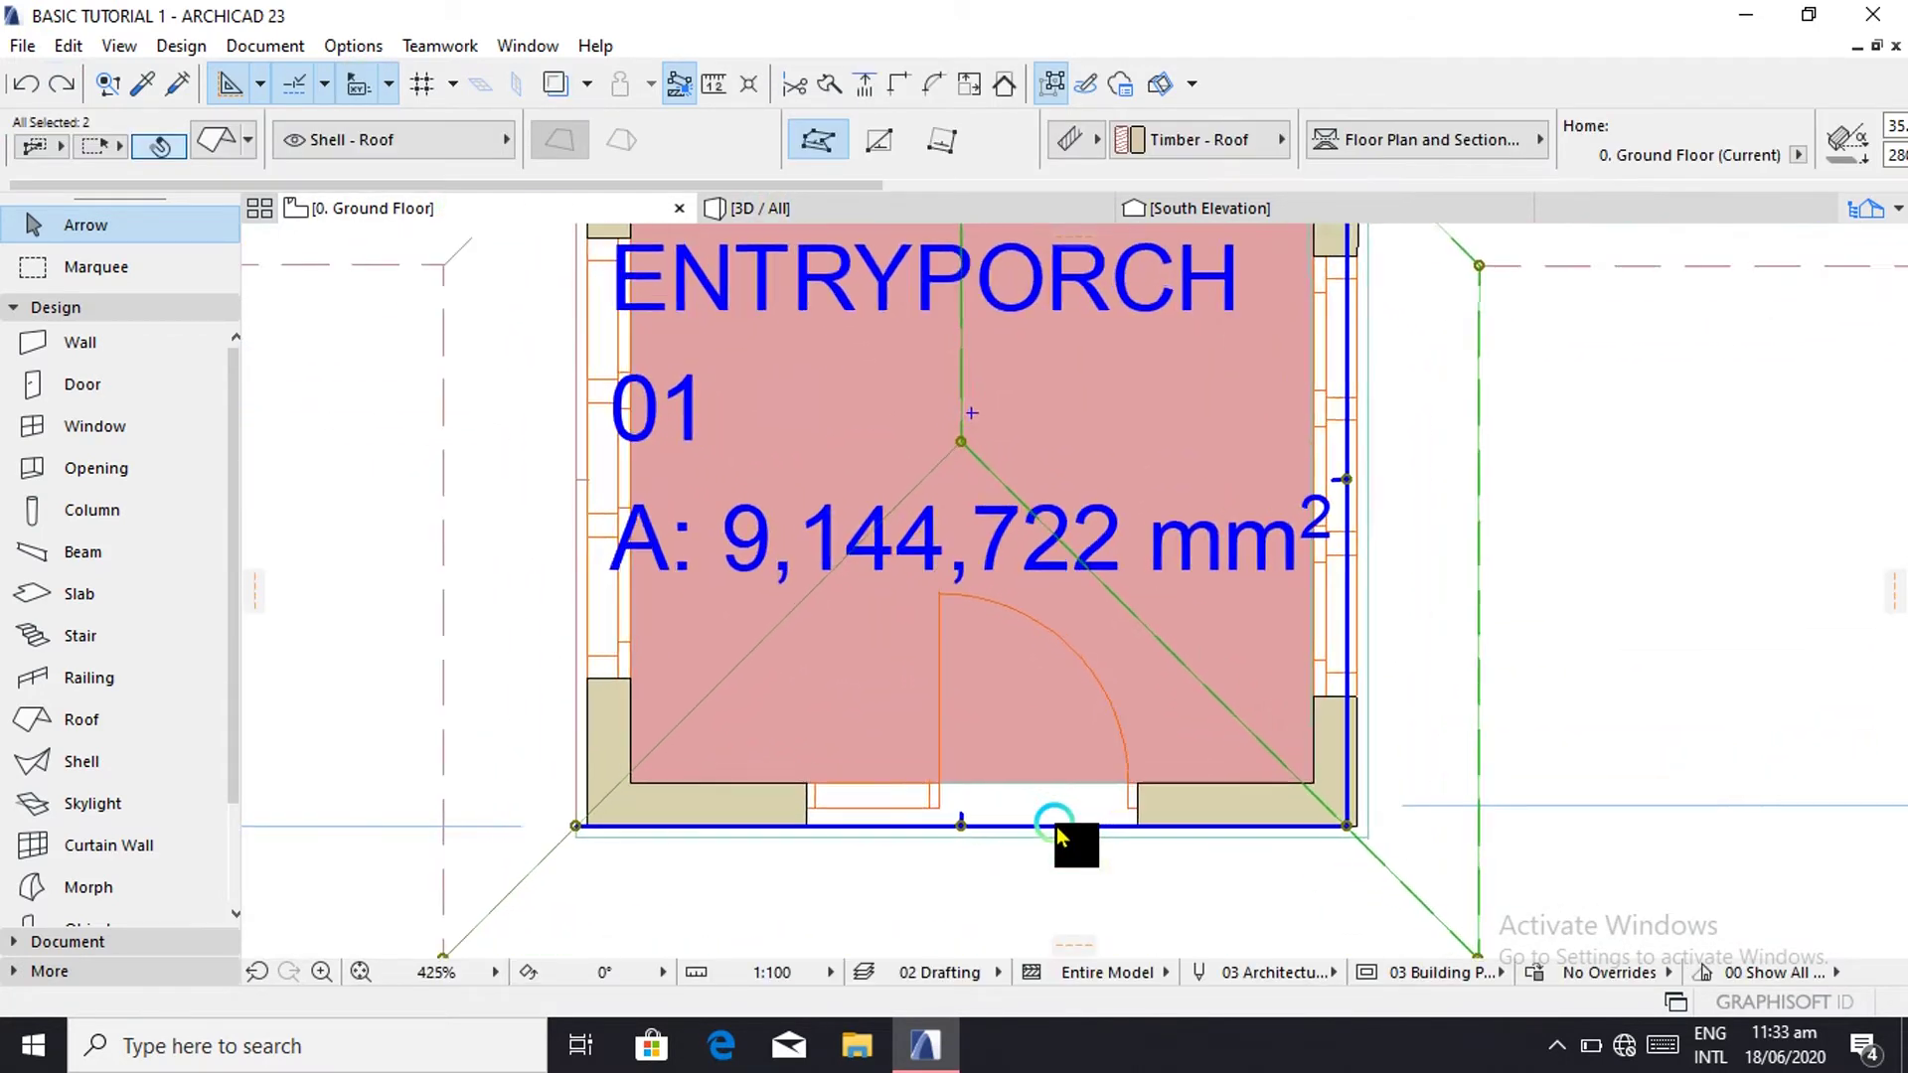
{"action": "scroll", "coordinate": [1056, 833], "scroll_direction": "up", "scroll_amount": 1}
{"action": "scroll", "coordinate": [941, 825], "scroll_direction": "down", "scroll_amount": 4}
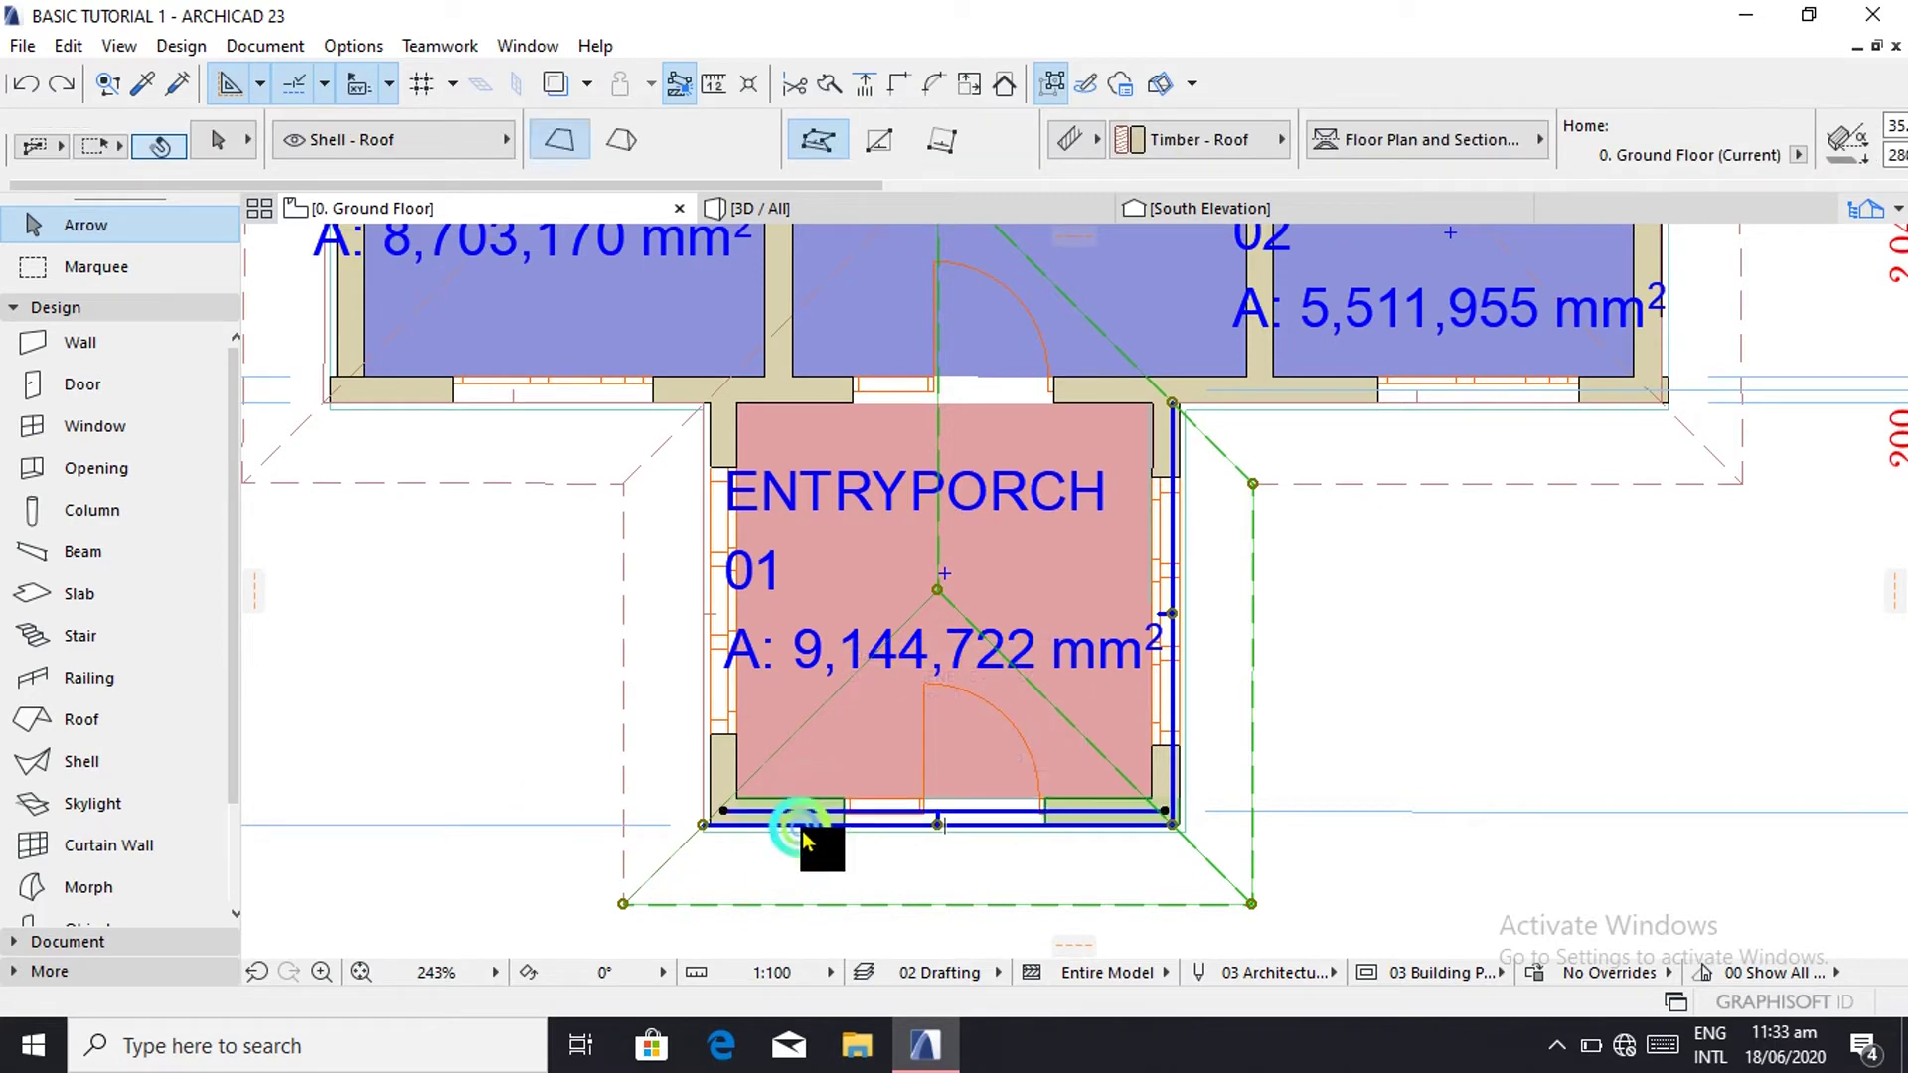
{"action": "left_click", "coordinate": [711, 828], "text": "shift"}
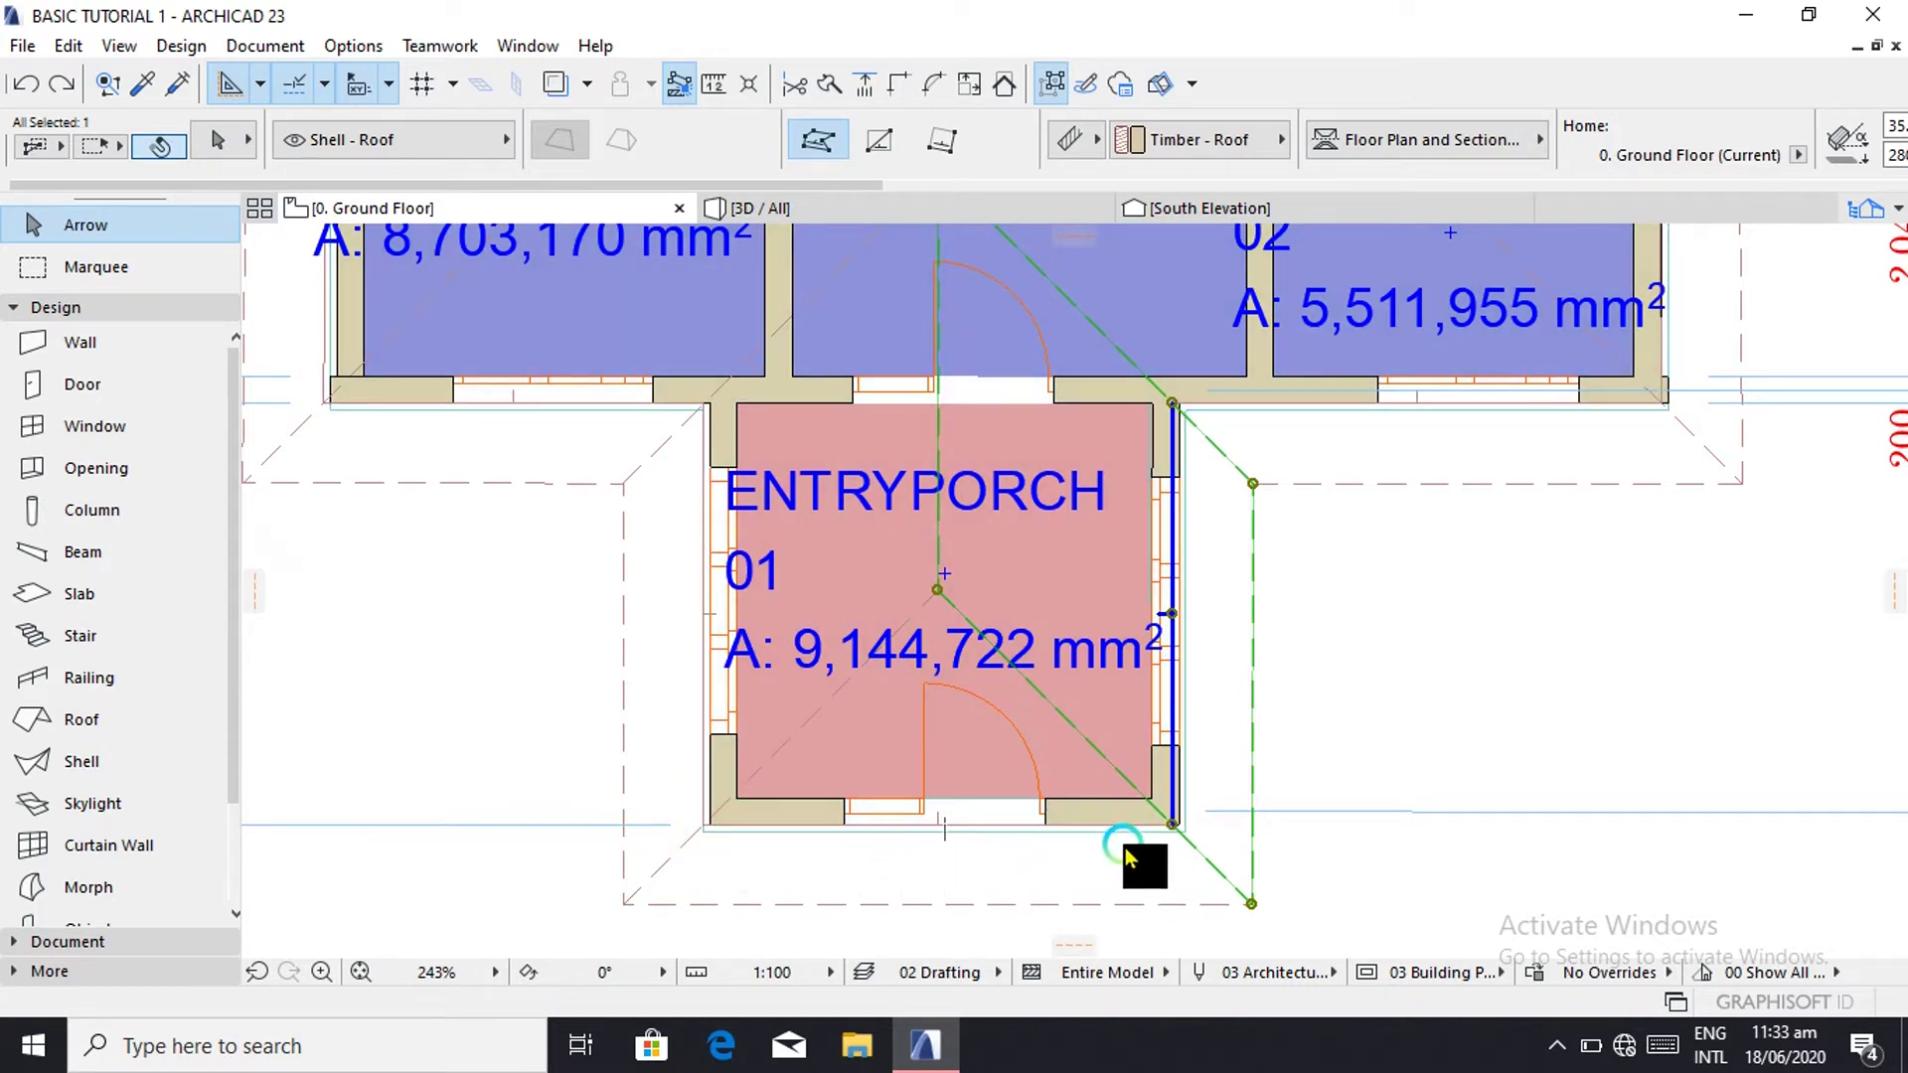
{"action": "left_click", "coordinate": [1179, 839]}
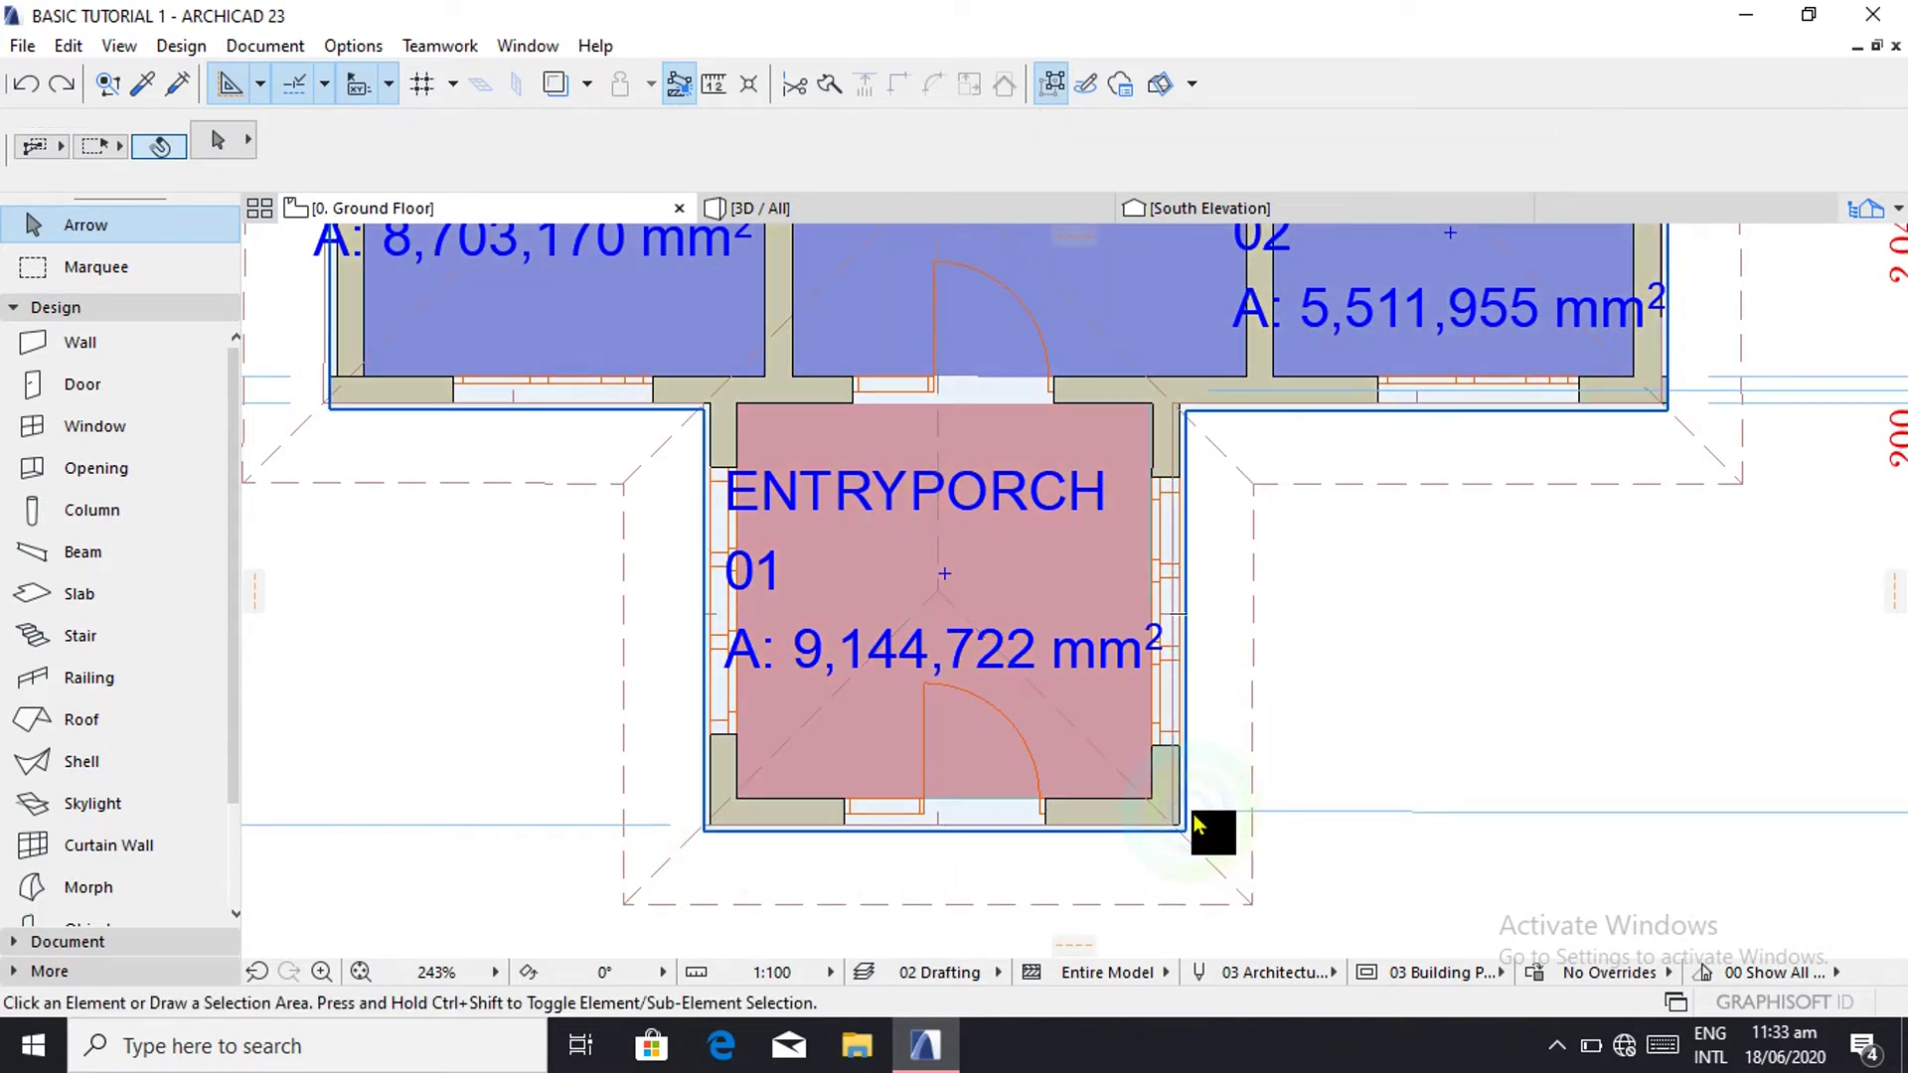
{"action": "left_click", "coordinate": [930, 905]}
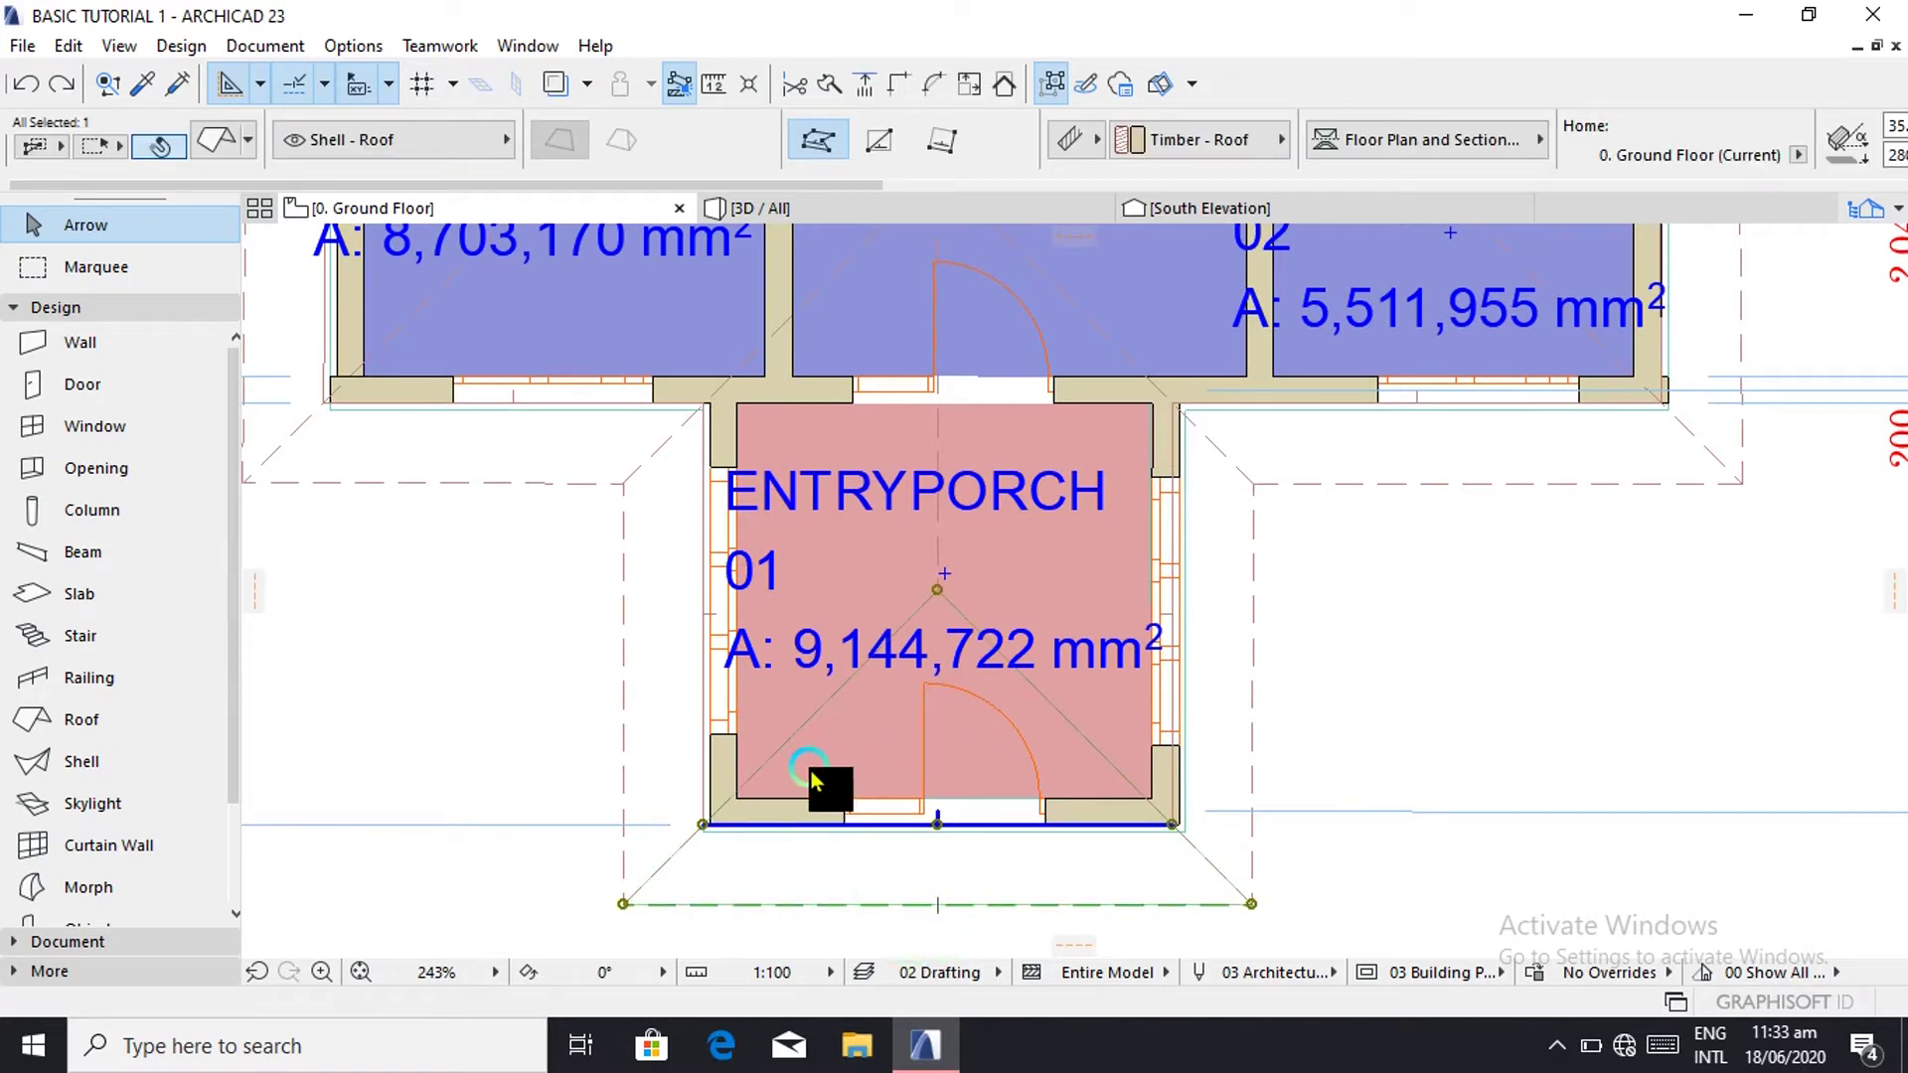
{"action": "left_click", "coordinate": [937, 592]}
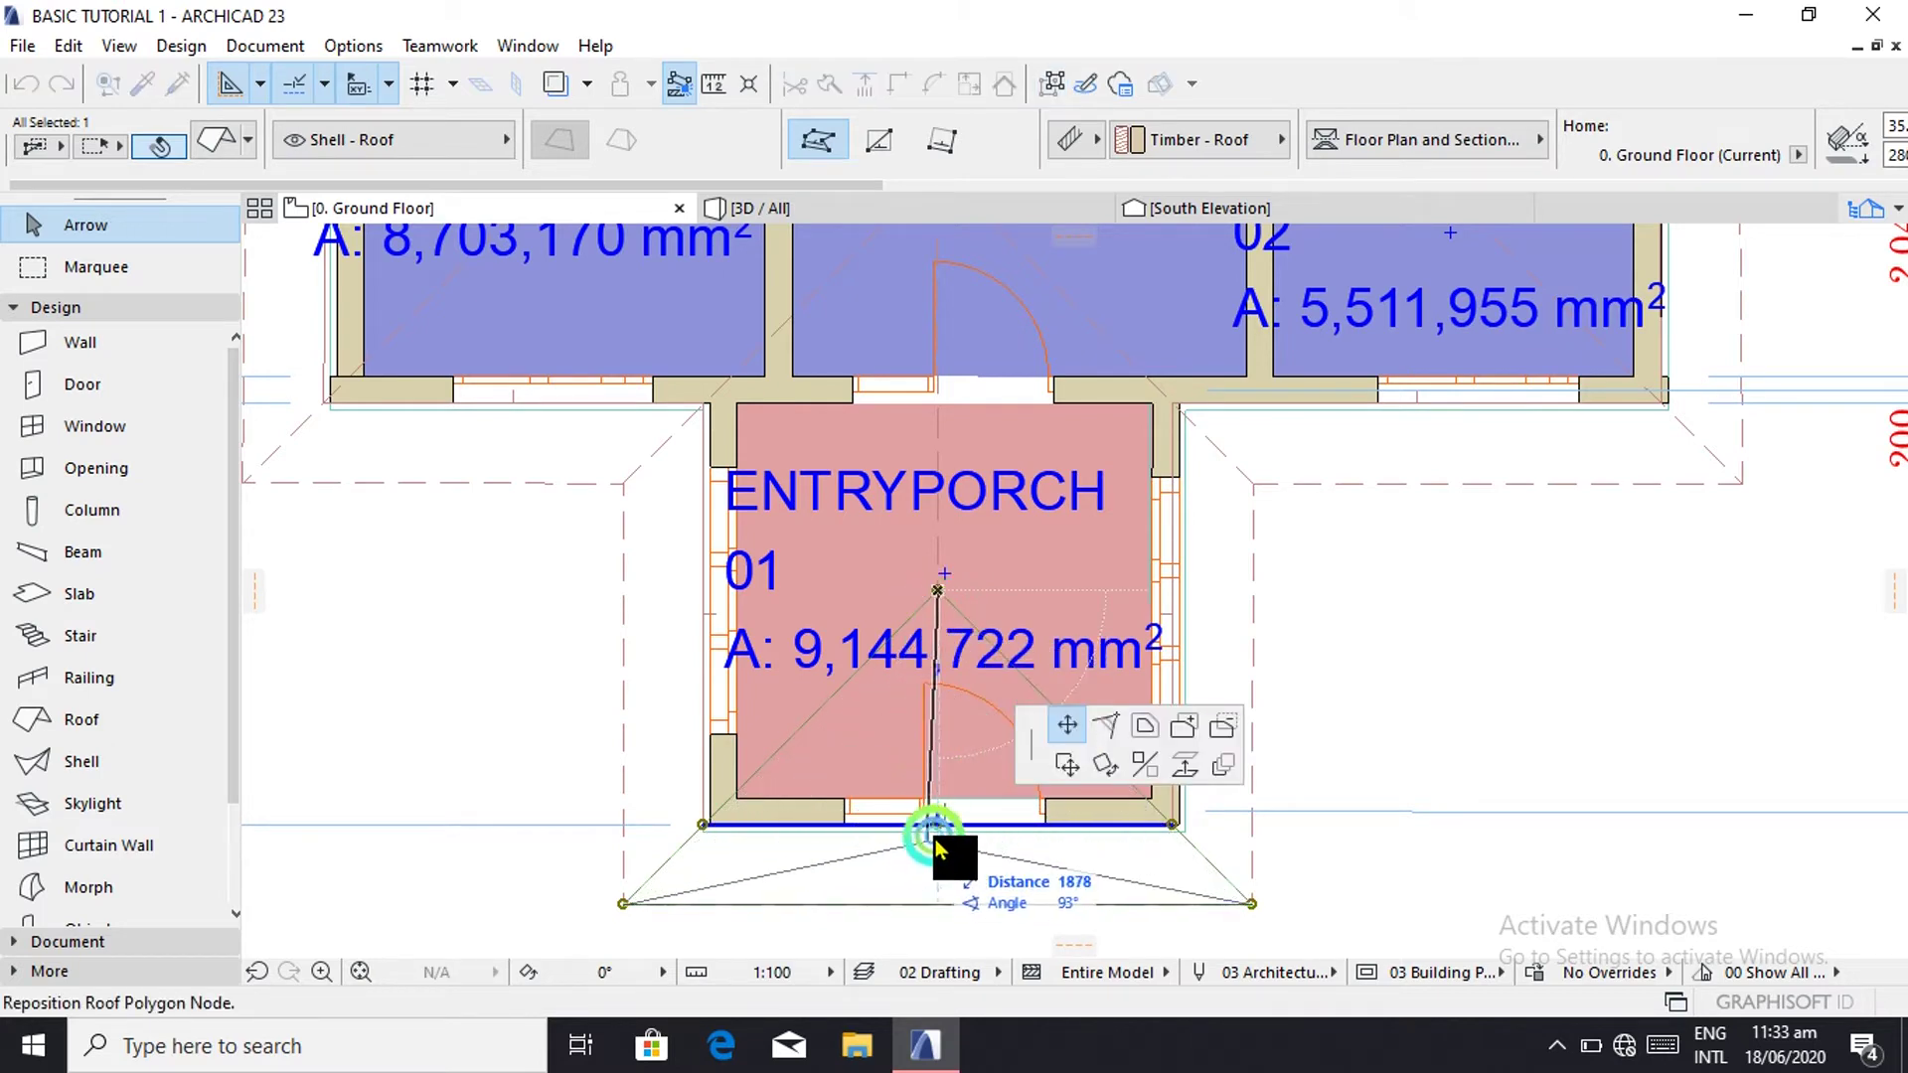
{"action": "right_click", "coordinate": [944, 920]}
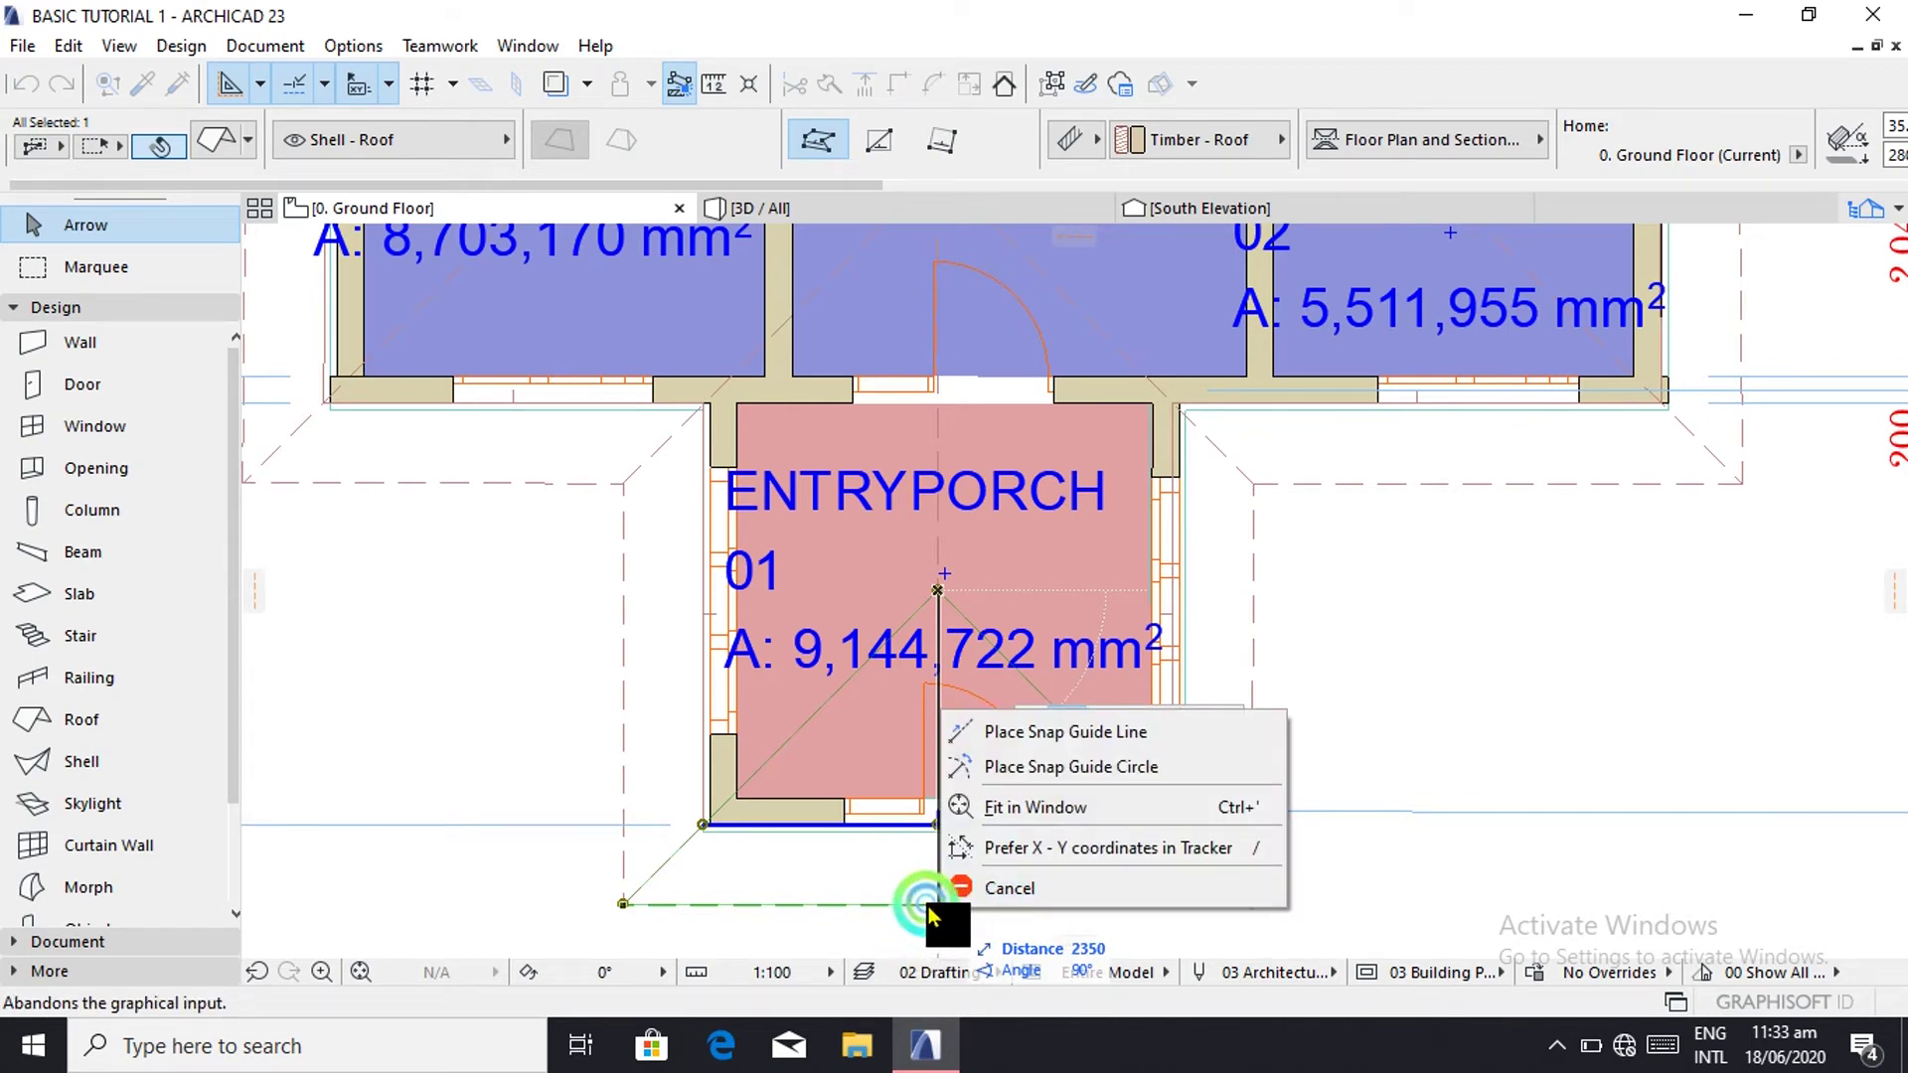
{"action": "left_click", "coordinate": [926, 907]}
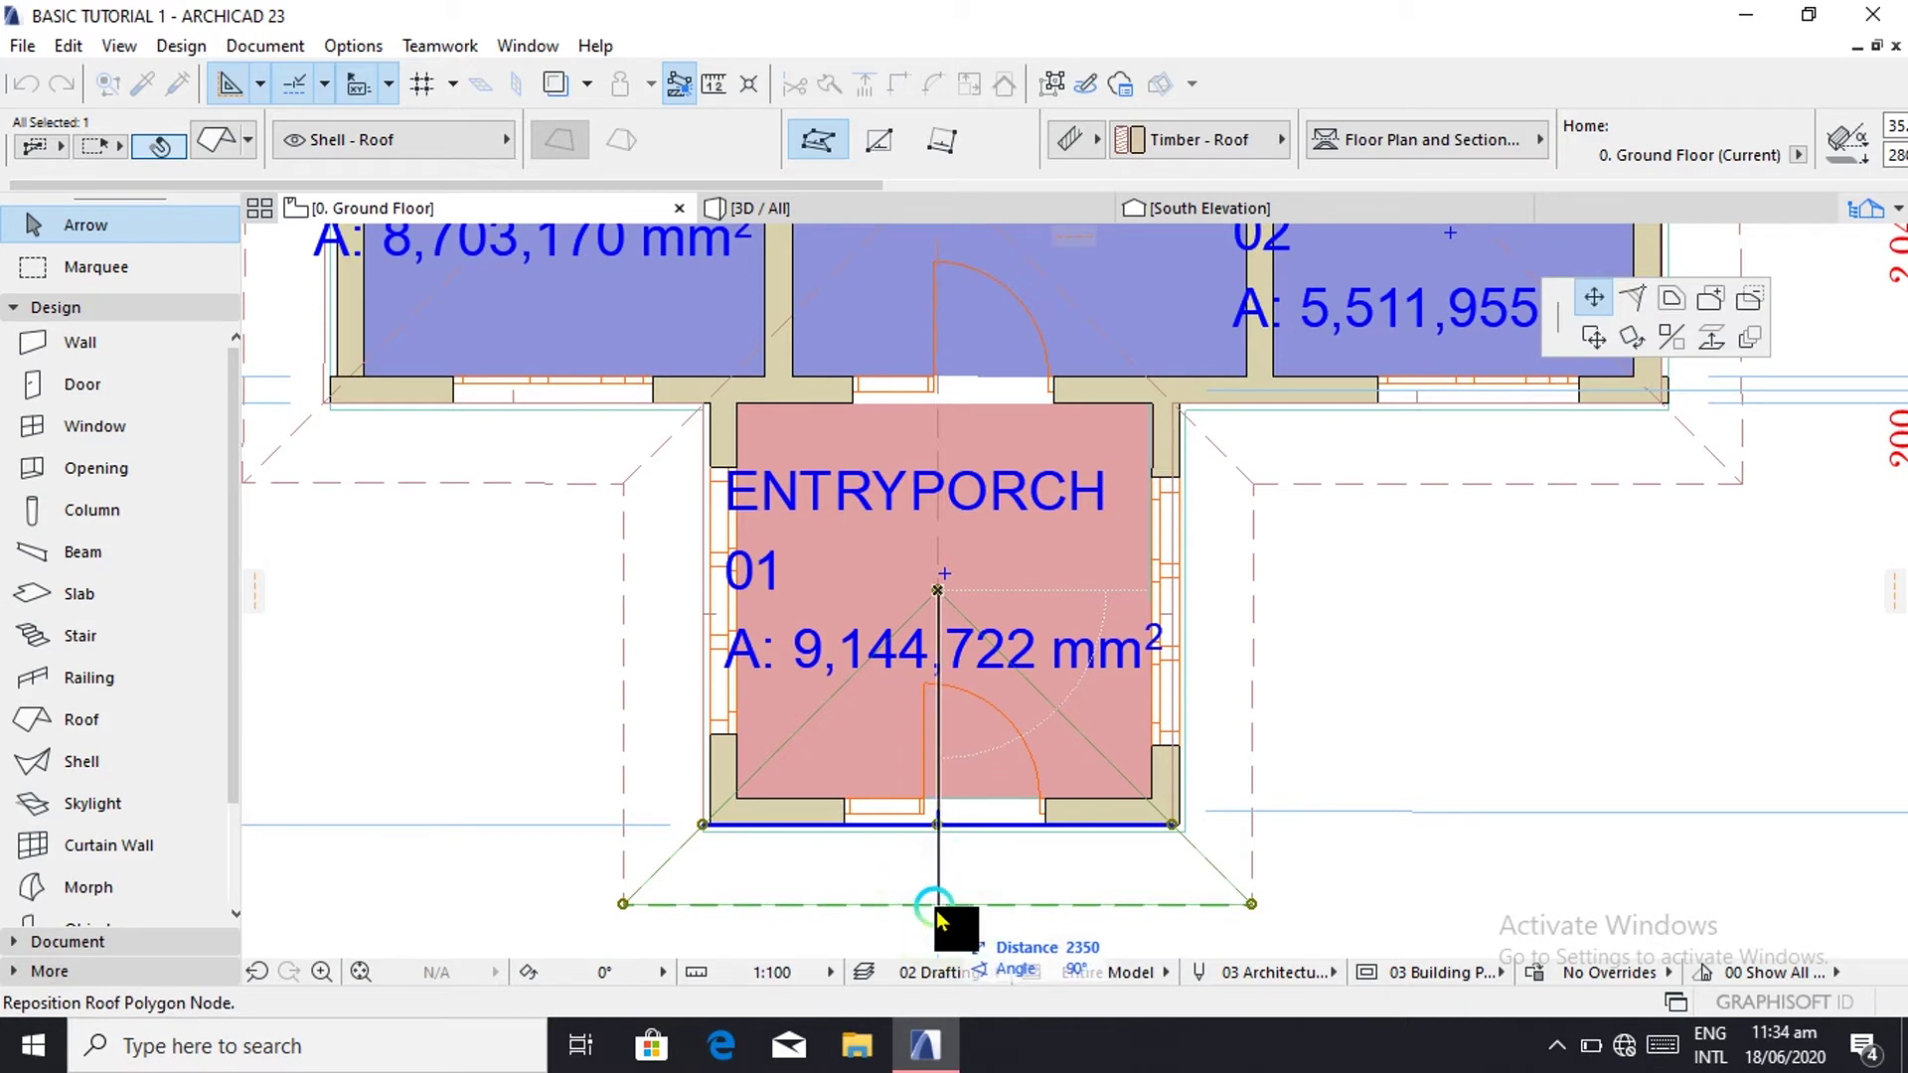
{"action": "key", "text": "Escape"}
Step: Insert a new polygon node at the midpoint of the front roof plane's eave line and keep it there
{"action": "left_click", "coordinate": [936, 908]}
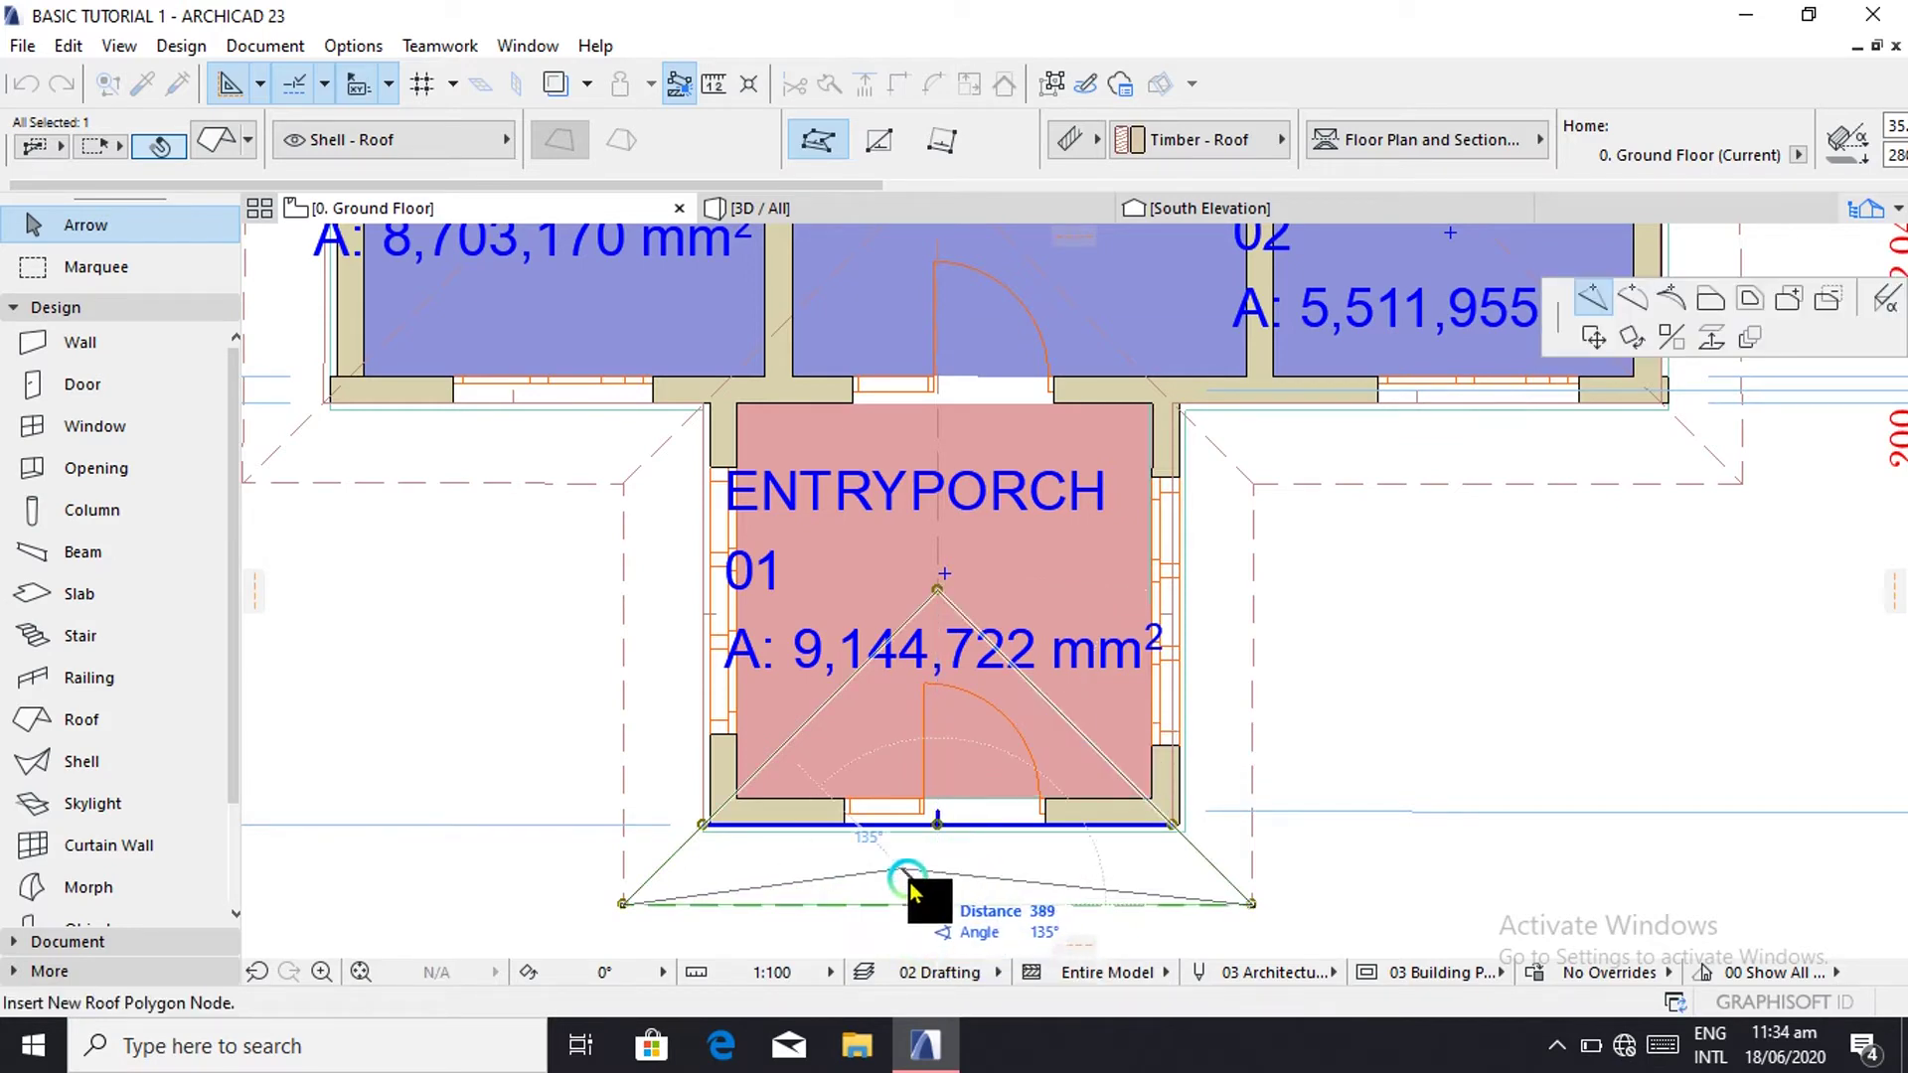
{"action": "left_click", "coordinate": [938, 908]}
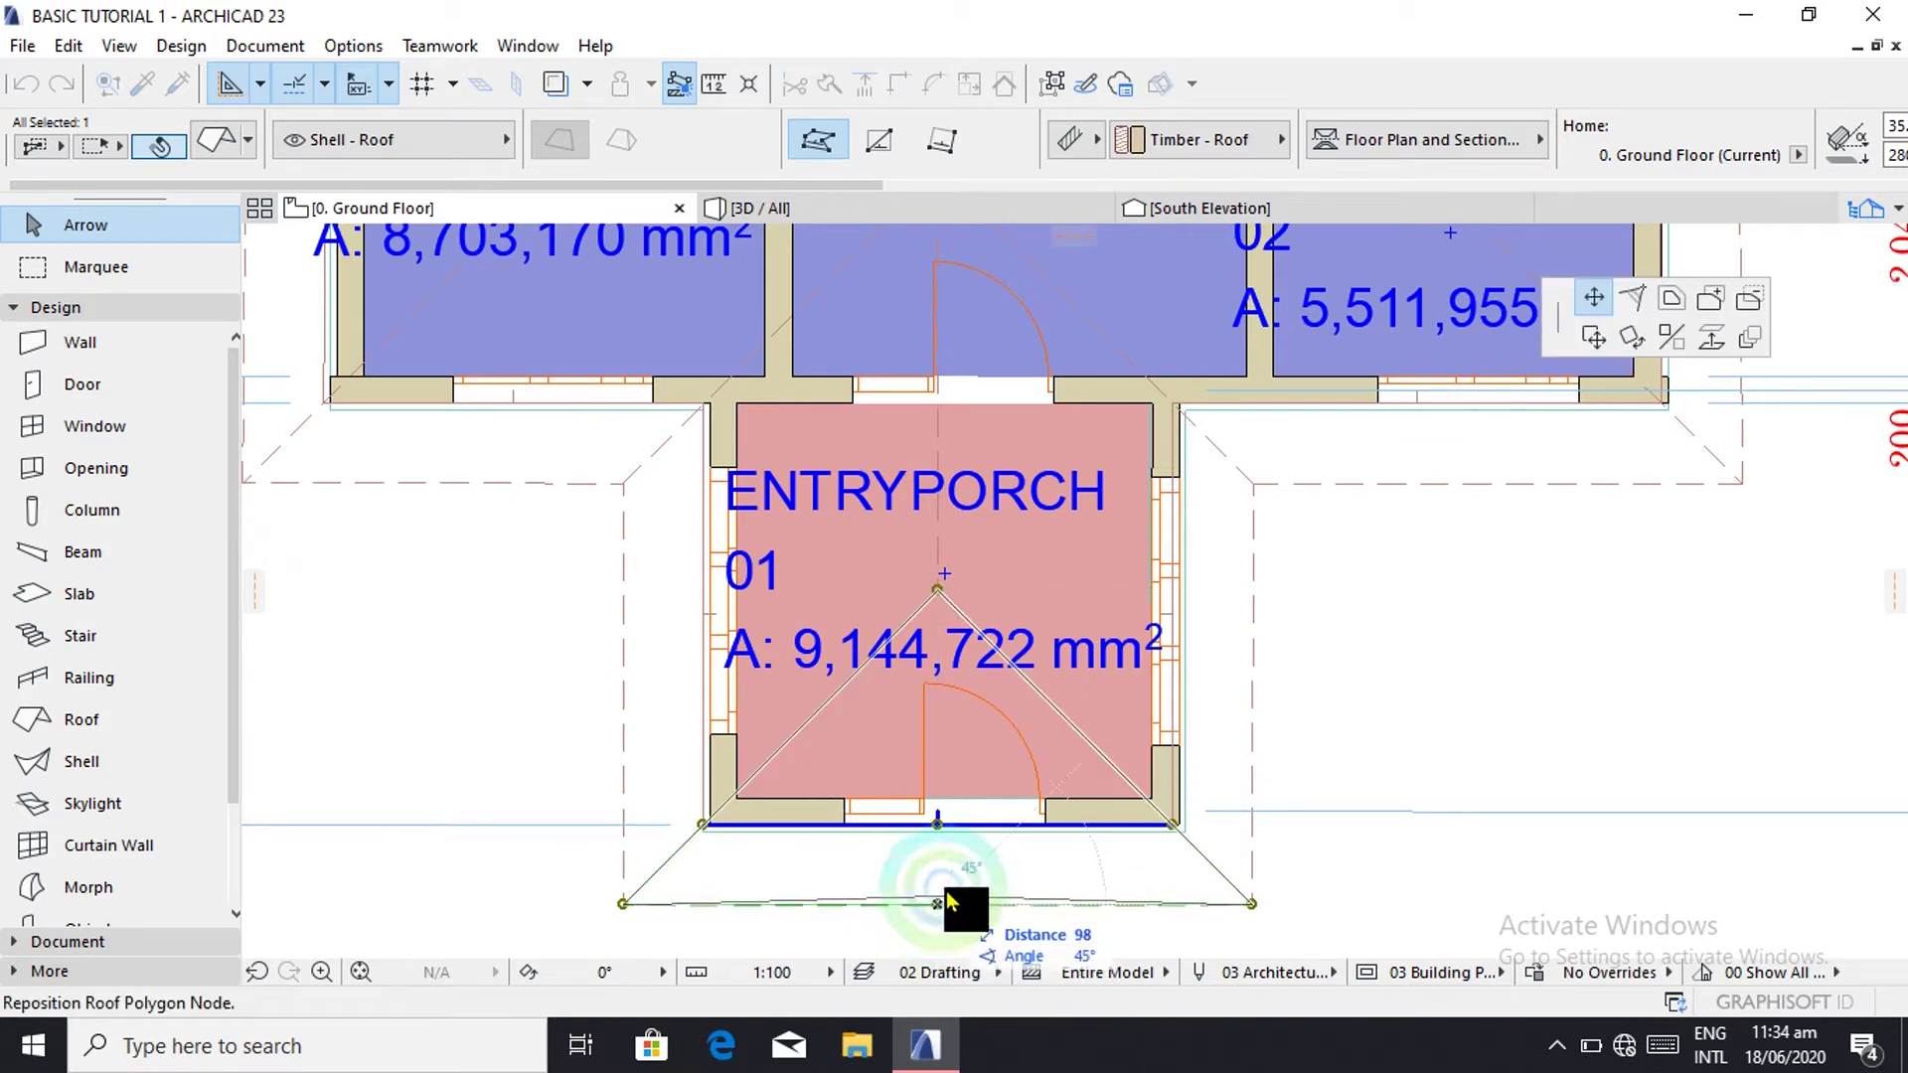
{"action": "right_click", "coordinate": [944, 911]}
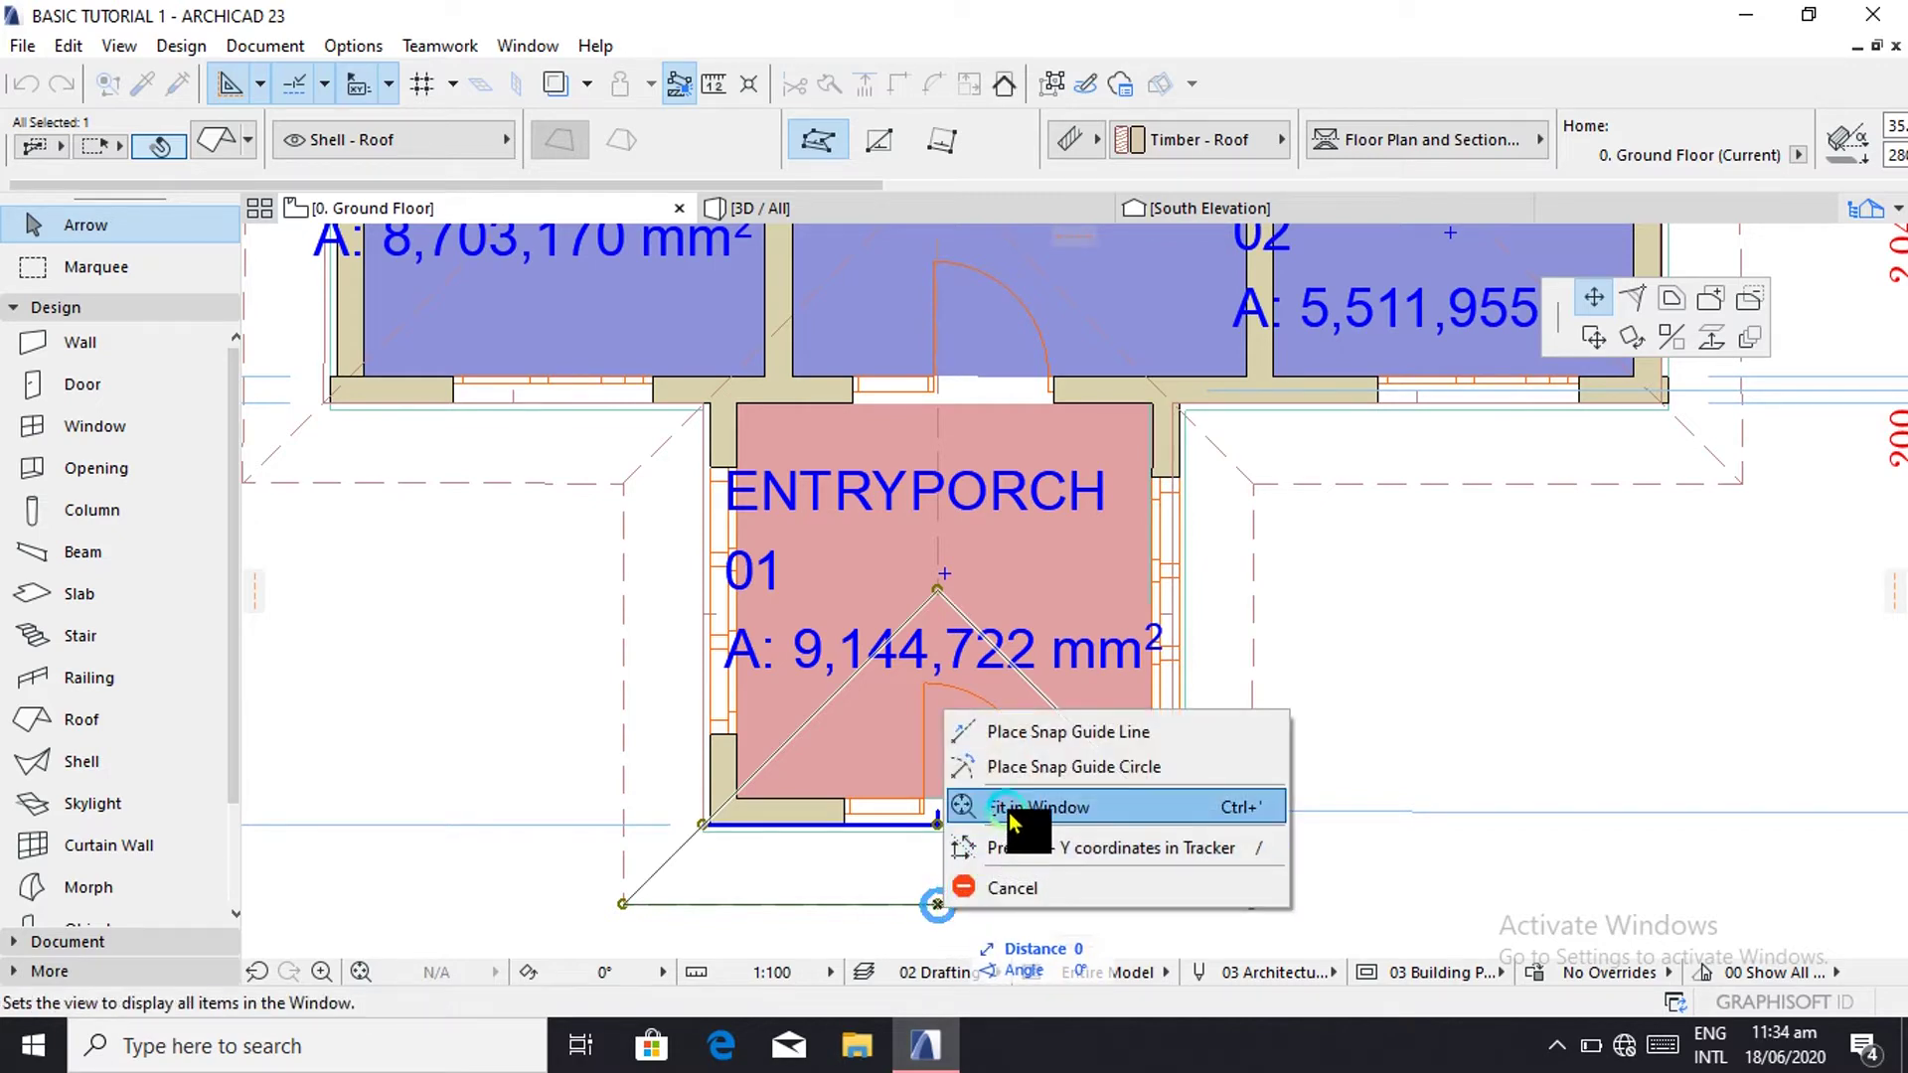
{"action": "left_click", "coordinate": [1032, 735]}
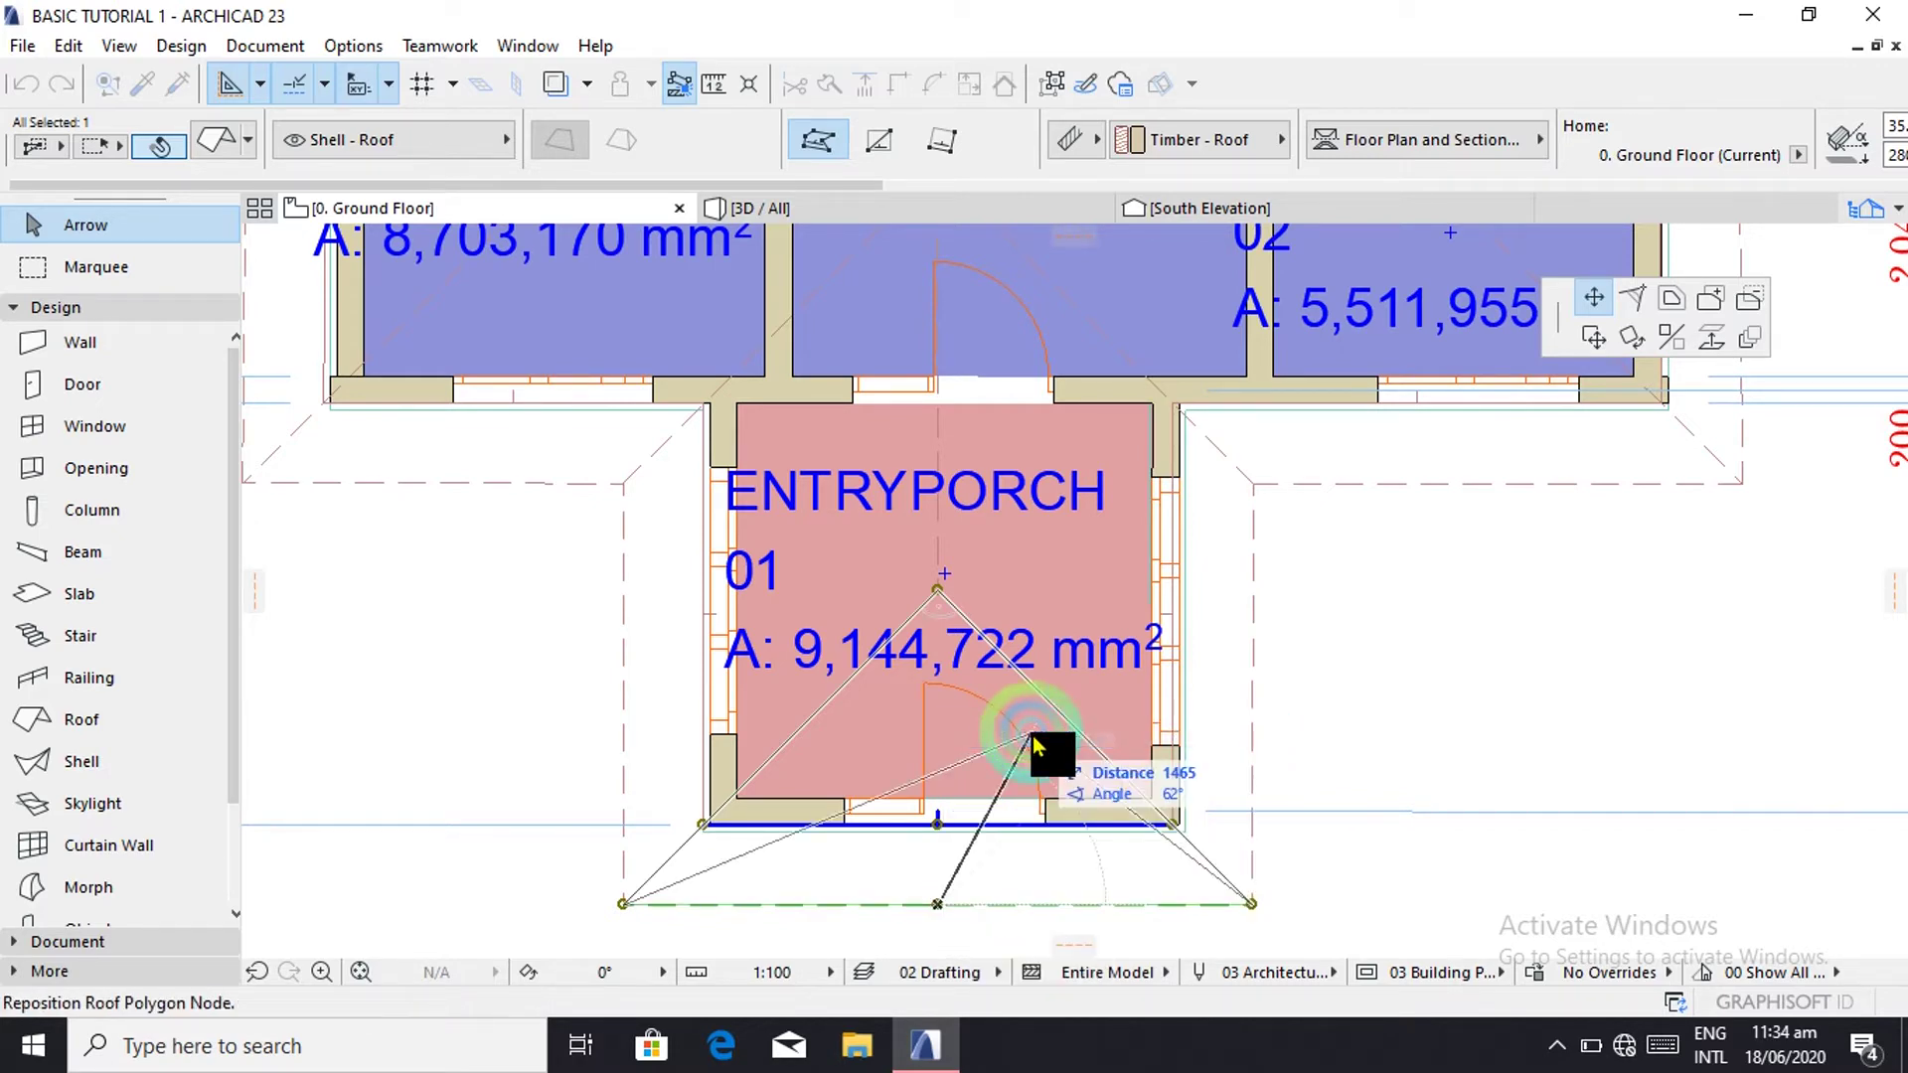
{"action": "left_click", "coordinate": [937, 905]}
{"action": "left_click", "coordinate": [917, 848]}
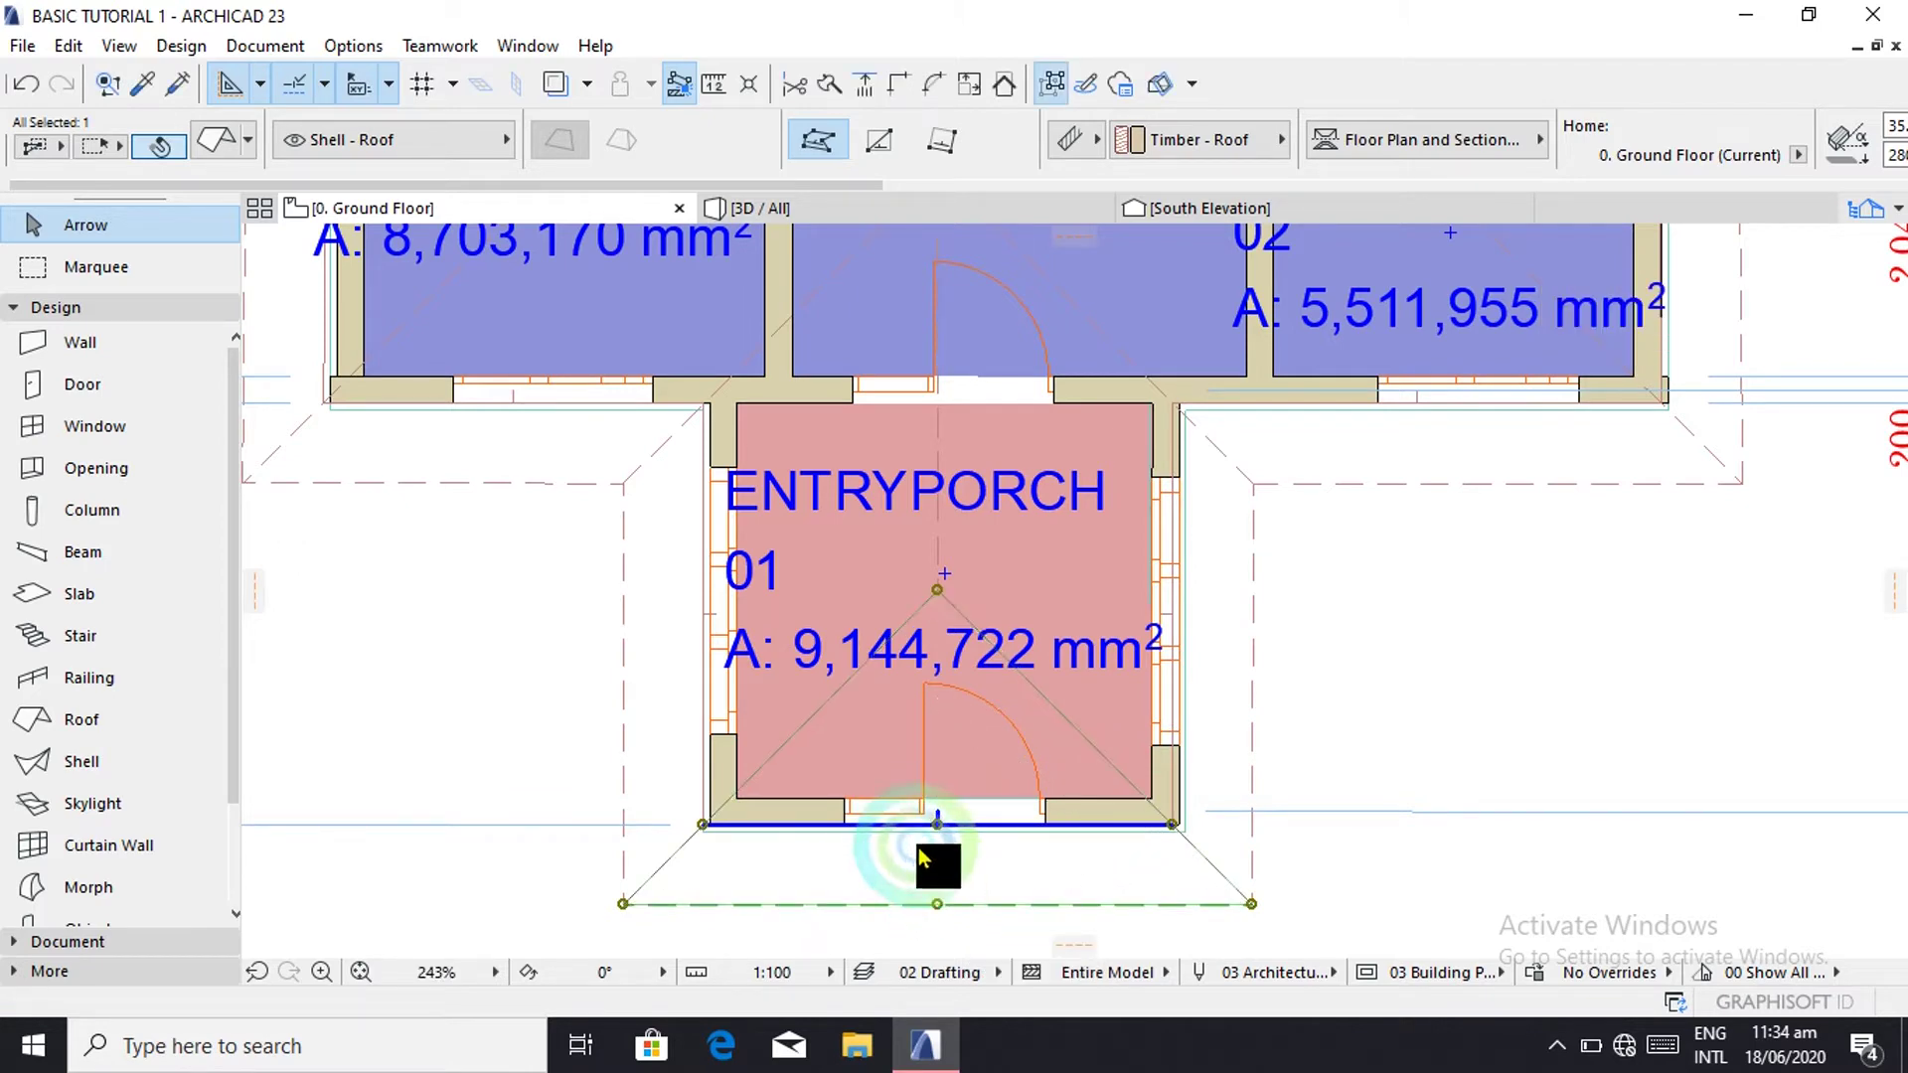
Step: Inspect the porch roof from another angle in the 3D view and return to the entry porch on the Ground Floor plan
{"action": "left_click", "coordinate": [799, 208]}
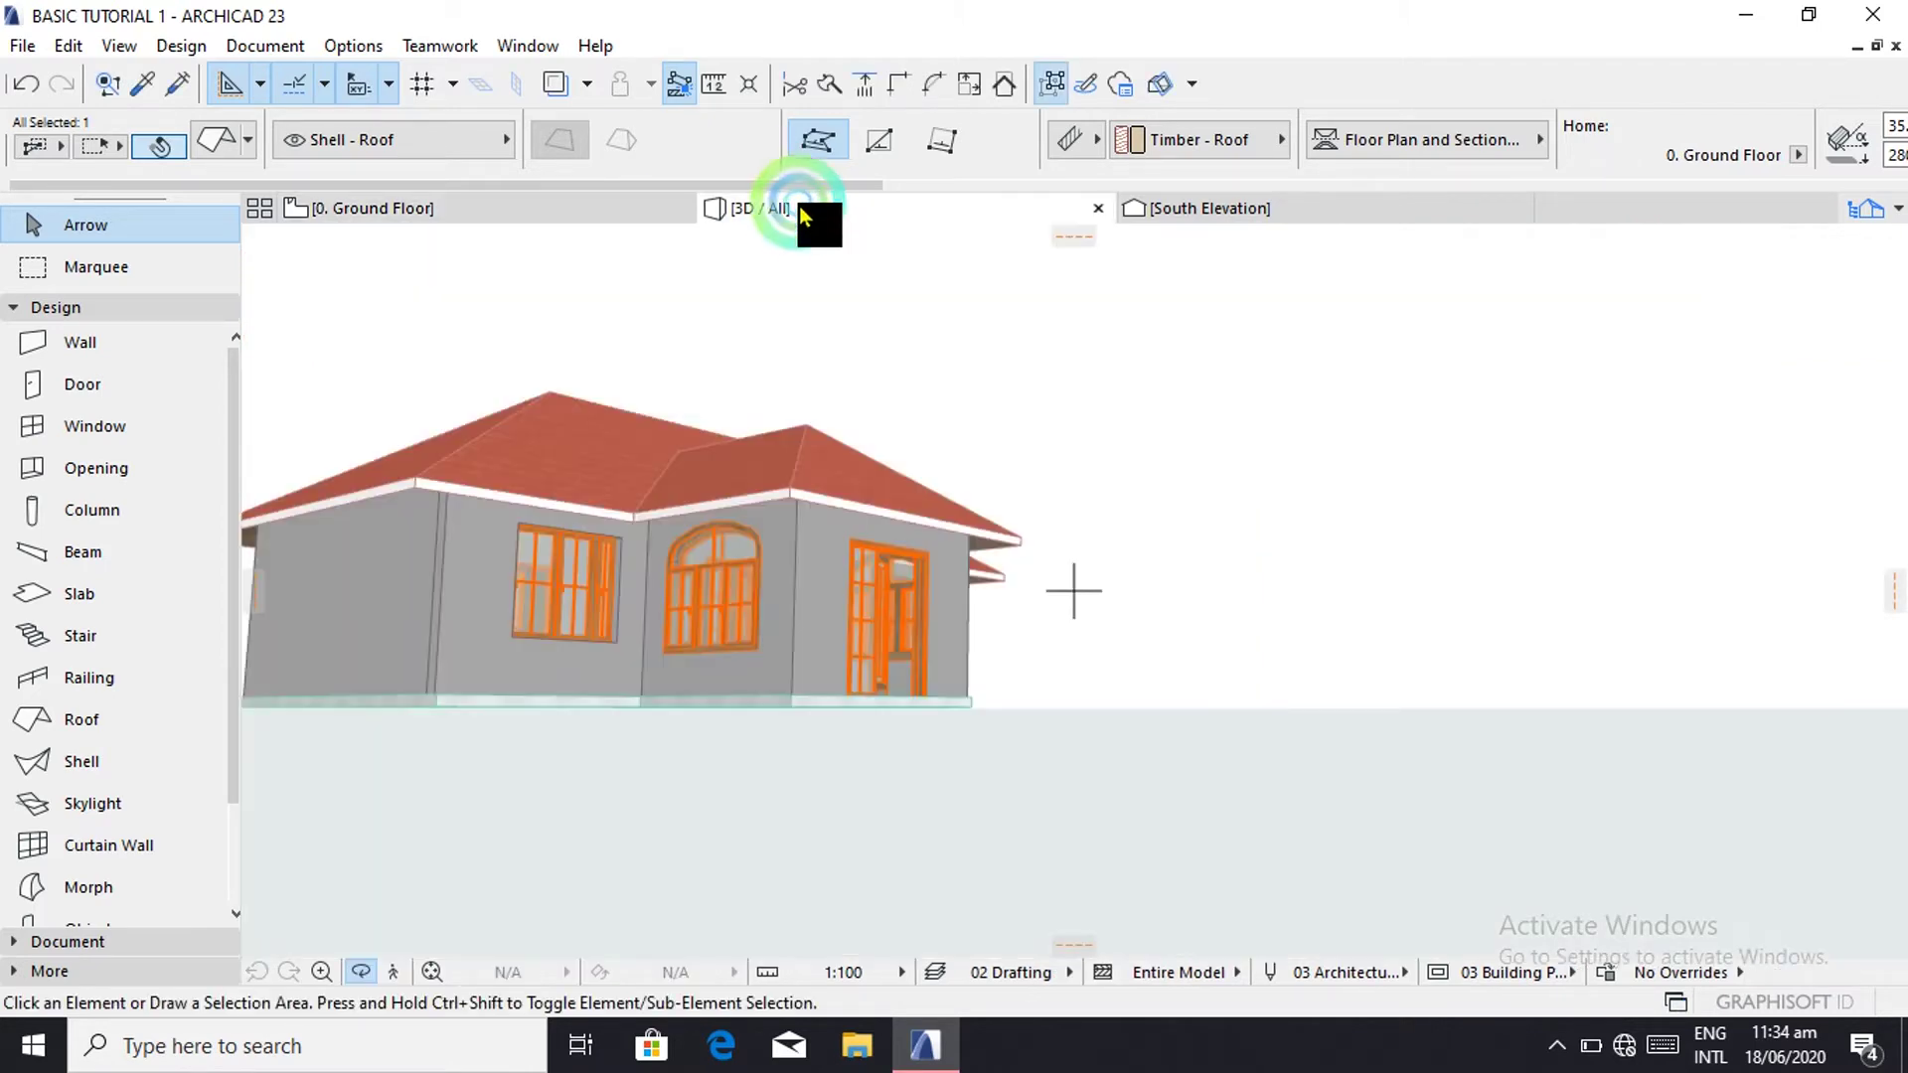
{"action": "left_click_drag", "start_coordinate": [709, 488], "coordinate": [857, 625]}
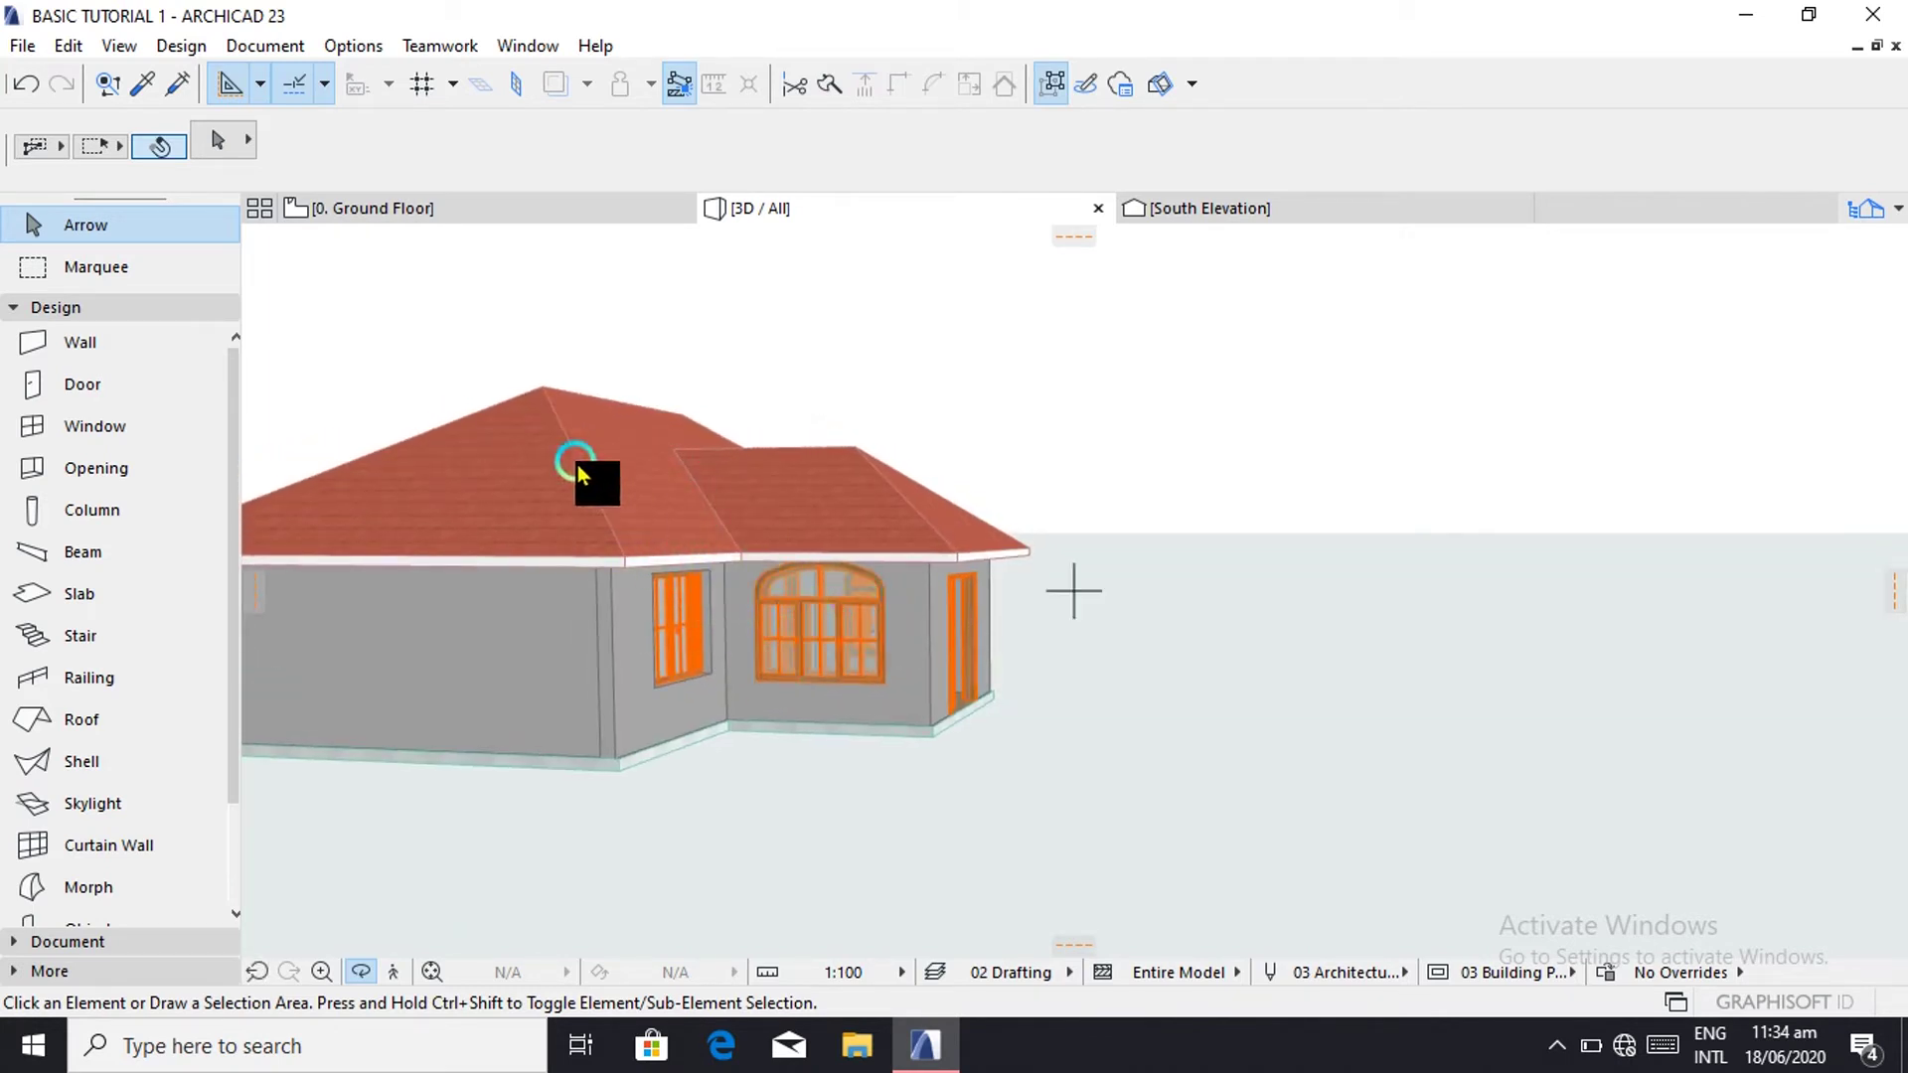
{"action": "left_click", "coordinate": [411, 204]}
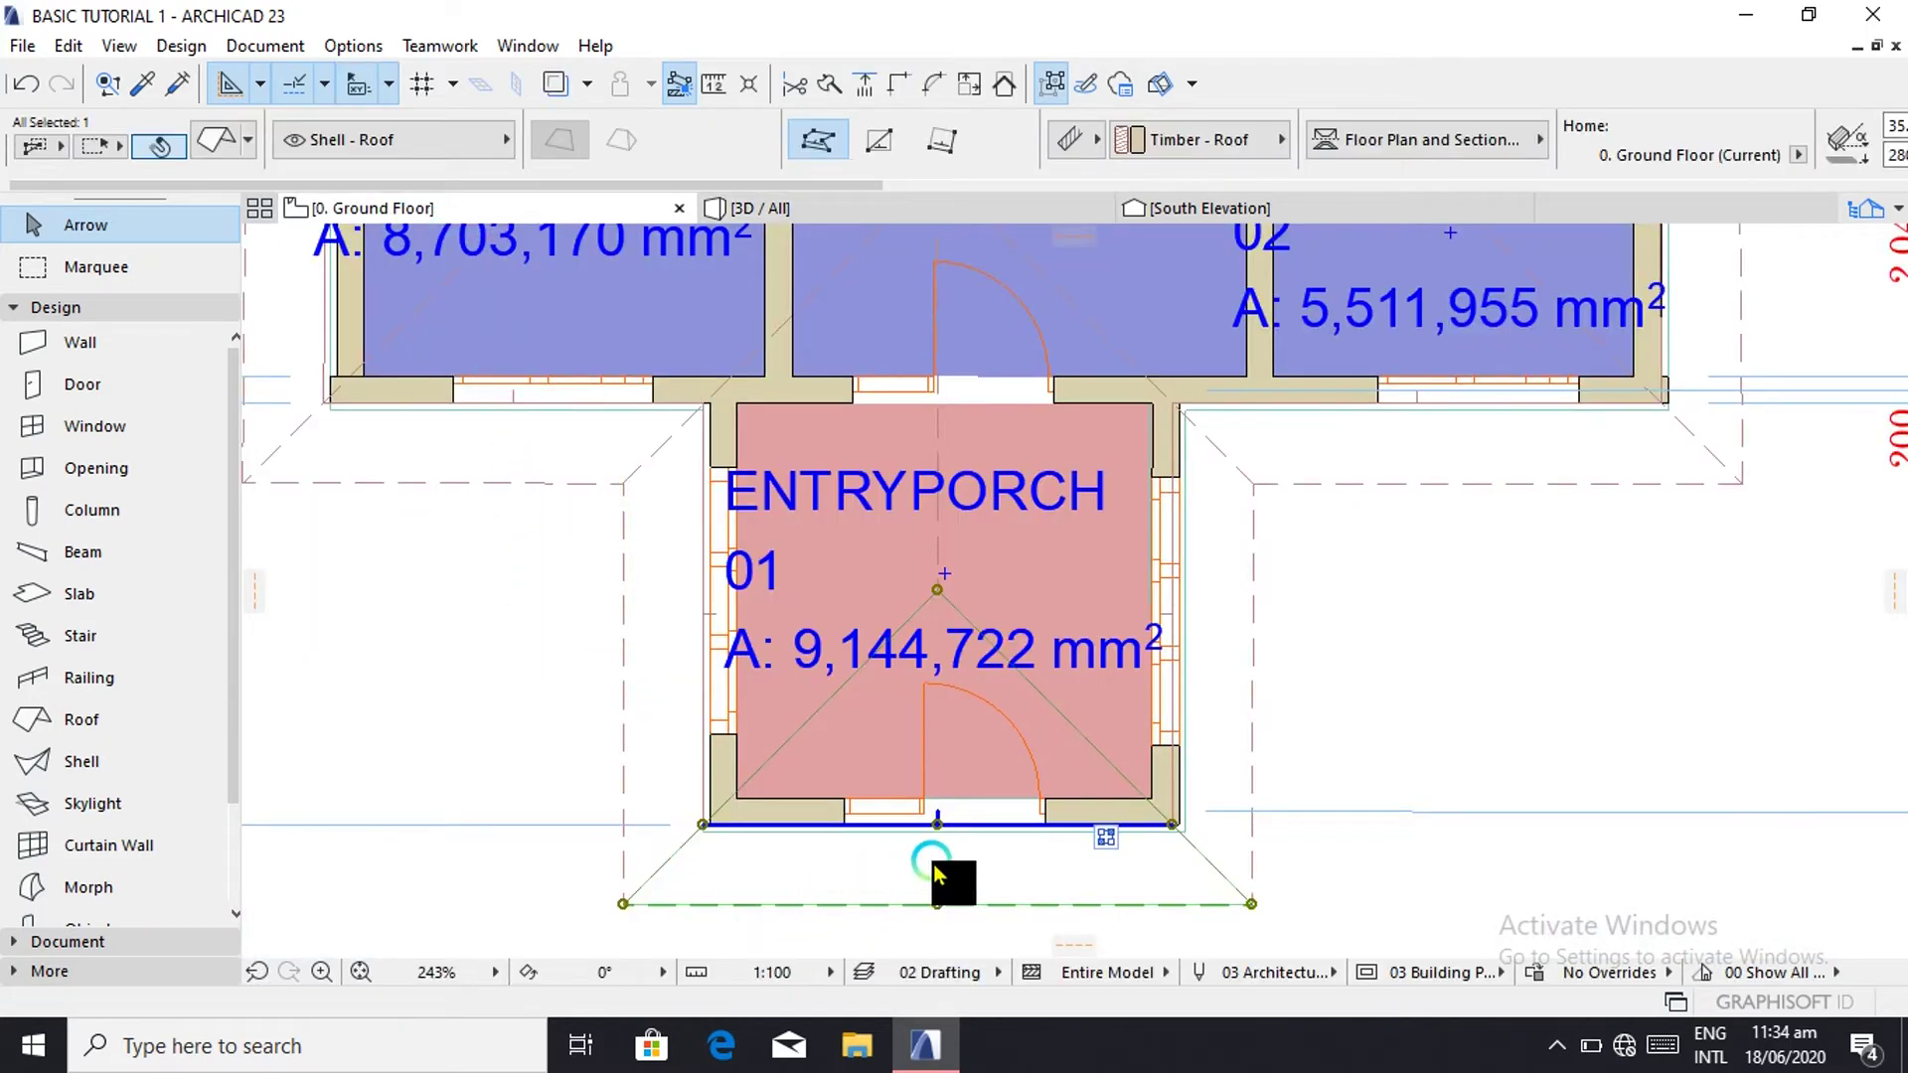
{"action": "scroll", "coordinate": [933, 863], "scroll_direction": "up", "scroll_amount": 3}
{"action": "scroll", "coordinate": [994, 855], "scroll_direction": "down", "scroll_amount": 2}
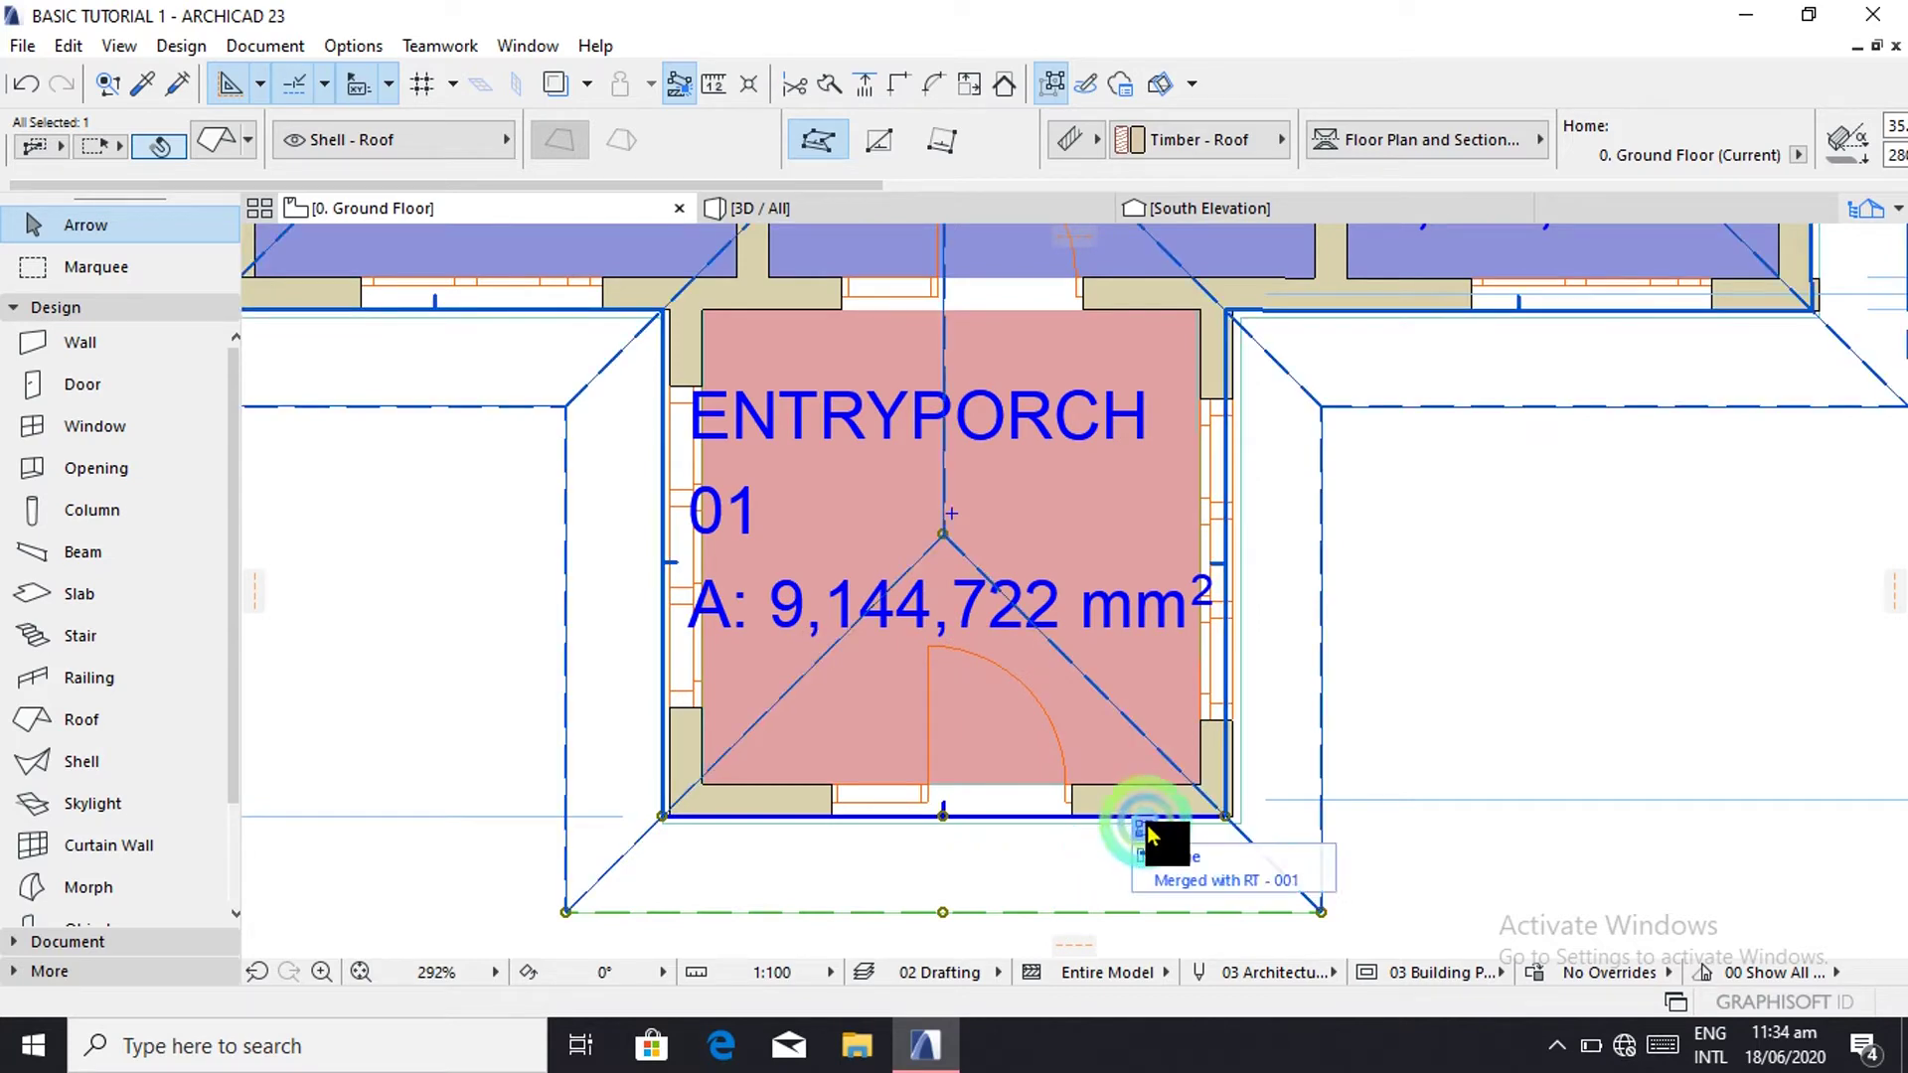
Step: Select the roof plane on the entry porch's left side at the shared apex and try repositioning its apex node
{"action": "left_click", "coordinate": [1155, 850]}
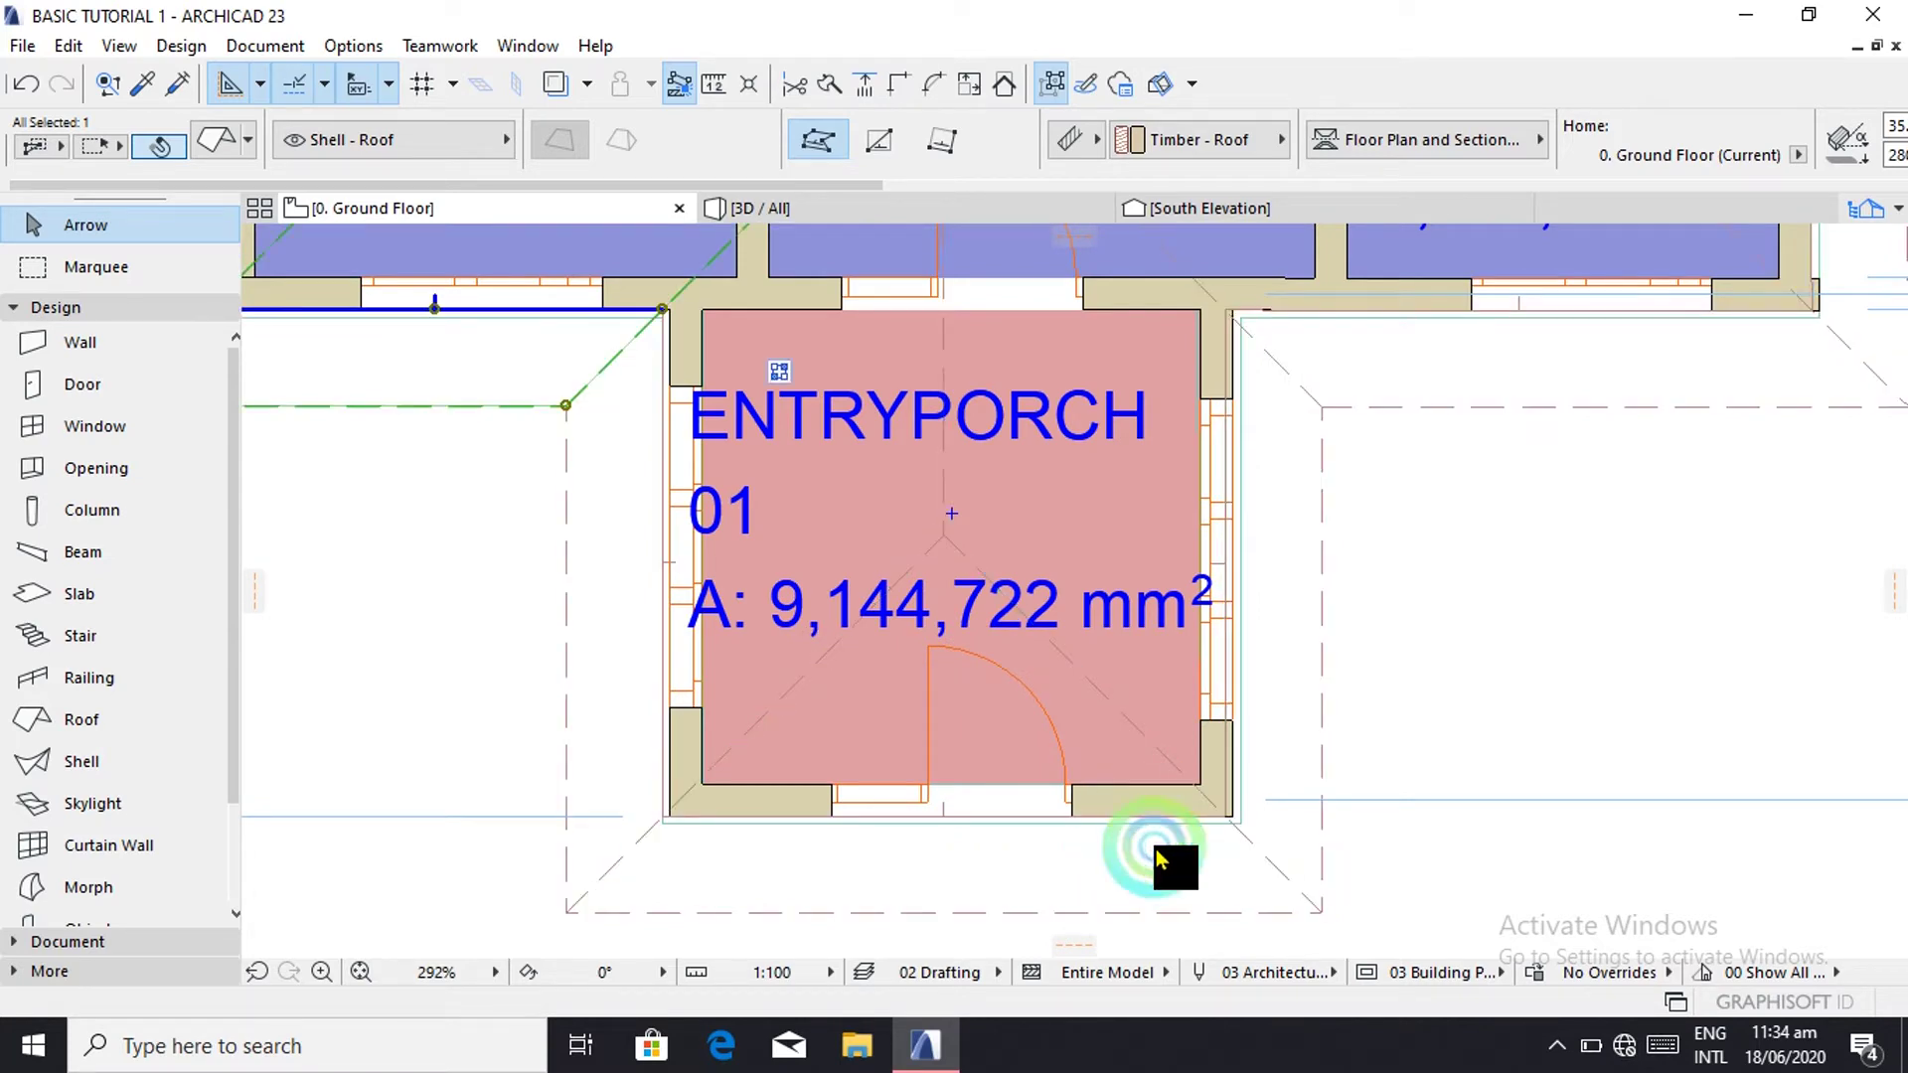
{"action": "left_click", "coordinate": [944, 539]}
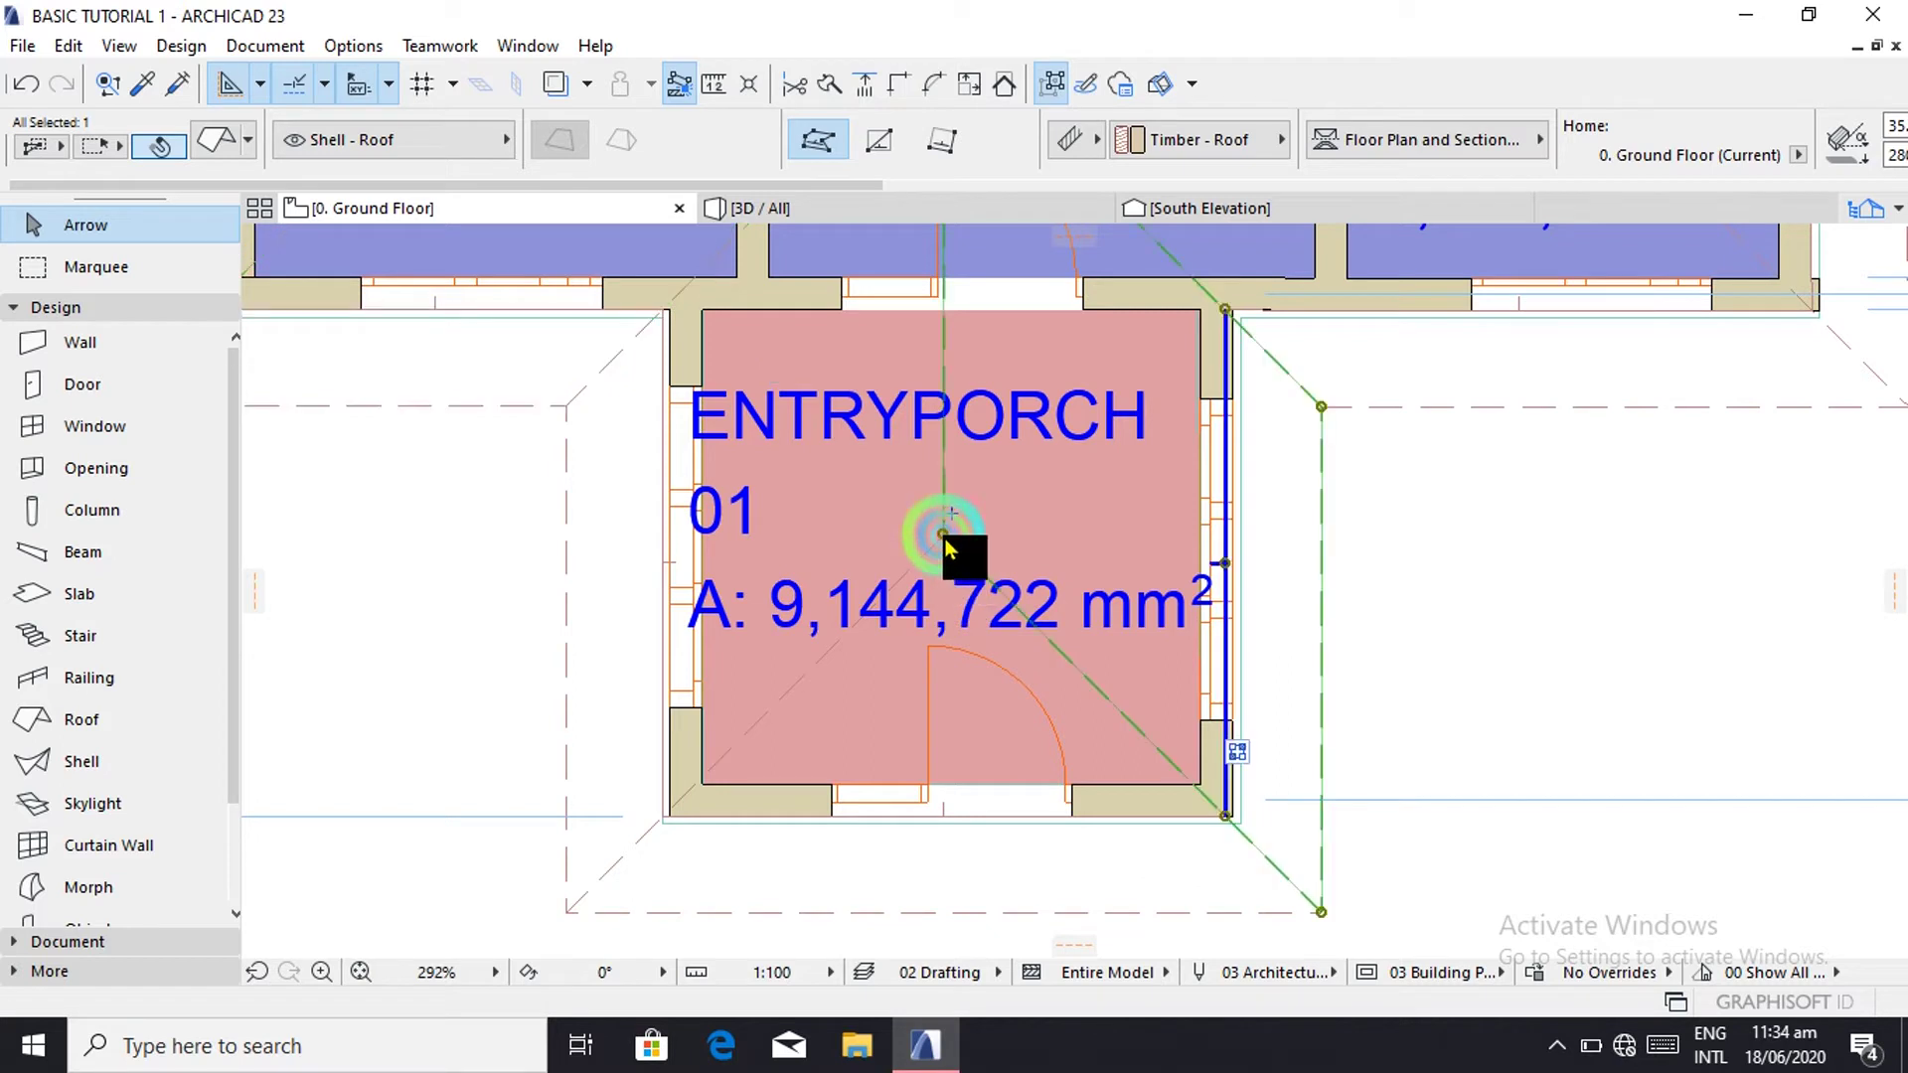
{"action": "left_click", "coordinate": [939, 545]}
{"action": "left_click", "coordinate": [948, 541]}
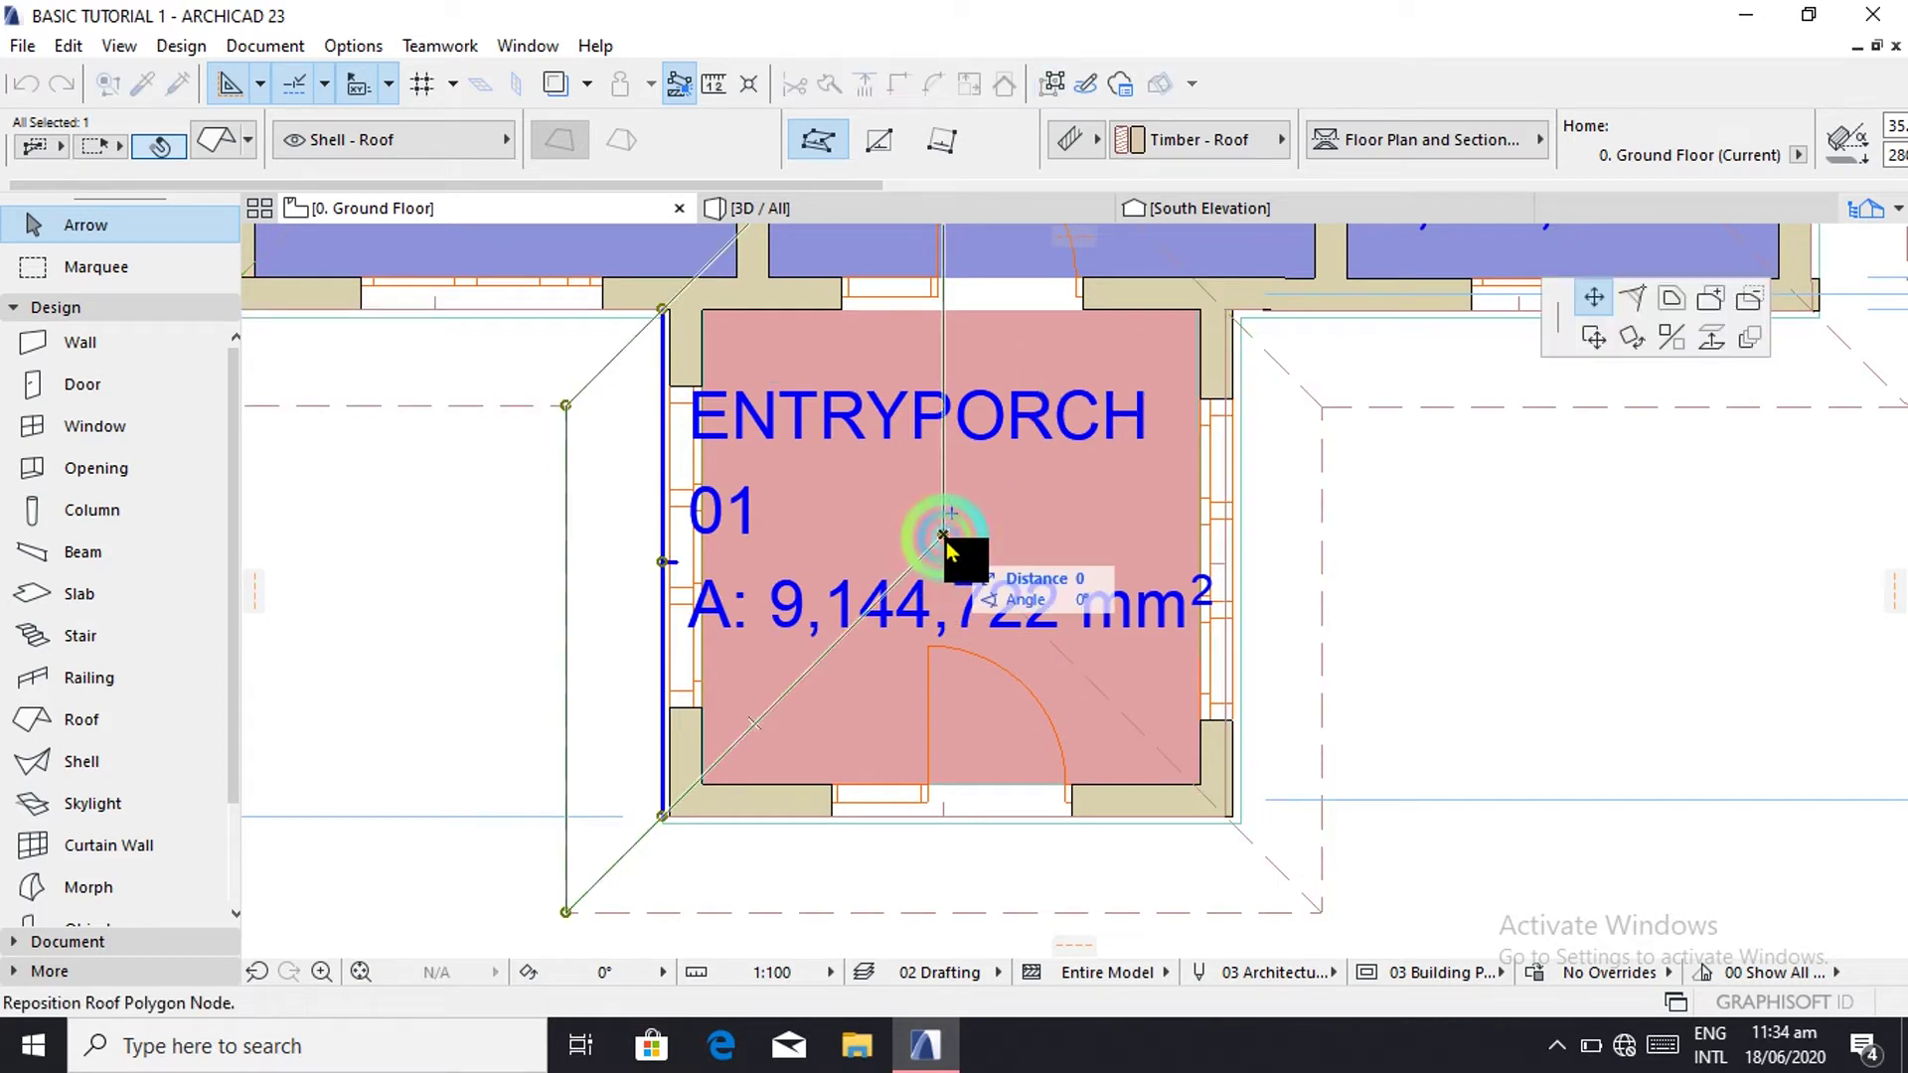
{"action": "left_click", "coordinate": [947, 541]}
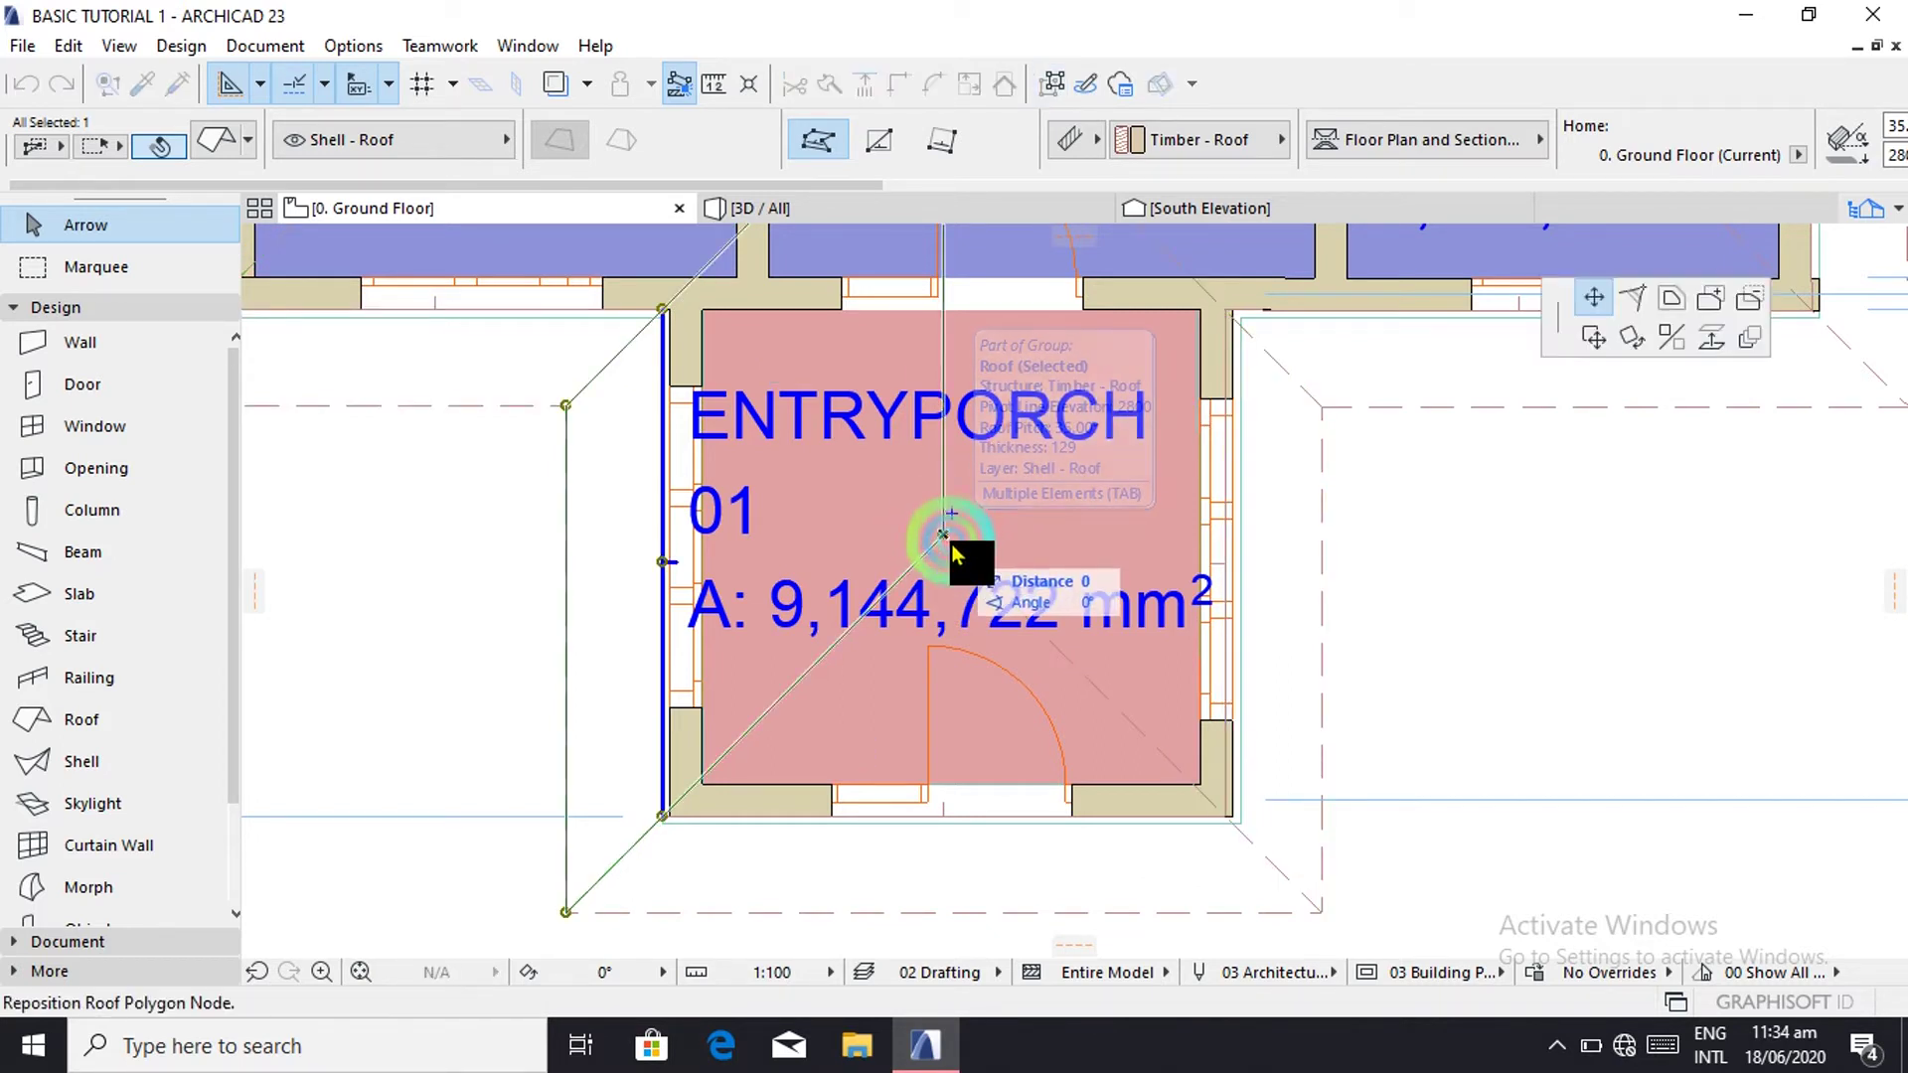
{"action": "left_click", "coordinate": [949, 539]}
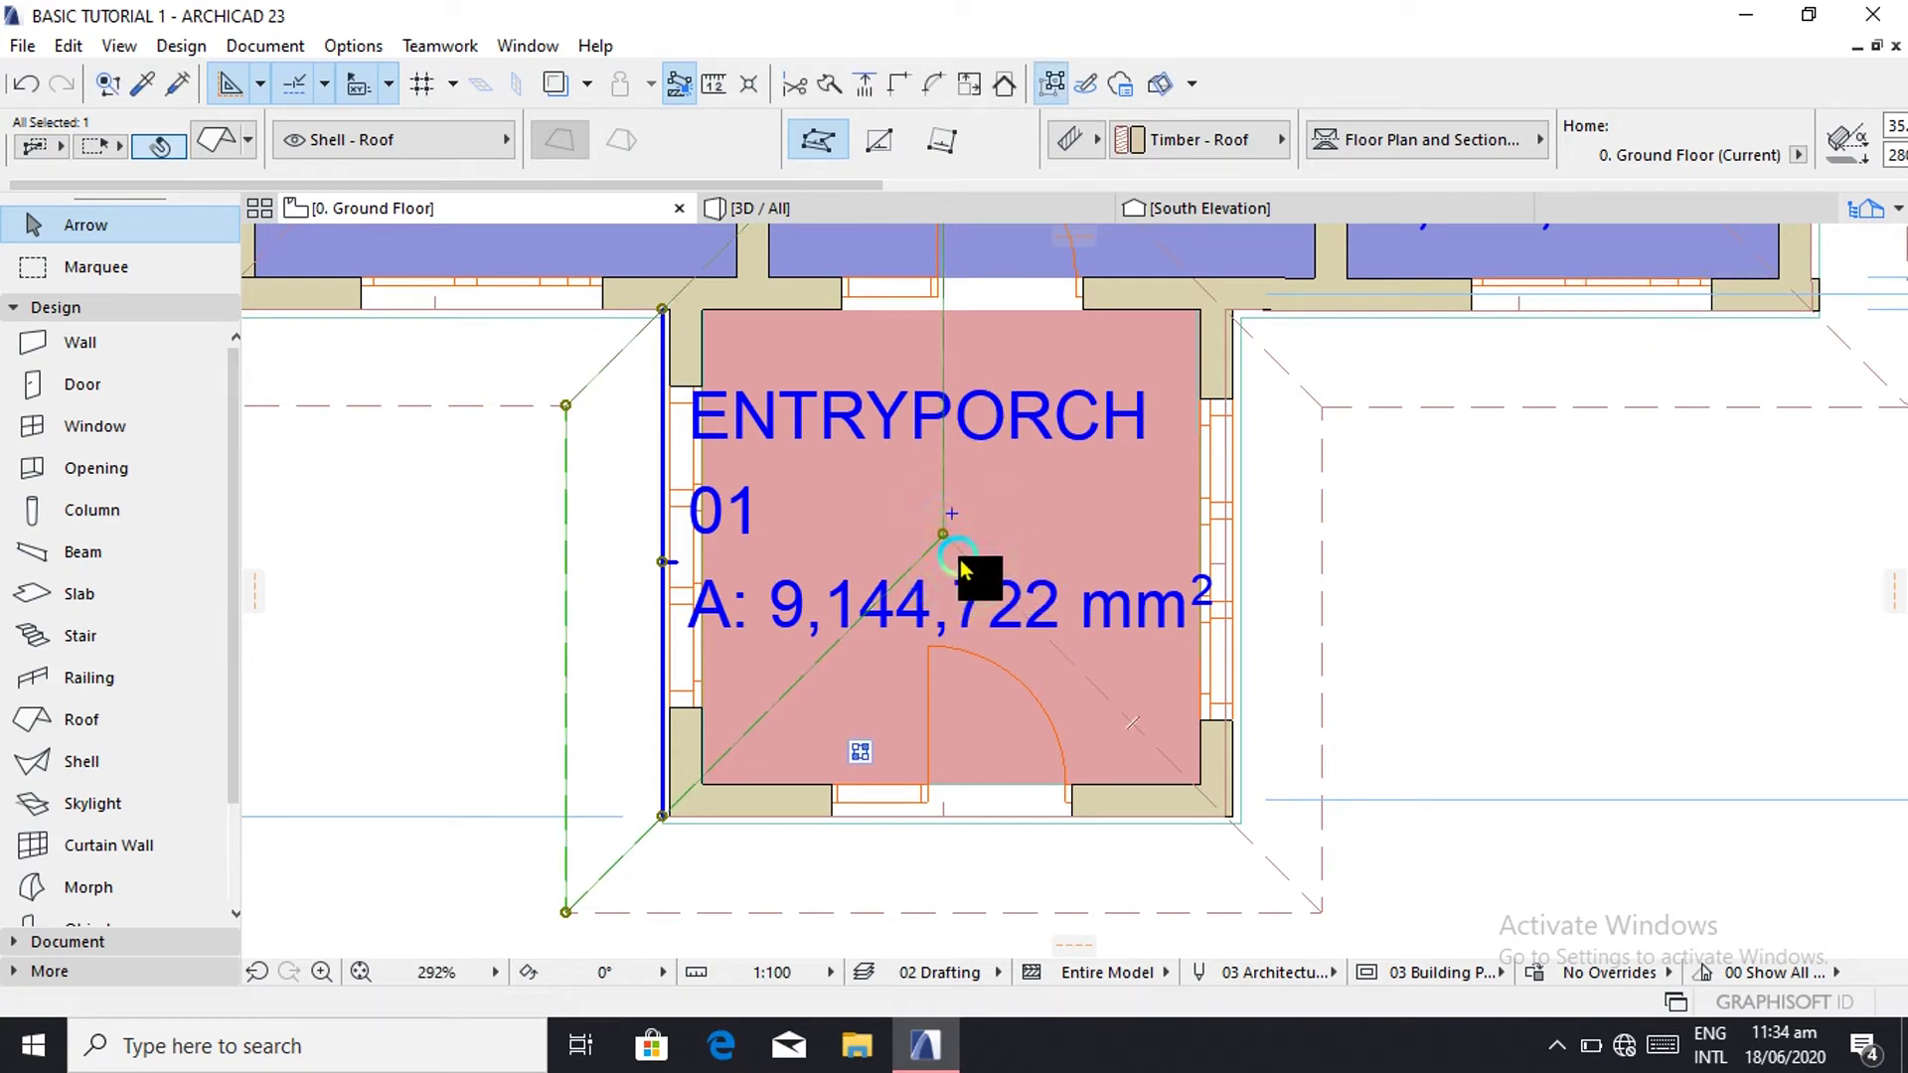
Step: Move the apex node of the porch's left roof plane about 2350 straight down to the midpoint of the front eave line
{"action": "left_click", "coordinate": [943, 536]}
{"action": "left_click", "coordinate": [945, 538]}
{"action": "left_click", "coordinate": [943, 537]}
{"action": "left_click", "coordinate": [946, 541]}
{"action": "left_click", "coordinate": [943, 539]}
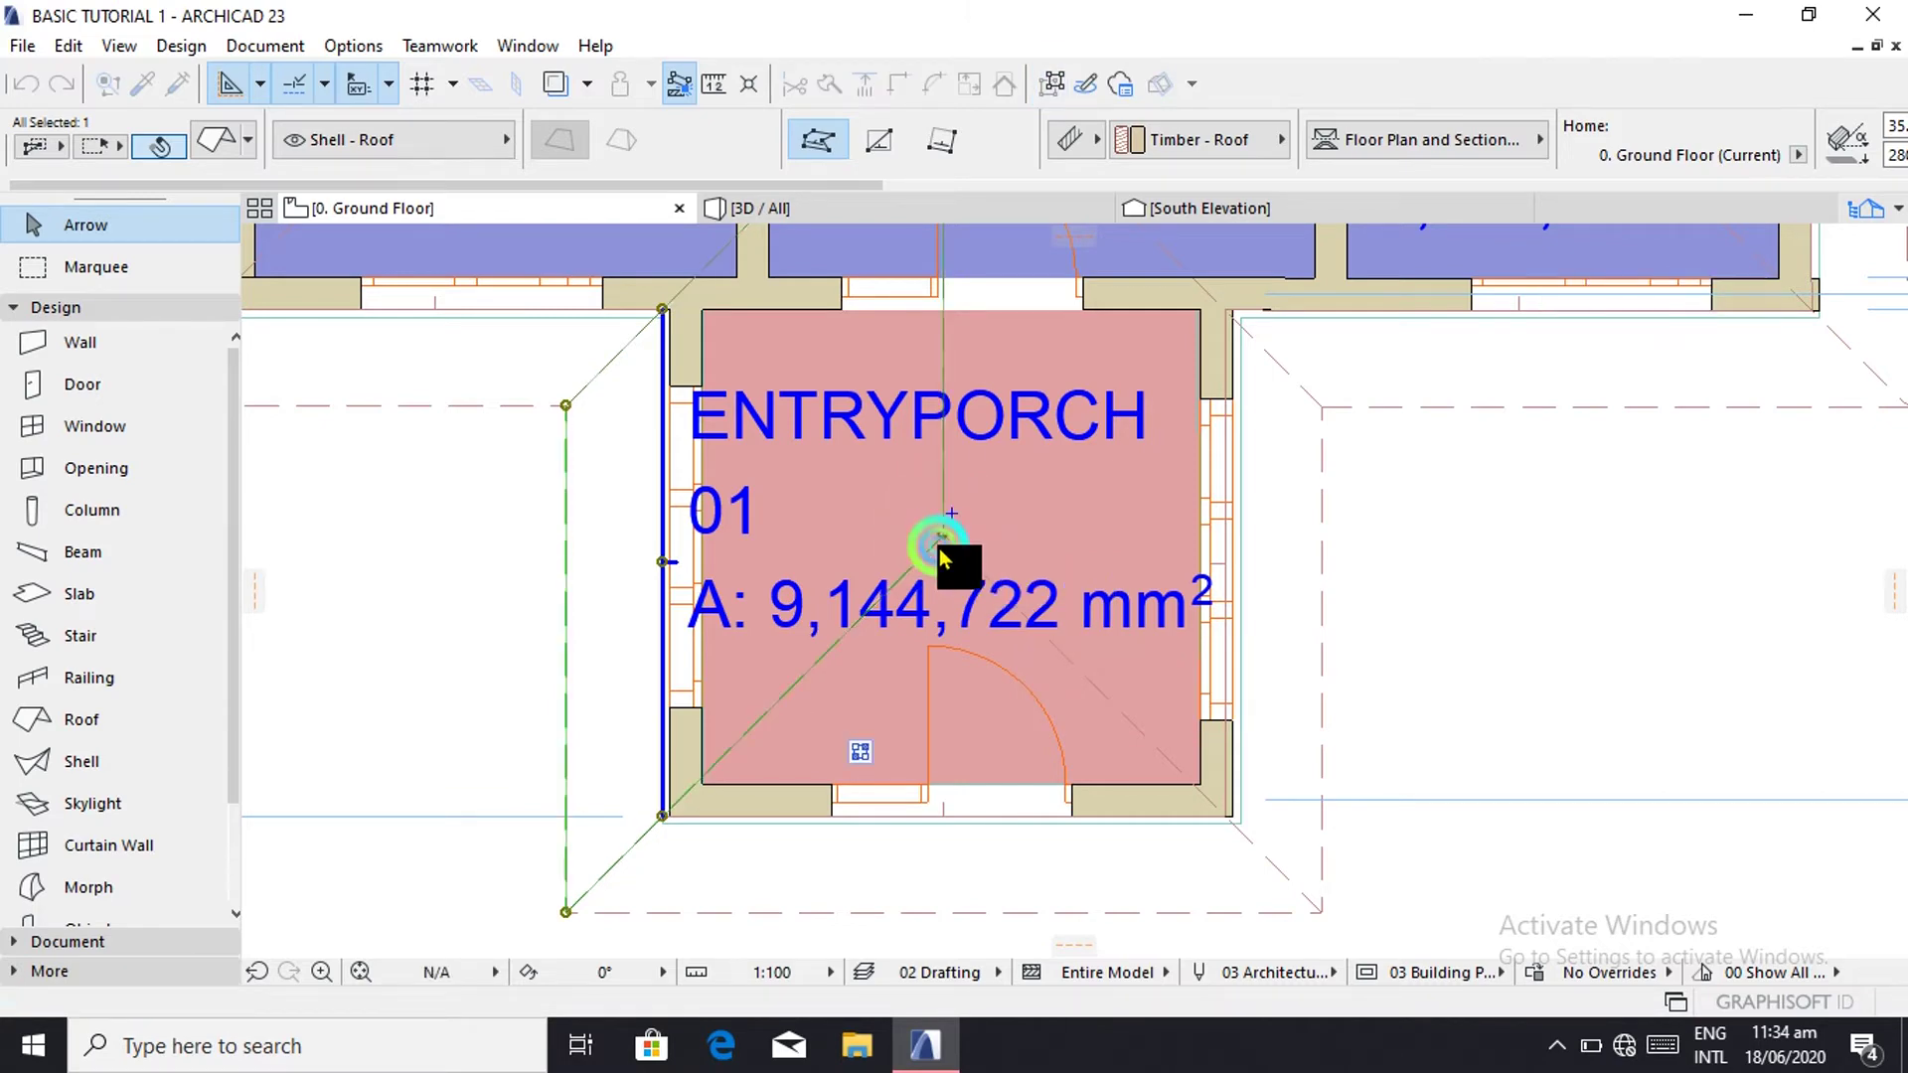
{"action": "left_click", "coordinate": [944, 543]}
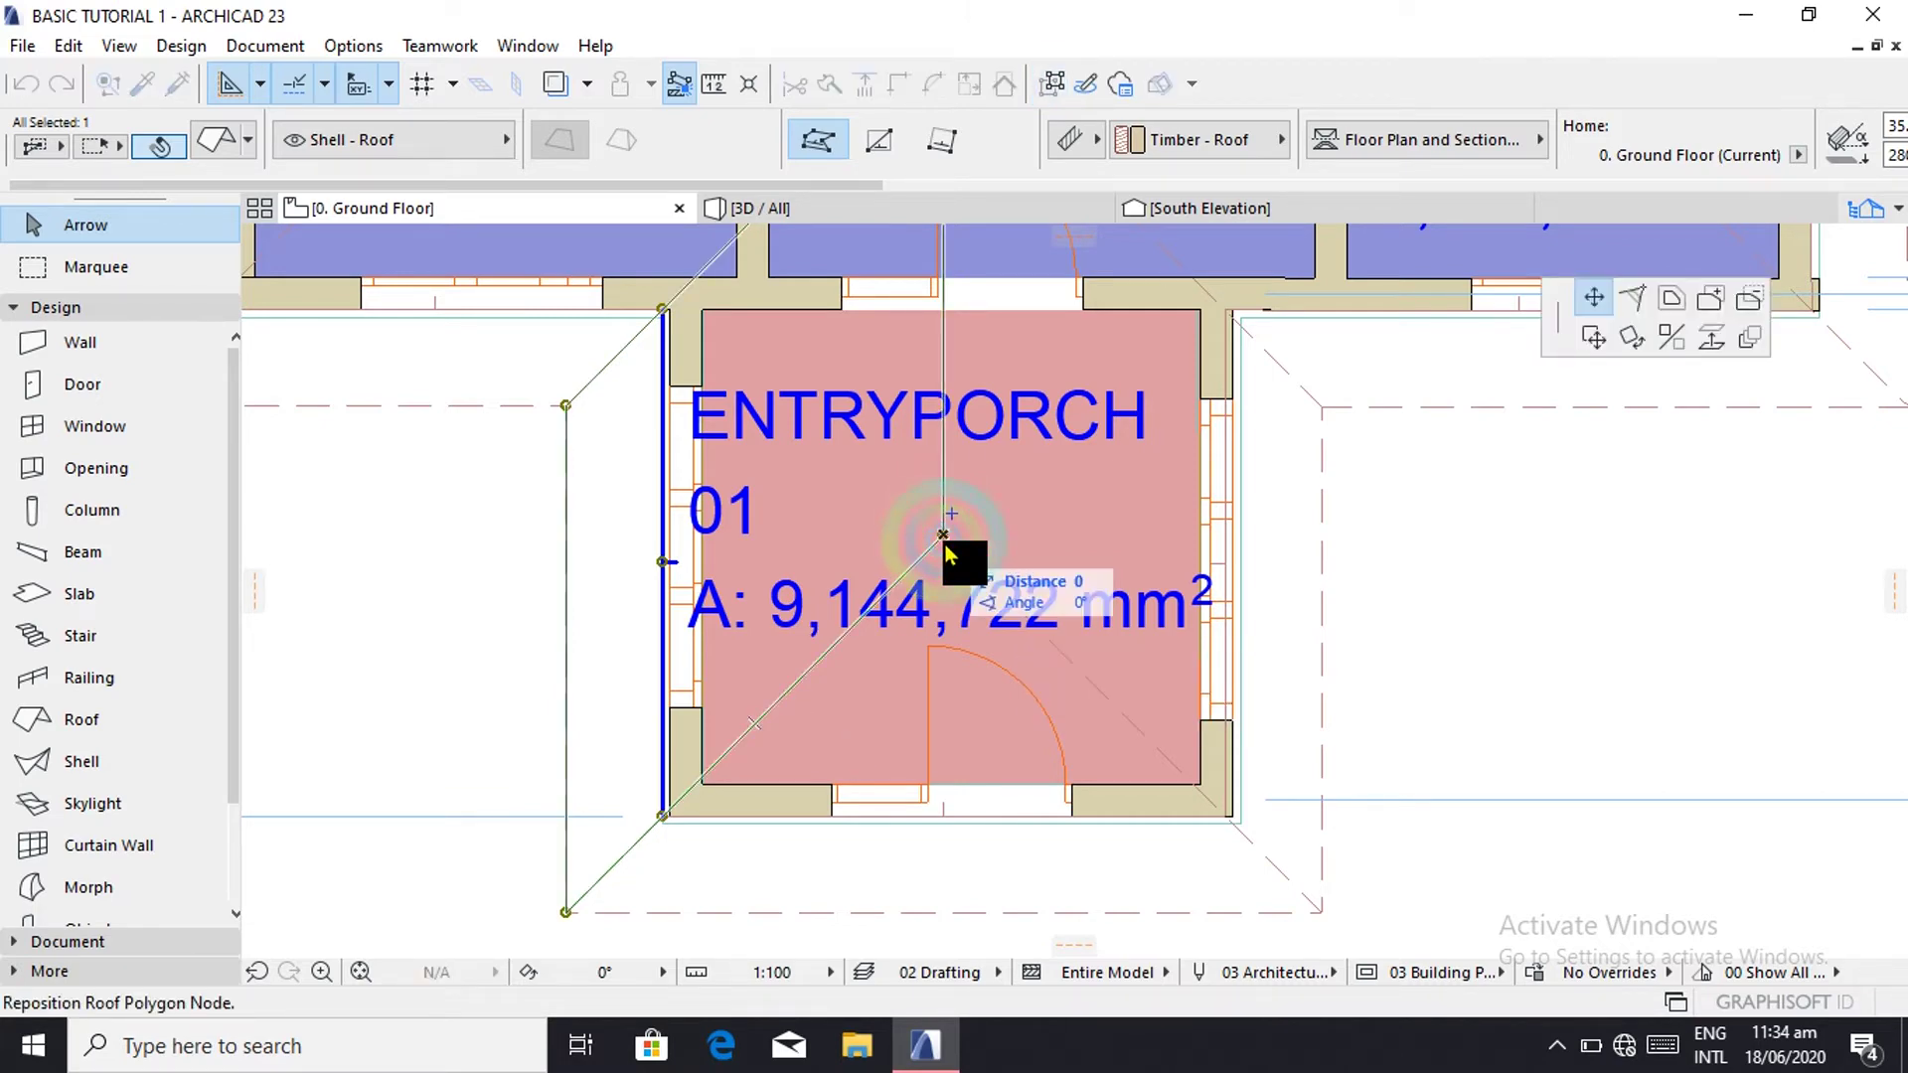
{"action": "right_click", "coordinate": [944, 544]}
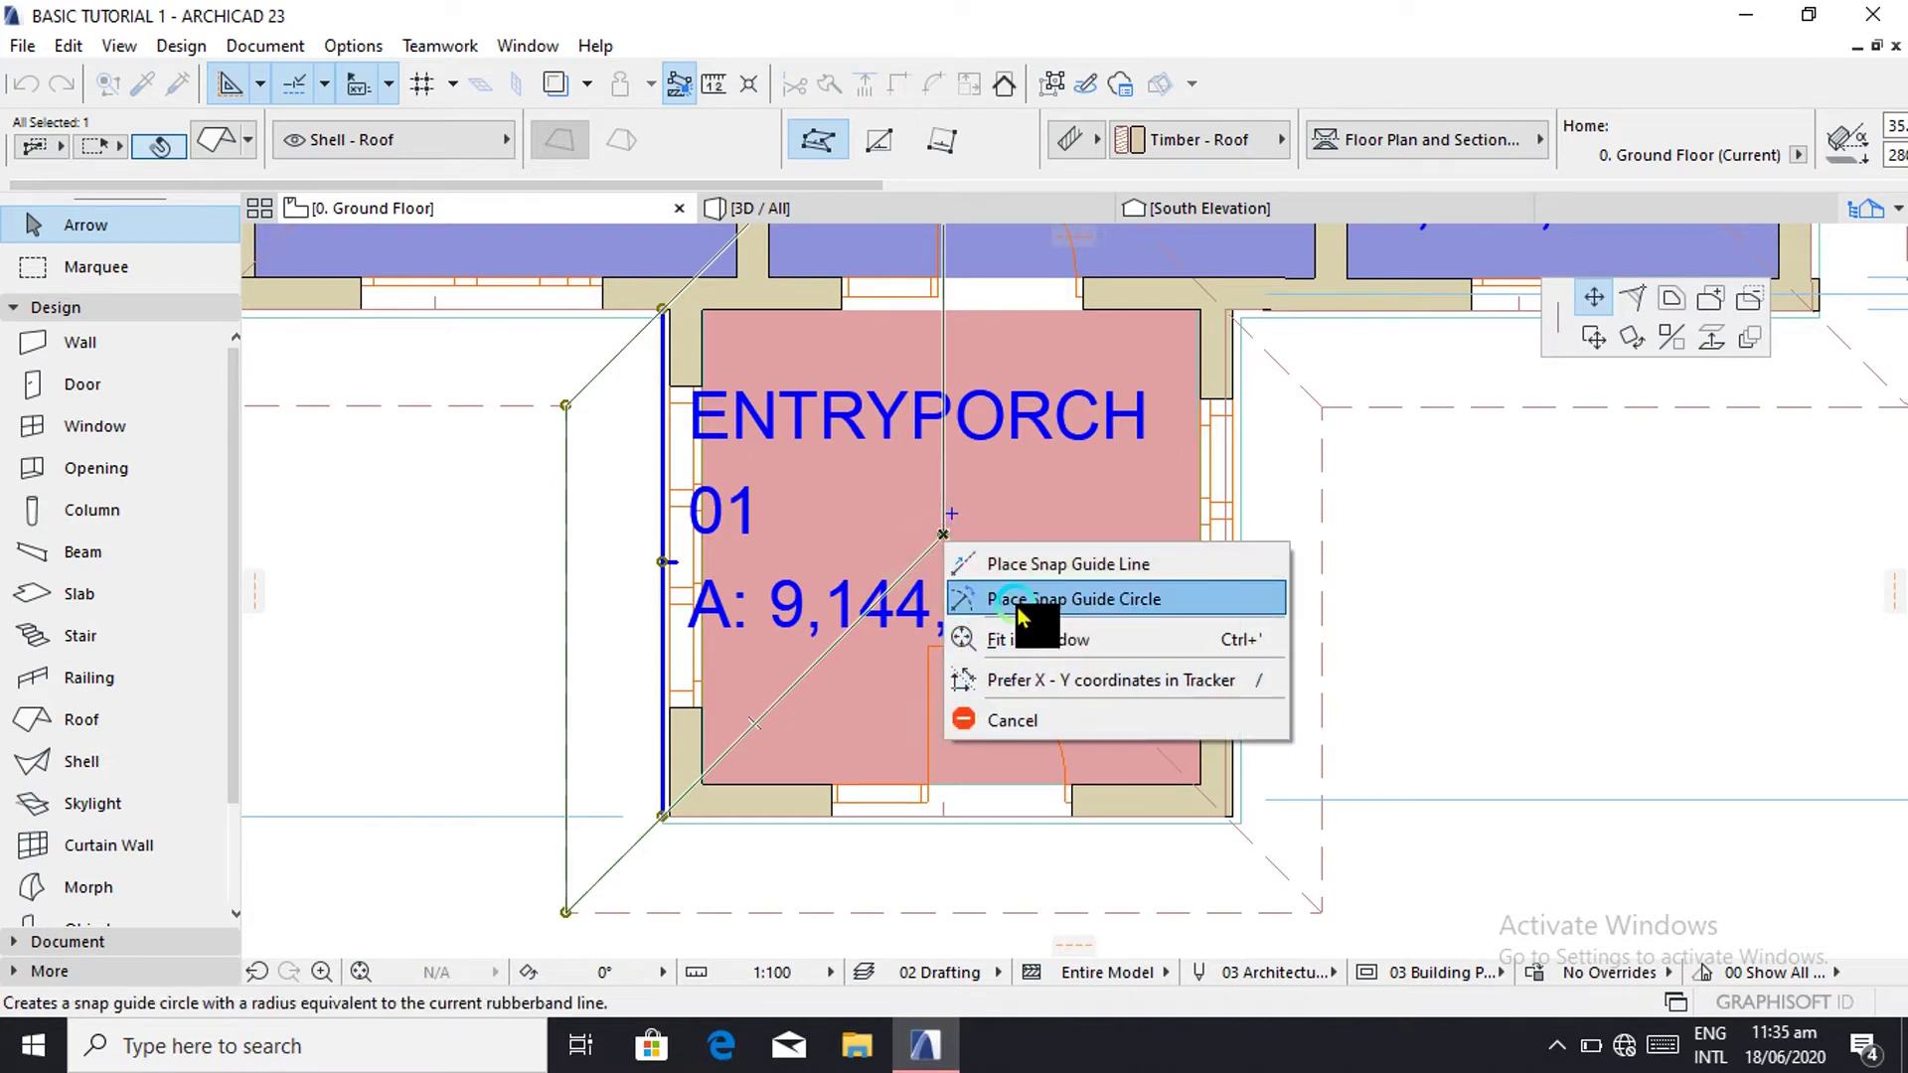
{"action": "left_click", "coordinate": [949, 546]}
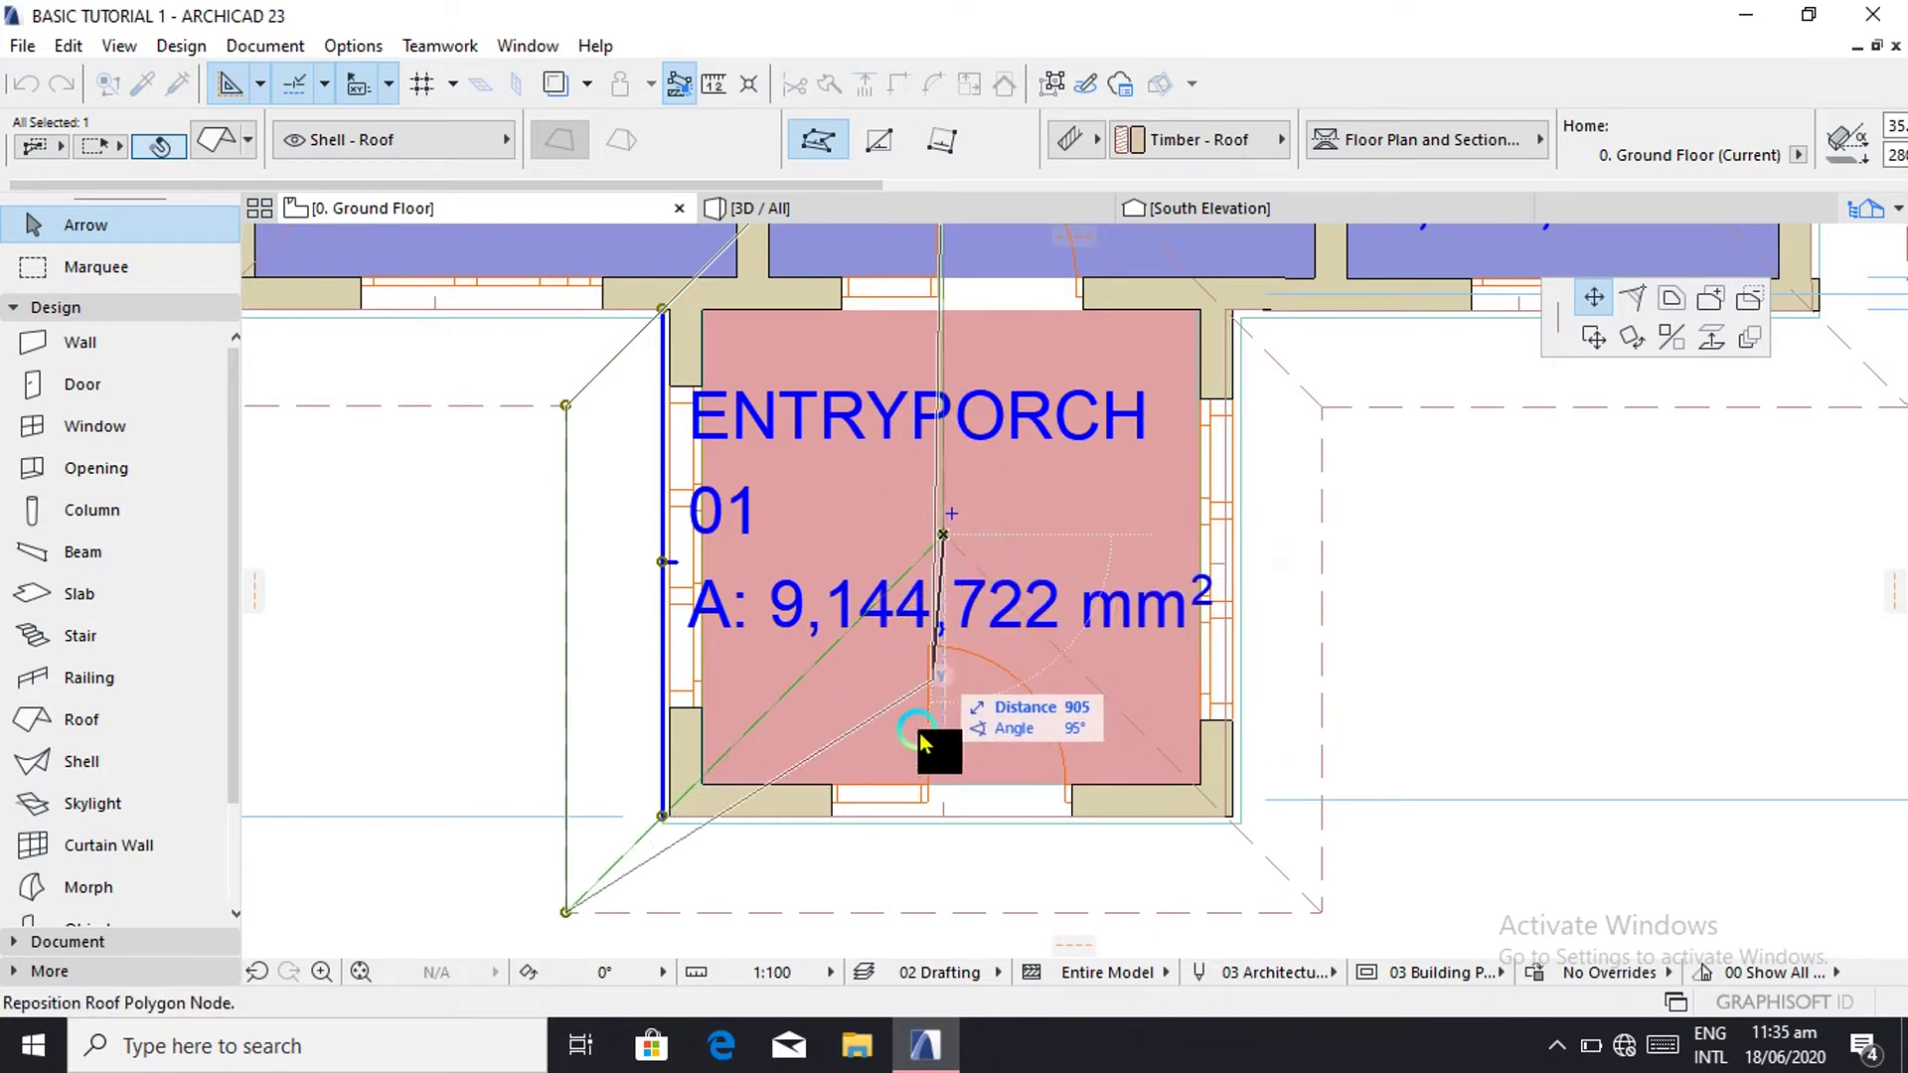
{"action": "left_click", "coordinate": [943, 909]}
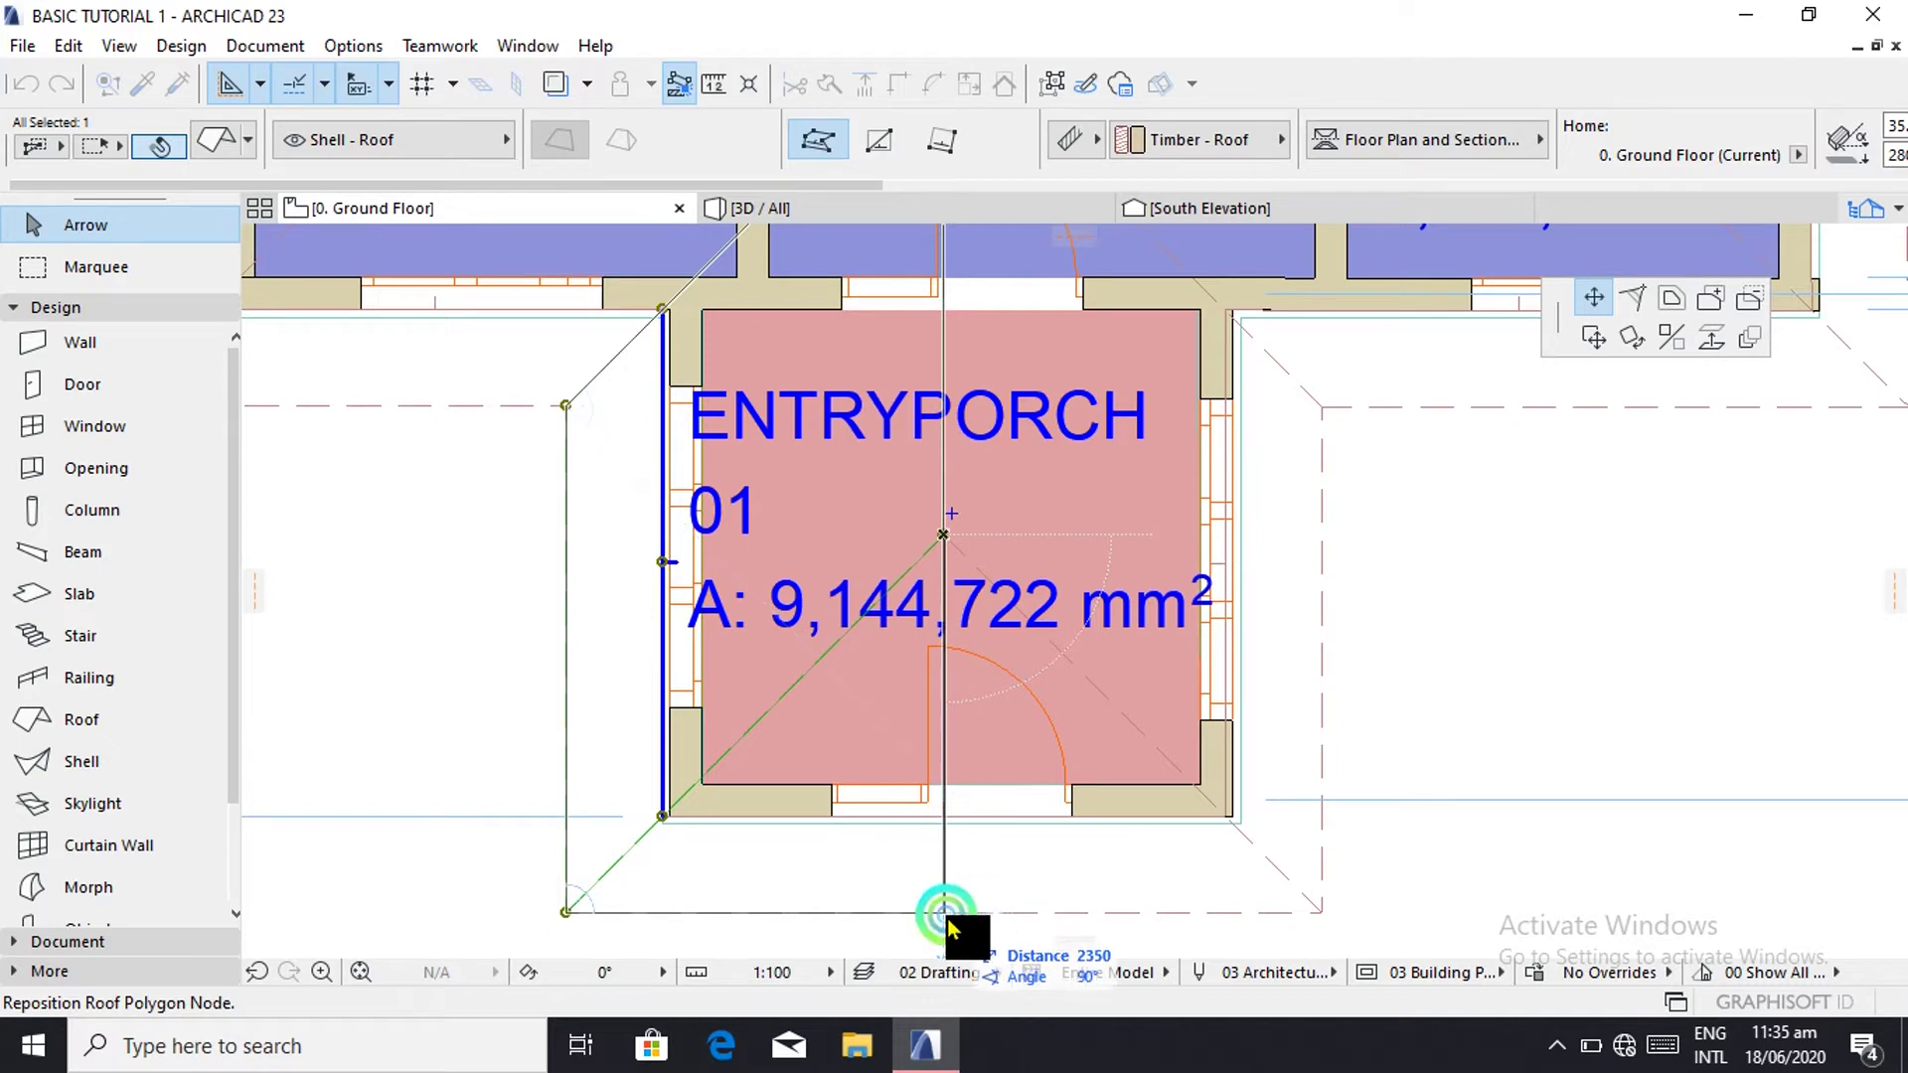
{"action": "left_click", "coordinate": [946, 912]}
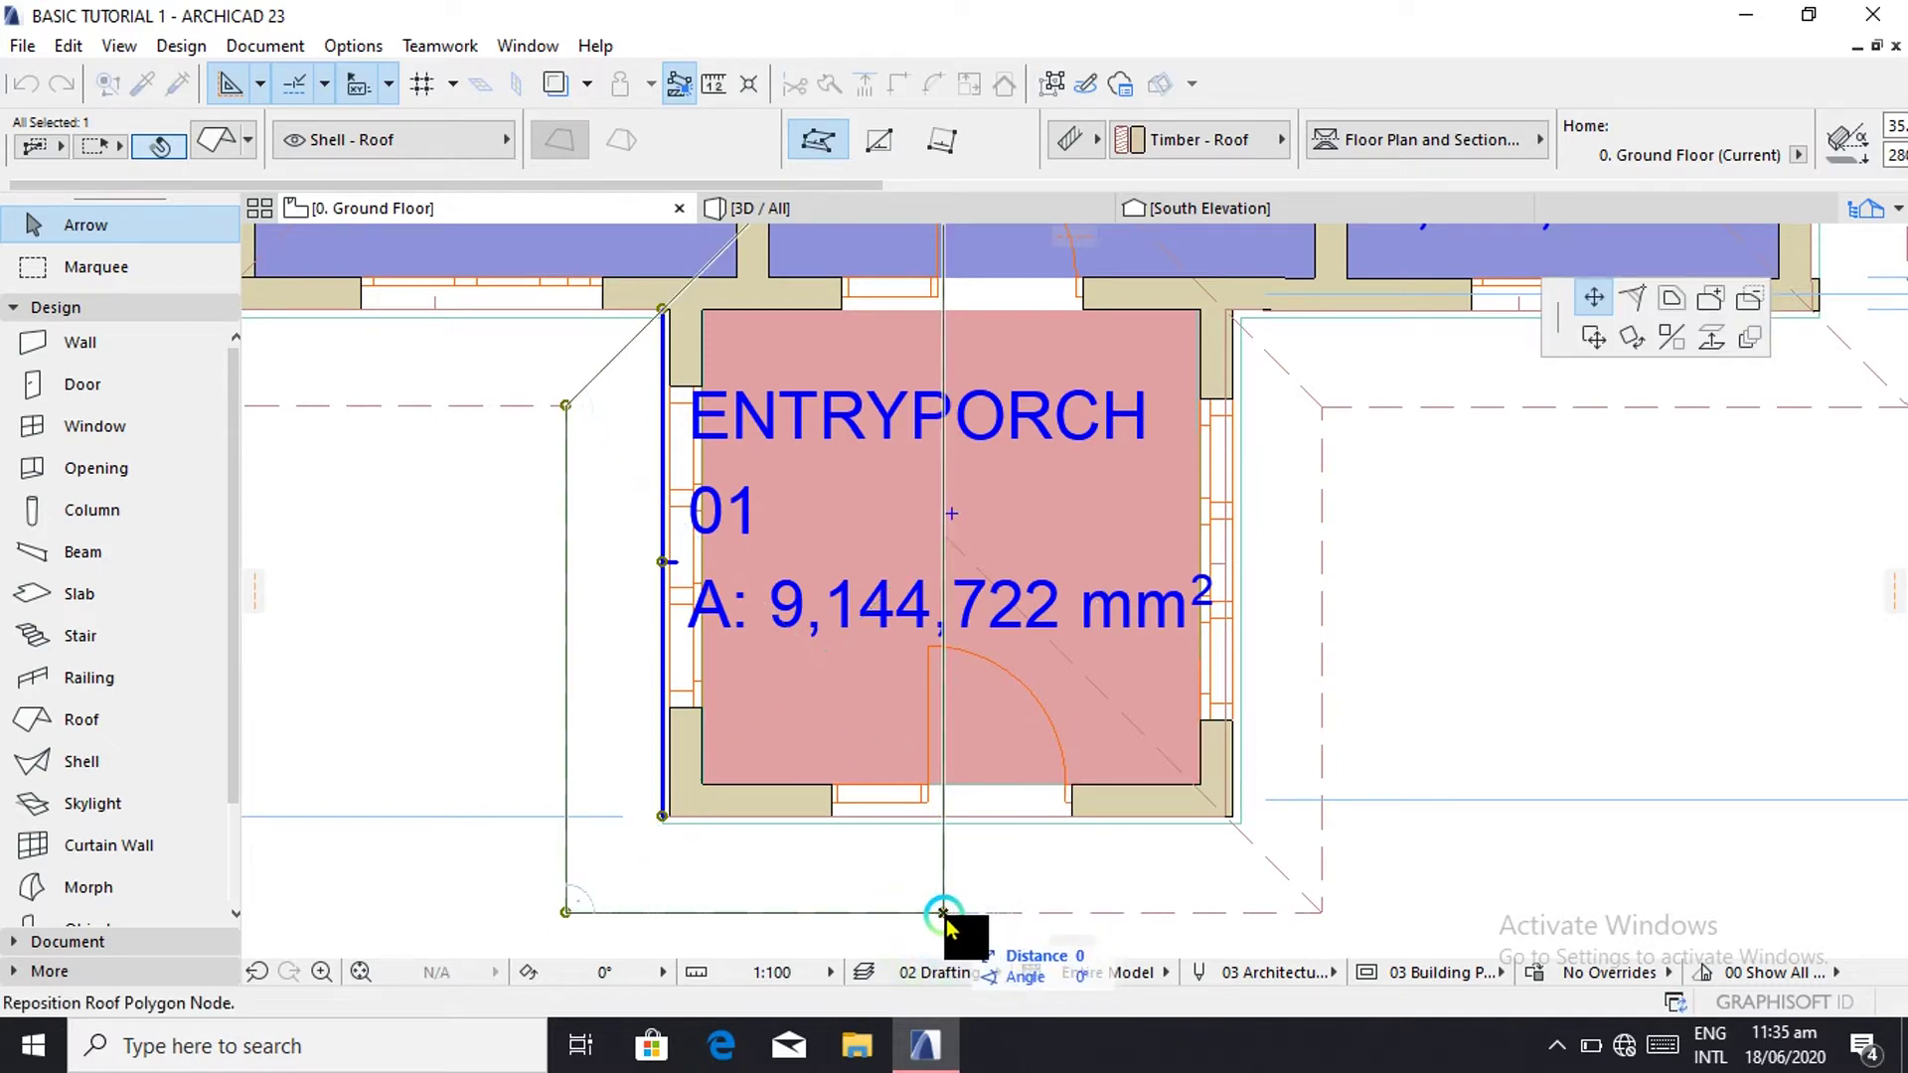
{"action": "left_click", "coordinate": [945, 914]}
{"action": "scroll", "coordinate": [986, 584], "scroll_direction": "up", "scroll_amount": 3}
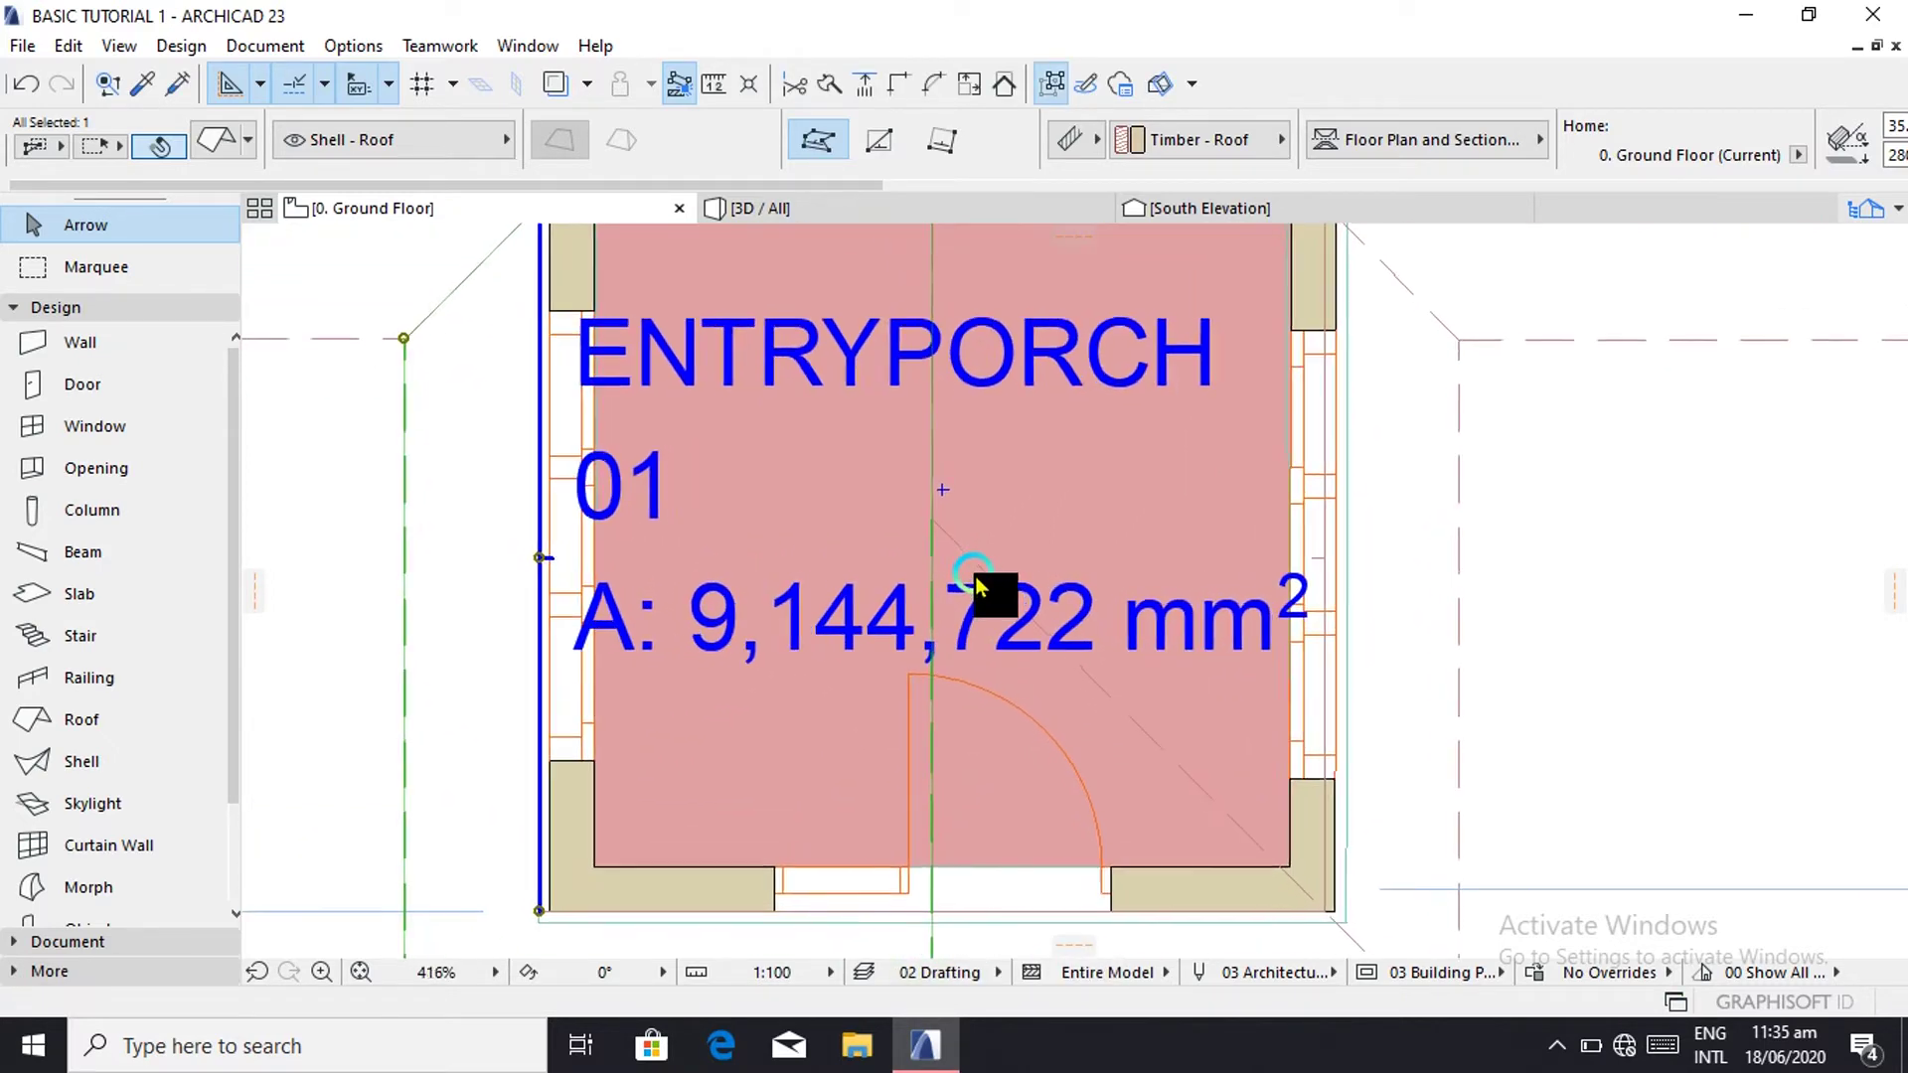
{"action": "left_click", "coordinate": [1016, 645]}
{"action": "scroll", "coordinate": [1015, 646], "scroll_direction": "down", "scroll_amount": 3}
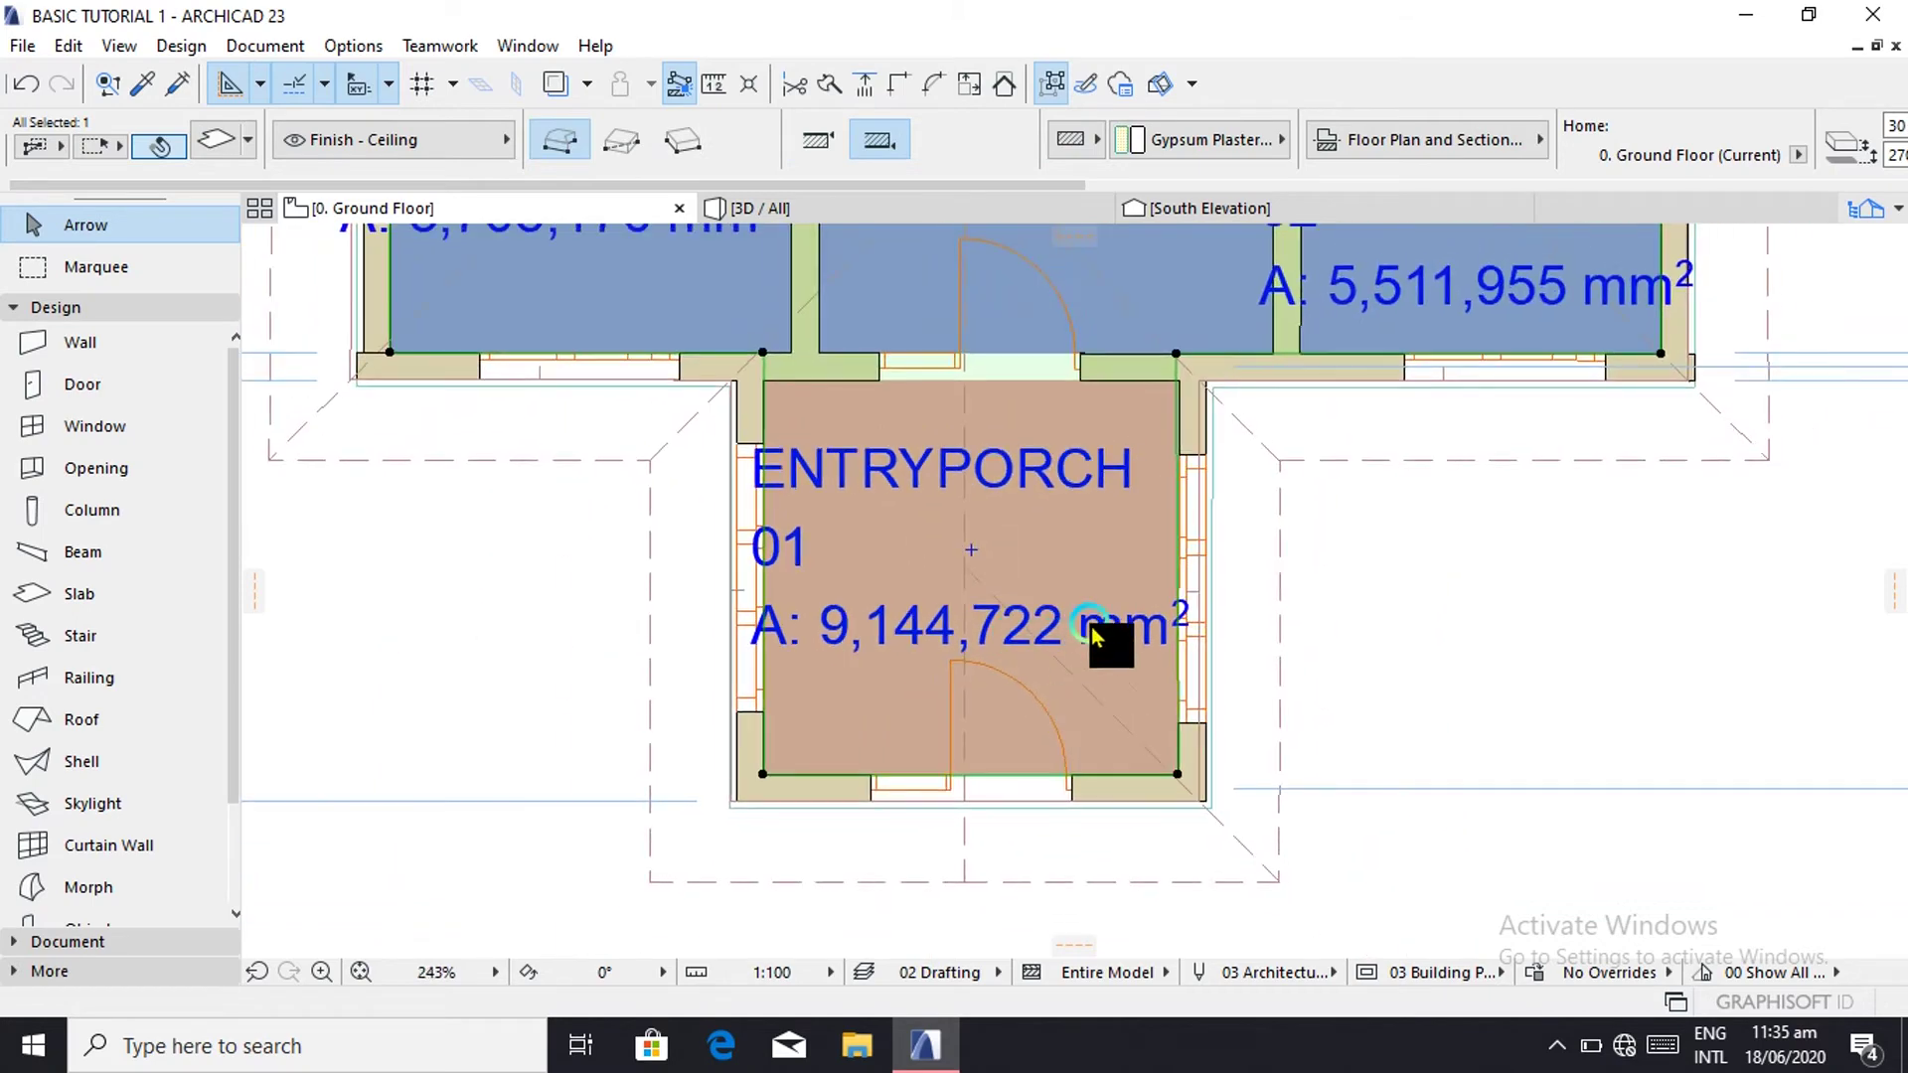
{"action": "left_click", "coordinate": [1109, 608]}
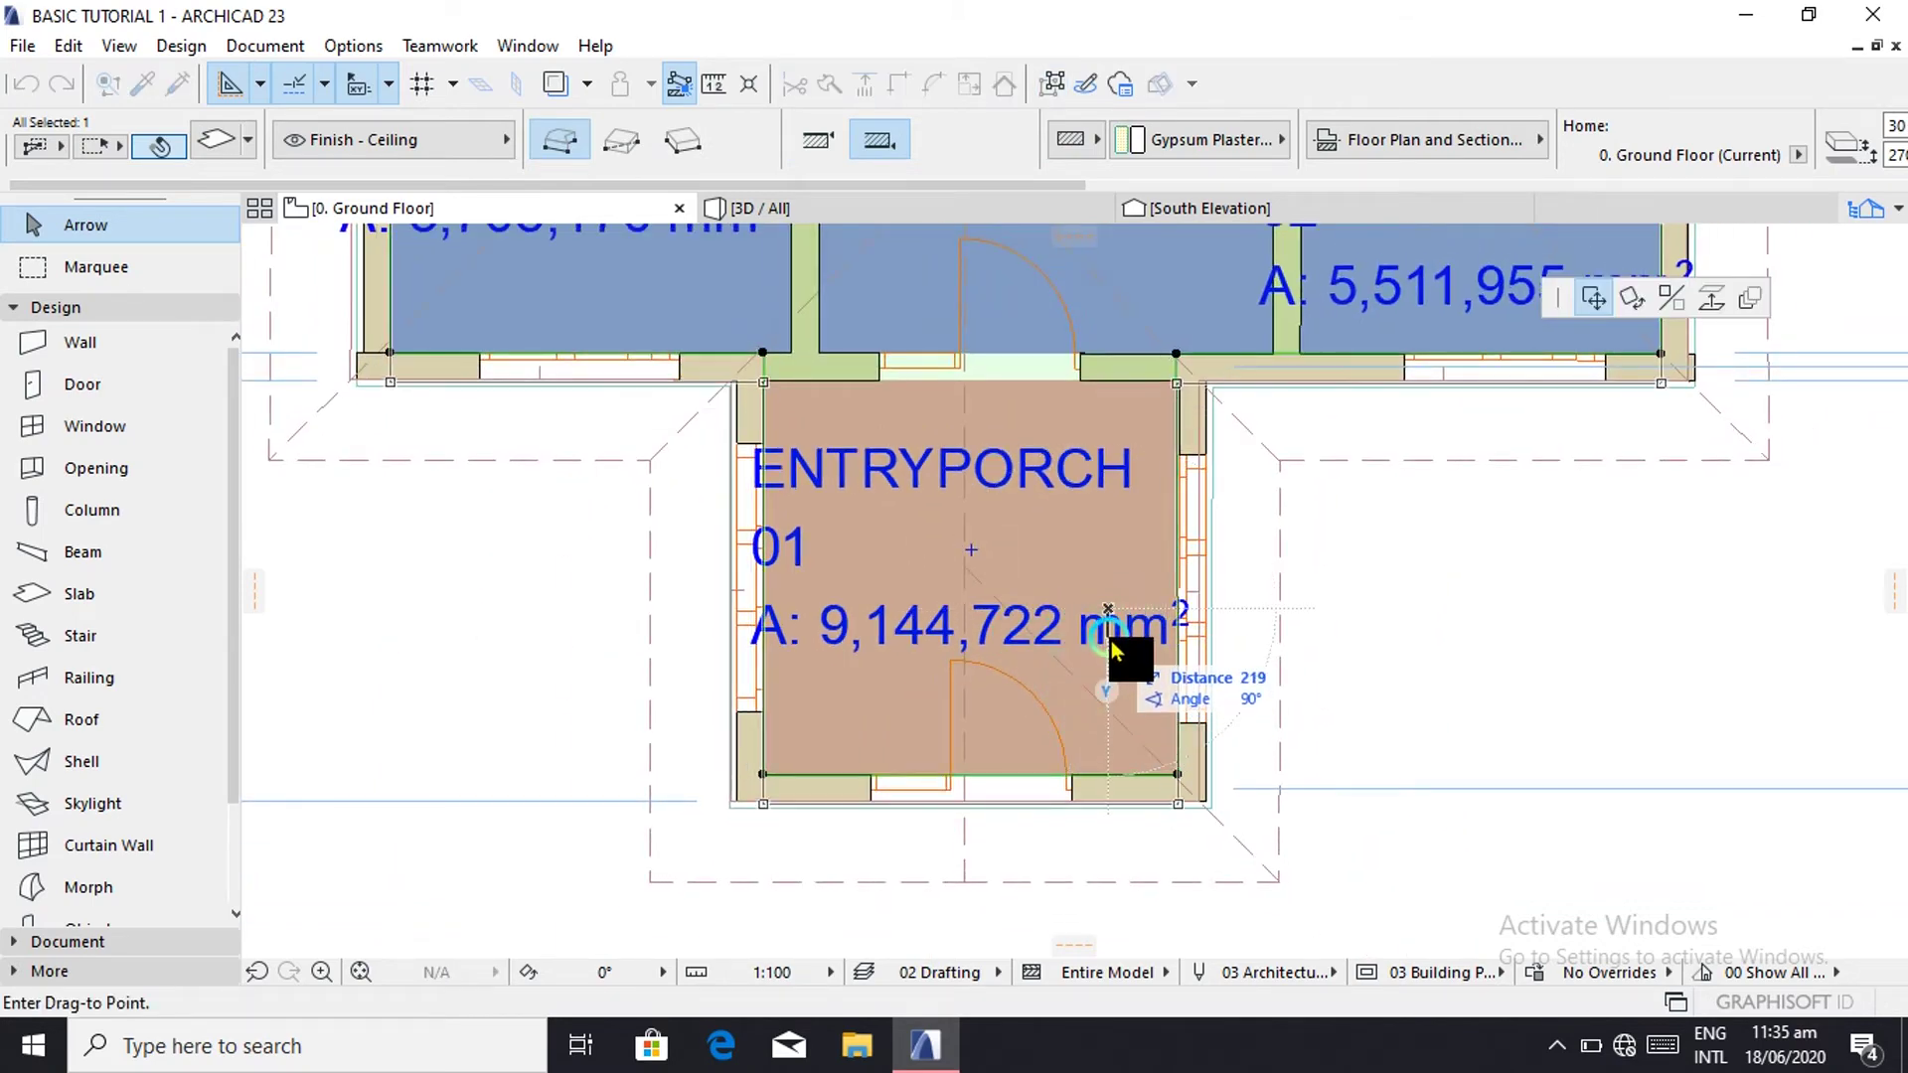
{"action": "left_click", "coordinate": [1116, 611]}
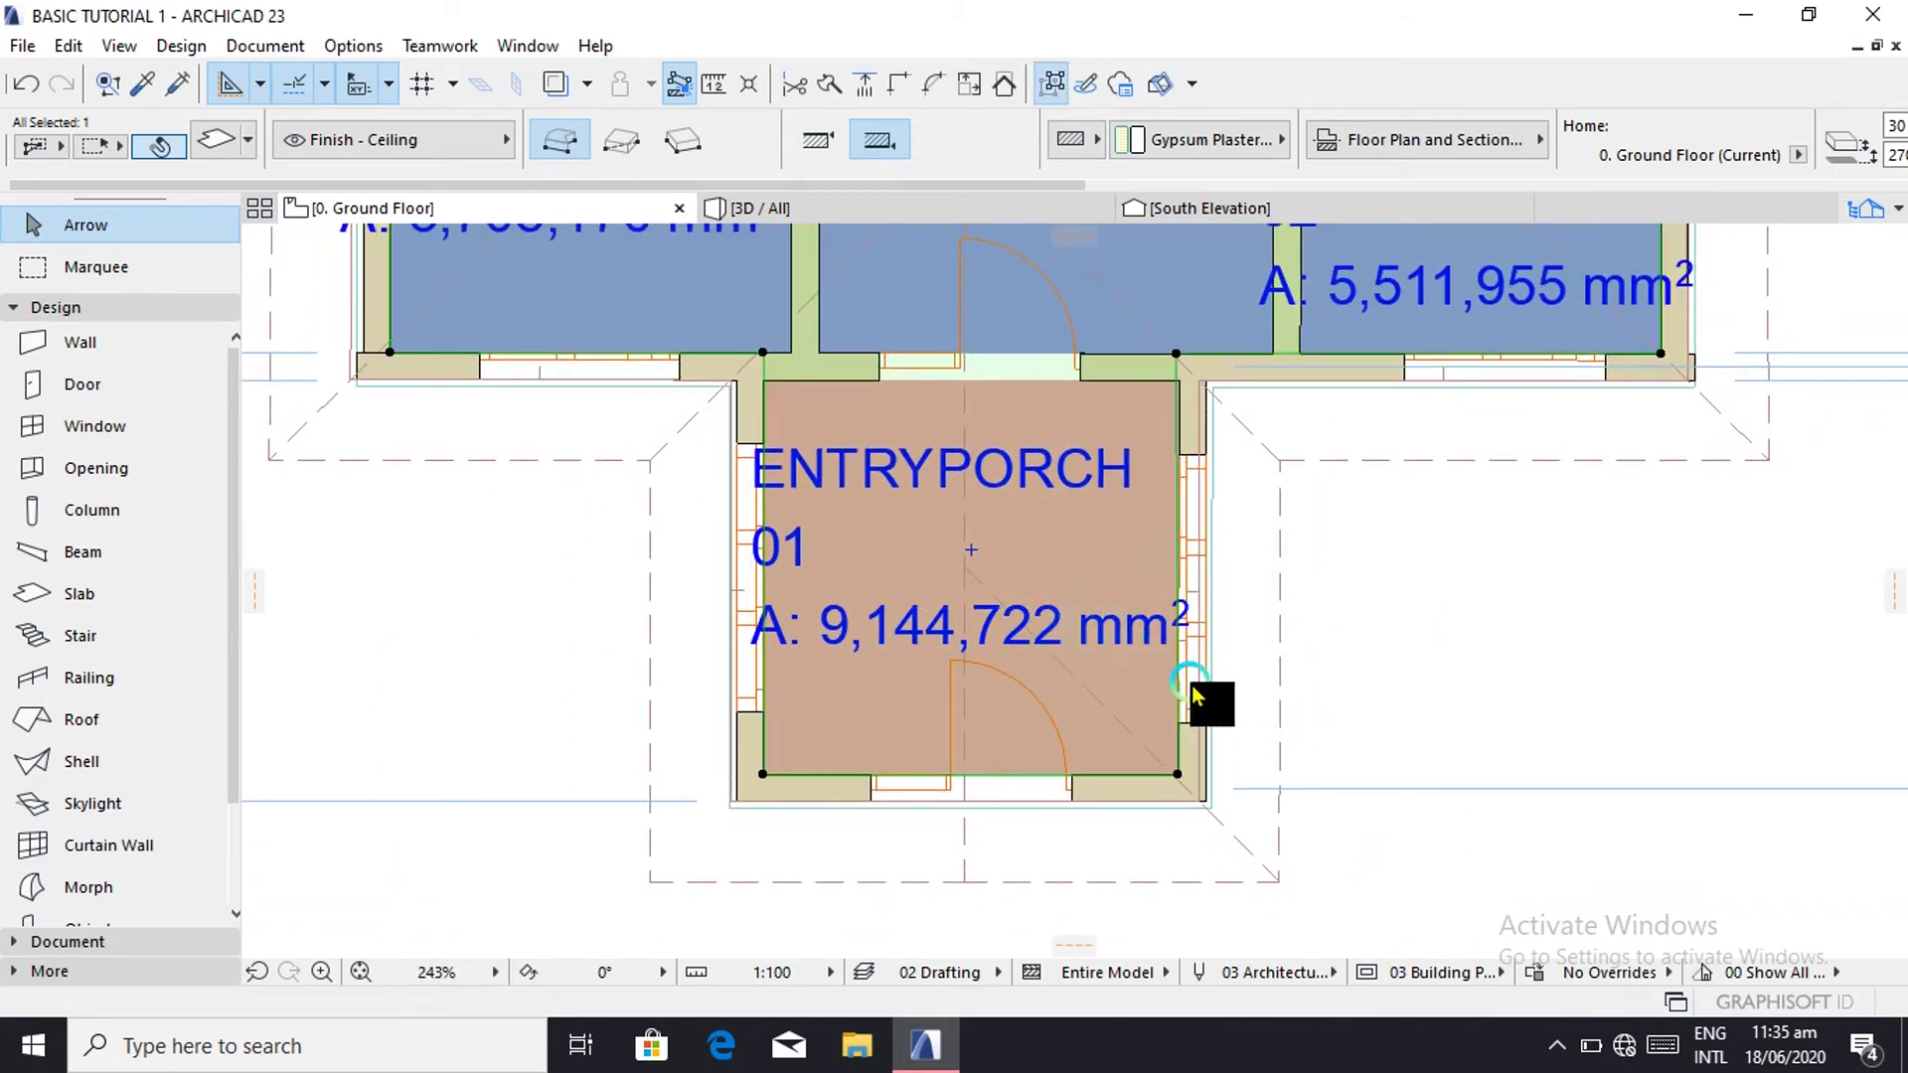
{"action": "left_click", "coordinate": [1232, 694]}
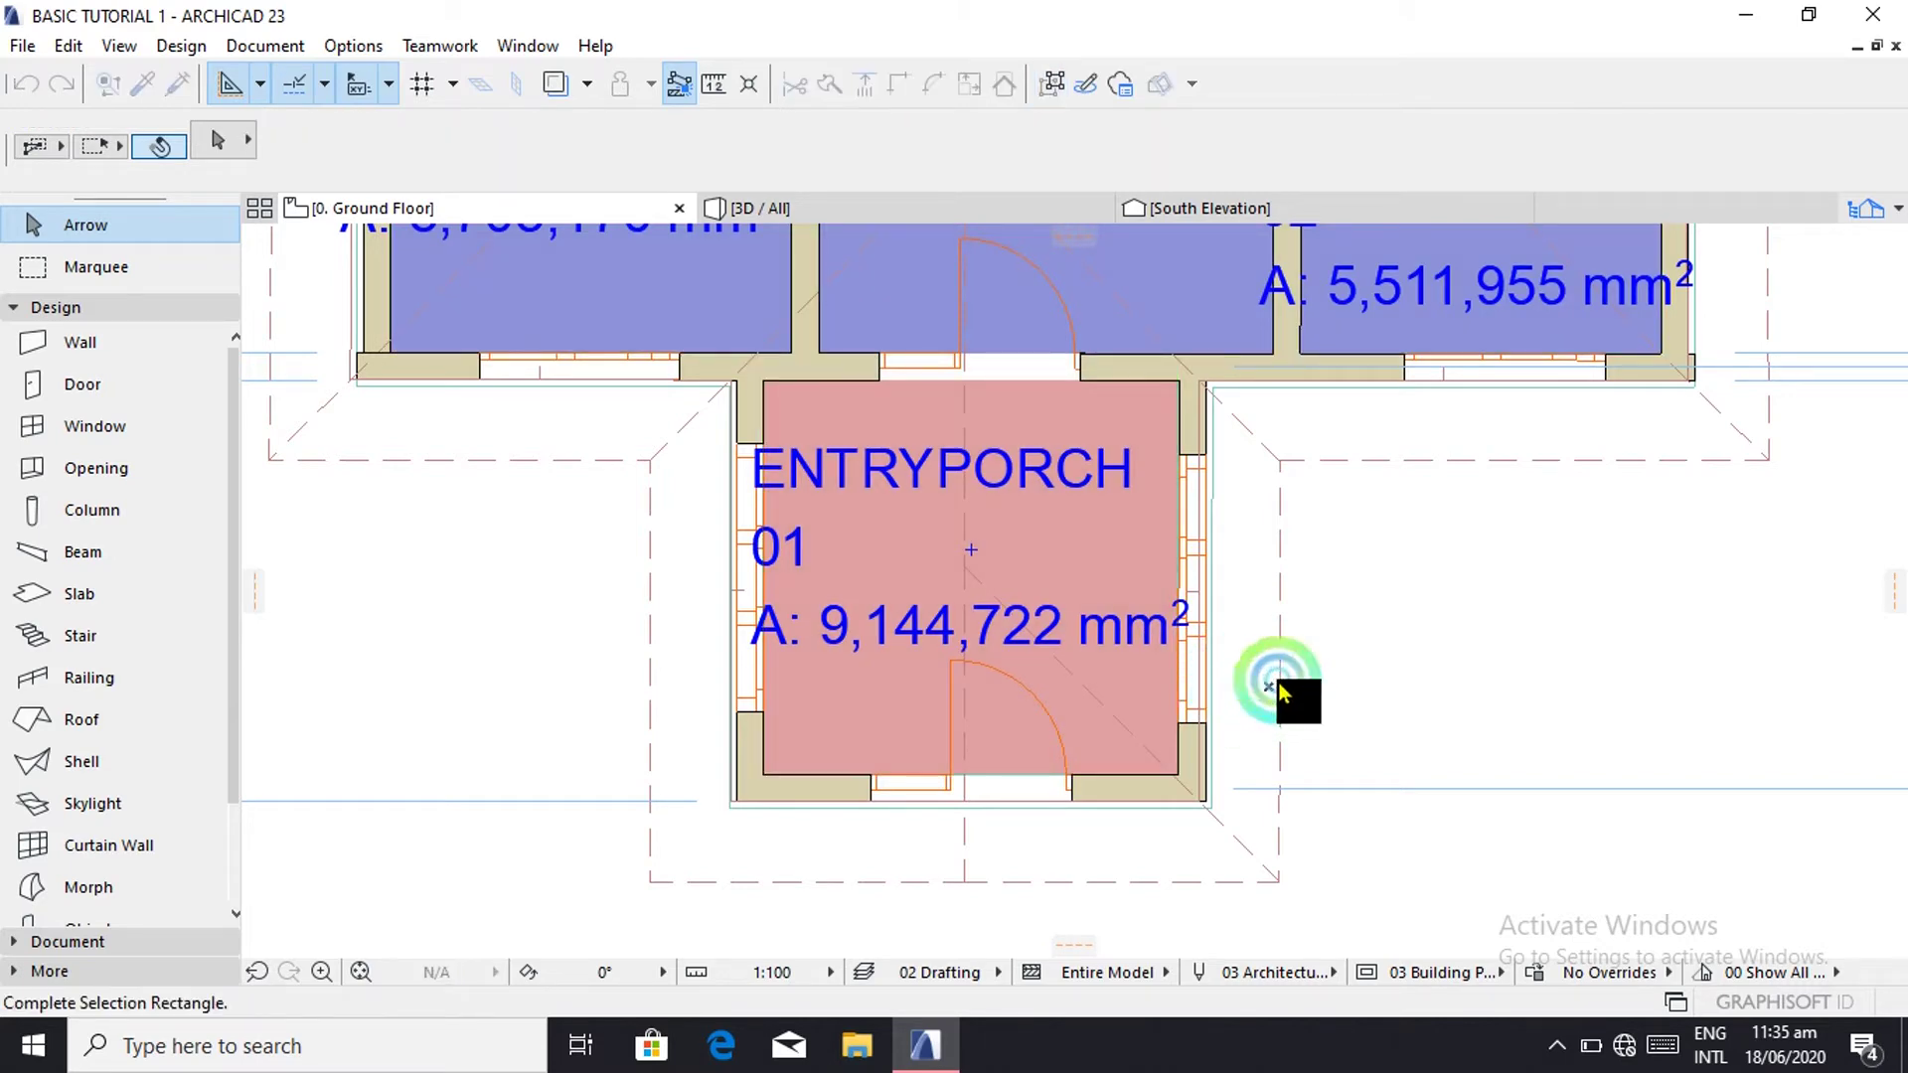
Step: Select the porch's right roof plane and move its apex node about 2350 straight down to the midpoint of the front eave line
{"action": "left_click", "coordinate": [1282, 685]}
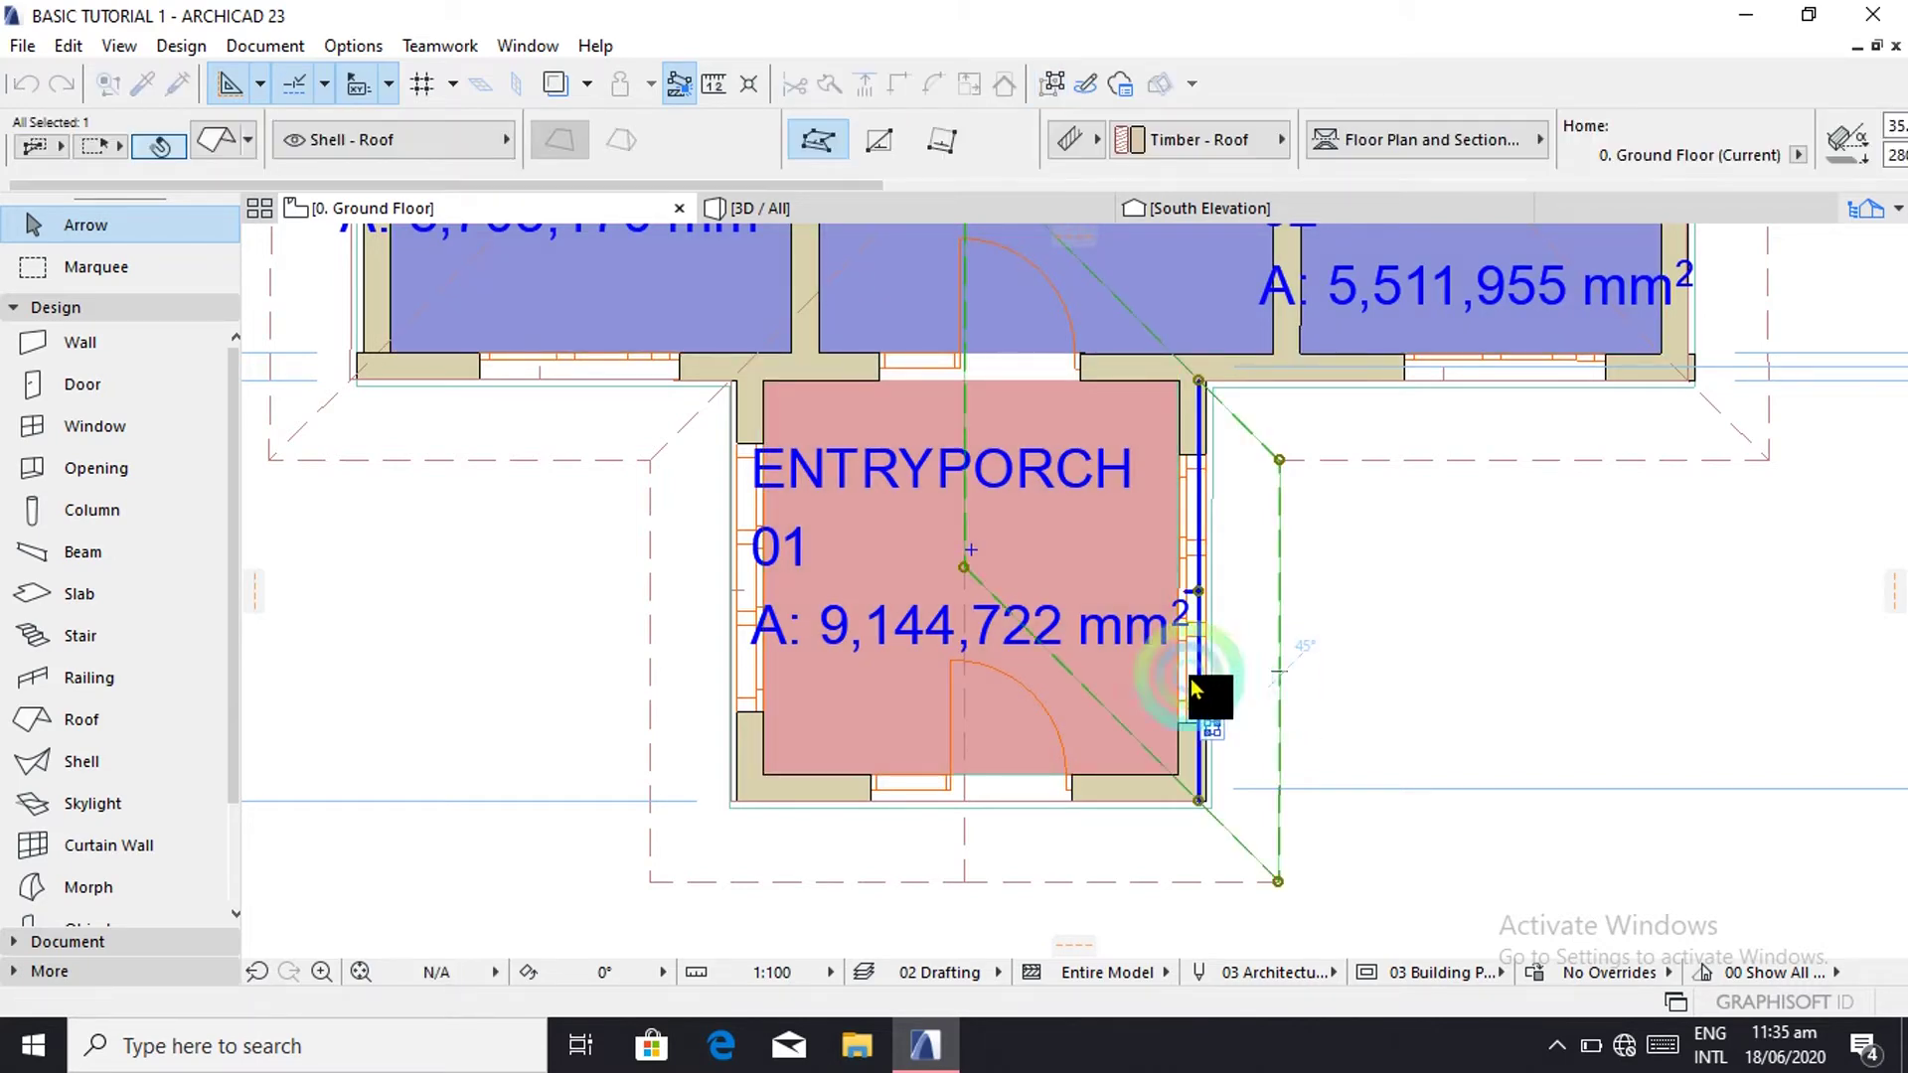
{"action": "left_click", "coordinate": [965, 570]}
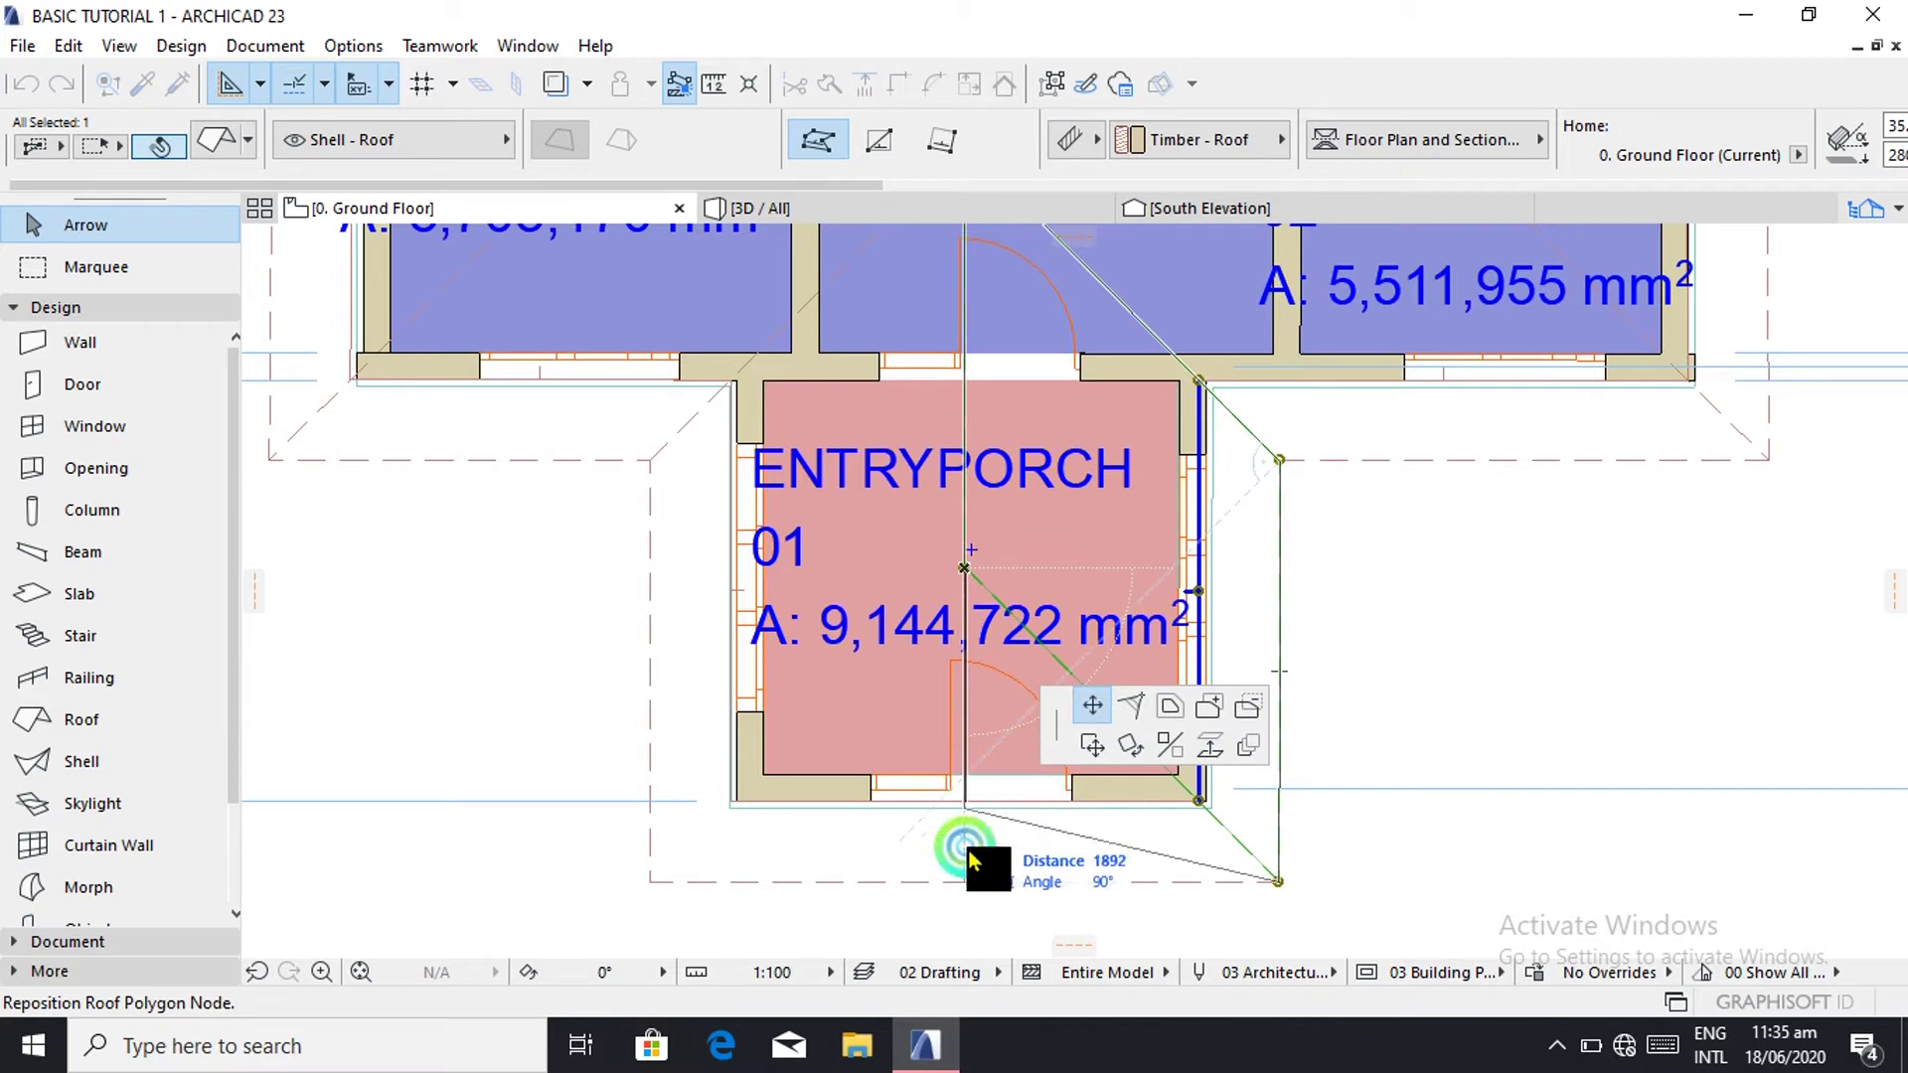
{"action": "left_click", "coordinate": [970, 886]}
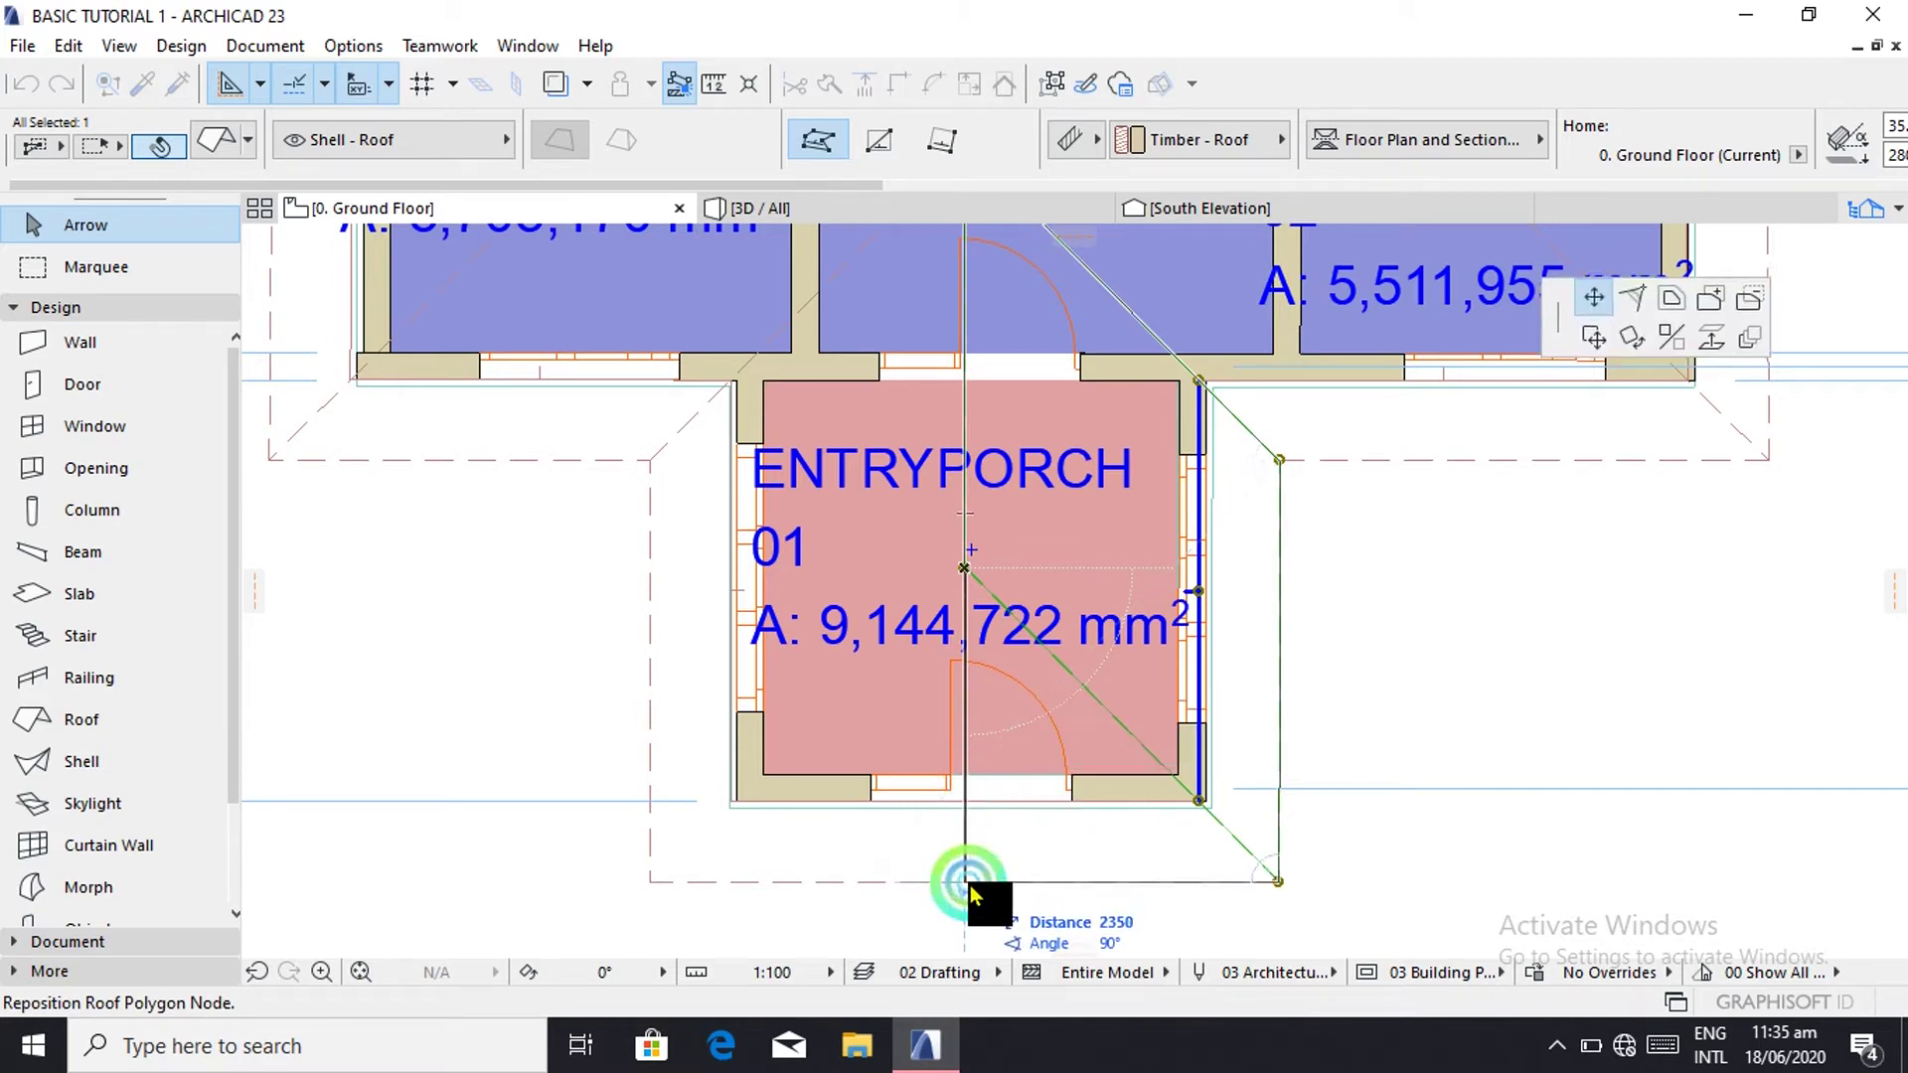
Step: Inspect the reshaped porch roof from the front in the 3D view and return to the Ground Floor plan
{"action": "left_click", "coordinate": [769, 220]}
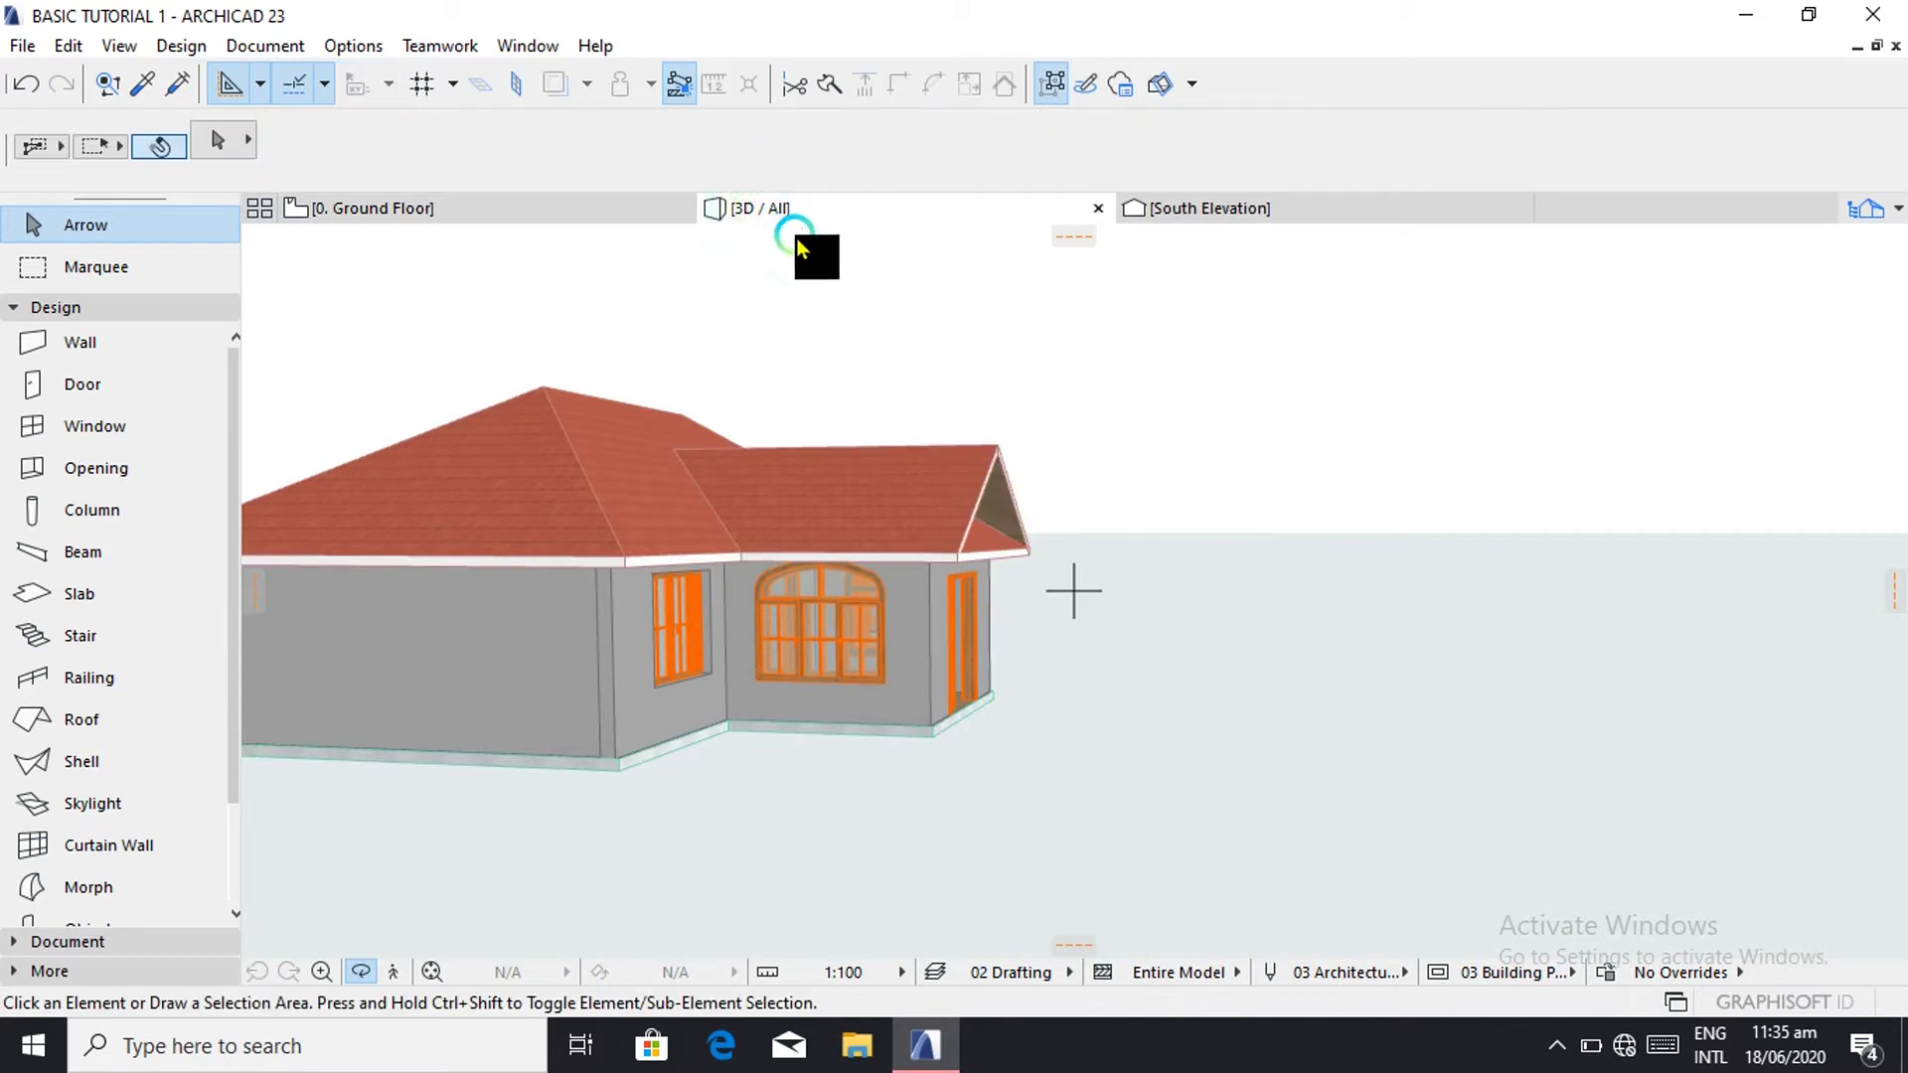
{"action": "left_click_drag", "start_coordinate": [1149, 495], "coordinate": [730, 519]}
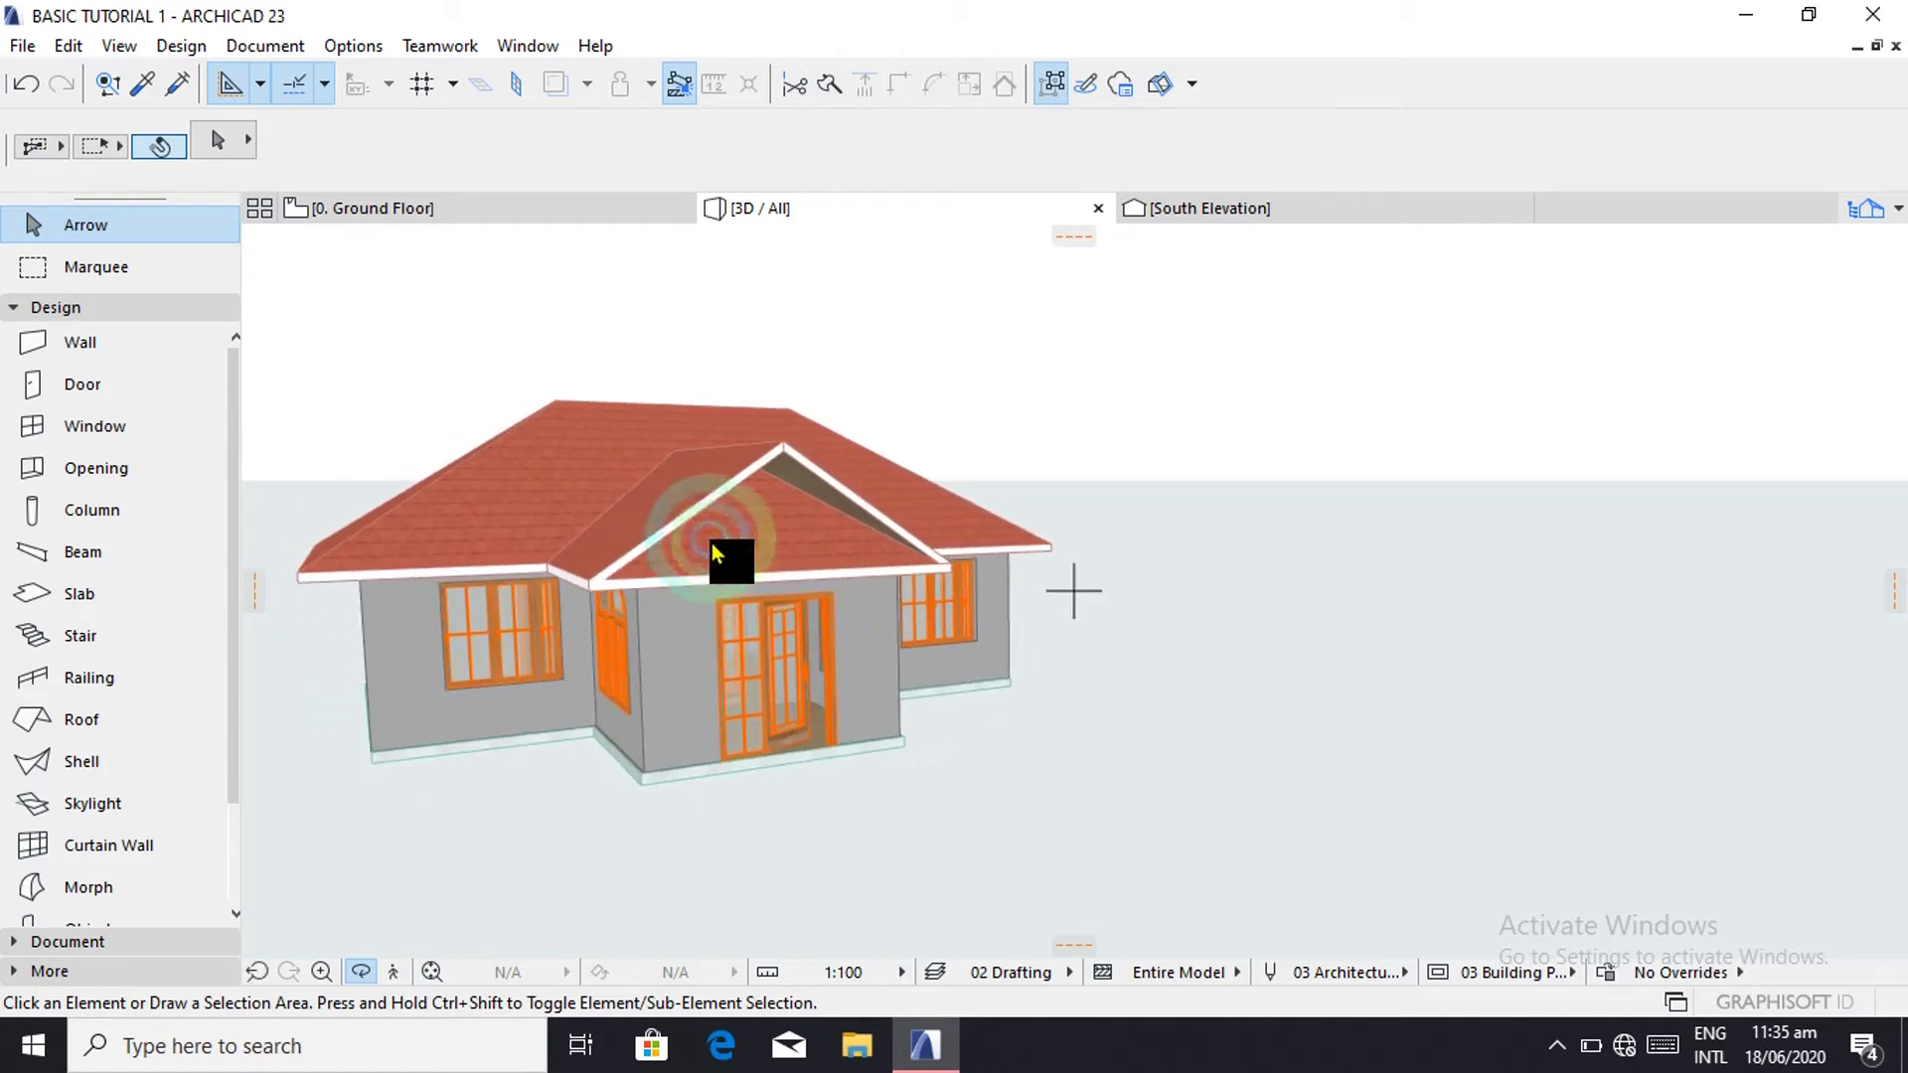
{"action": "left_click_drag", "start_coordinate": [706, 540], "coordinate": [552, 530]}
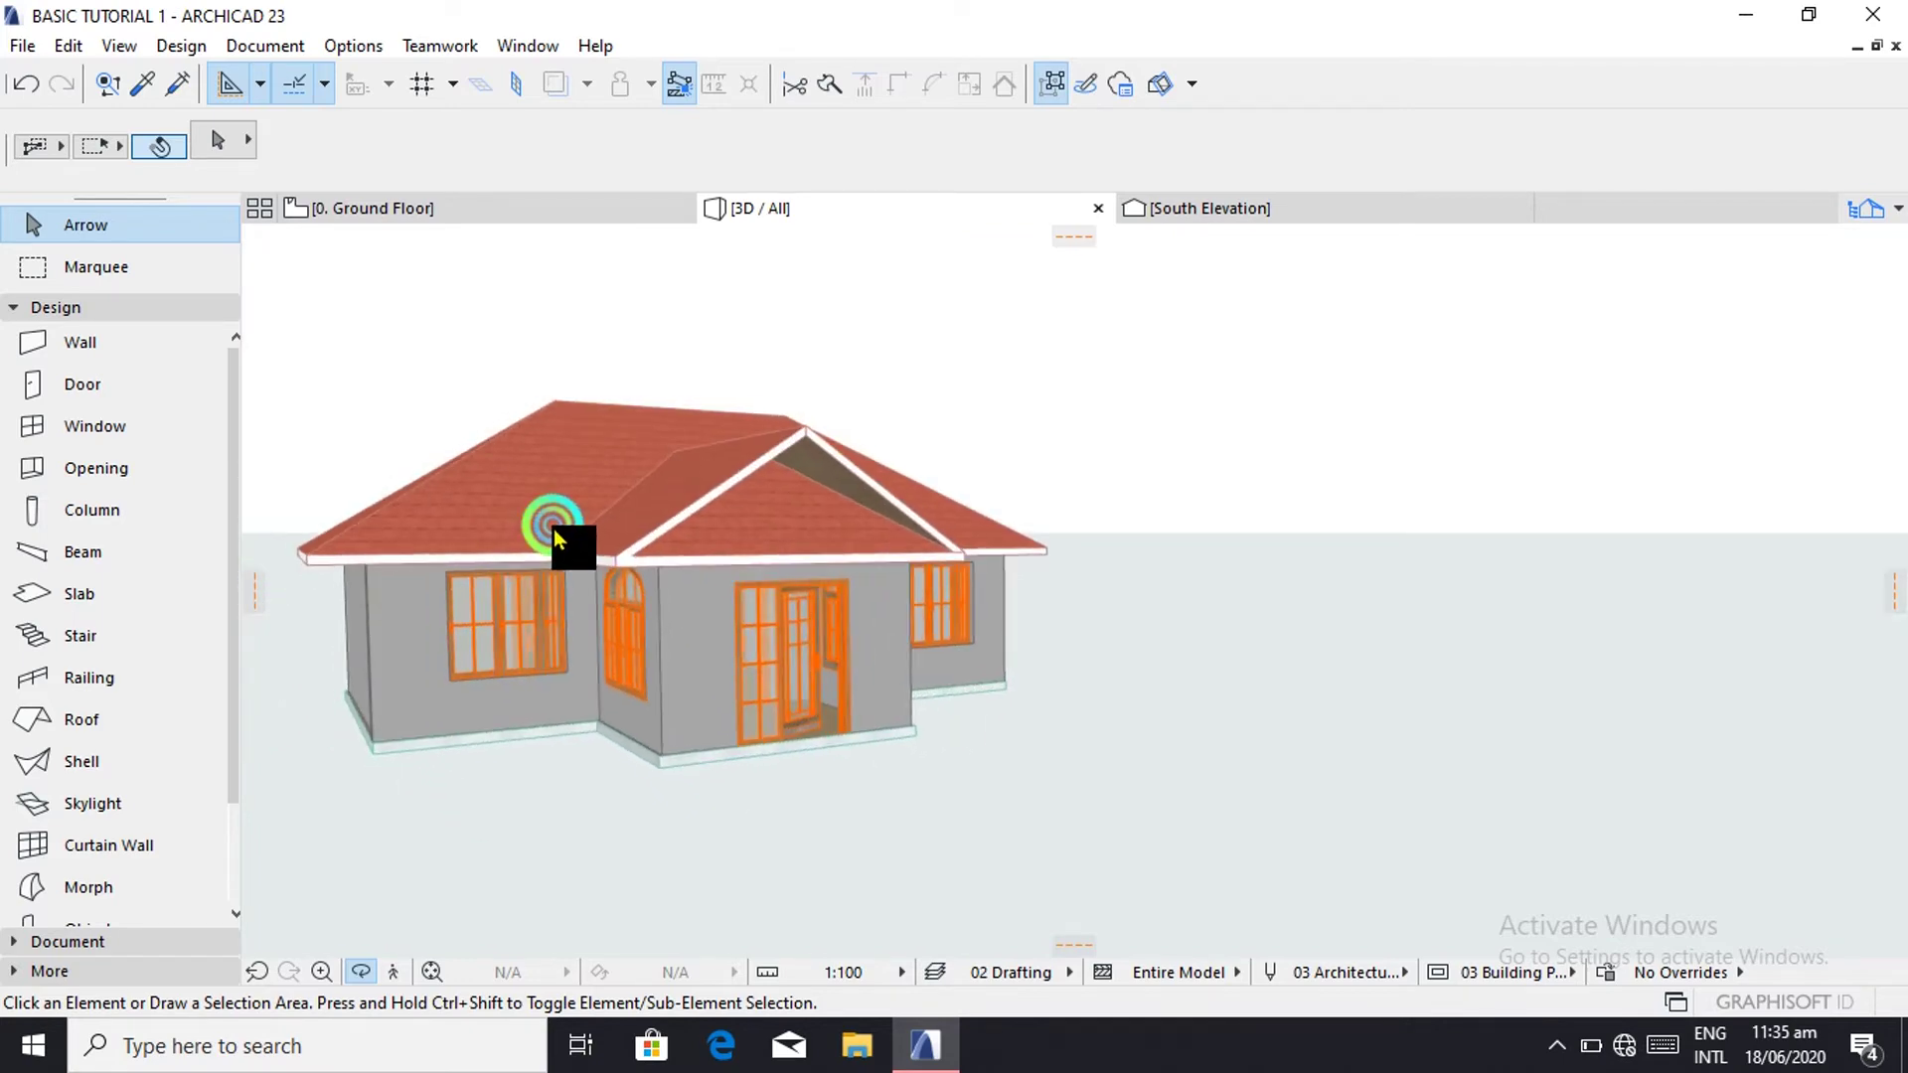
{"action": "left_click", "coordinate": [400, 216]}
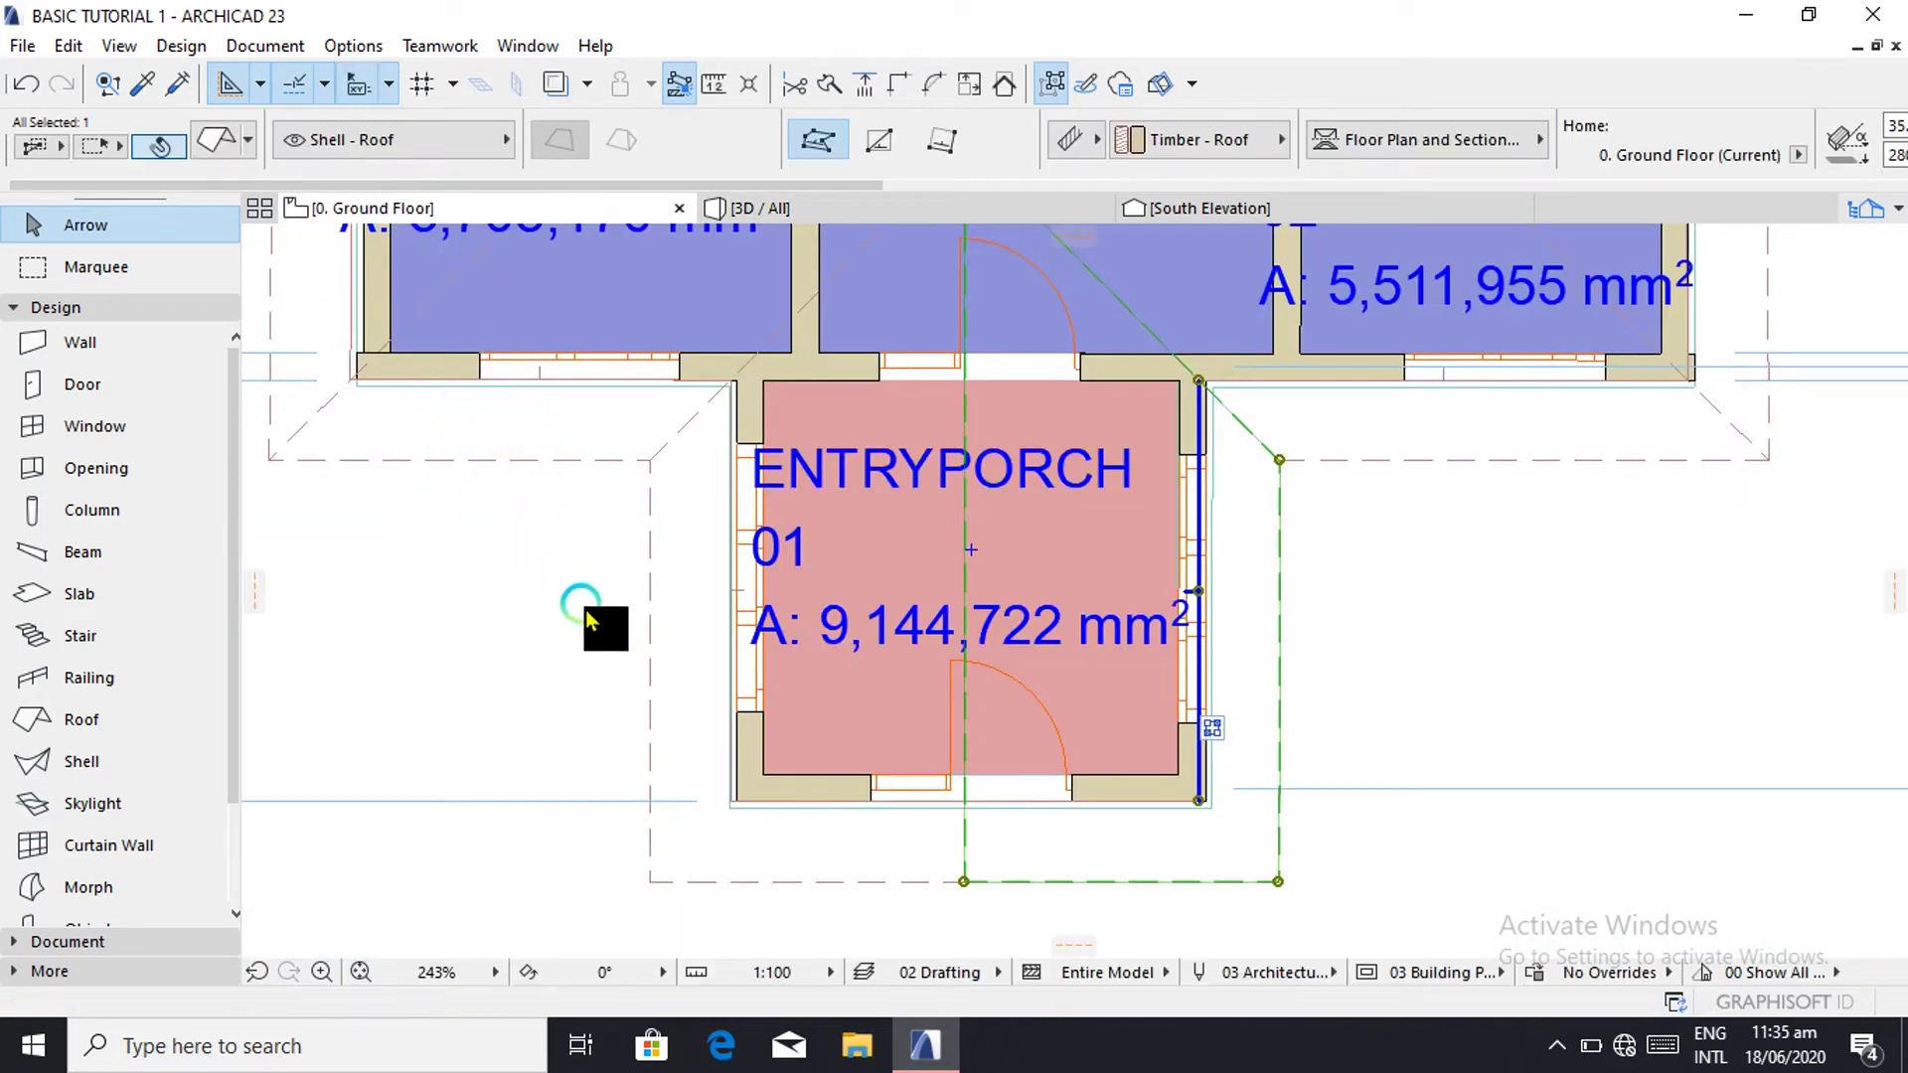
Step: Undo the apex node moves on both side roof planes of the porch, together with the ceiling drag between them
{"action": "left_click", "coordinate": [911, 838]}
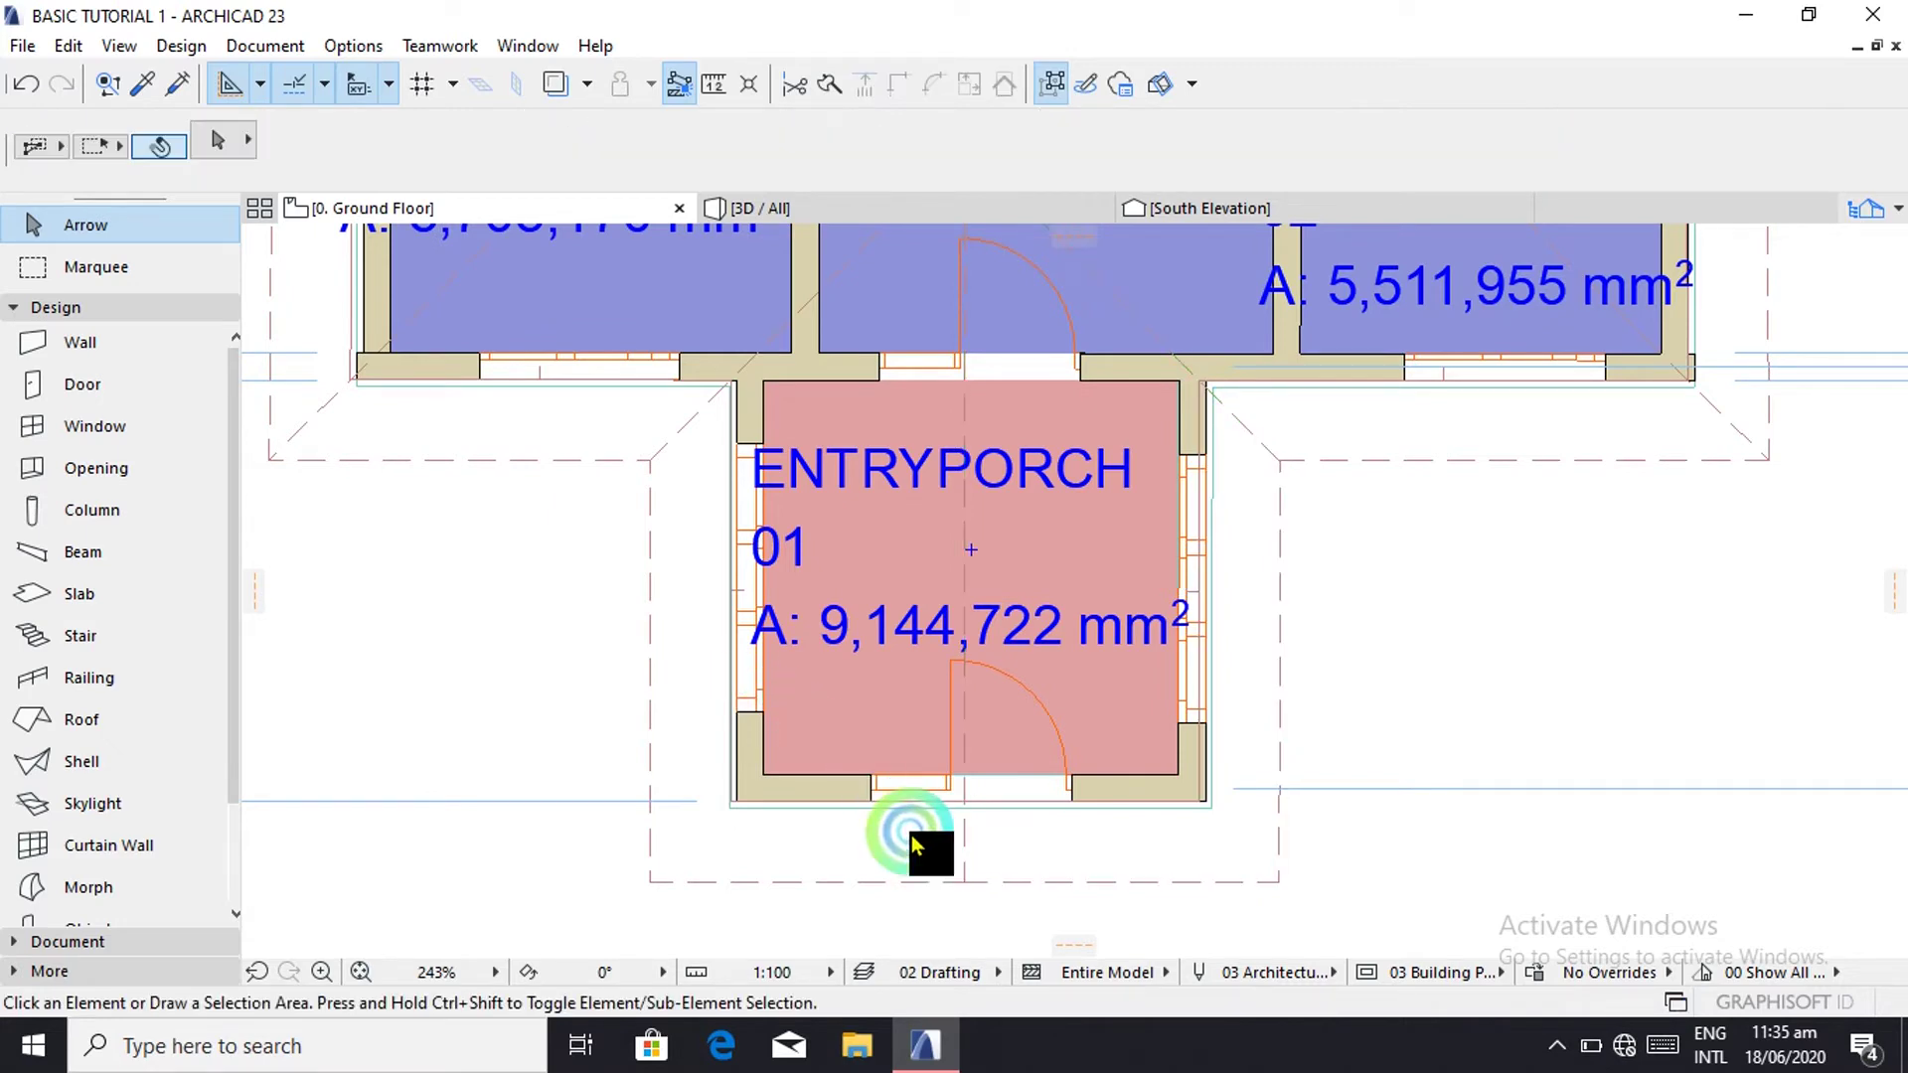
{"action": "left_click", "coordinate": [899, 845]}
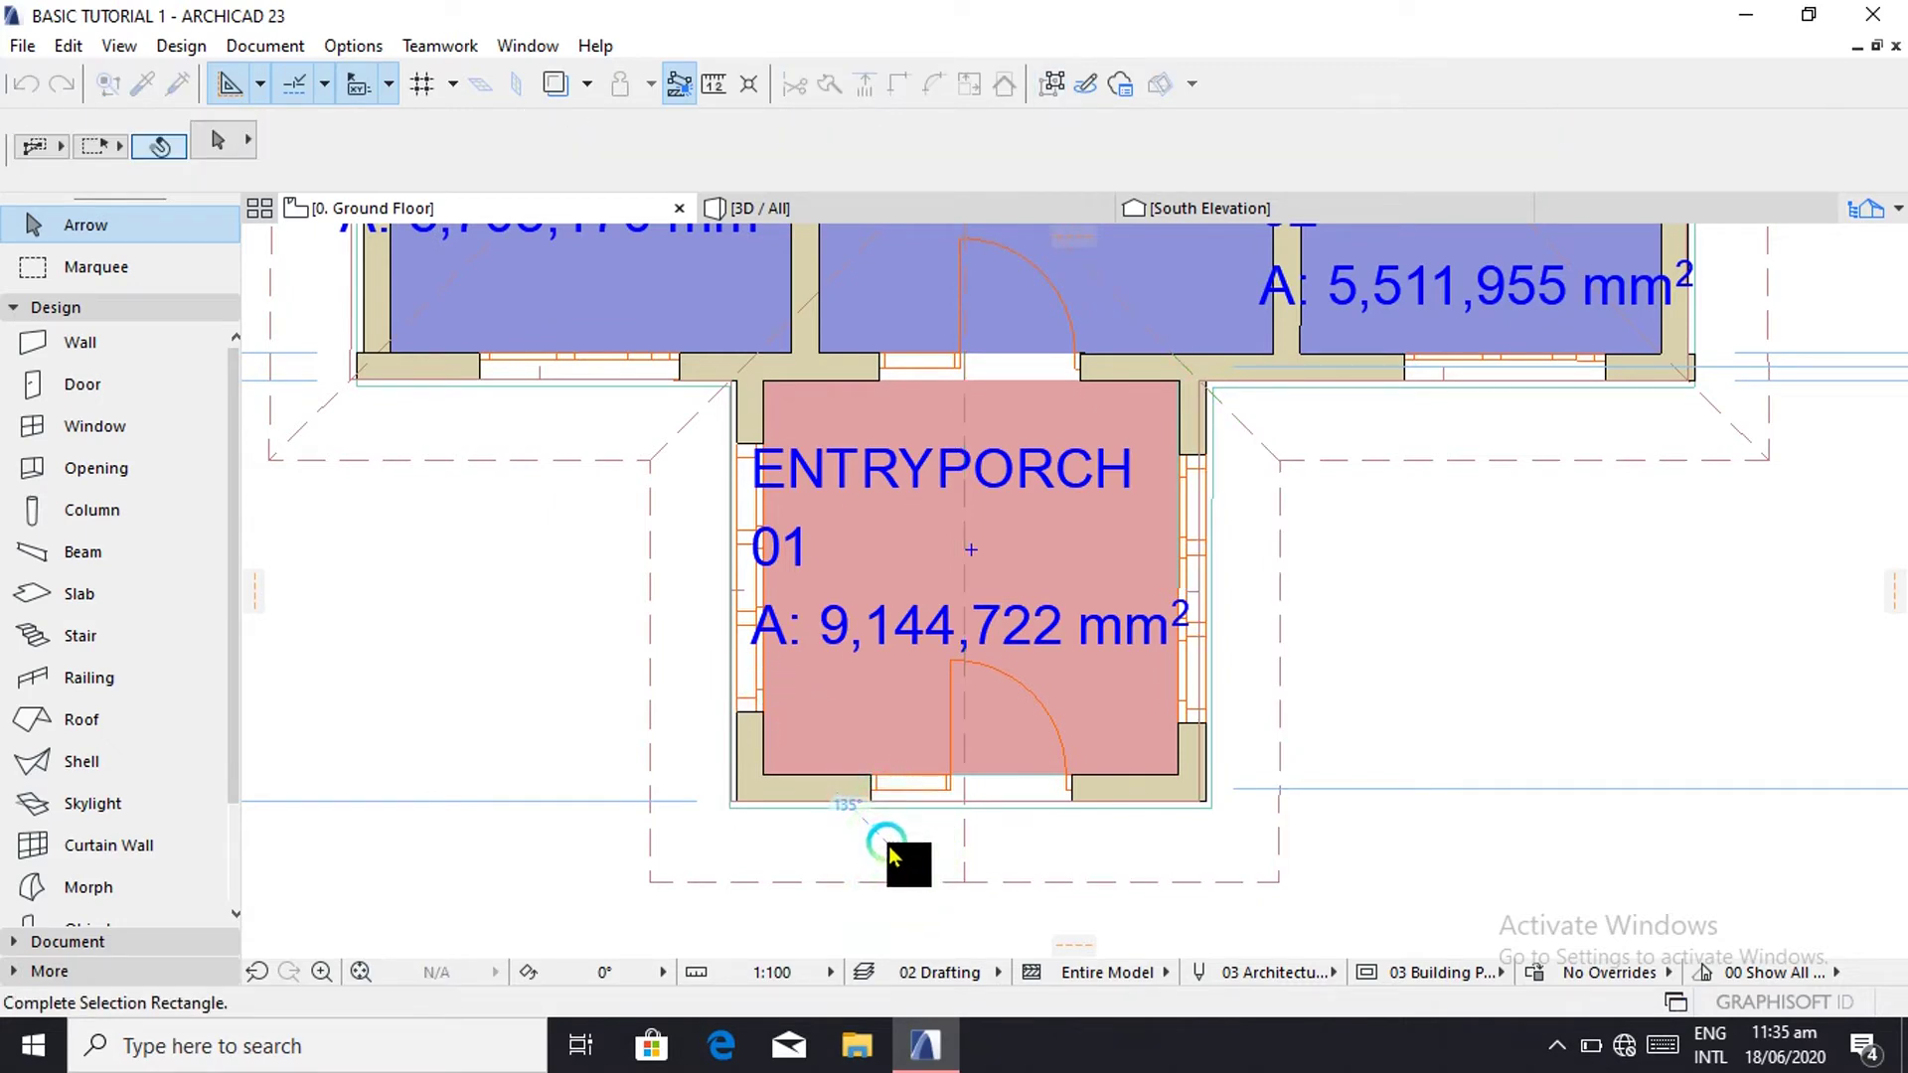
{"action": "left_click", "coordinate": [889, 847]}
{"action": "left_click", "coordinate": [960, 880]}
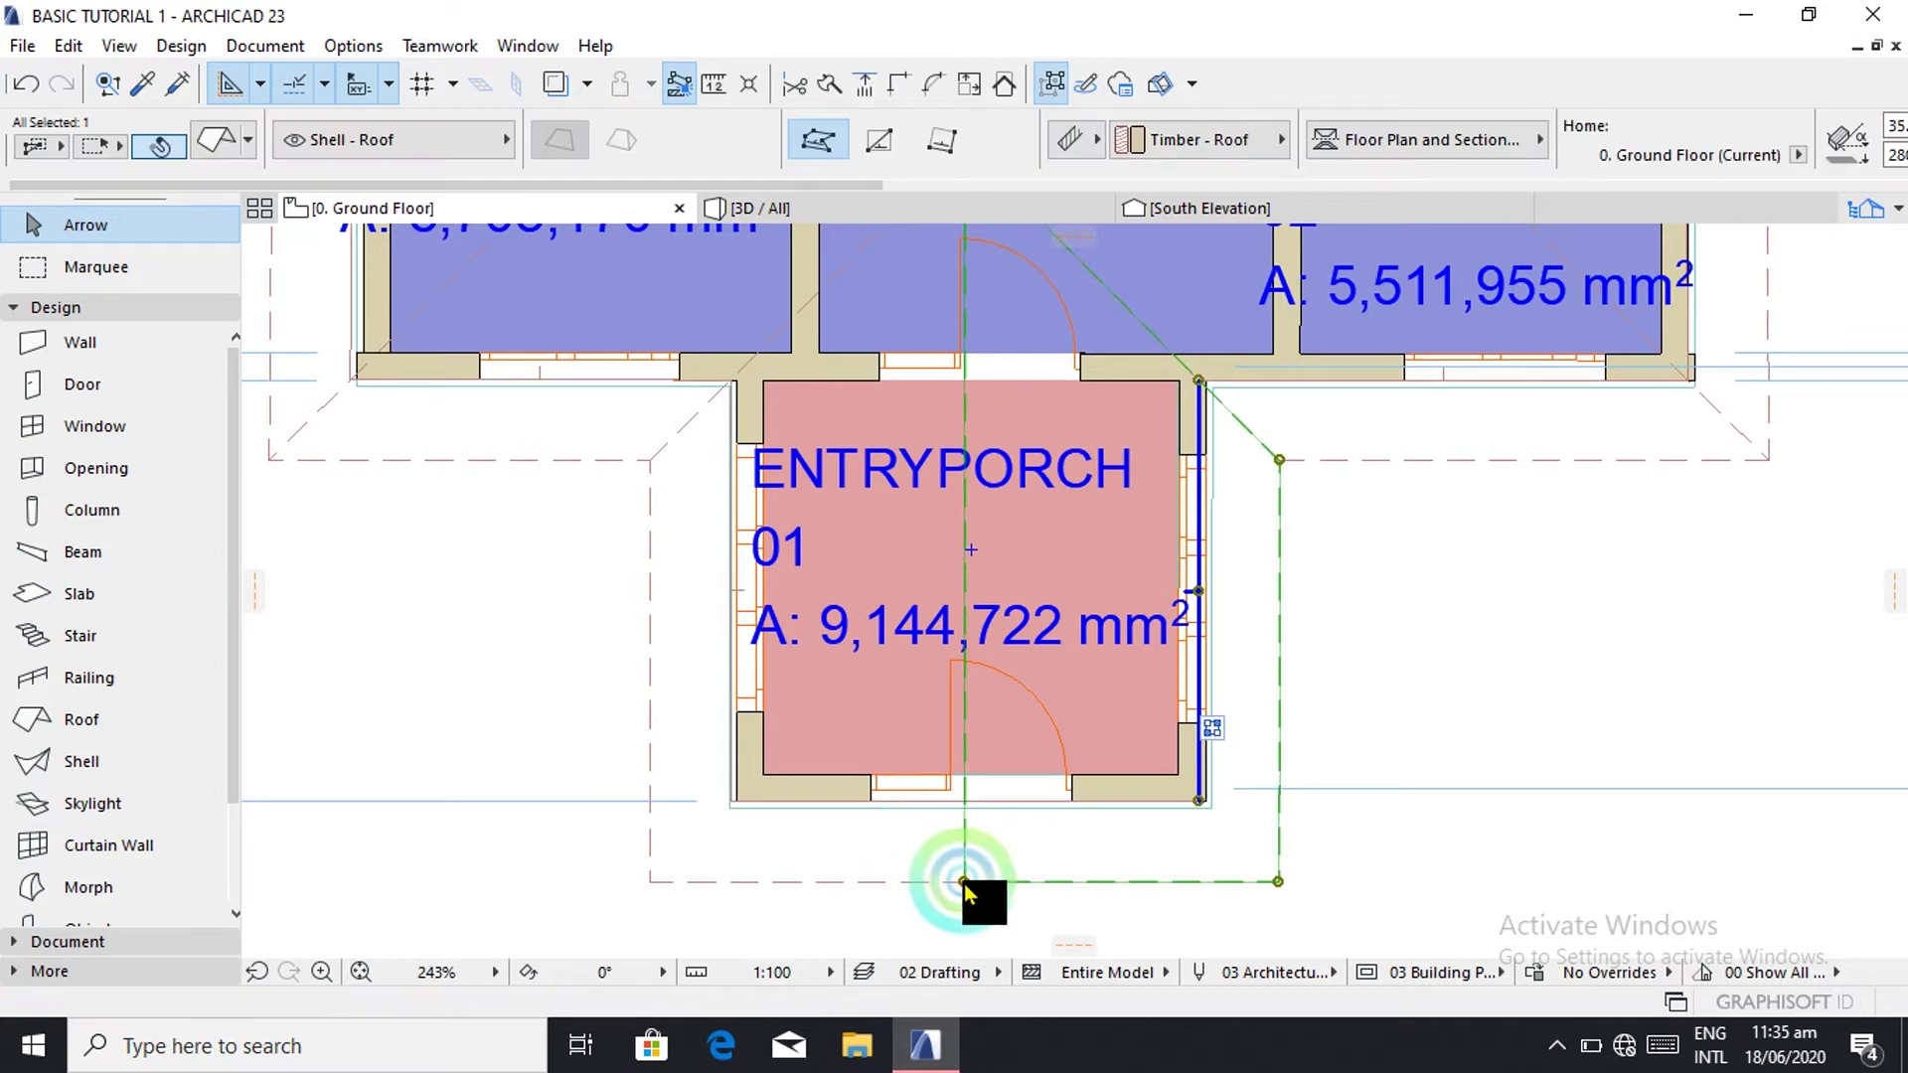
{"action": "left_click", "coordinate": [24, 84]}
{"action": "left_click", "coordinate": [24, 87]}
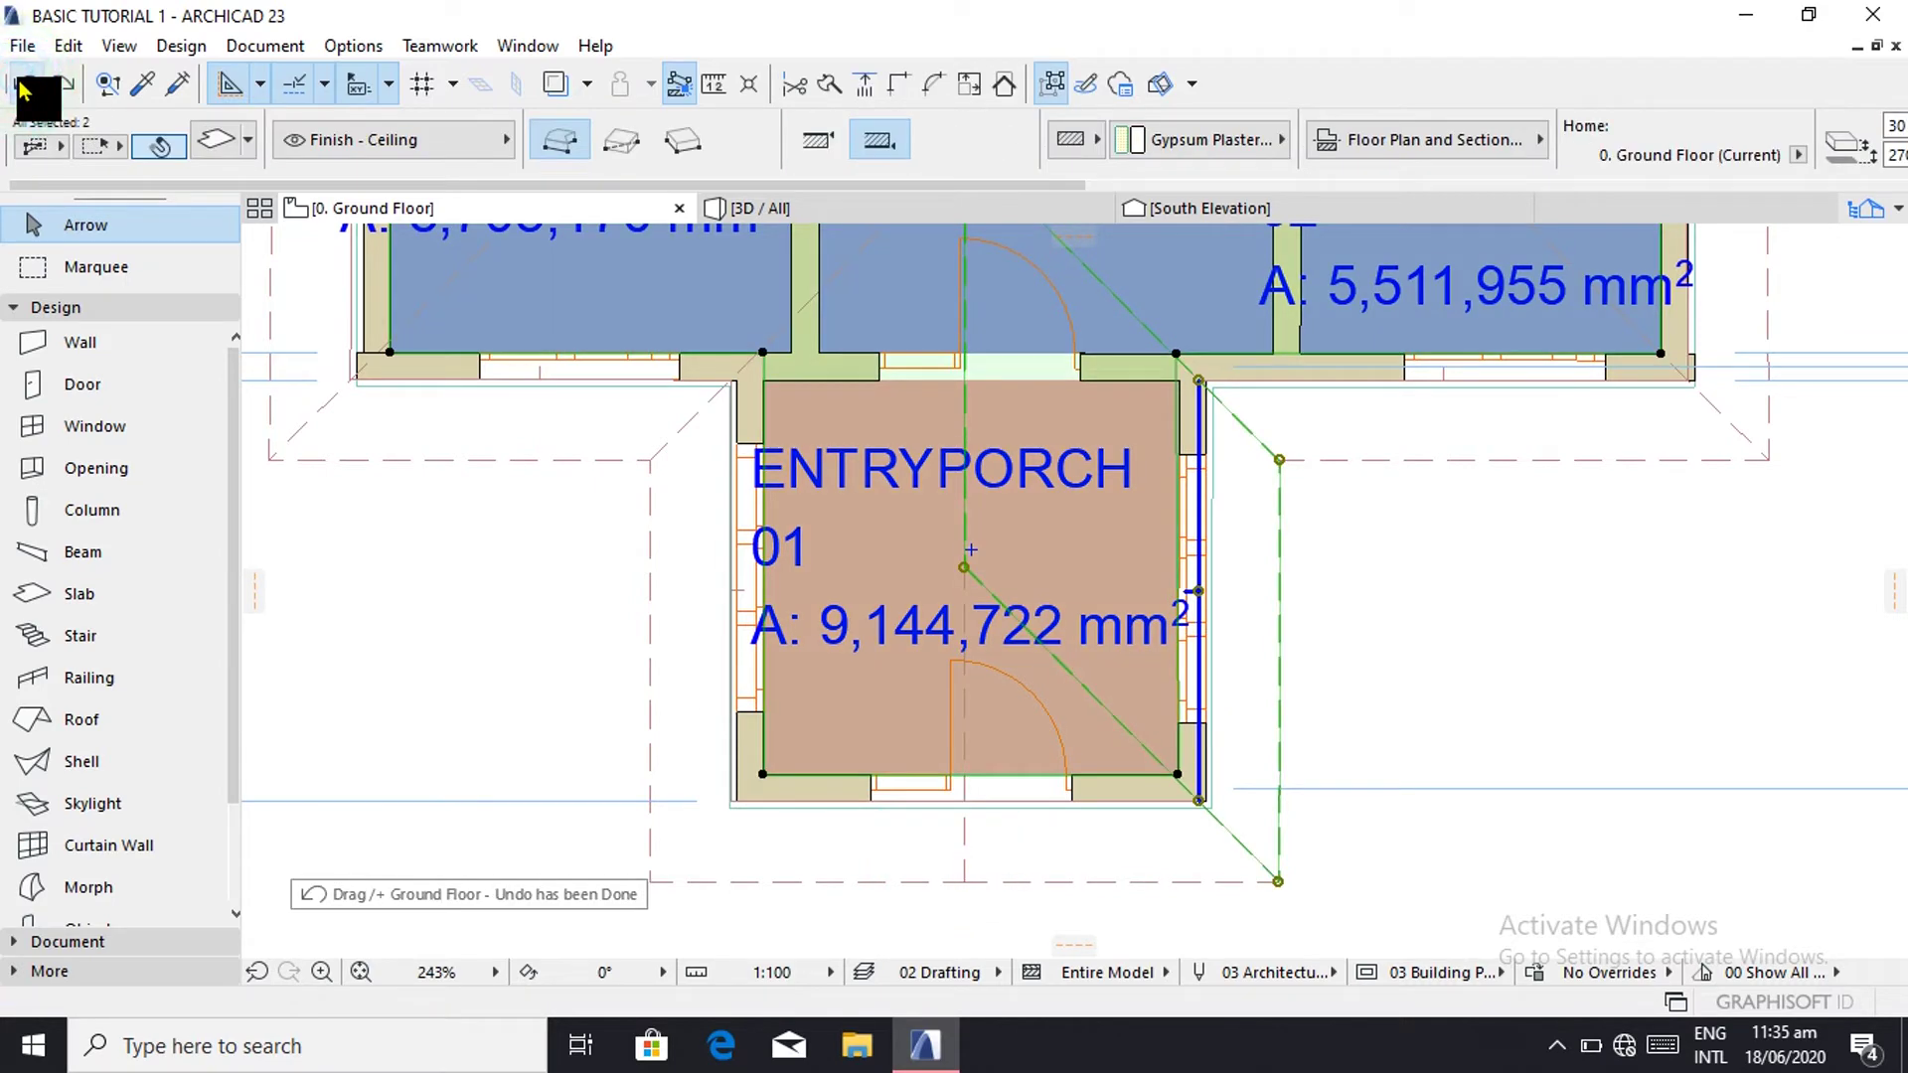
{"action": "left_click", "coordinate": [24, 88]}
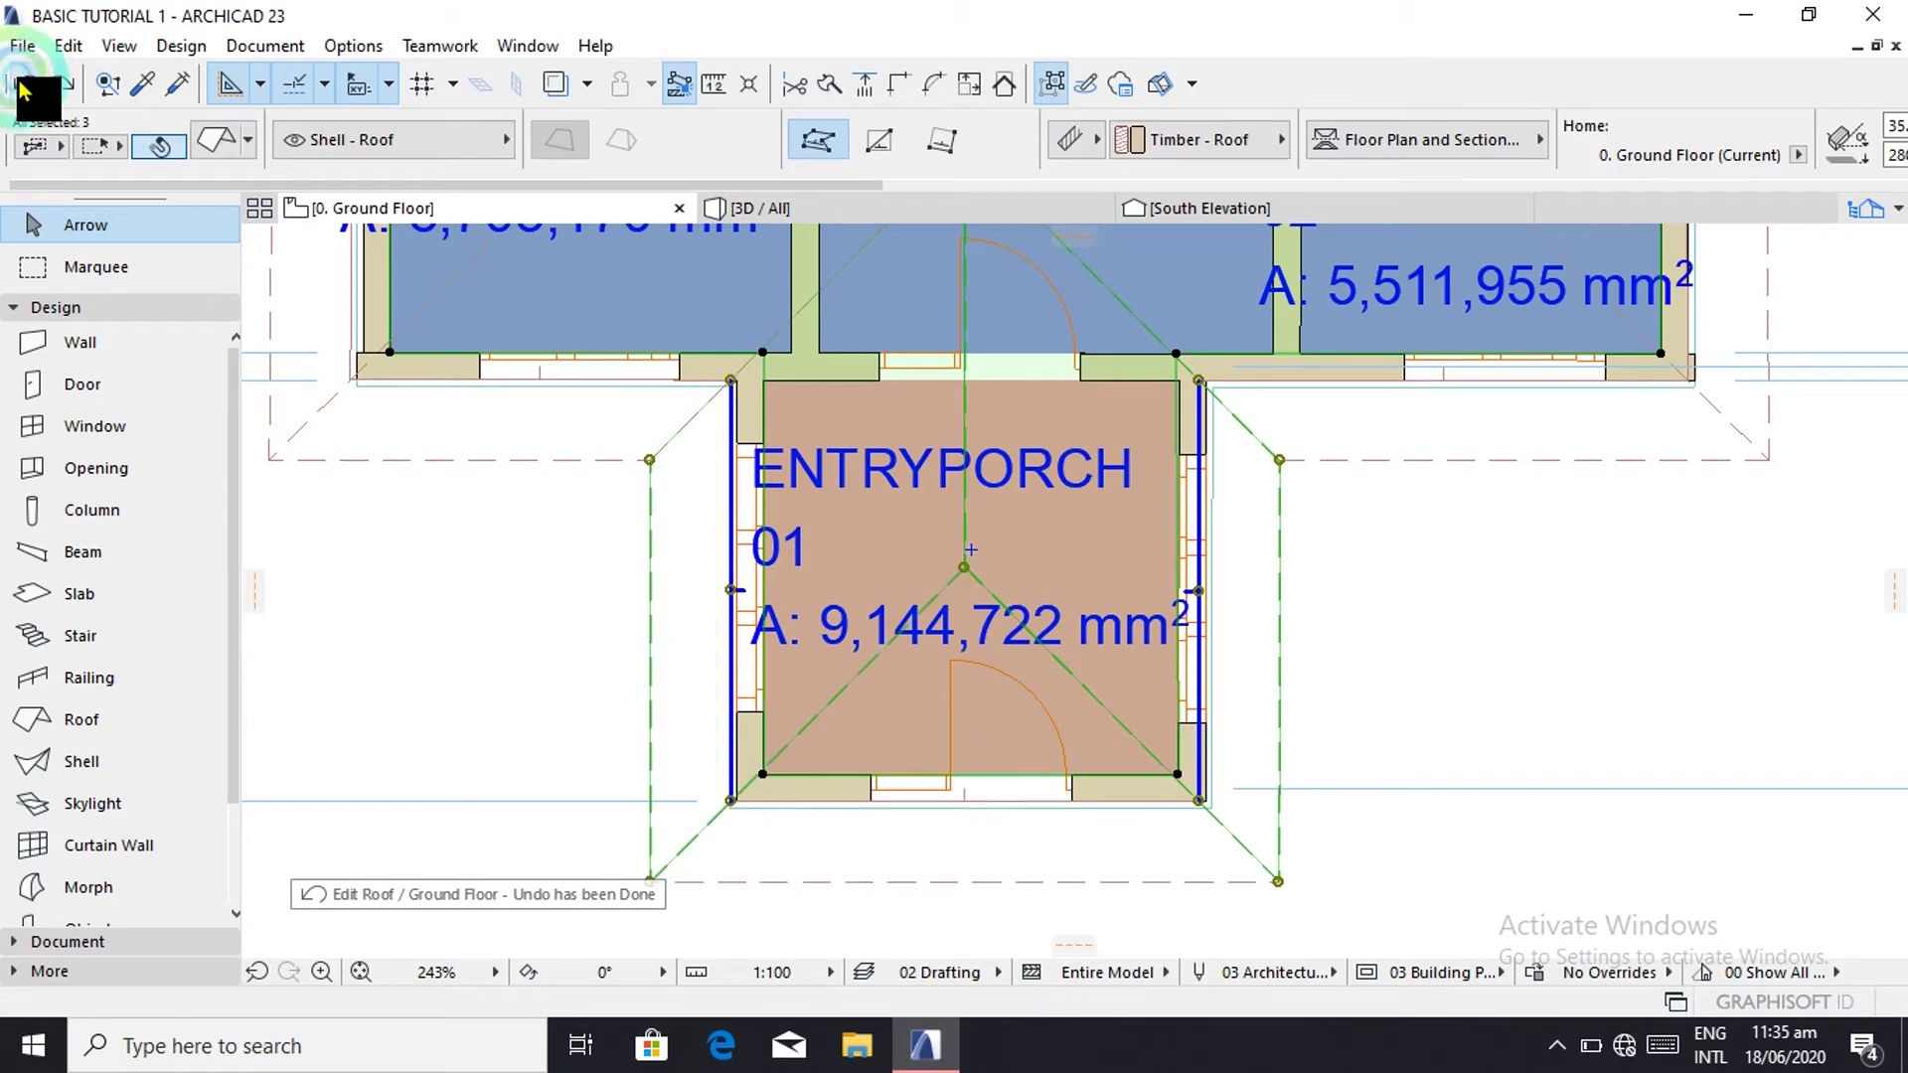
Step: Select only the front roof plane over the entry porch by its eave line and delete it
{"action": "scroll", "coordinate": [399, 538], "scroll_direction": "down", "scroll_amount": 2}
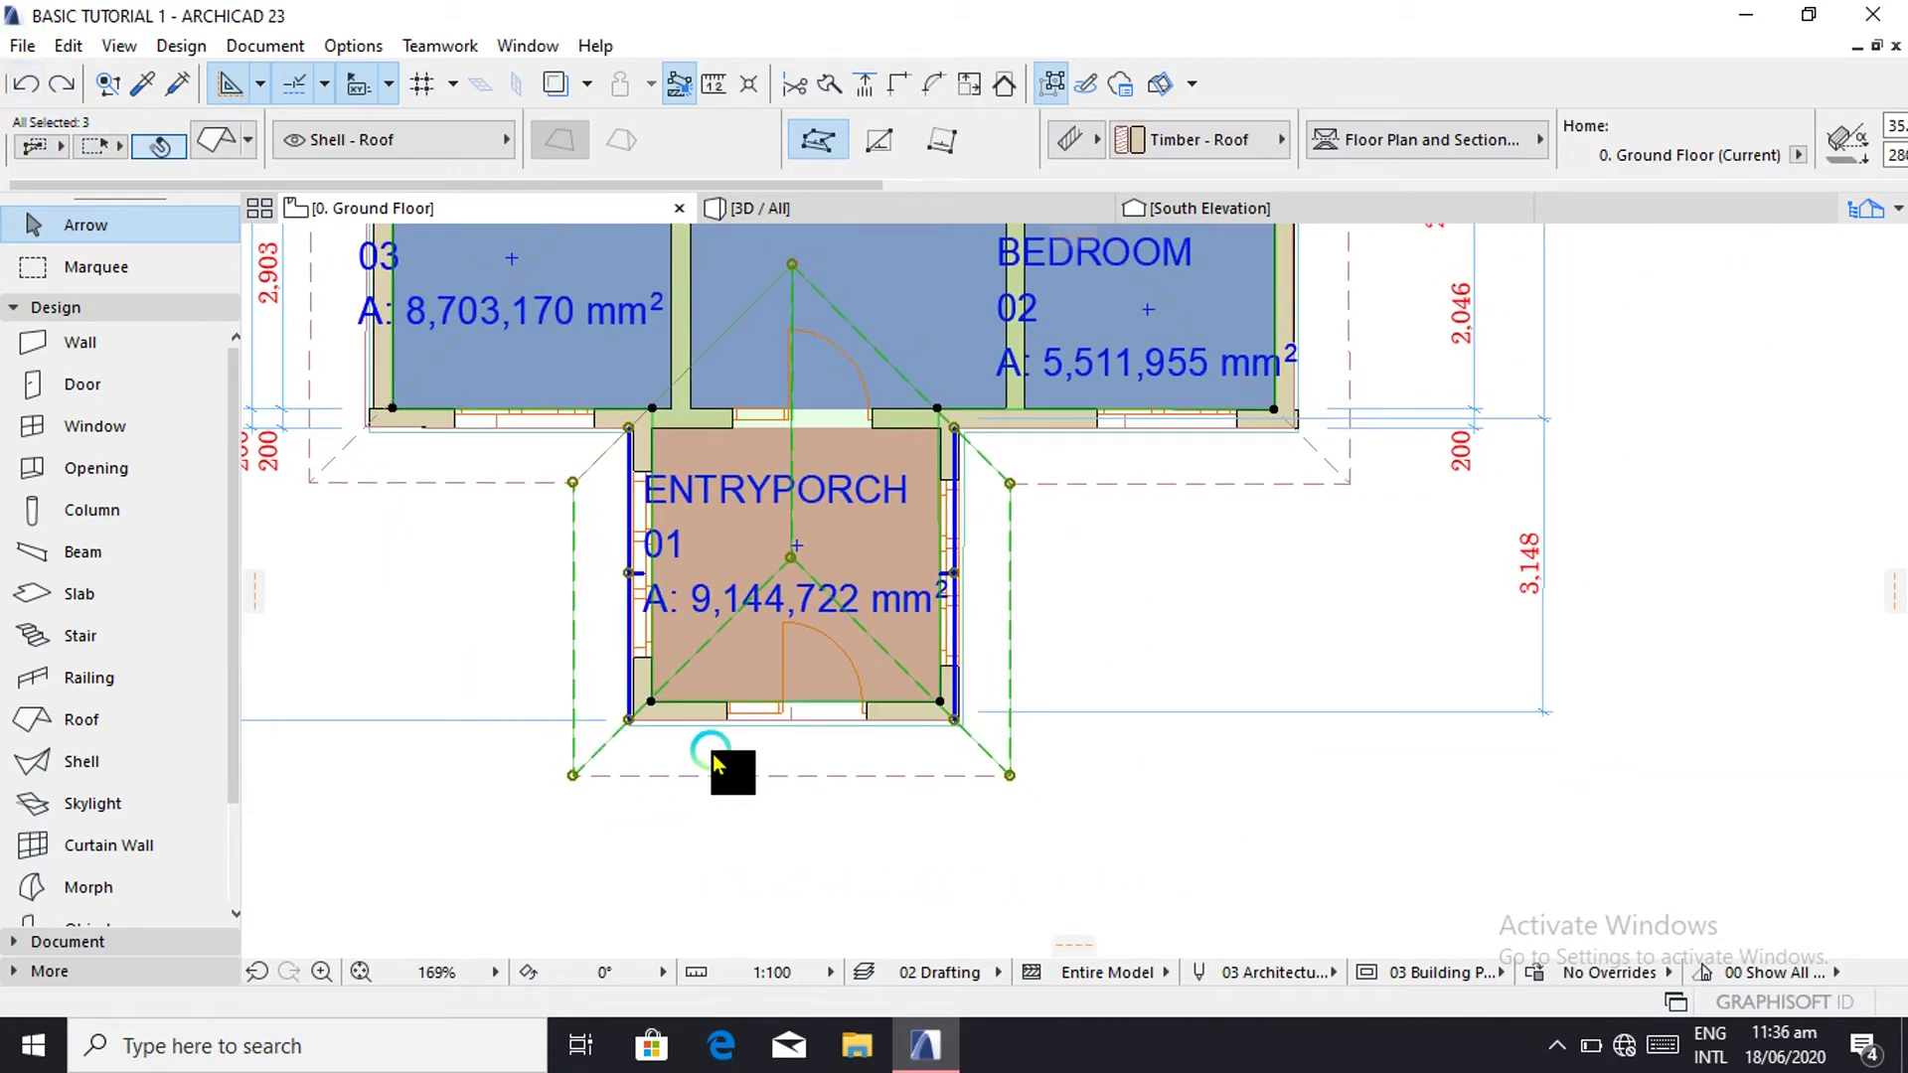
{"action": "left_click", "coordinate": [715, 752]}
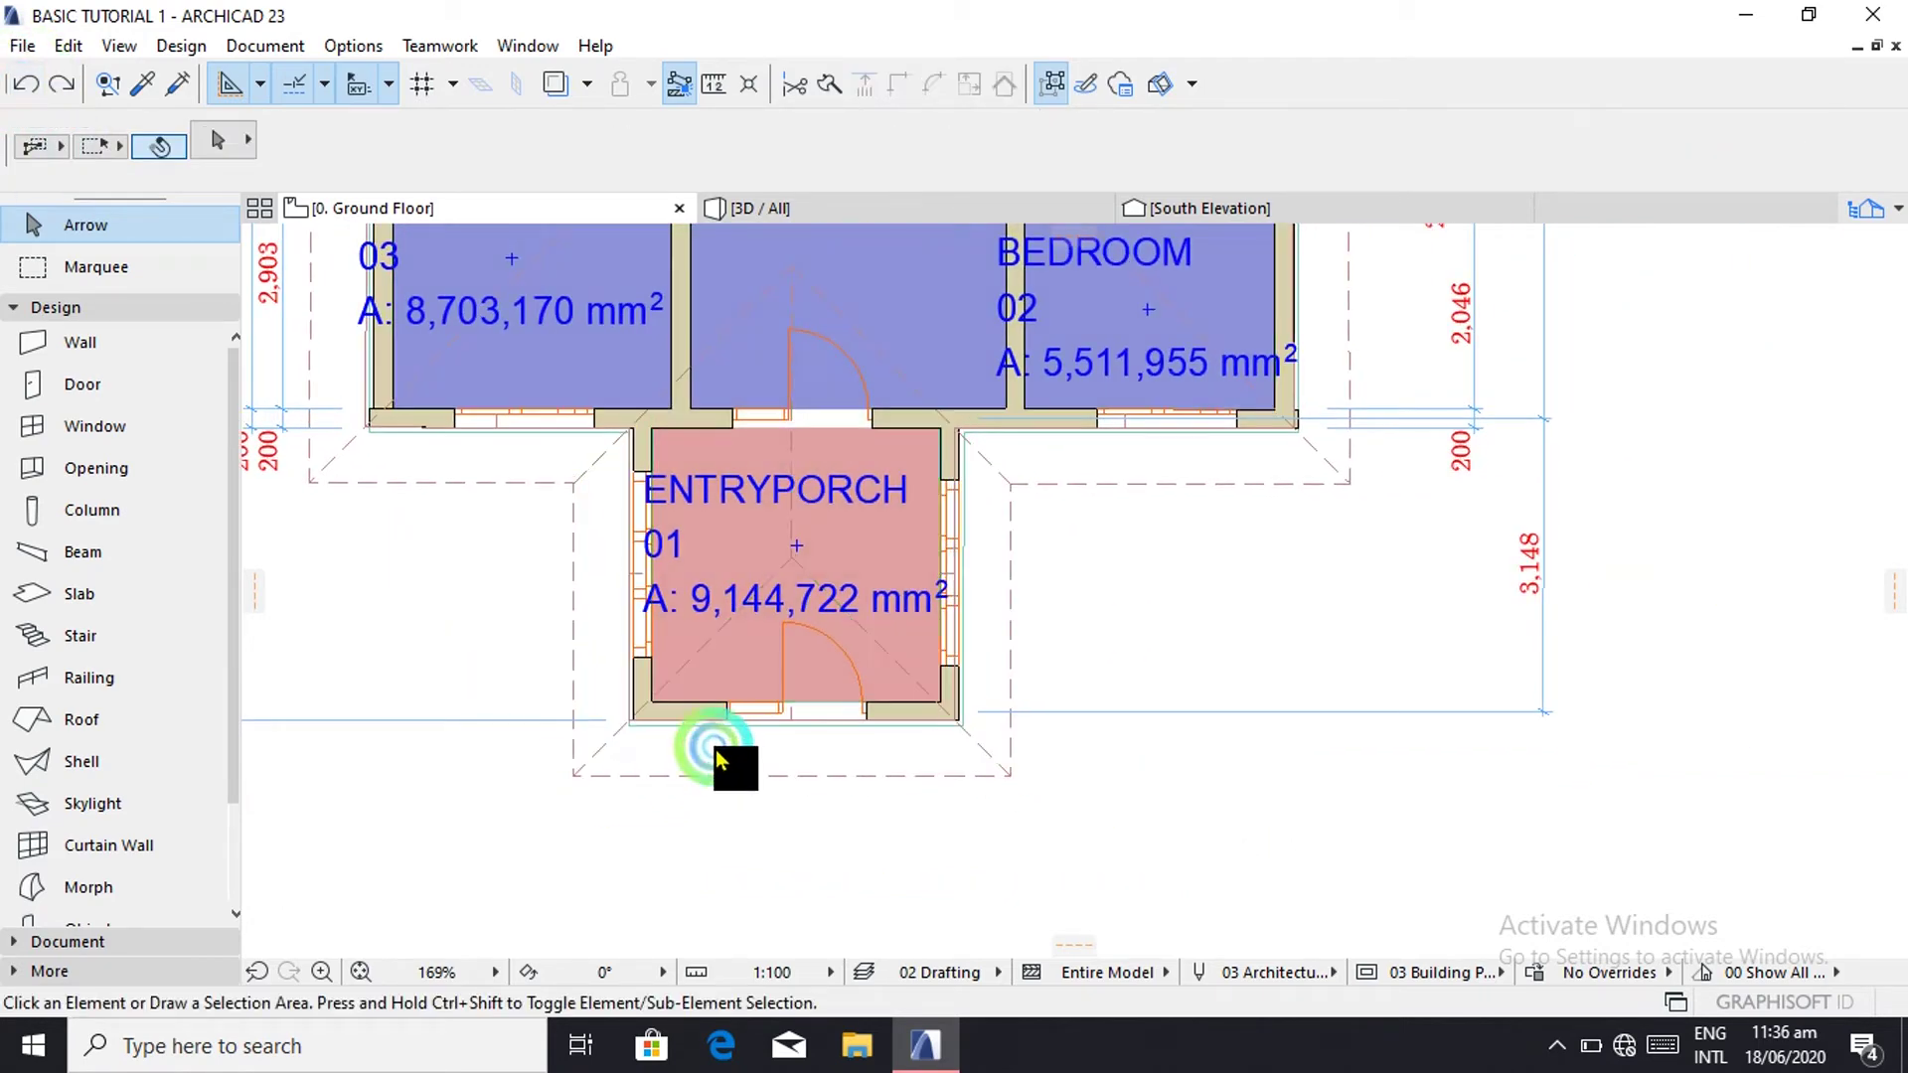
{"action": "left_click", "coordinate": [764, 776]}
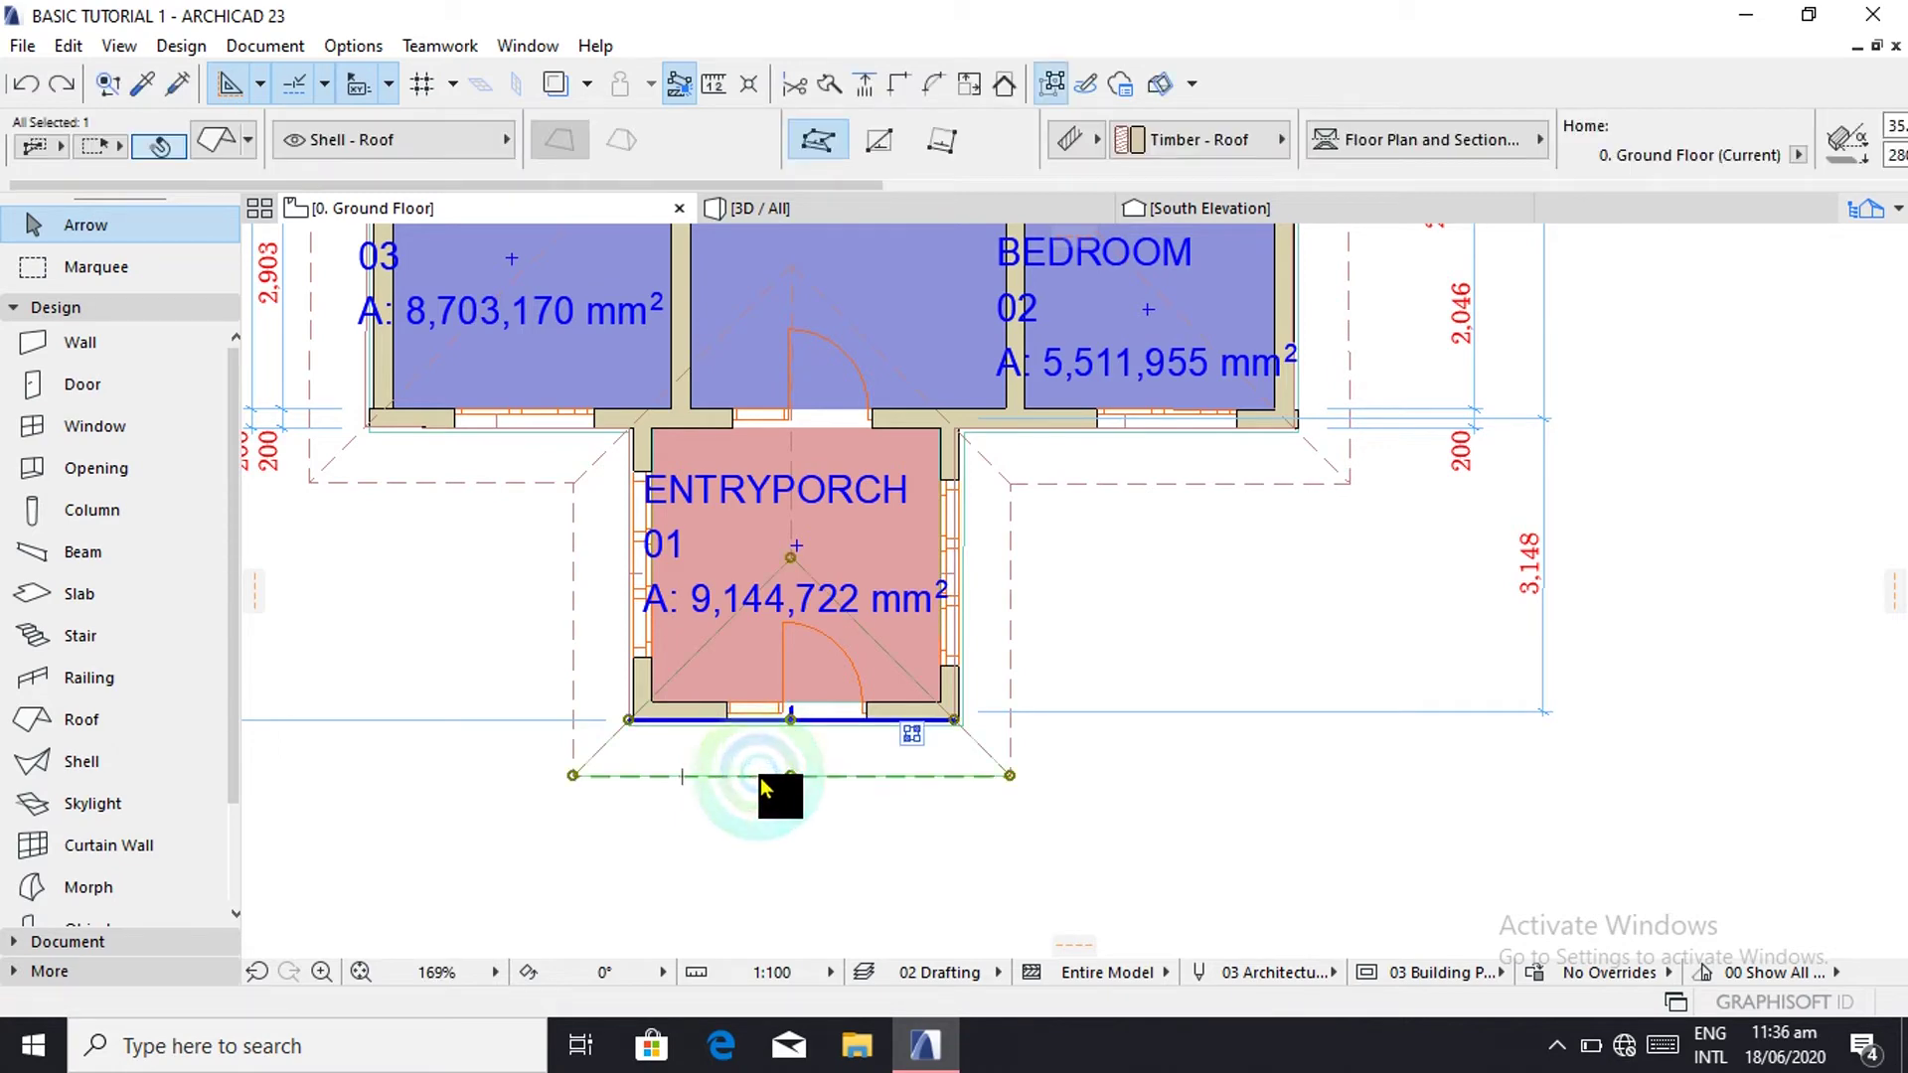
{"action": "left_click", "coordinate": [647, 863]}
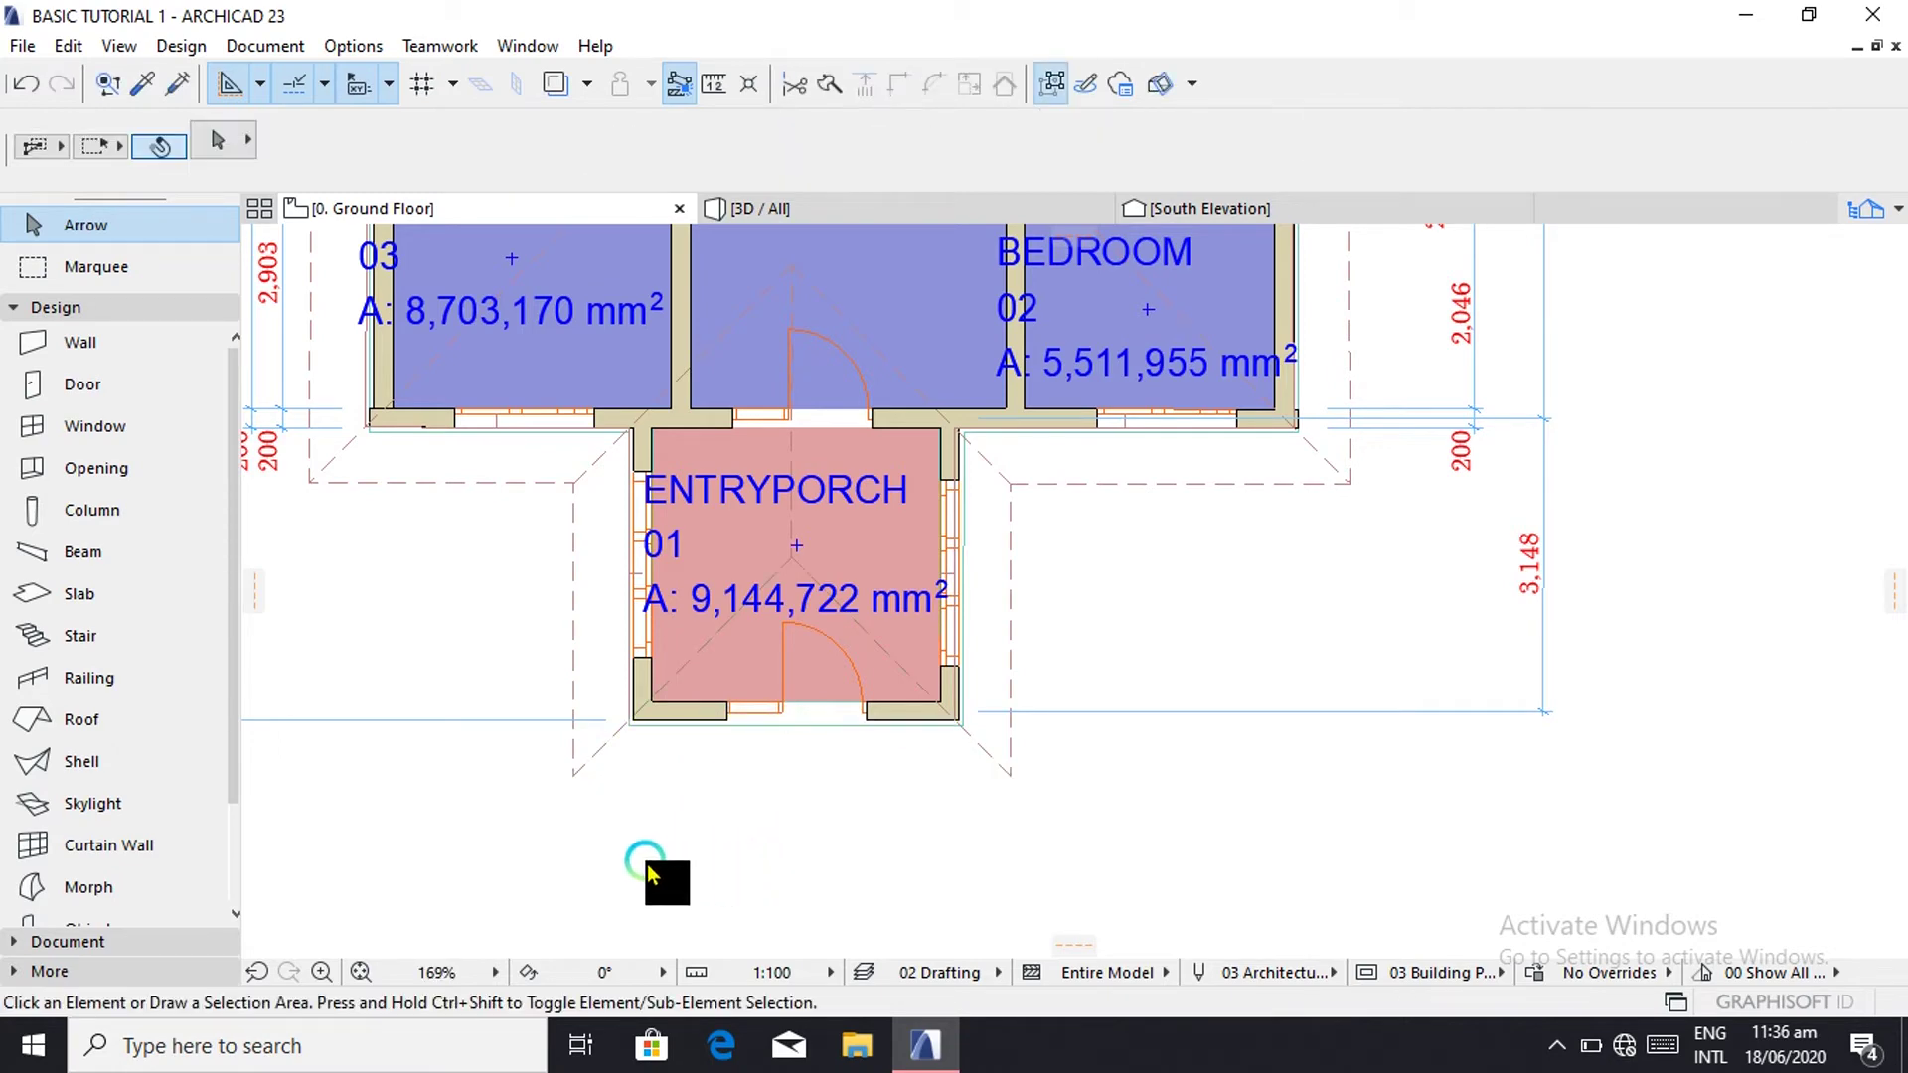
Step: Check the porch's open gable end in the 3D view and return to the Ground Floor plan
{"action": "left_click", "coordinate": [742, 206]}
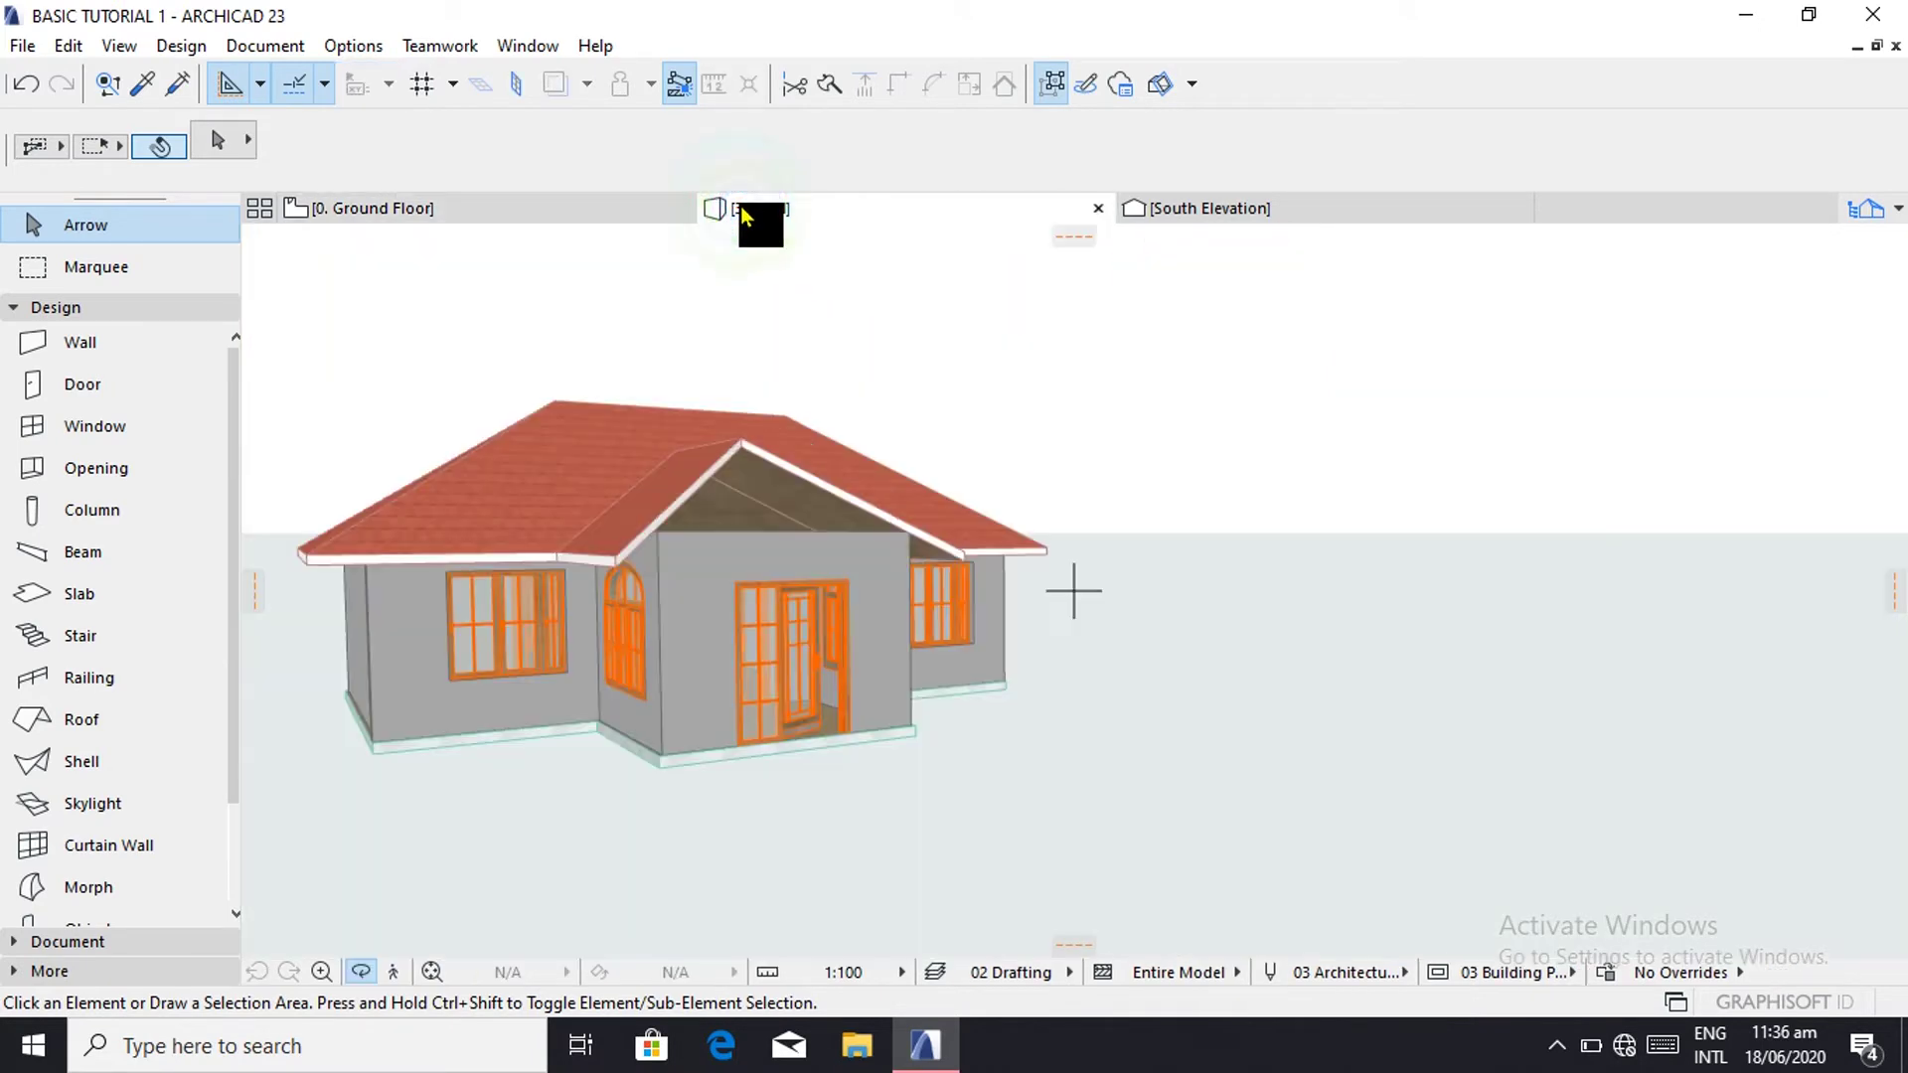
{"action": "middle_click_drag", "start_coordinate": [741, 419], "coordinate": [640, 435], "text": "shift"}
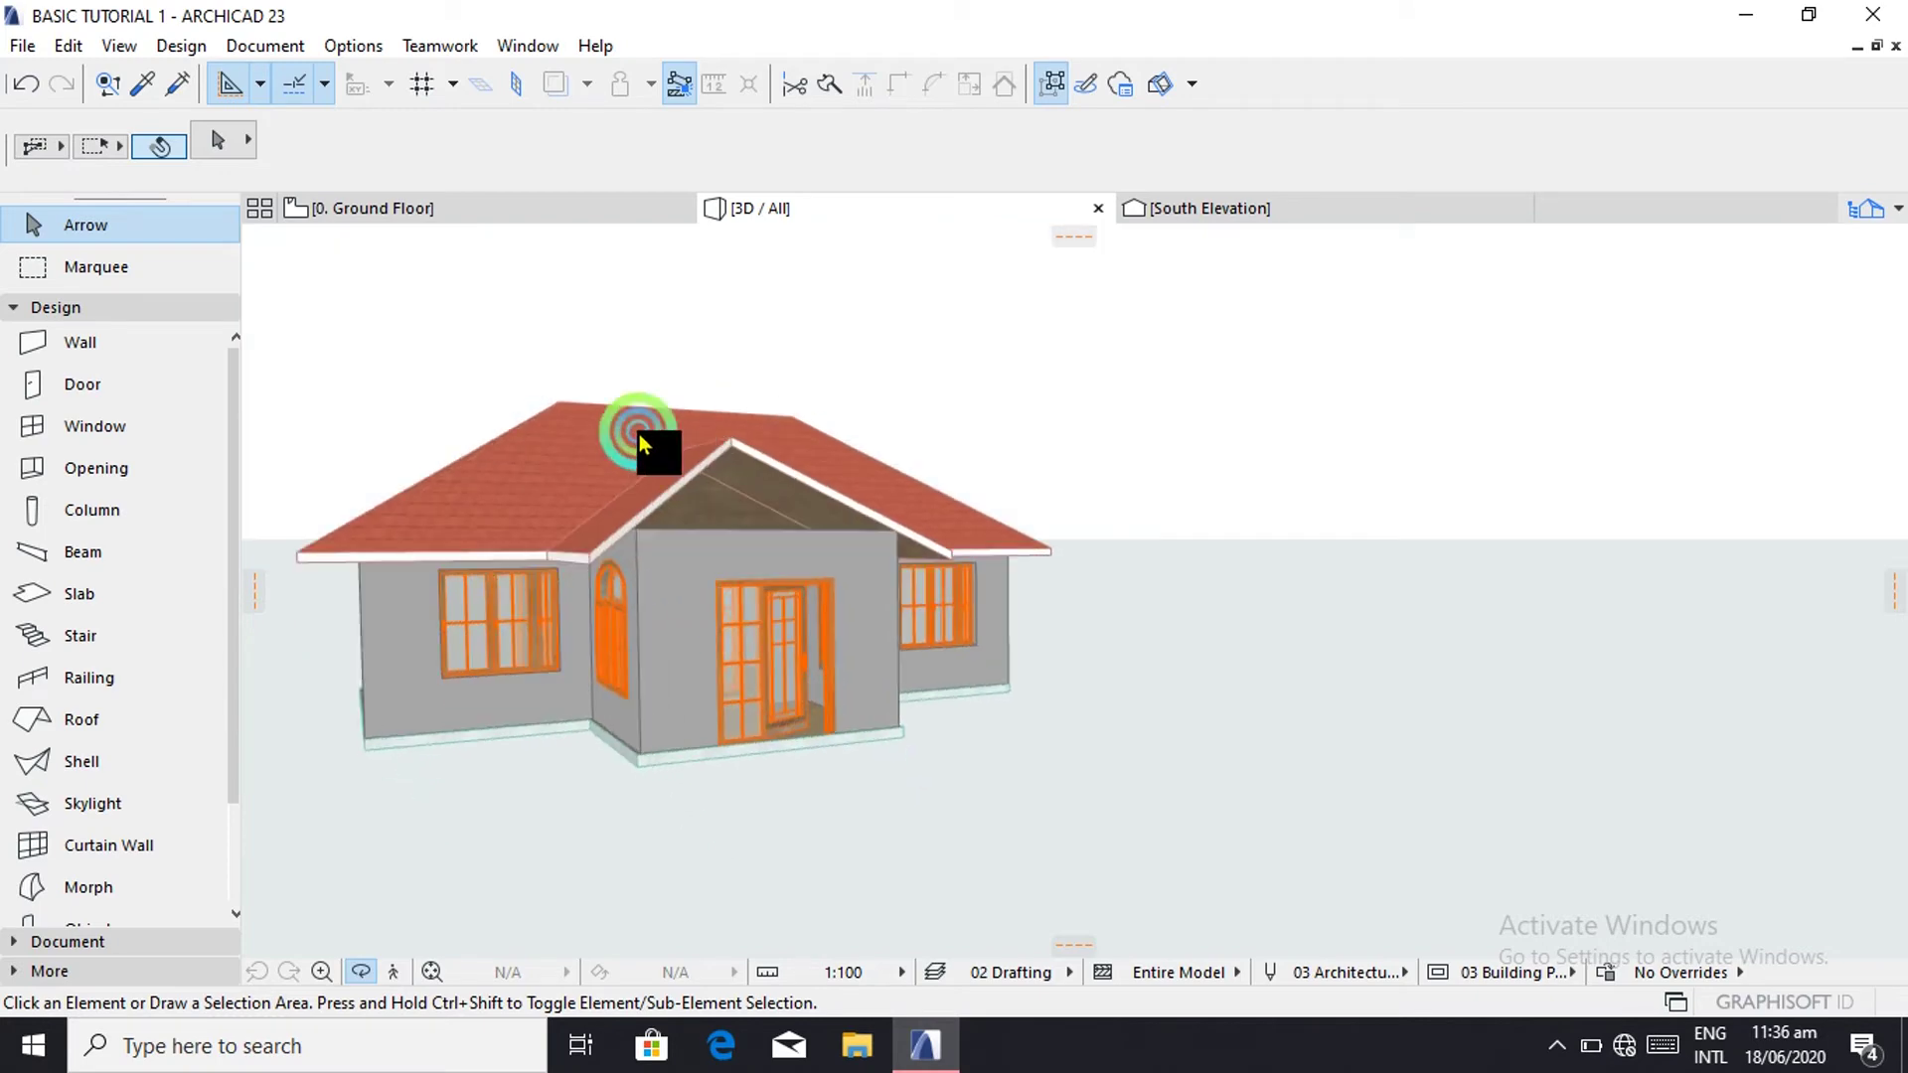
{"action": "left_click", "coordinate": [400, 219]}
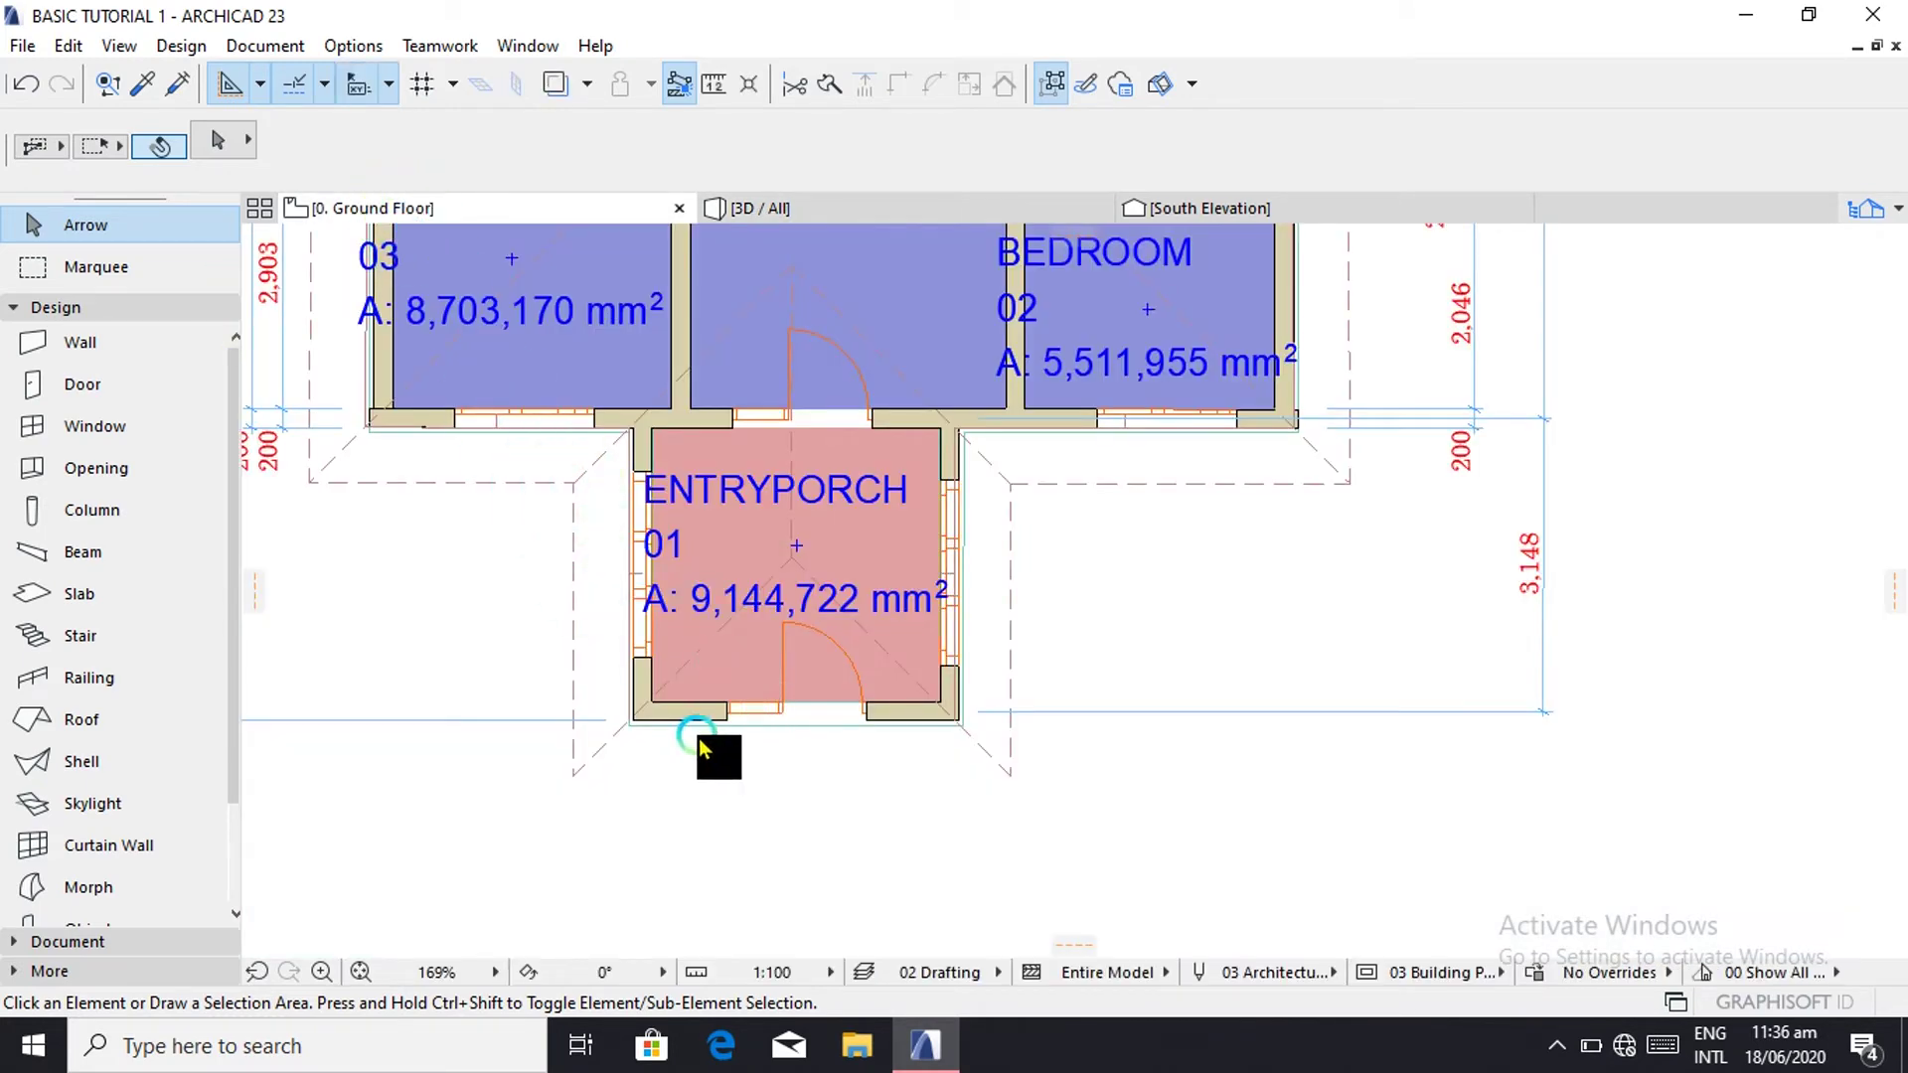
Step: Select the porch's right roof plane and move its apex node straight down along the ridge line, level with its outer eave corner
{"action": "scroll", "coordinate": [699, 737], "scroll_direction": "up", "scroll_amount": 4}
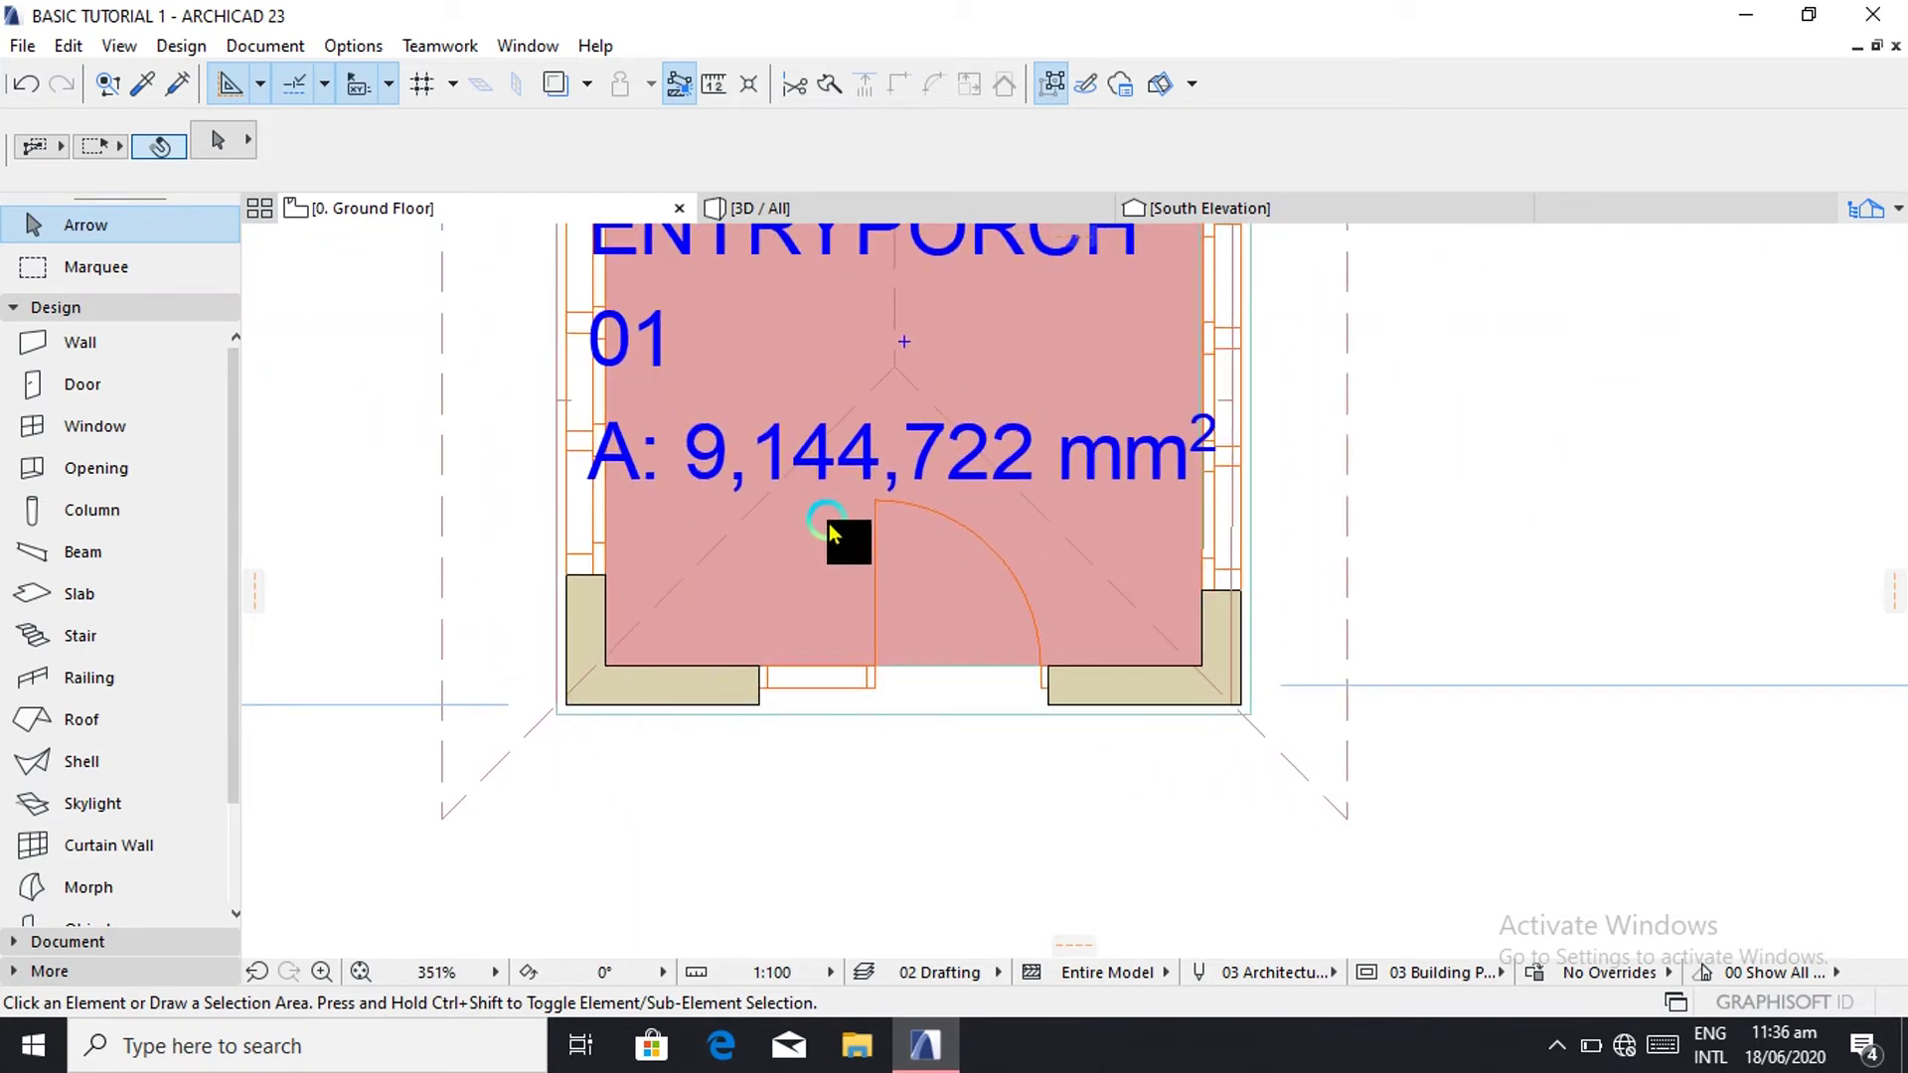
{"action": "left_click", "coordinate": [896, 375]}
{"action": "left_click", "coordinate": [896, 370]}
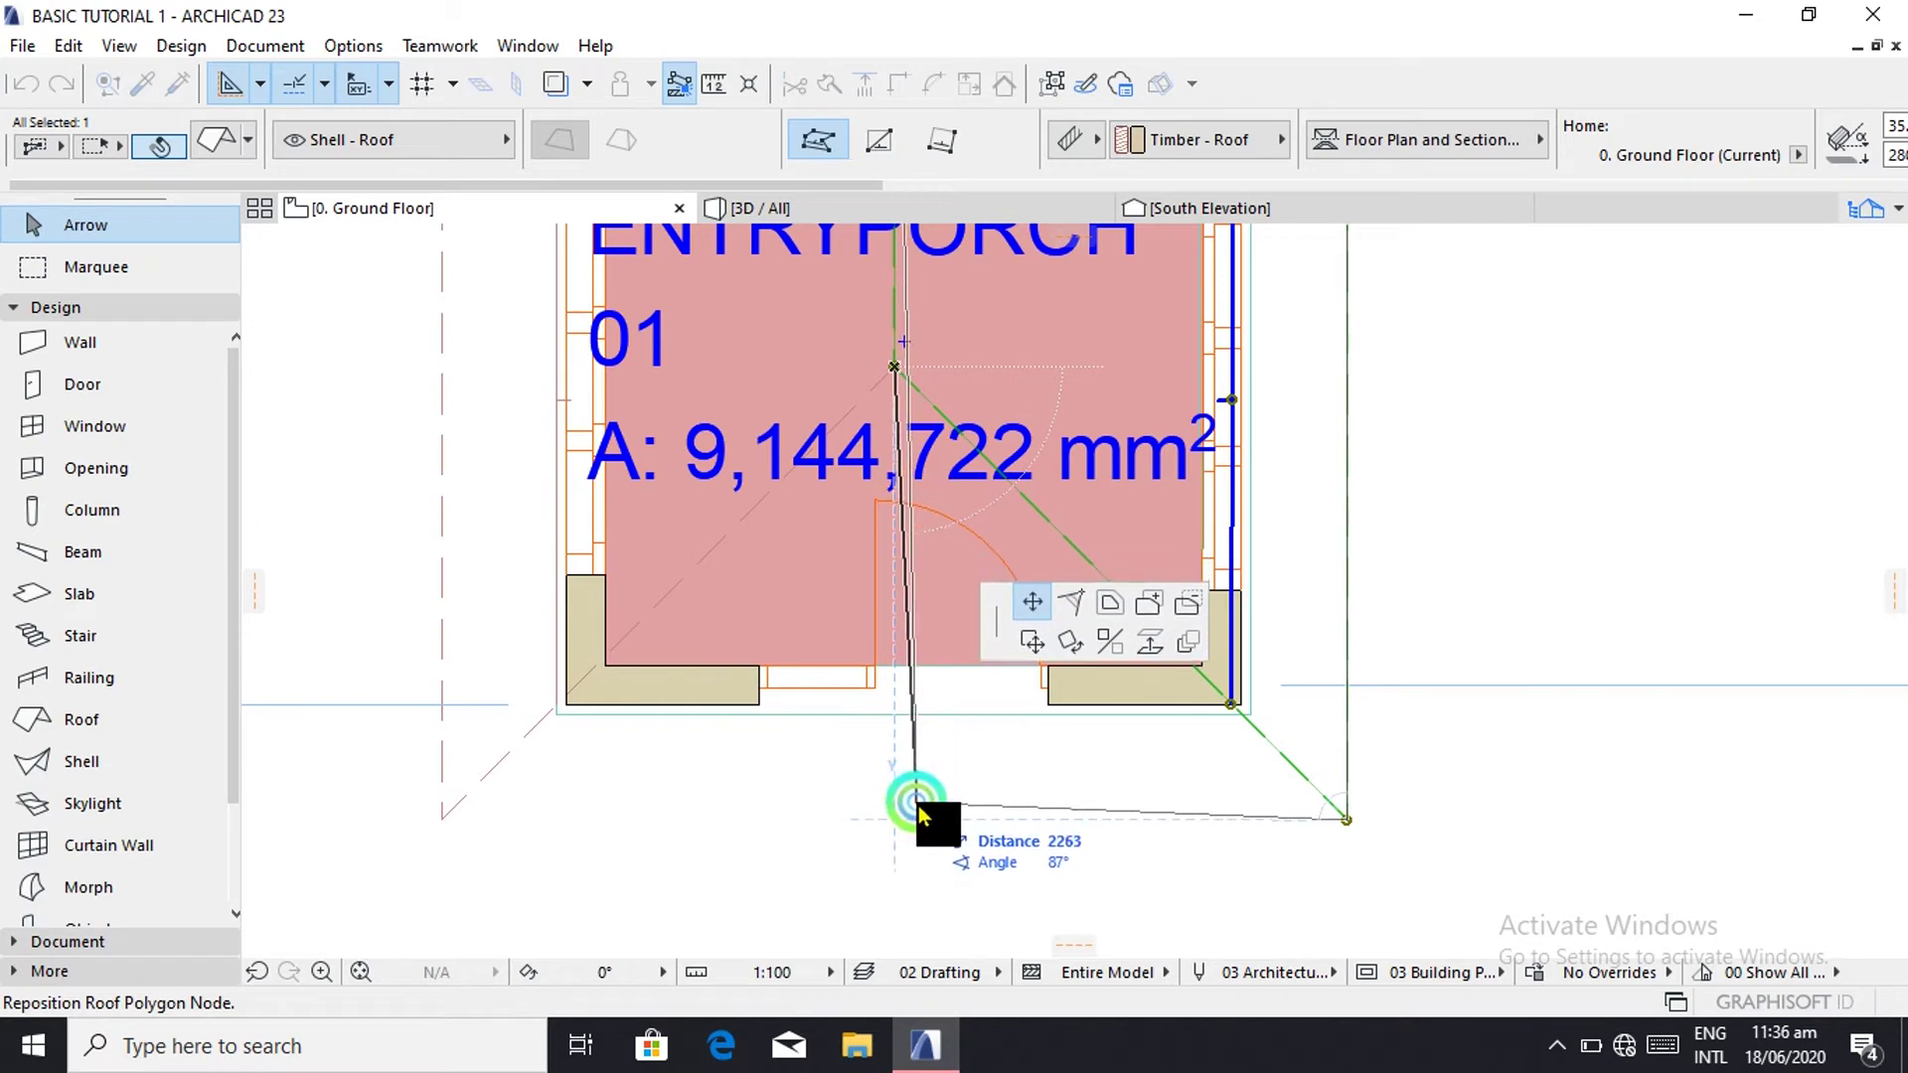
{"action": "left_click", "coordinate": [896, 822]}
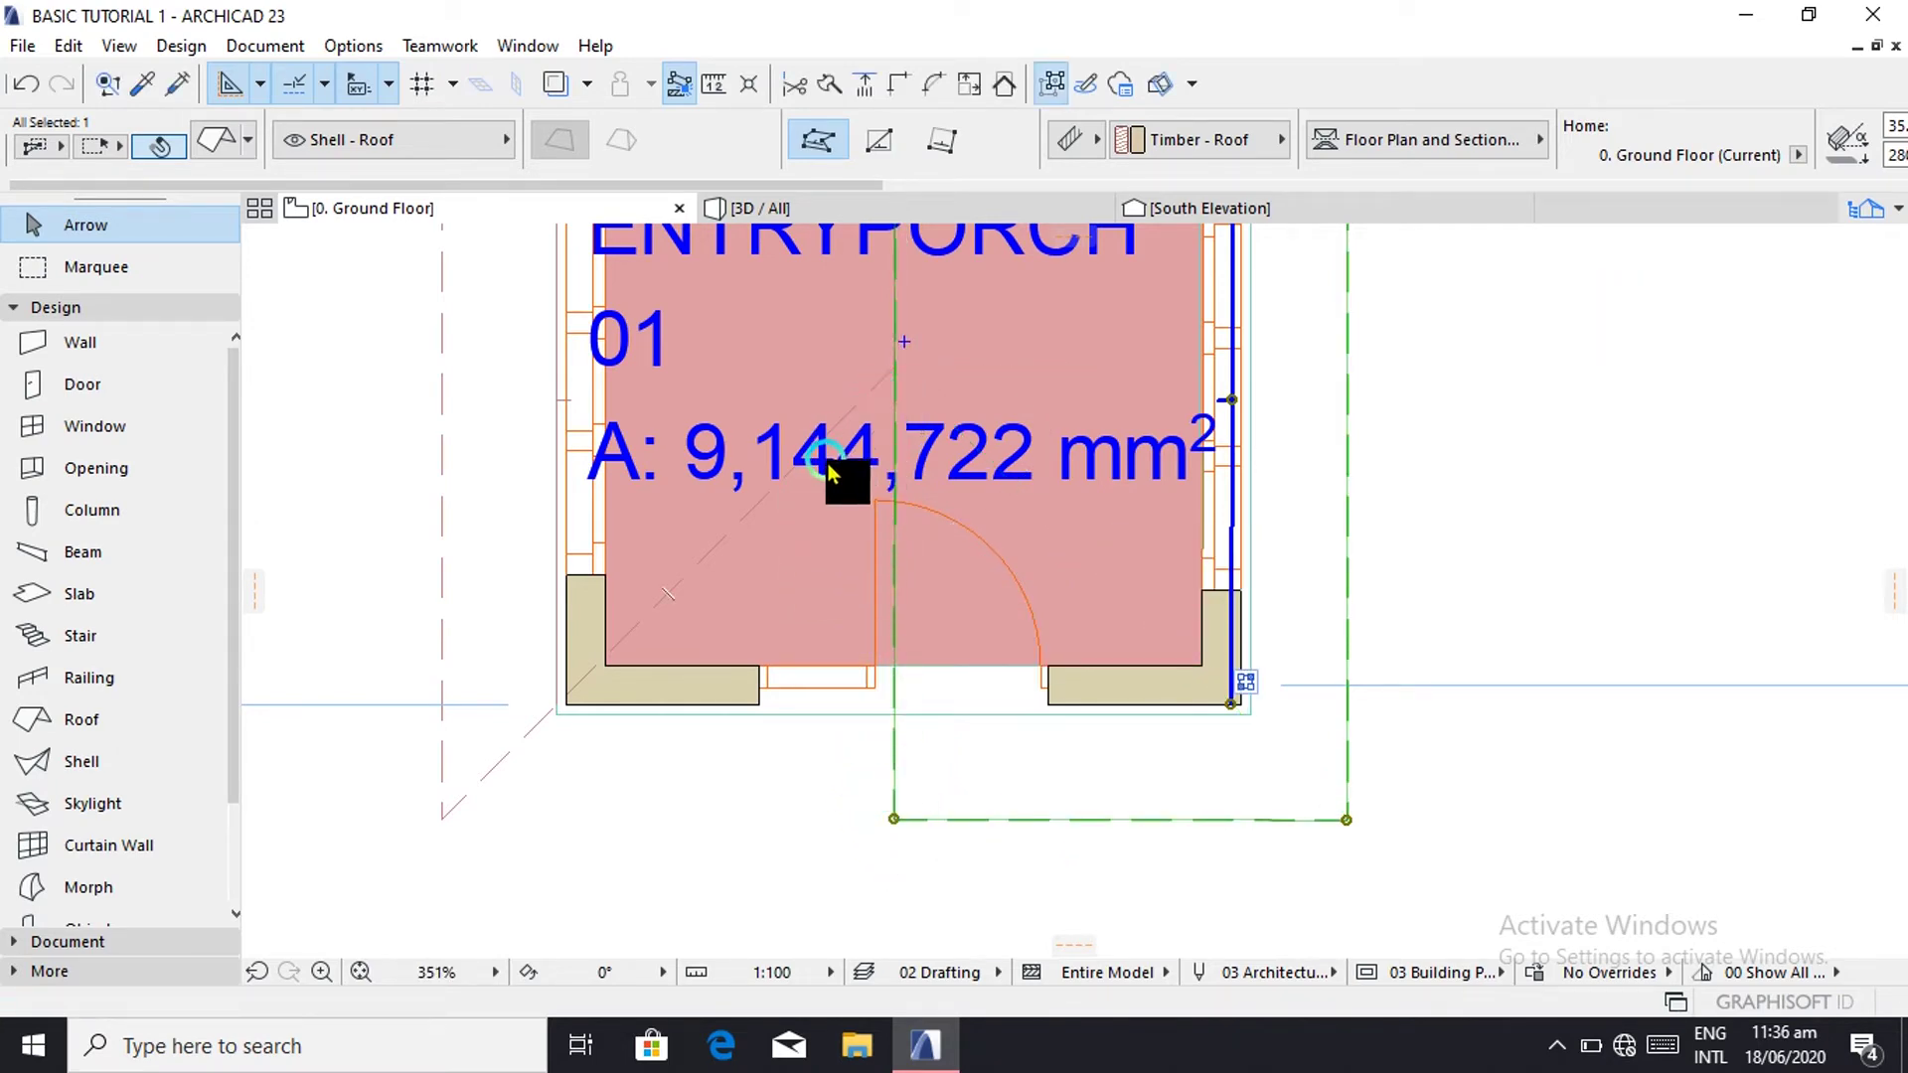
Step: Select the porch's left roof plane, move its apex node to the right plane's front ridge corner, and check the gable in 3D
{"action": "left_click", "coordinate": [657, 532]}
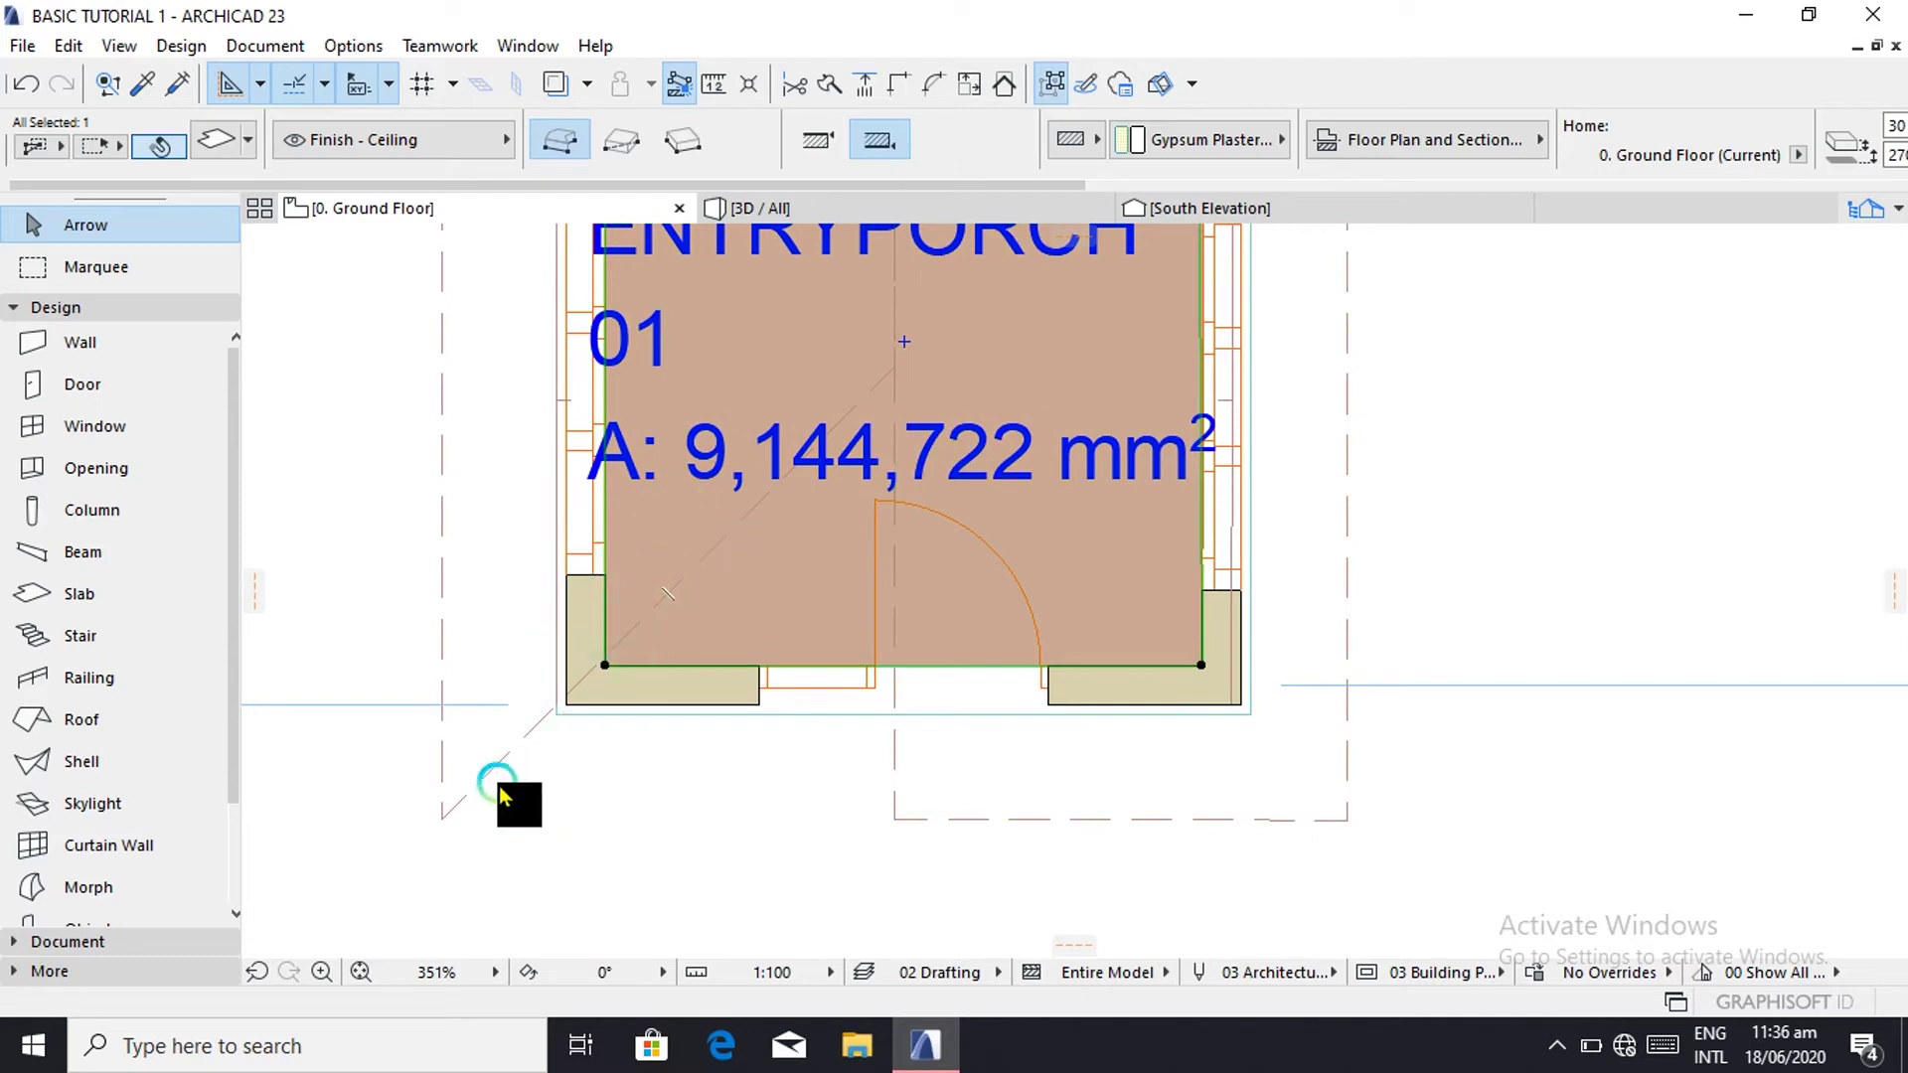
{"action": "left_click", "coordinate": [698, 652]}
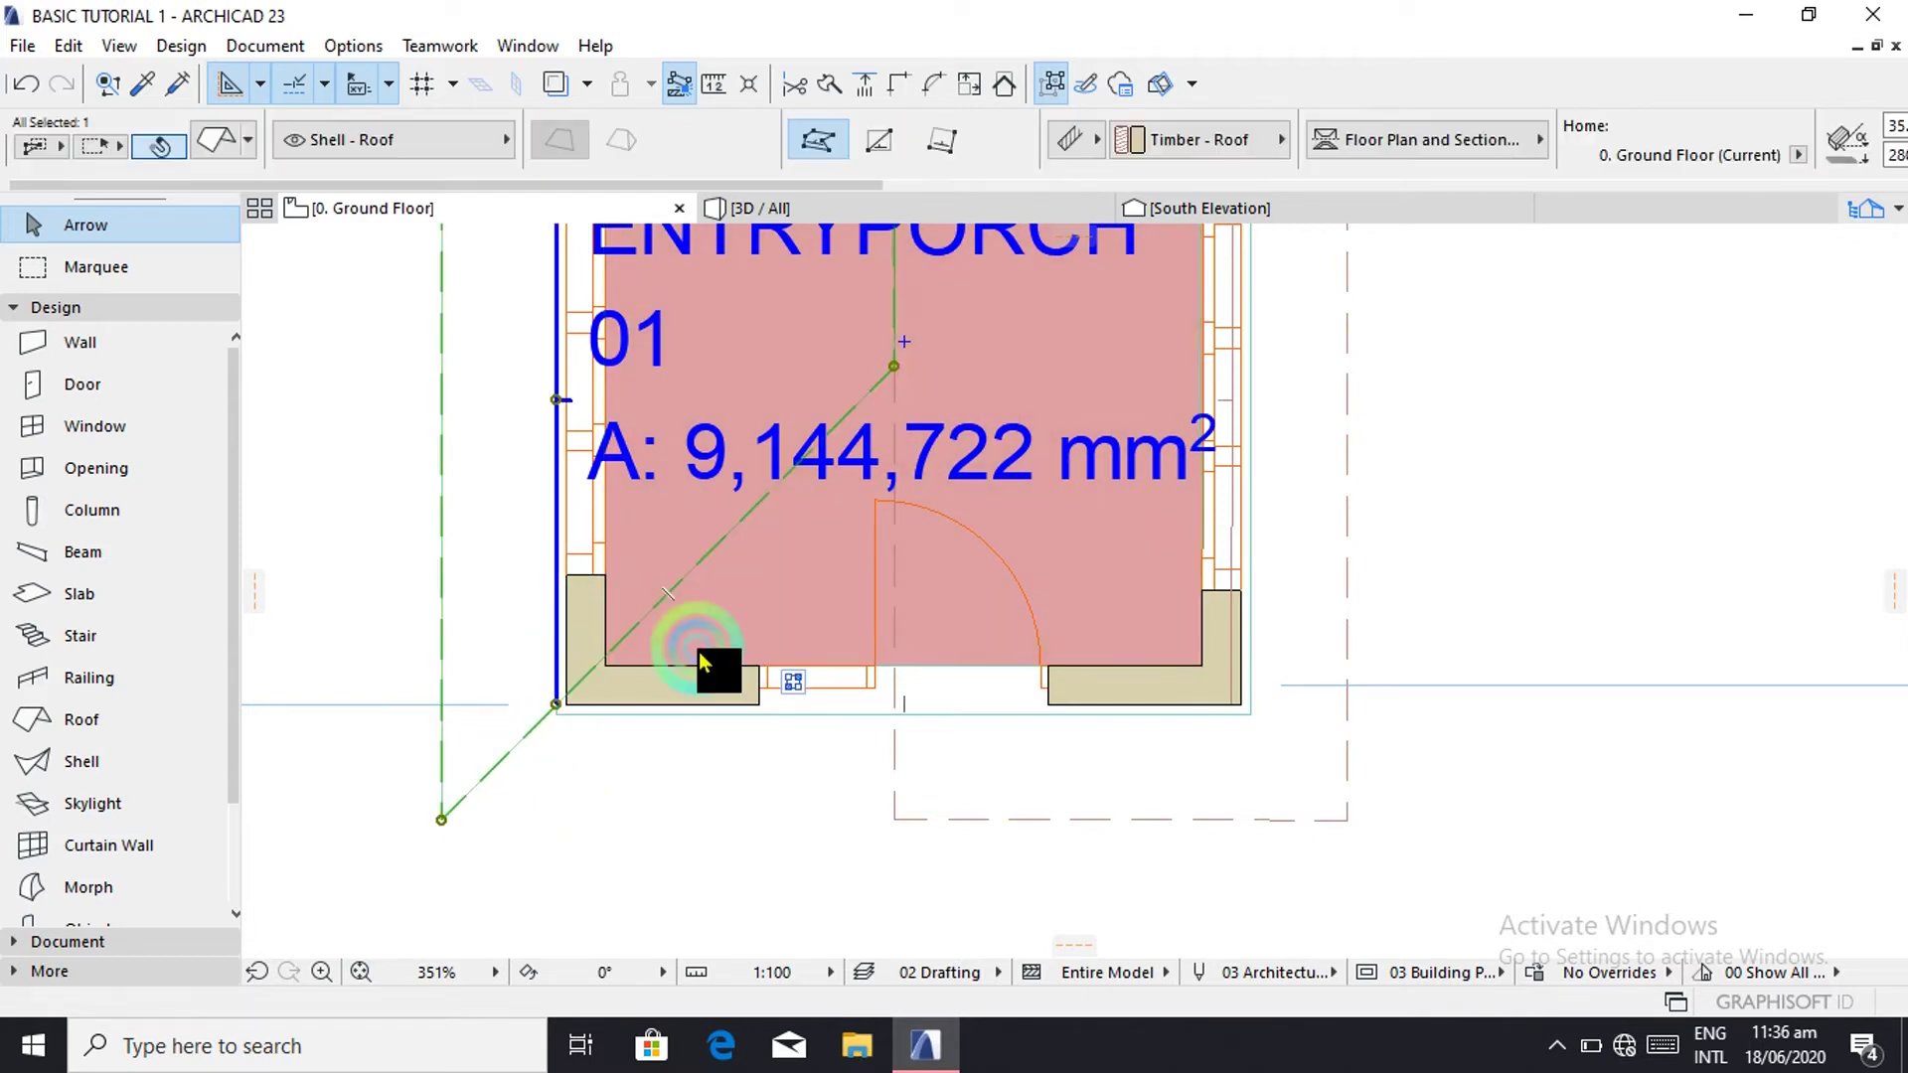
{"action": "left_click", "coordinate": [895, 371]}
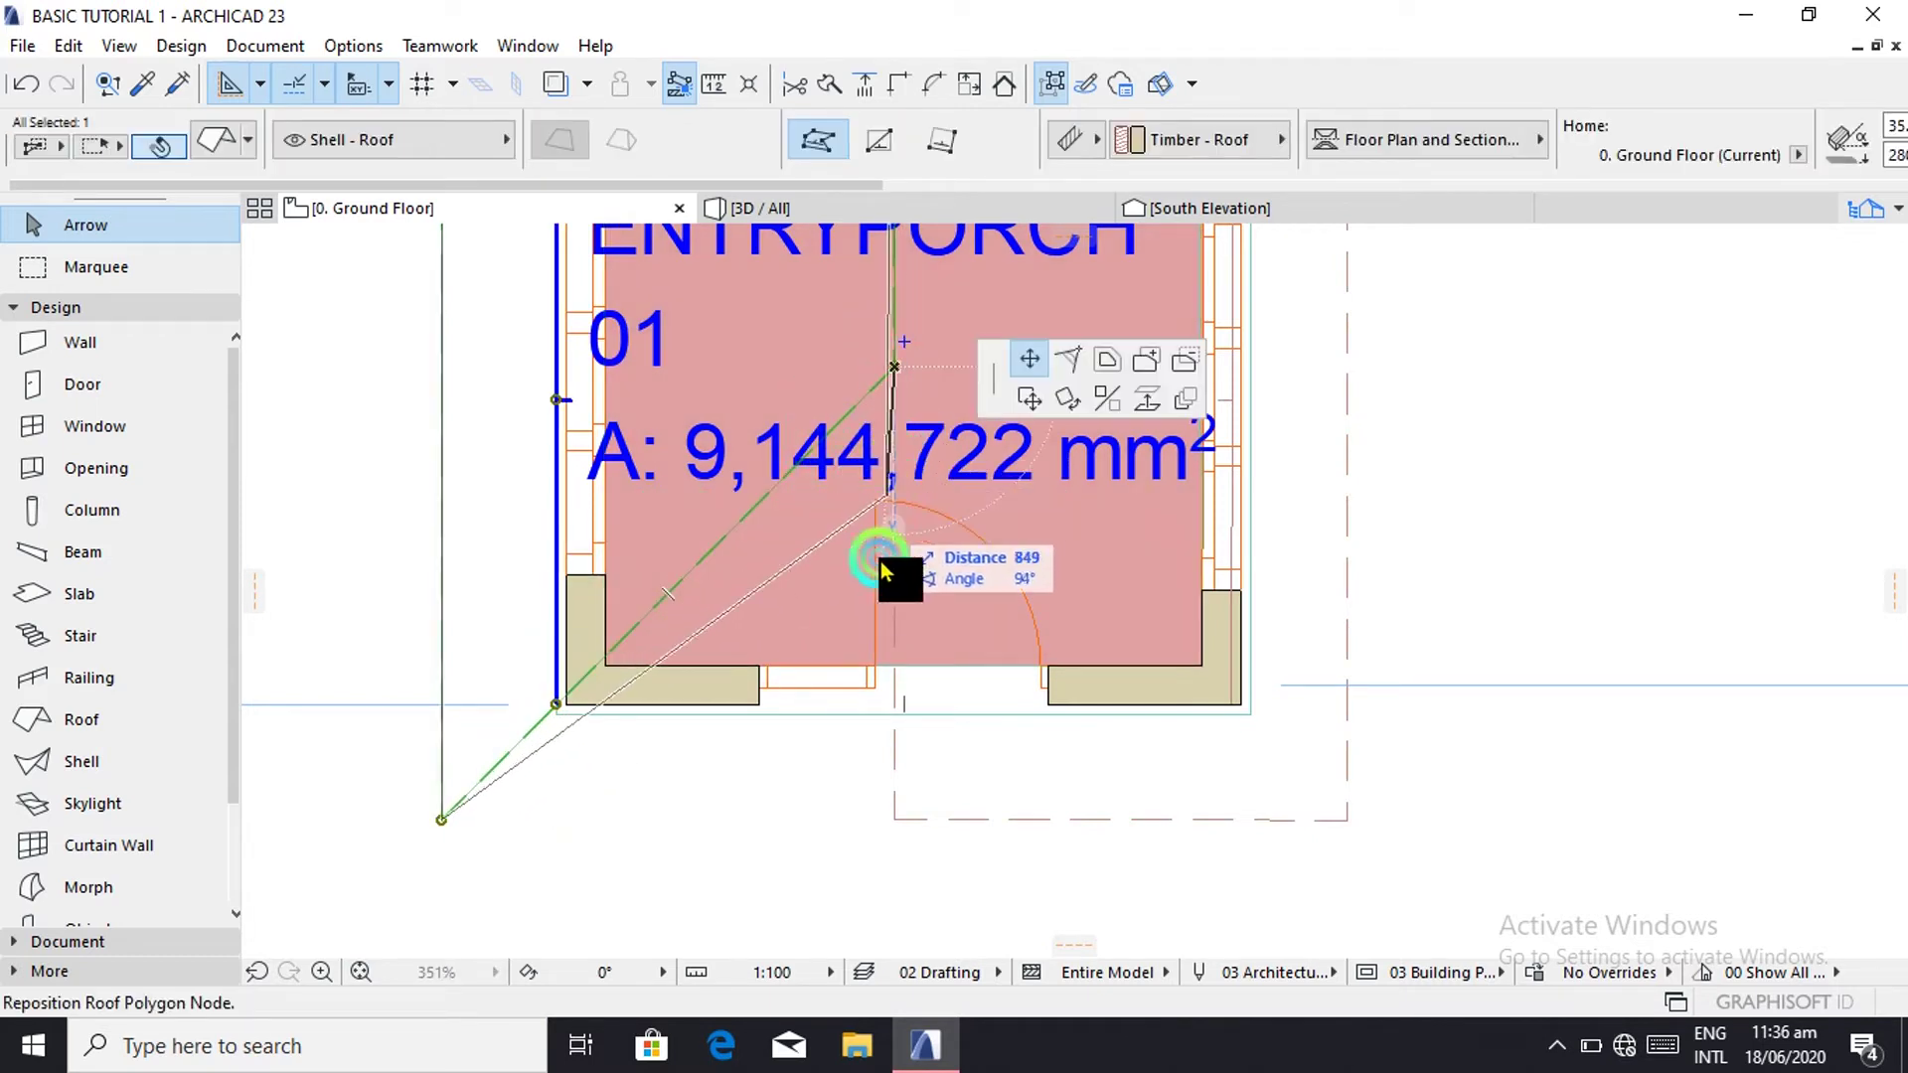
{"action": "left_click", "coordinate": [899, 821]}
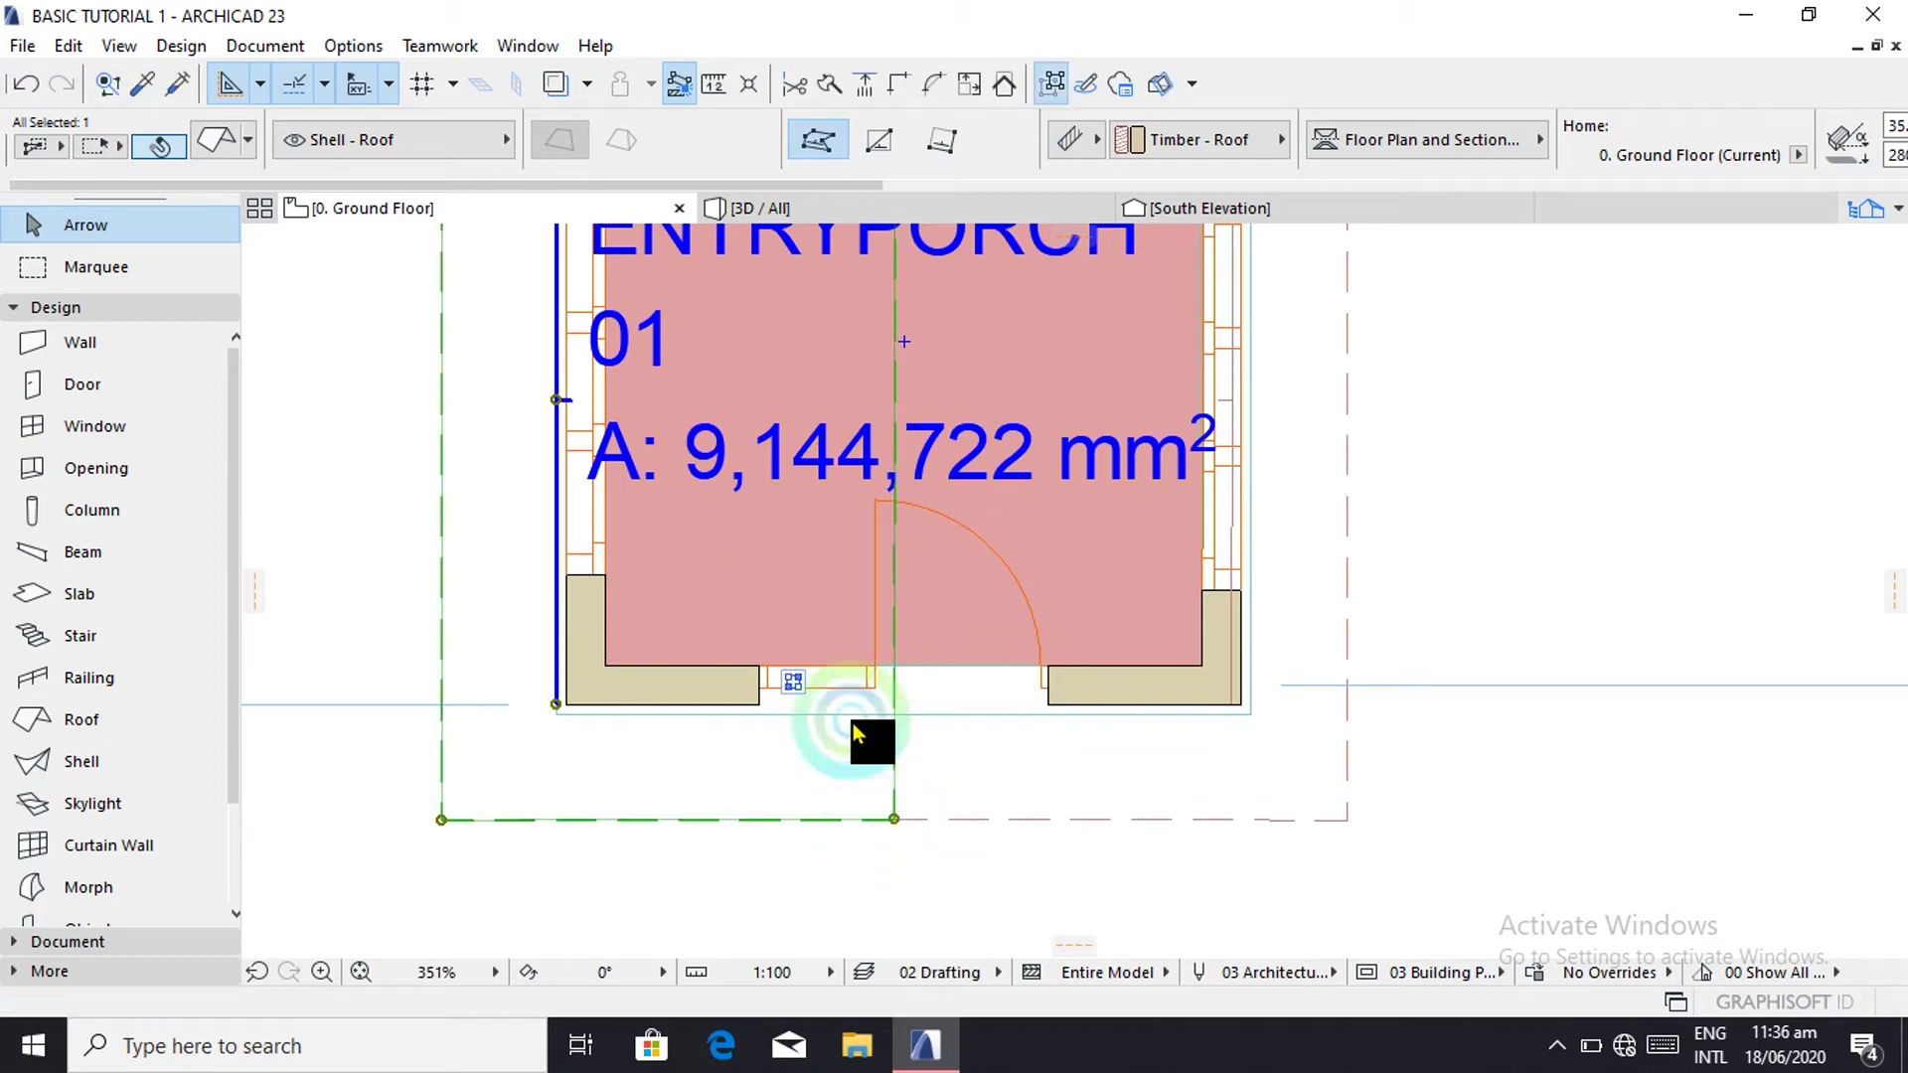
{"action": "left_click", "coordinate": [772, 340]}
{"action": "left_click", "coordinate": [803, 208]}
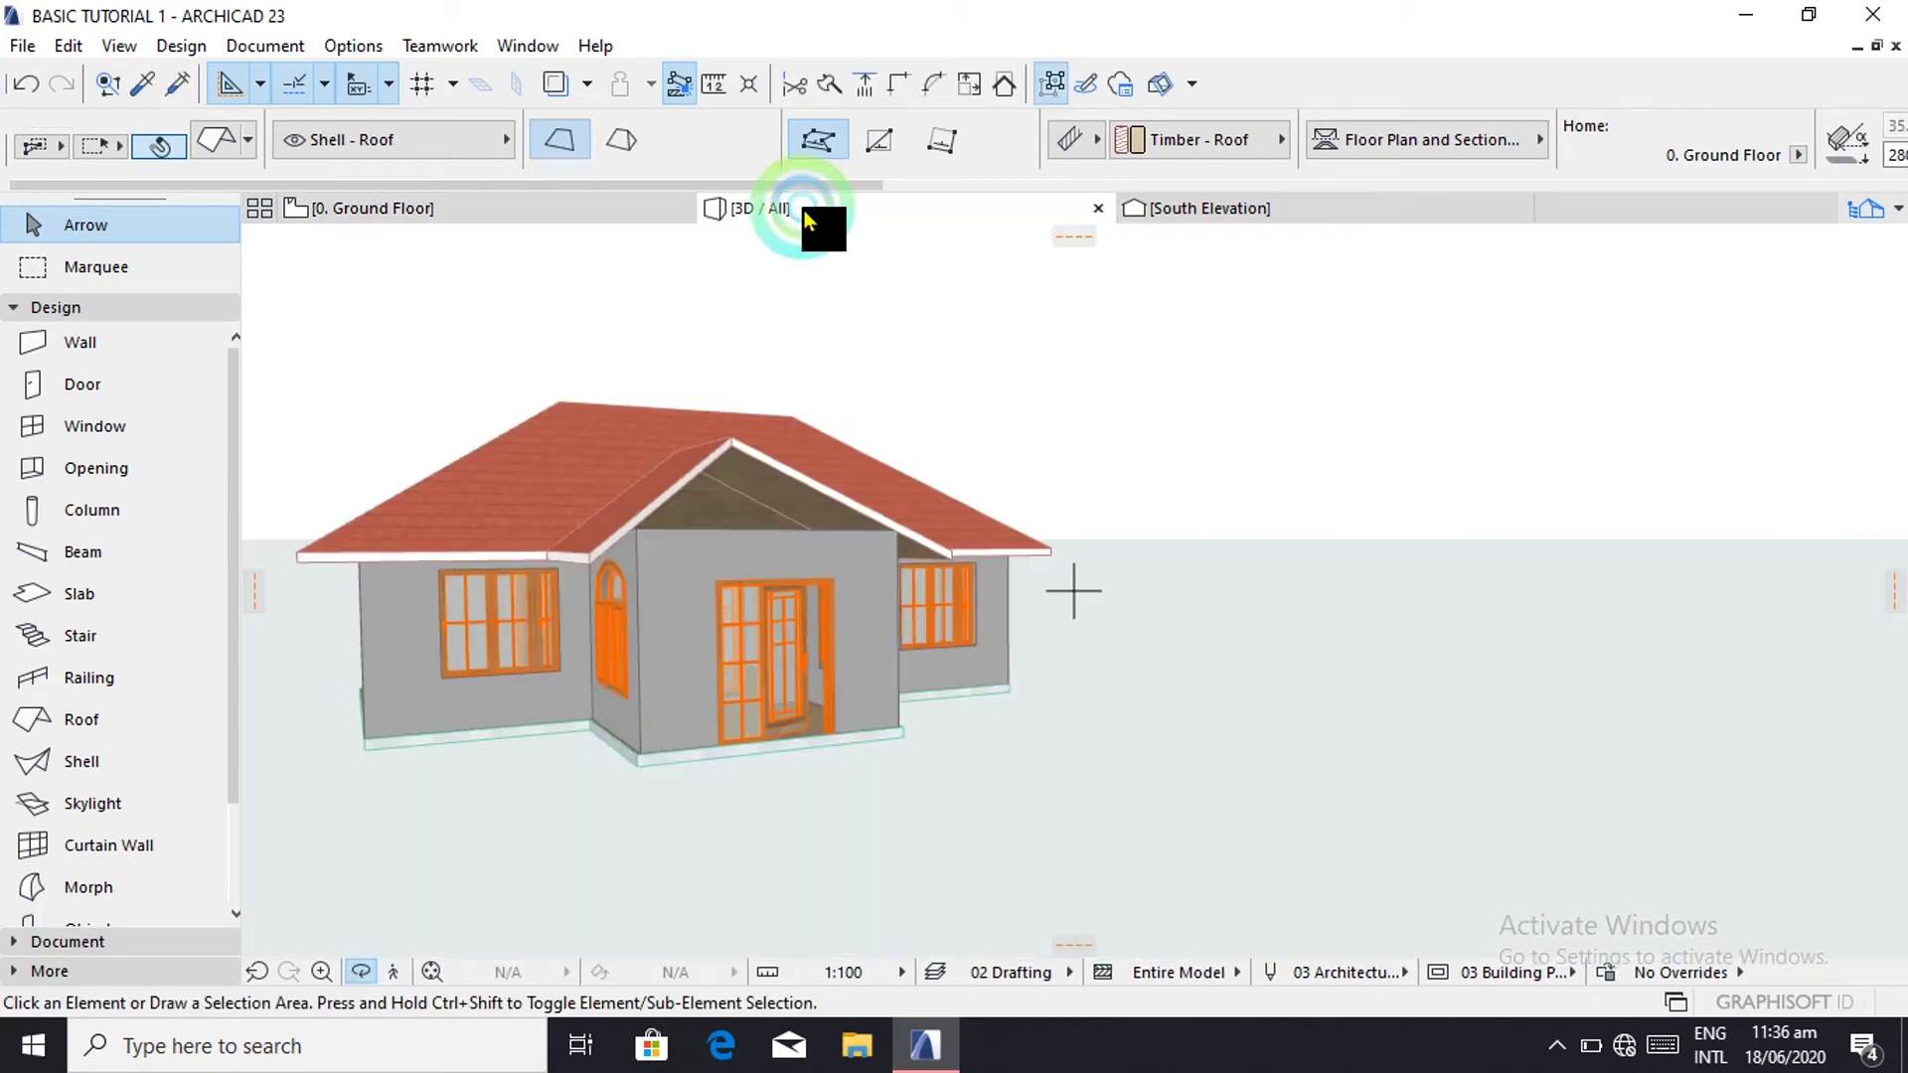
{"action": "left_click_drag", "start_coordinate": [613, 679], "coordinate": [518, 719]}
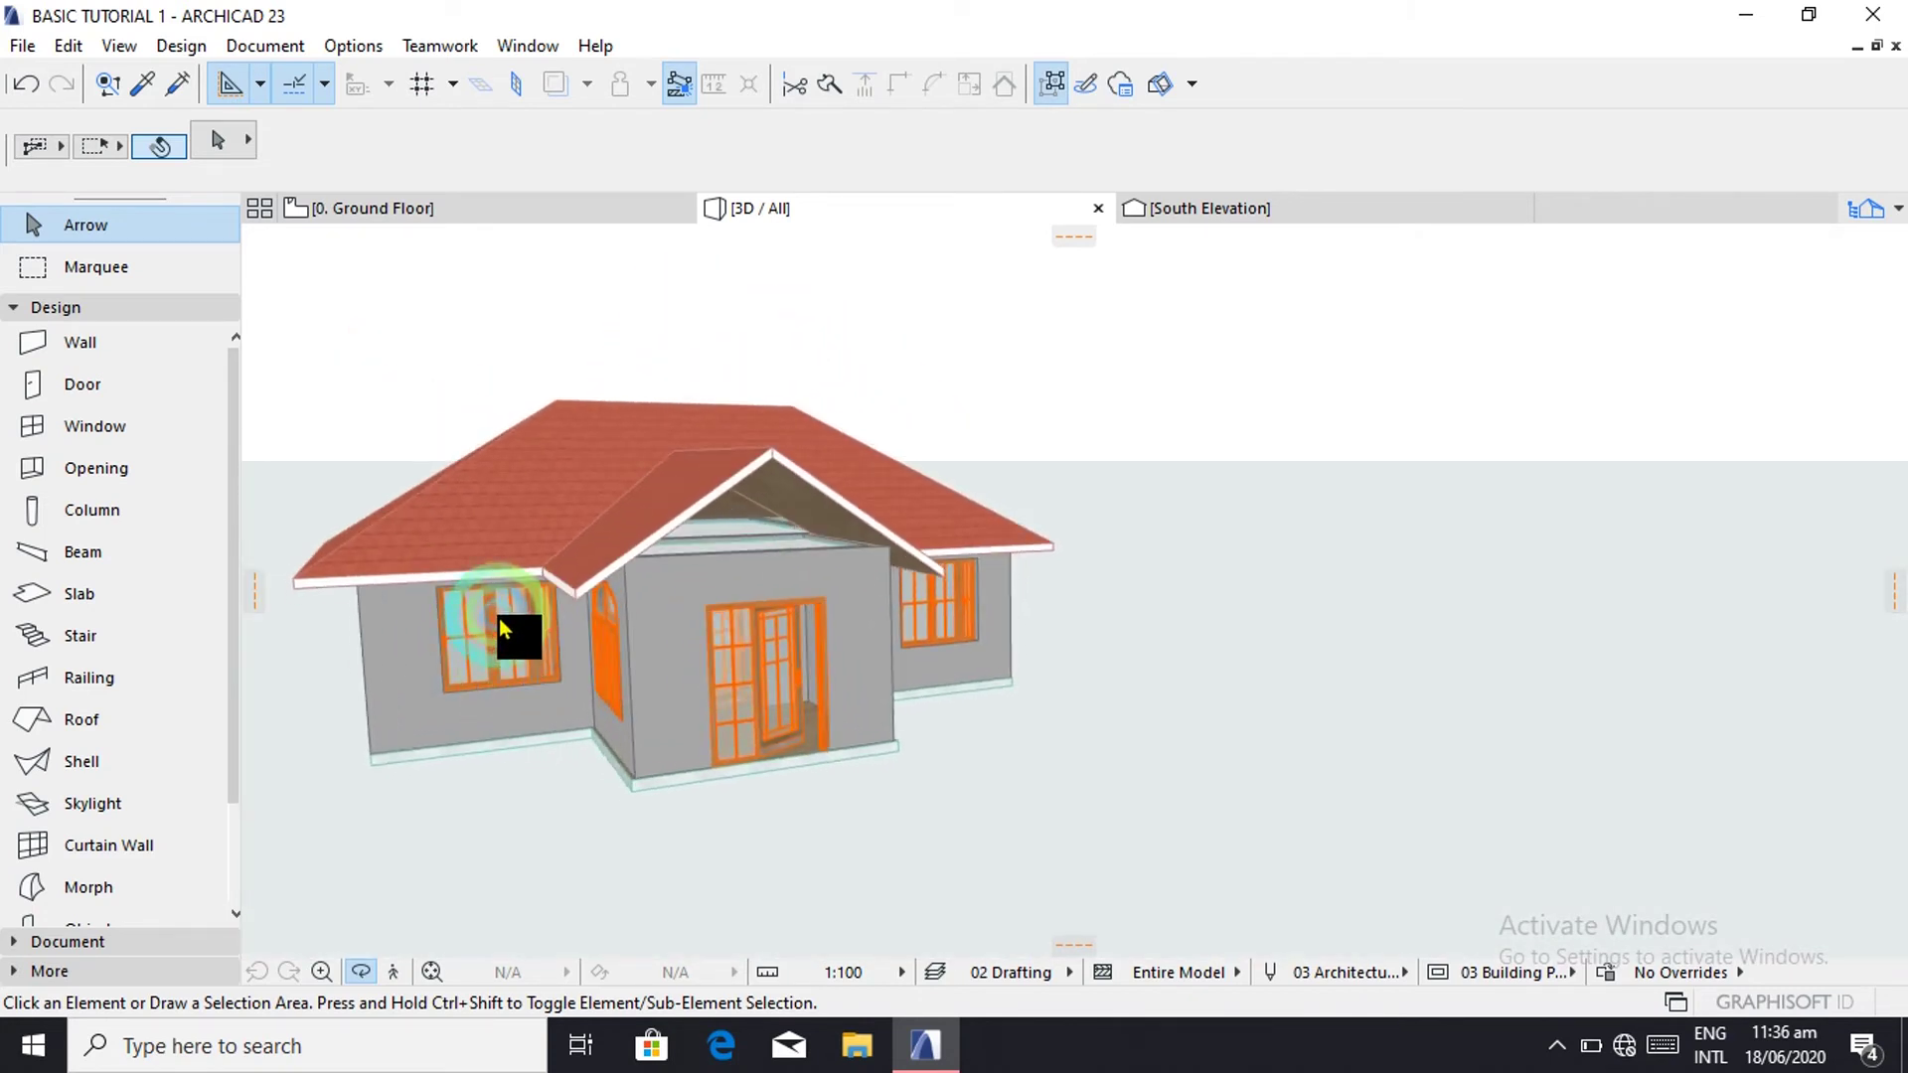
{"action": "scroll", "coordinate": [751, 524], "scroll_direction": "up", "scroll_amount": 5}
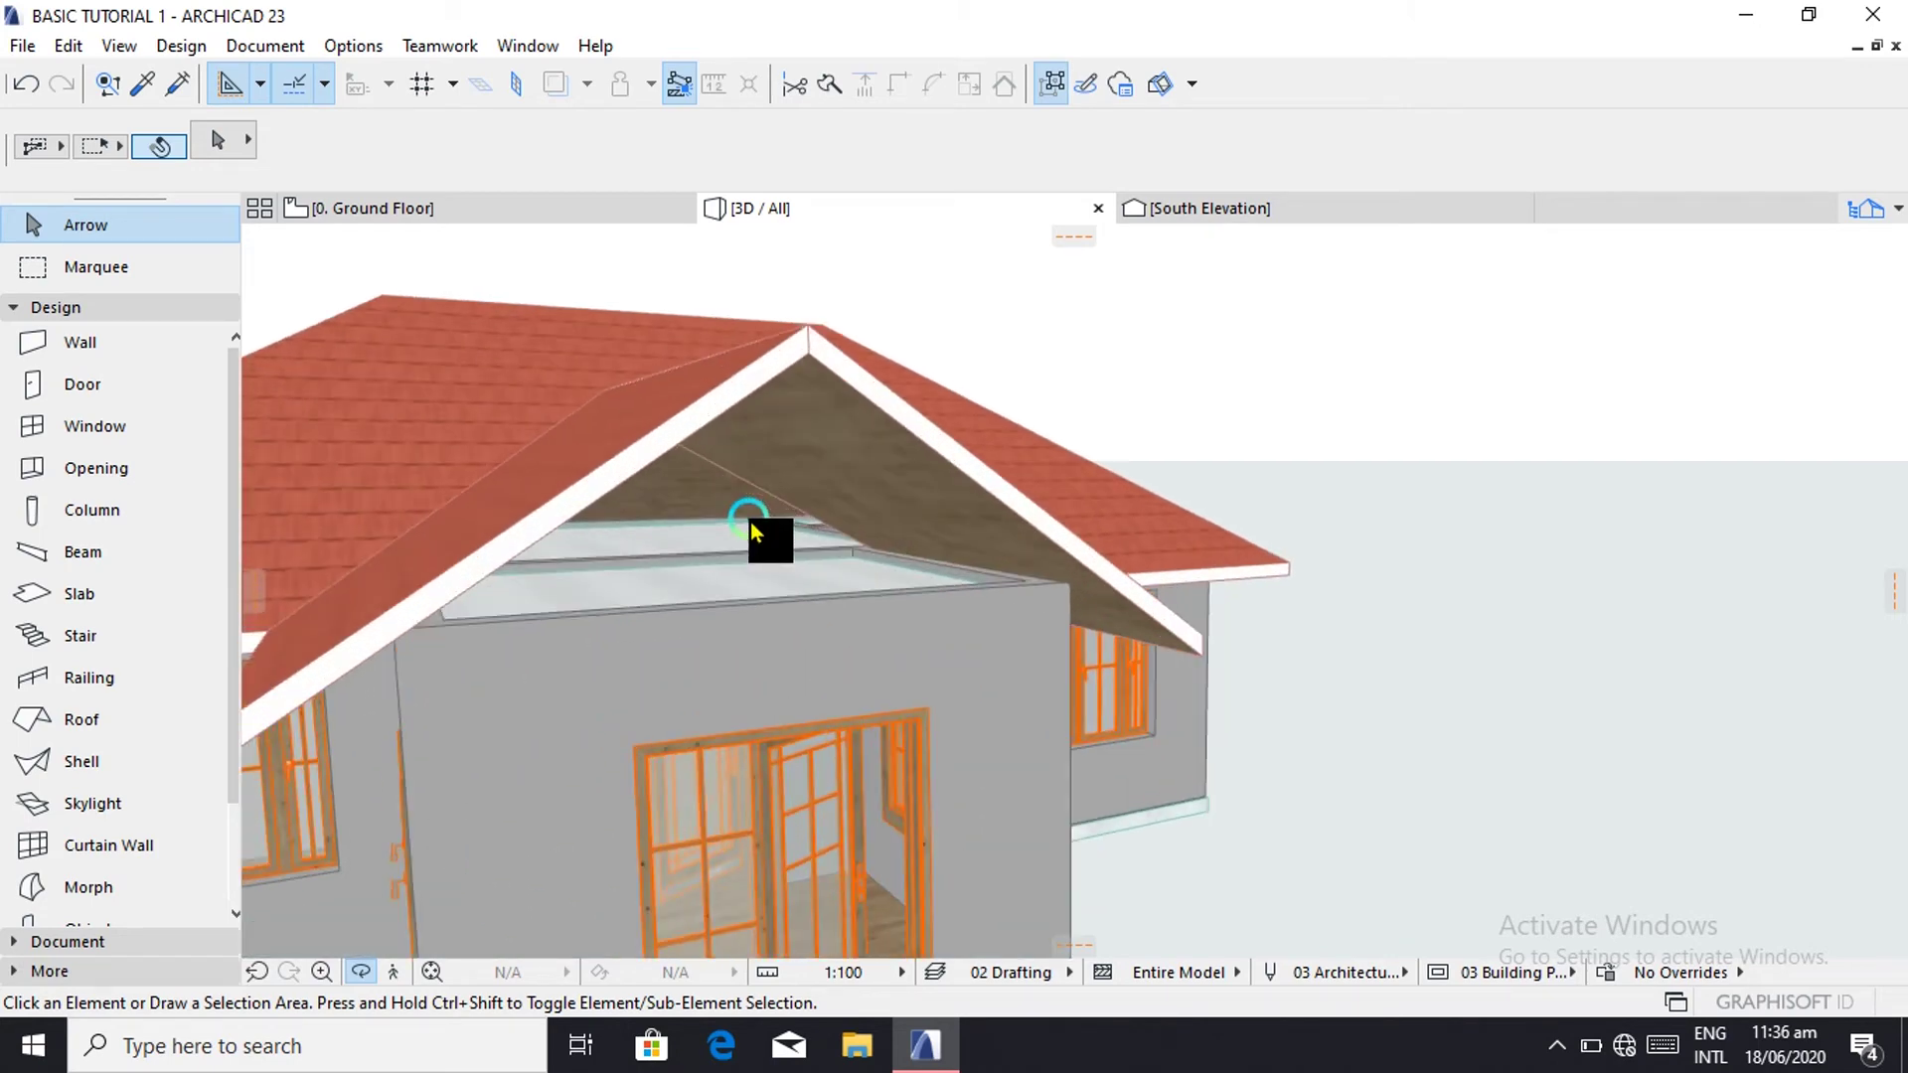
{"action": "scroll", "coordinate": [747, 522], "scroll_direction": "down", "scroll_amount": 6}
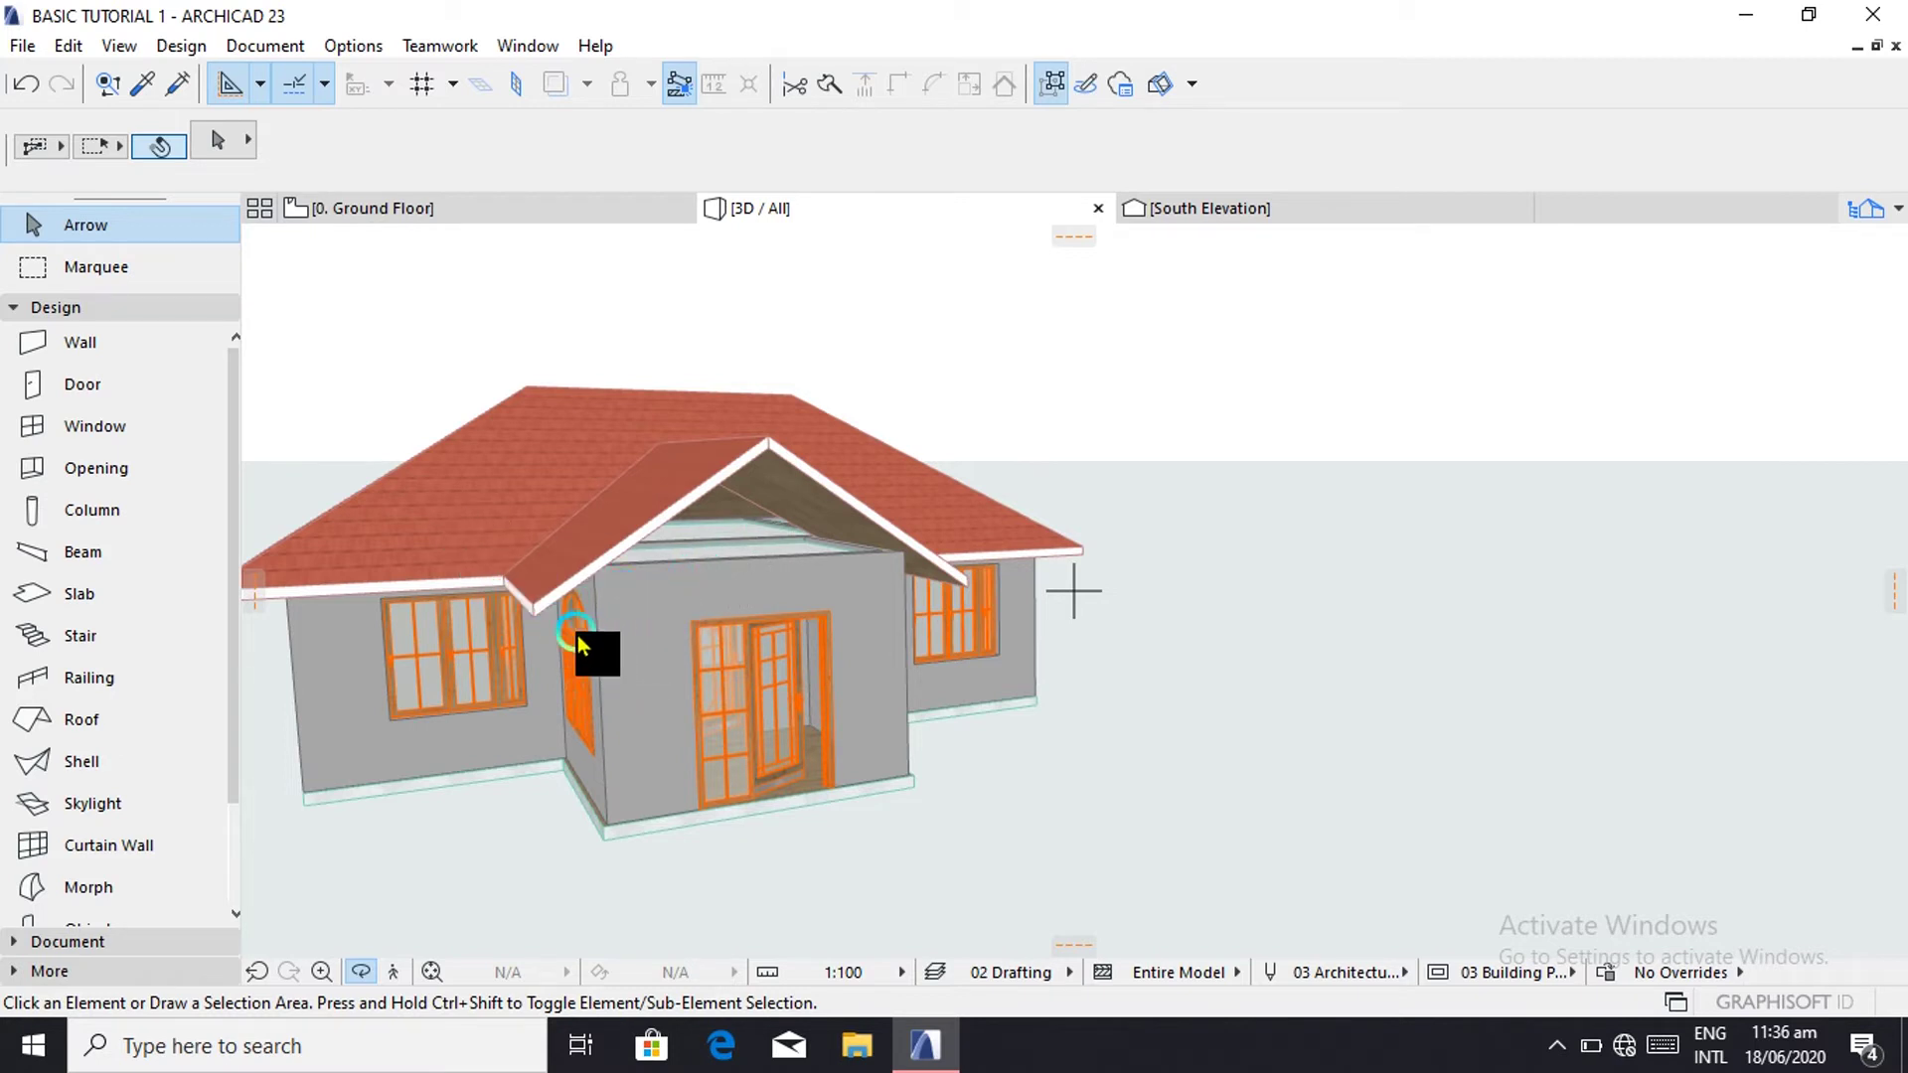
Step: Select the porch's front wall in the 3D view and set its top offset from the linked story to -500
{"action": "left_click", "coordinate": [121, 229]}
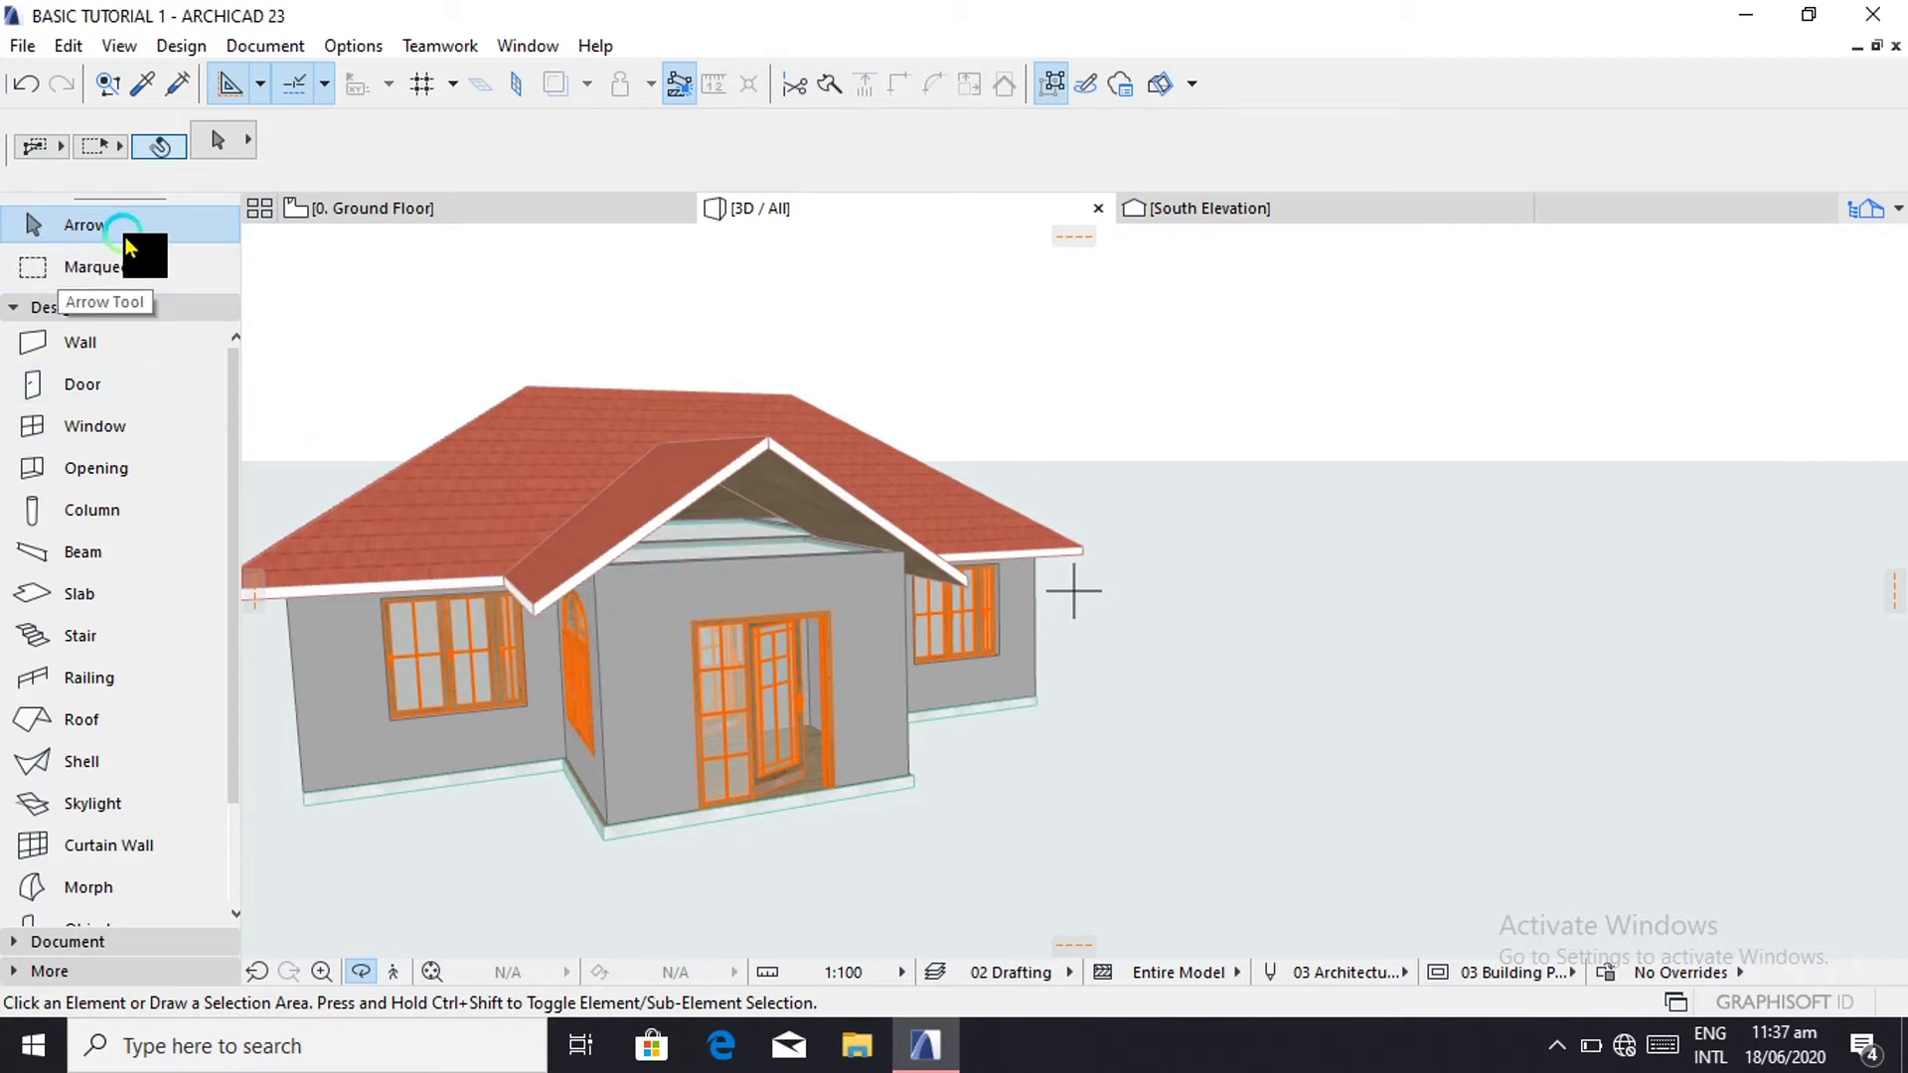
{"action": "left_click", "coordinate": [68, 220]}
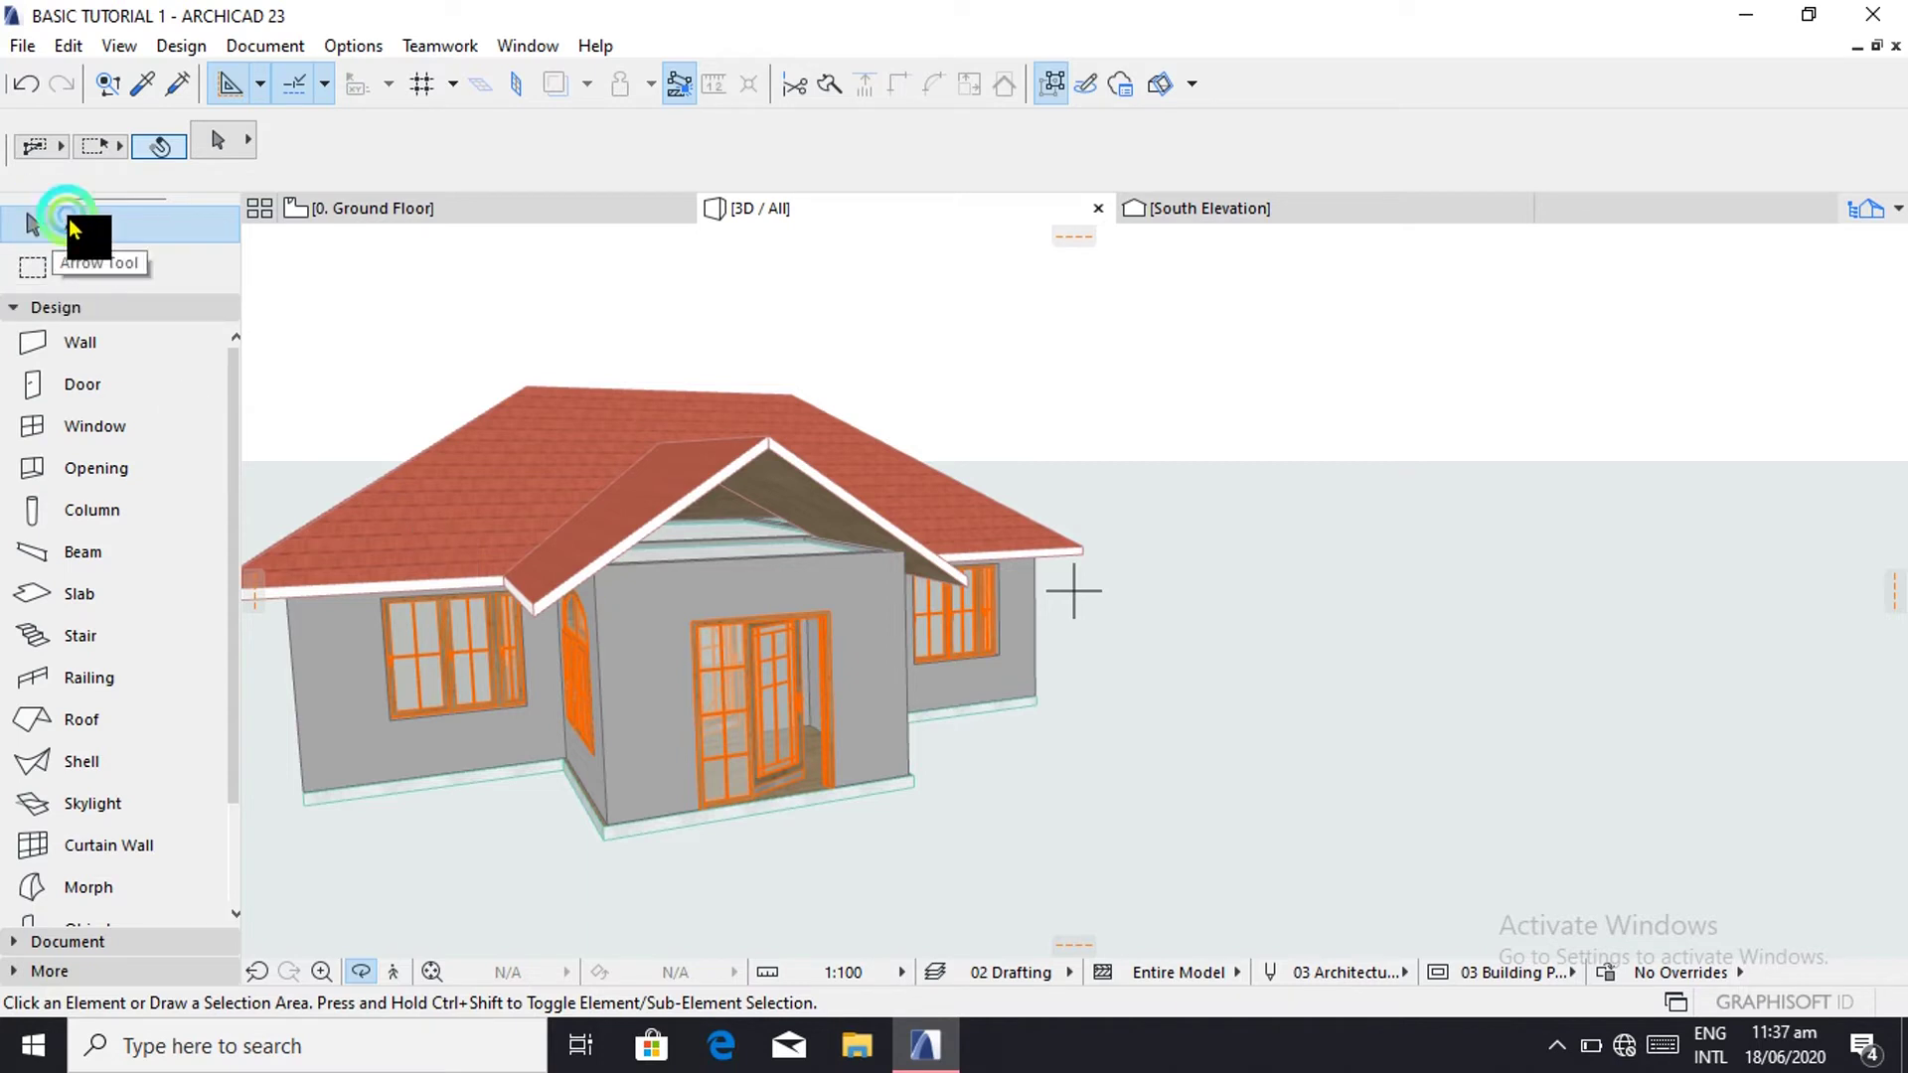
{"action": "left_click", "coordinate": [650, 639]}
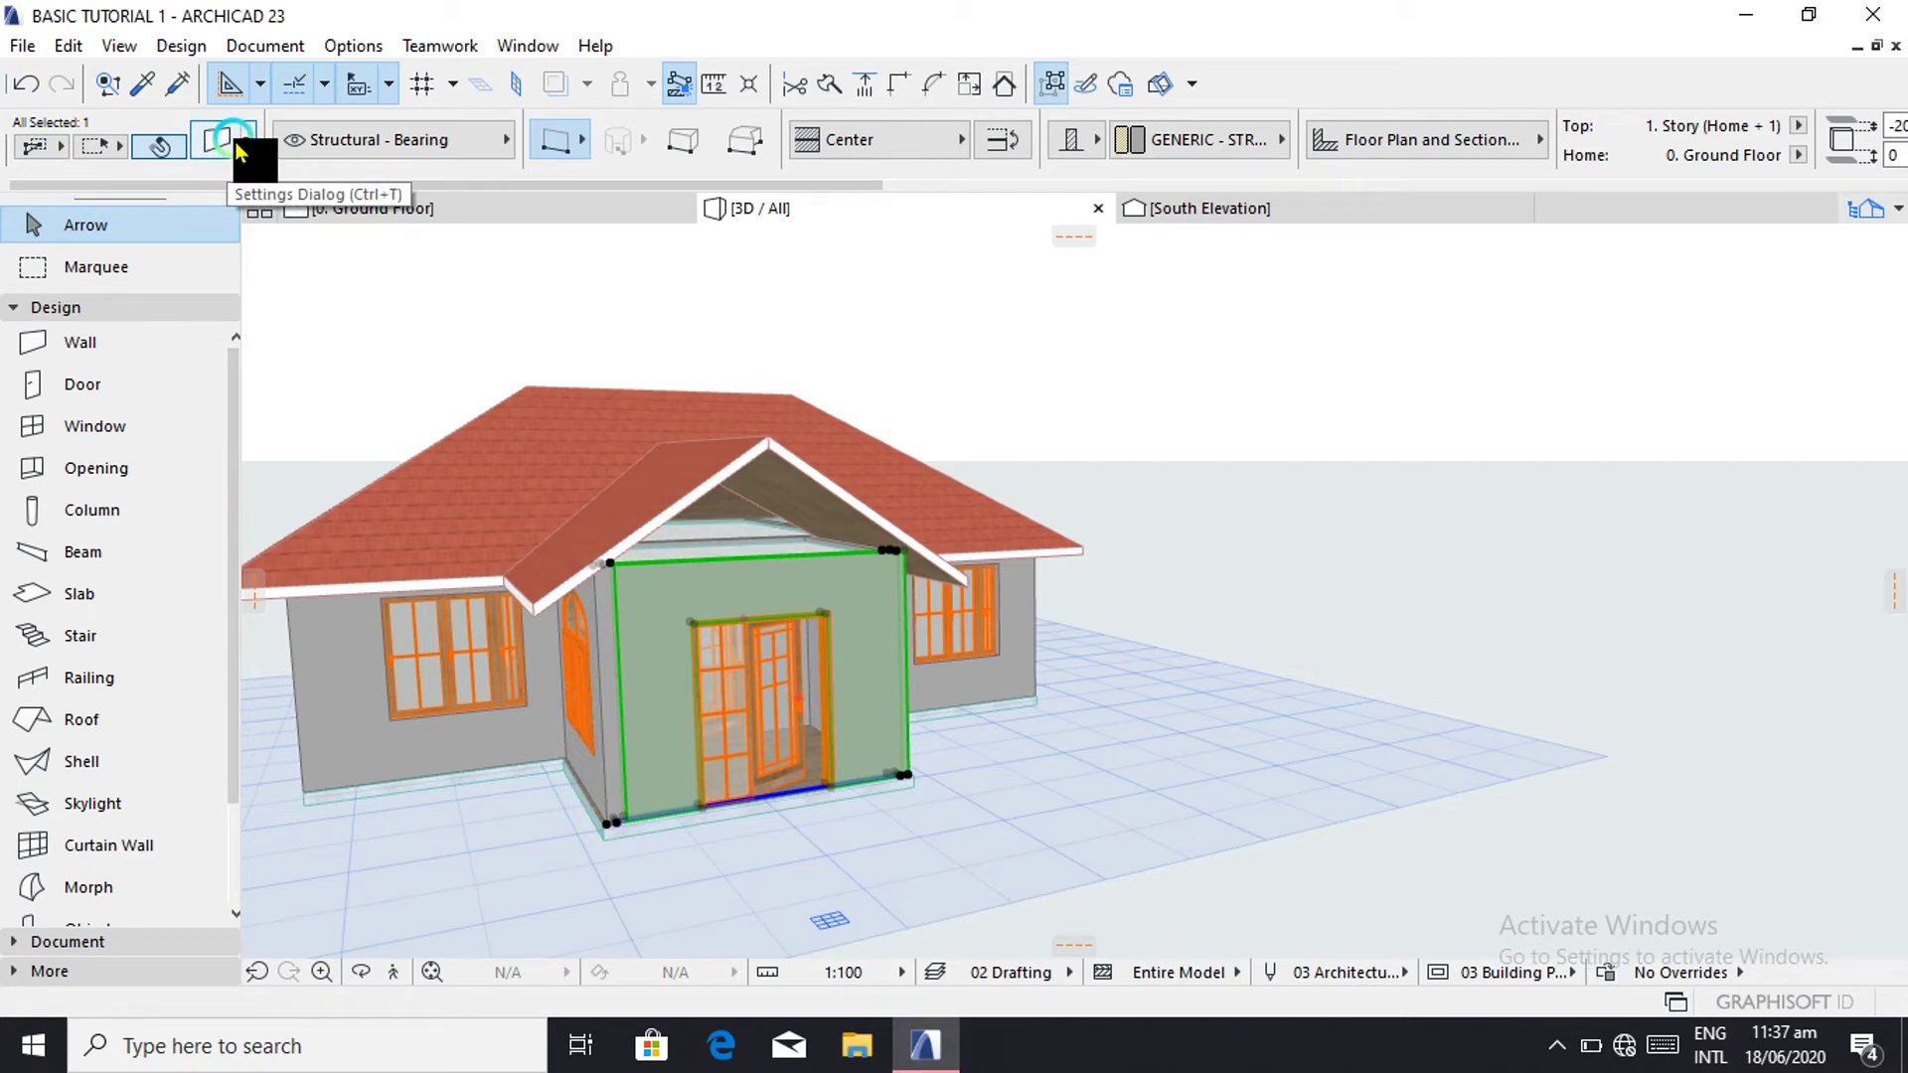
{"action": "left_click", "coordinate": [230, 140]}
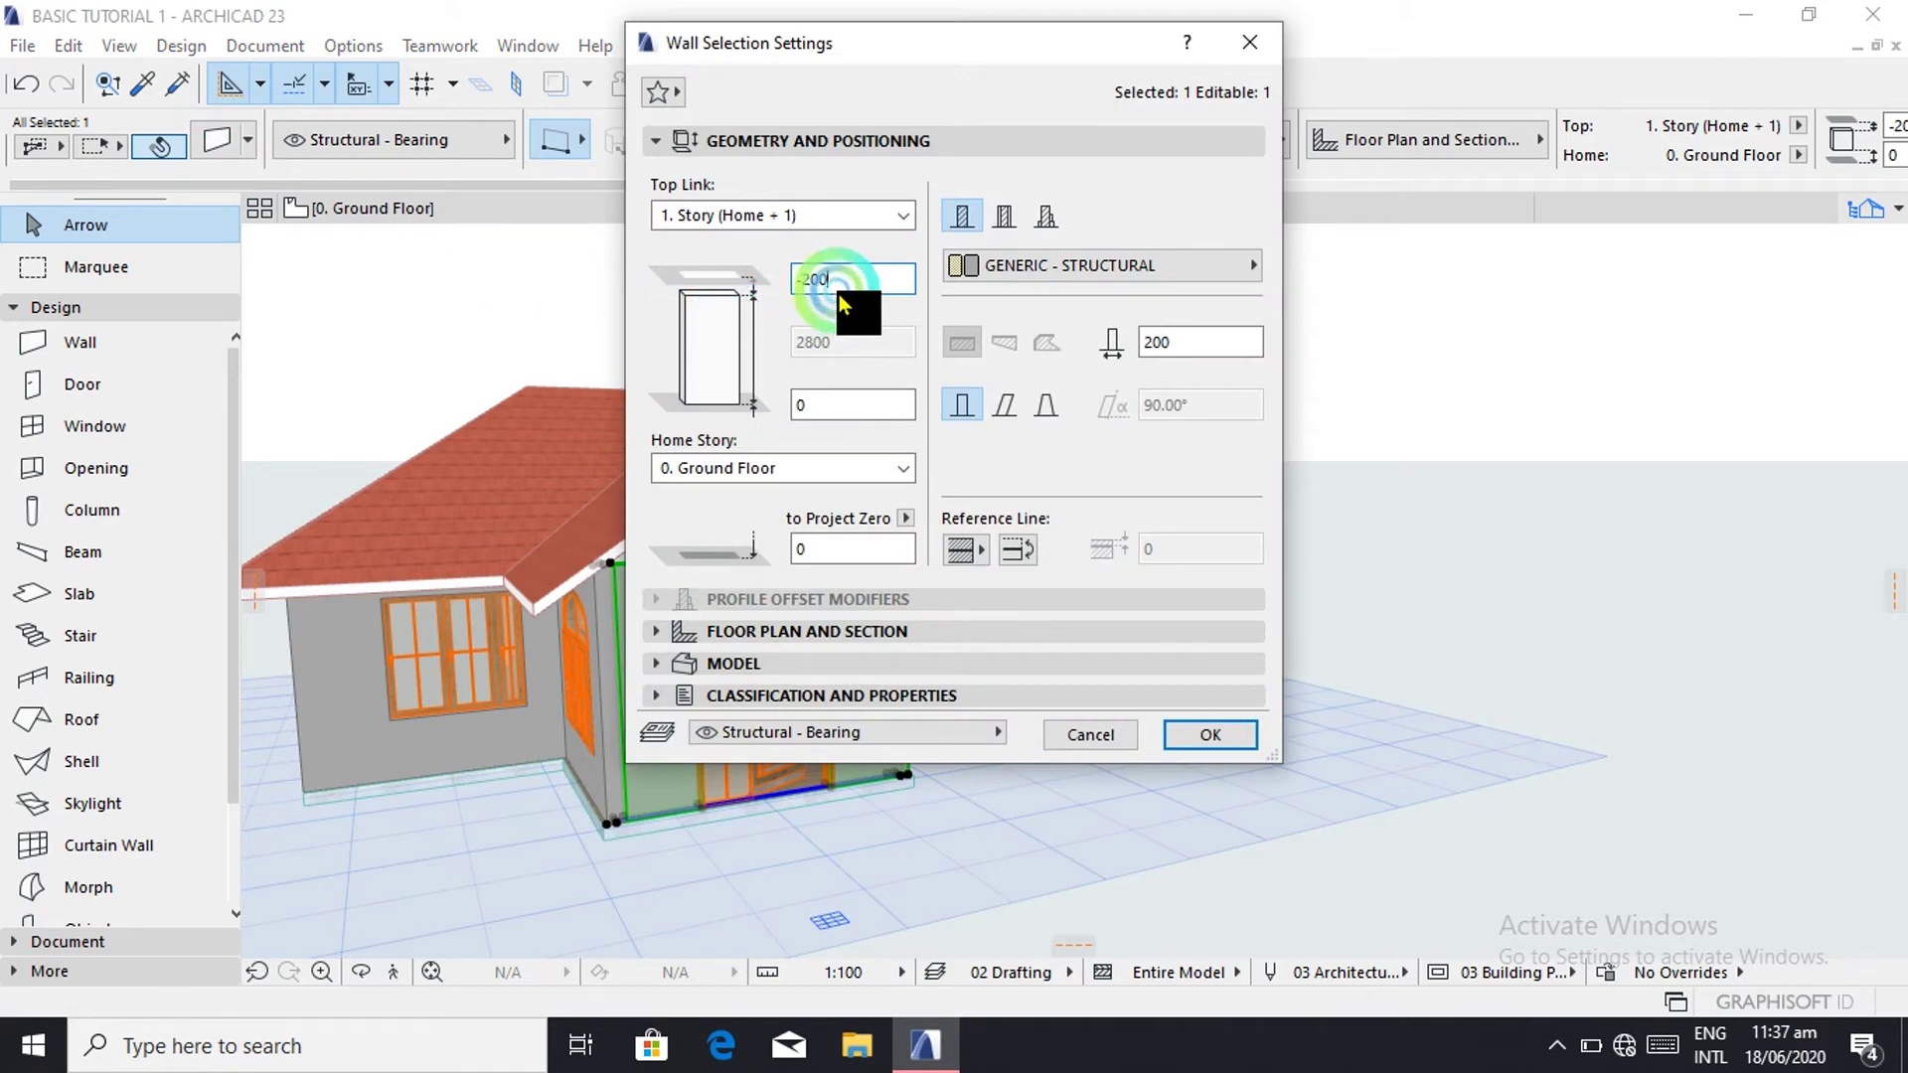
{"action": "key", "text": "BackSpace"}
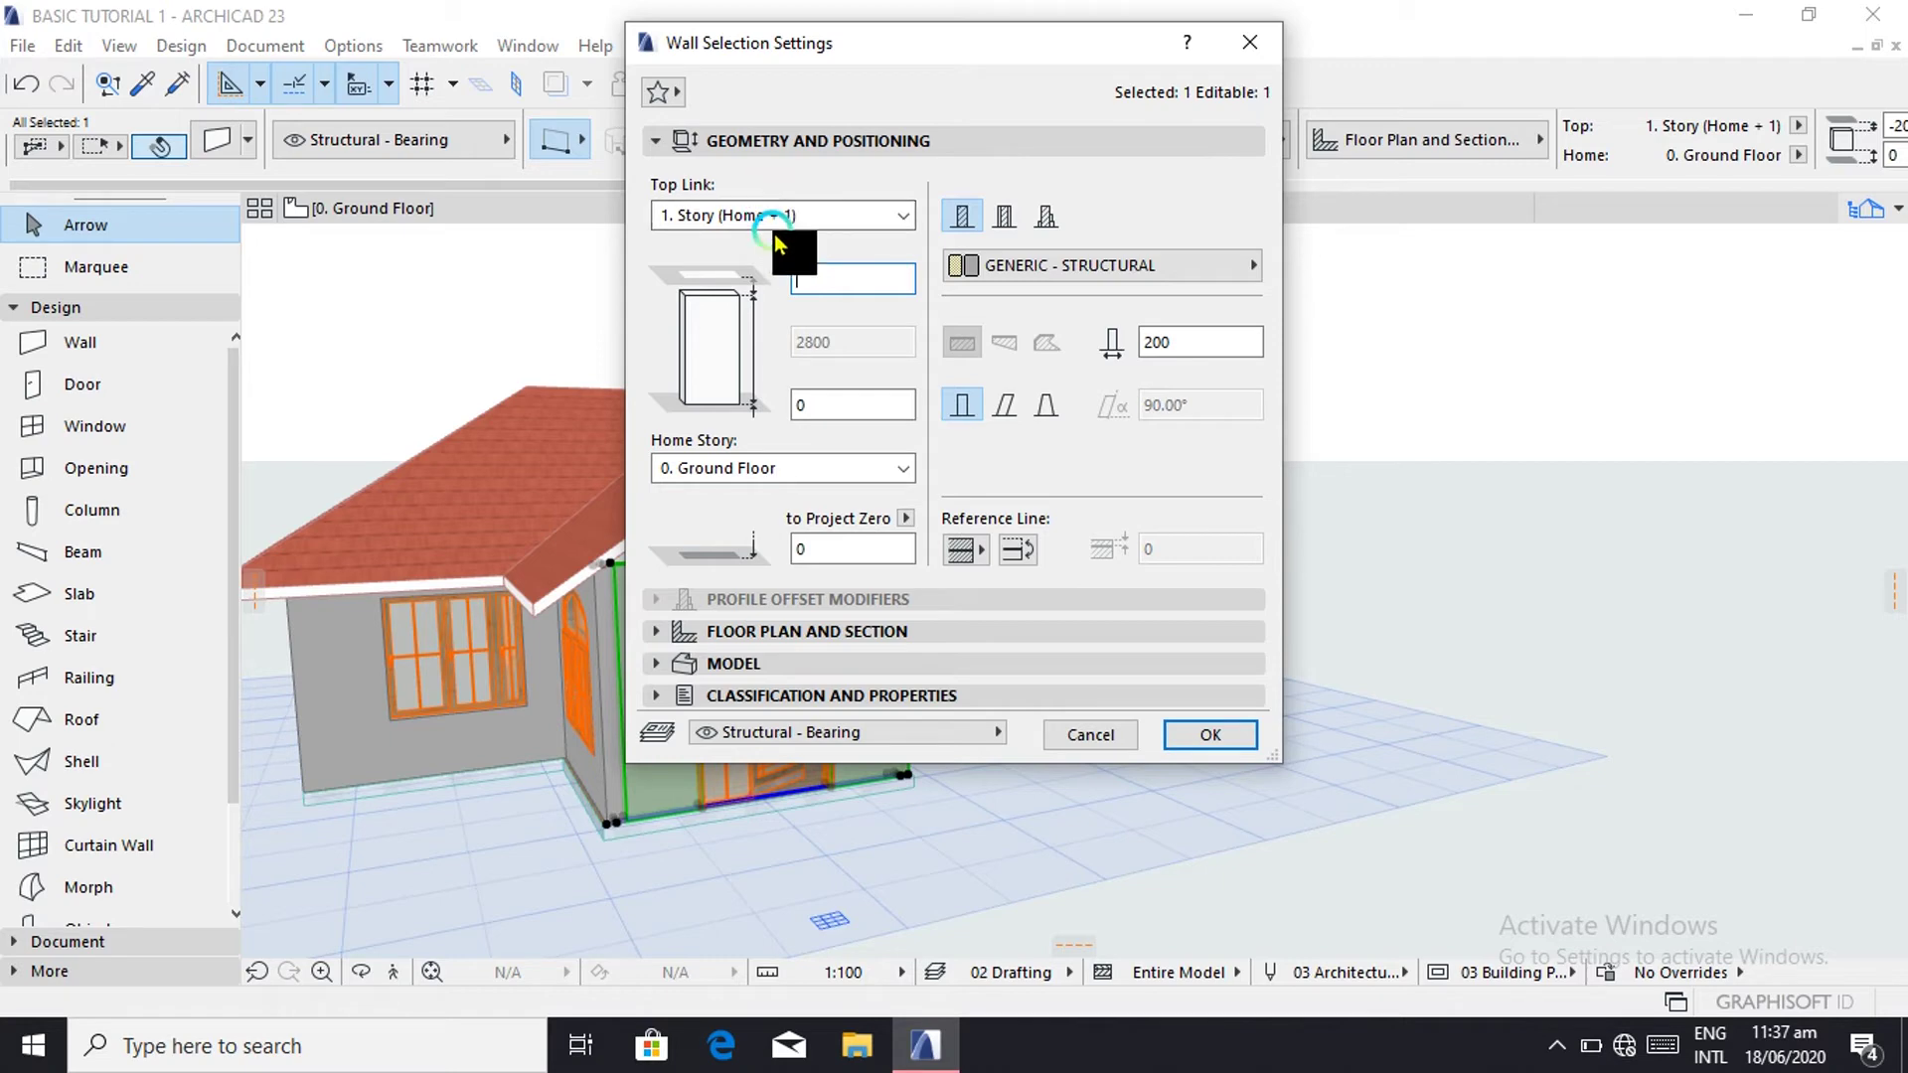
{"action": "type", "text": "-500"}
{"action": "left_click", "coordinate": [1192, 731]}
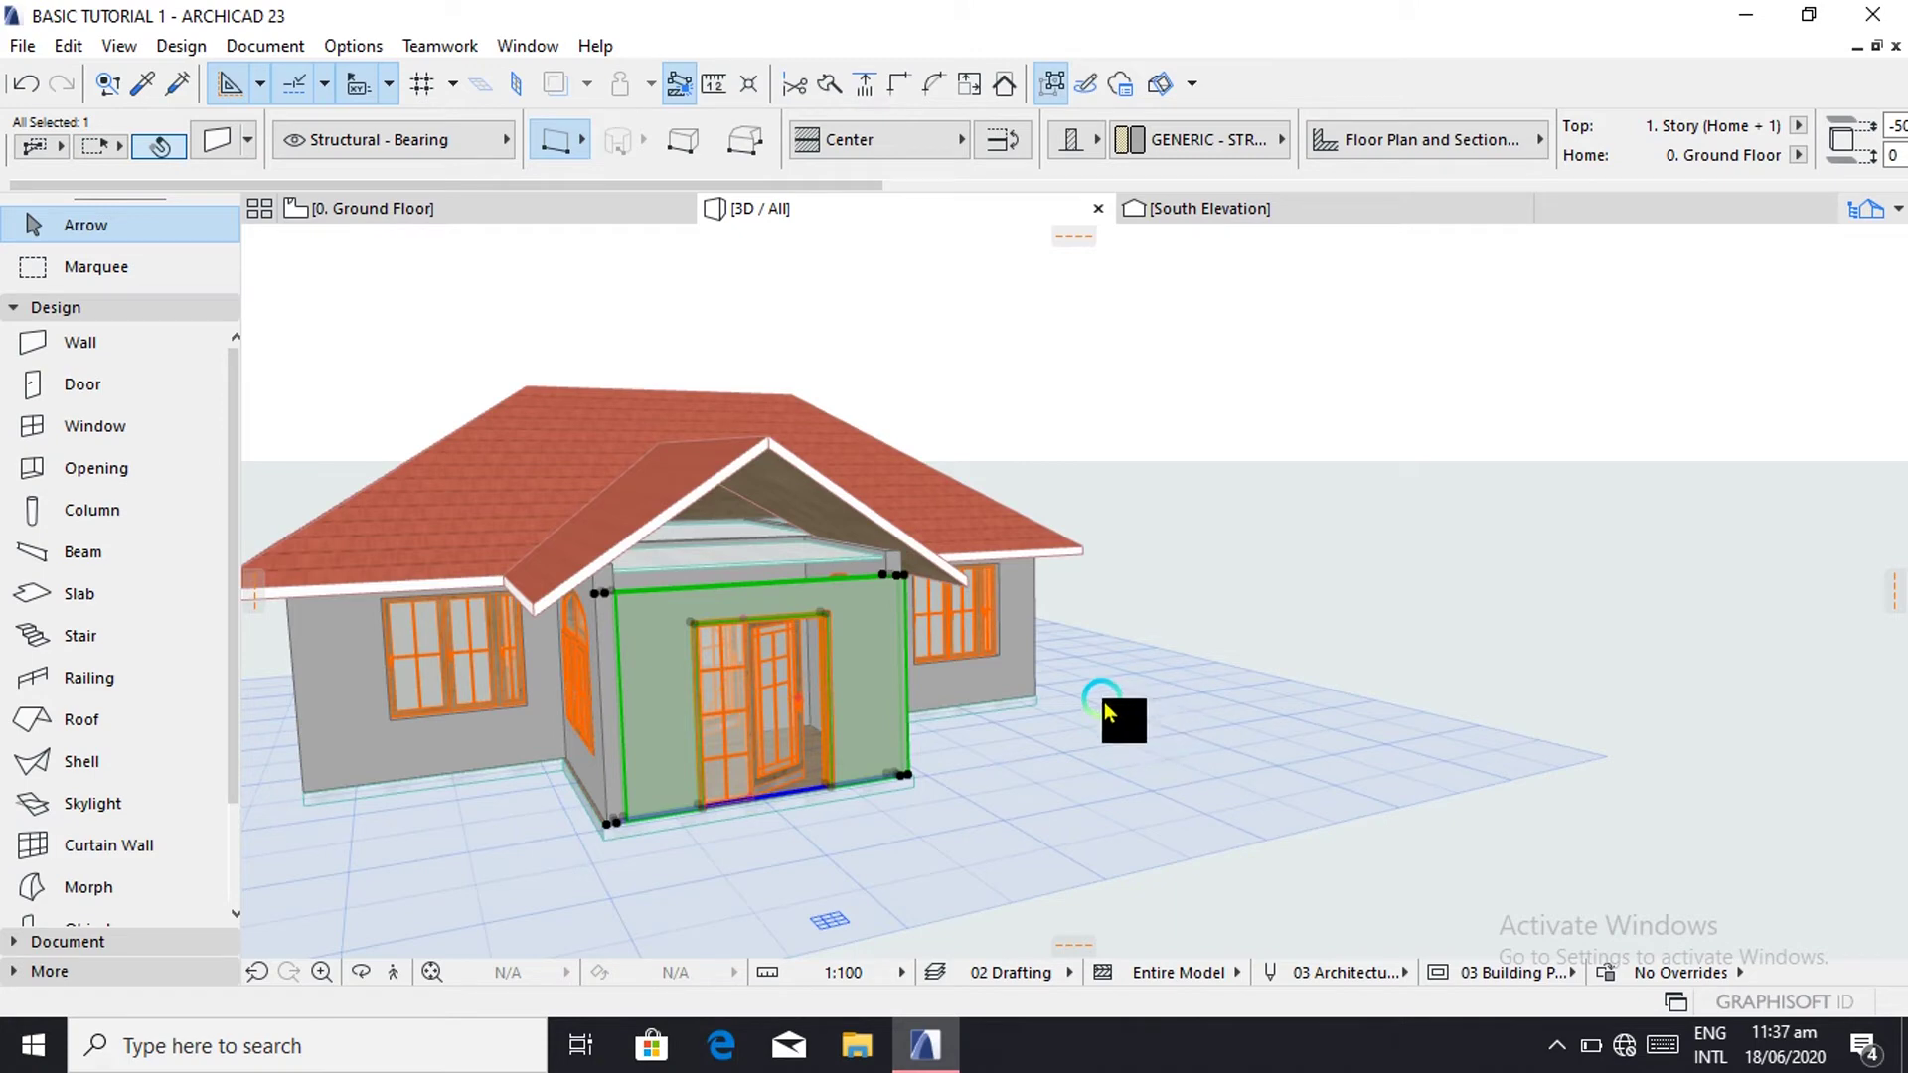
Step: Change the porch front wall's top offset to 500 so the wall extends above the linked story
{"action": "scroll", "coordinate": [815, 618], "scroll_direction": "up", "scroll_amount": 3}
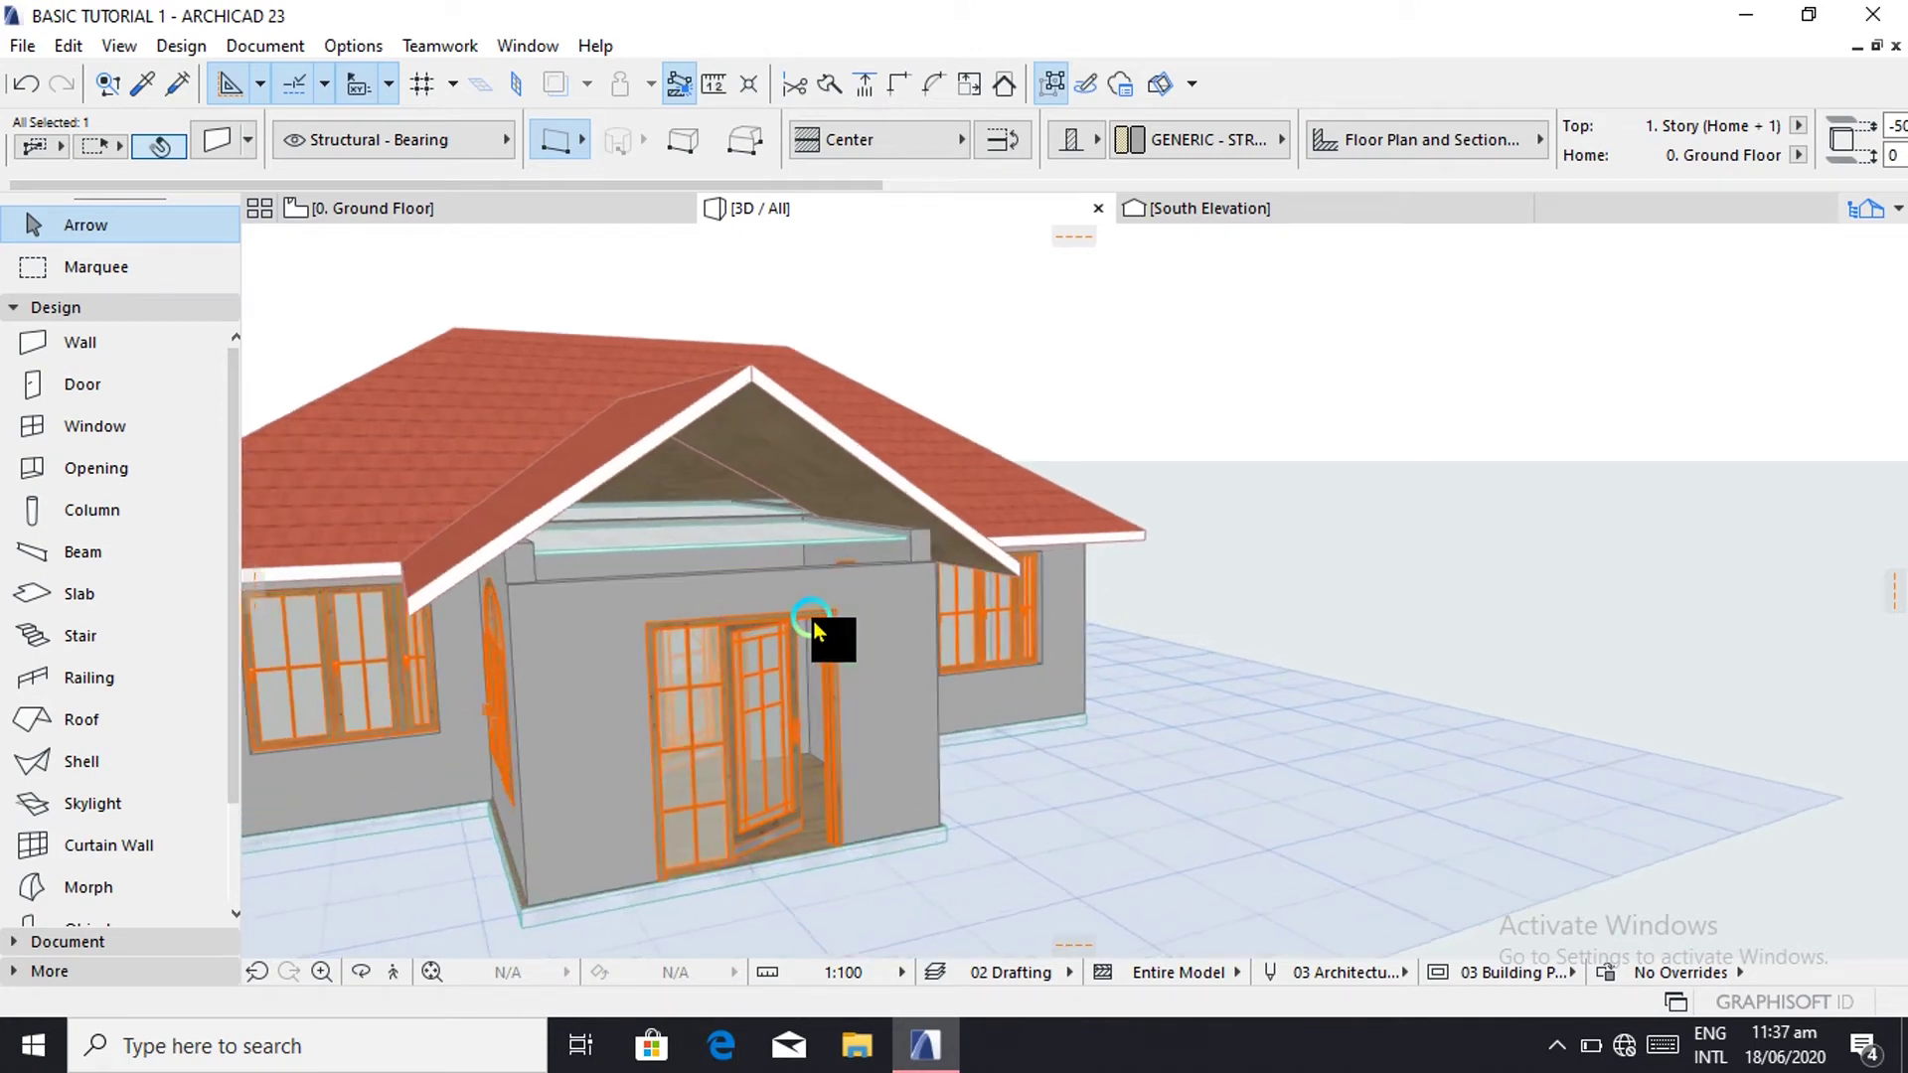
{"action": "scroll", "coordinate": [795, 622], "scroll_direction": "up", "scroll_amount": 2}
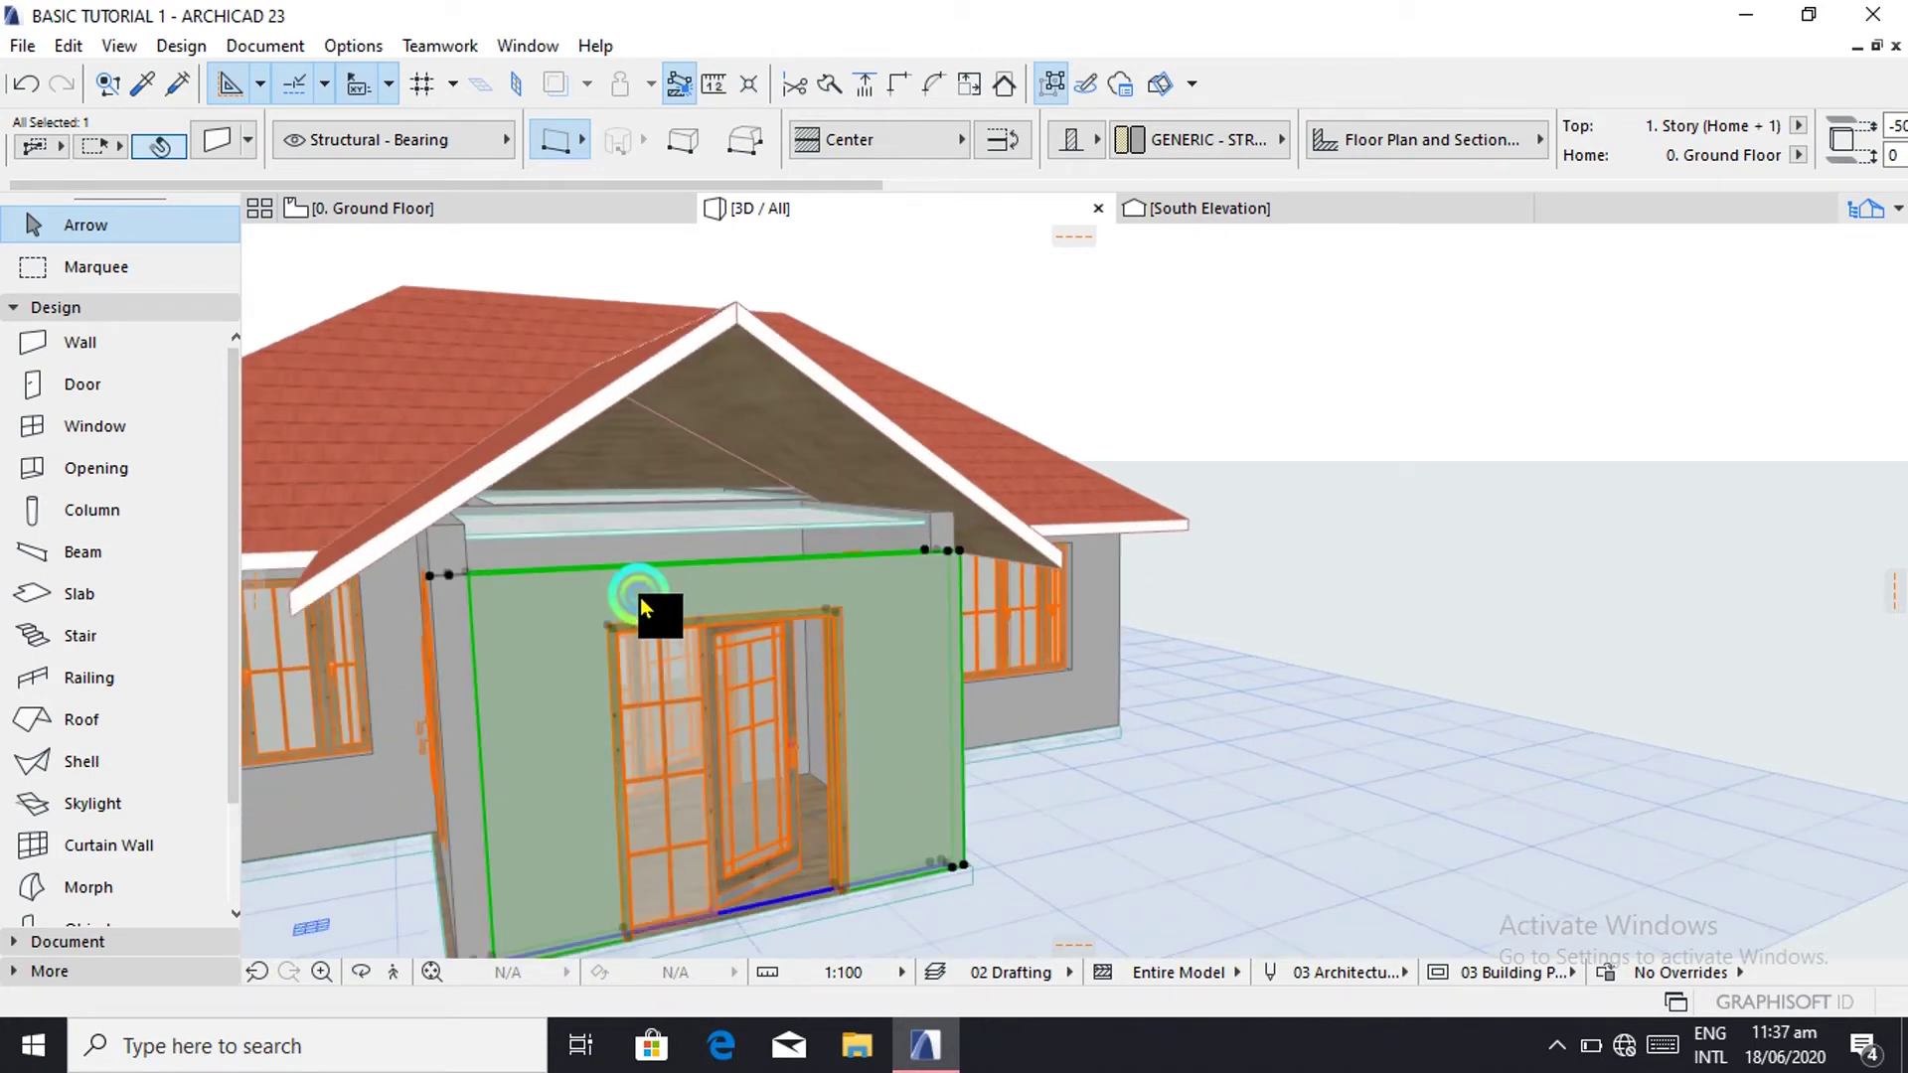
{"action": "left_click", "coordinate": [640, 597]}
{"action": "left_click", "coordinate": [647, 596]}
{"action": "left_click", "coordinate": [213, 139]}
{"action": "left_click", "coordinate": [861, 281]}
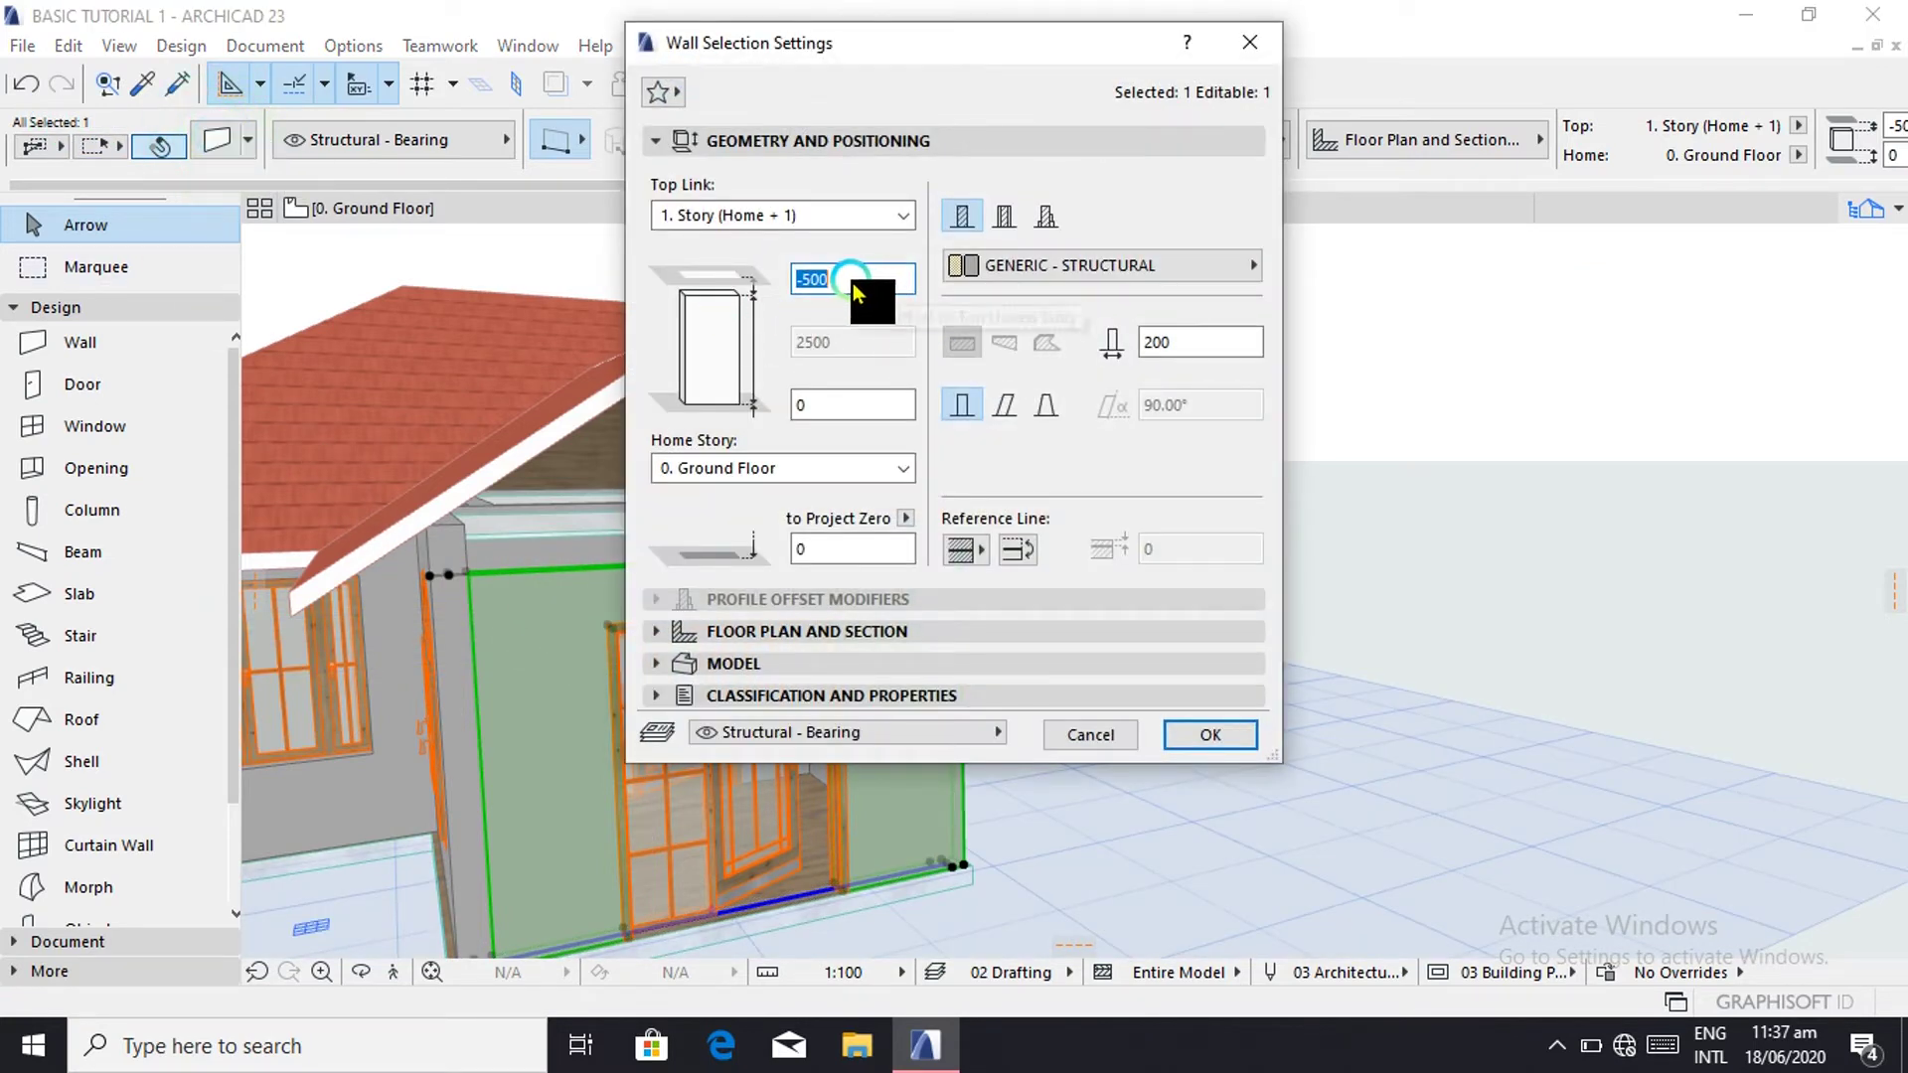
{"action": "left_click", "coordinate": [849, 313]}
{"action": "key", "text": "BackSpace"}
{"action": "key", "text": "BackSpace"}
{"action": "key", "text": "BackSpace"}
{"action": "key", "text": "BackSpace"}
{"action": "type", "text": "500"}
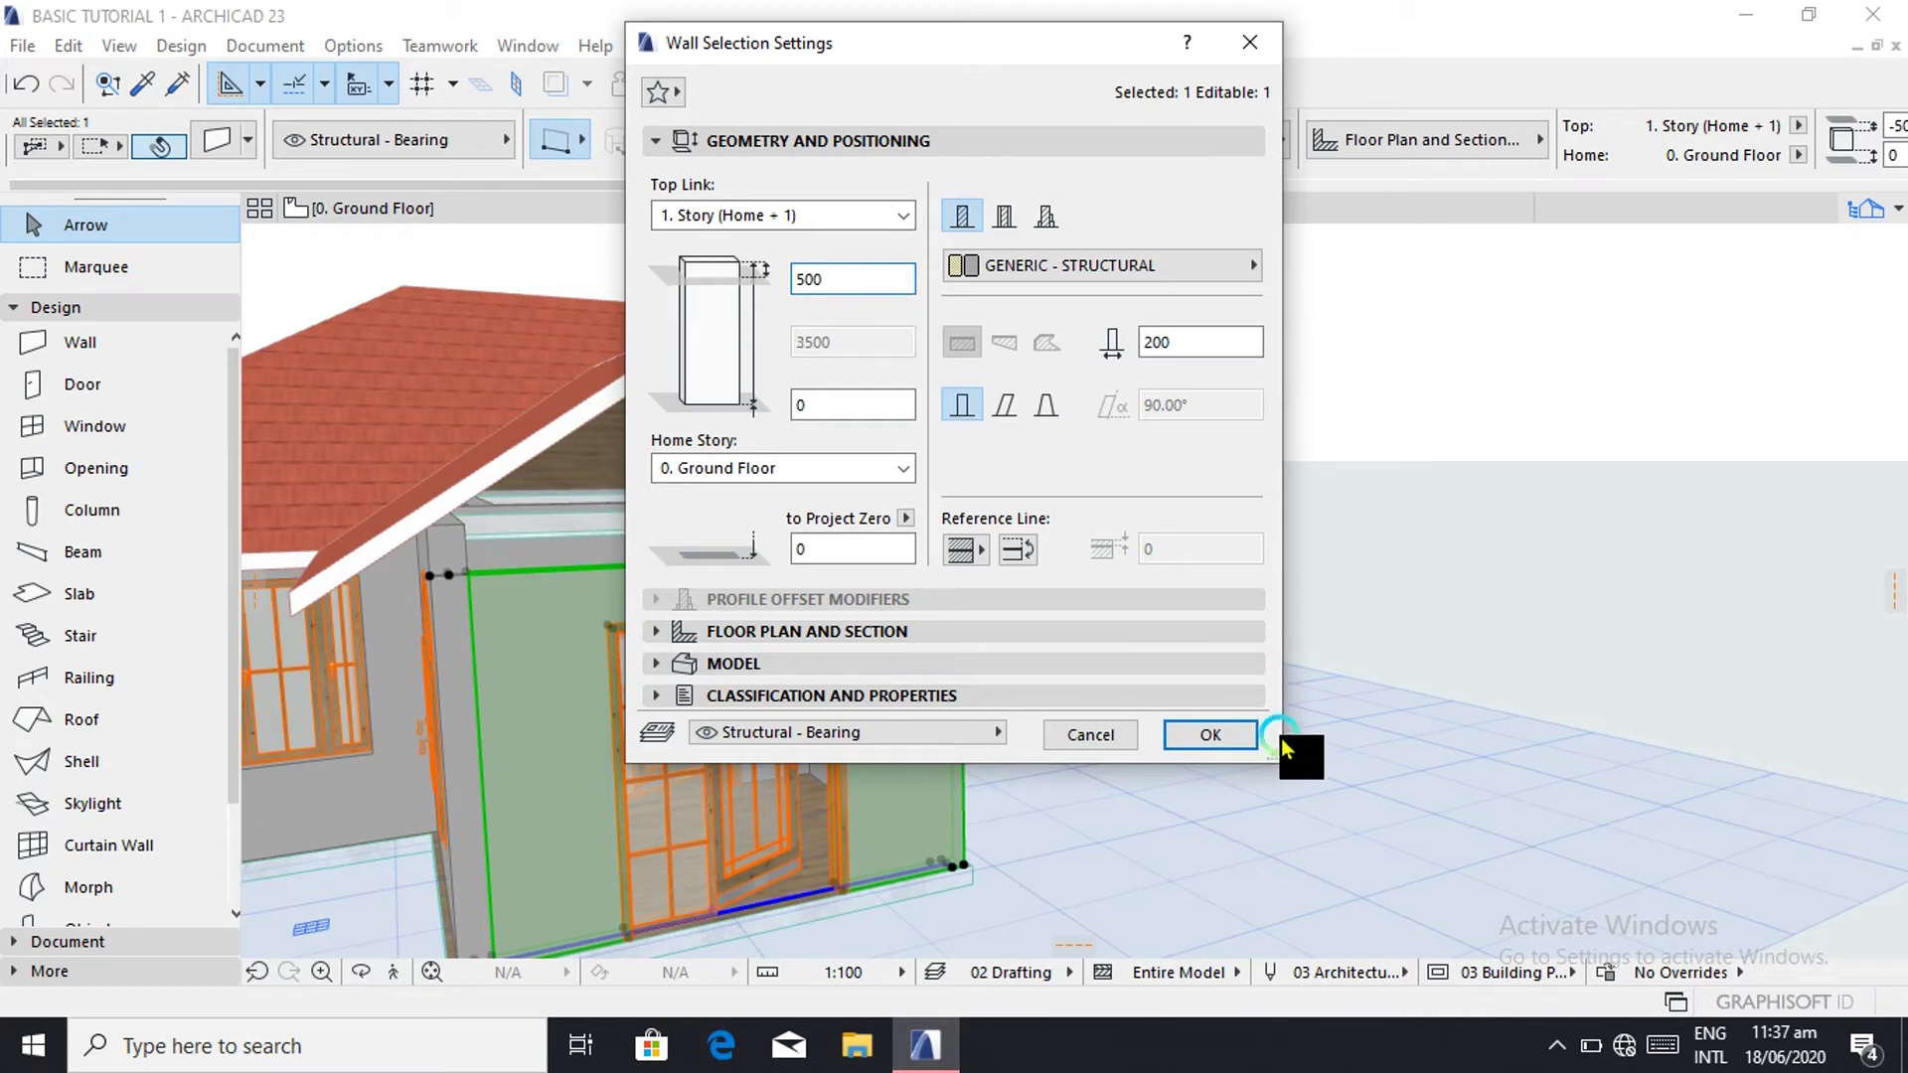
{"action": "left_click", "coordinate": [1216, 733]}
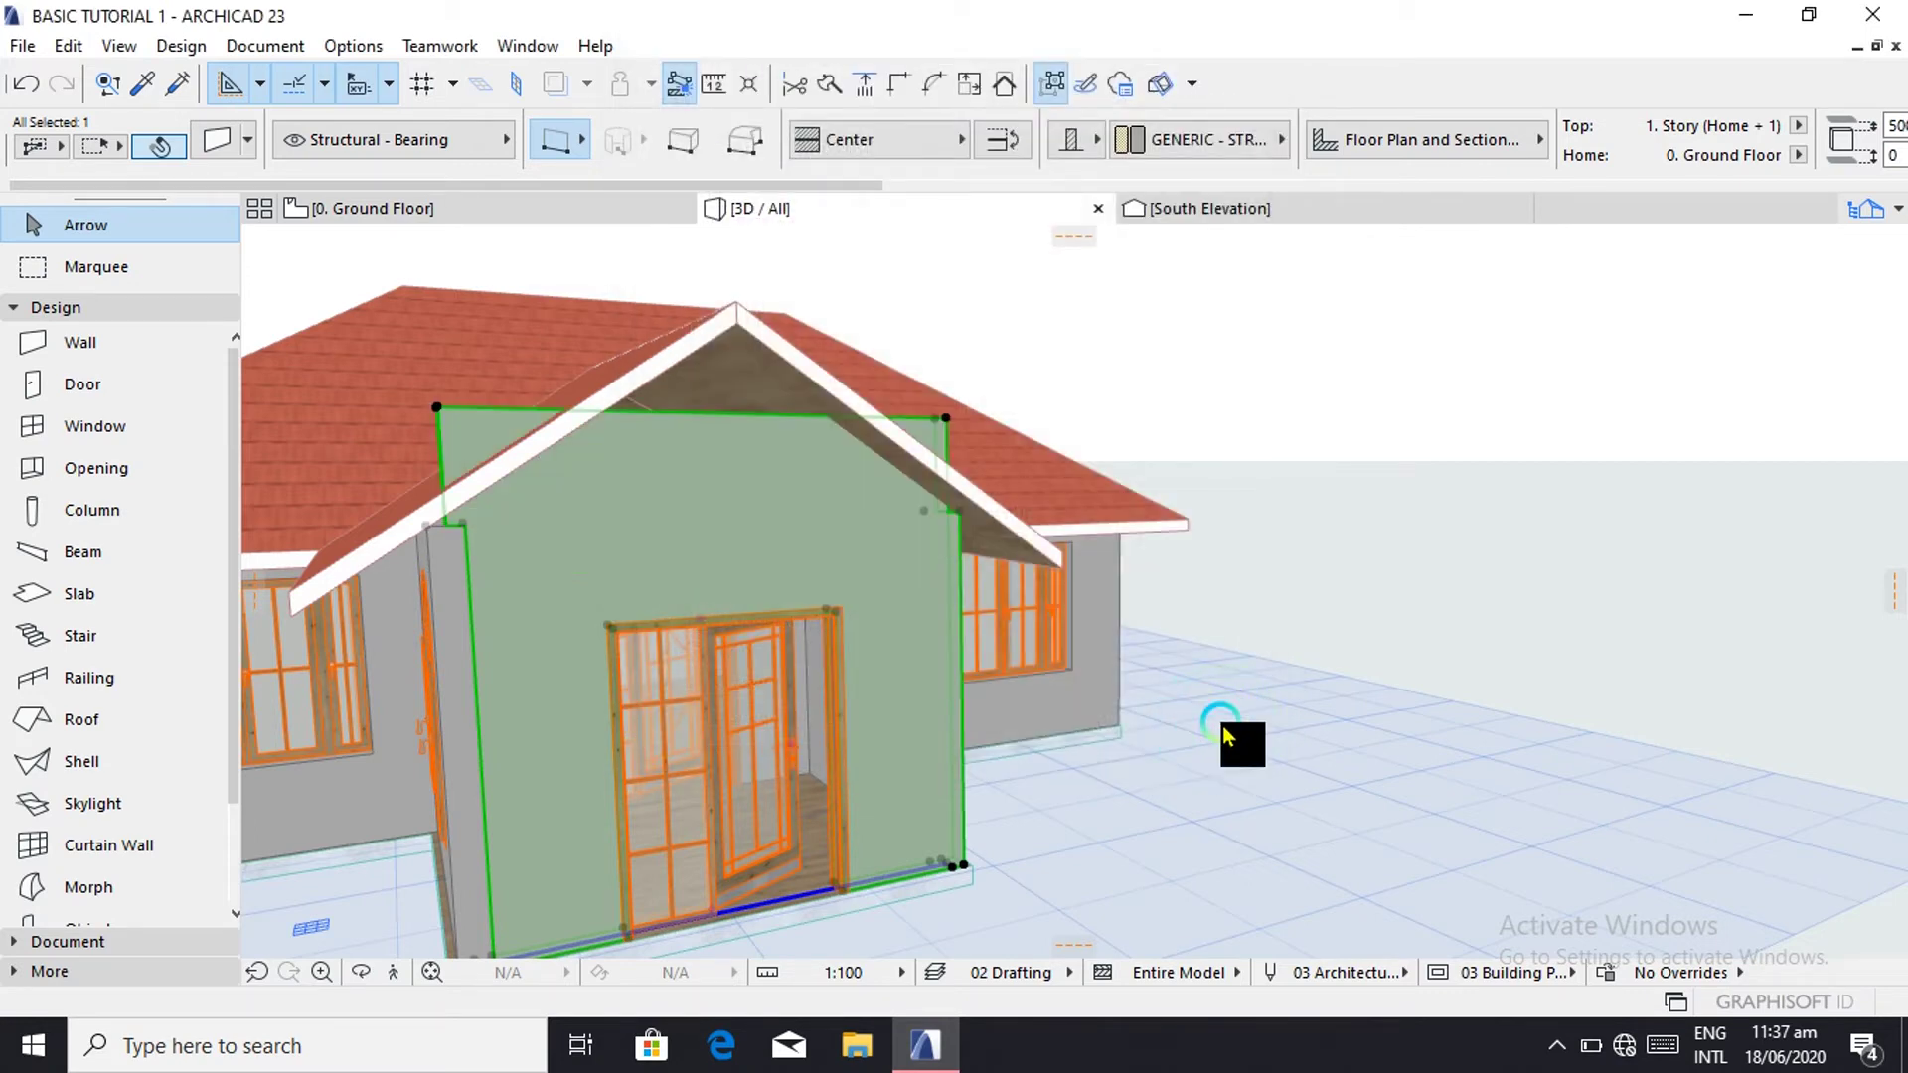
Step: Raise the selected porch front wall further by setting its top offset to 700
{"action": "left_click", "coordinate": [213, 142]}
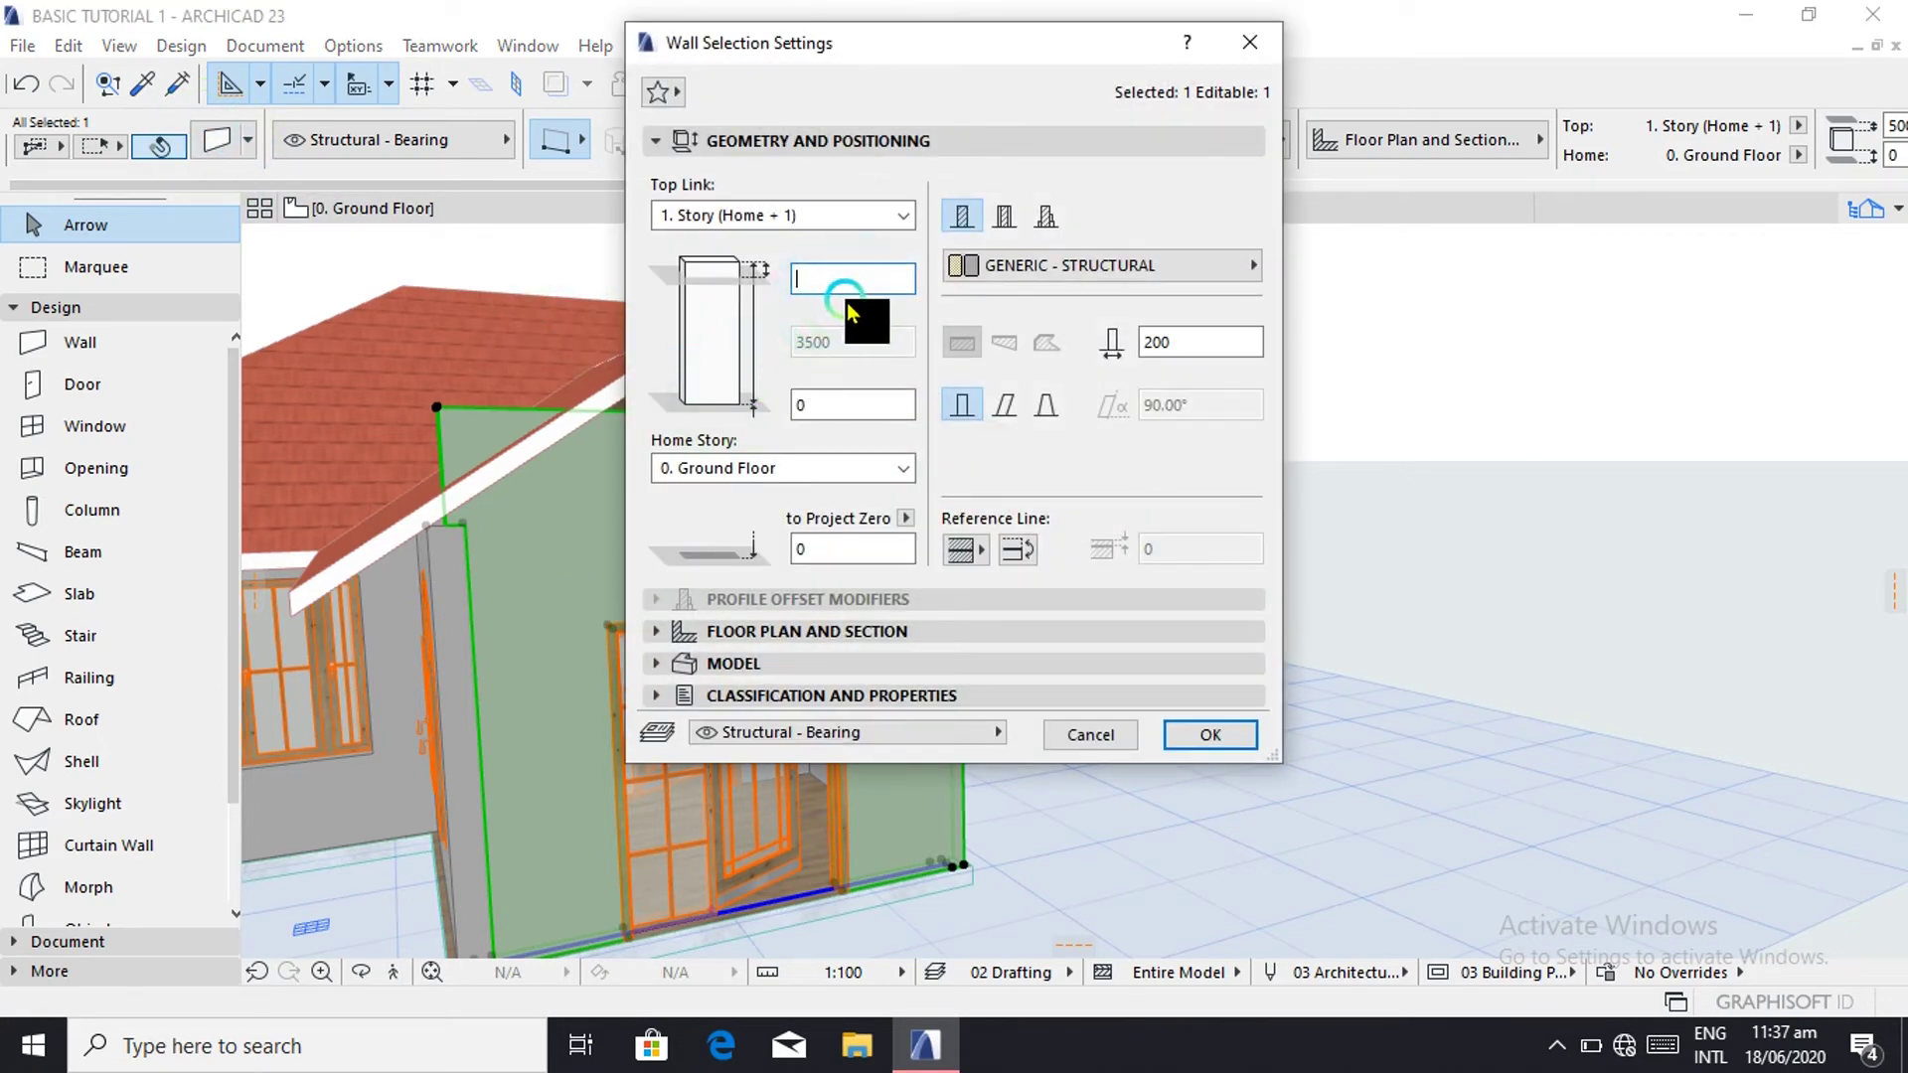
{"action": "type", "text": "700"}
{"action": "left_click", "coordinate": [1211, 736]}
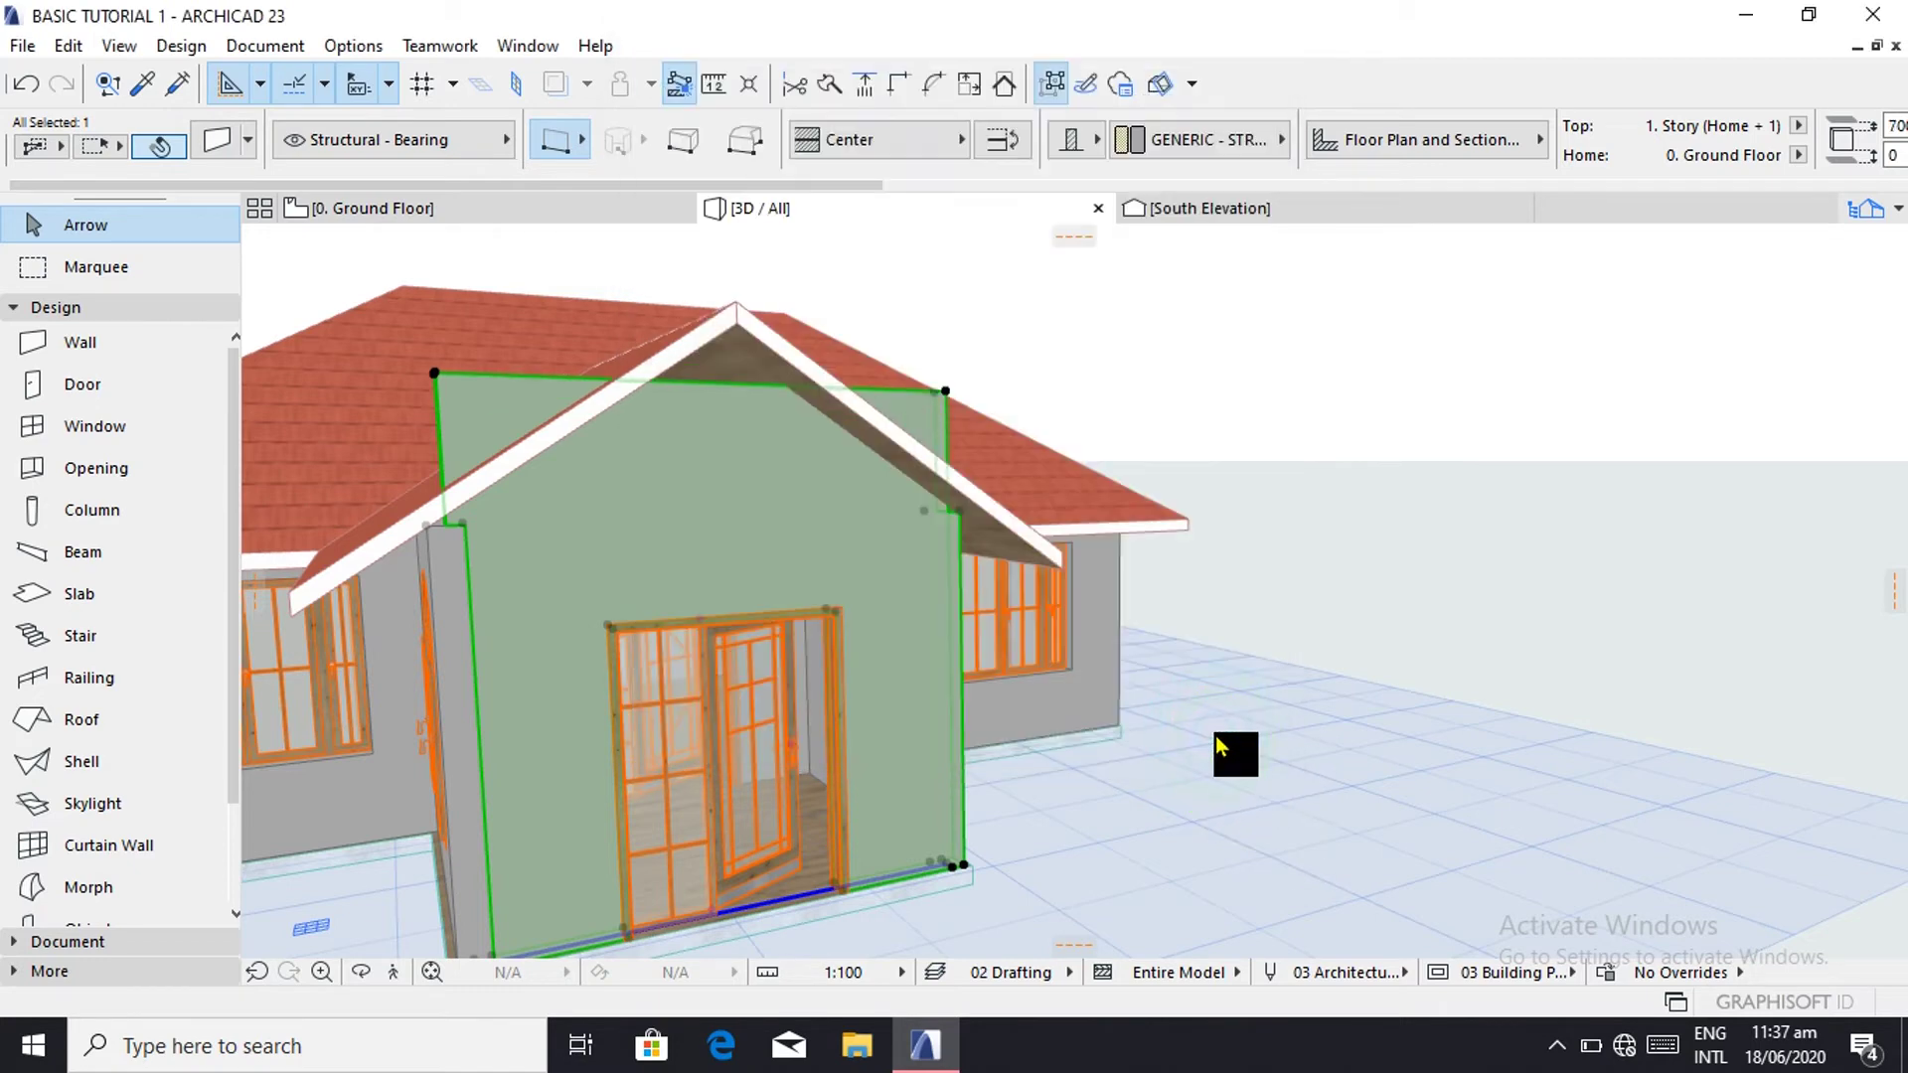
Step: Set the porch front wall's top offset to 1000 to bring its top closer to the gable's peak
{"action": "left_click", "coordinate": [219, 142]}
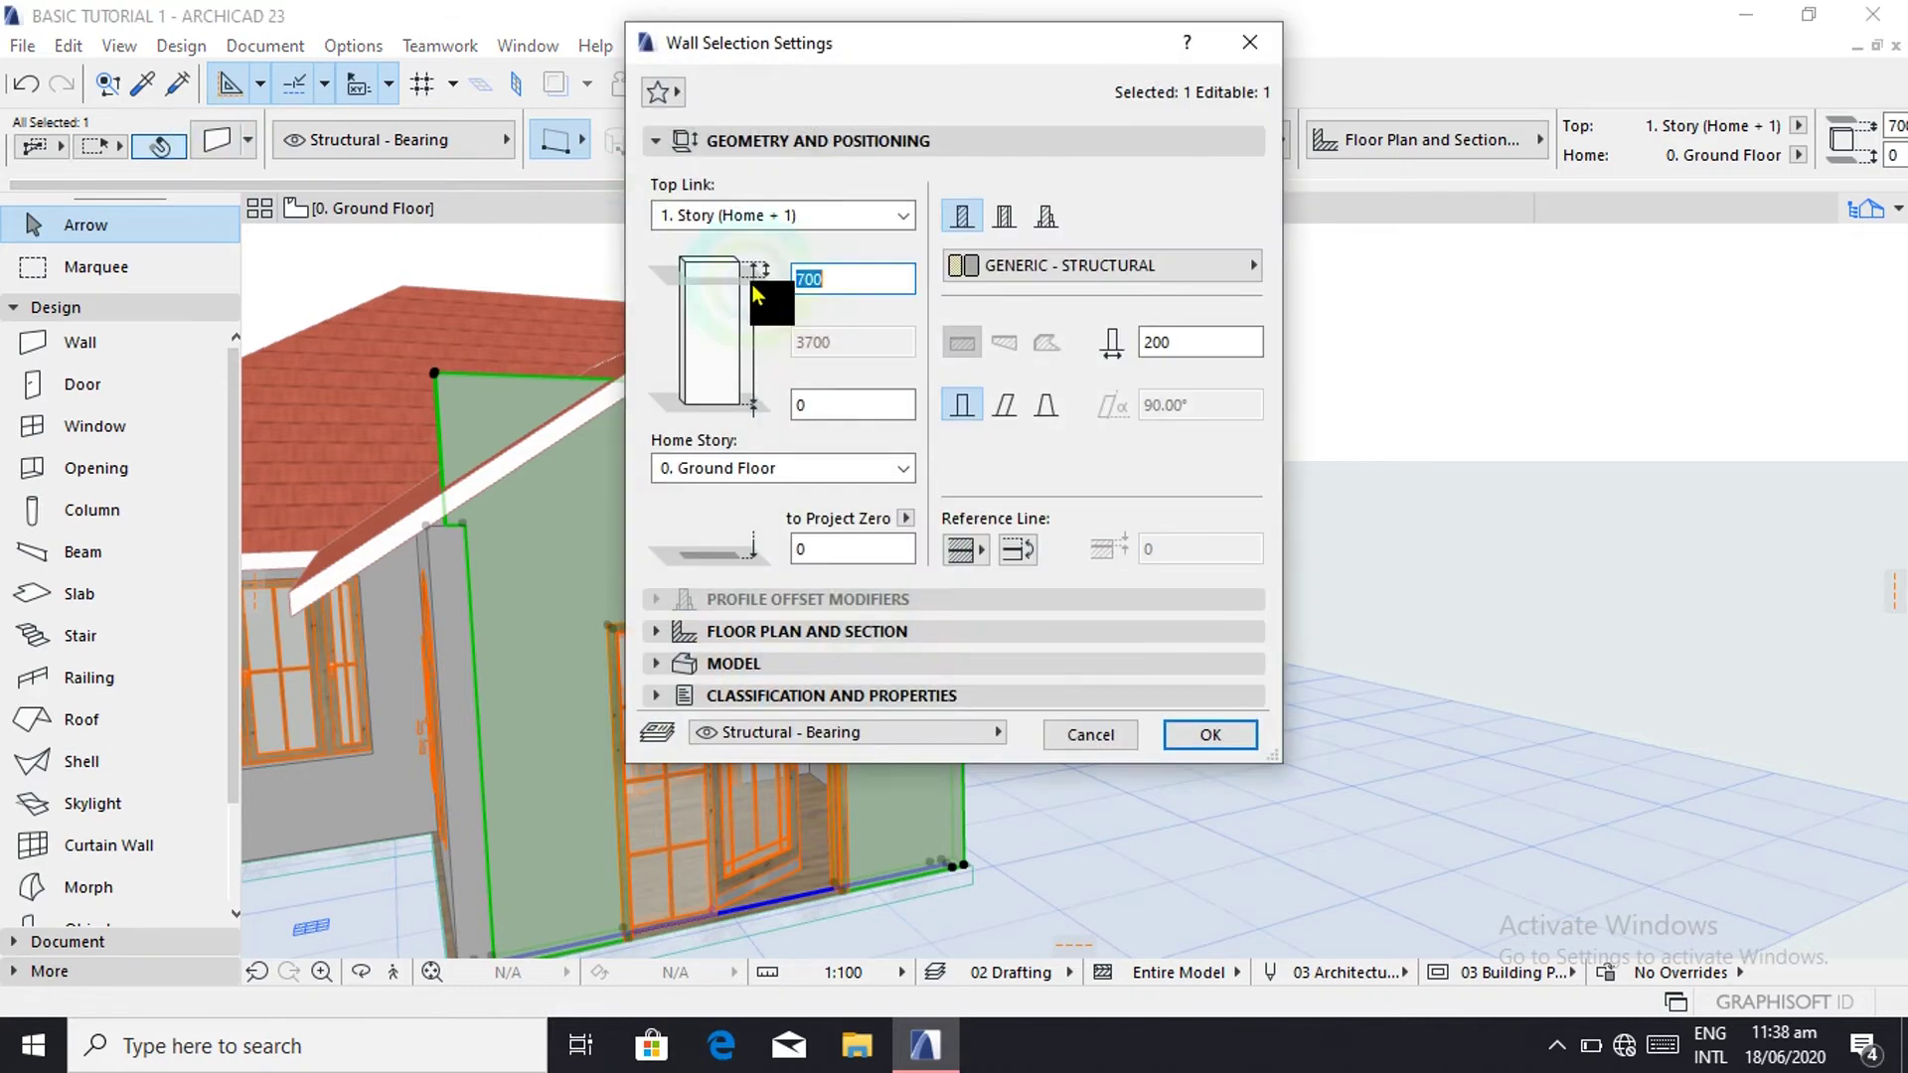
{"action": "left_click", "coordinate": [860, 293]}
{"action": "key", "text": "BackSpace"}
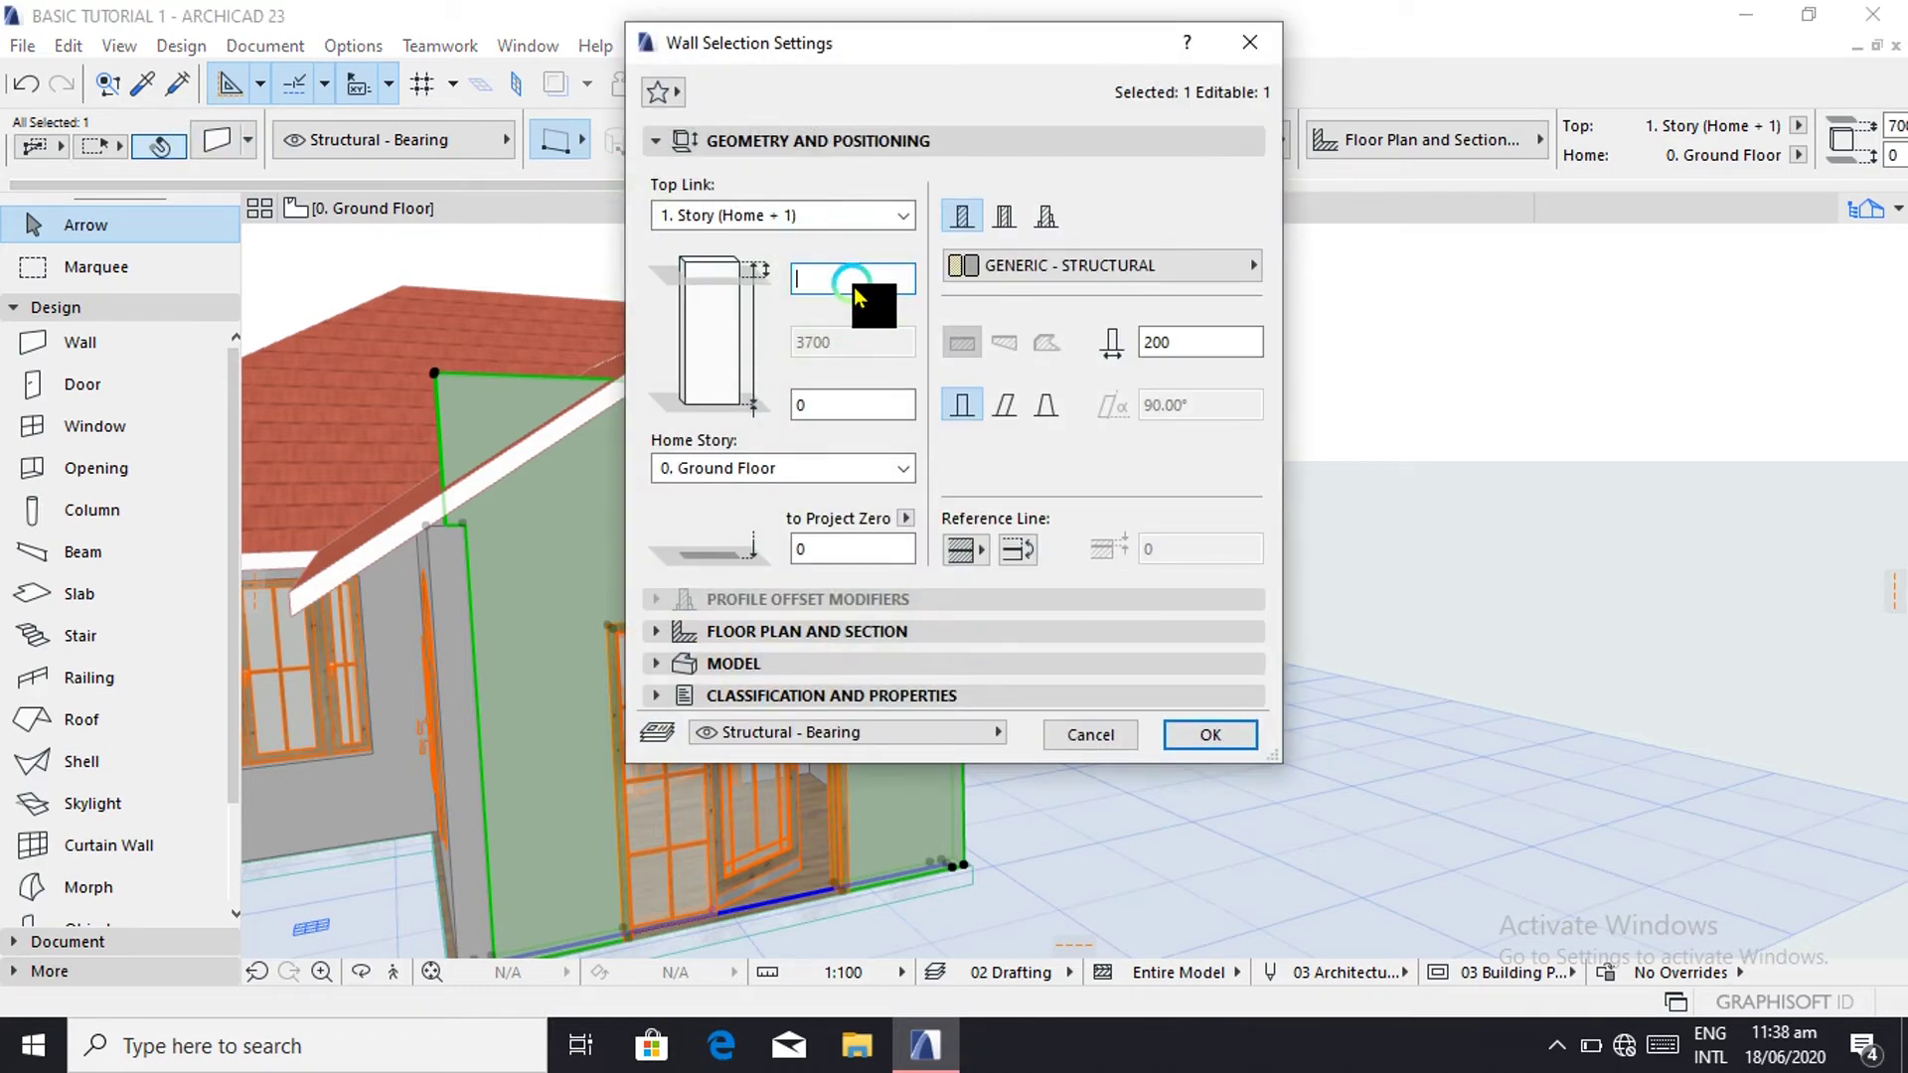
{"action": "type", "text": "10"}
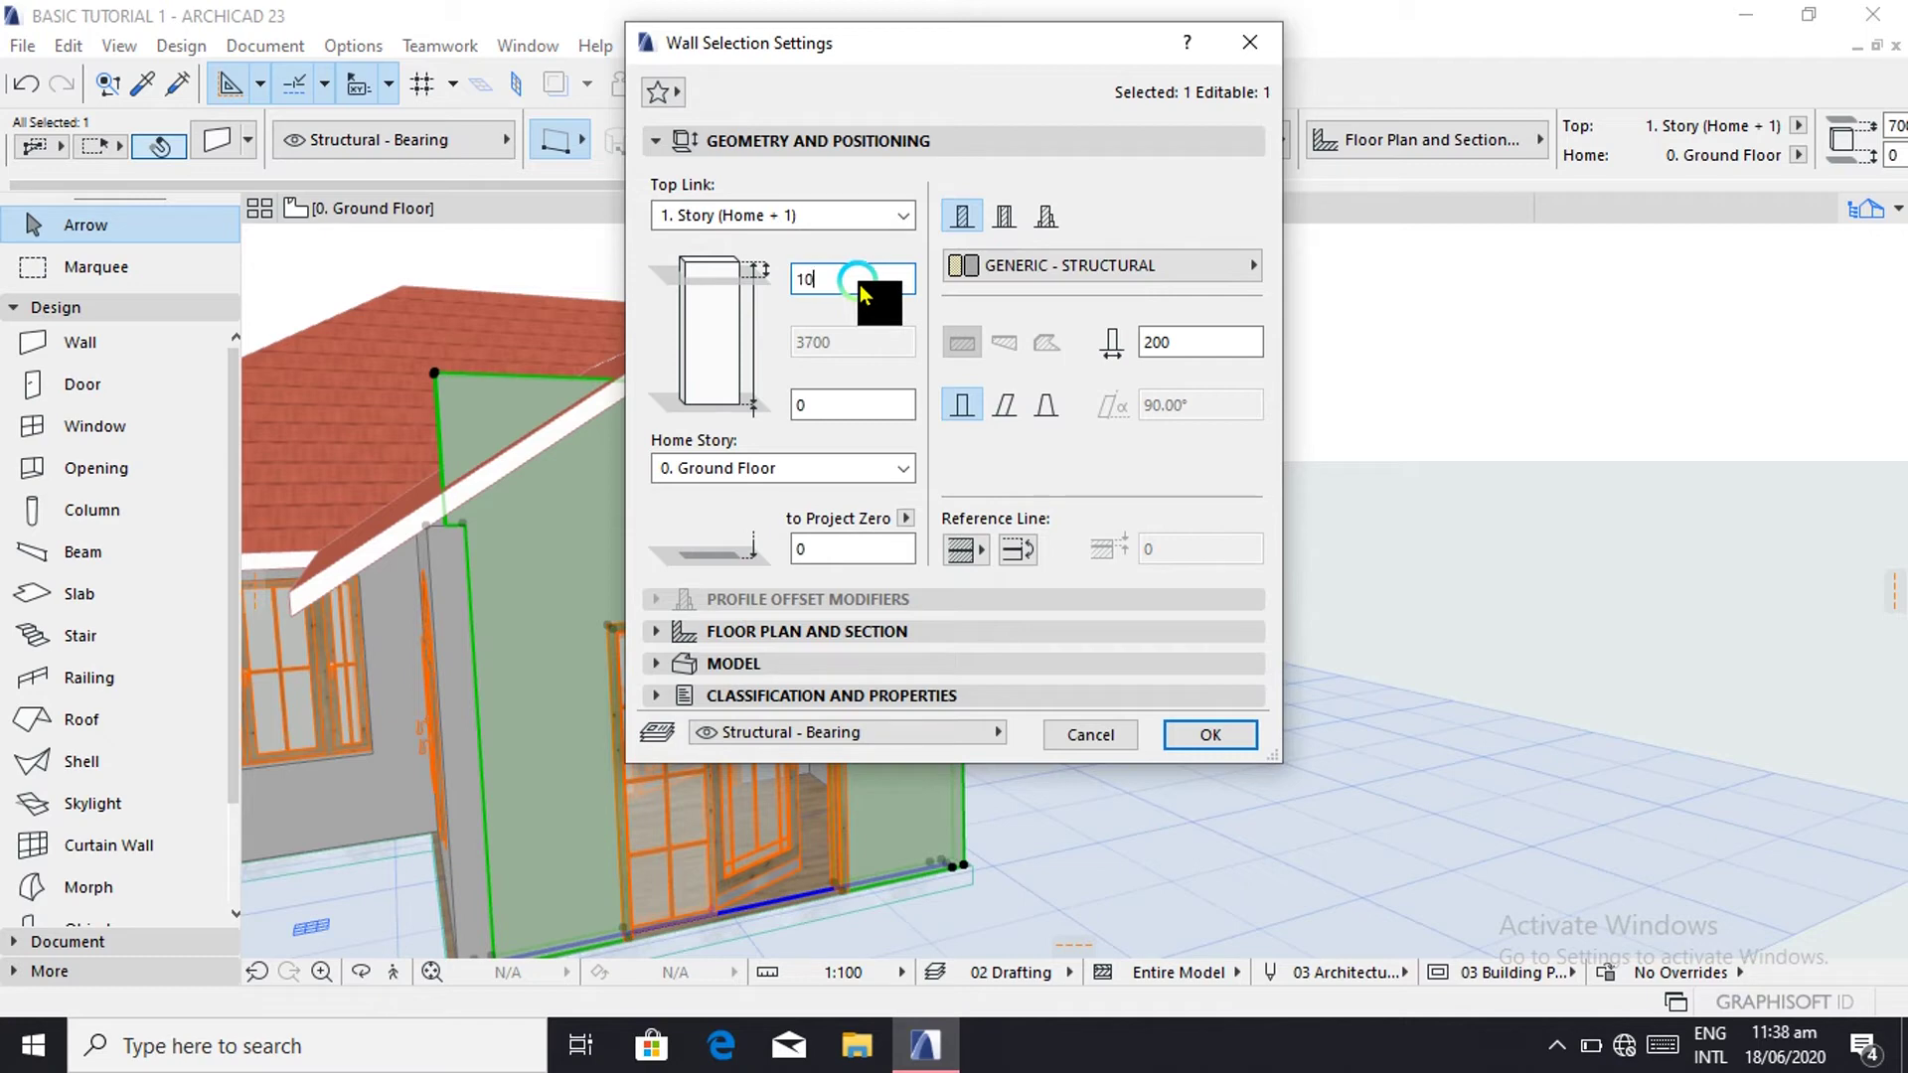
{"action": "type", "text": "00"}
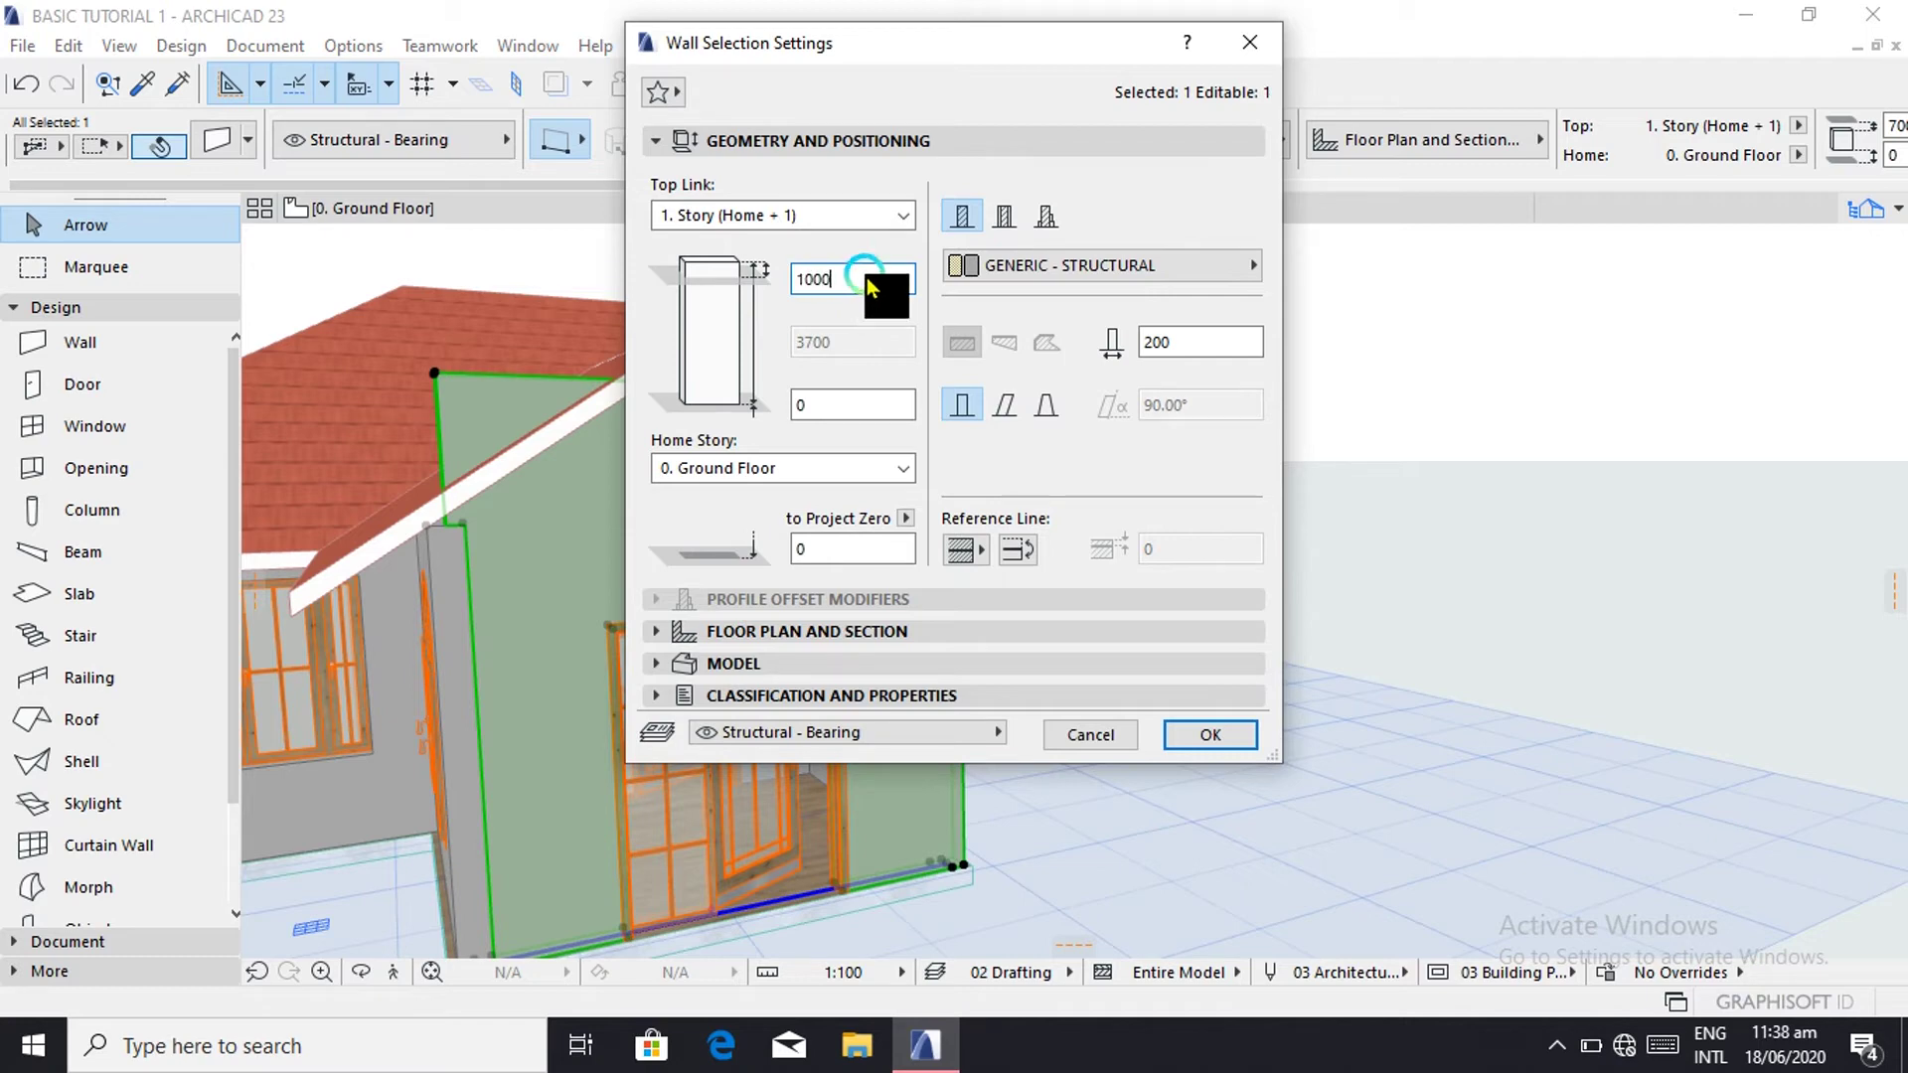
{"action": "left_click", "coordinate": [1221, 731]}
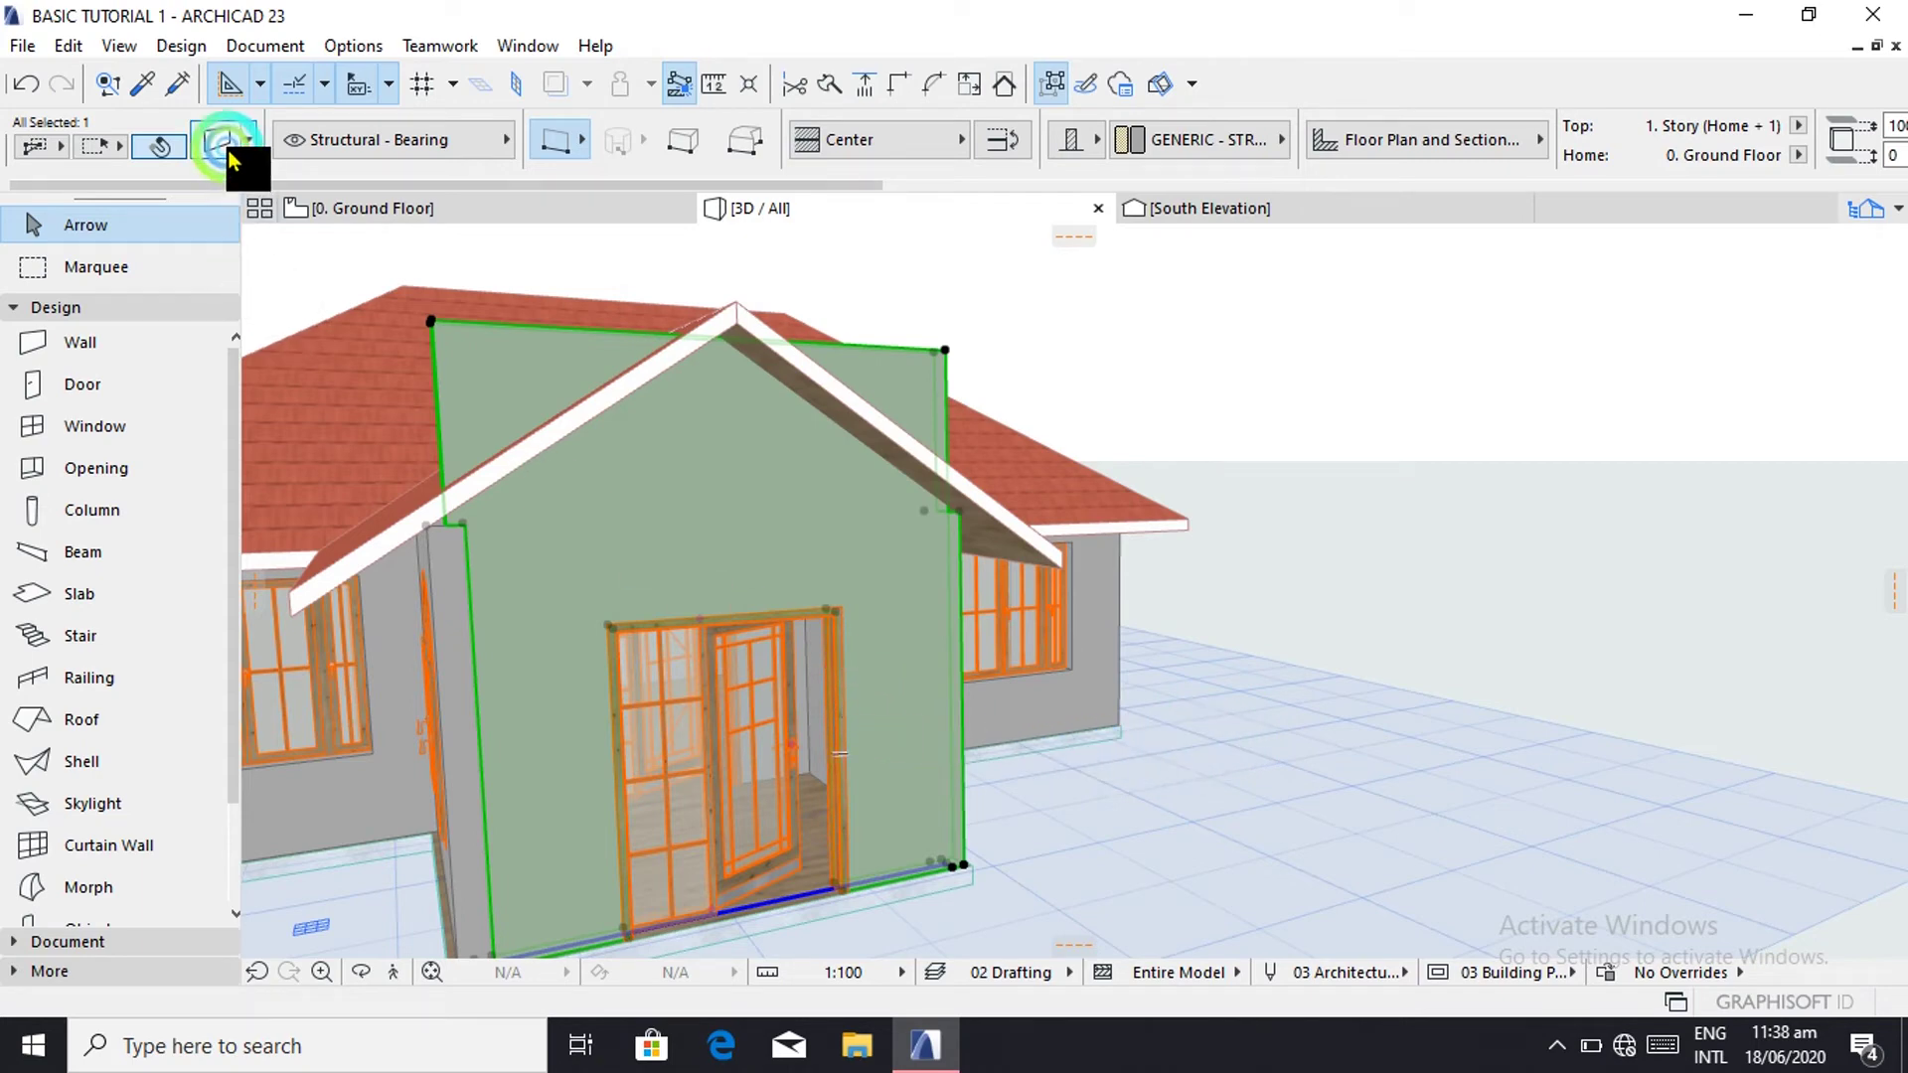
Step: Set the porch front wall's top offset to 1200 so that it rises past the gable roof's underside
{"action": "key", "text": "ctrl+t"}
{"action": "left_click", "coordinate": [850, 278]}
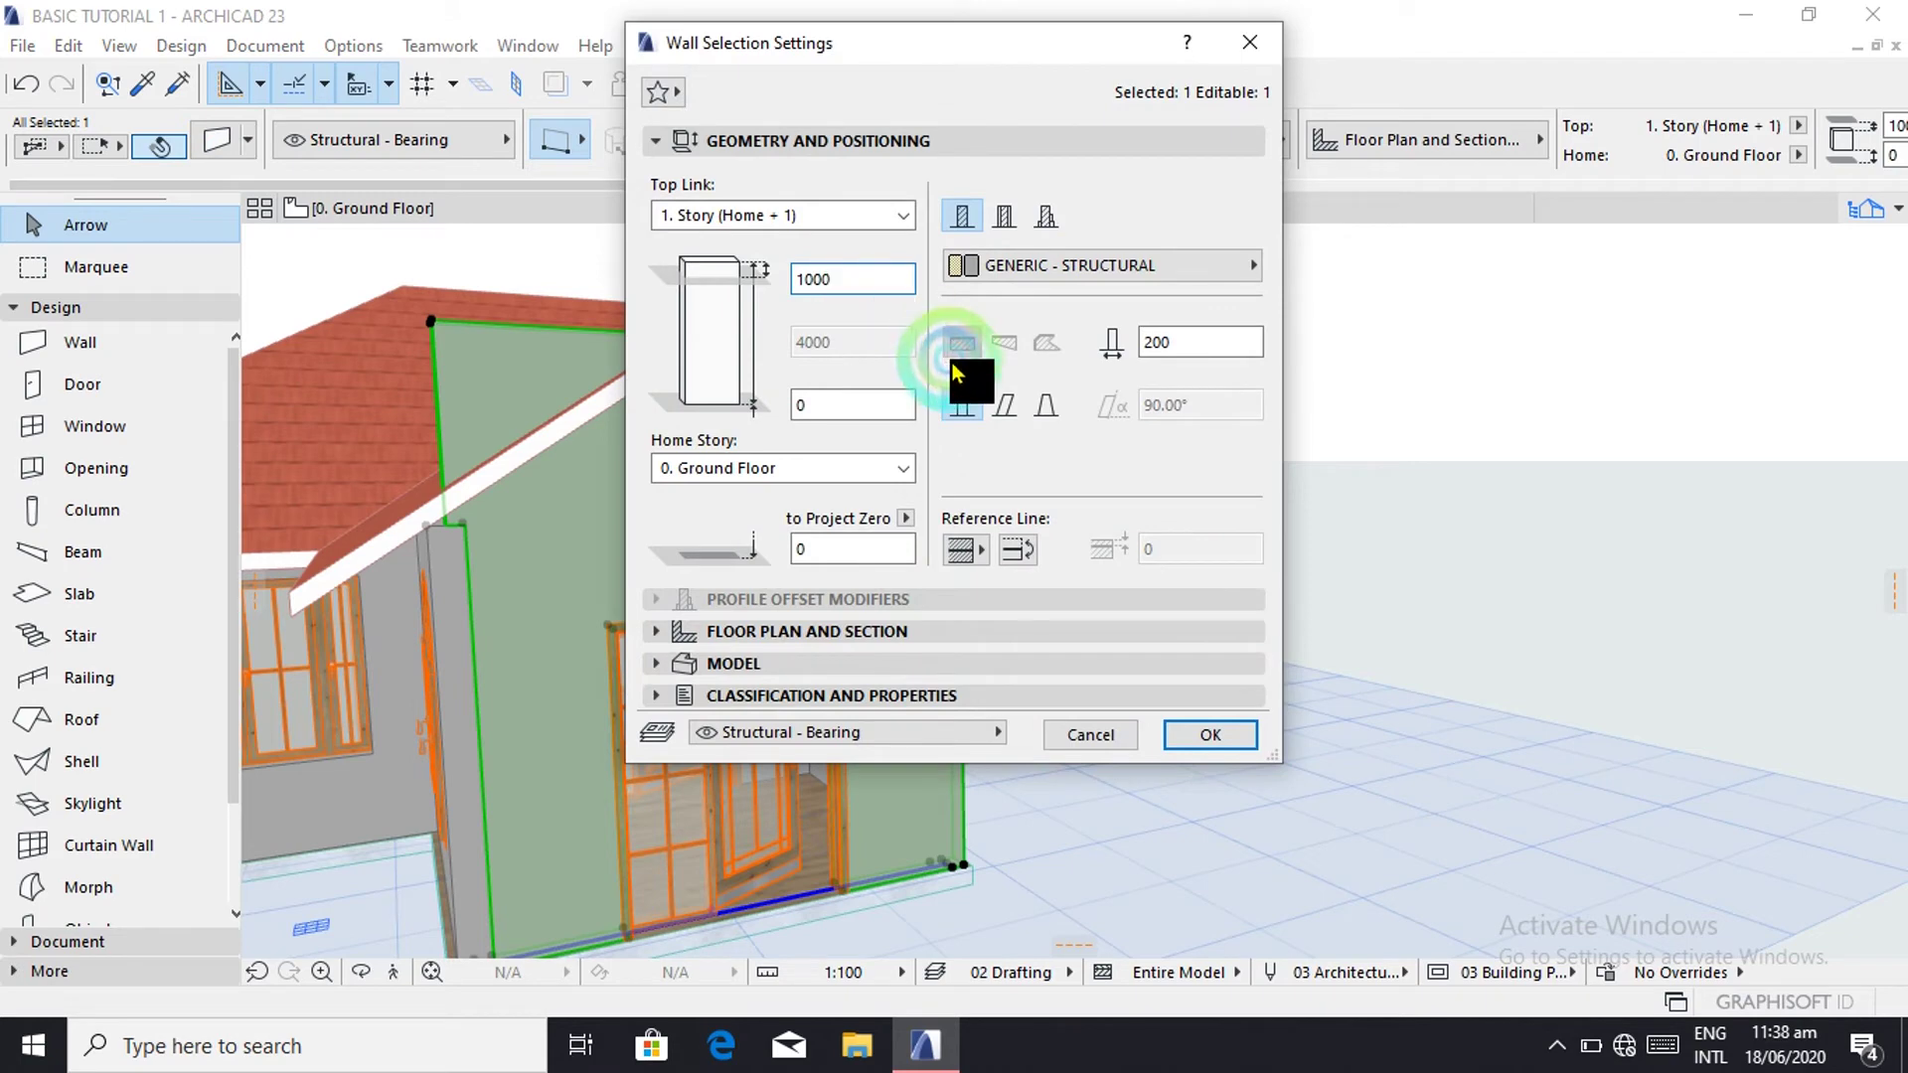
{"action": "key", "text": "BackSpace"}
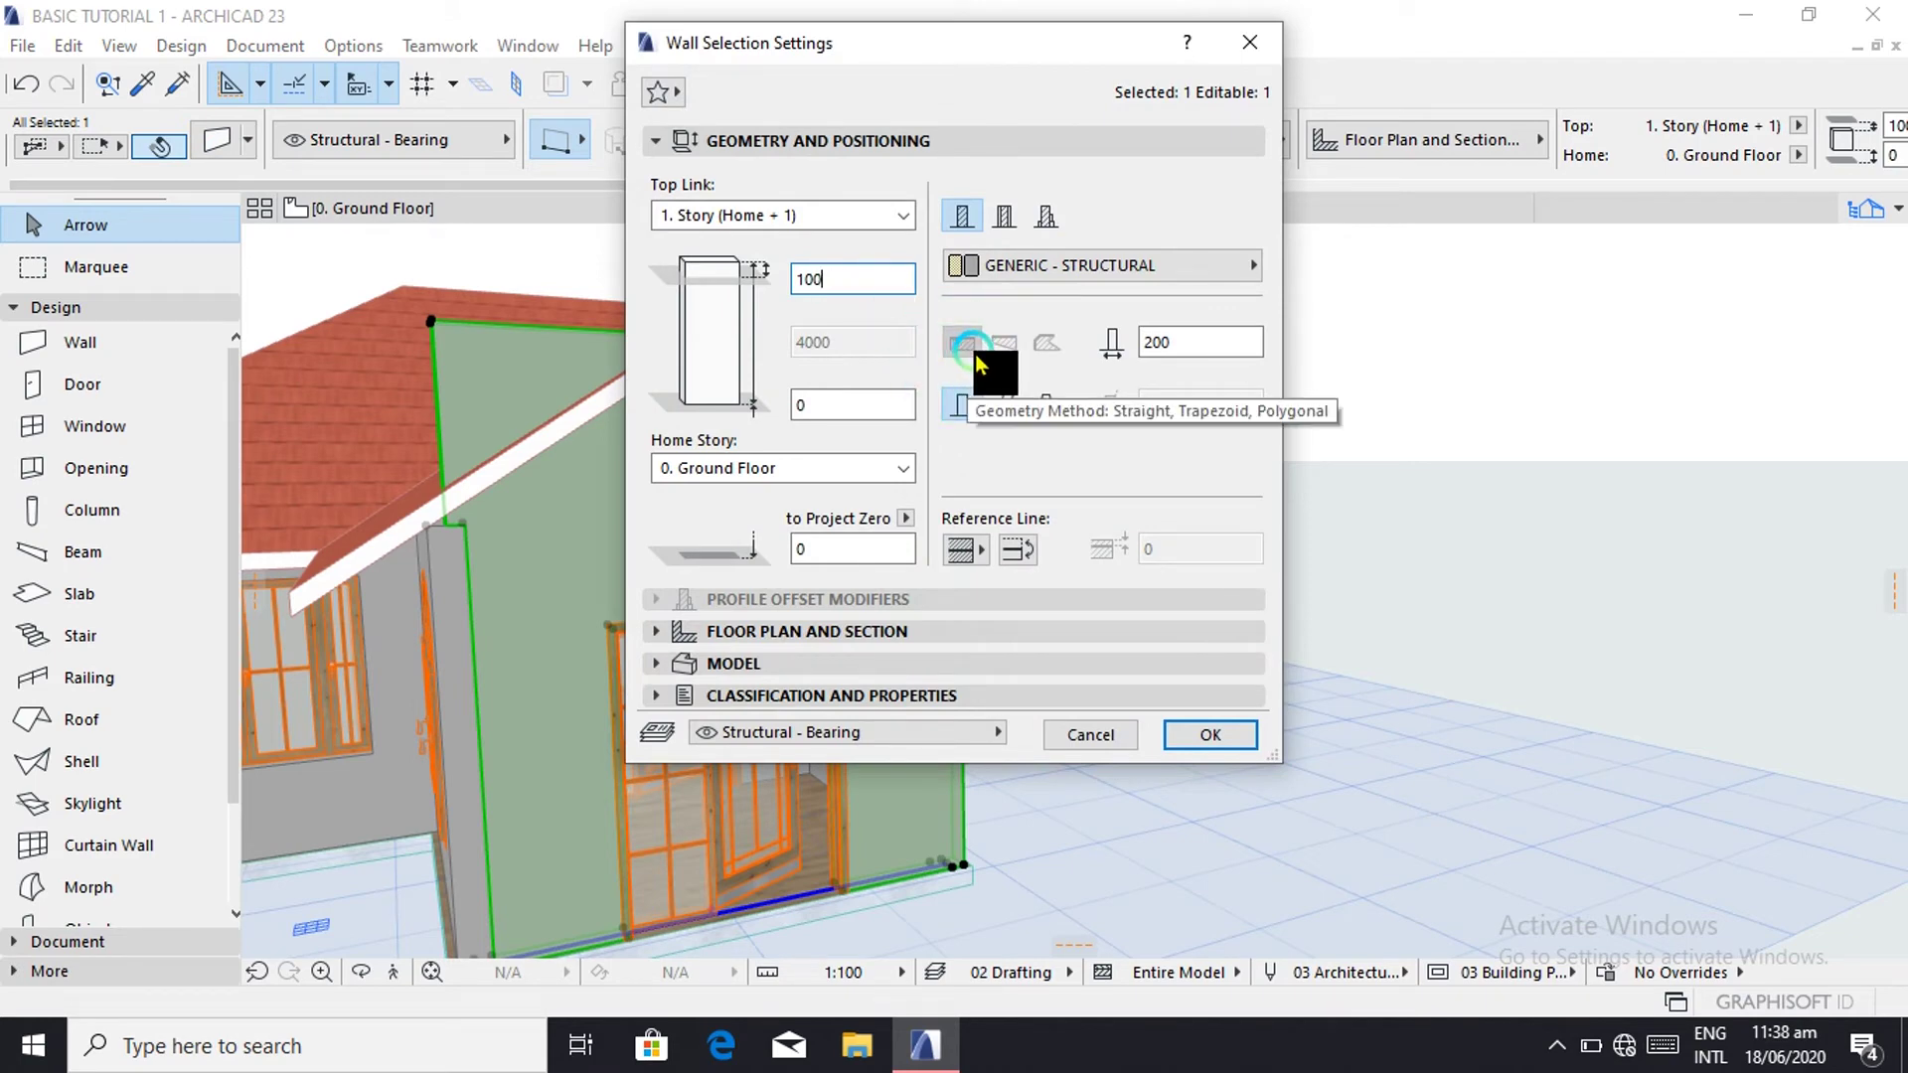
{"action": "key", "text": "BackSpace"}
{"action": "key", "text": "BackSpace"}
{"action": "type", "text": "200"}
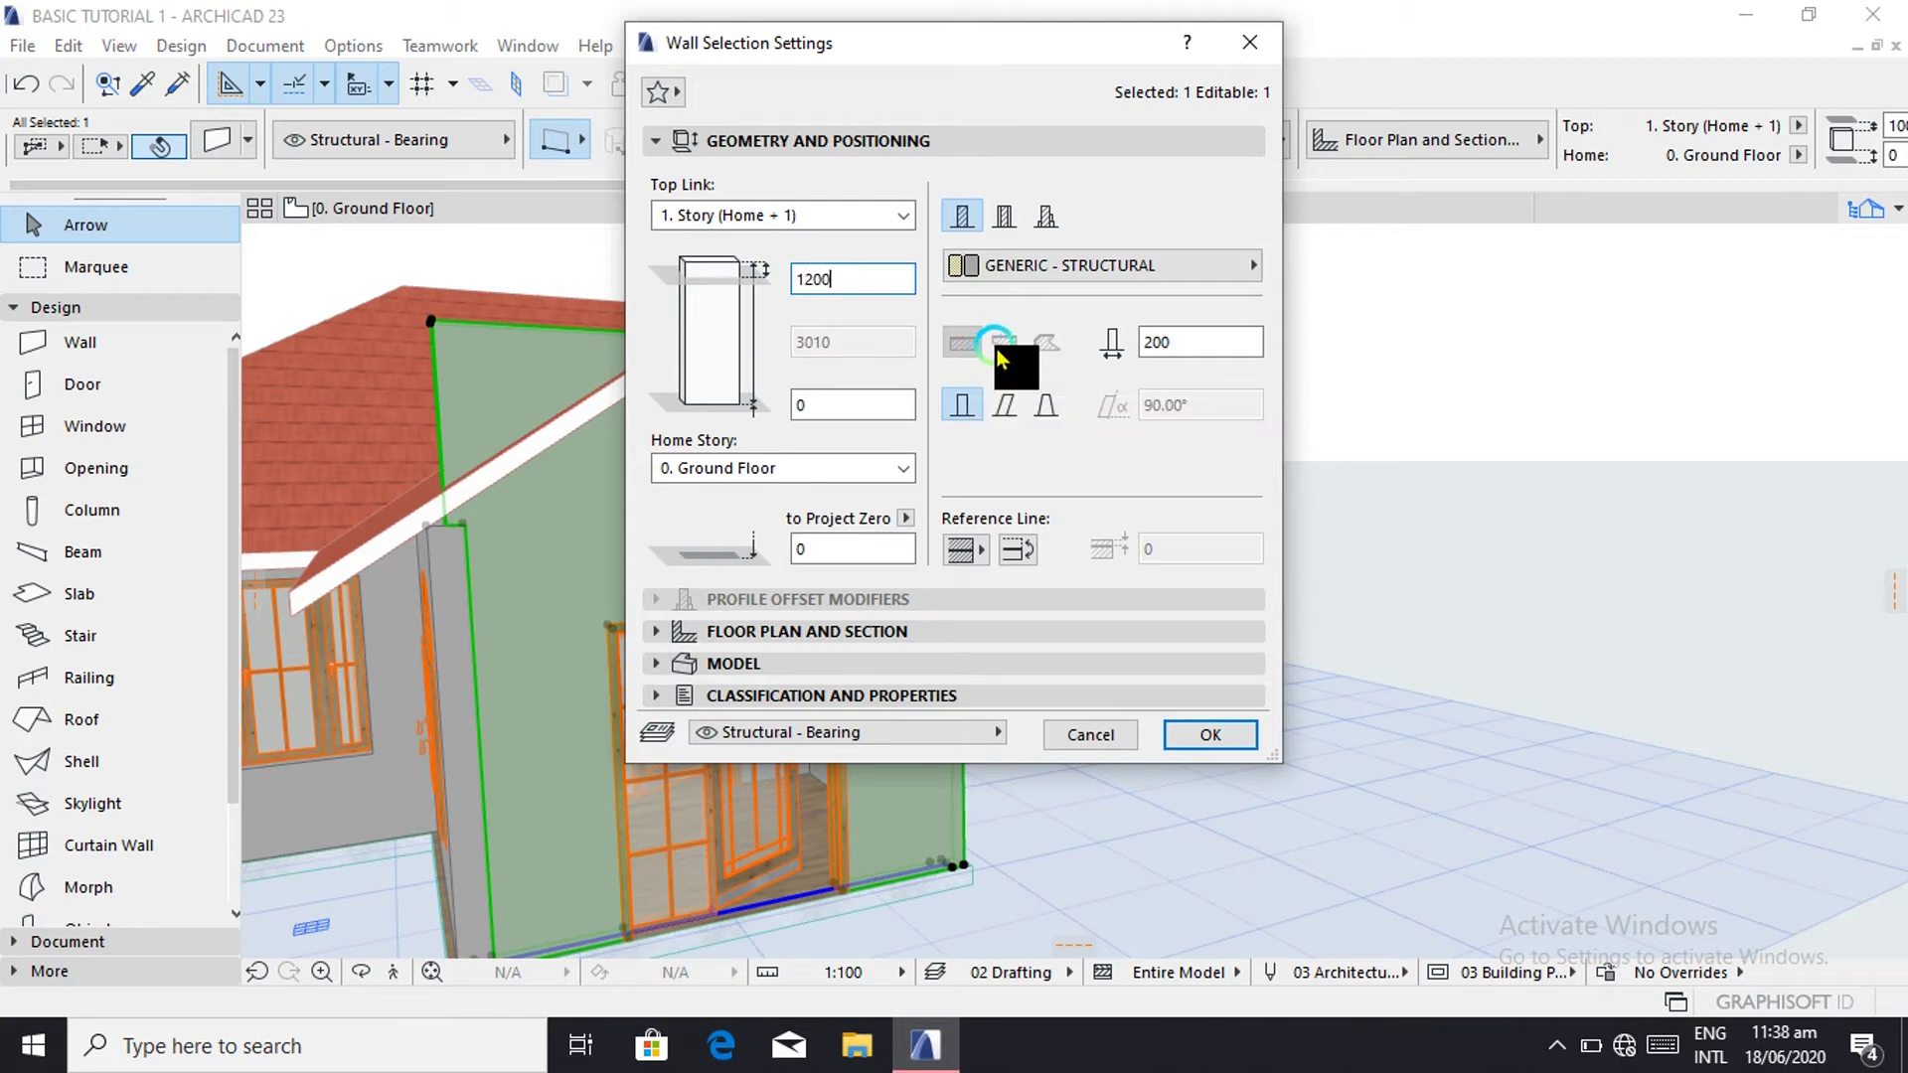
{"action": "left_click", "coordinate": [1191, 732]}
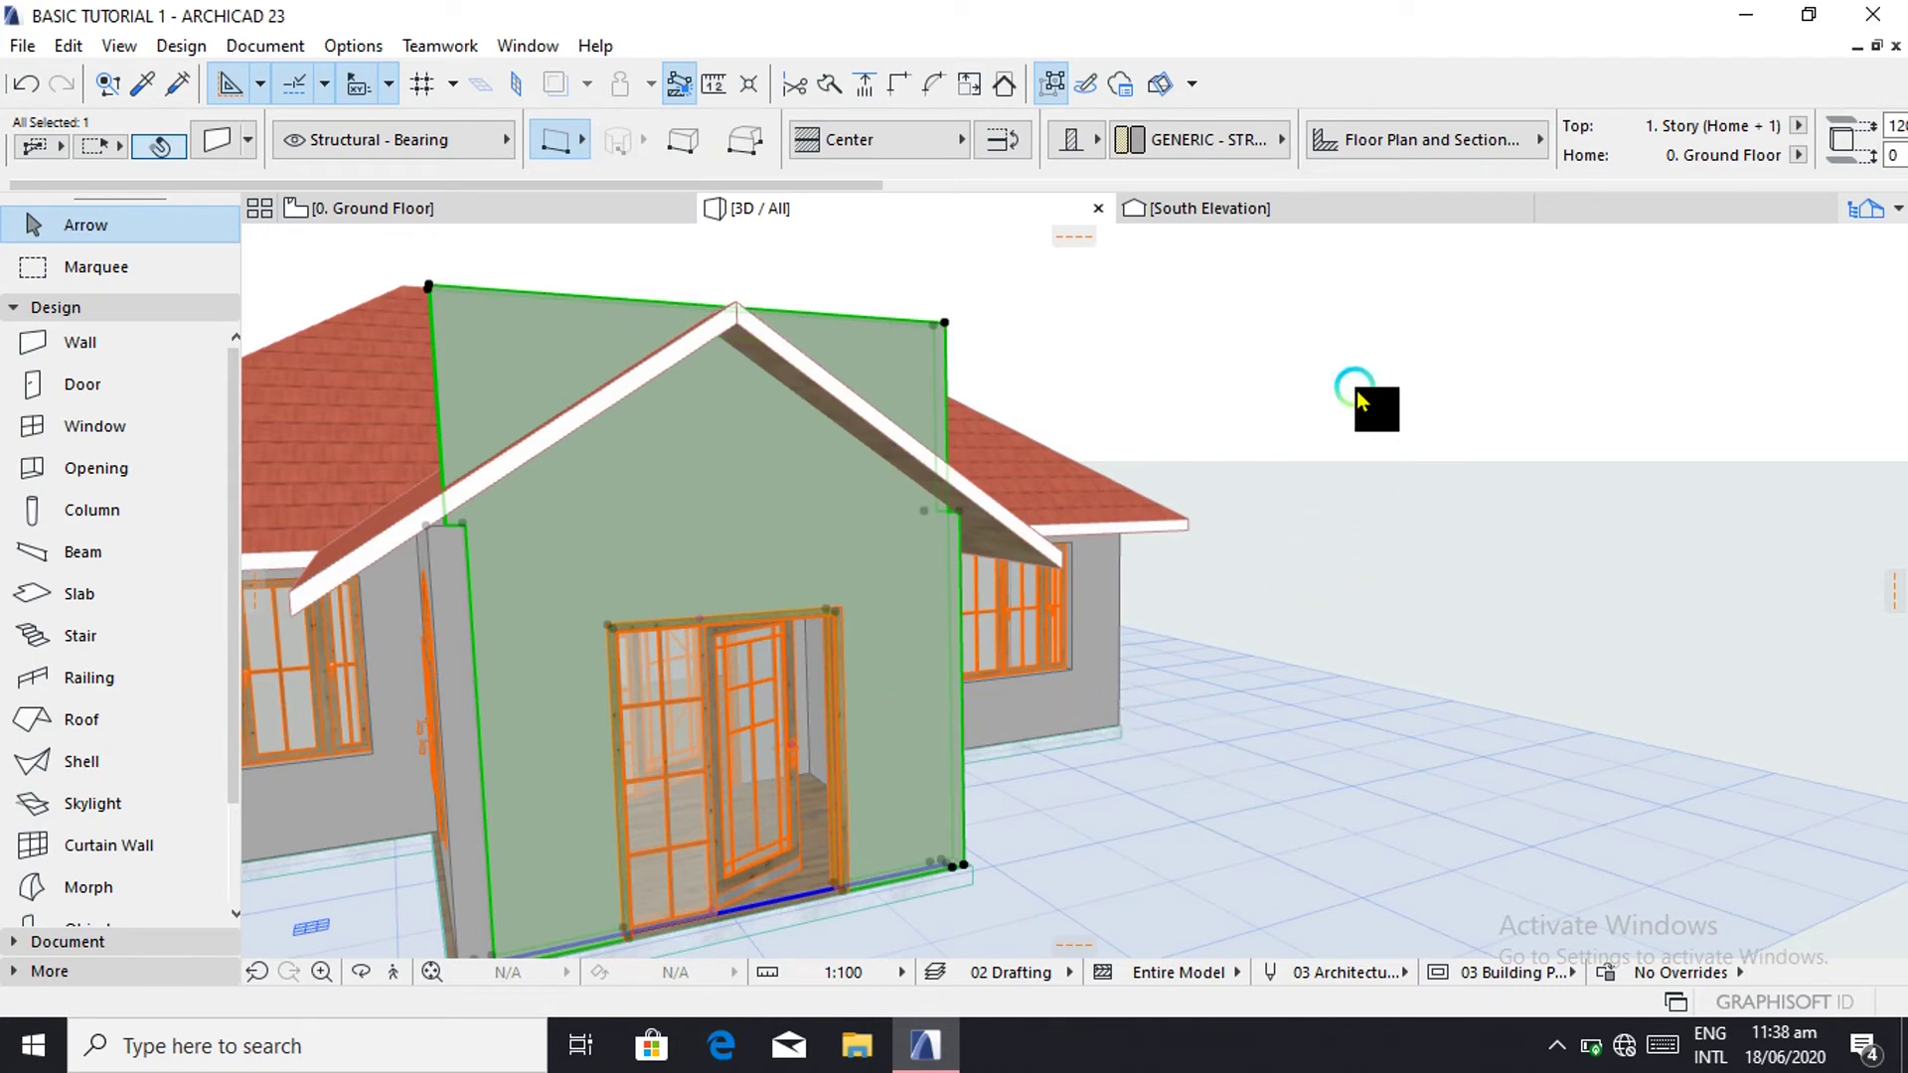
Step: Select the porch front wall with both gable roof planes and trim the wall using the roofs from the current selection
{"action": "left_click", "coordinate": [1357, 391]}
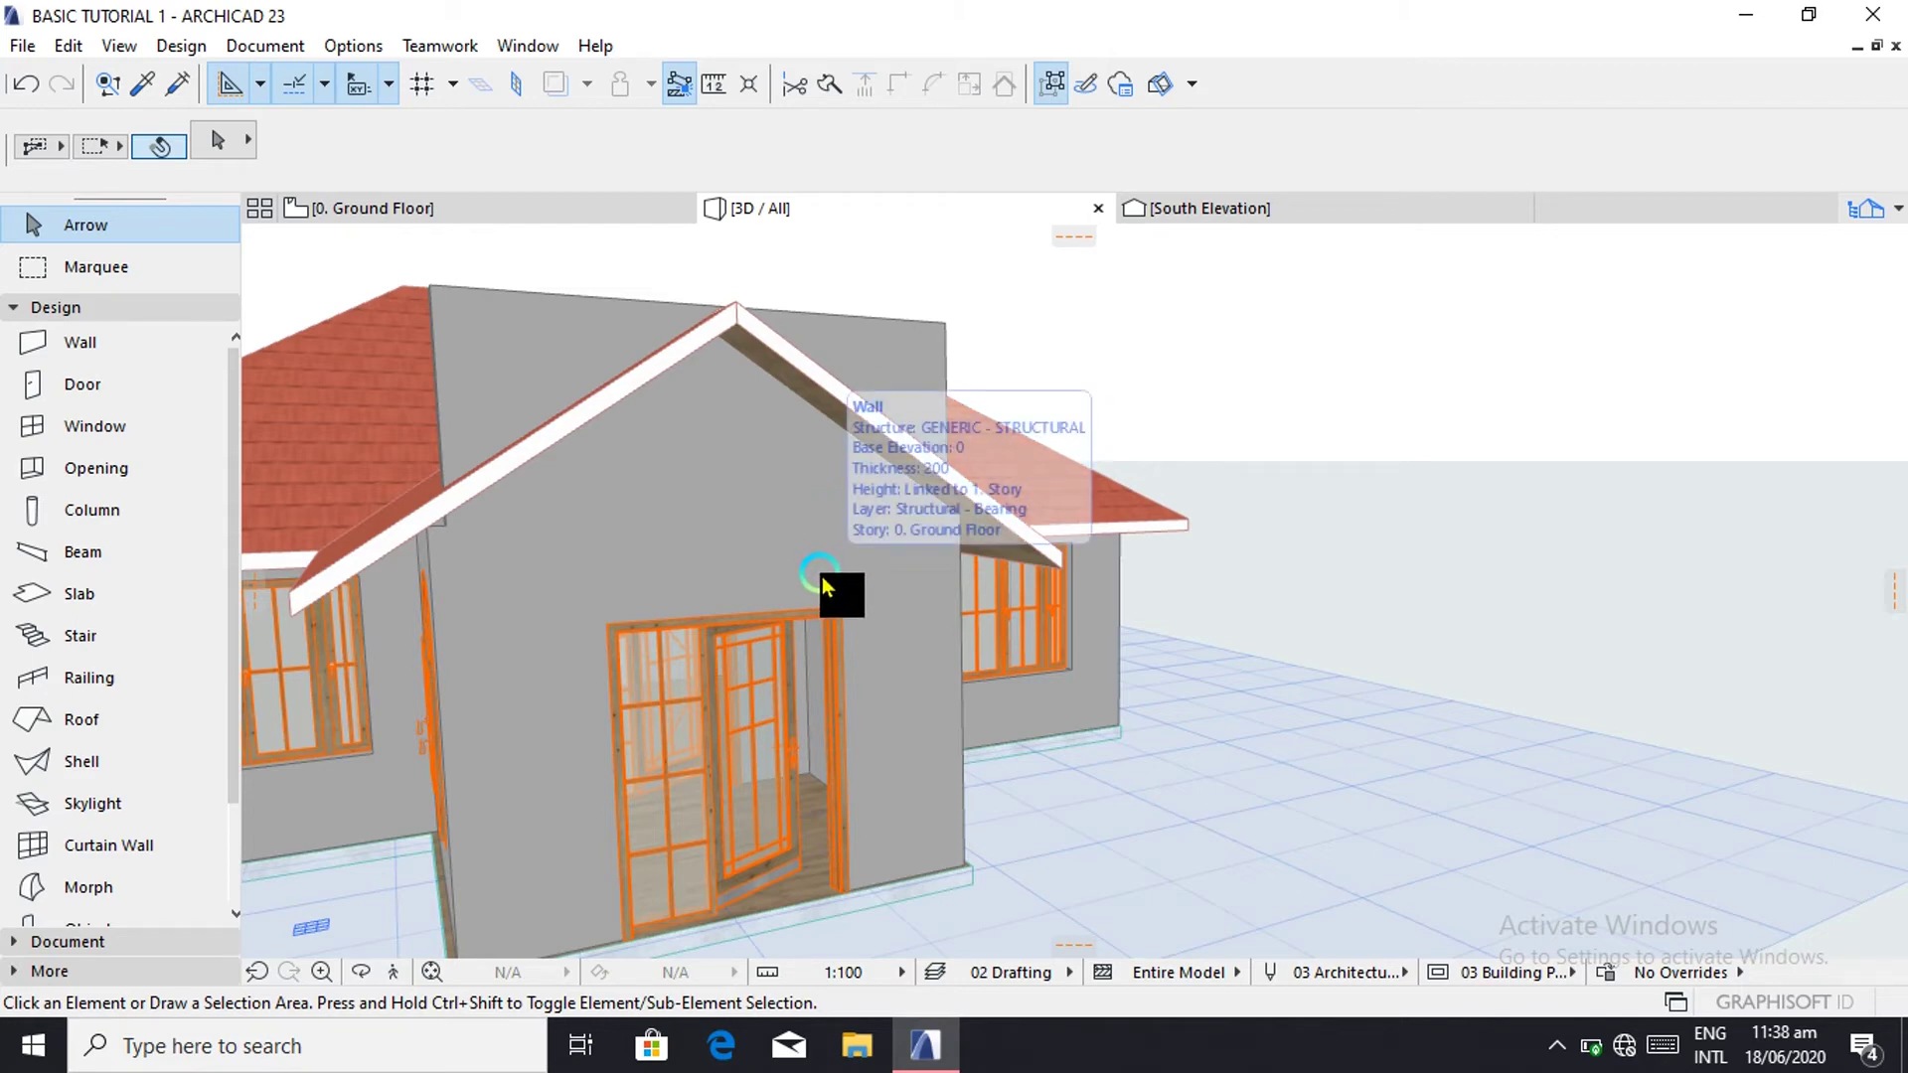
{"action": "left_click", "coordinate": [710, 551]}
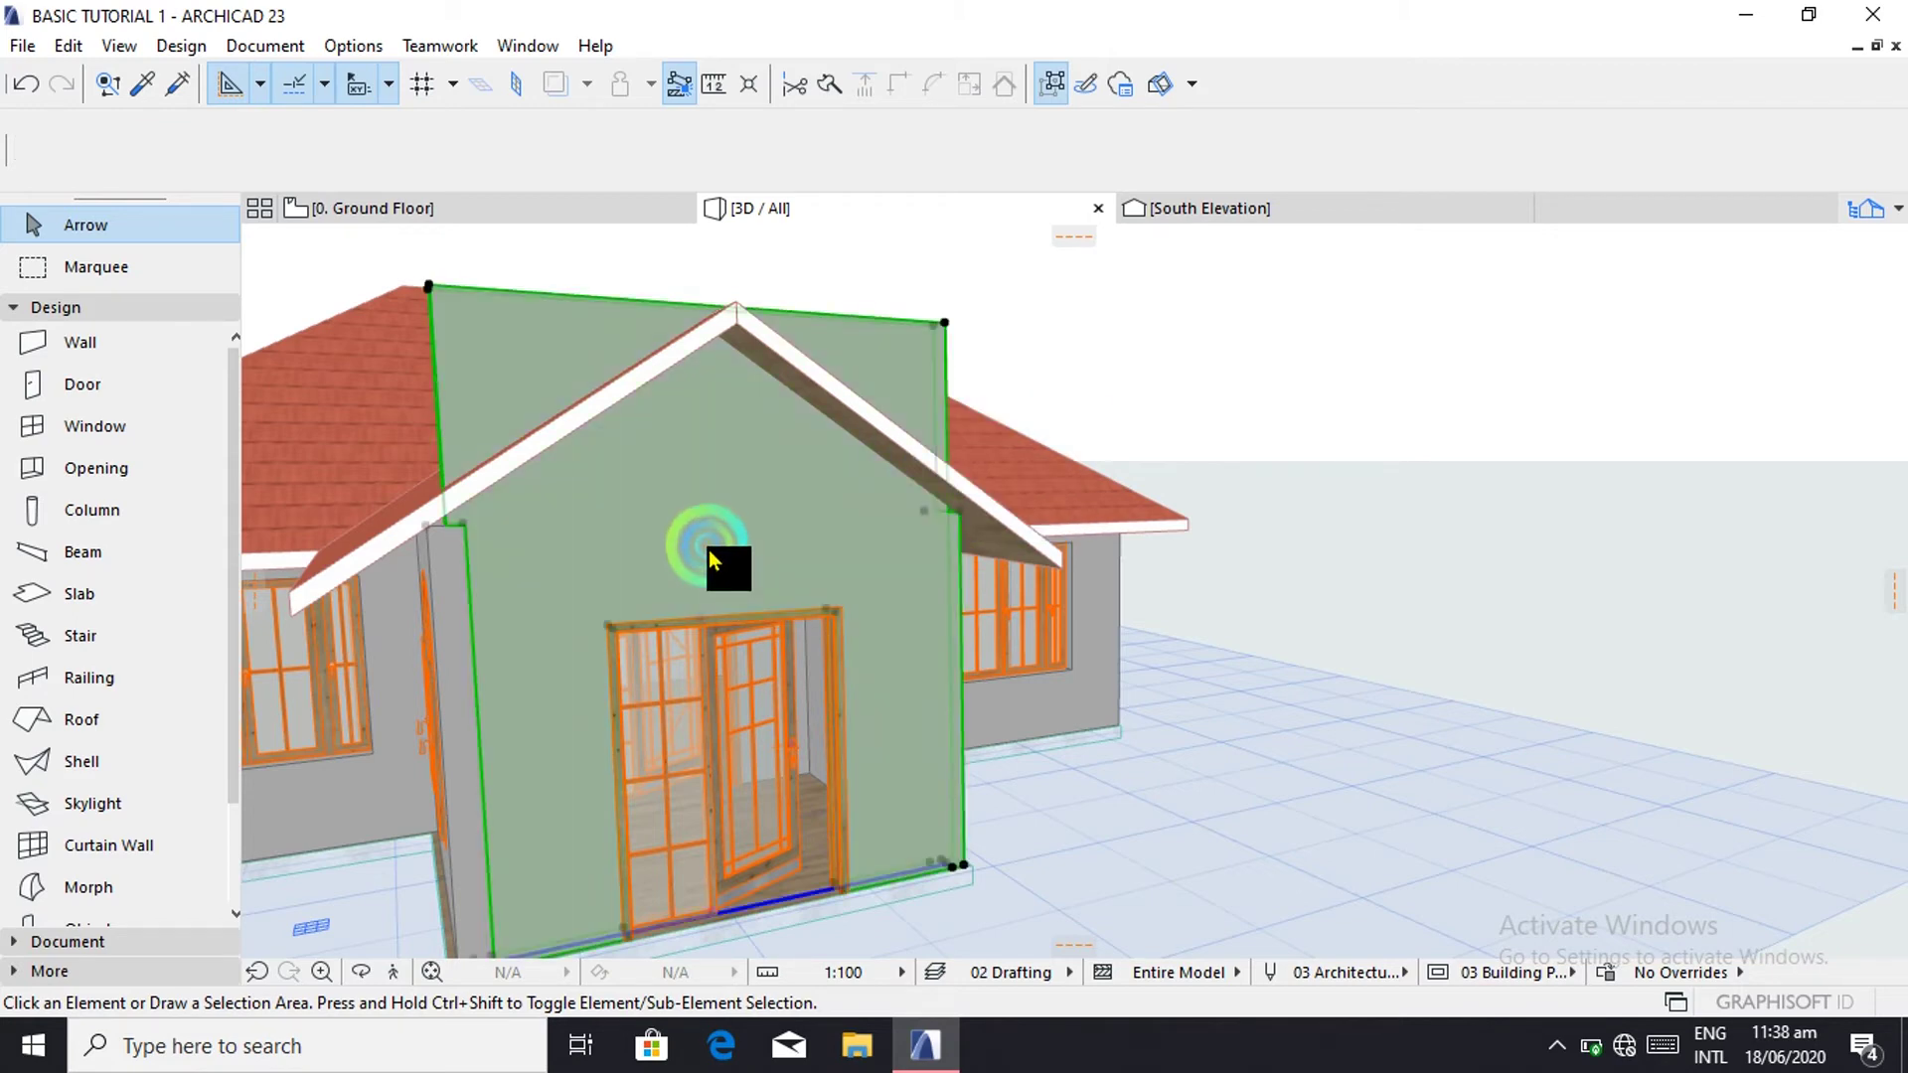
{"action": "left_click", "coordinate": [905, 441], "text": "shift"}
{"action": "left_click", "coordinate": [535, 455], "text": "shift"}
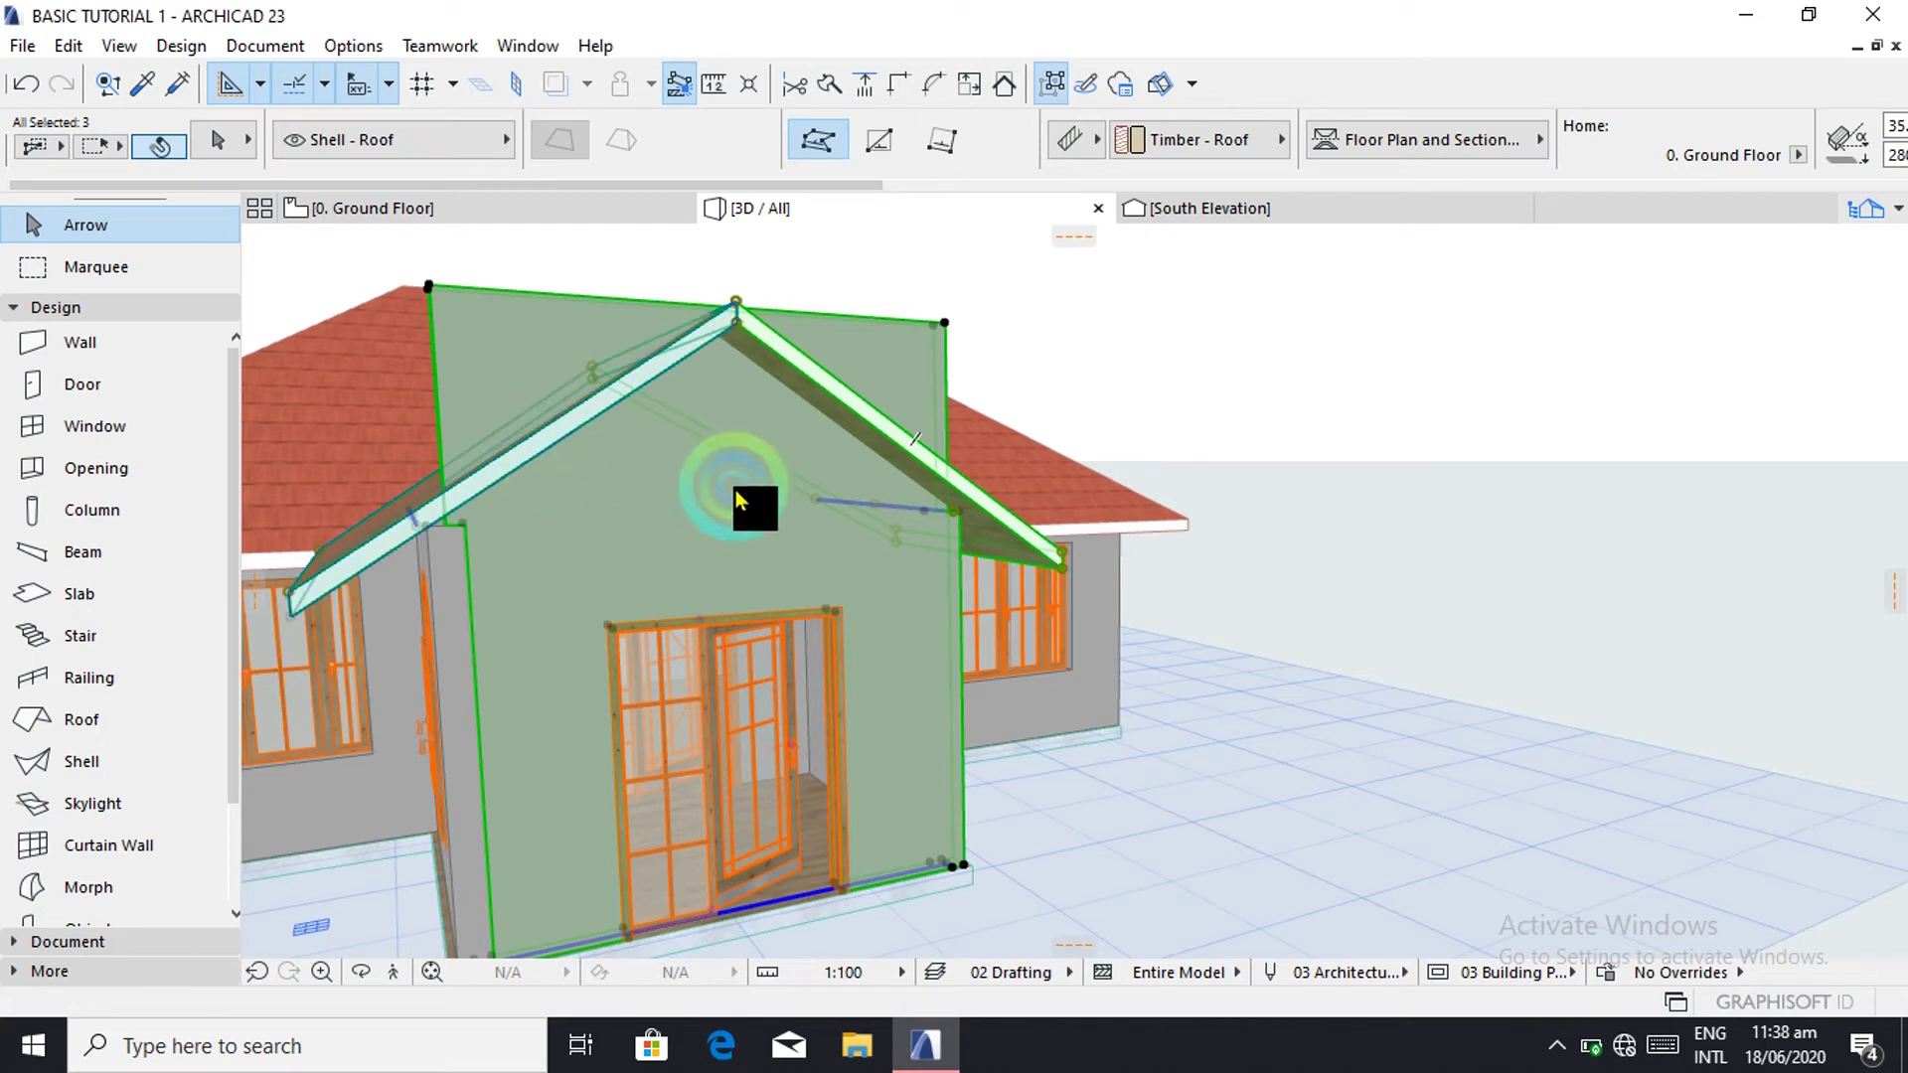
{"action": "left_click", "coordinate": [1004, 84]}
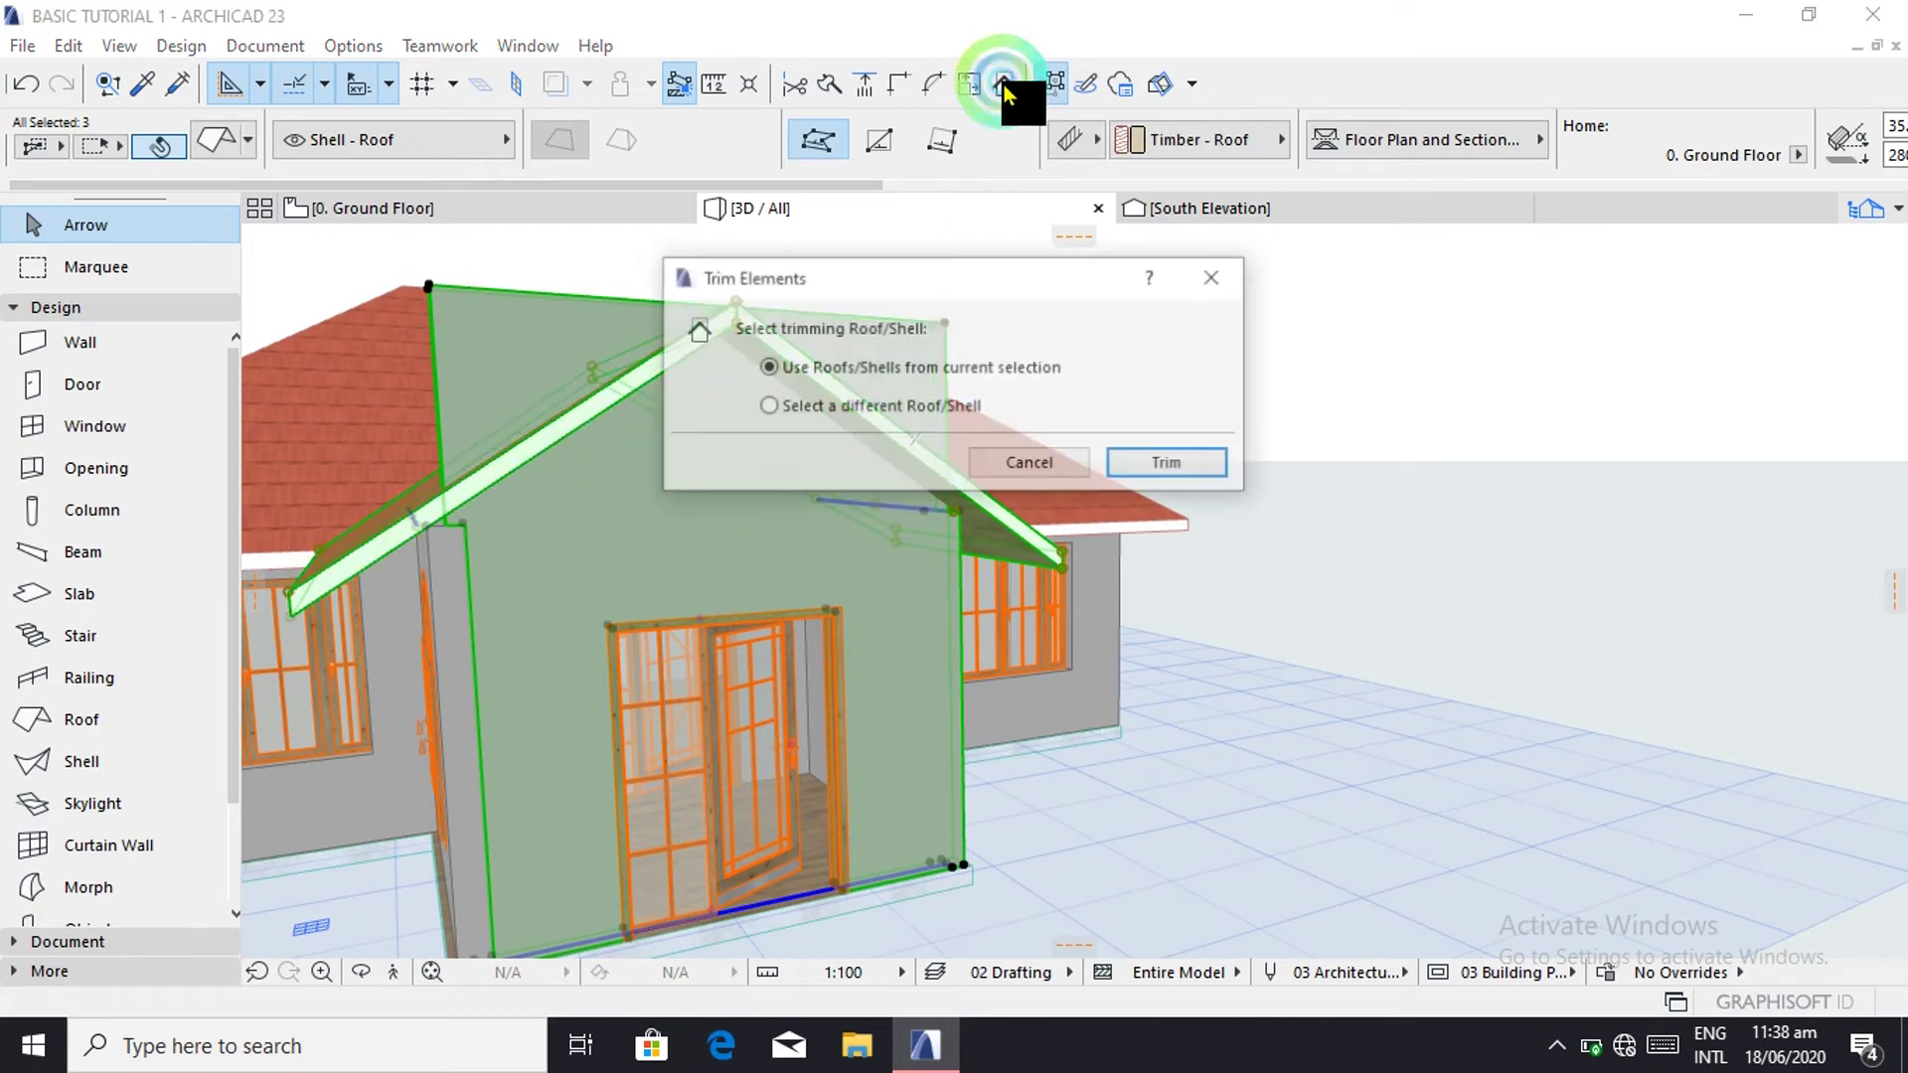
{"action": "left_click", "coordinate": [1197, 459]}
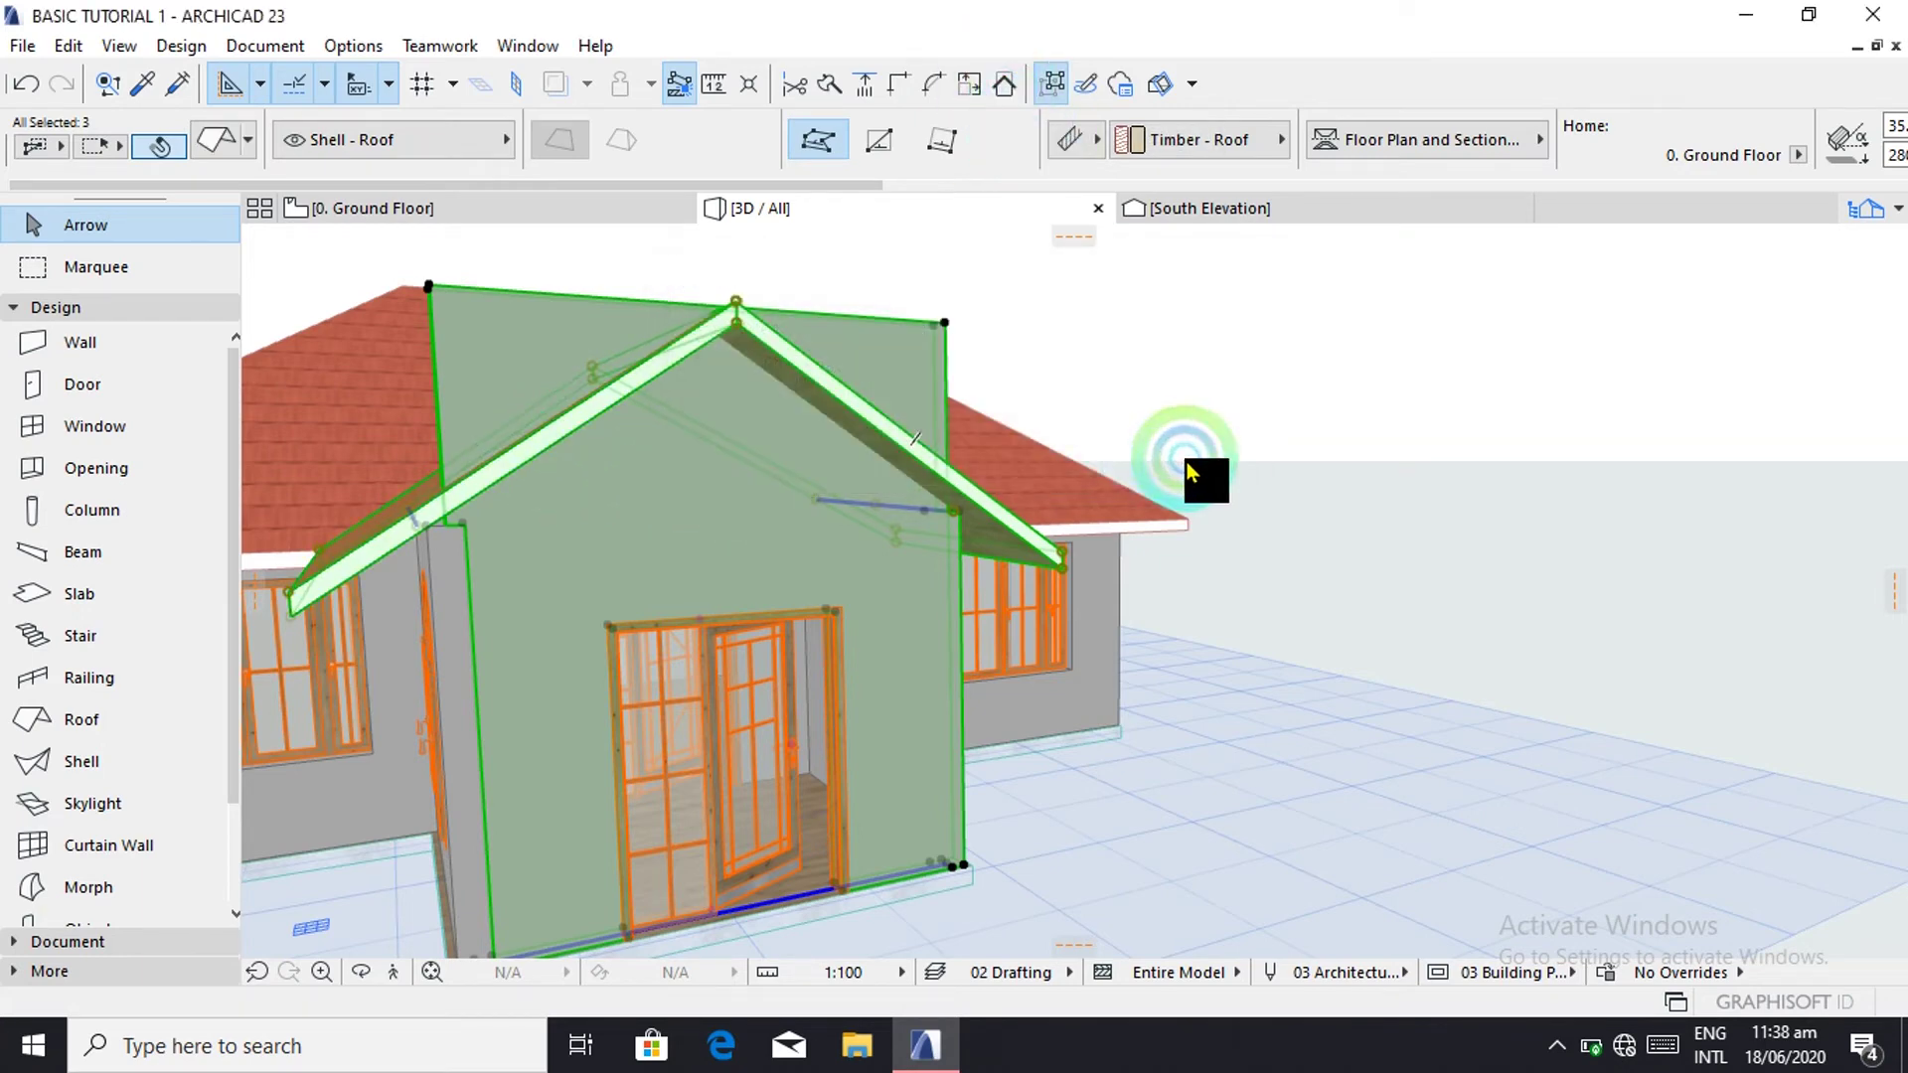
Step: Clear the selection and examine the trimmed porch front wall and gable roof from the front and both sides
{"action": "left_click", "coordinate": [1168, 334]}
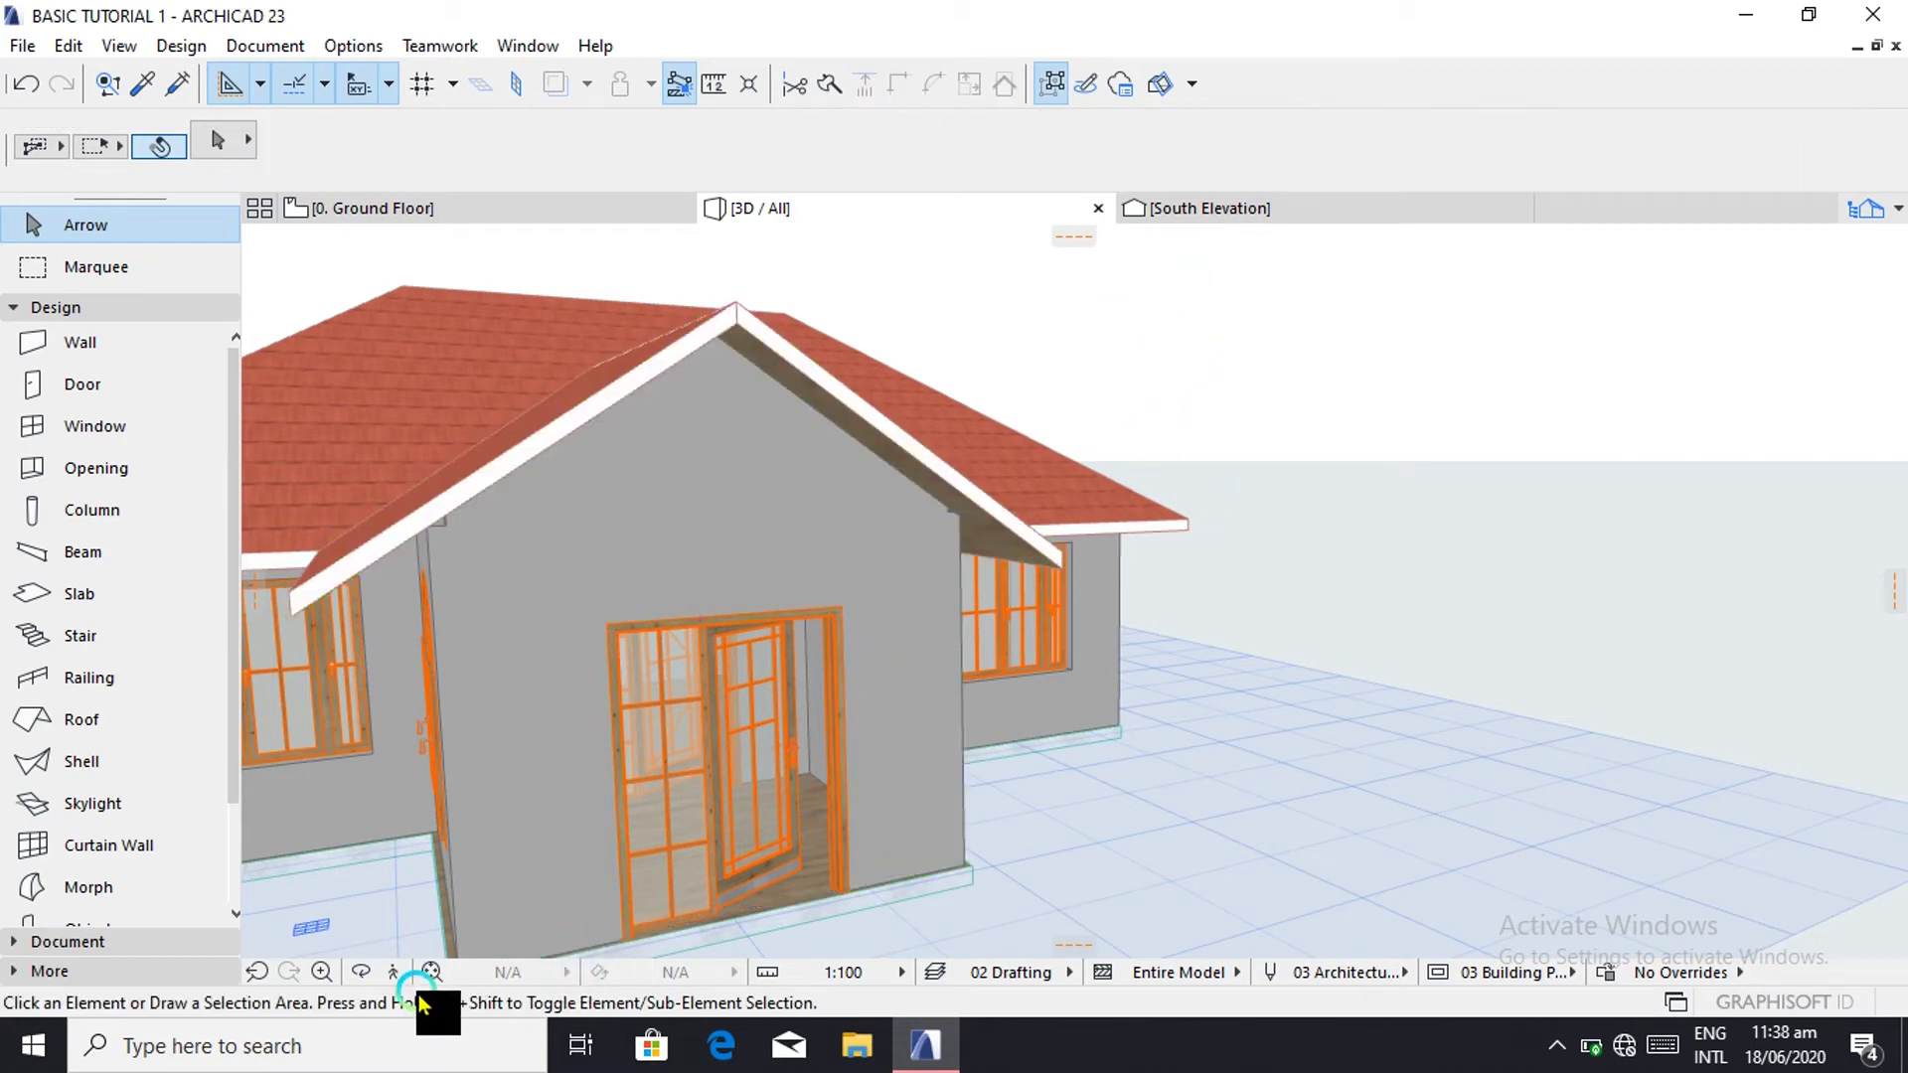
{"action": "left_click", "coordinate": [367, 945]}
{"action": "left_click_drag", "start_coordinate": [369, 947], "coordinate": [974, 589]}
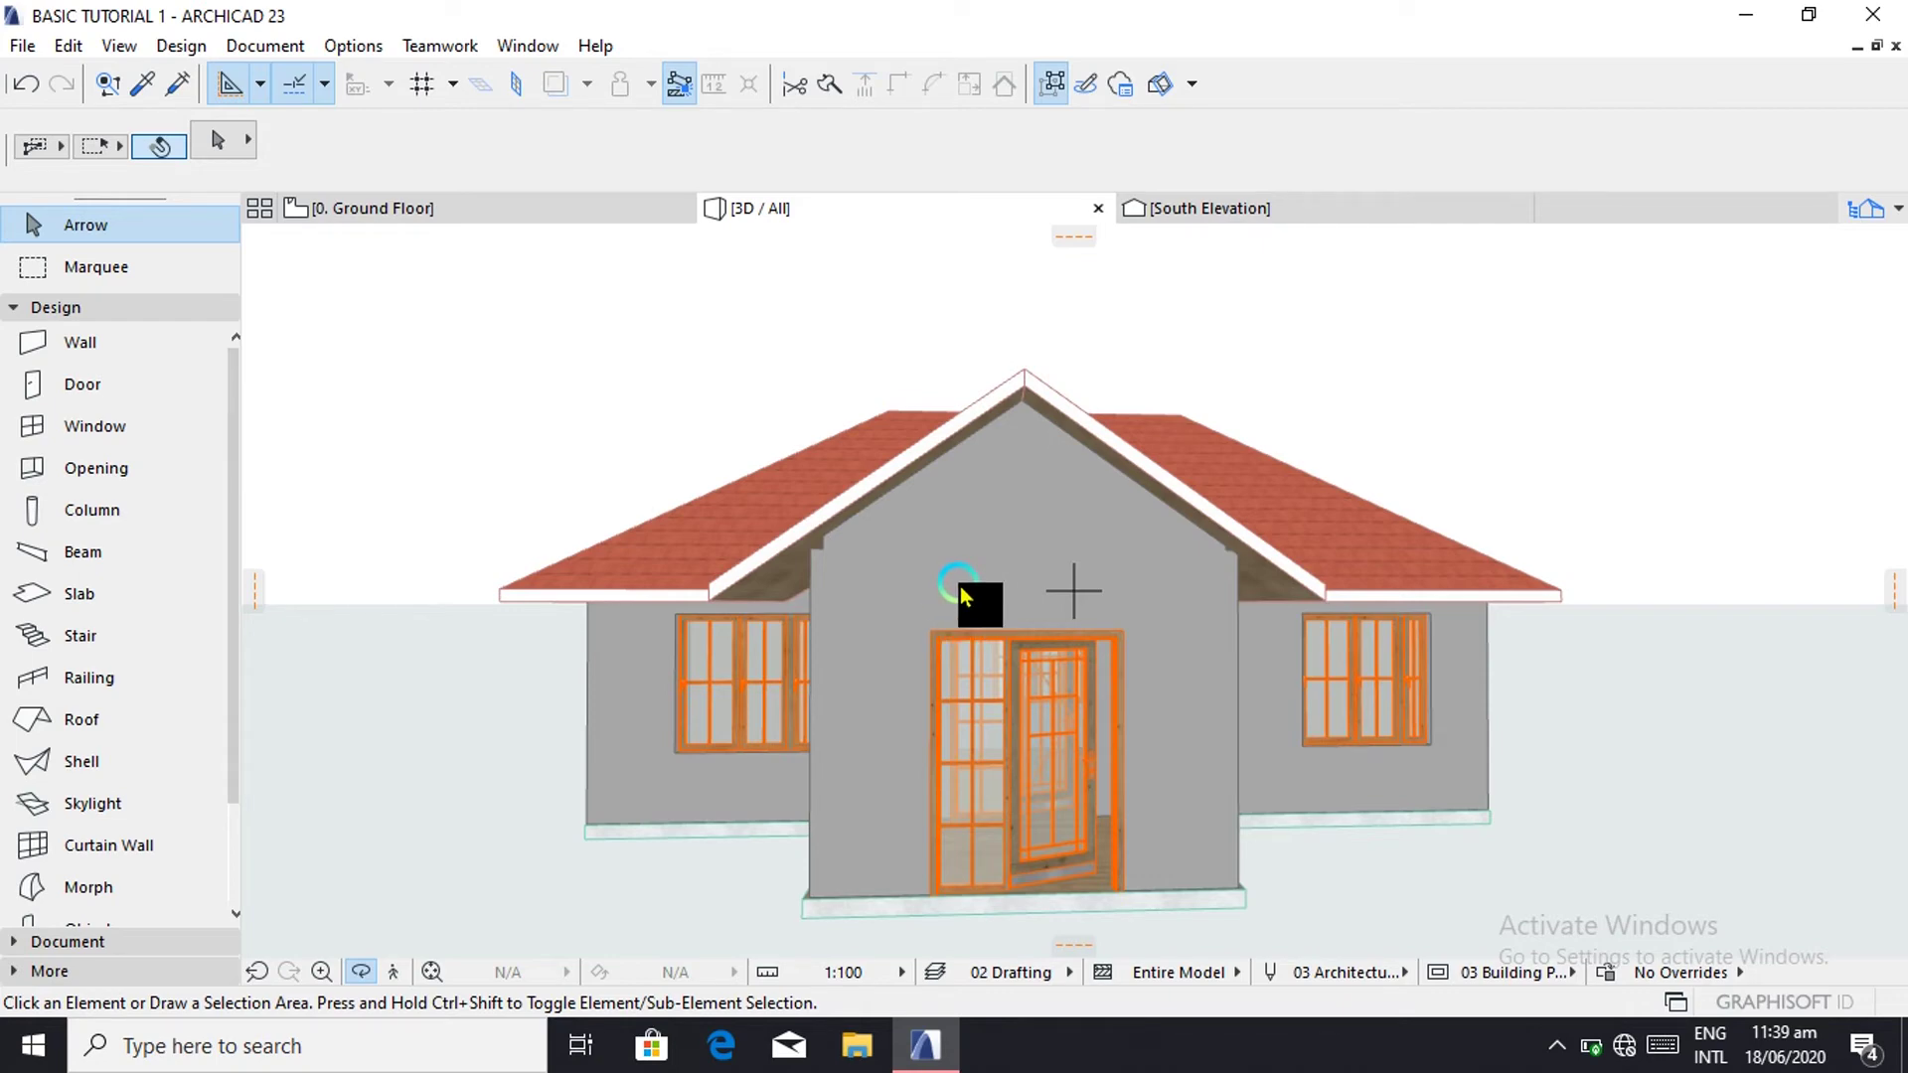
{"action": "left_click_drag", "start_coordinate": [939, 591], "coordinate": [906, 615]}
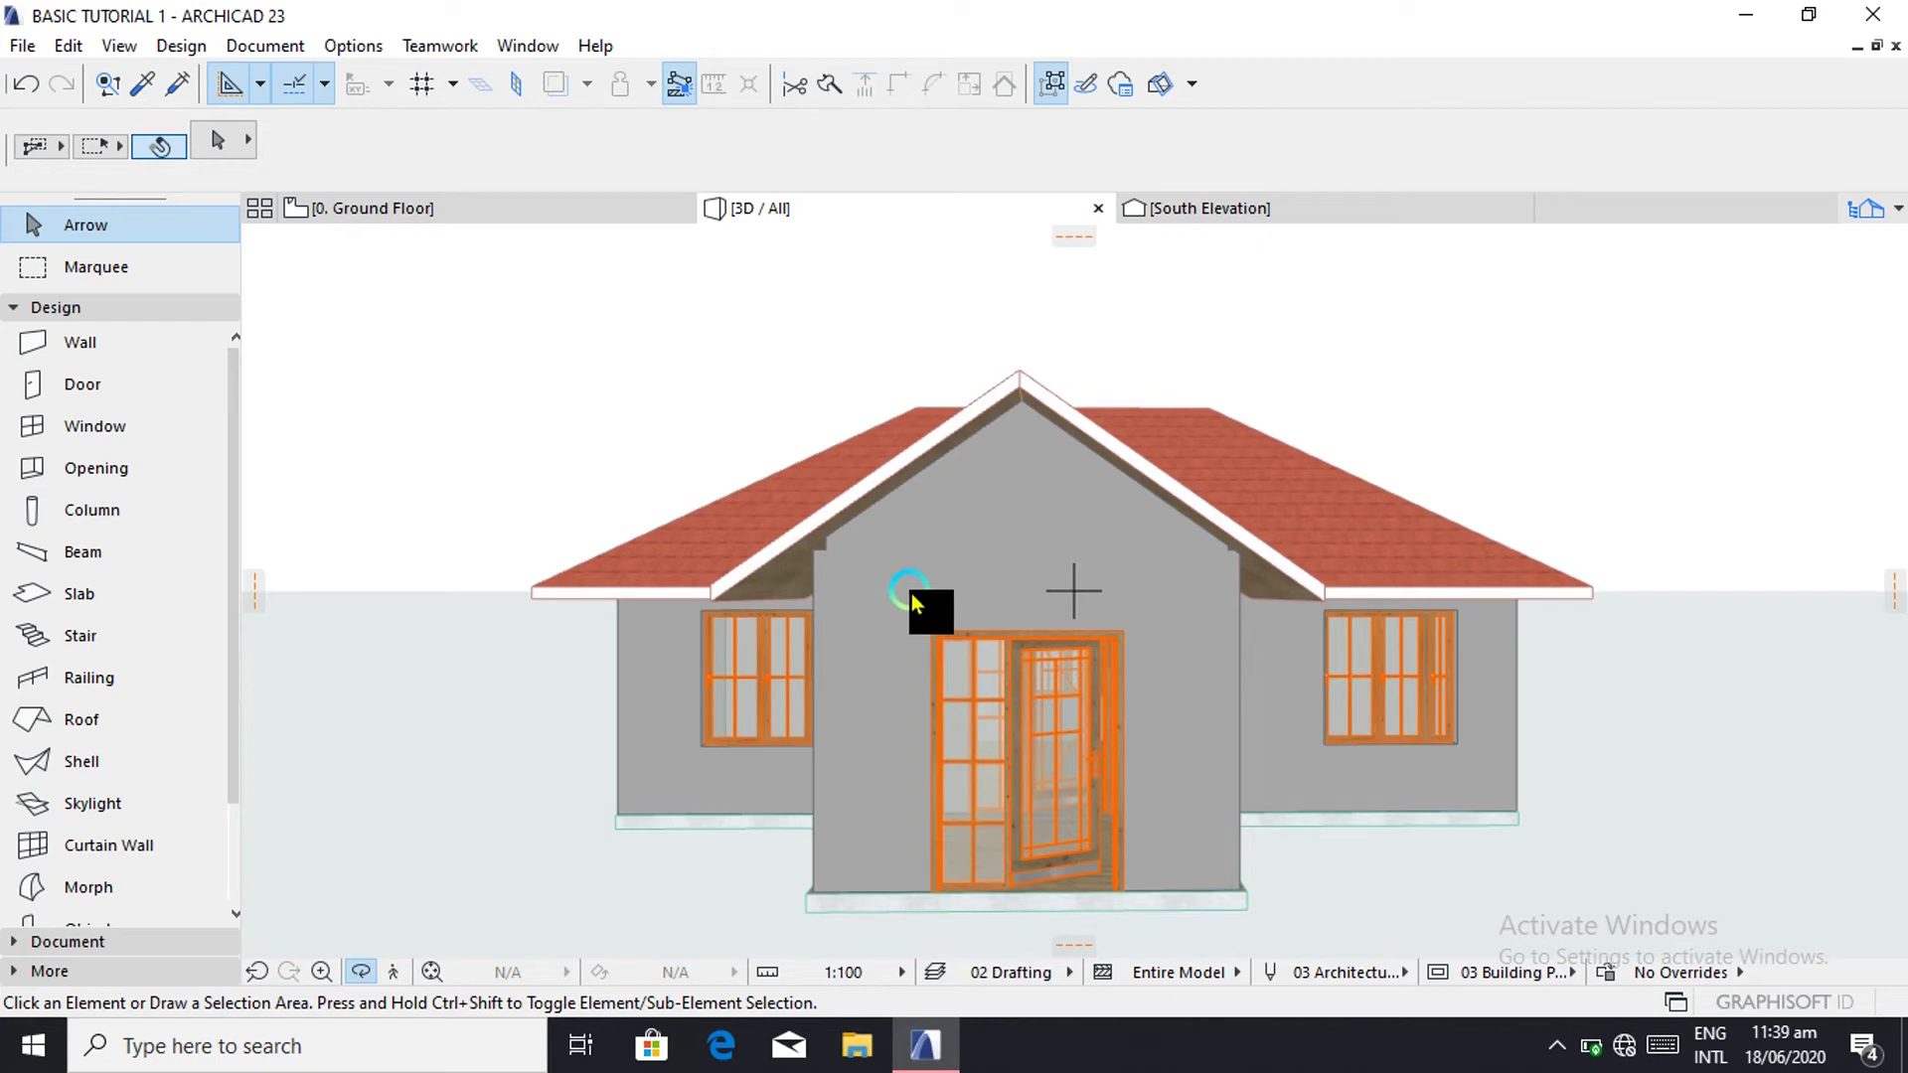
{"action": "left_click_drag", "start_coordinate": [911, 594], "coordinate": [851, 550]}
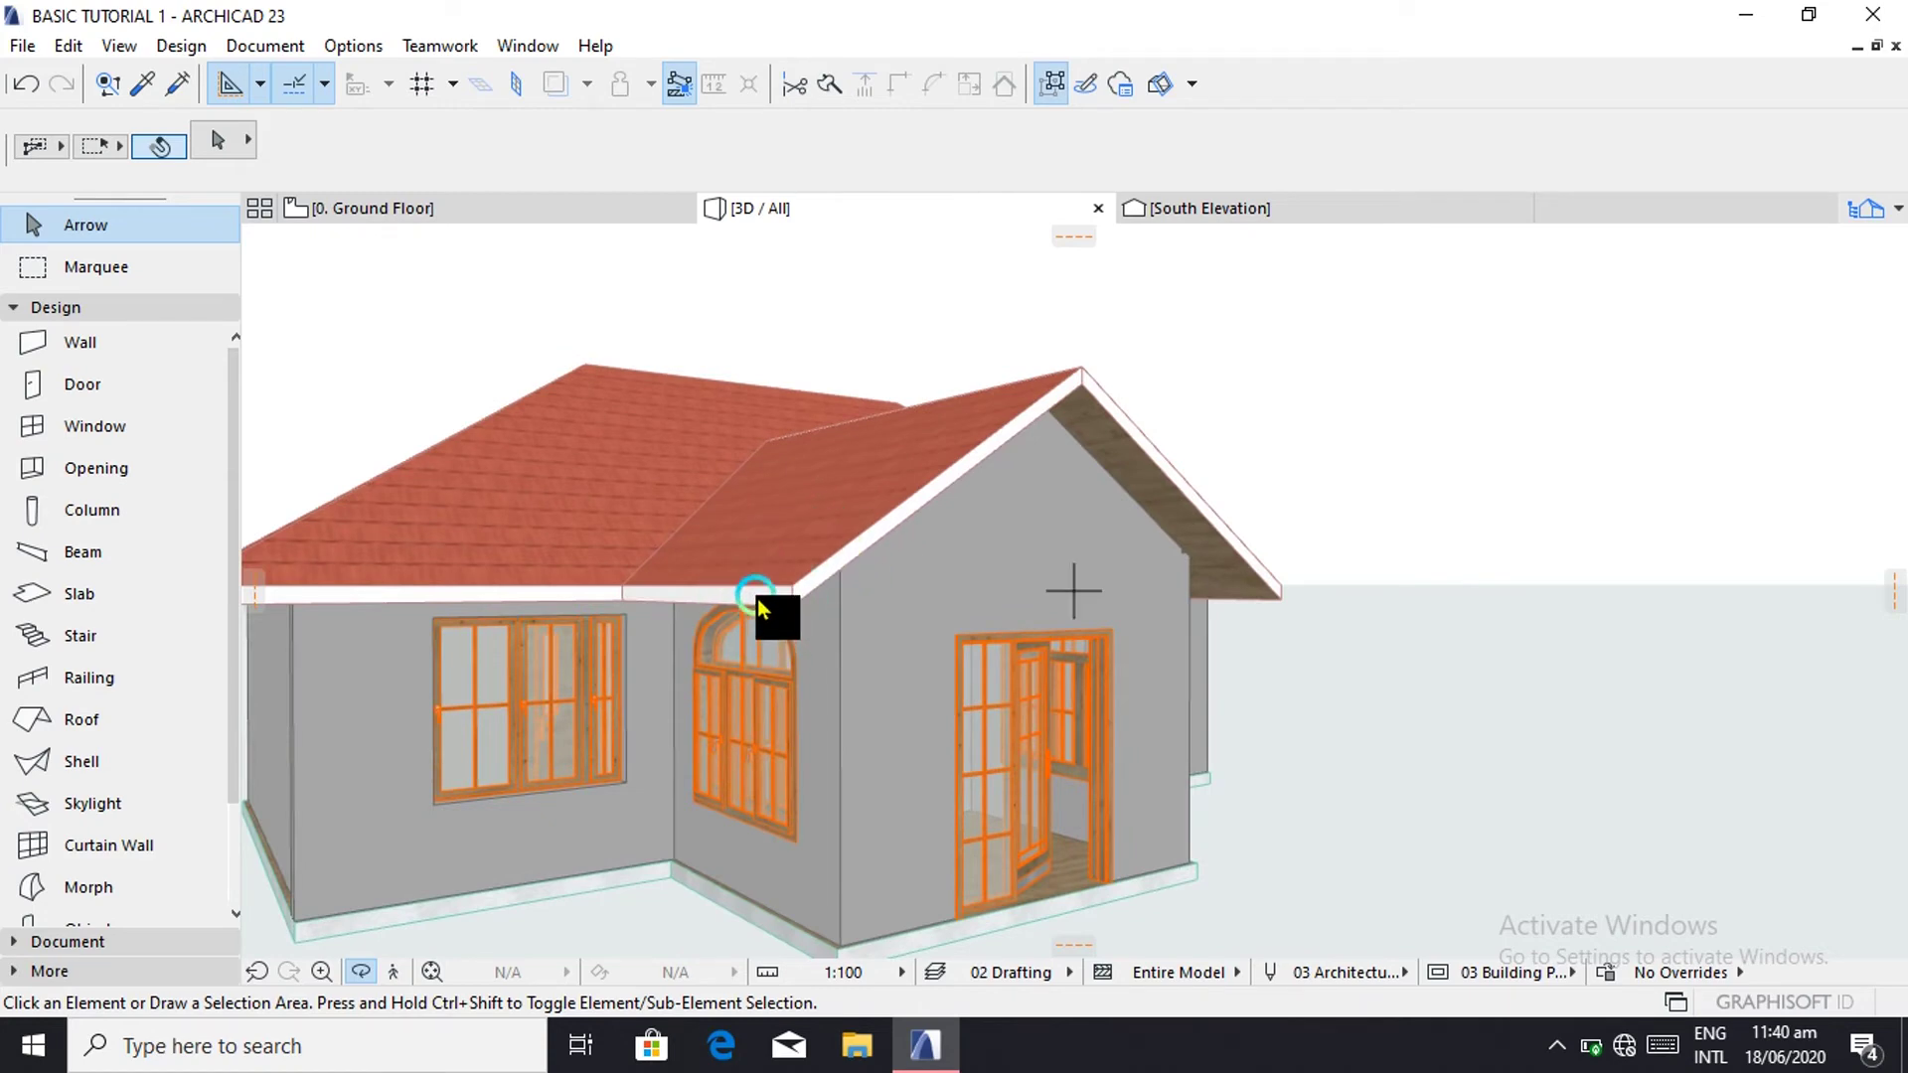
{"action": "left_click_drag", "start_coordinate": [899, 597], "coordinate": [764, 542]}
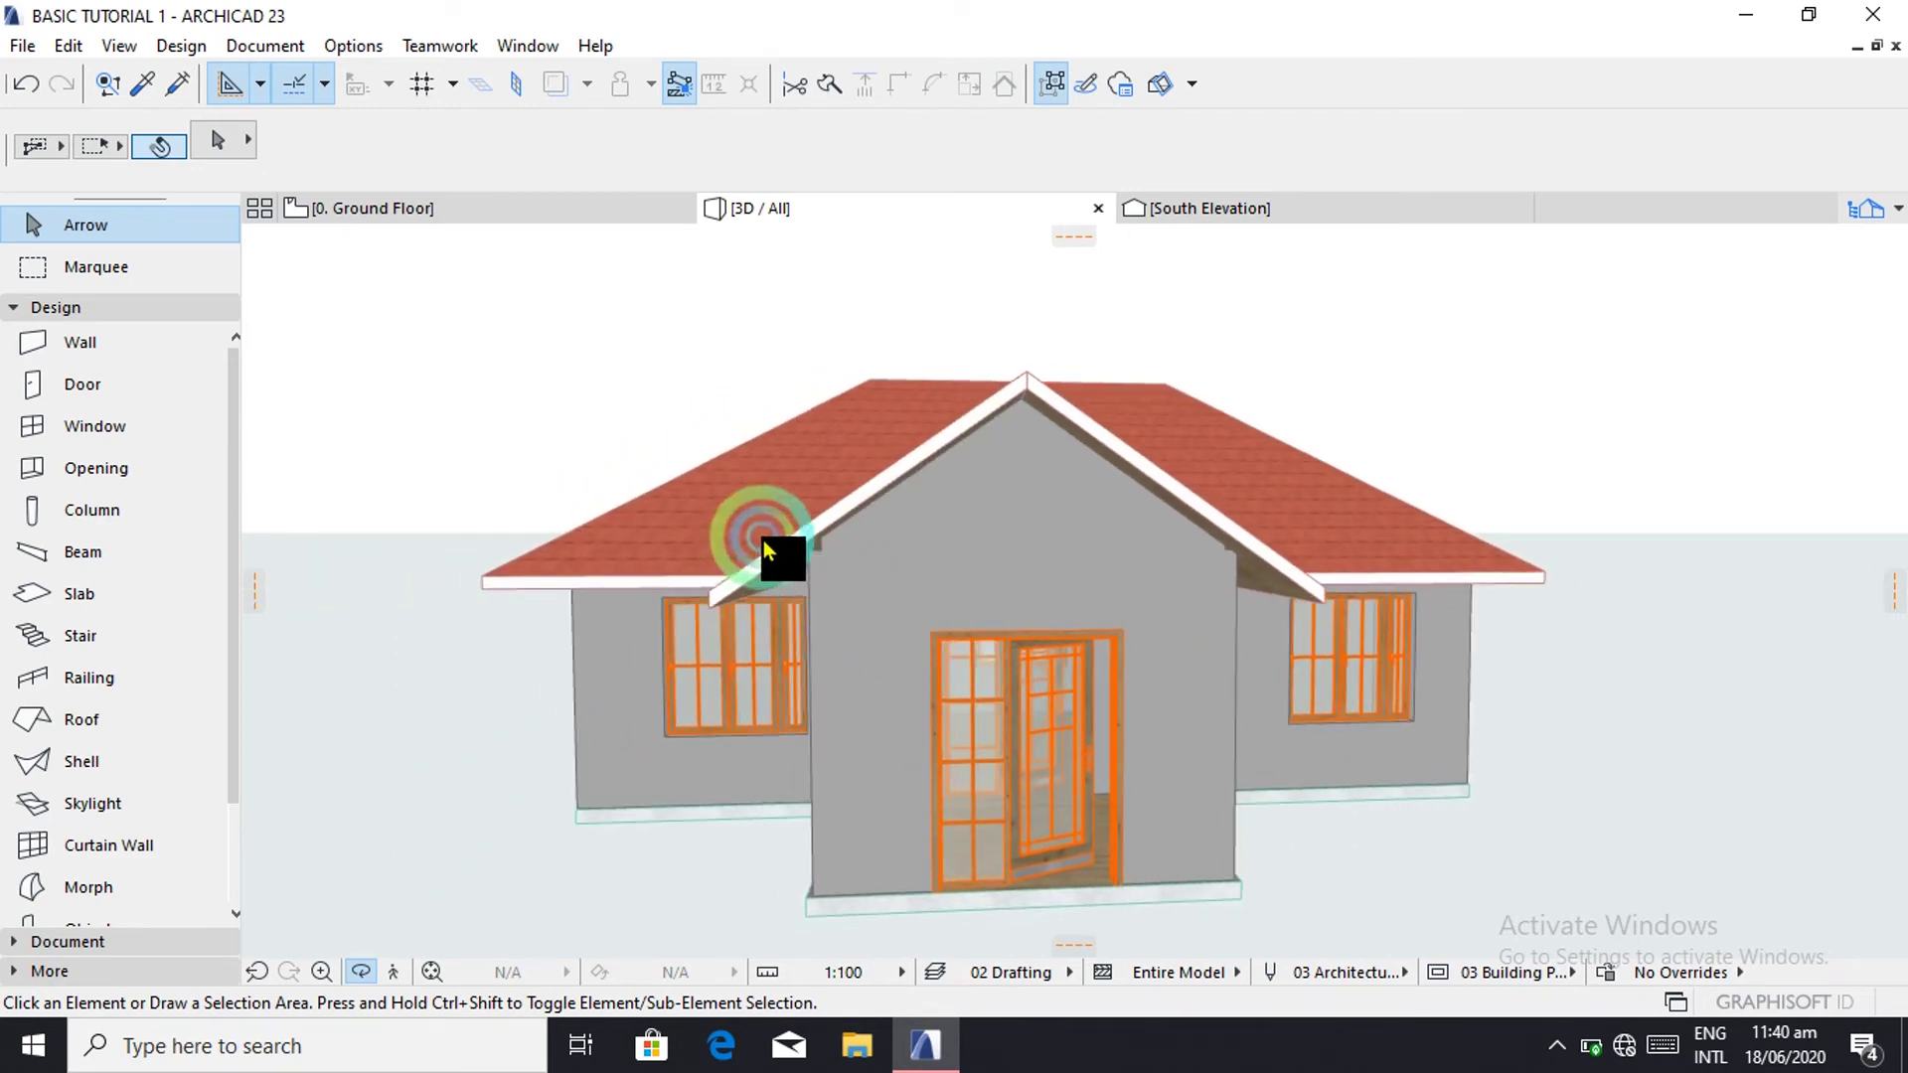
Step: Inspect the corner where the porch front wall meets the side wall beneath the gable roof's eave
{"action": "scroll", "coordinate": [803, 564], "scroll_direction": "up", "scroll_amount": 6}
{"action": "scroll", "coordinate": [818, 548], "scroll_direction": "up", "scroll_amount": 8}
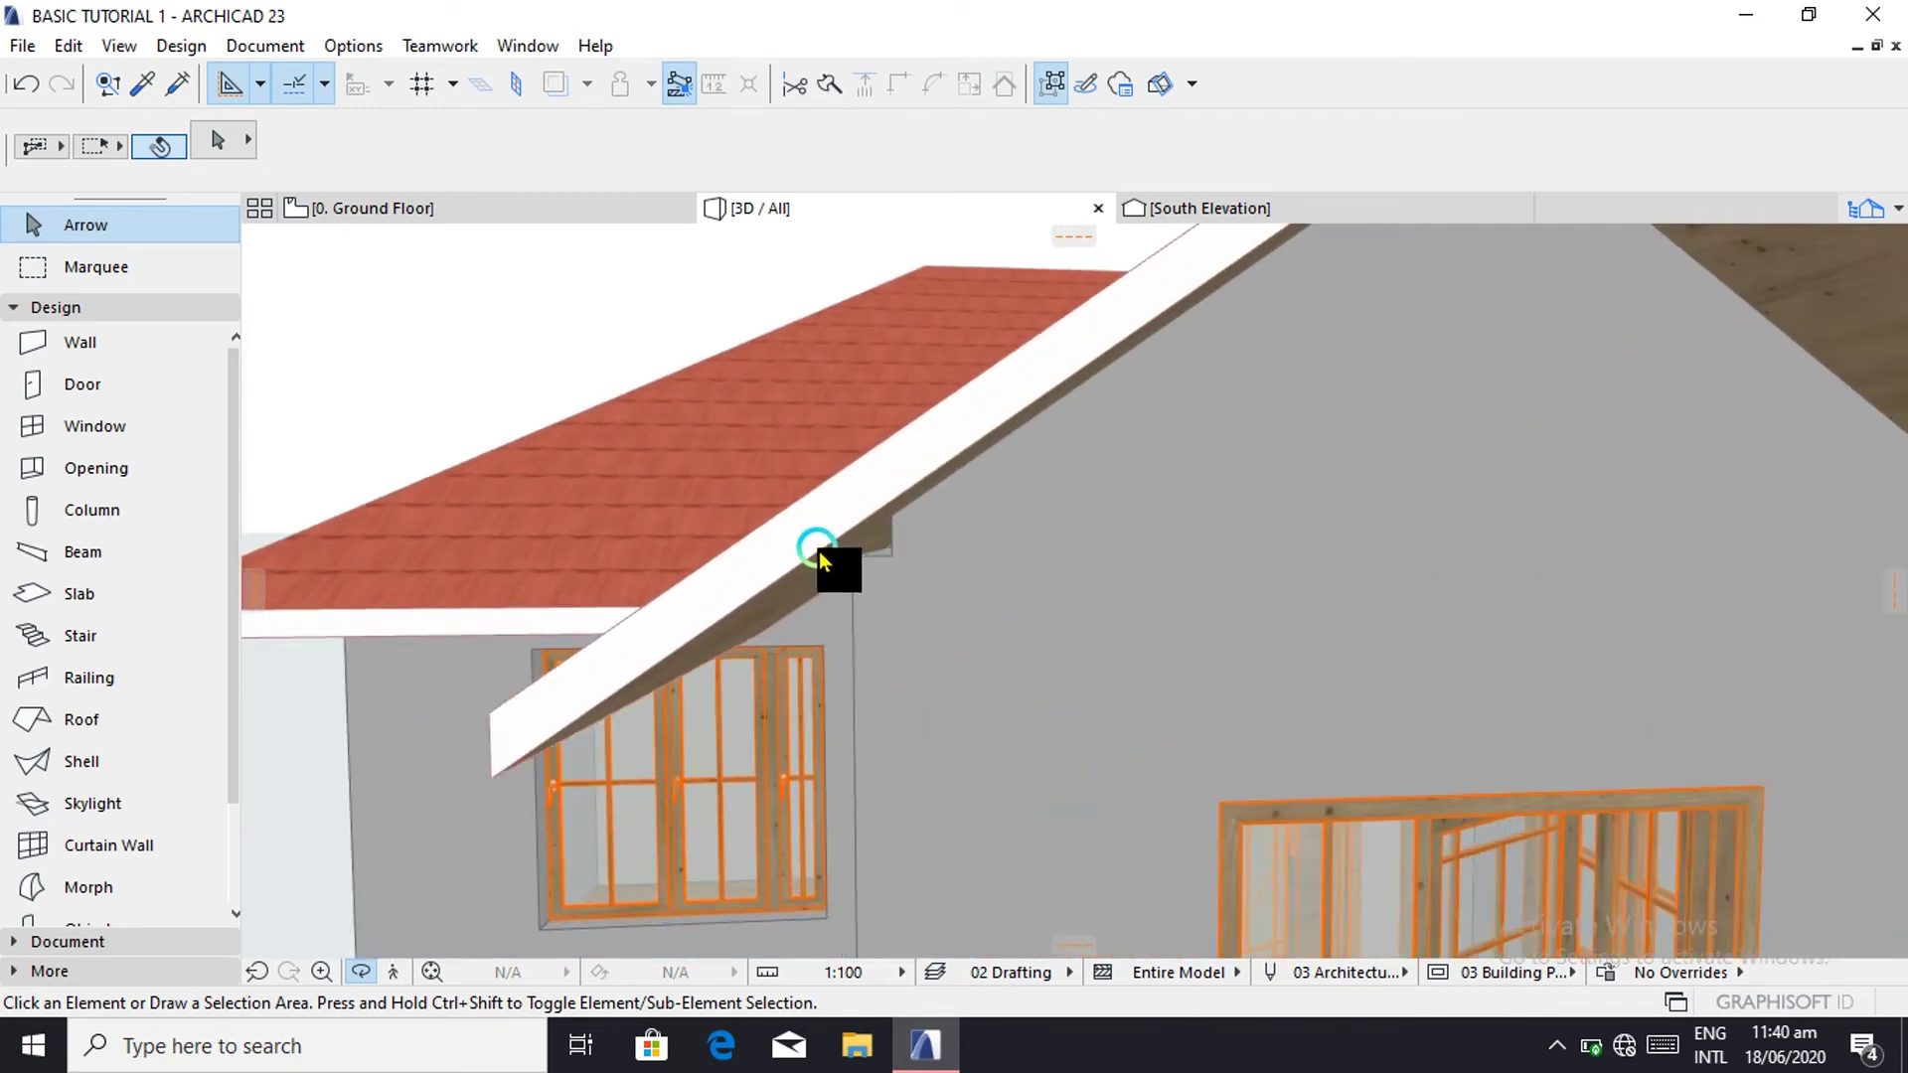
{"action": "scroll", "coordinate": [841, 563], "scroll_direction": "up", "scroll_amount": 5}
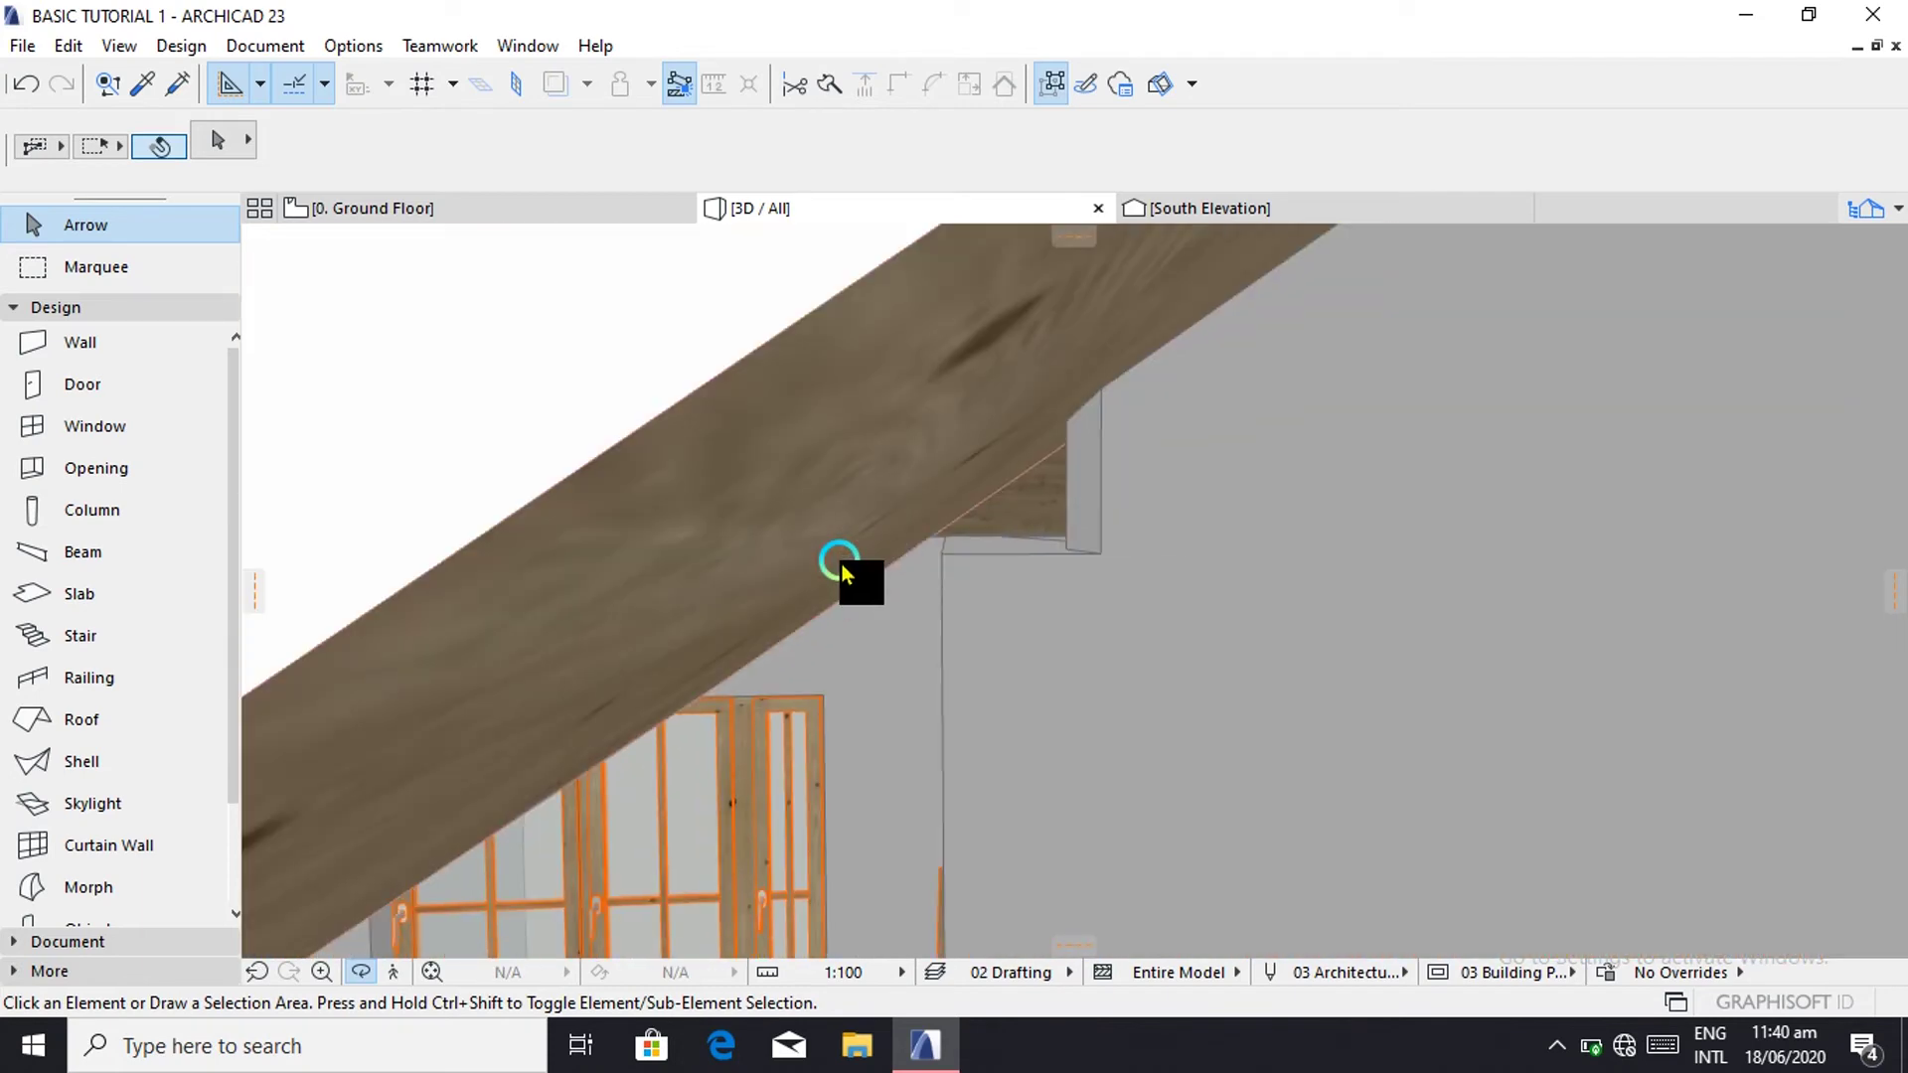
{"action": "scroll", "coordinate": [1045, 563], "scroll_direction": "down", "scroll_amount": 5}
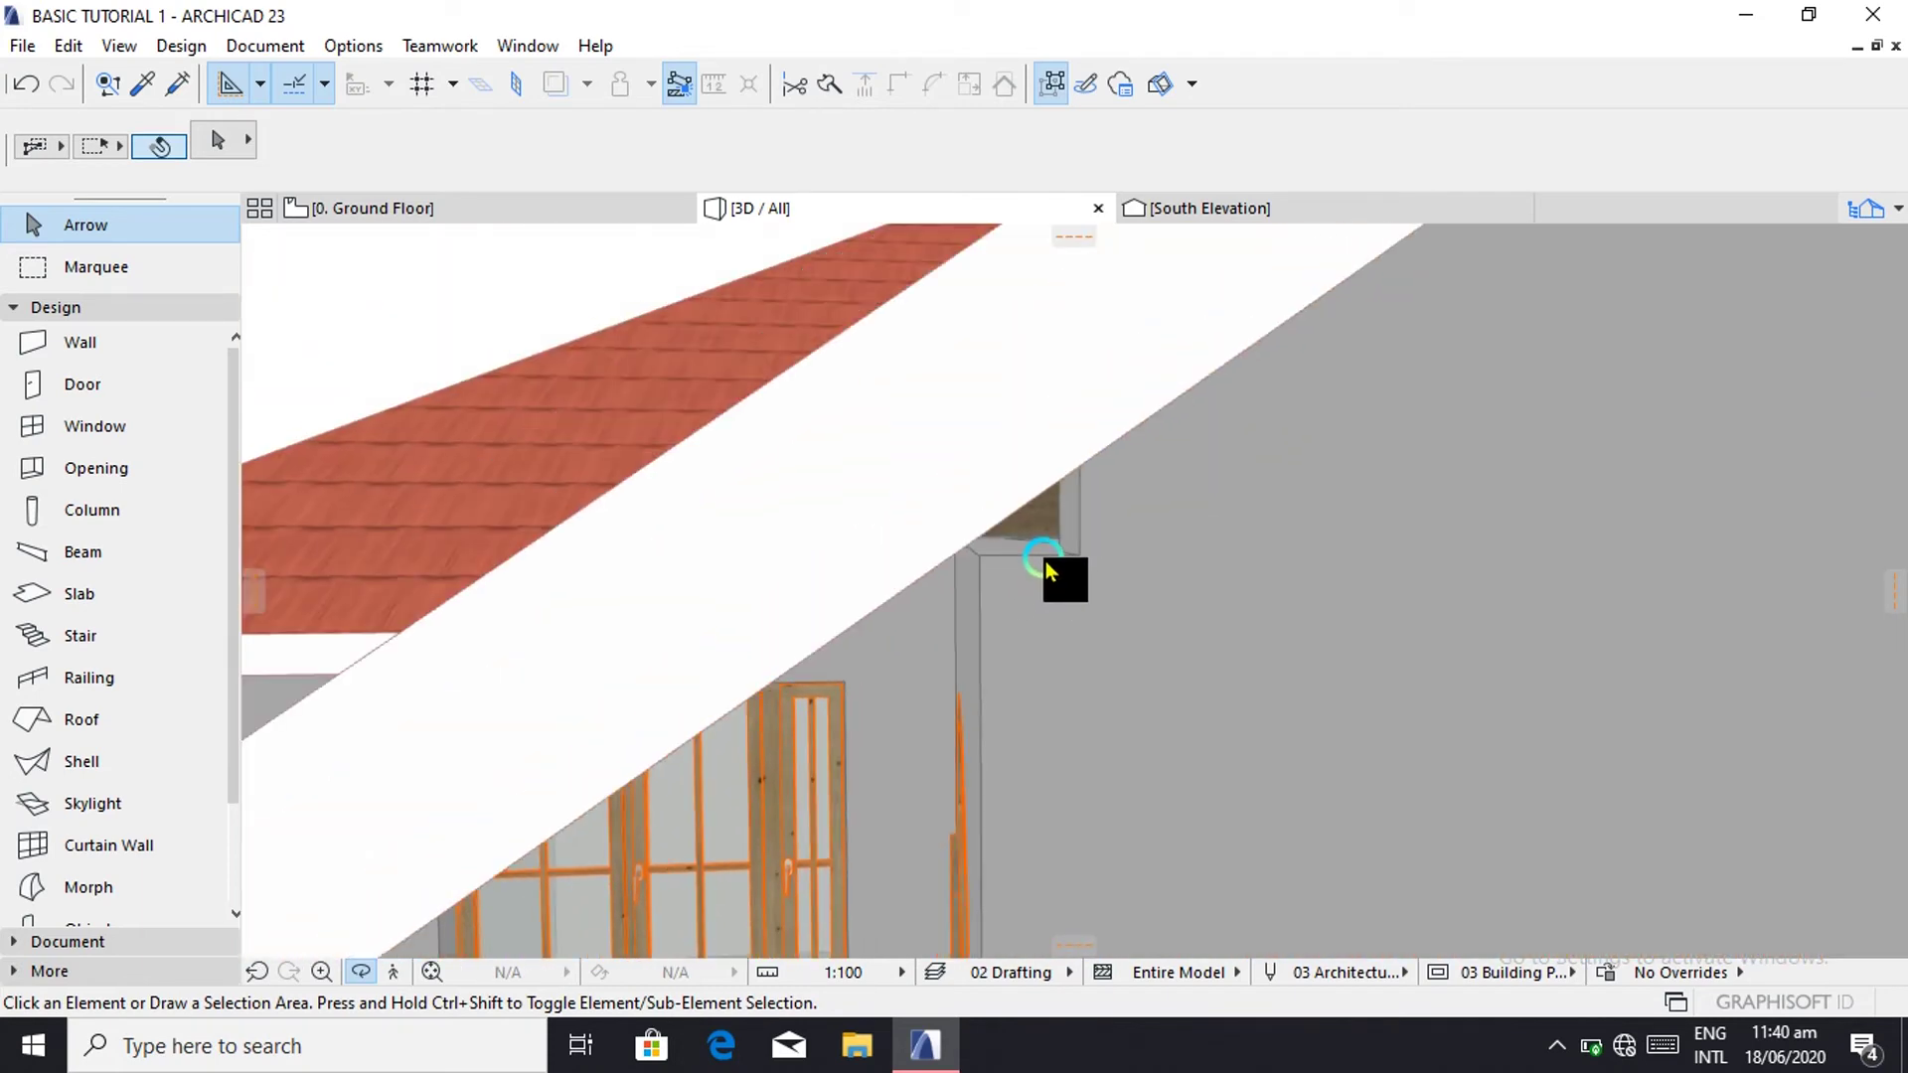
{"action": "scroll", "coordinate": [1061, 538], "scroll_direction": "down", "scroll_amount": 5}
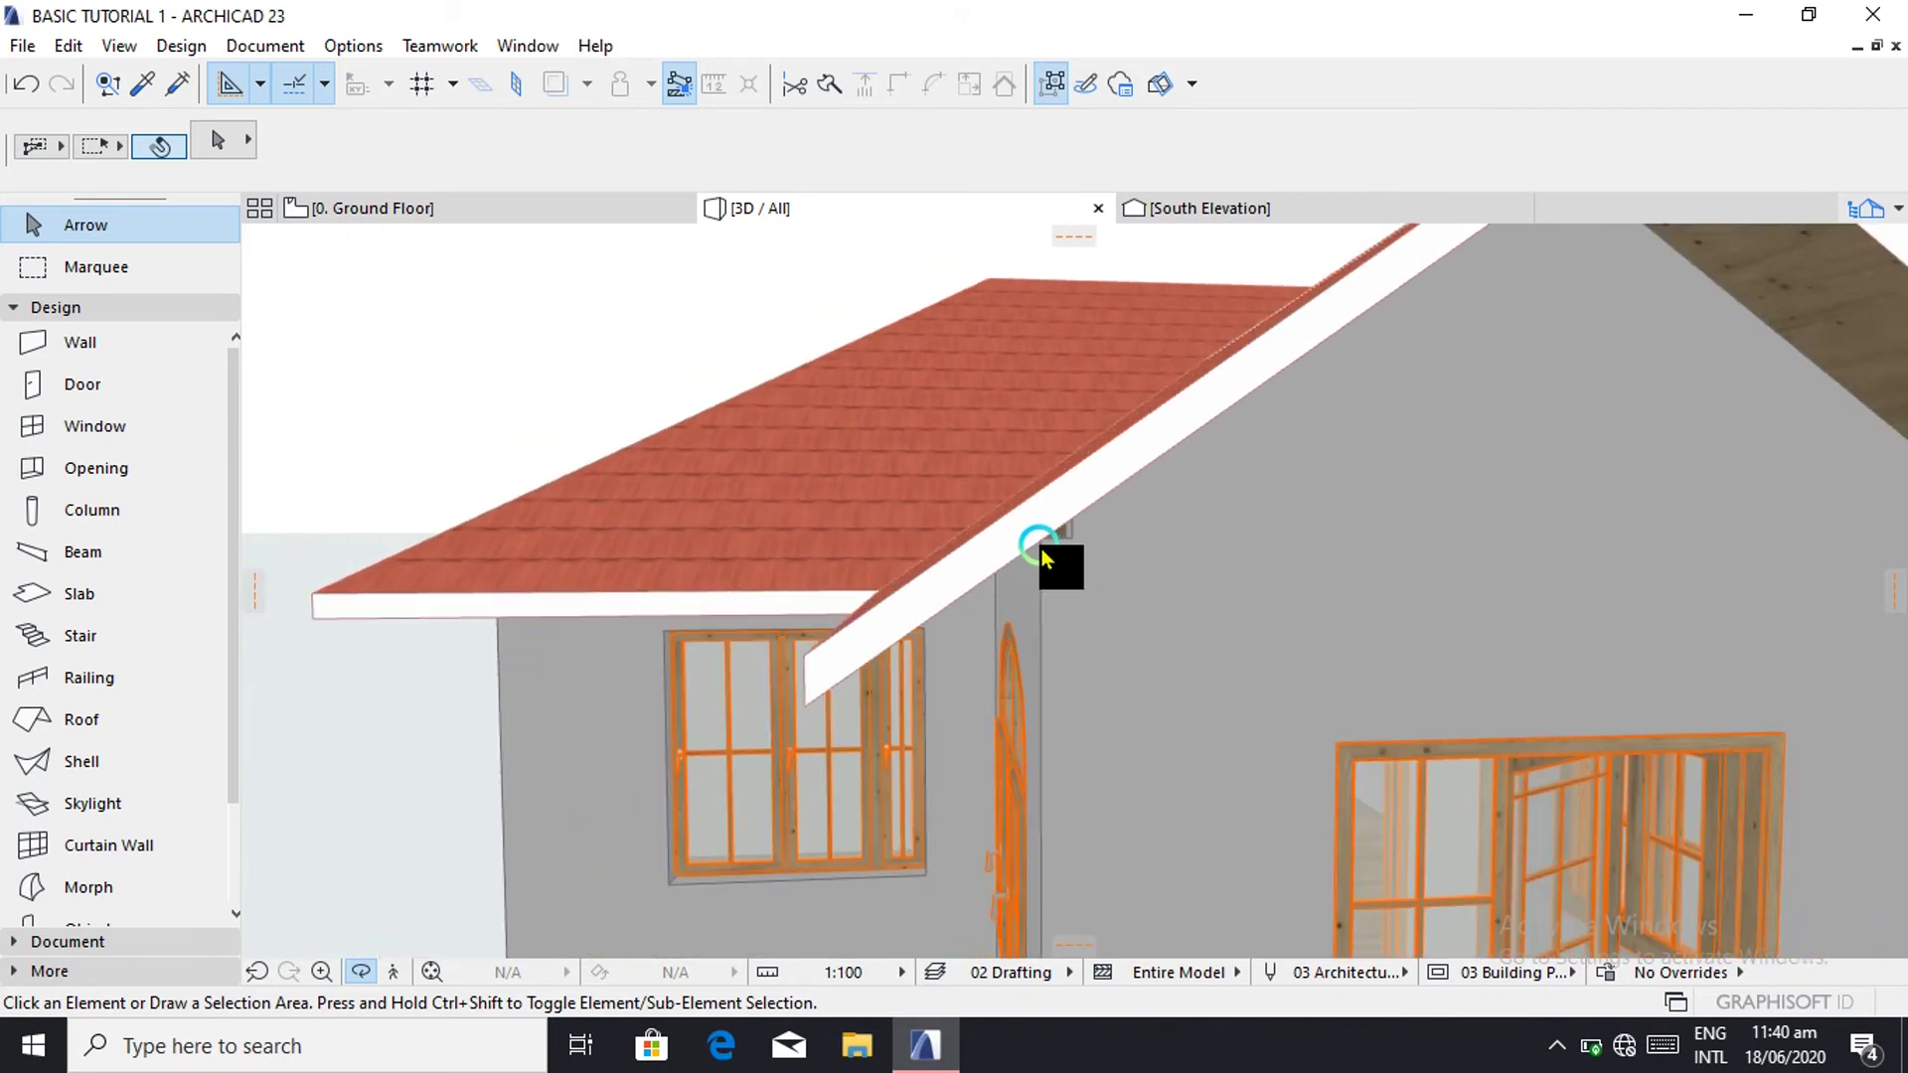
{"action": "scroll", "coordinate": [1442, 560], "scroll_direction": "down", "scroll_amount": 5}
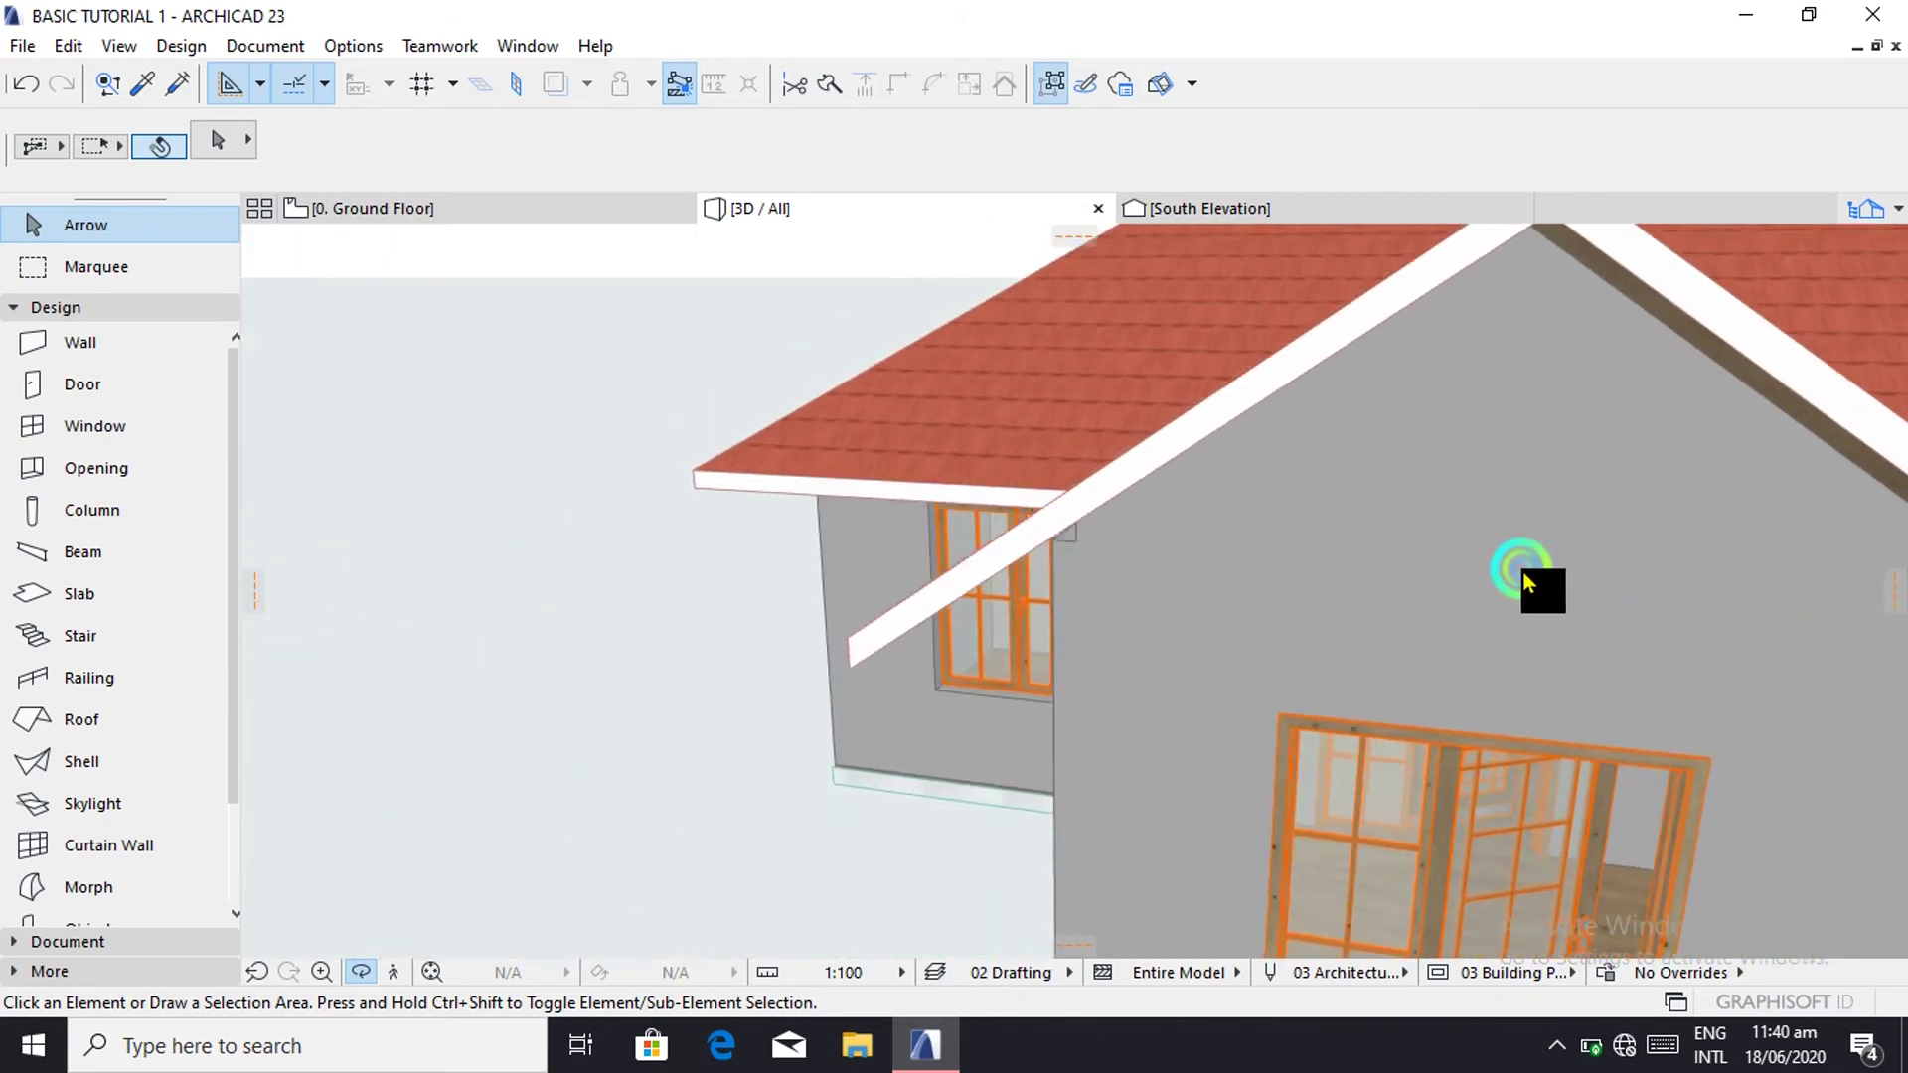
{"action": "left_click_drag", "start_coordinate": [1527, 577], "coordinate": [1379, 657]}
{"action": "left_click_drag", "start_coordinate": [1520, 575], "coordinate": [922, 564]}
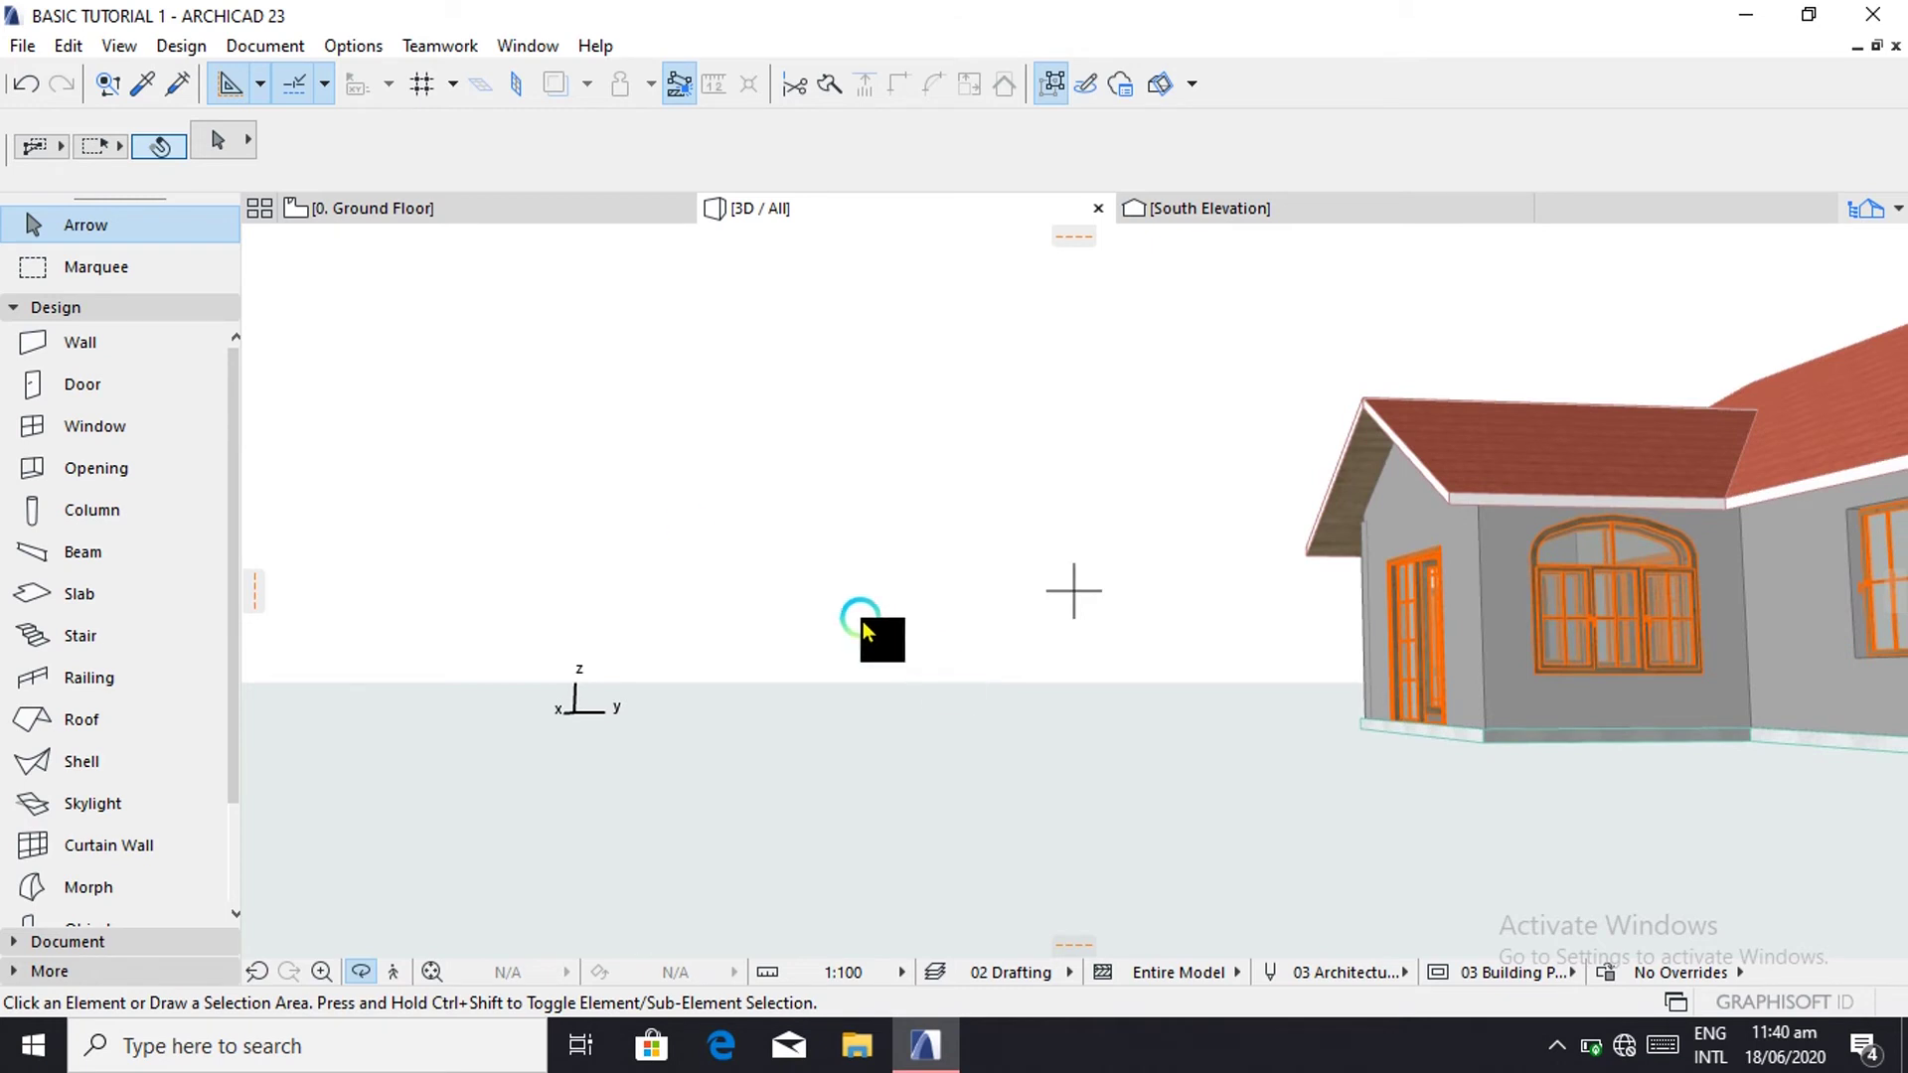
Step: Select the porch side wall containing the arched window in the 3D view
{"action": "left_click", "coordinate": [88, 206]}
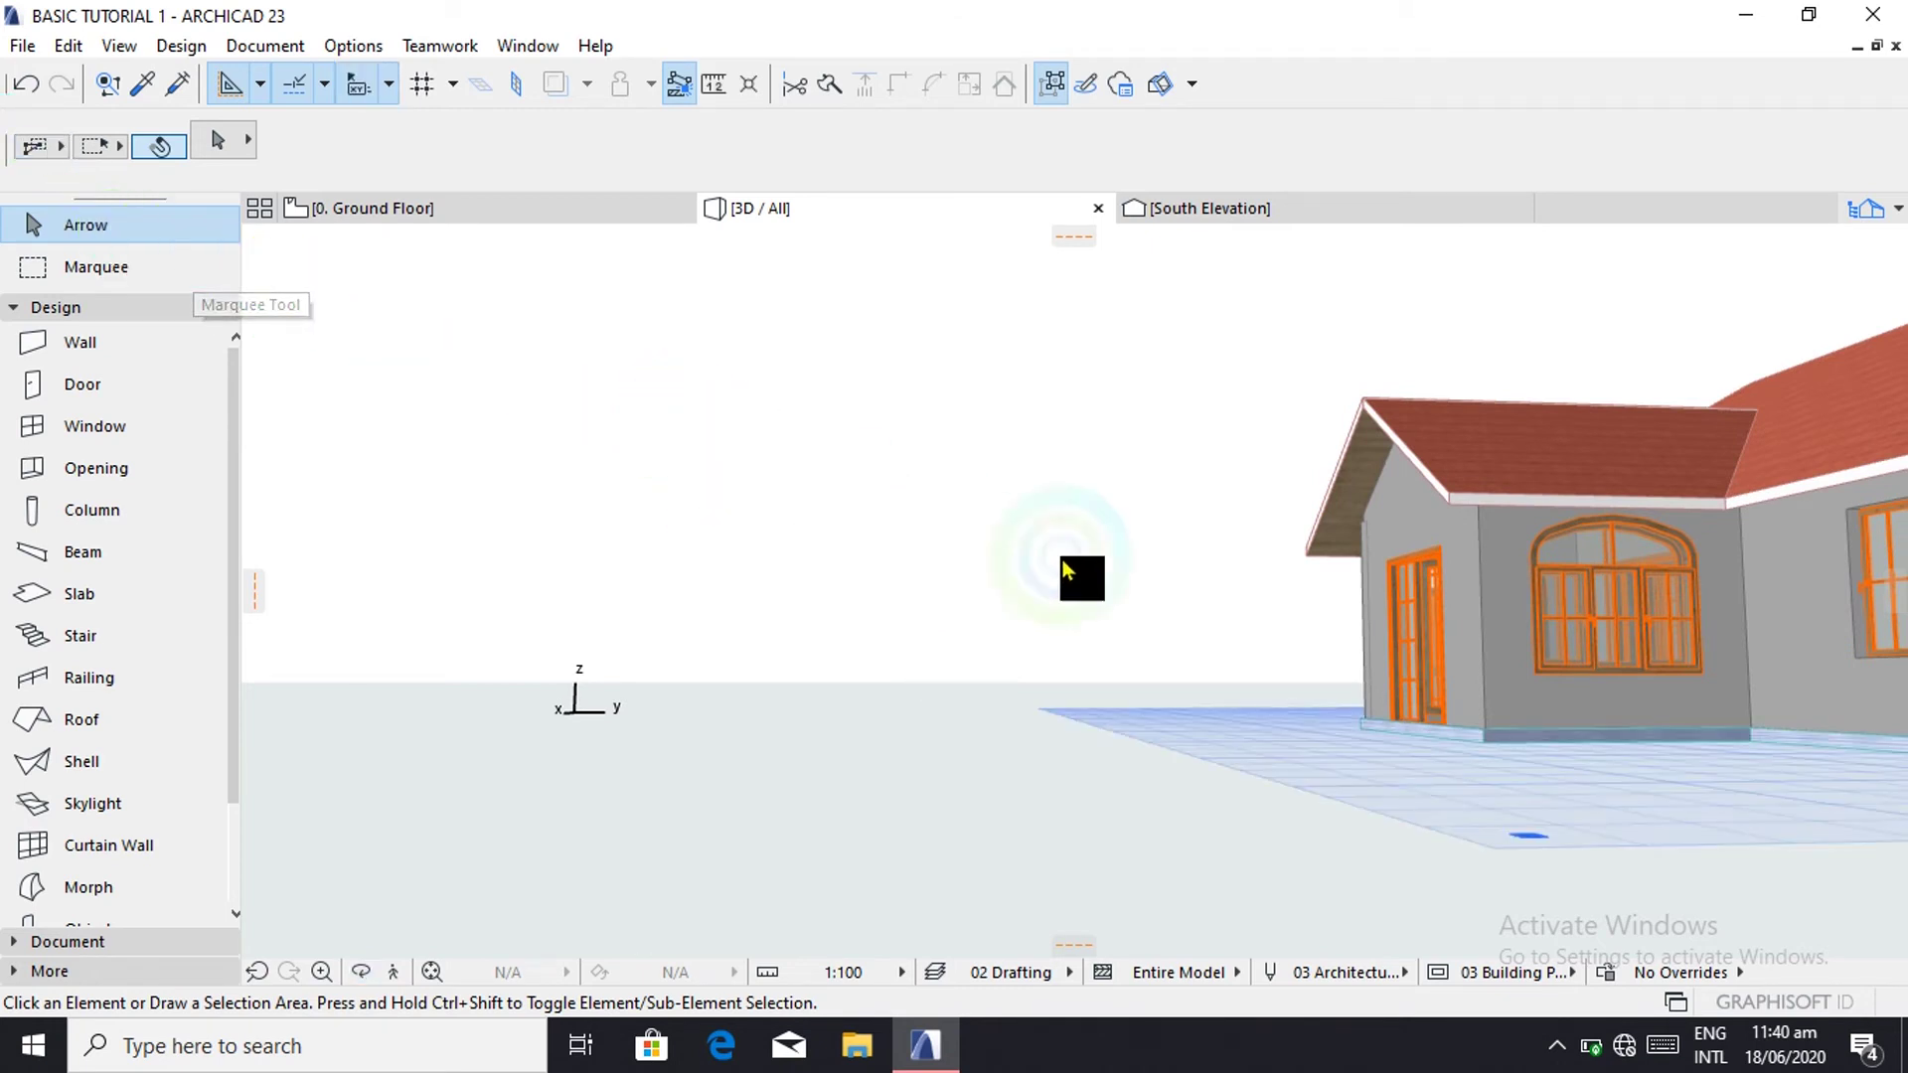
{"action": "left_click", "coordinate": [1510, 675]}
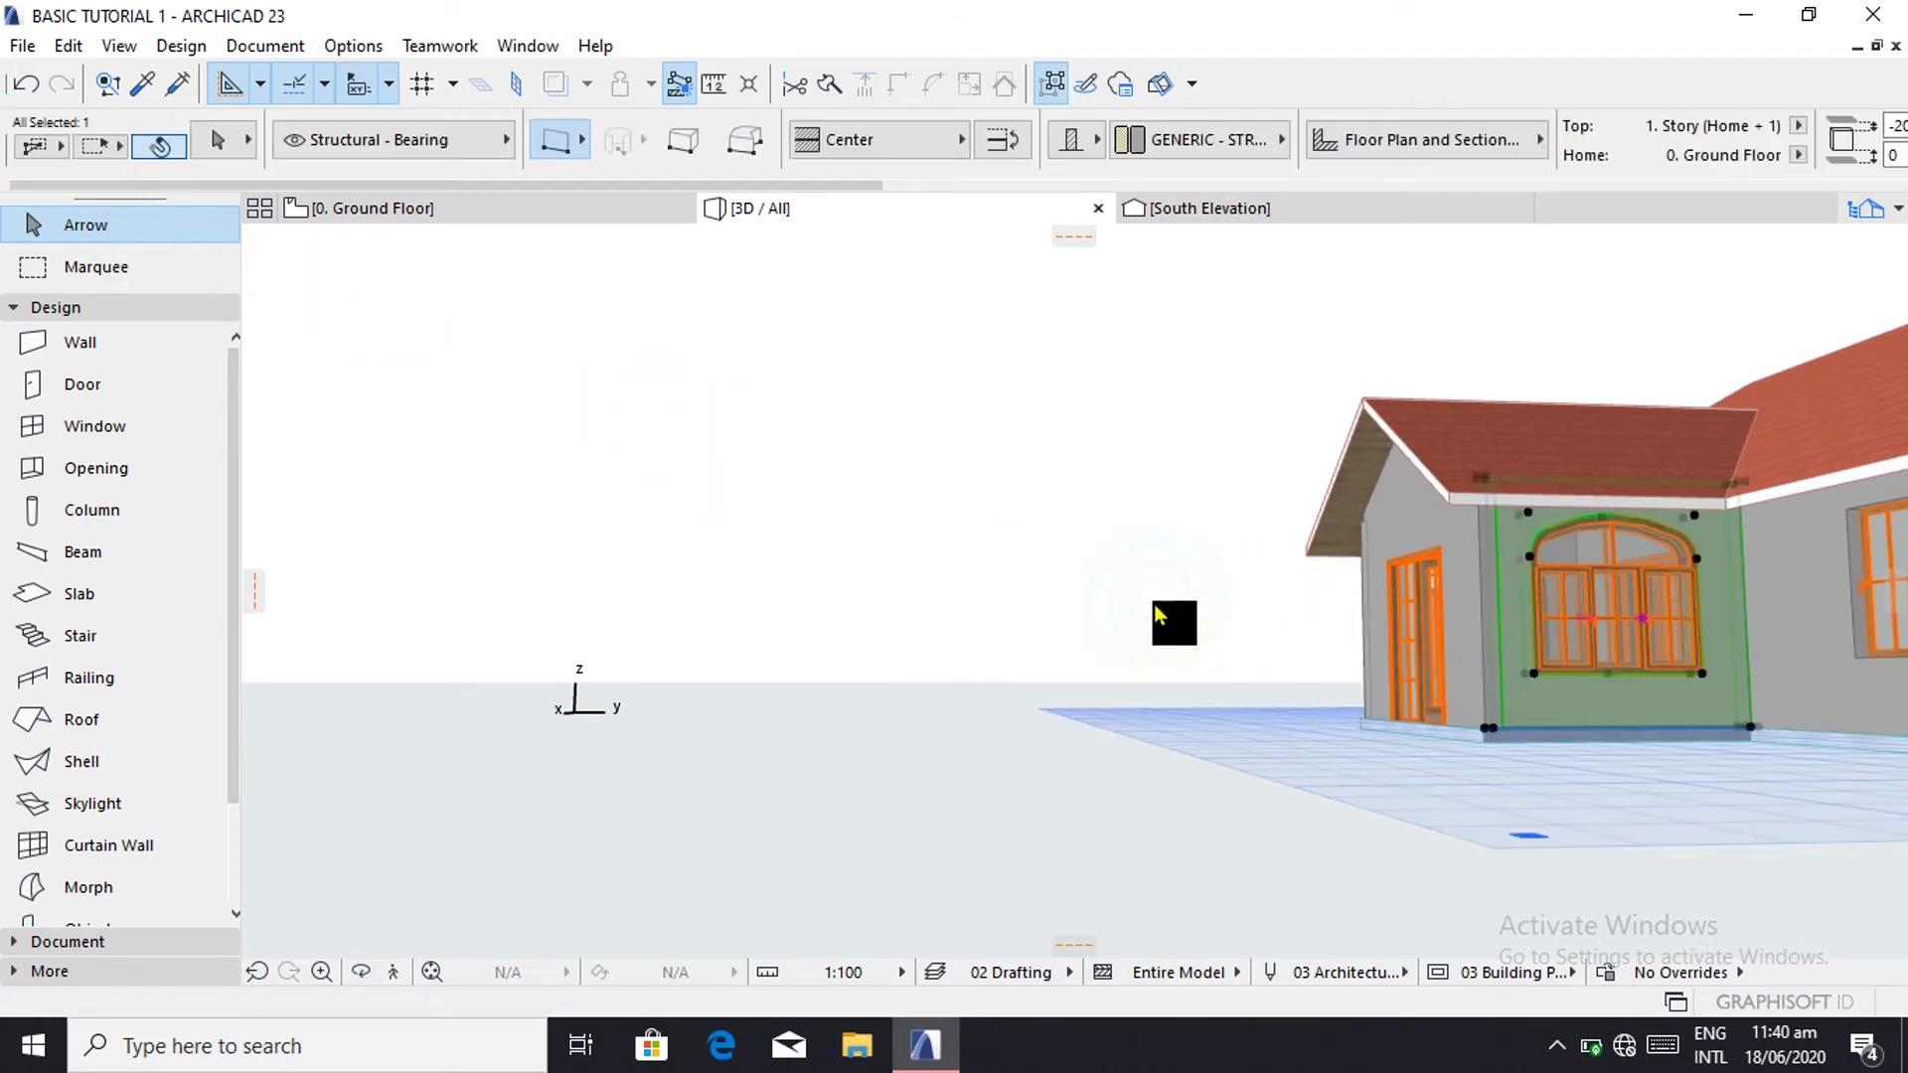
{"action": "left_click", "coordinate": [361, 972]}
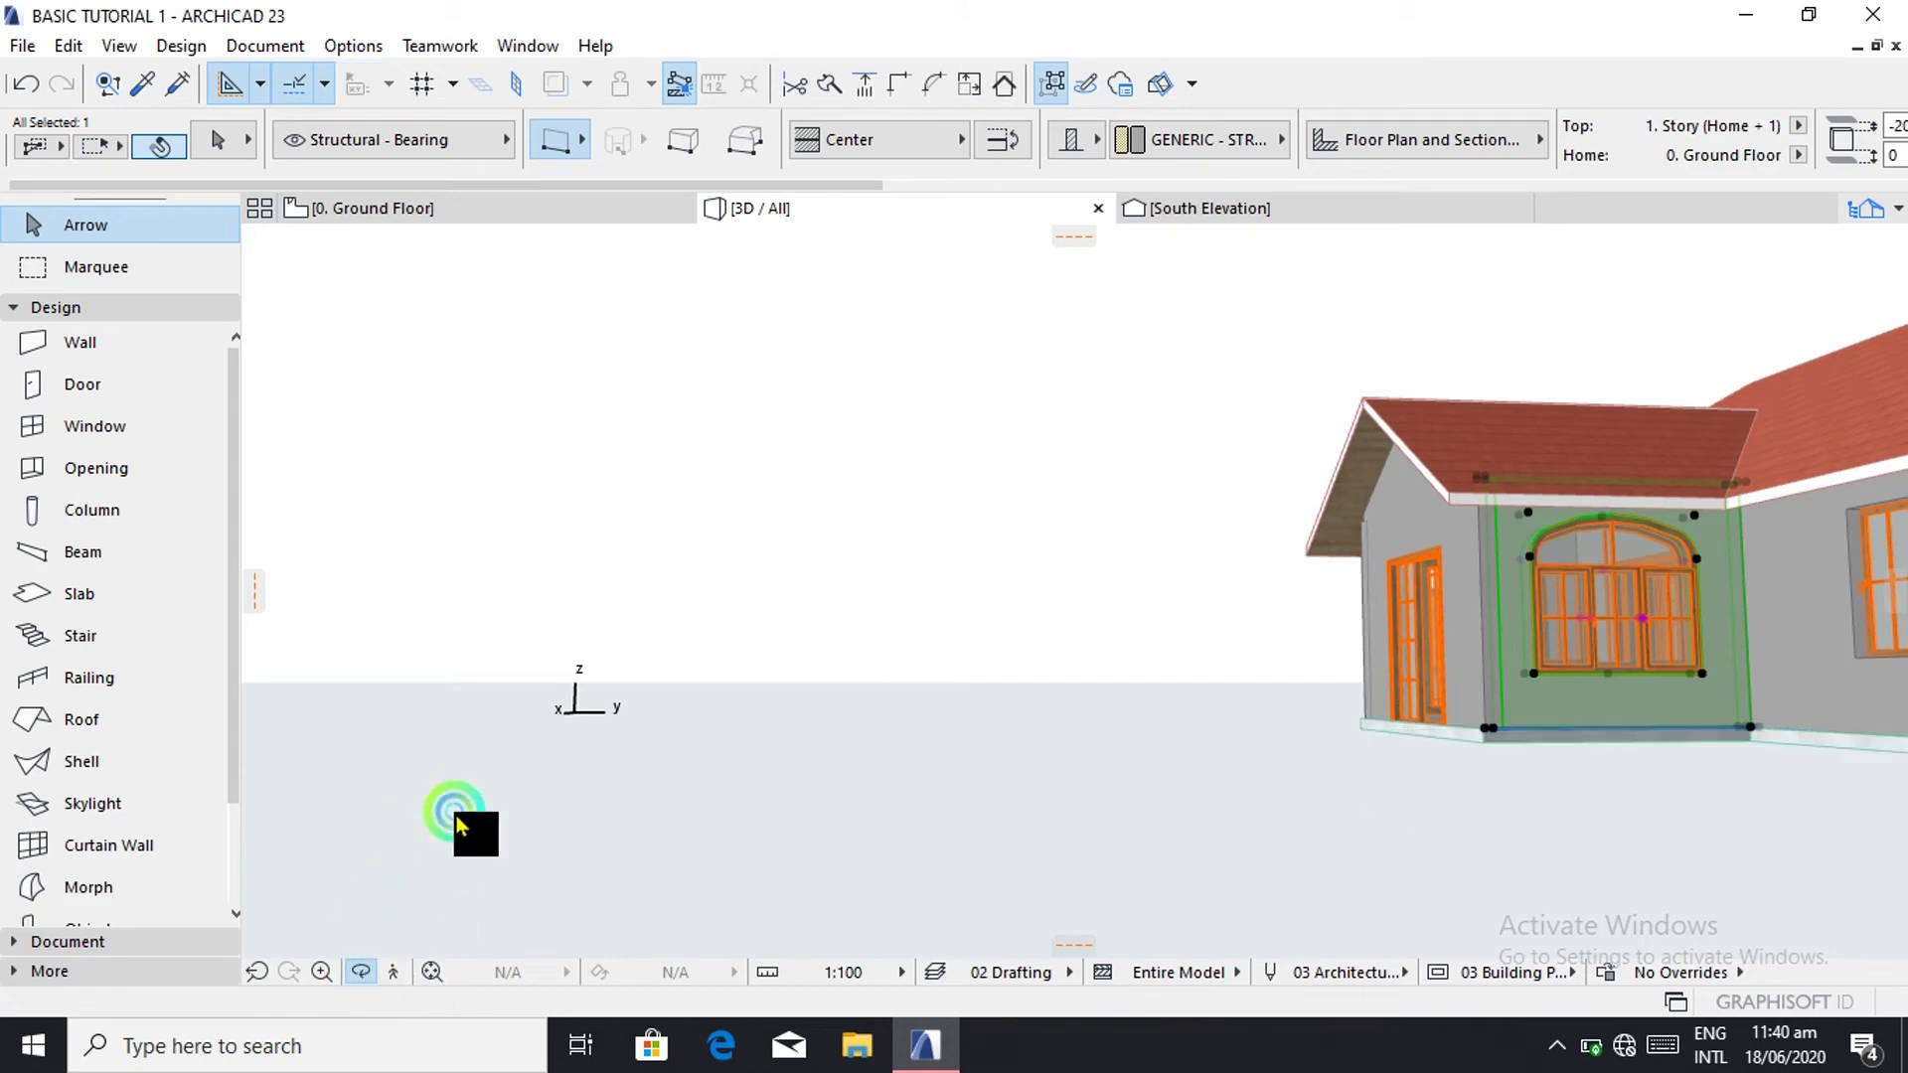
{"action": "left_click_drag", "start_coordinate": [459, 825], "coordinate": [610, 767]}
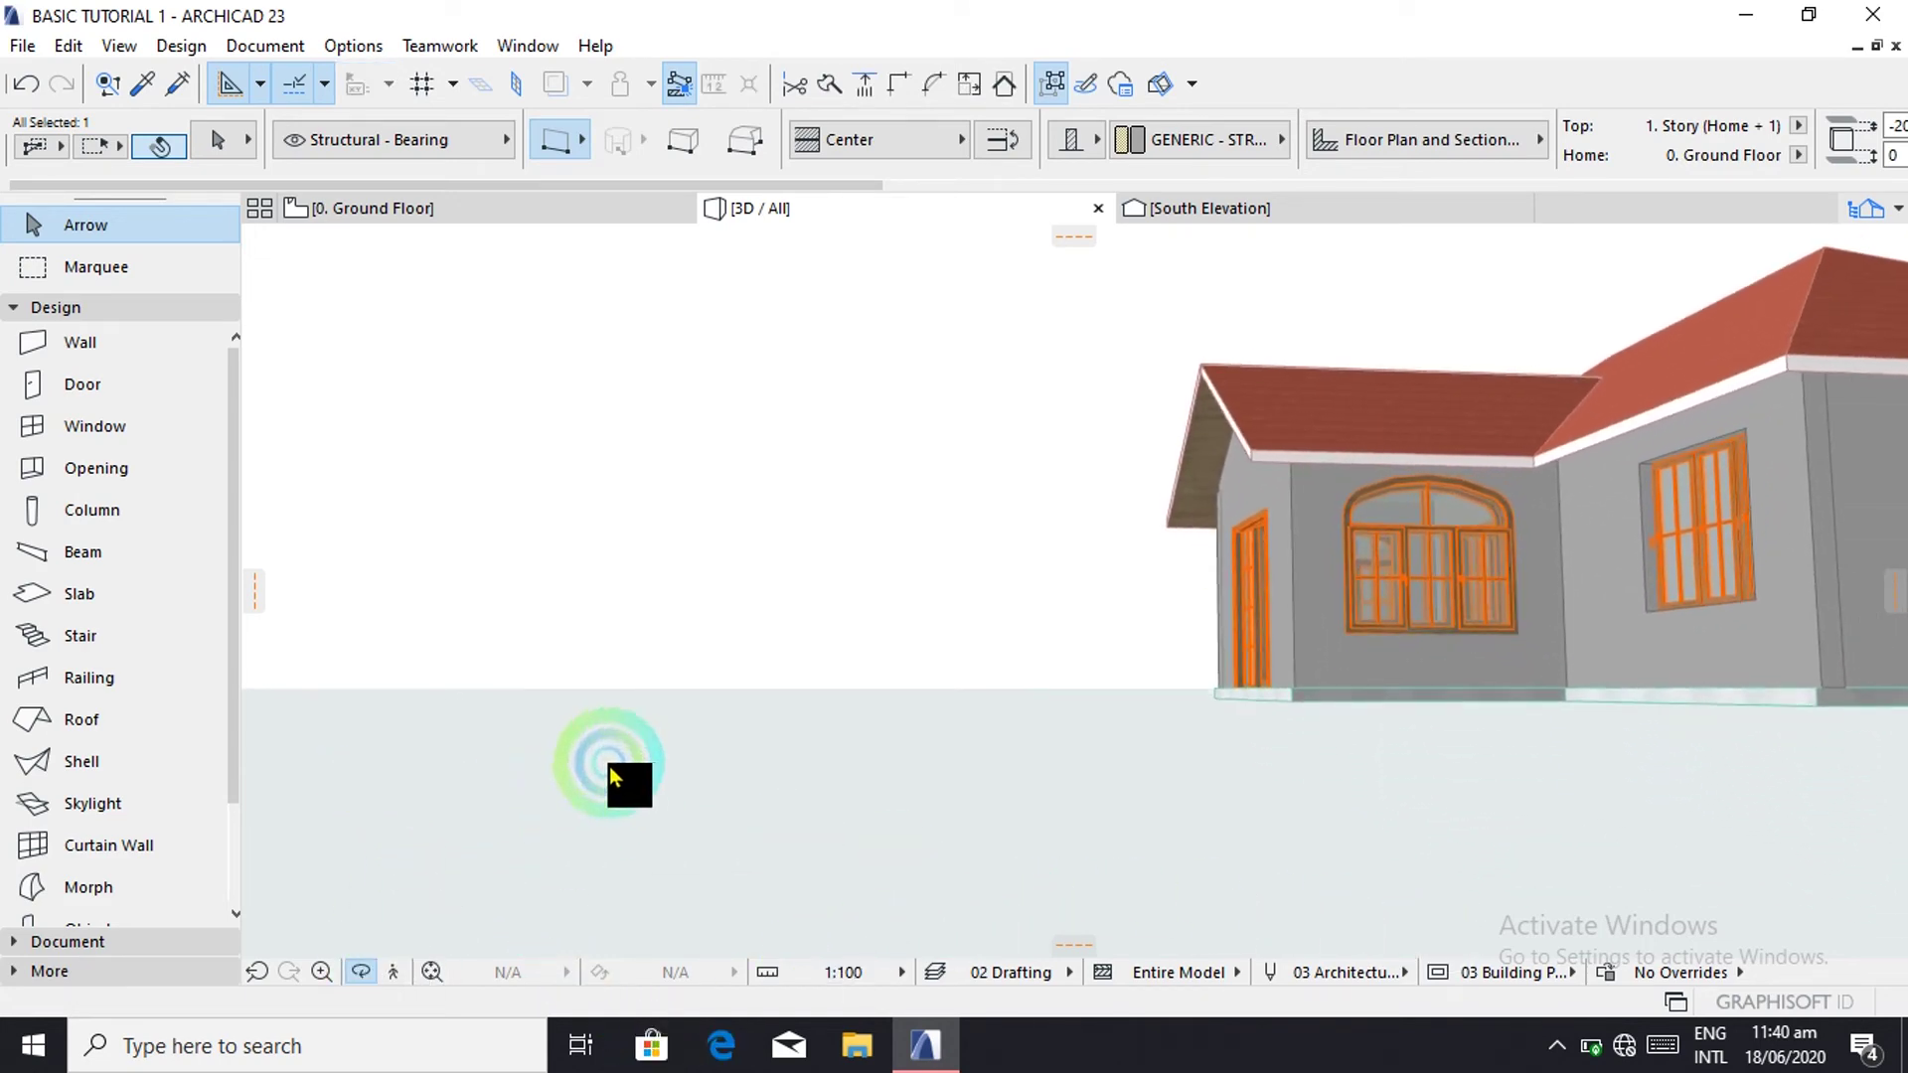
Step: On the ground floor plan, select both entry porch side walls and set their top offset to 500
{"action": "left_click_drag", "start_coordinate": [407, 384], "coordinate": [406, 384]}
{"action": "left_click", "coordinate": [429, 213]}
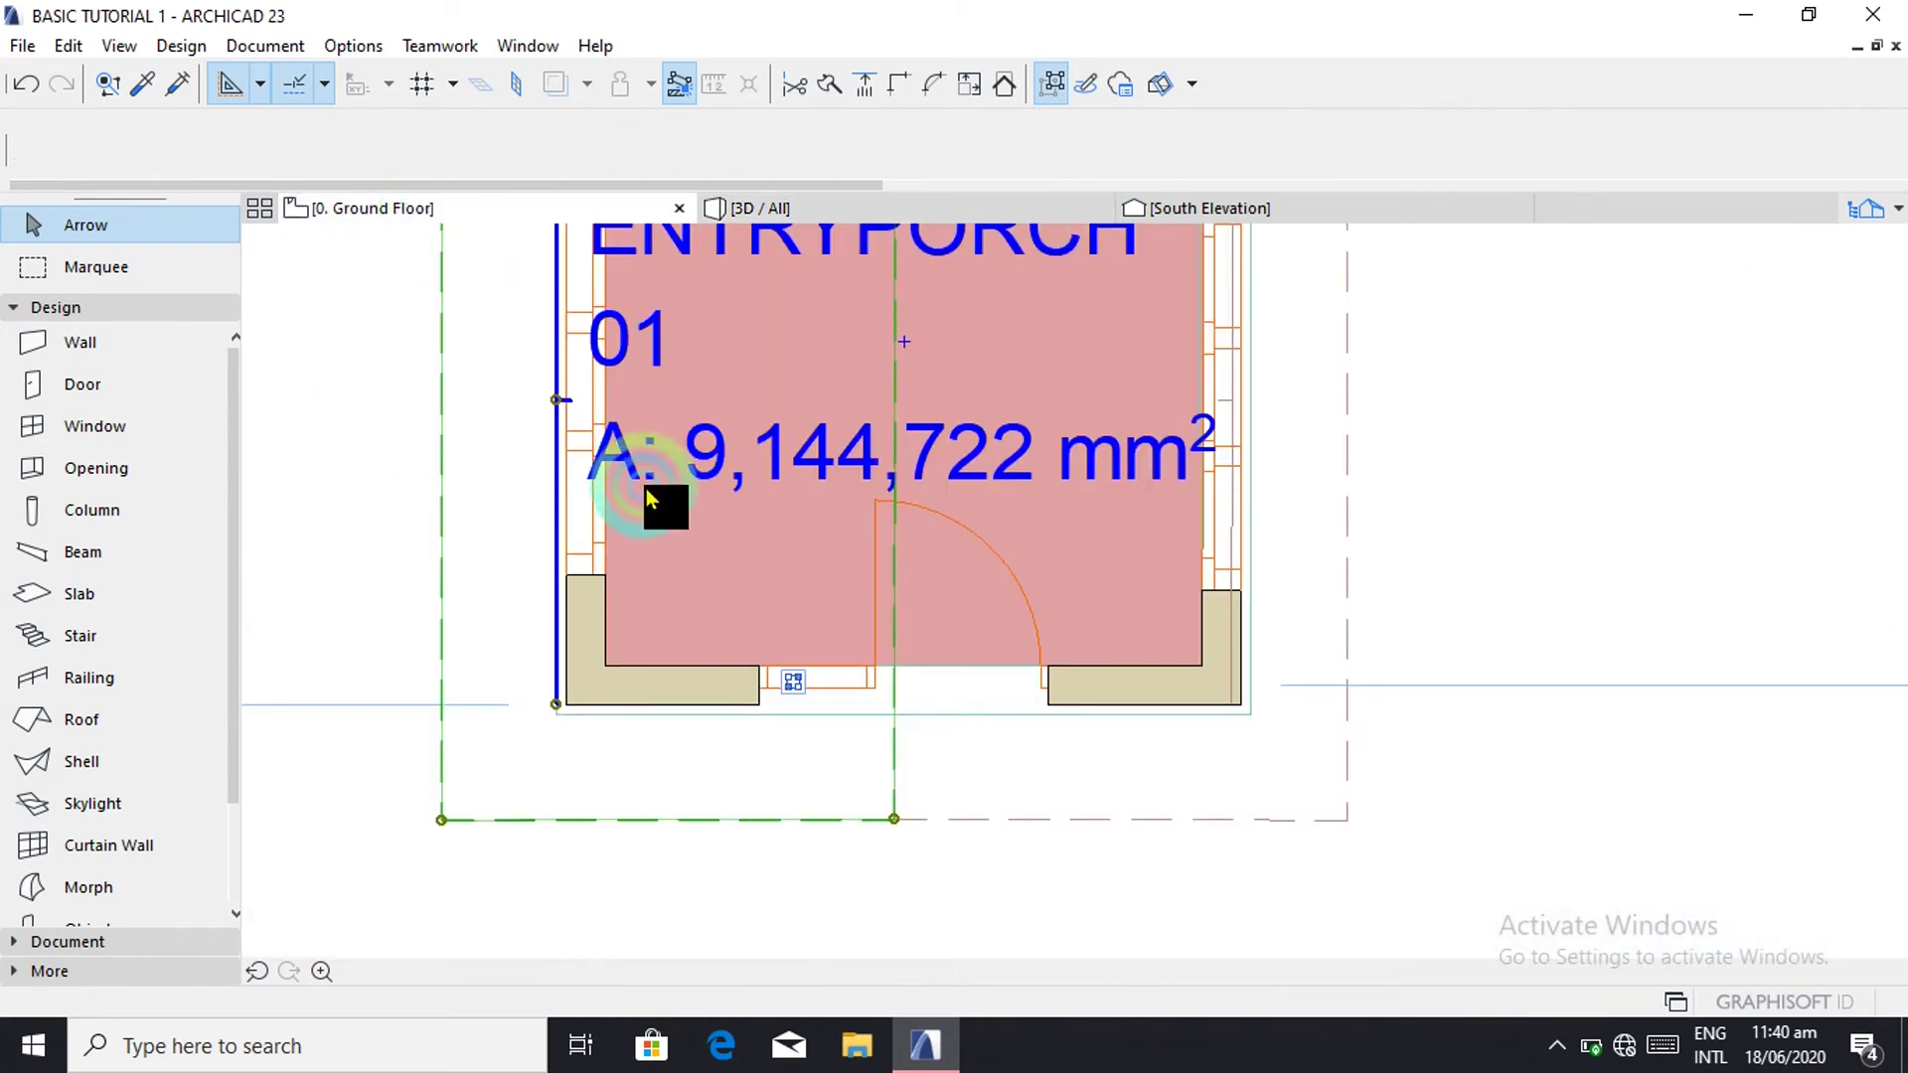
{"action": "left_click", "coordinate": [444, 557]}
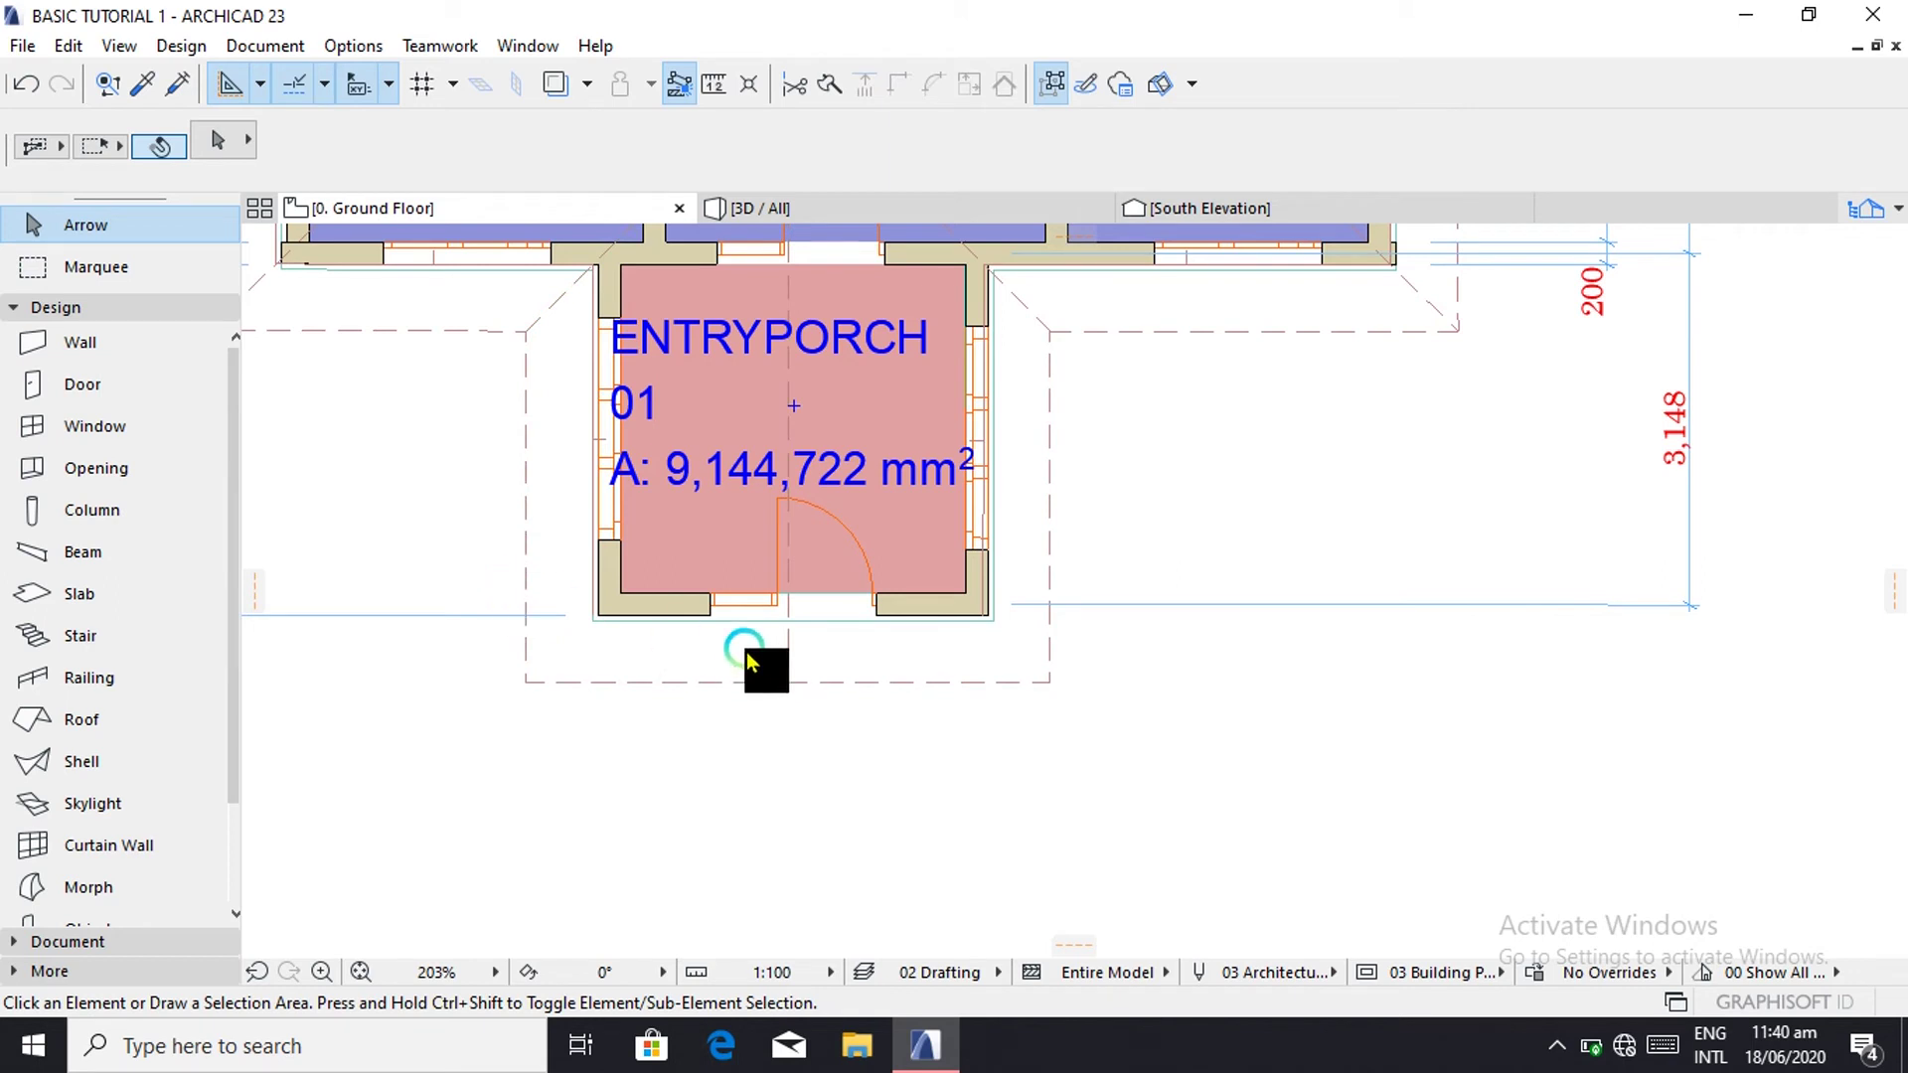
{"action": "left_click", "coordinate": [615, 586]}
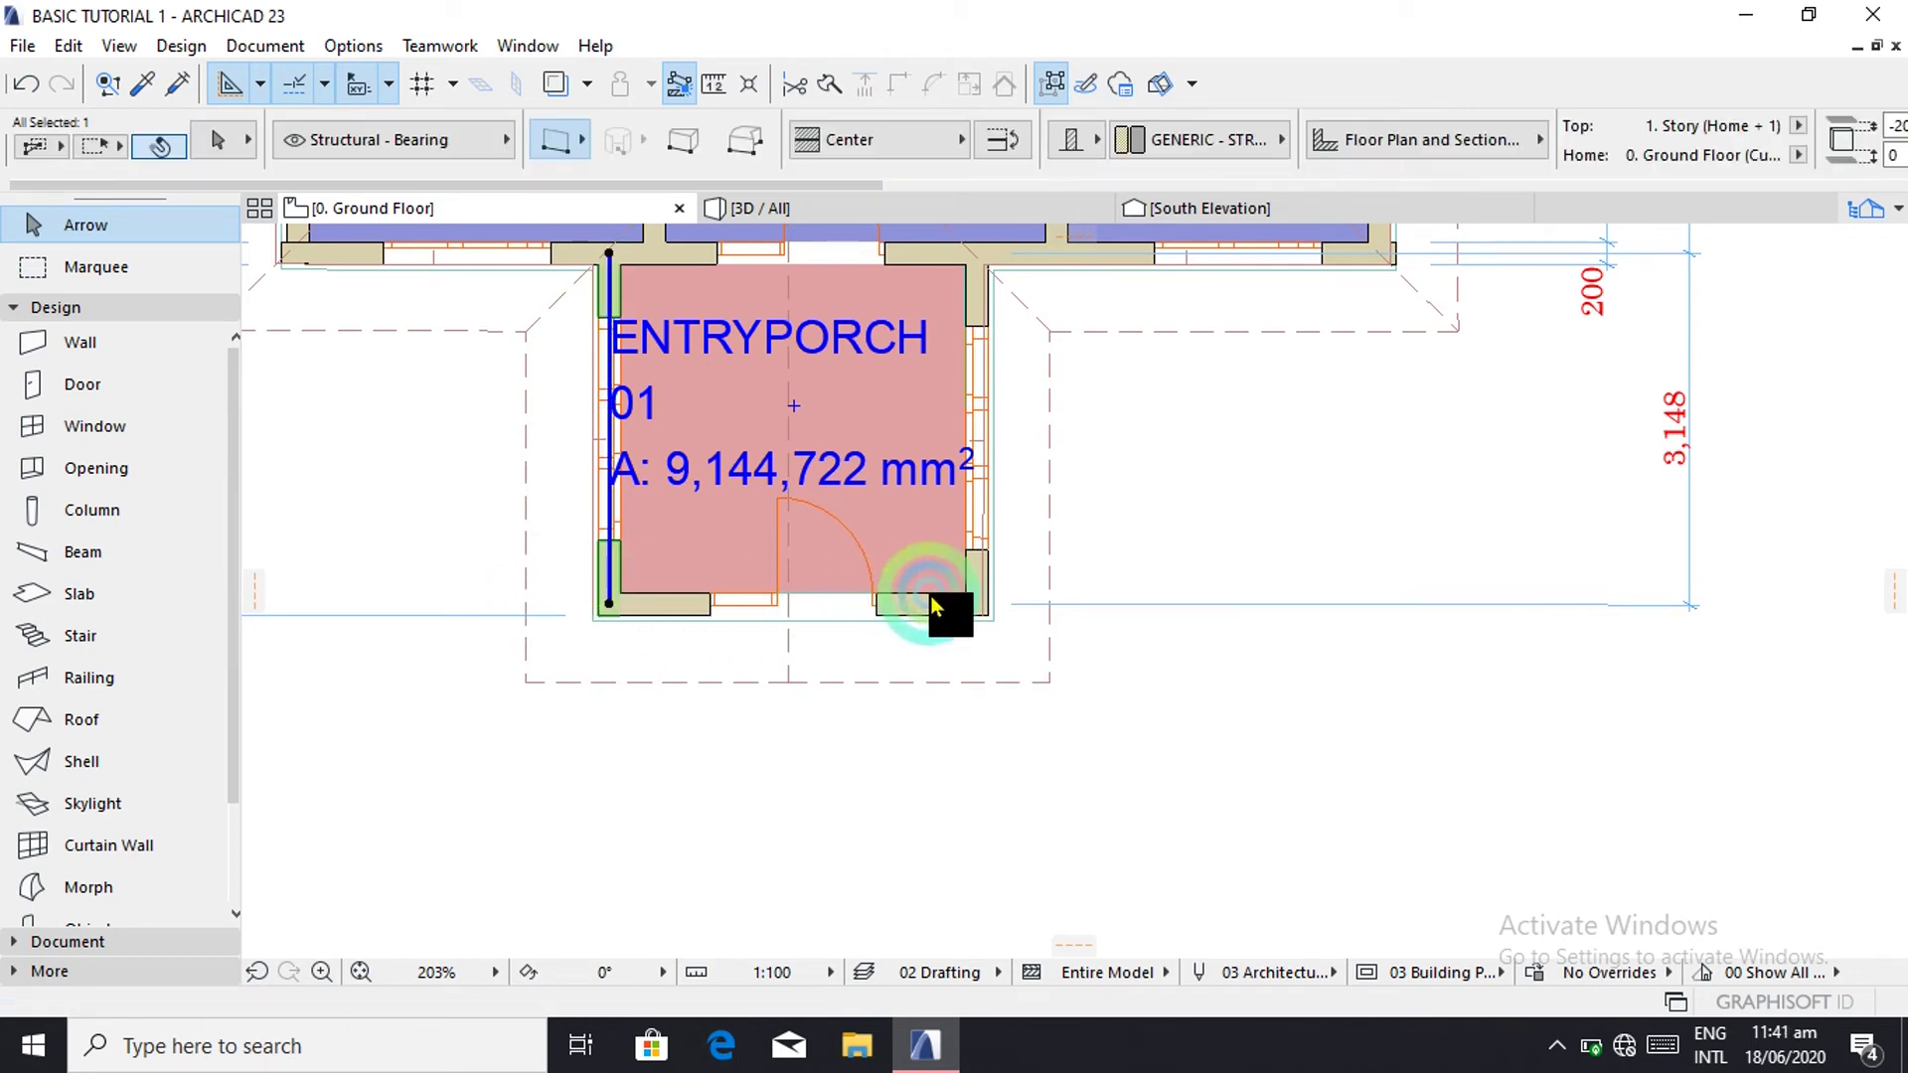
{"action": "left_click", "coordinate": [984, 581]}
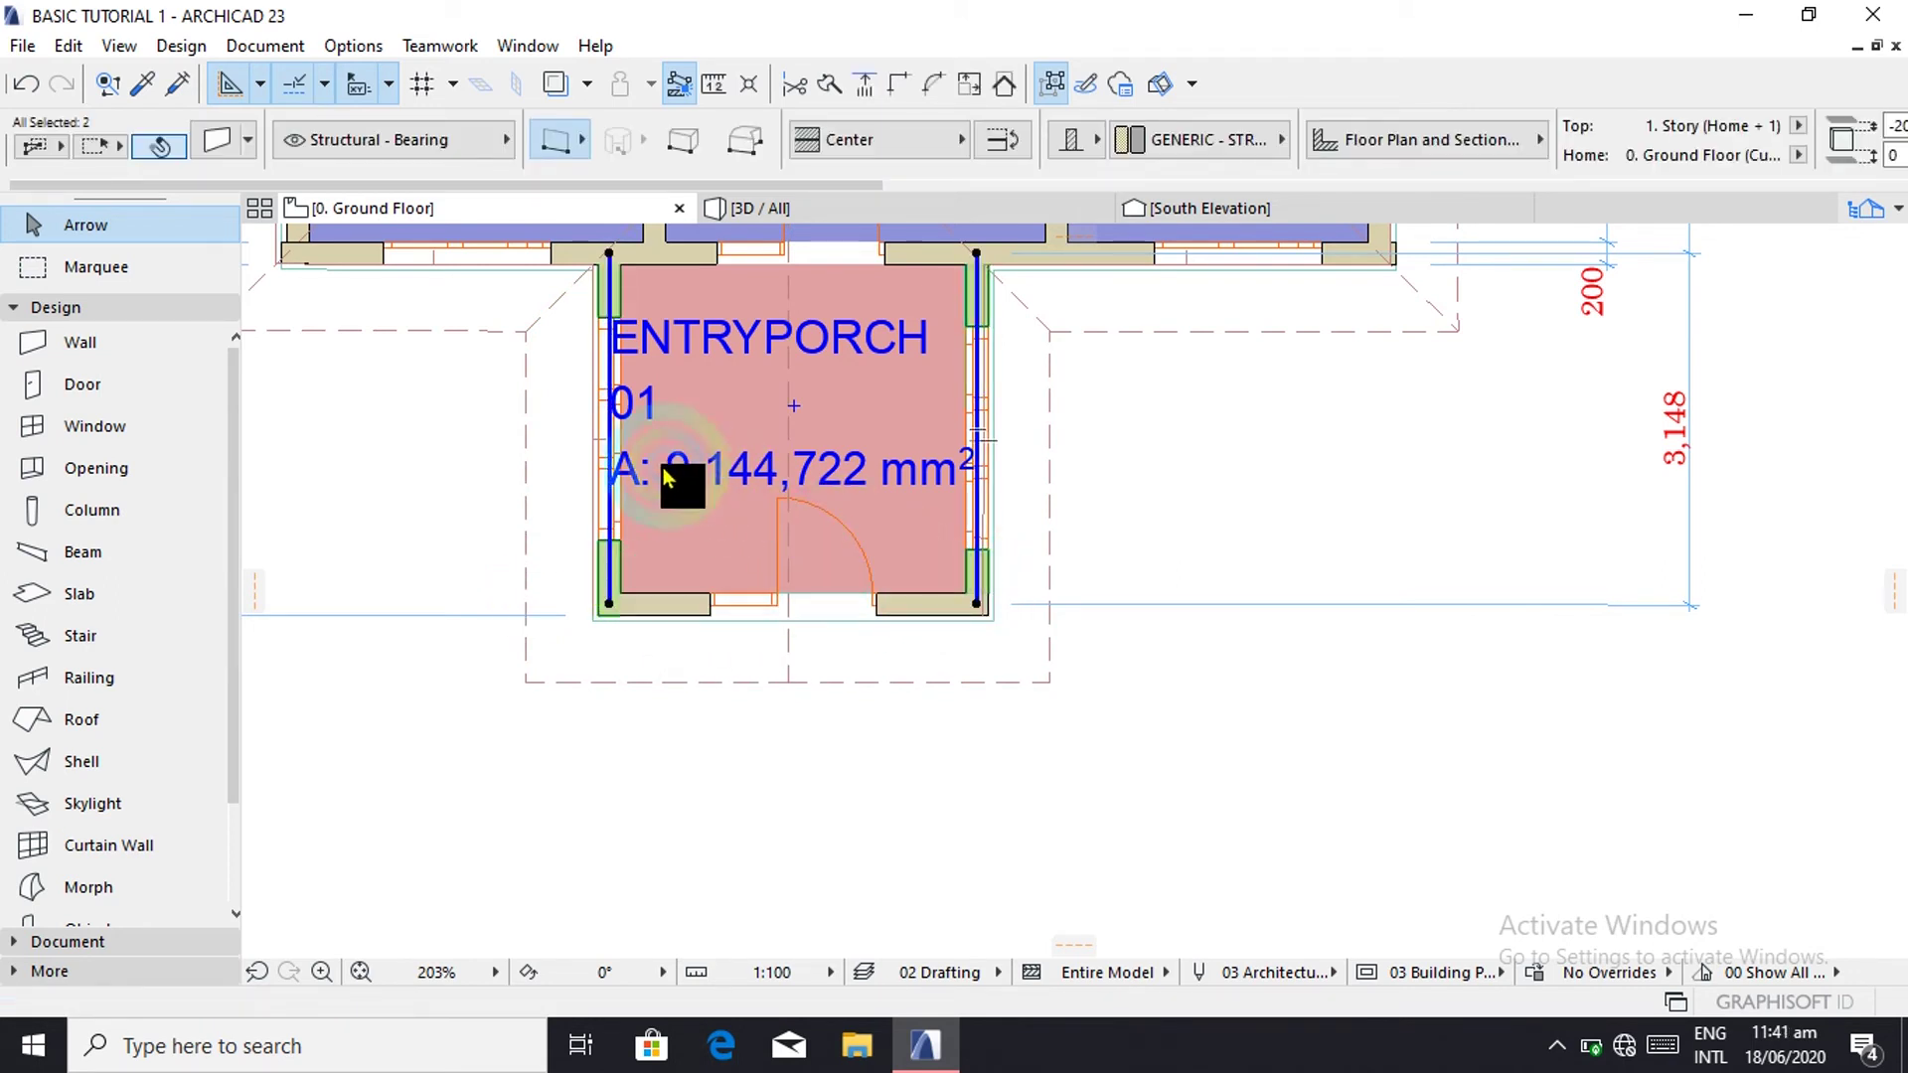
{"action": "left_click", "coordinate": [210, 132]}
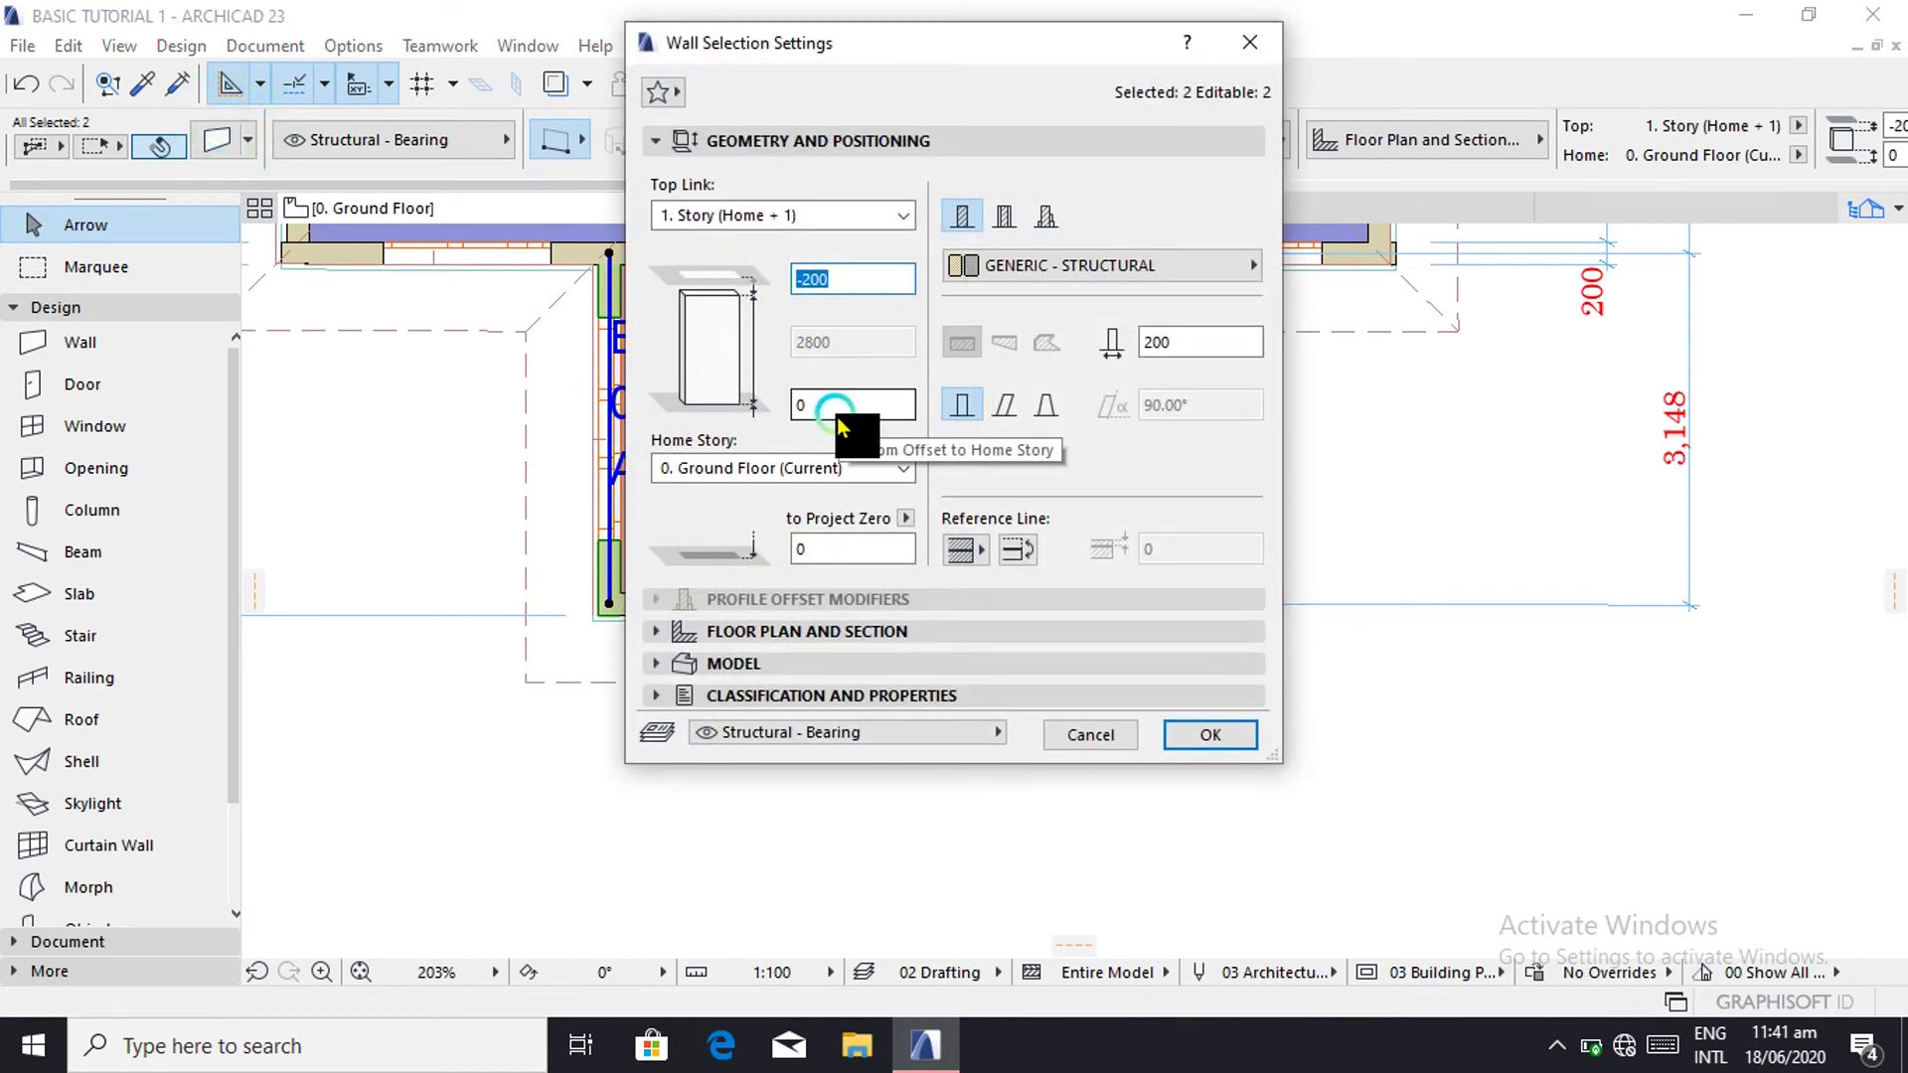
{"action": "left_click", "coordinate": [839, 285]}
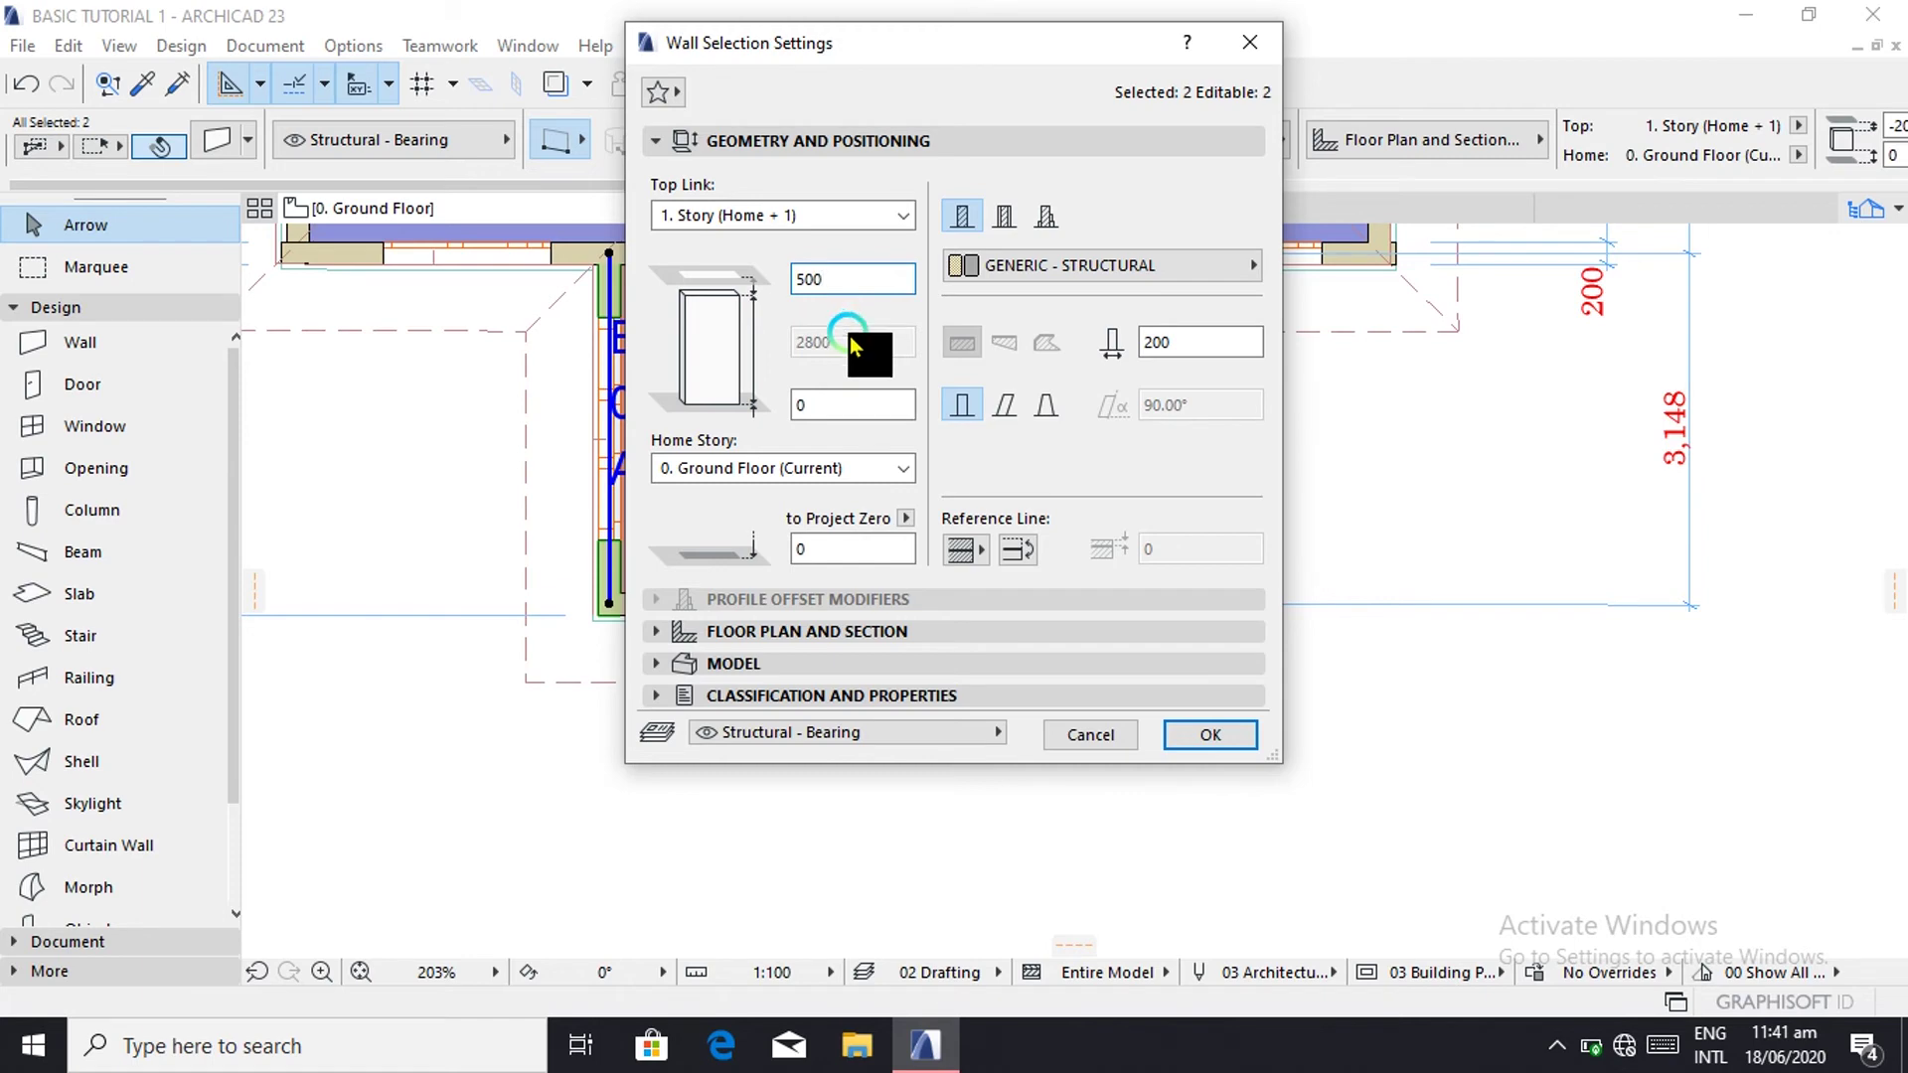
{"action": "left_click", "coordinate": [1209, 736]}
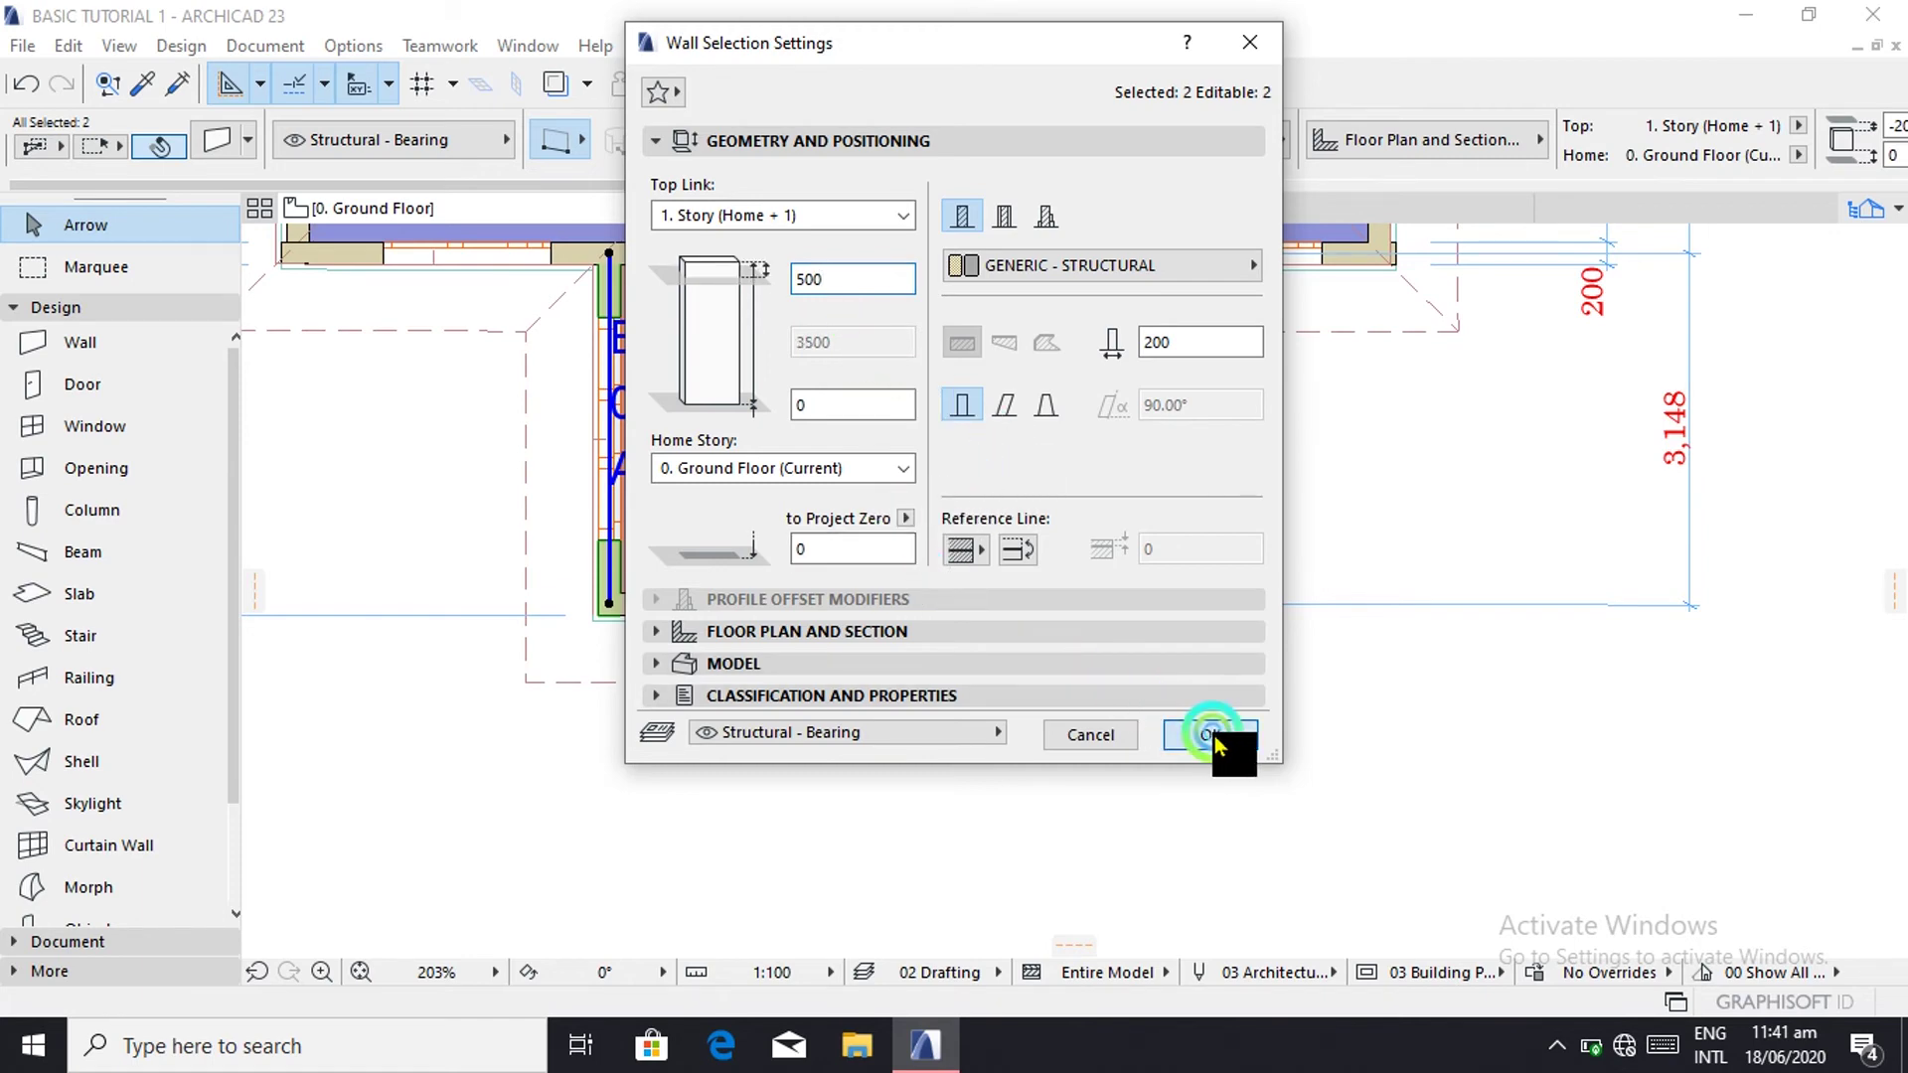
Step: Add both porch gable roof planes to the side wall selection on the floor plan
{"action": "left_click", "coordinate": [781, 488]}
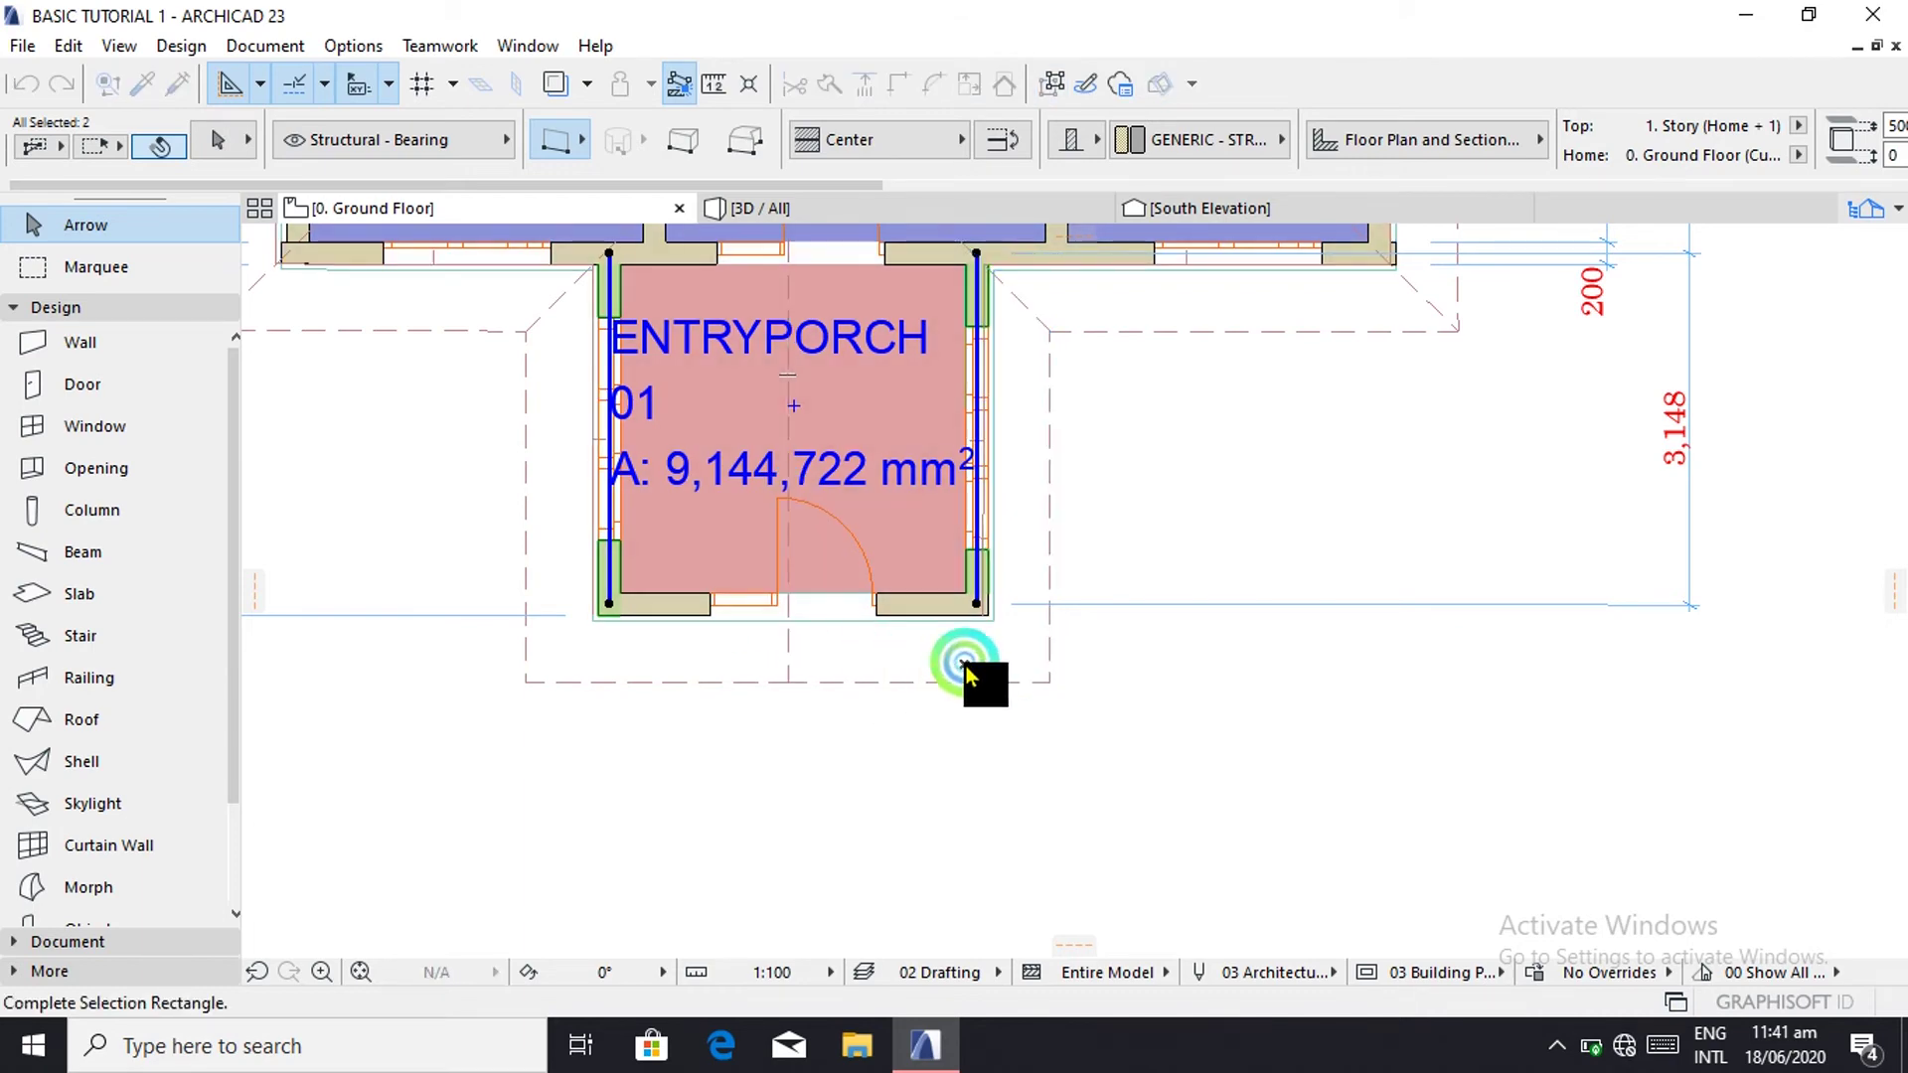
{"action": "left_click", "coordinate": [935, 683], "text": "shift"}
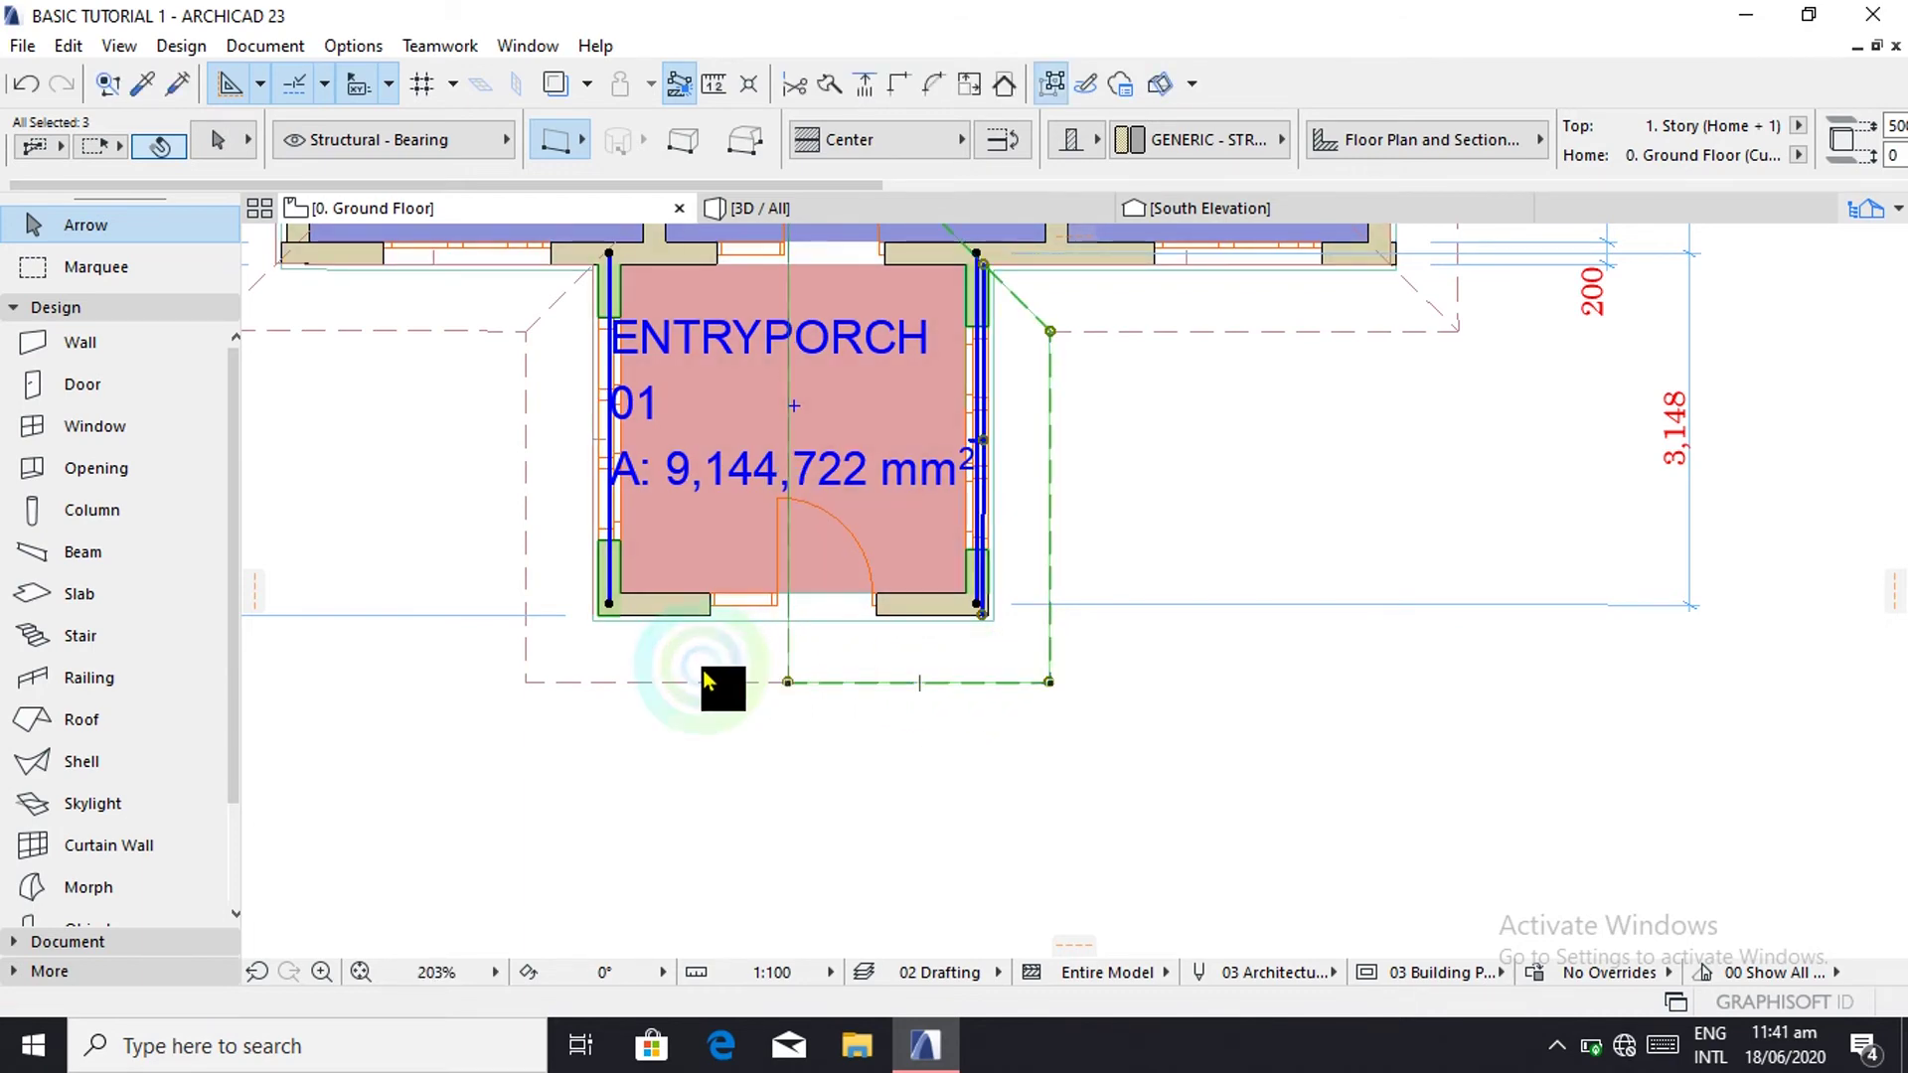
{"action": "left_click", "coordinate": [665, 685], "text": "shift"}
{"action": "left_click", "coordinate": [534, 584]}
{"action": "left_click", "coordinate": [475, 351]}
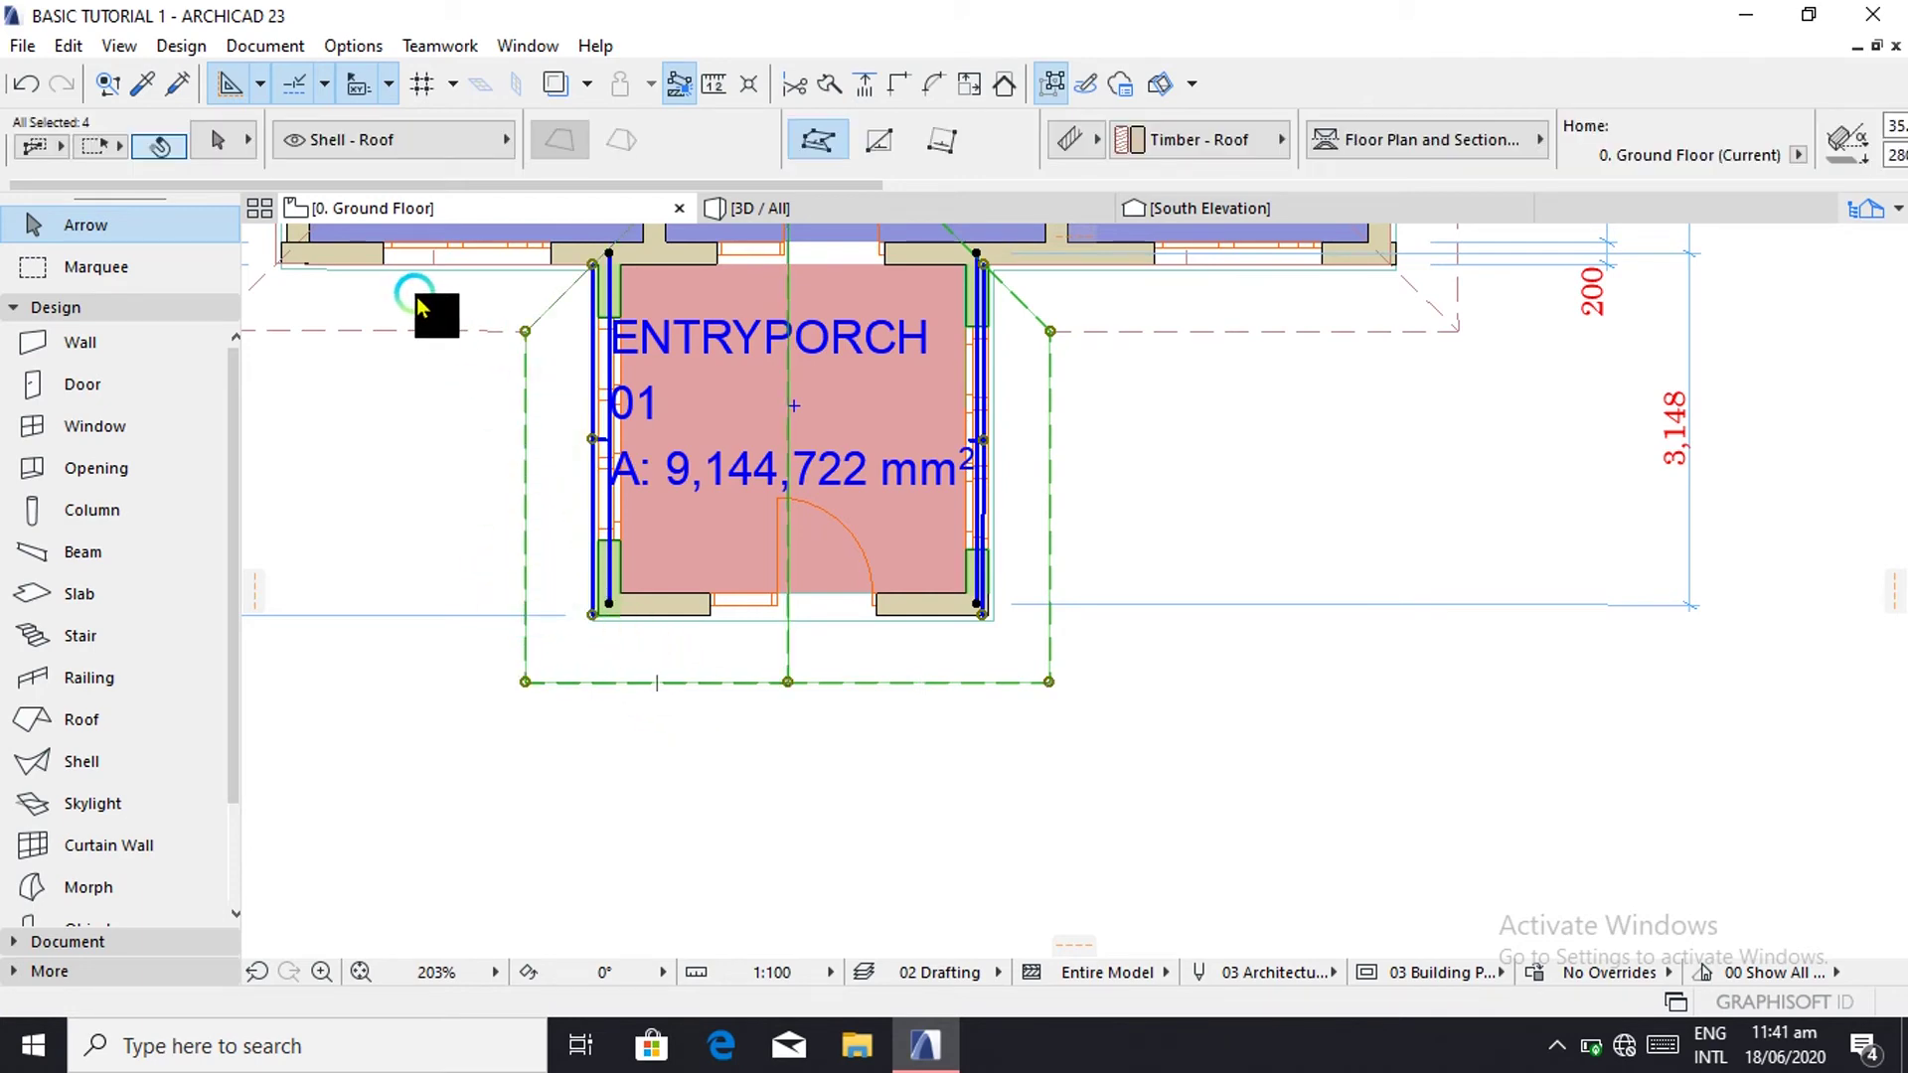
Step: In the 3D view, add the opposite porch side wall and its gable roof plane to the selection, and trim using the roofs from the current selection
{"action": "left_click", "coordinate": [771, 206]}
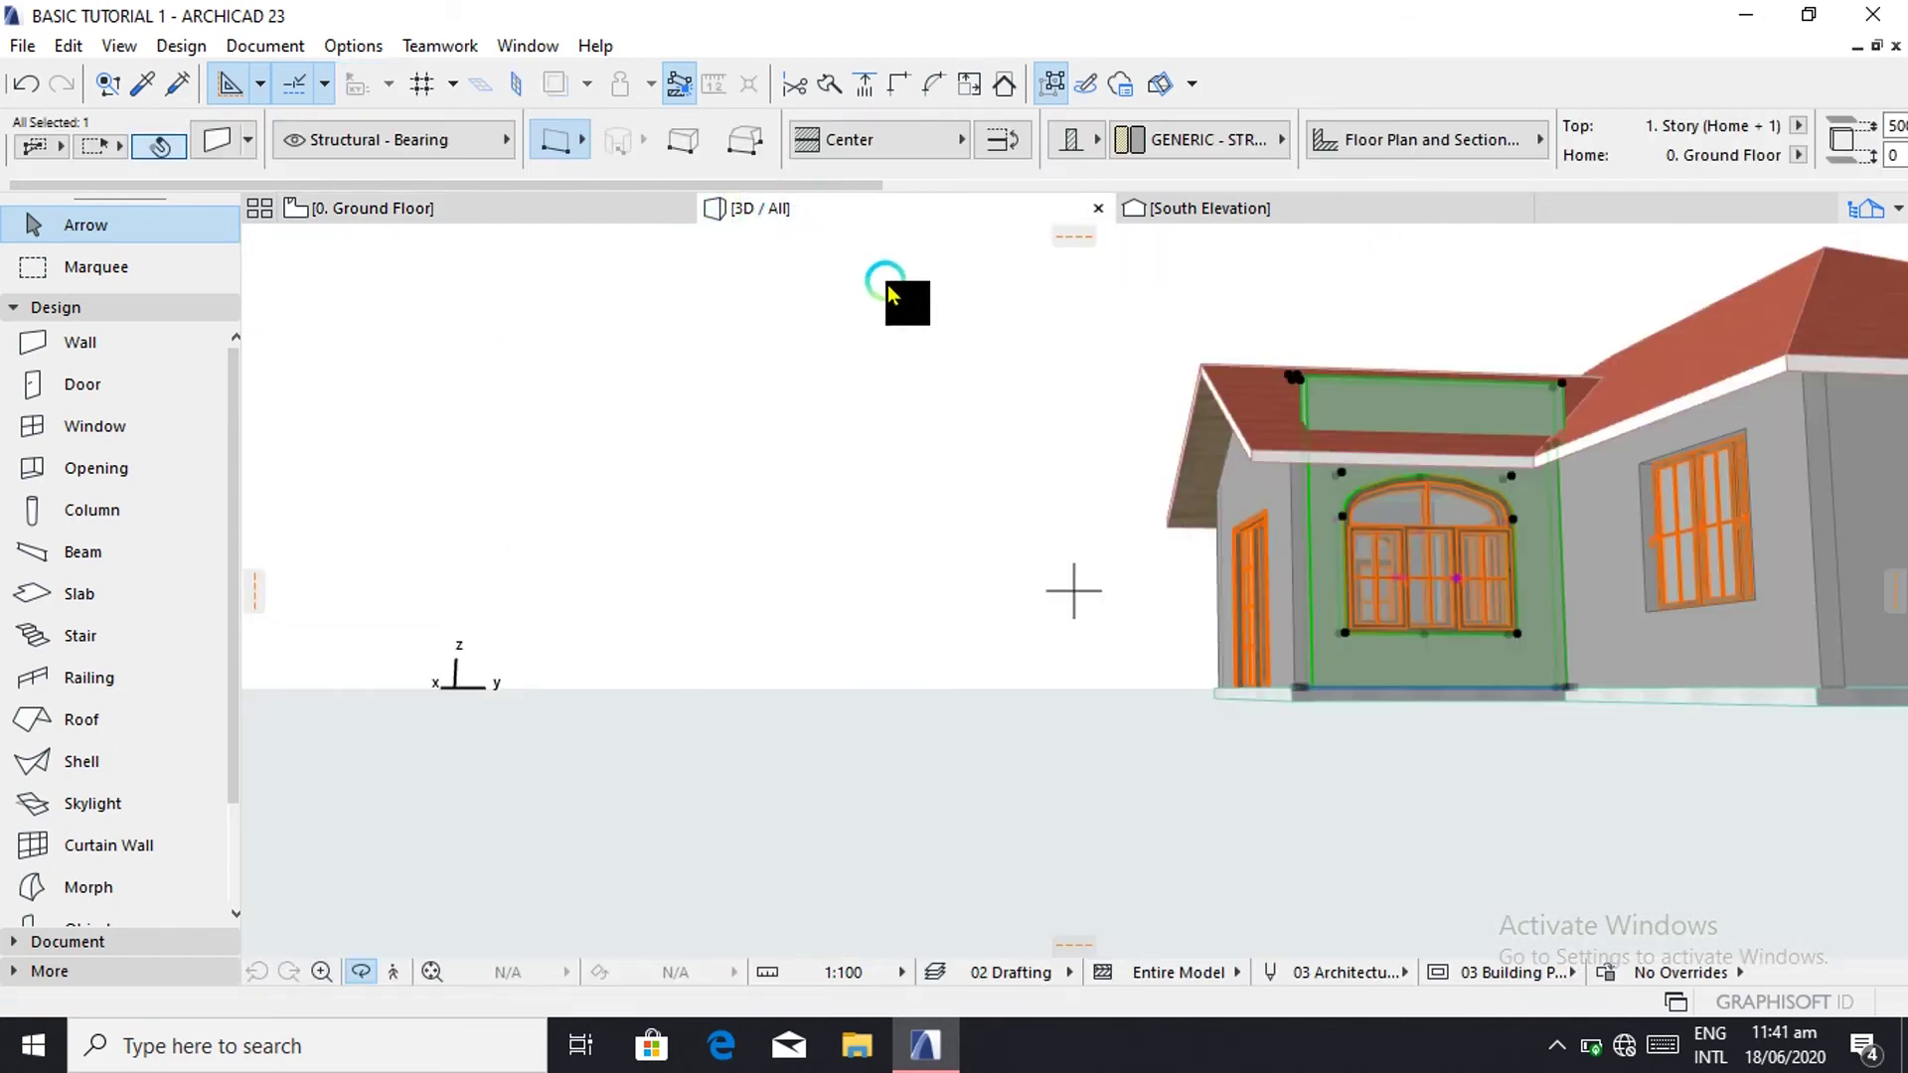
{"action": "left_click", "coordinate": [1002, 83]}
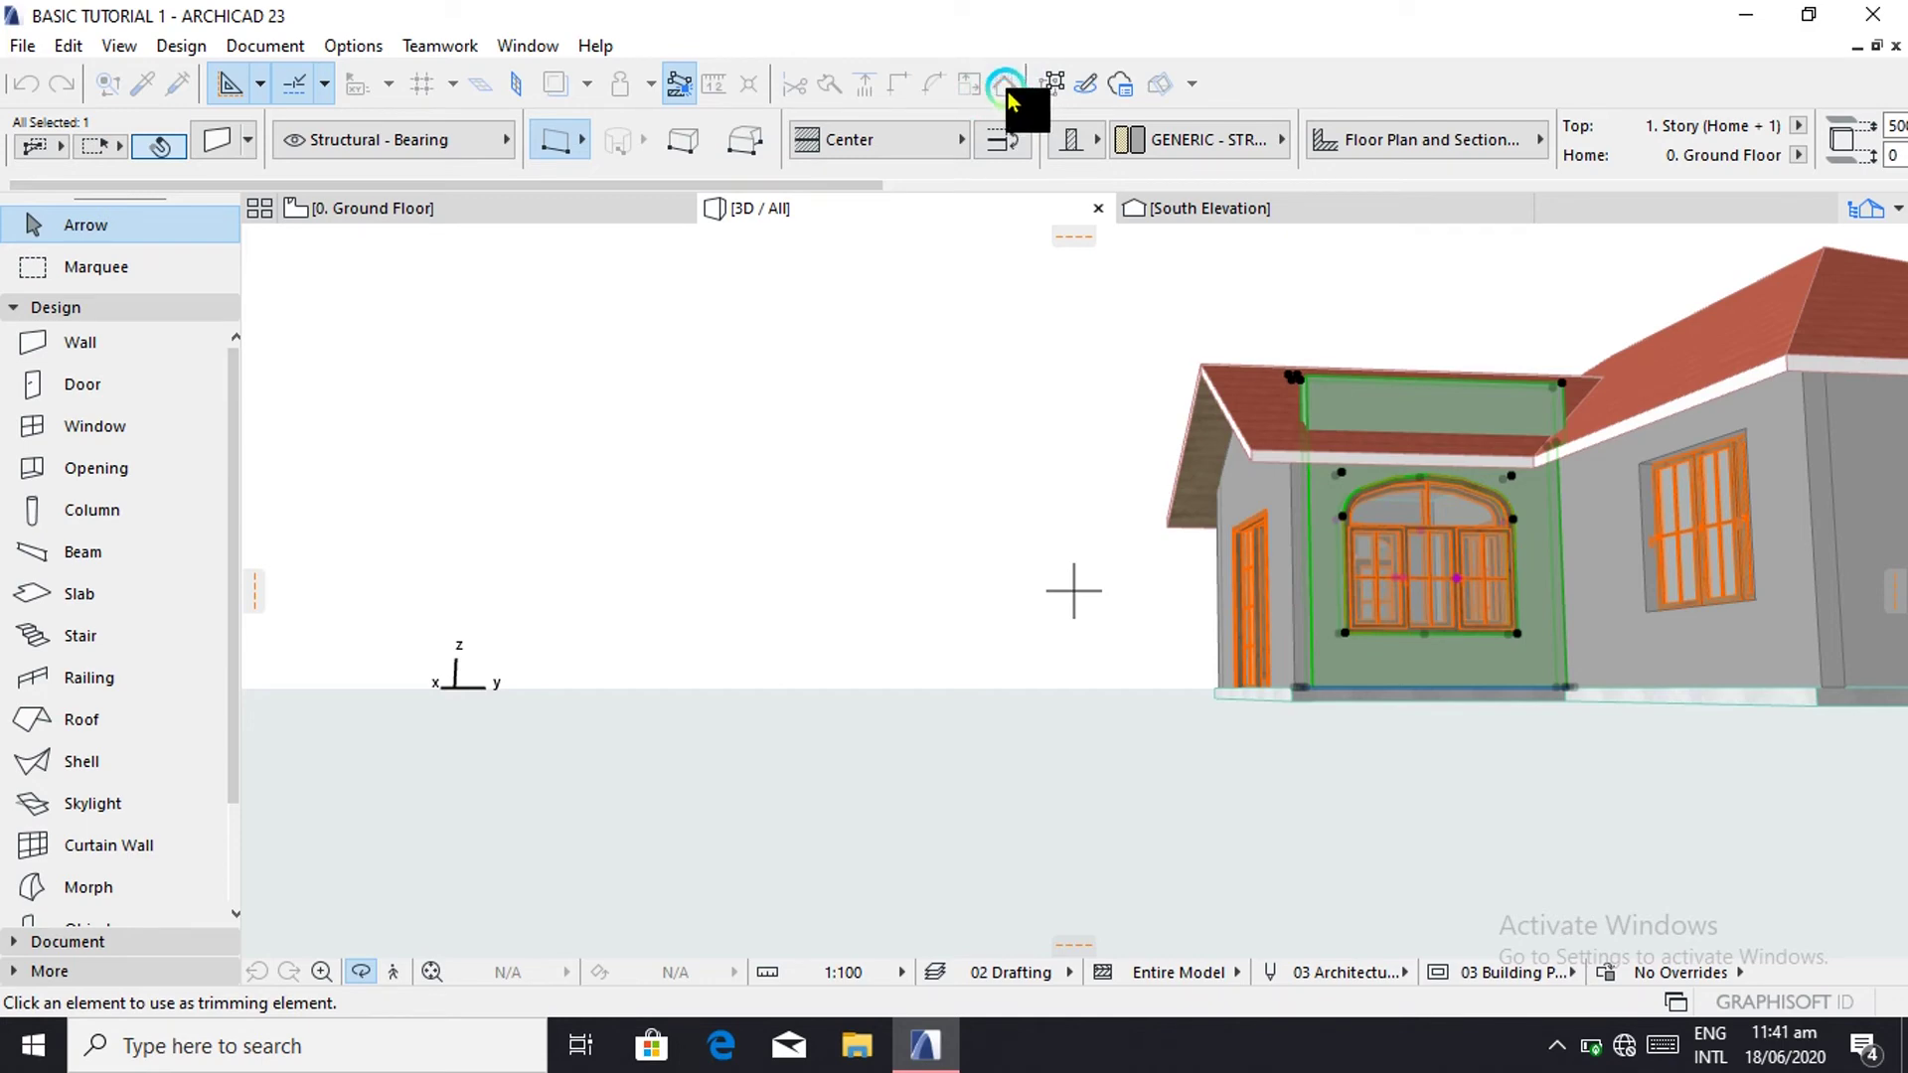
{"action": "middle_click_drag", "start_coordinate": [1033, 437], "coordinate": [1218, 473], "text": "shift"}
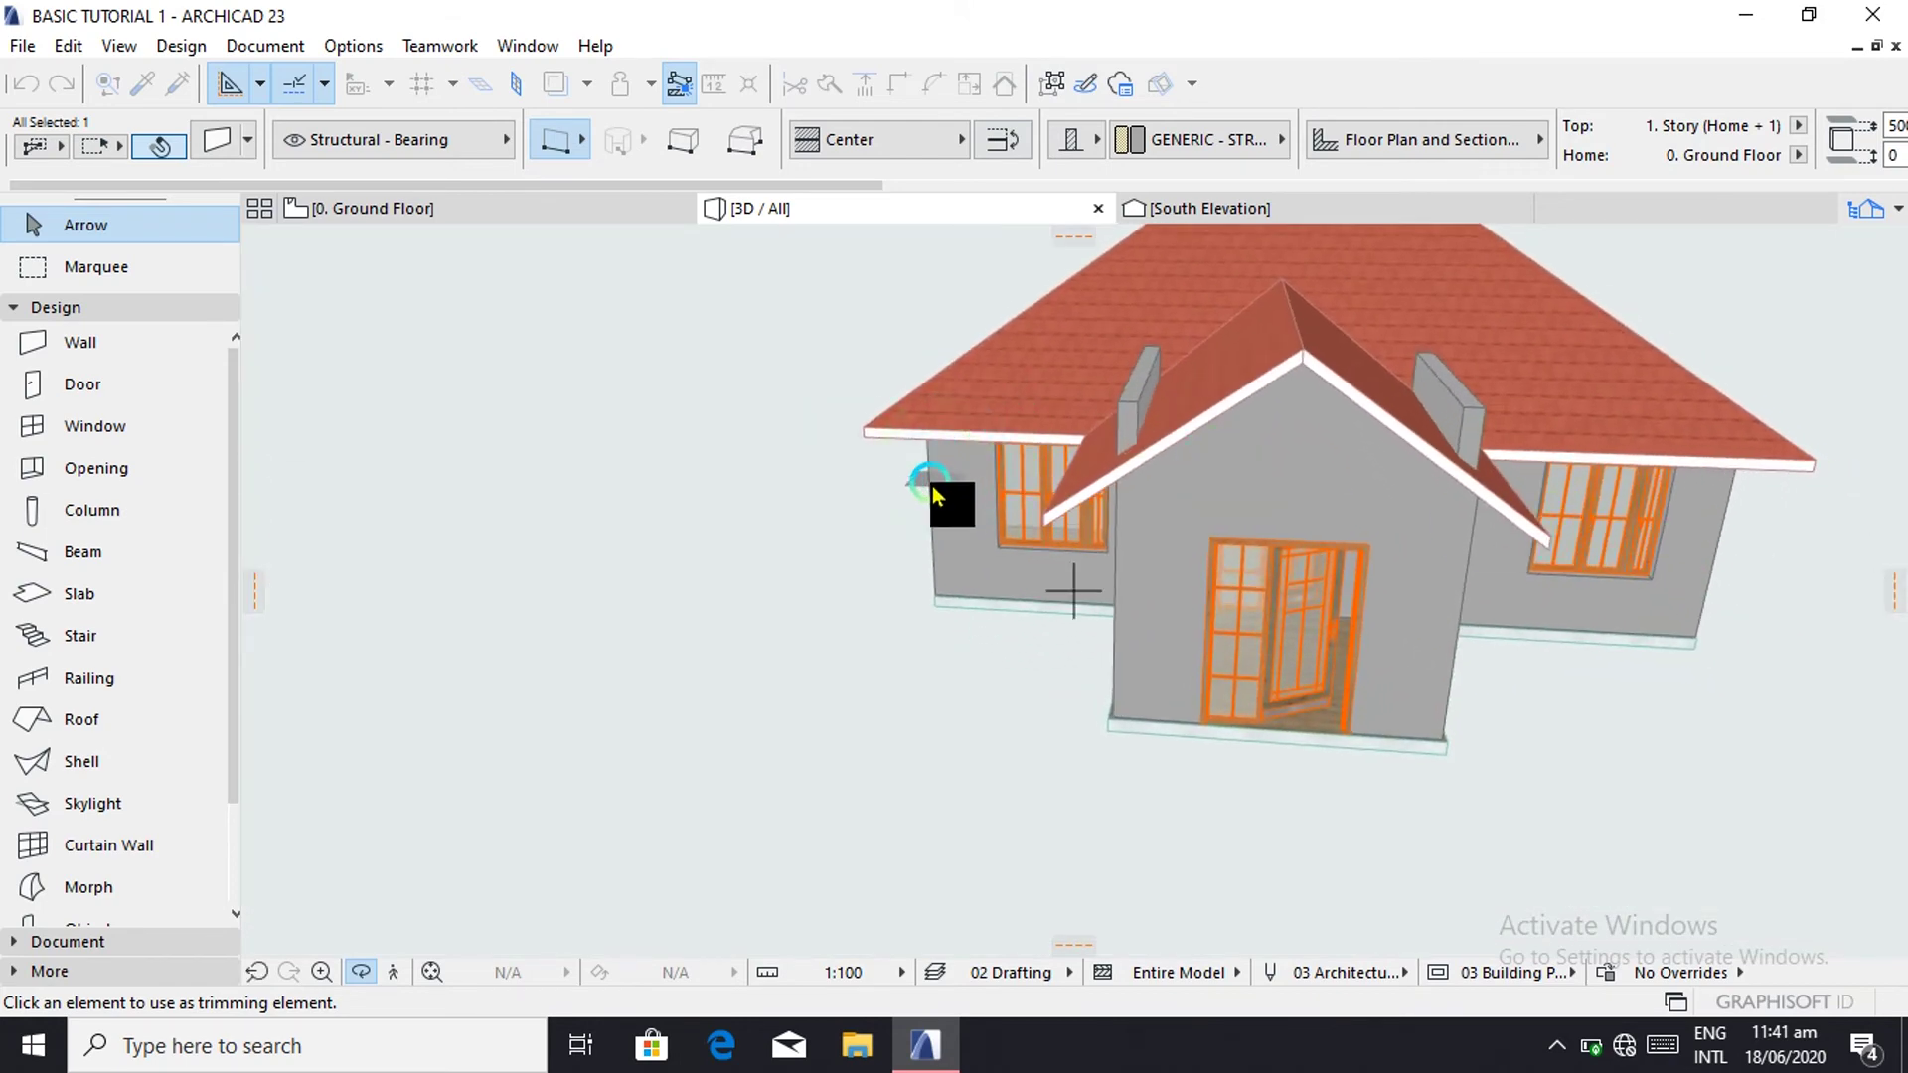
{"action": "left_click", "coordinate": [105, 230]}
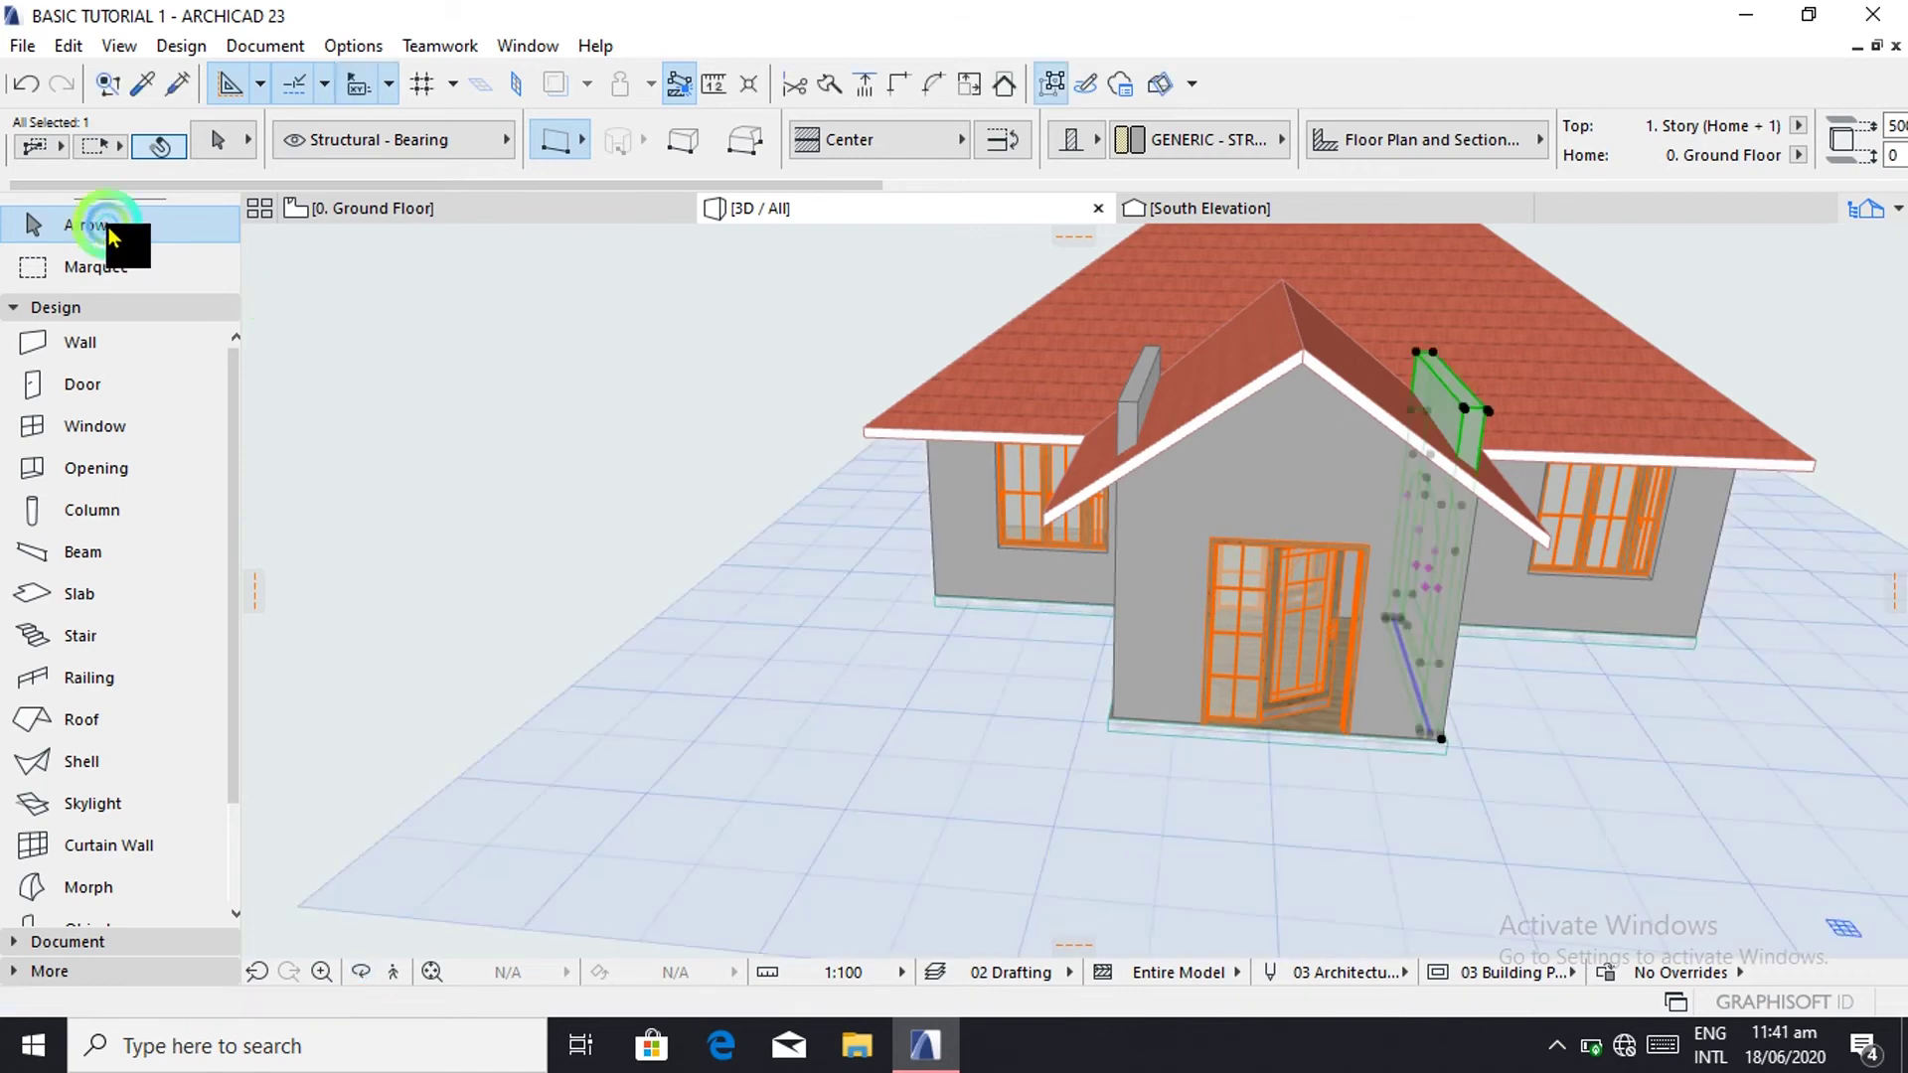
{"action": "left_click", "coordinate": [1191, 427], "text": "shift"}
{"action": "left_click", "coordinate": [1132, 409], "text": "shift"}
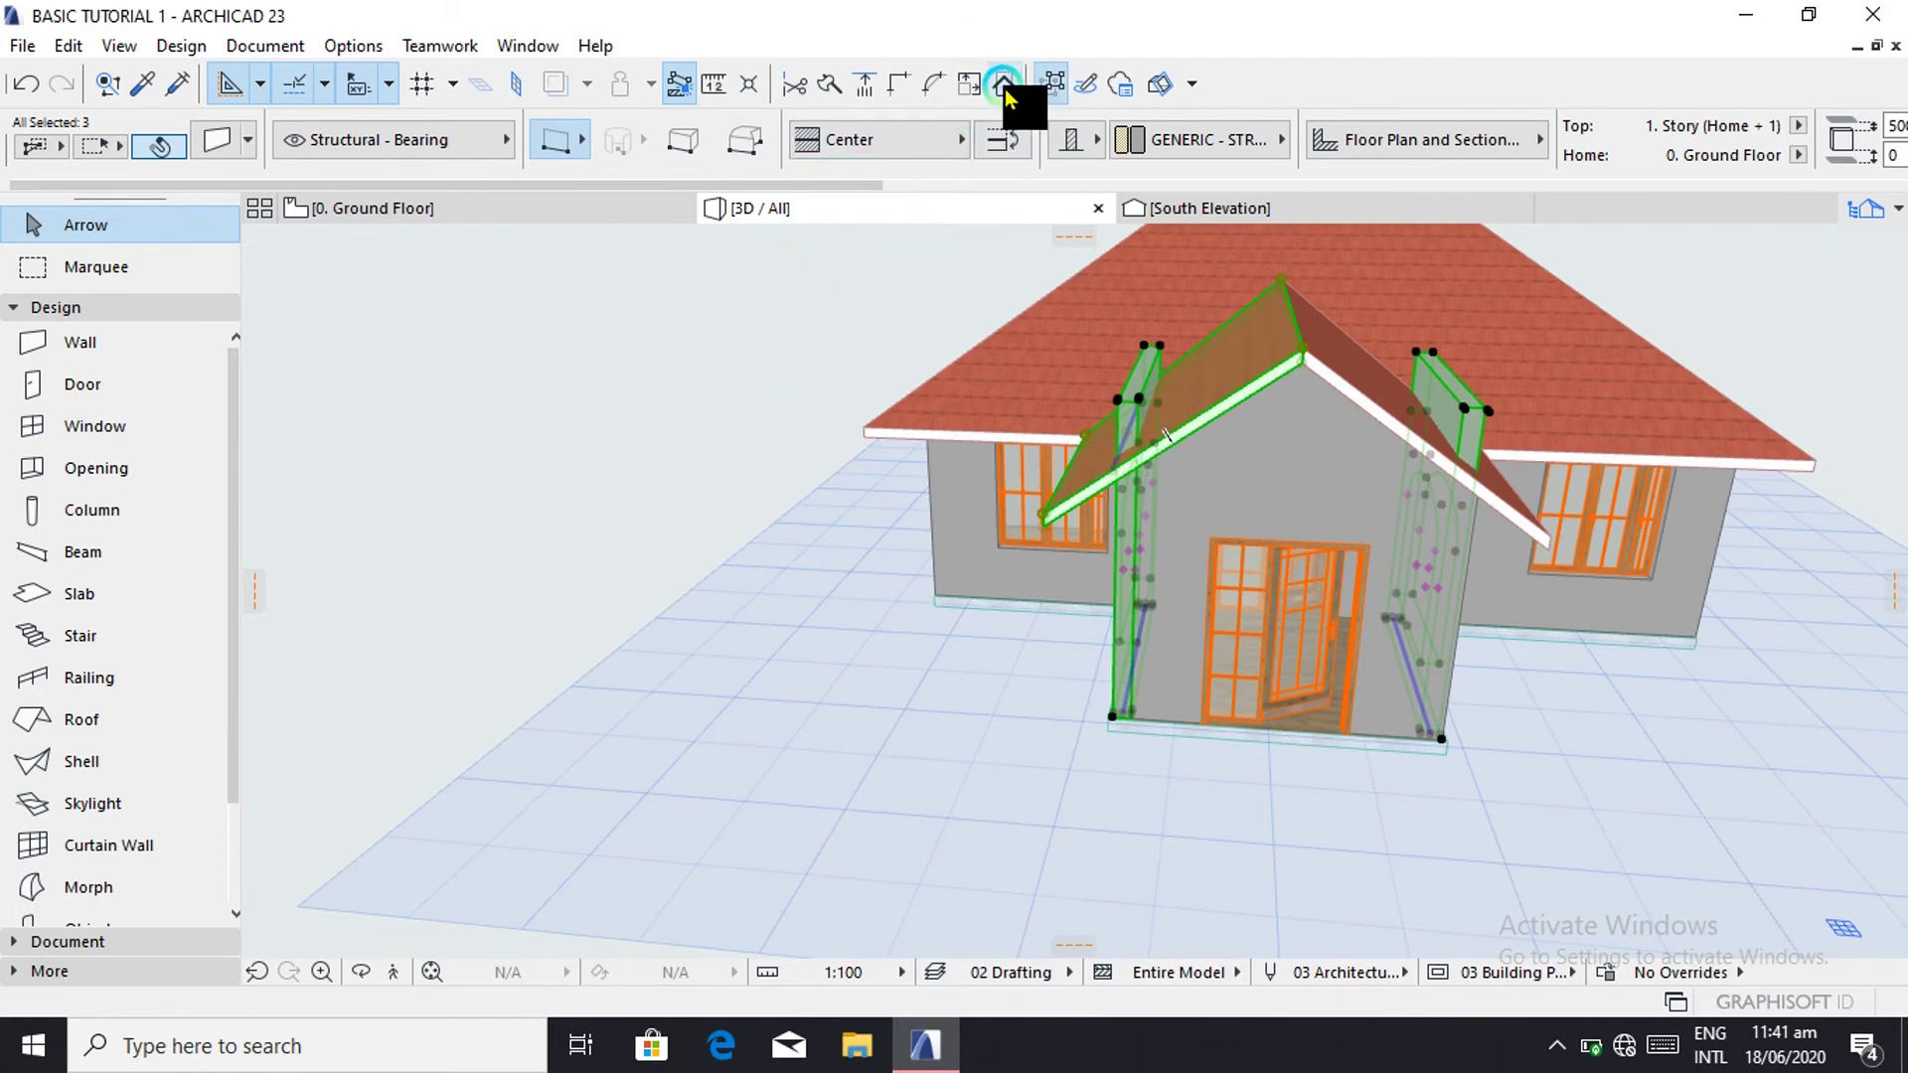
{"action": "left_click", "coordinate": [1044, 85]}
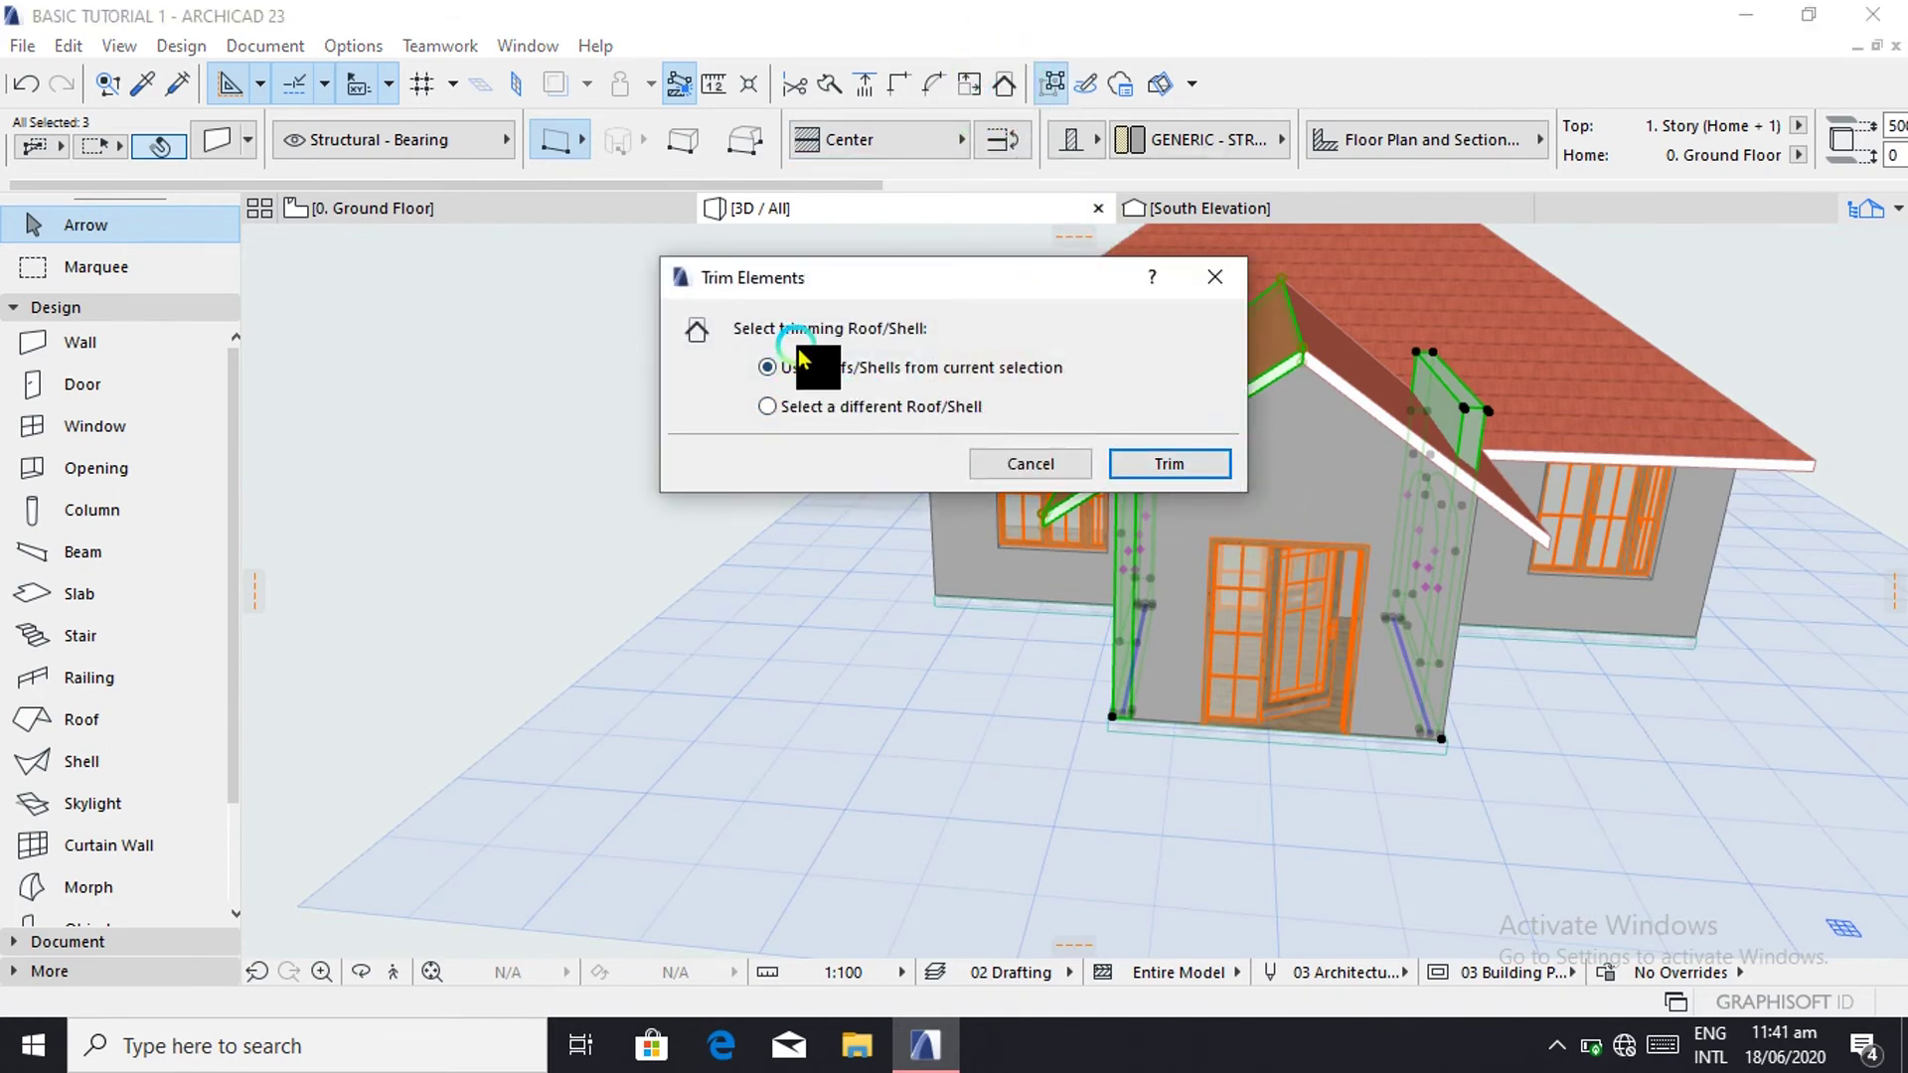
{"action": "left_click", "coordinate": [1168, 462]}
{"action": "left_click", "coordinate": [858, 468]}
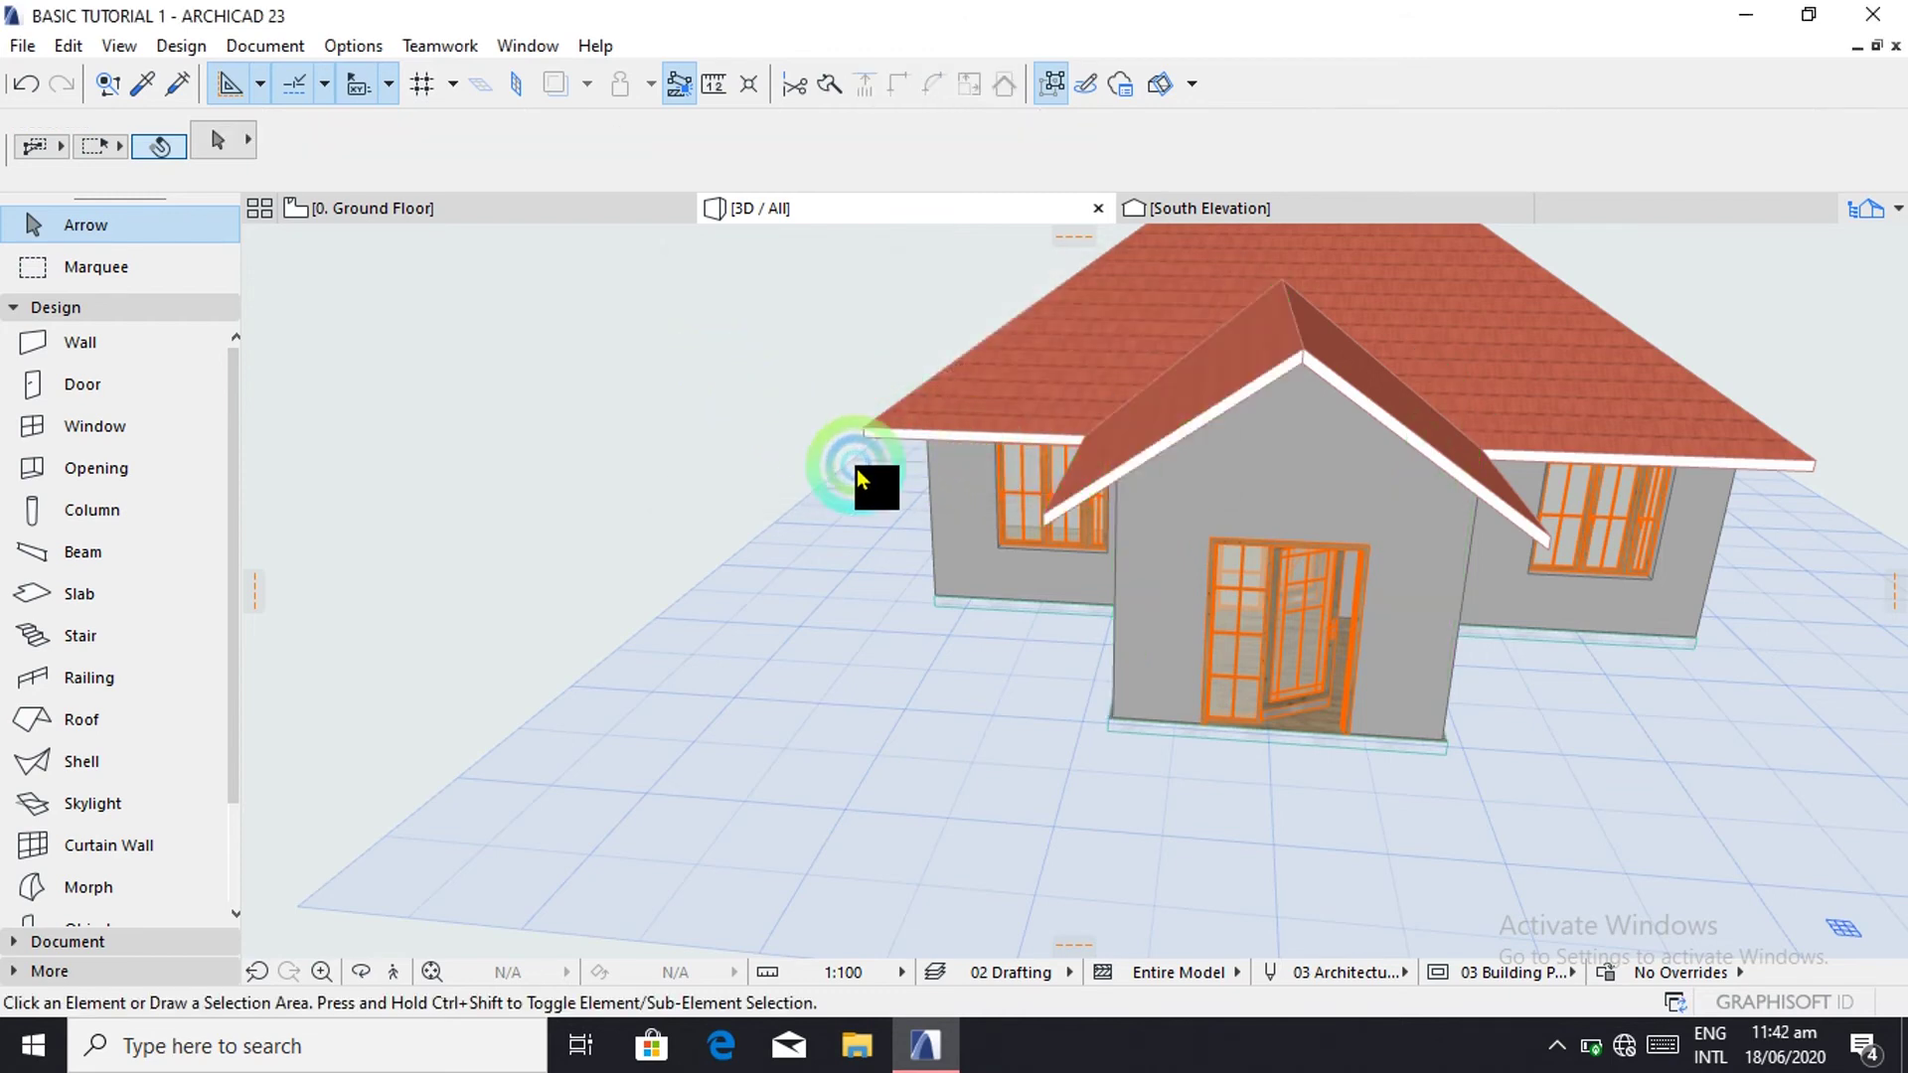
Step: Examine the porch side walls beneath the gable roof in 3D and return to the ground floor plan
{"action": "left_click", "coordinate": [359, 973]}
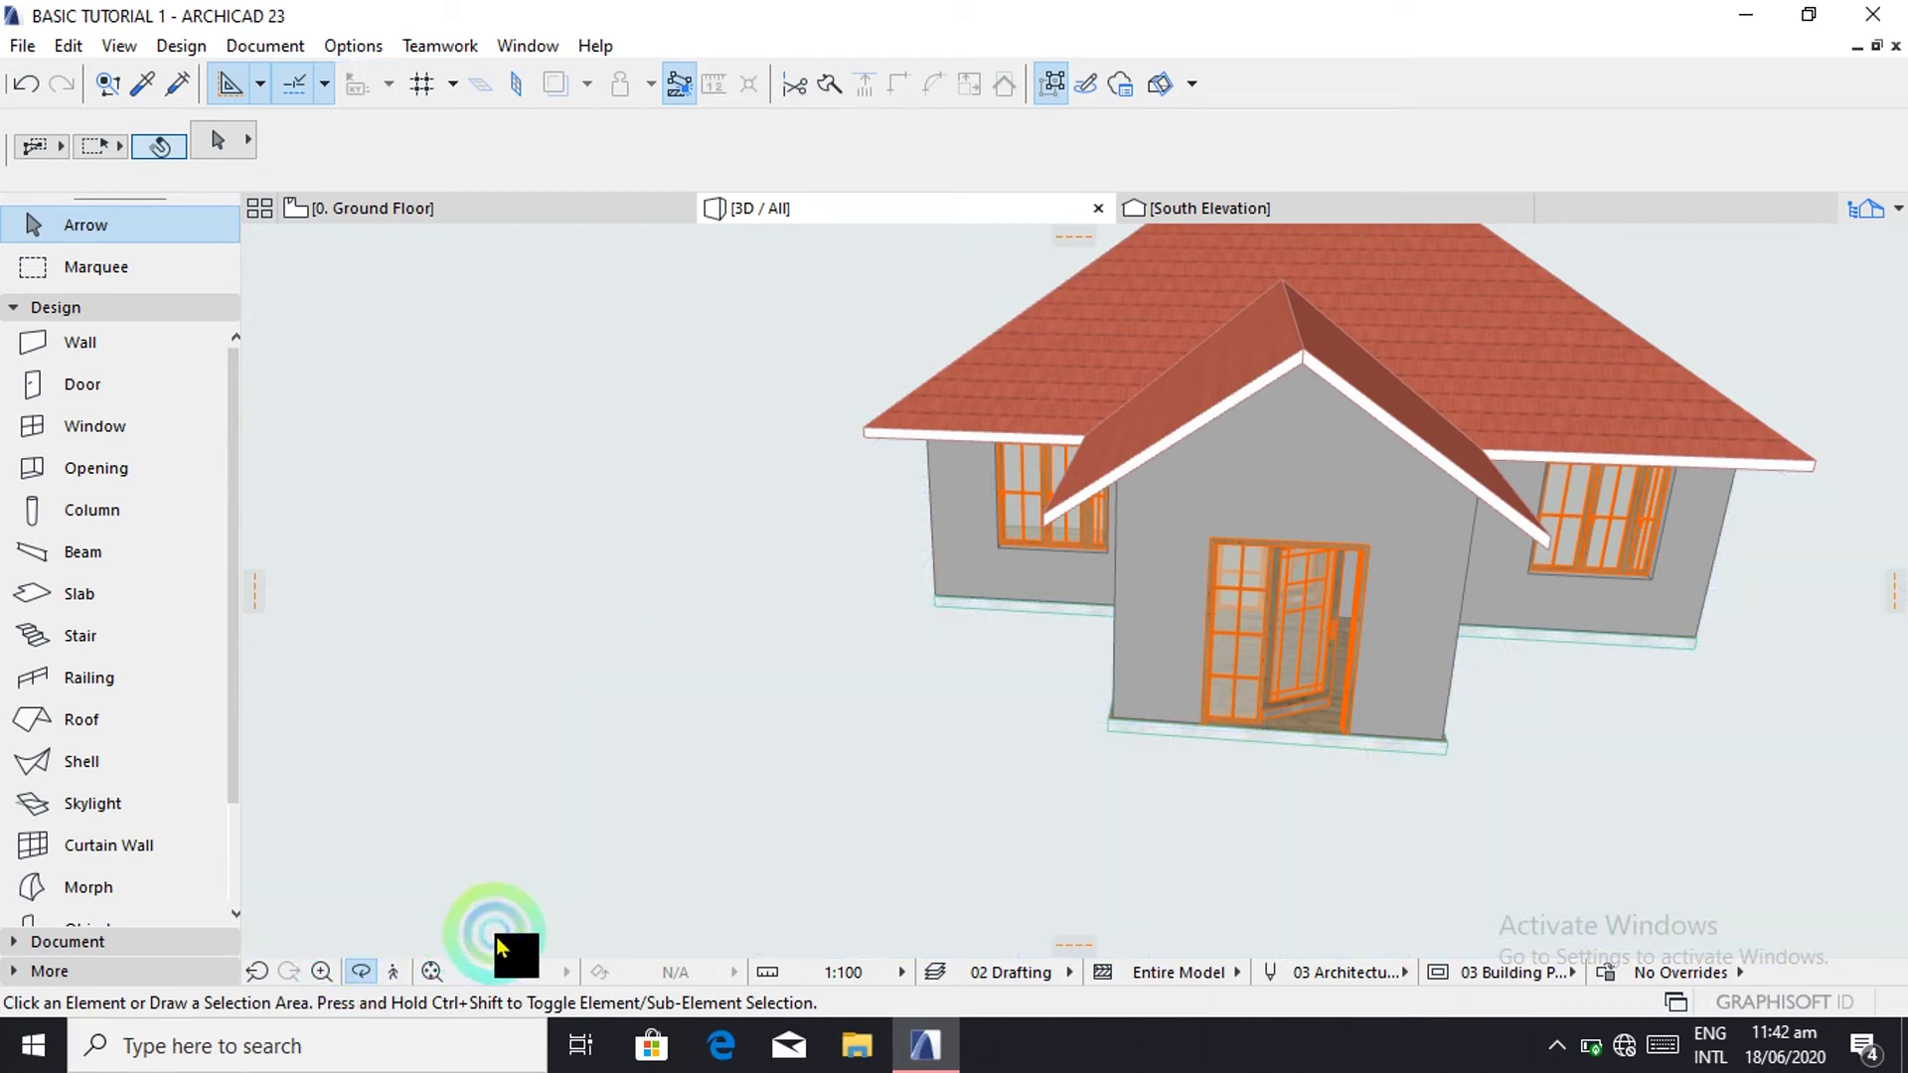
{"action": "left_click_drag", "start_coordinate": [496, 936], "coordinate": [1192, 774]}
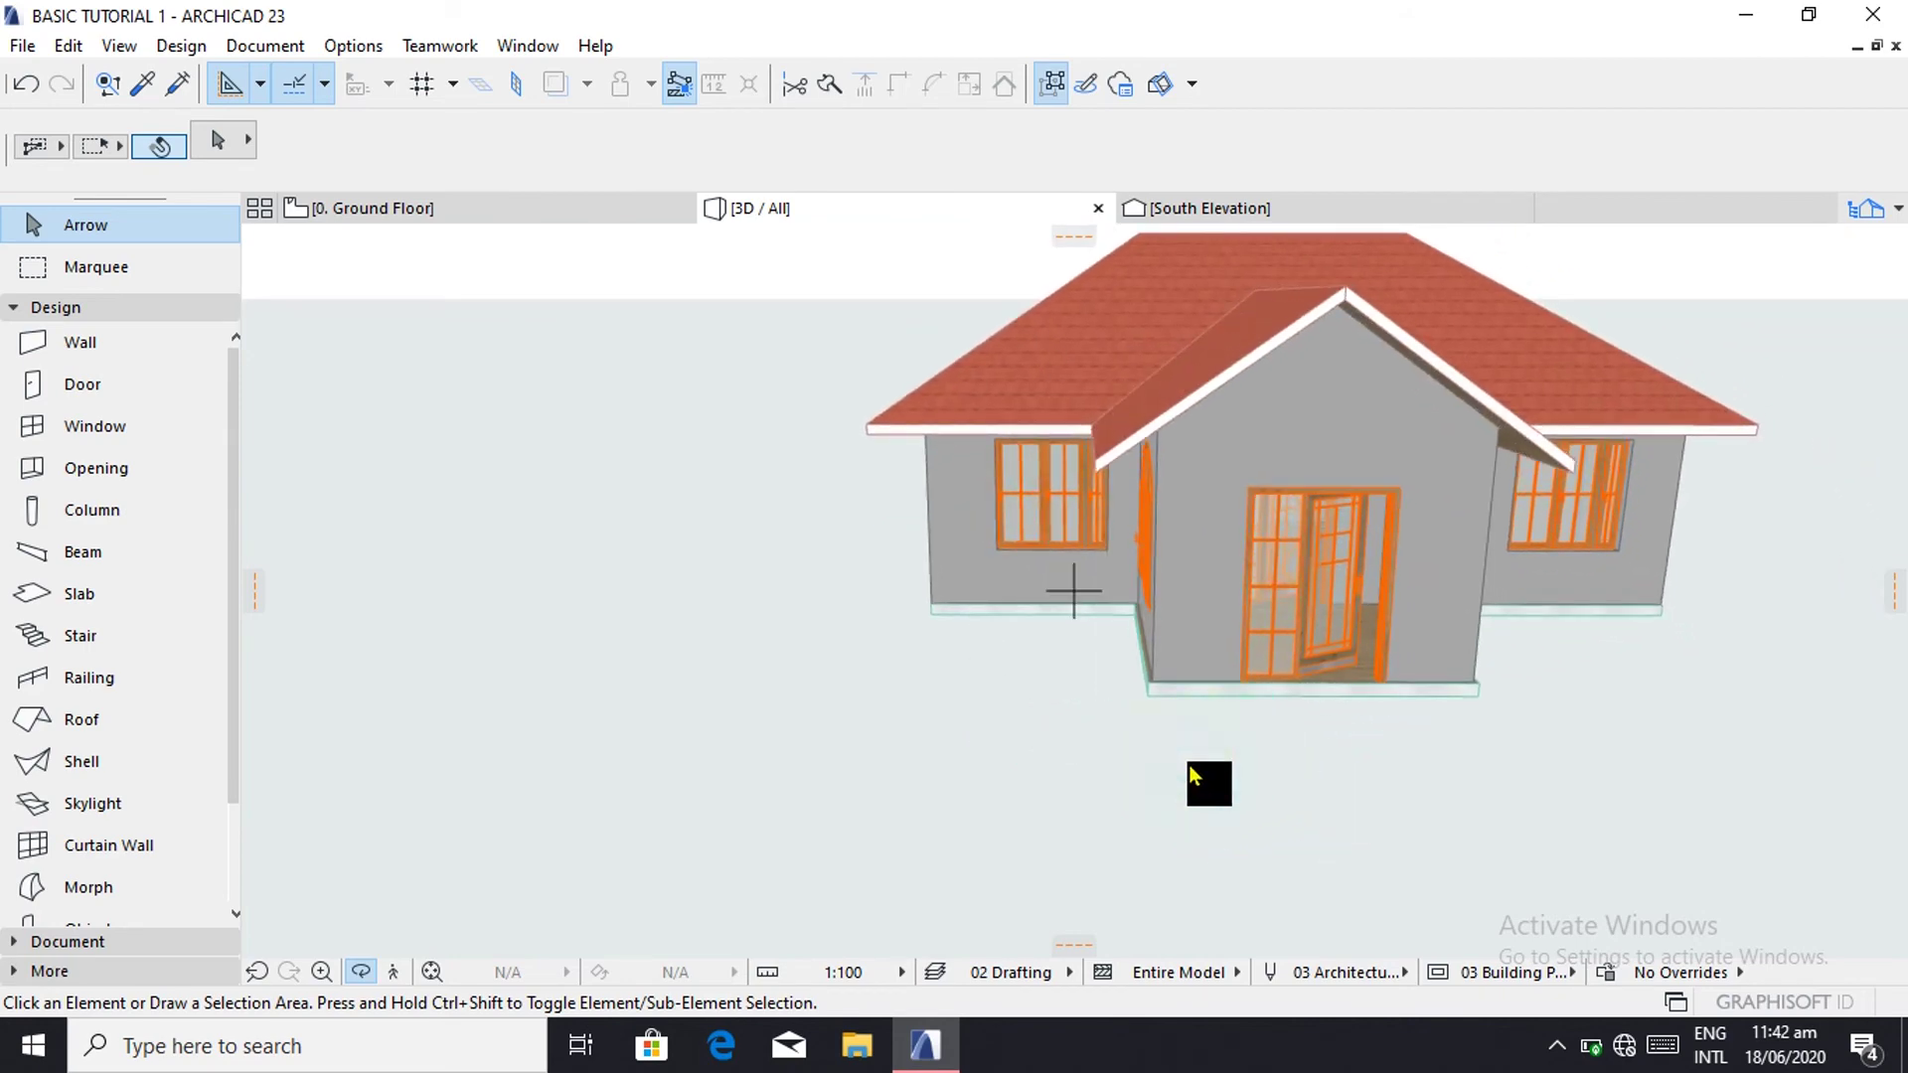
{"action": "left_click", "coordinate": [479, 242]}
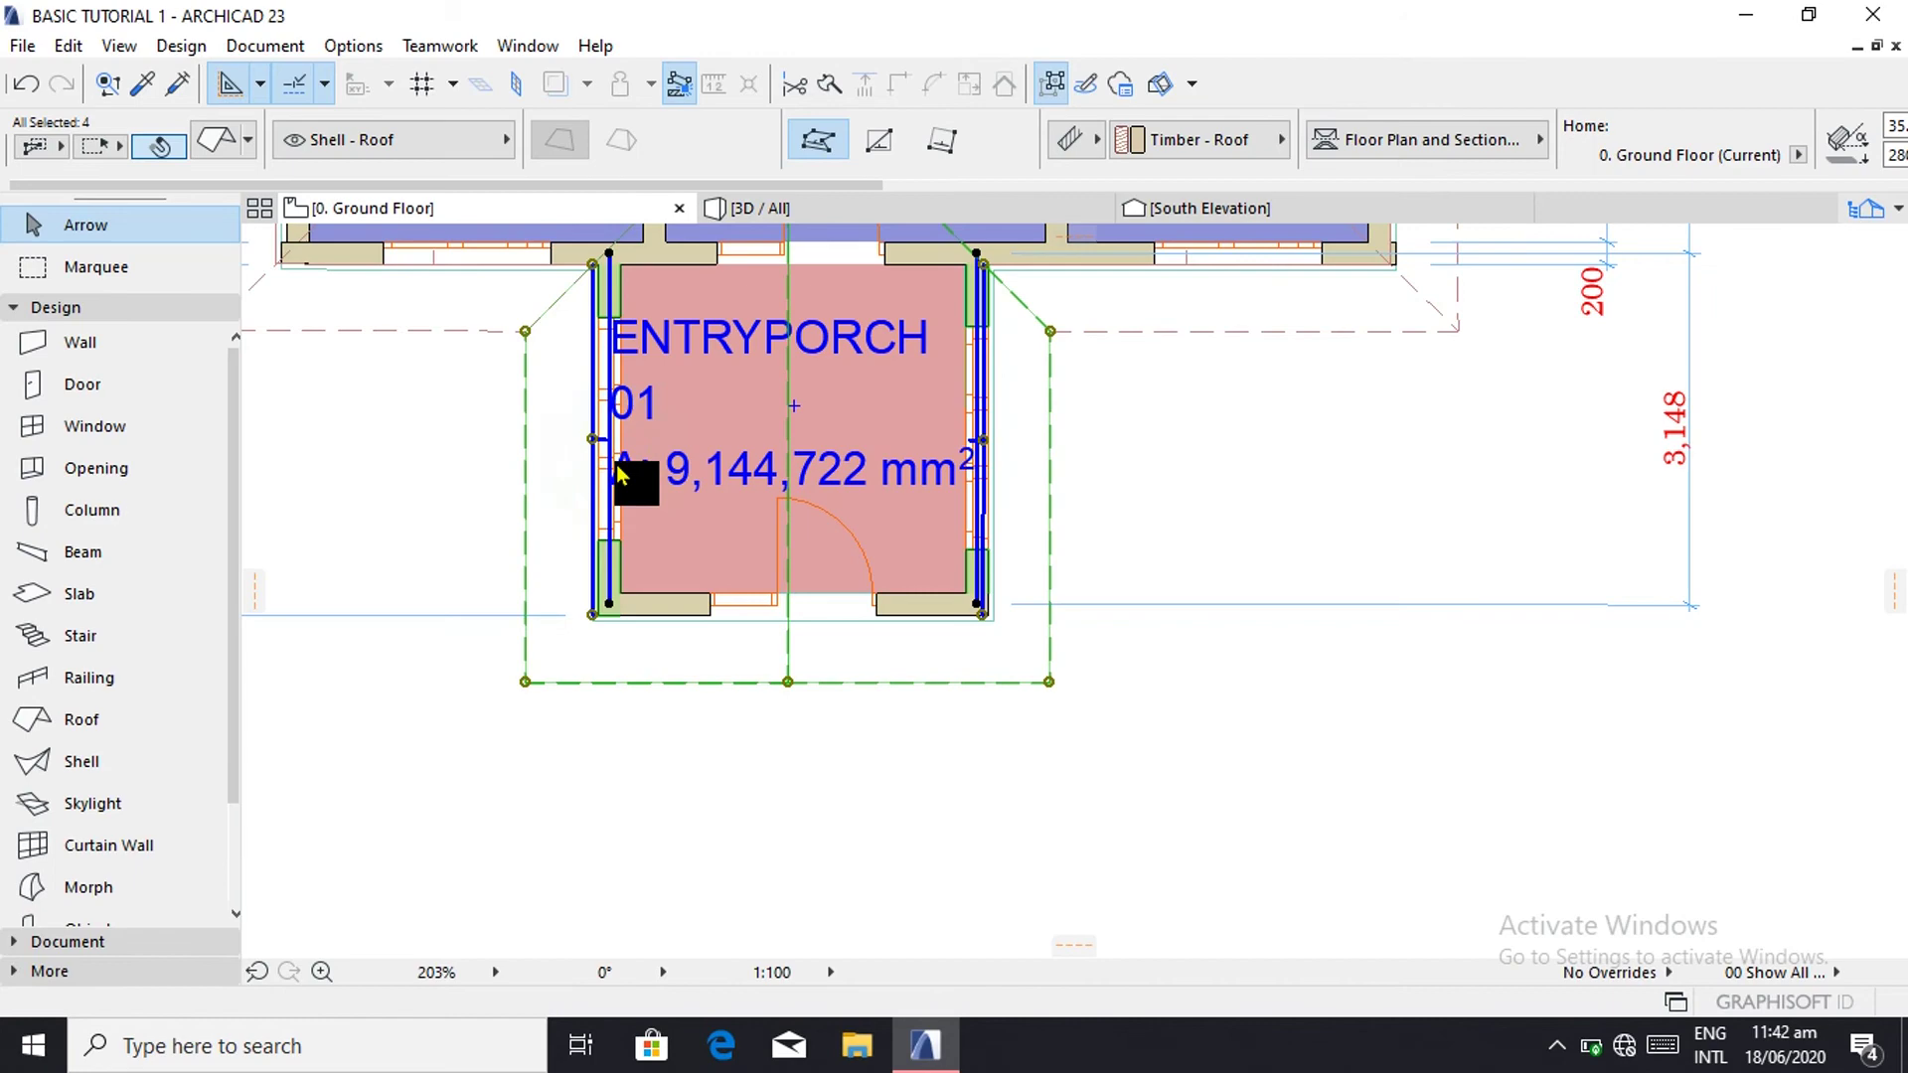
Step: Select the floor slab and move its south-west entry porch node to the outer corner of the porch walls
{"action": "left_click", "coordinate": [404, 525]}
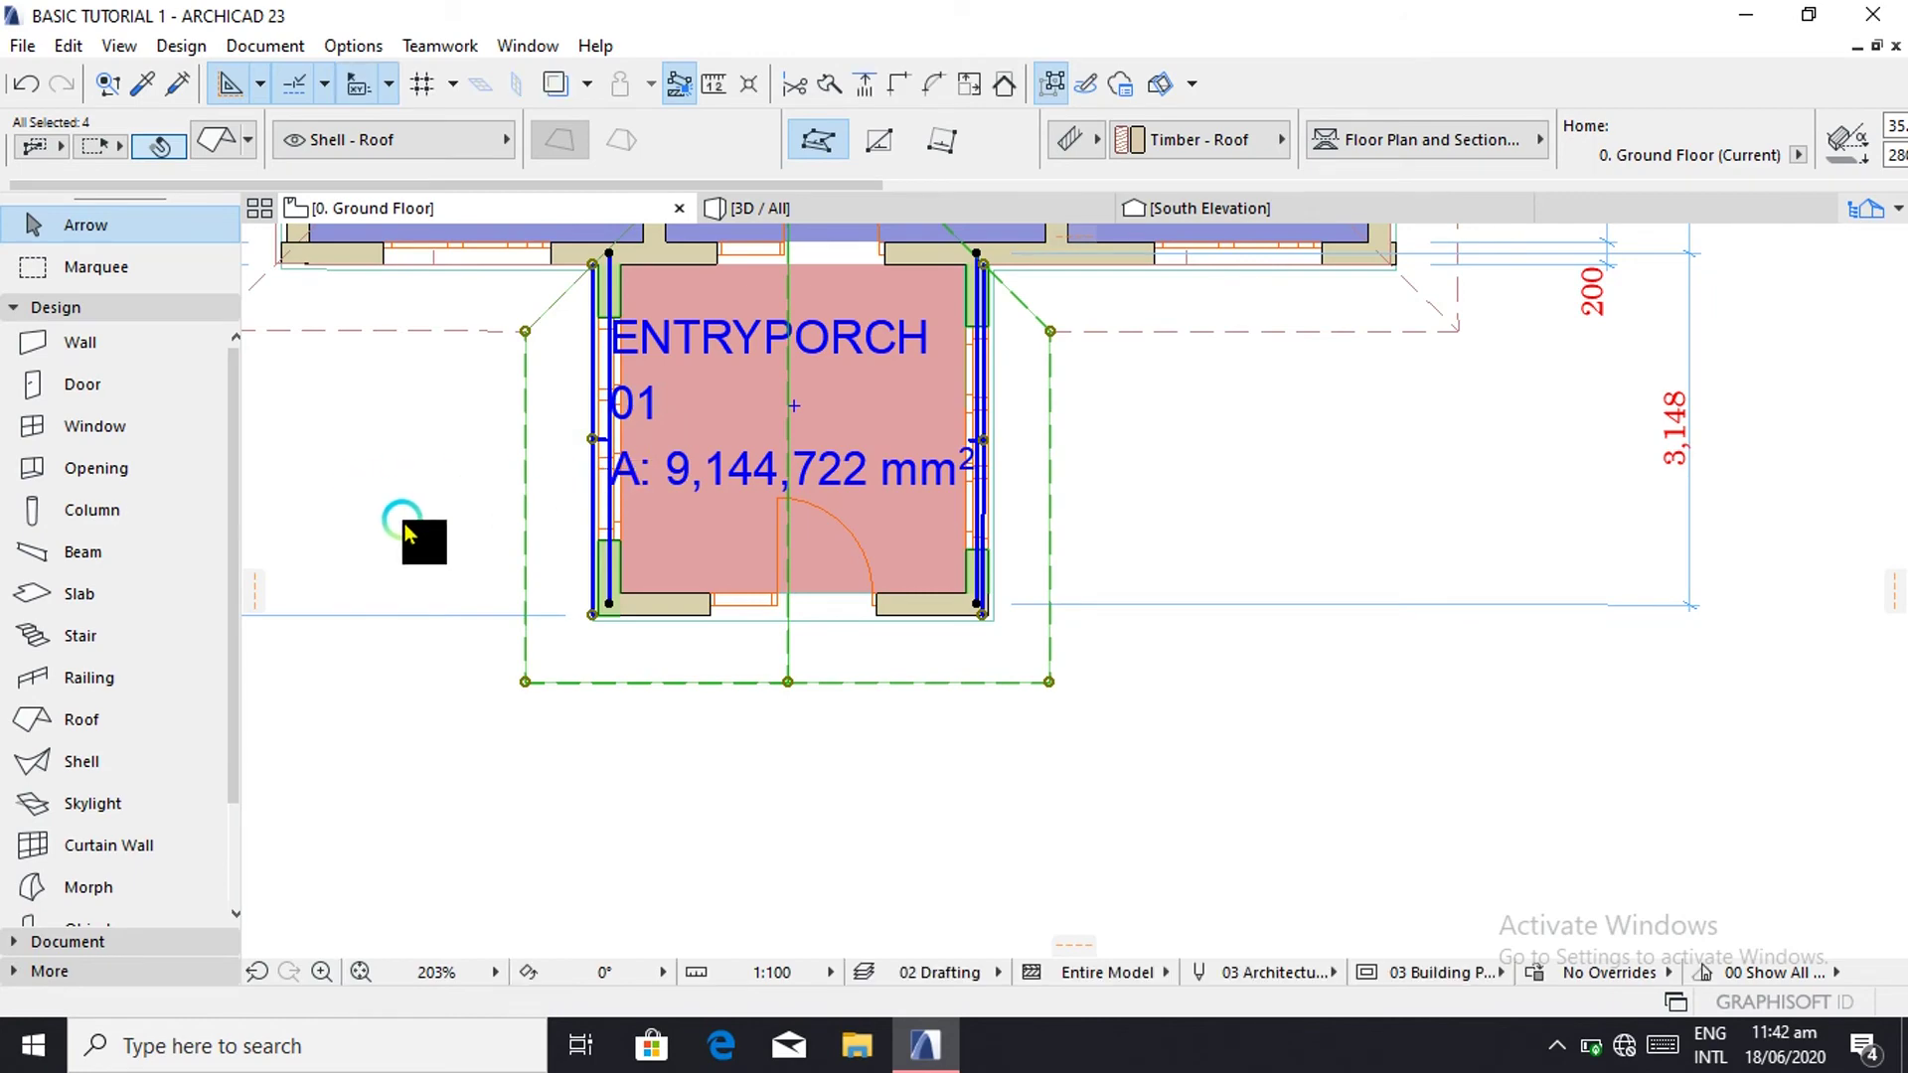
{"action": "scroll", "coordinate": [514, 596], "scroll_direction": "up", "scroll_amount": 1}
{"action": "scroll", "coordinate": [514, 590], "scroll_direction": "up", "scroll_amount": 4}
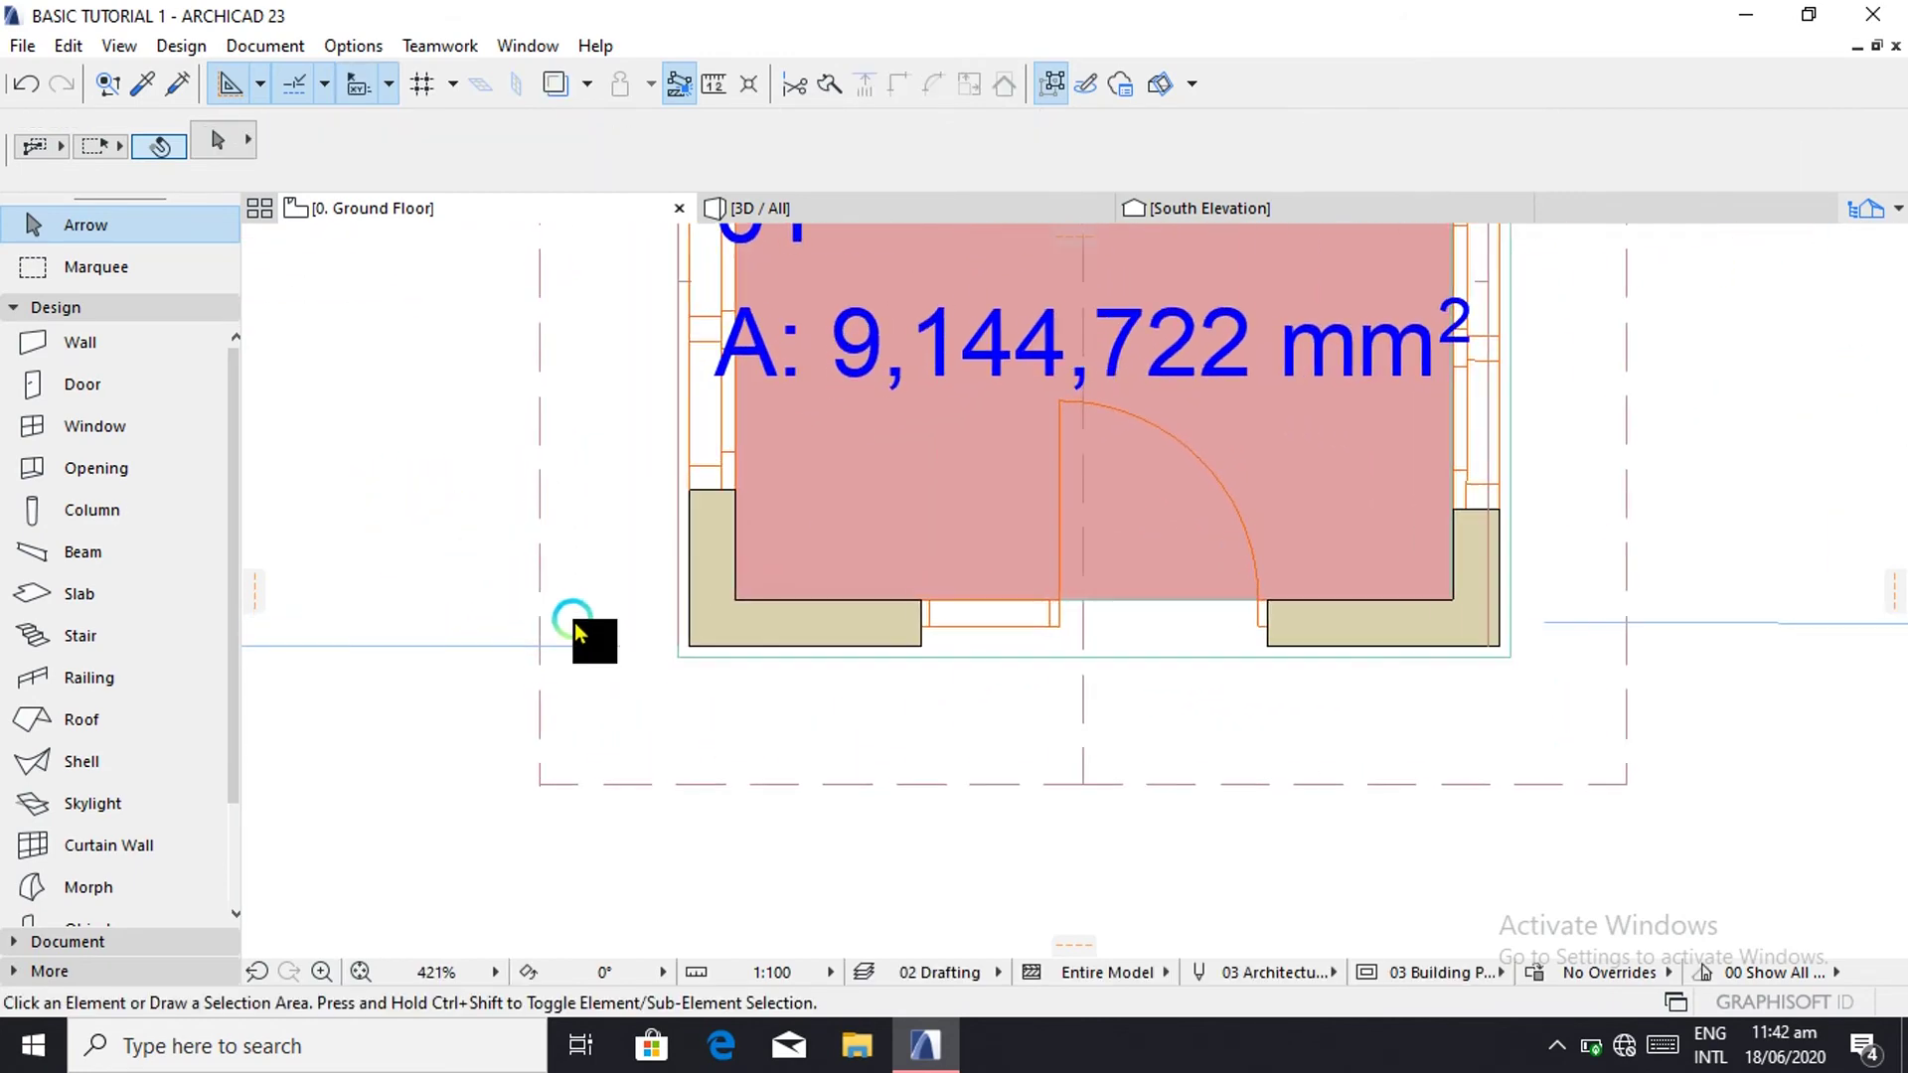
{"action": "left_click", "coordinate": [1150, 659]}
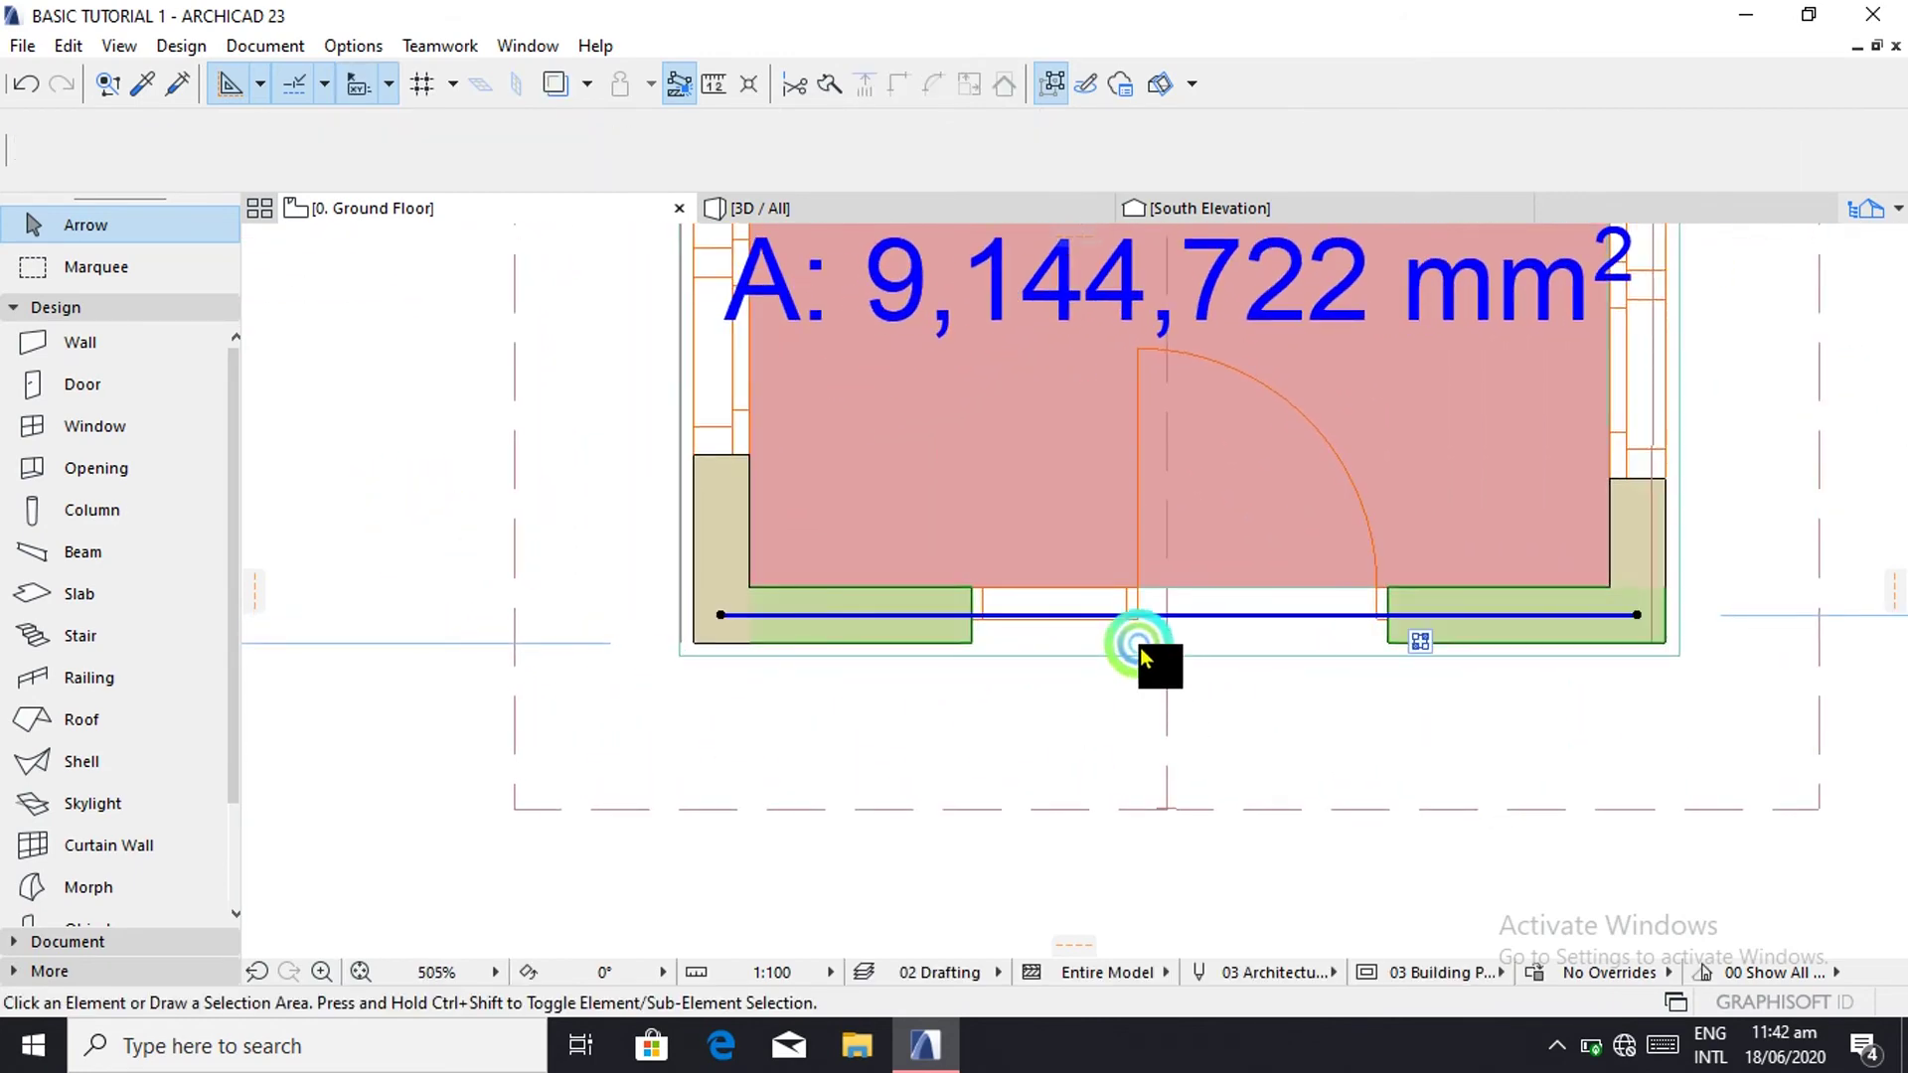
{"action": "left_click", "coordinate": [1299, 654]}
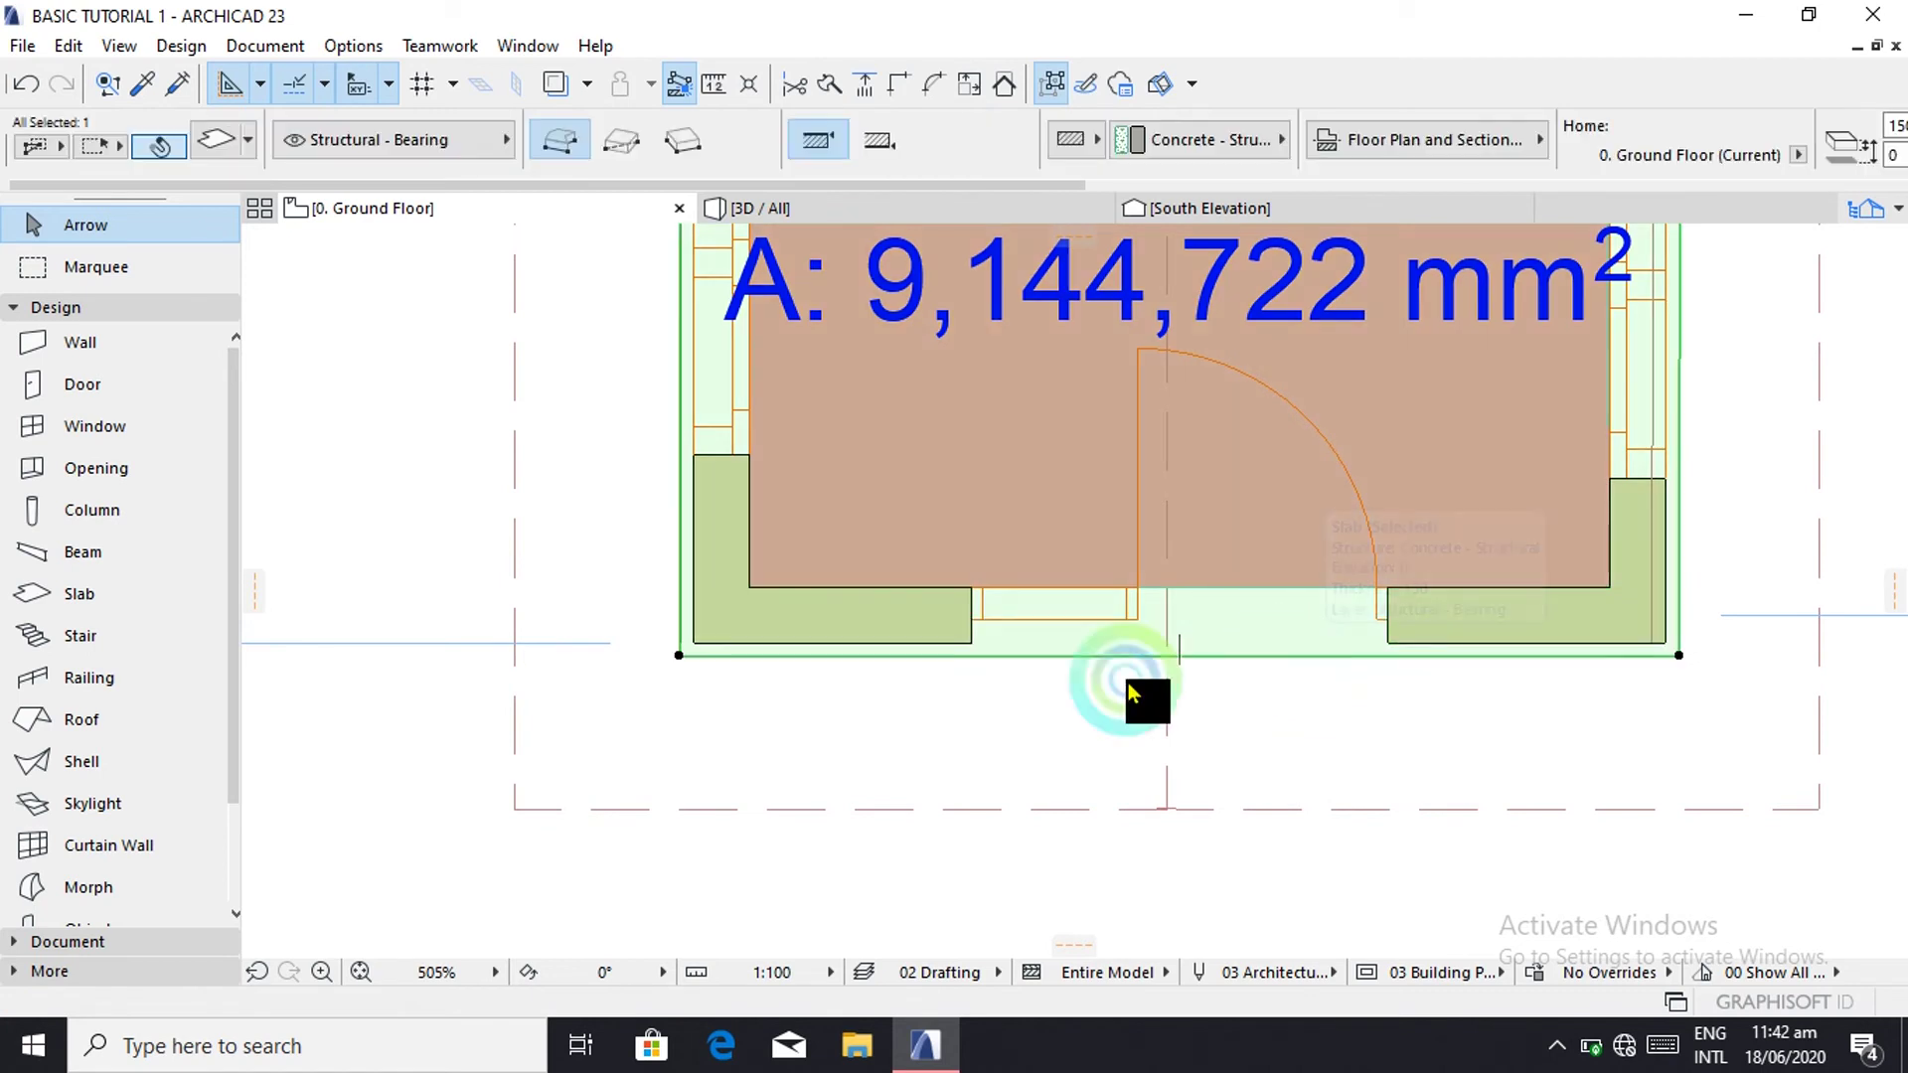
{"action": "scroll", "coordinate": [879, 663], "scroll_direction": "up", "scroll_amount": 4}
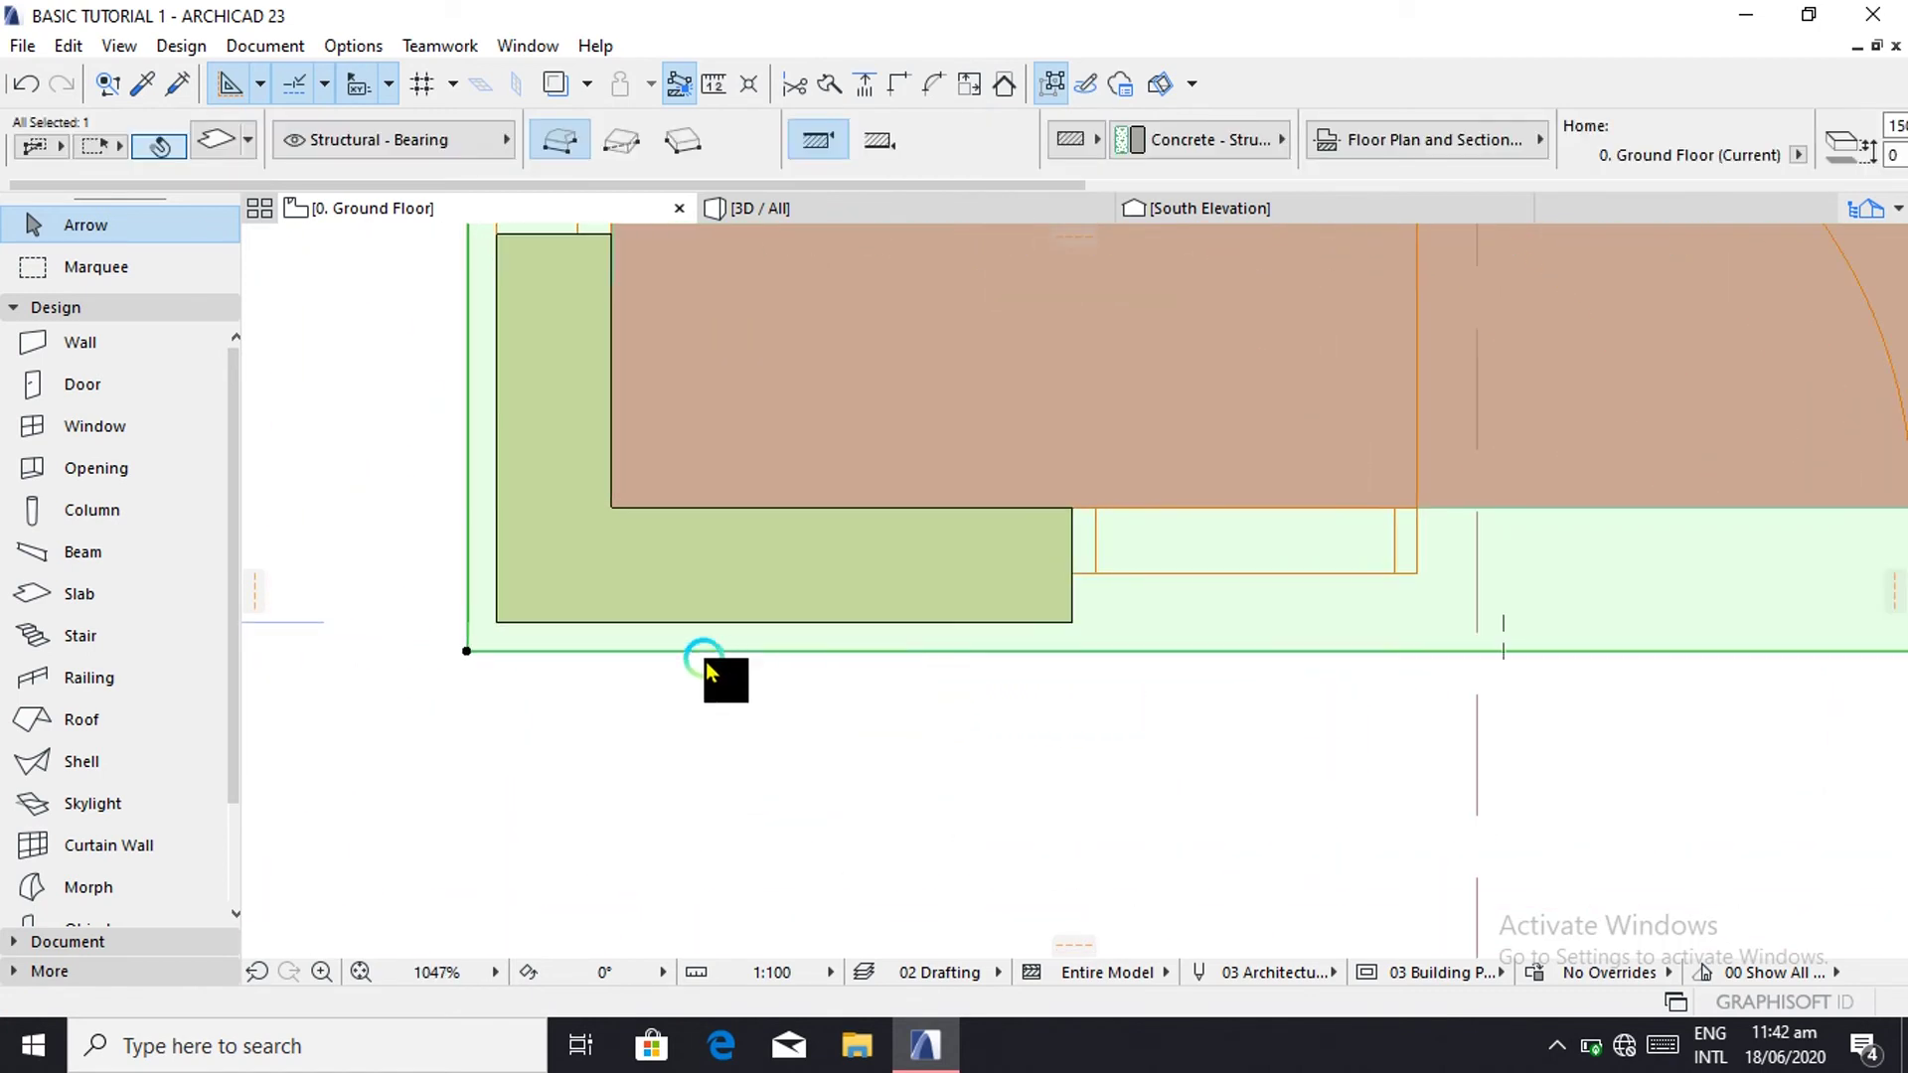
{"action": "left_click", "coordinate": [470, 652]}
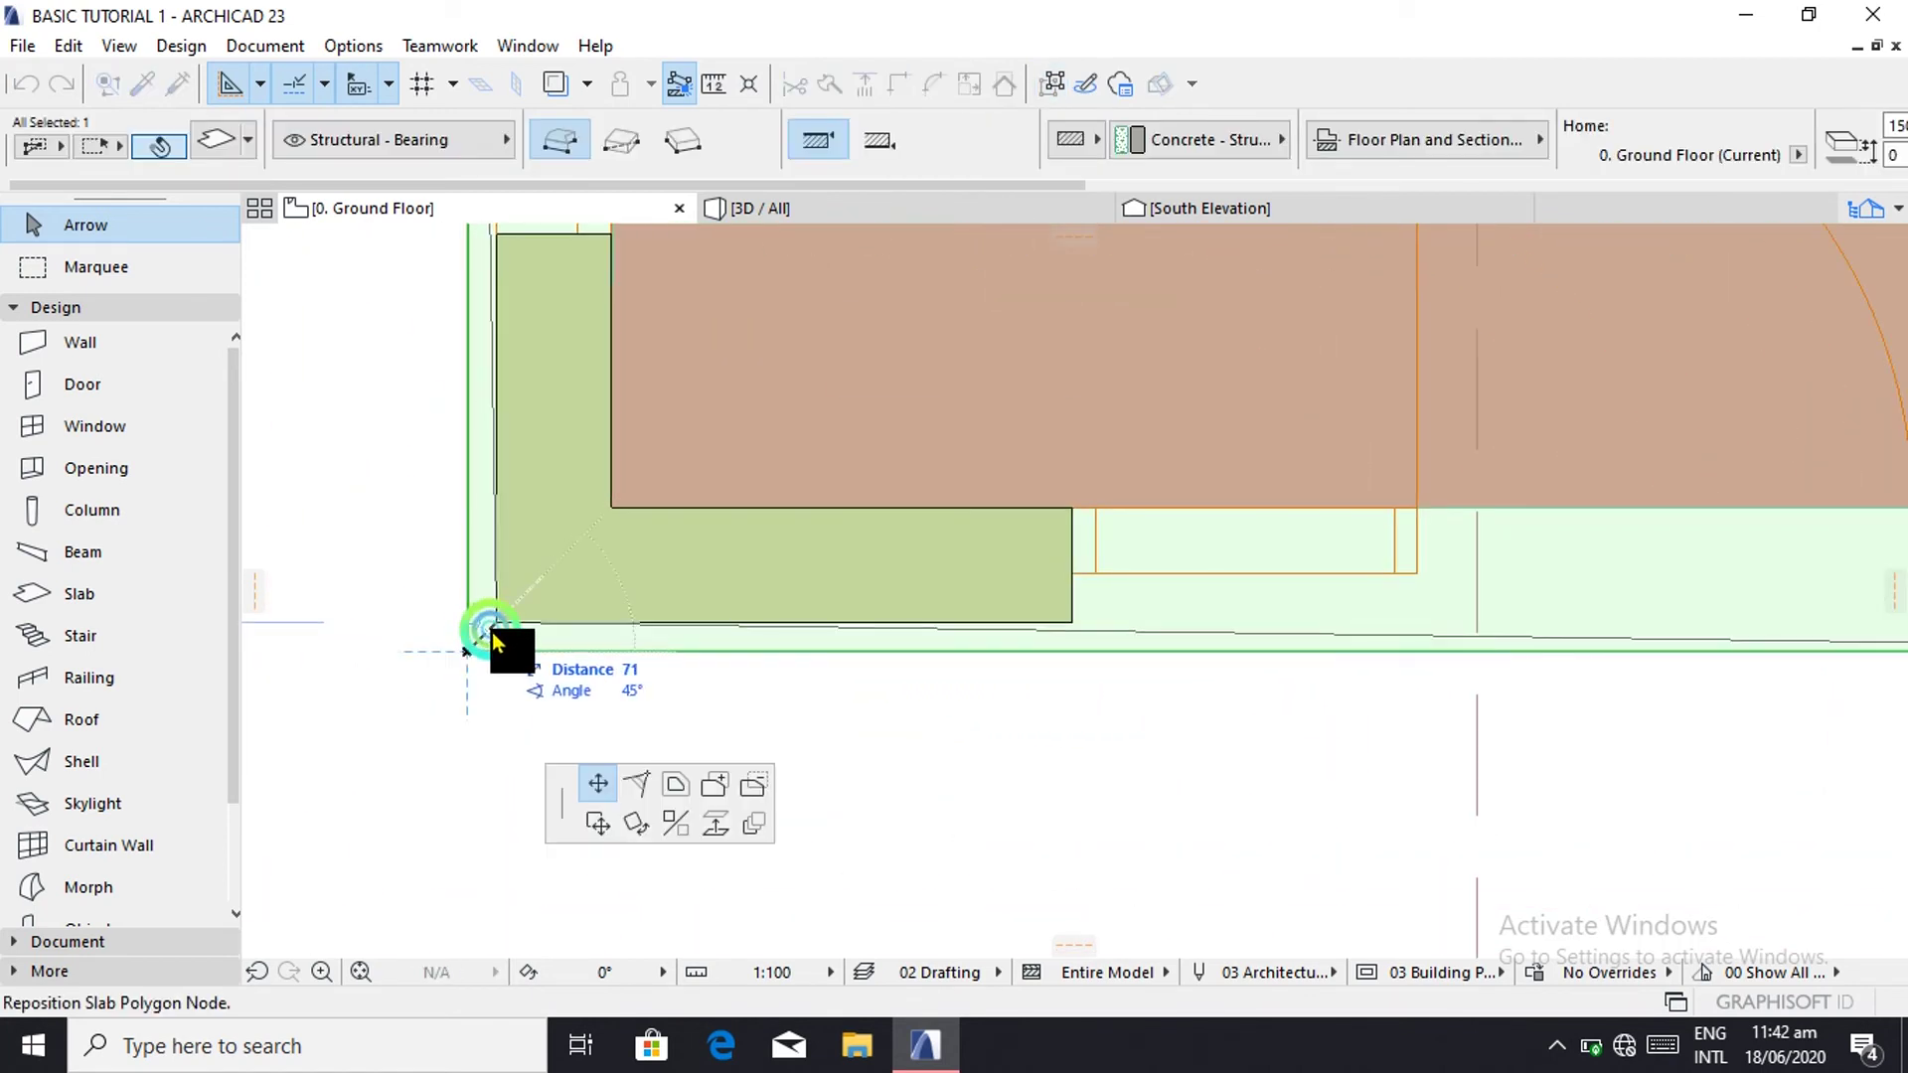
{"action": "left_click", "coordinate": [492, 632]}
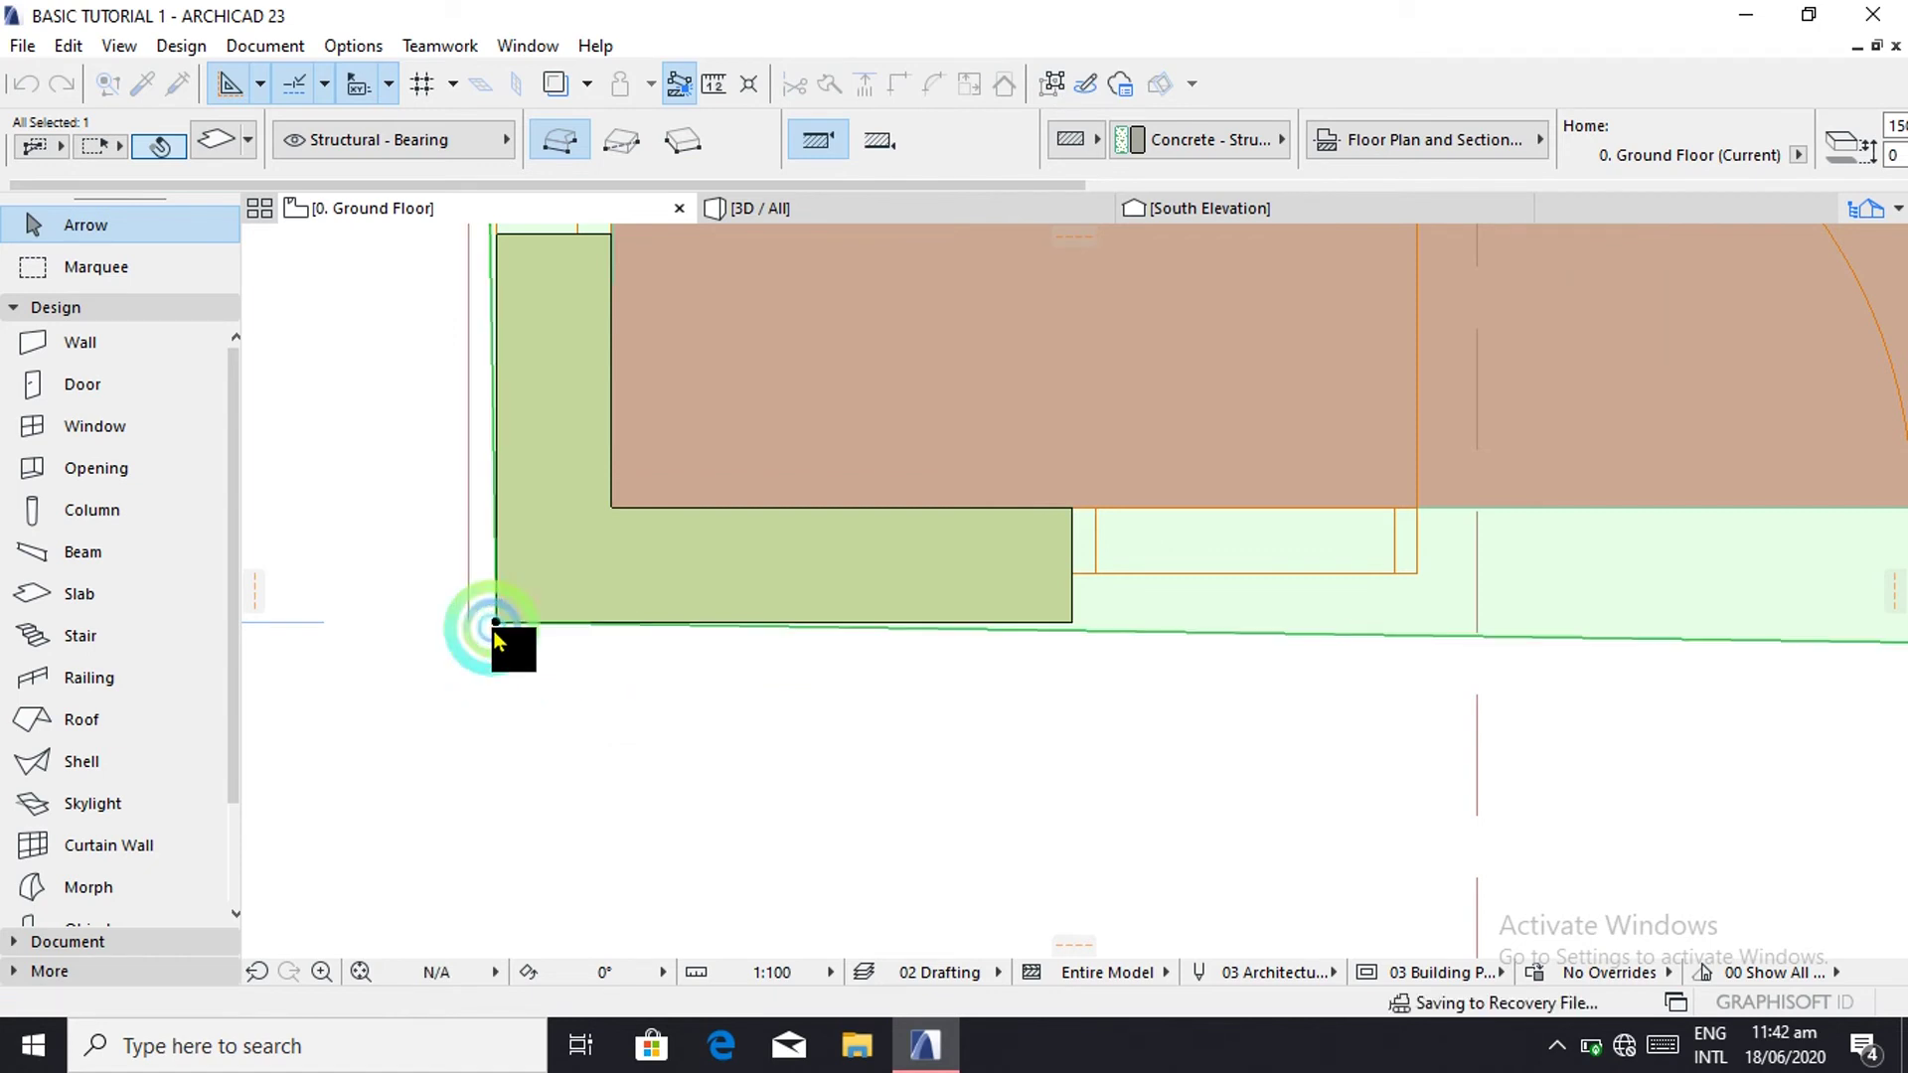
{"action": "left_click", "coordinate": [670, 676]}
Step: Move the floor slab's south-east entry porch node to the outer corner of the porch walls
{"action": "scroll", "coordinate": [670, 681], "scroll_direction": "down", "scroll_amount": 5}
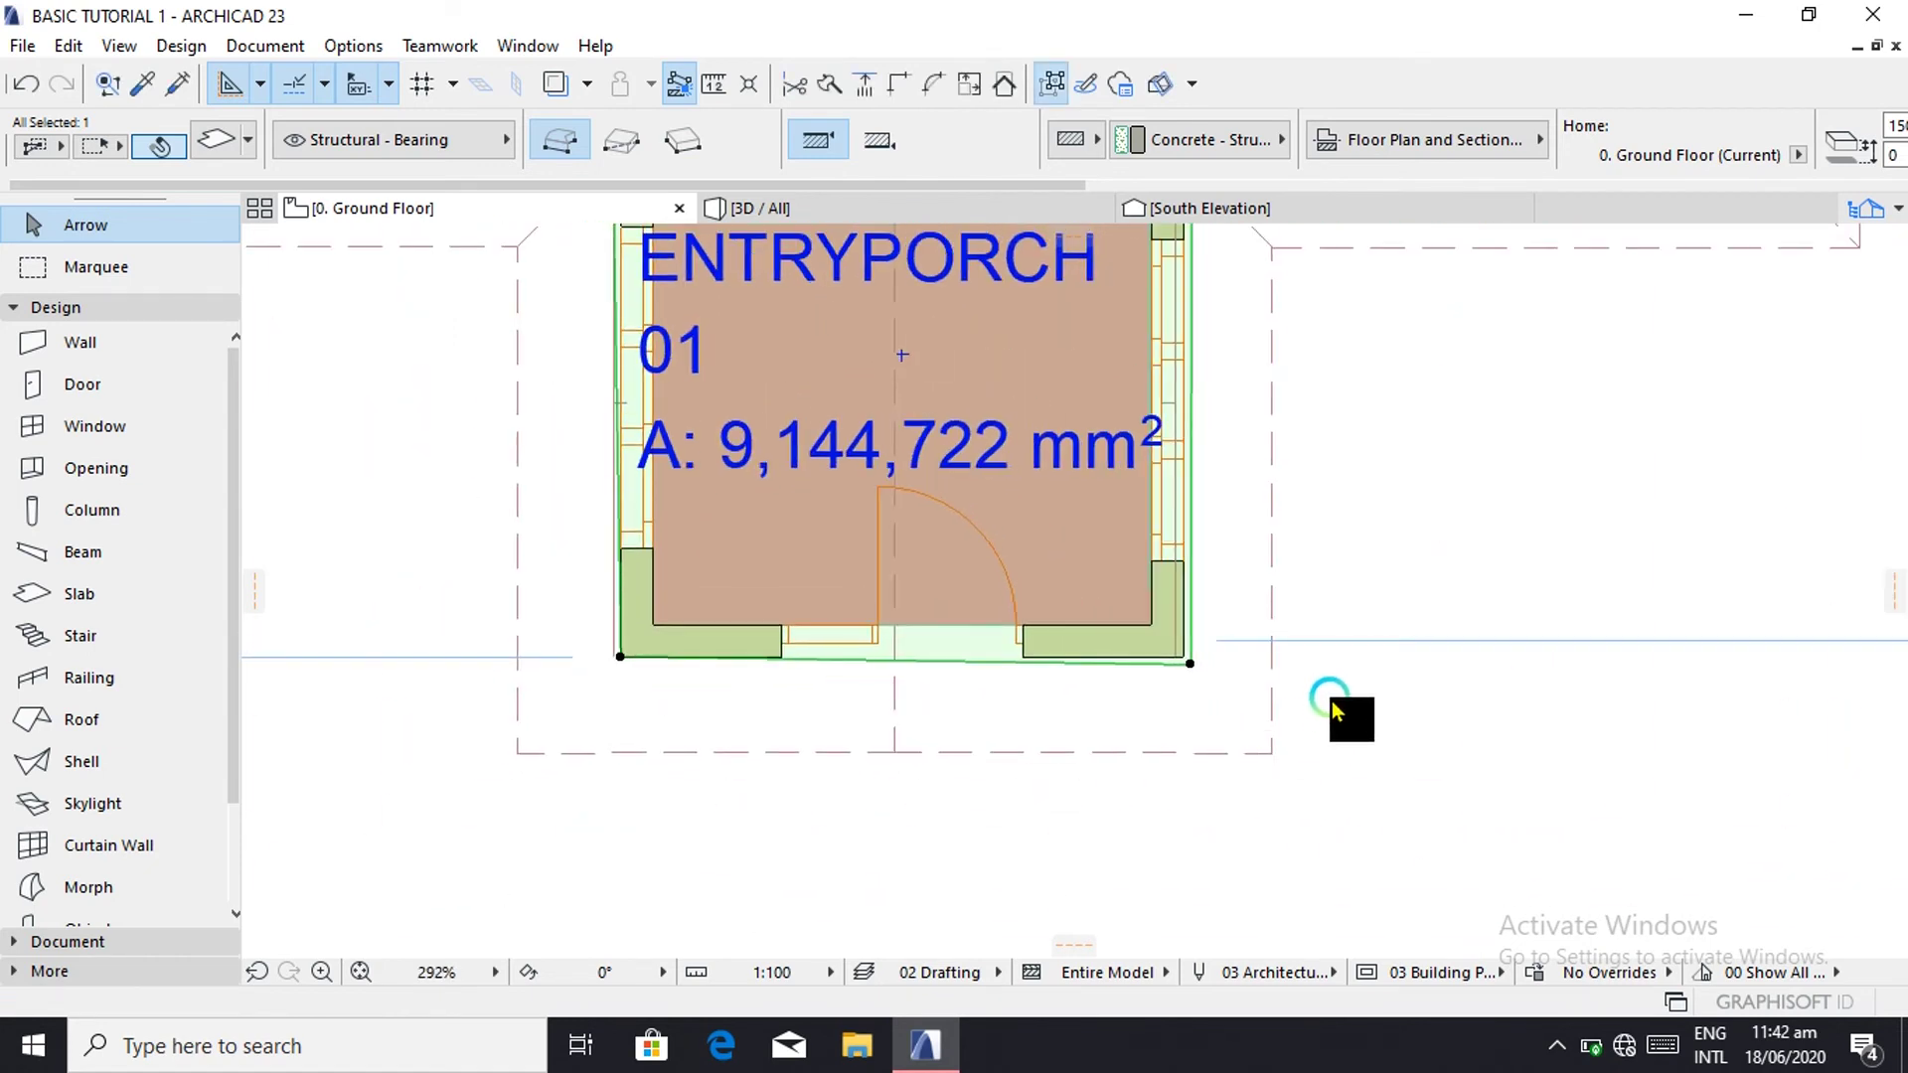
{"action": "scroll", "coordinate": [1332, 702], "scroll_direction": "up", "scroll_amount": 4}
{"action": "scroll", "coordinate": [1332, 701], "scroll_direction": "up", "scroll_amount": 1}
{"action": "left_click", "coordinate": [916, 599]}
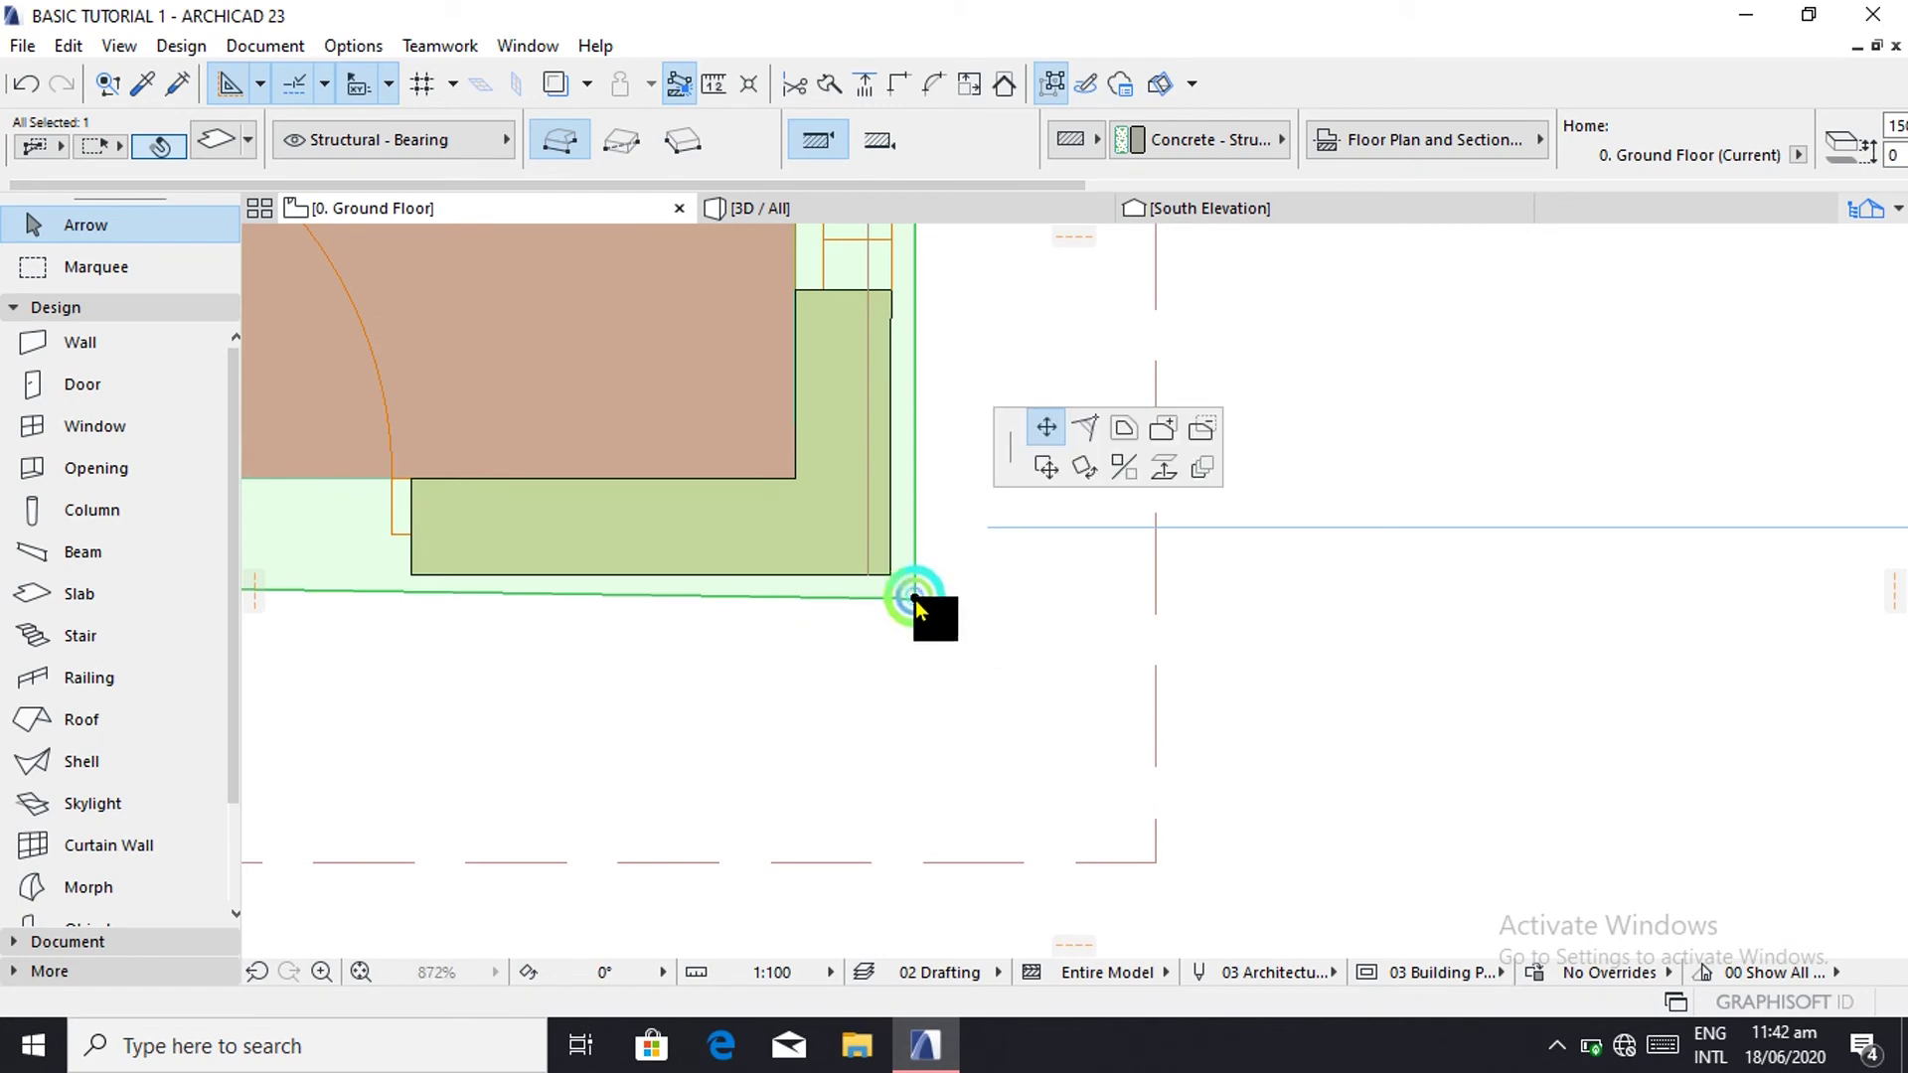
{"action": "scroll", "coordinate": [900, 581], "scroll_direction": "down", "scroll_amount": 6}
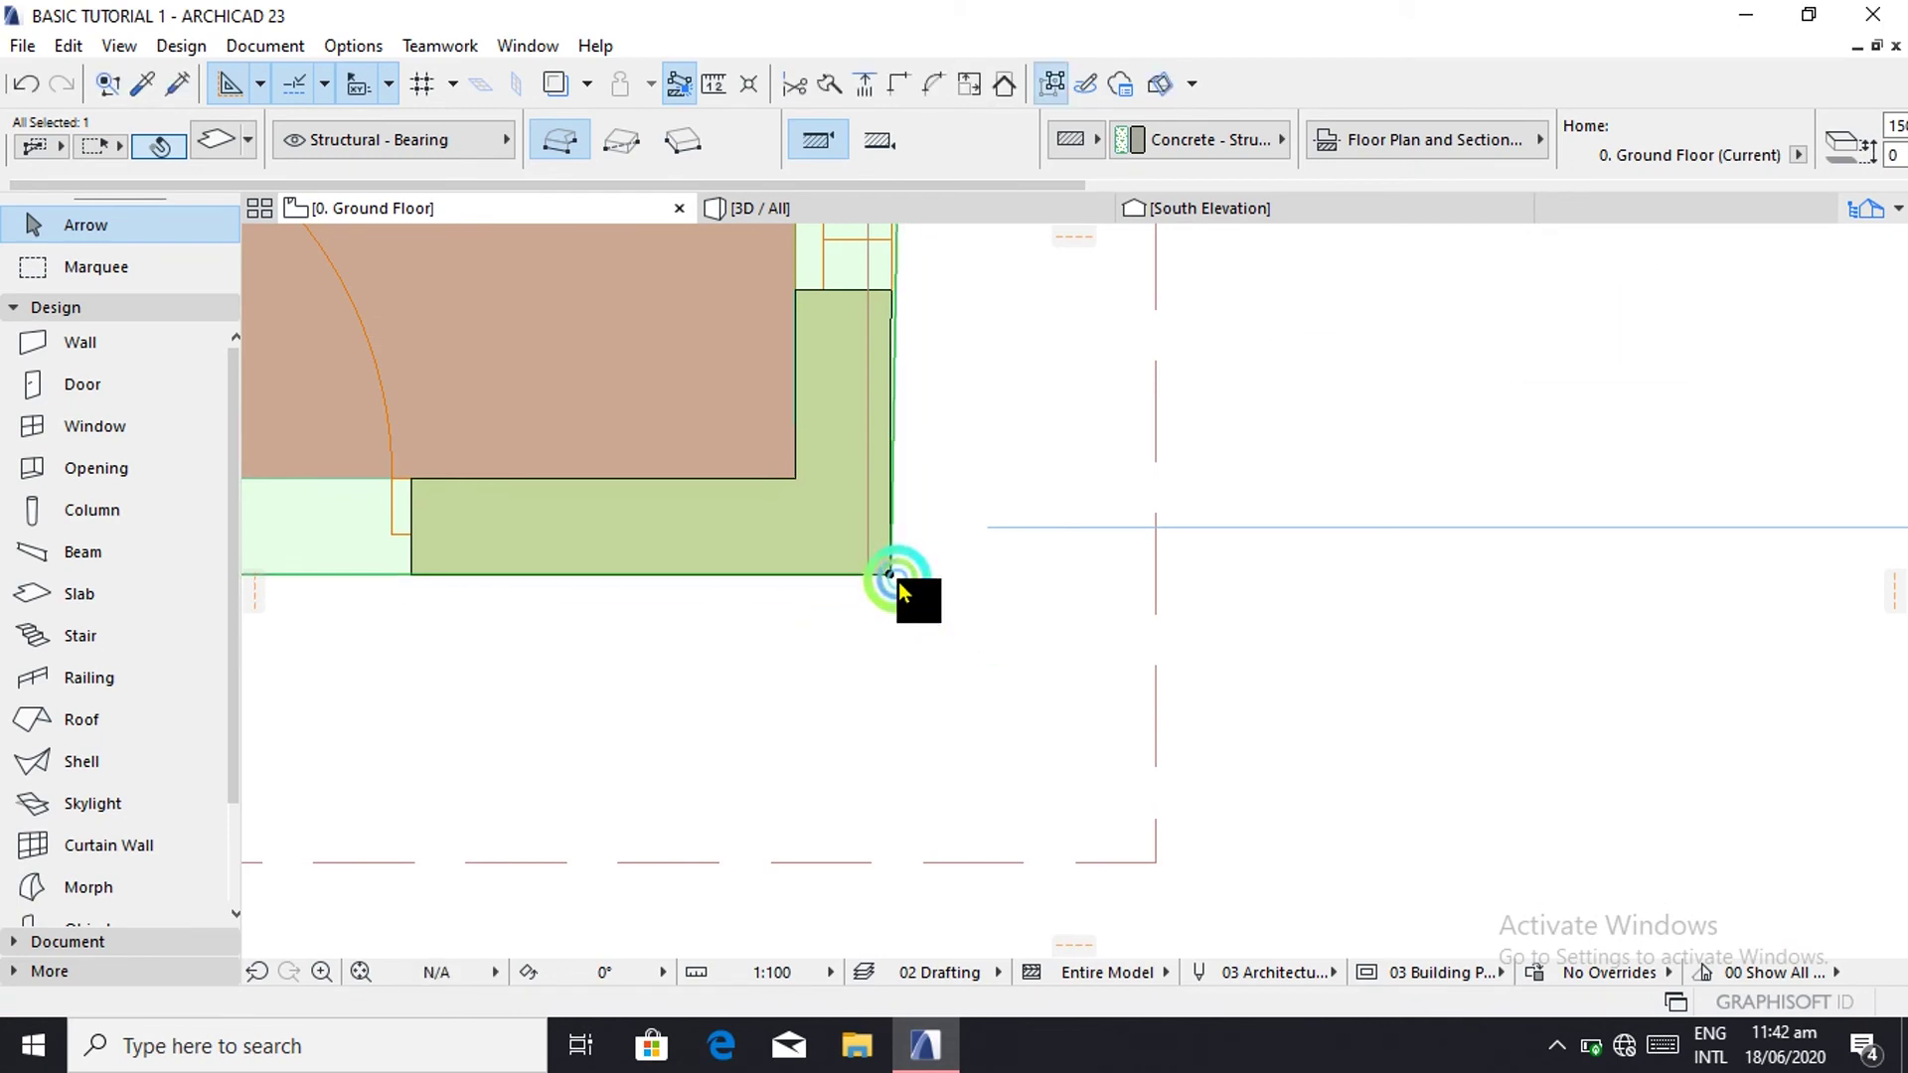
Step: Move the slab node at the porch's east junction with the house to the outer corner between the walls
{"action": "scroll", "coordinate": [916, 541], "scroll_direction": "up", "scroll_amount": 11}
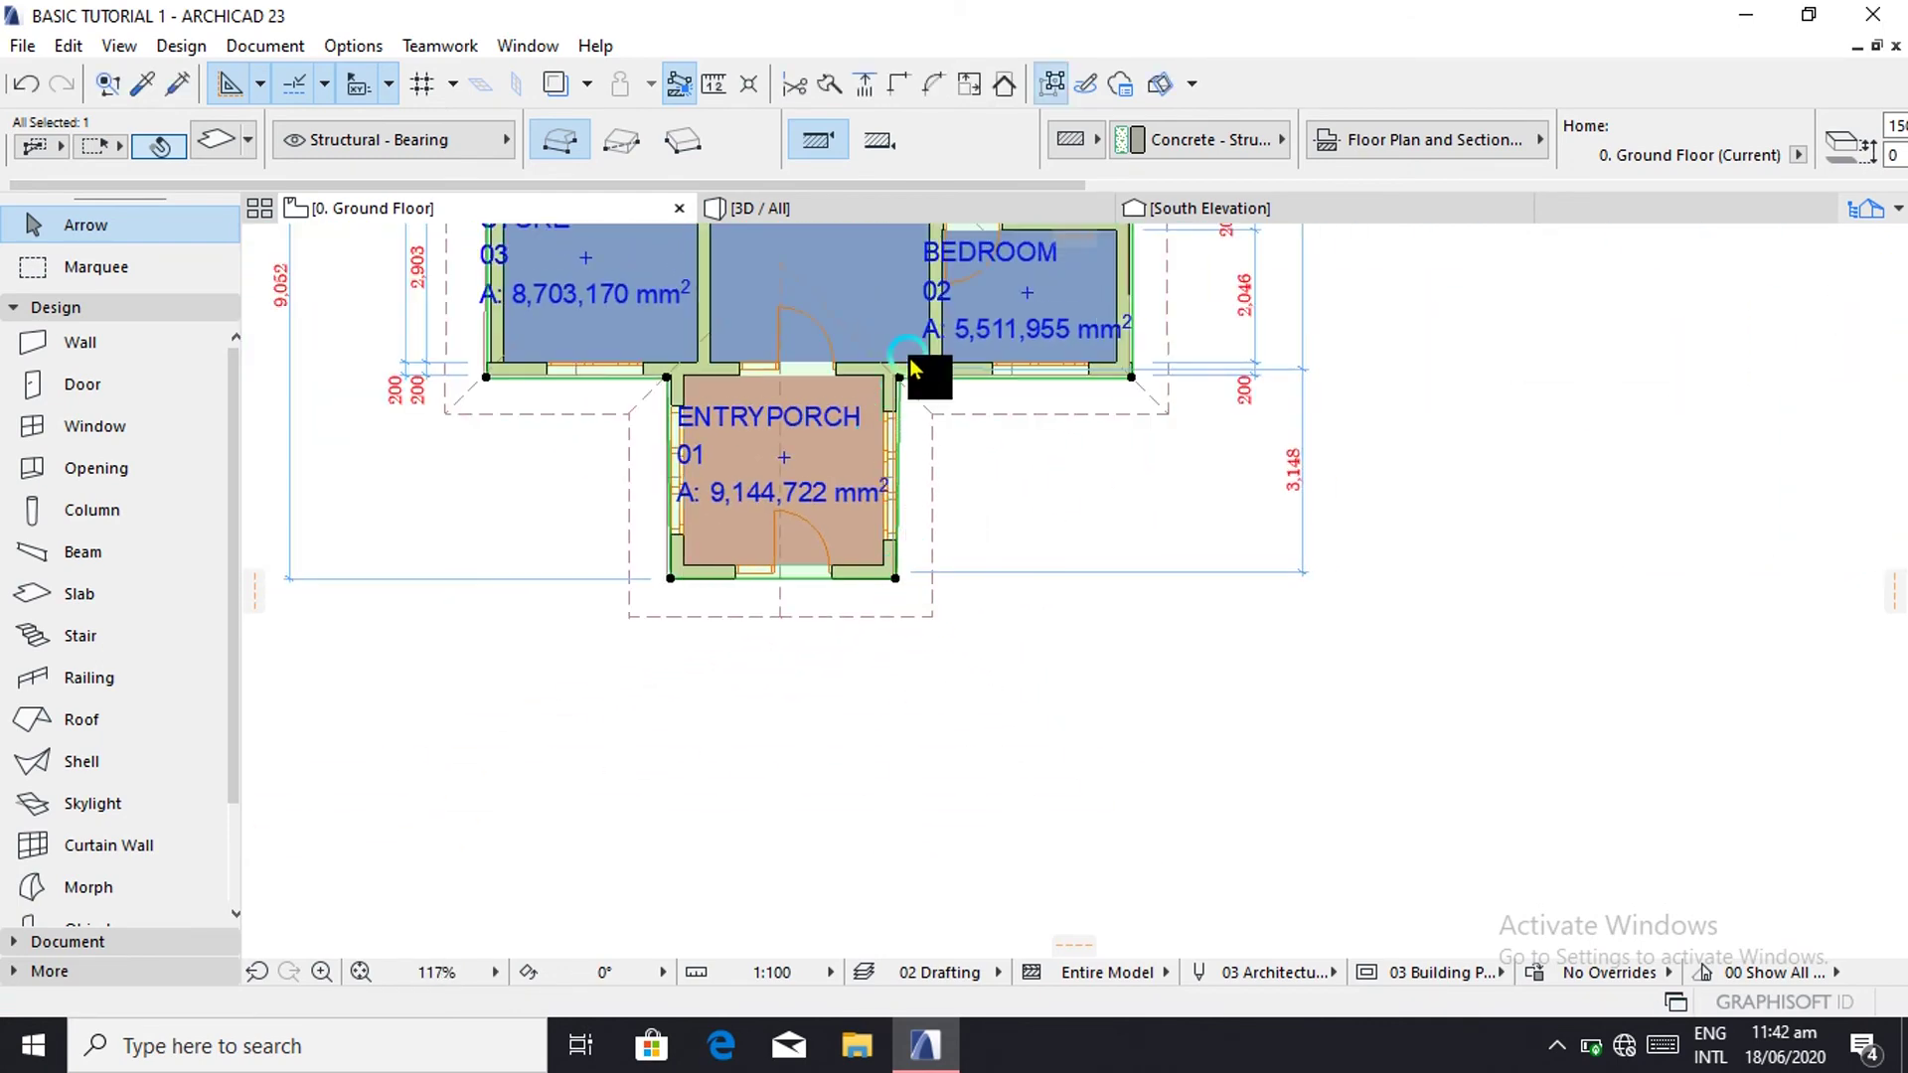
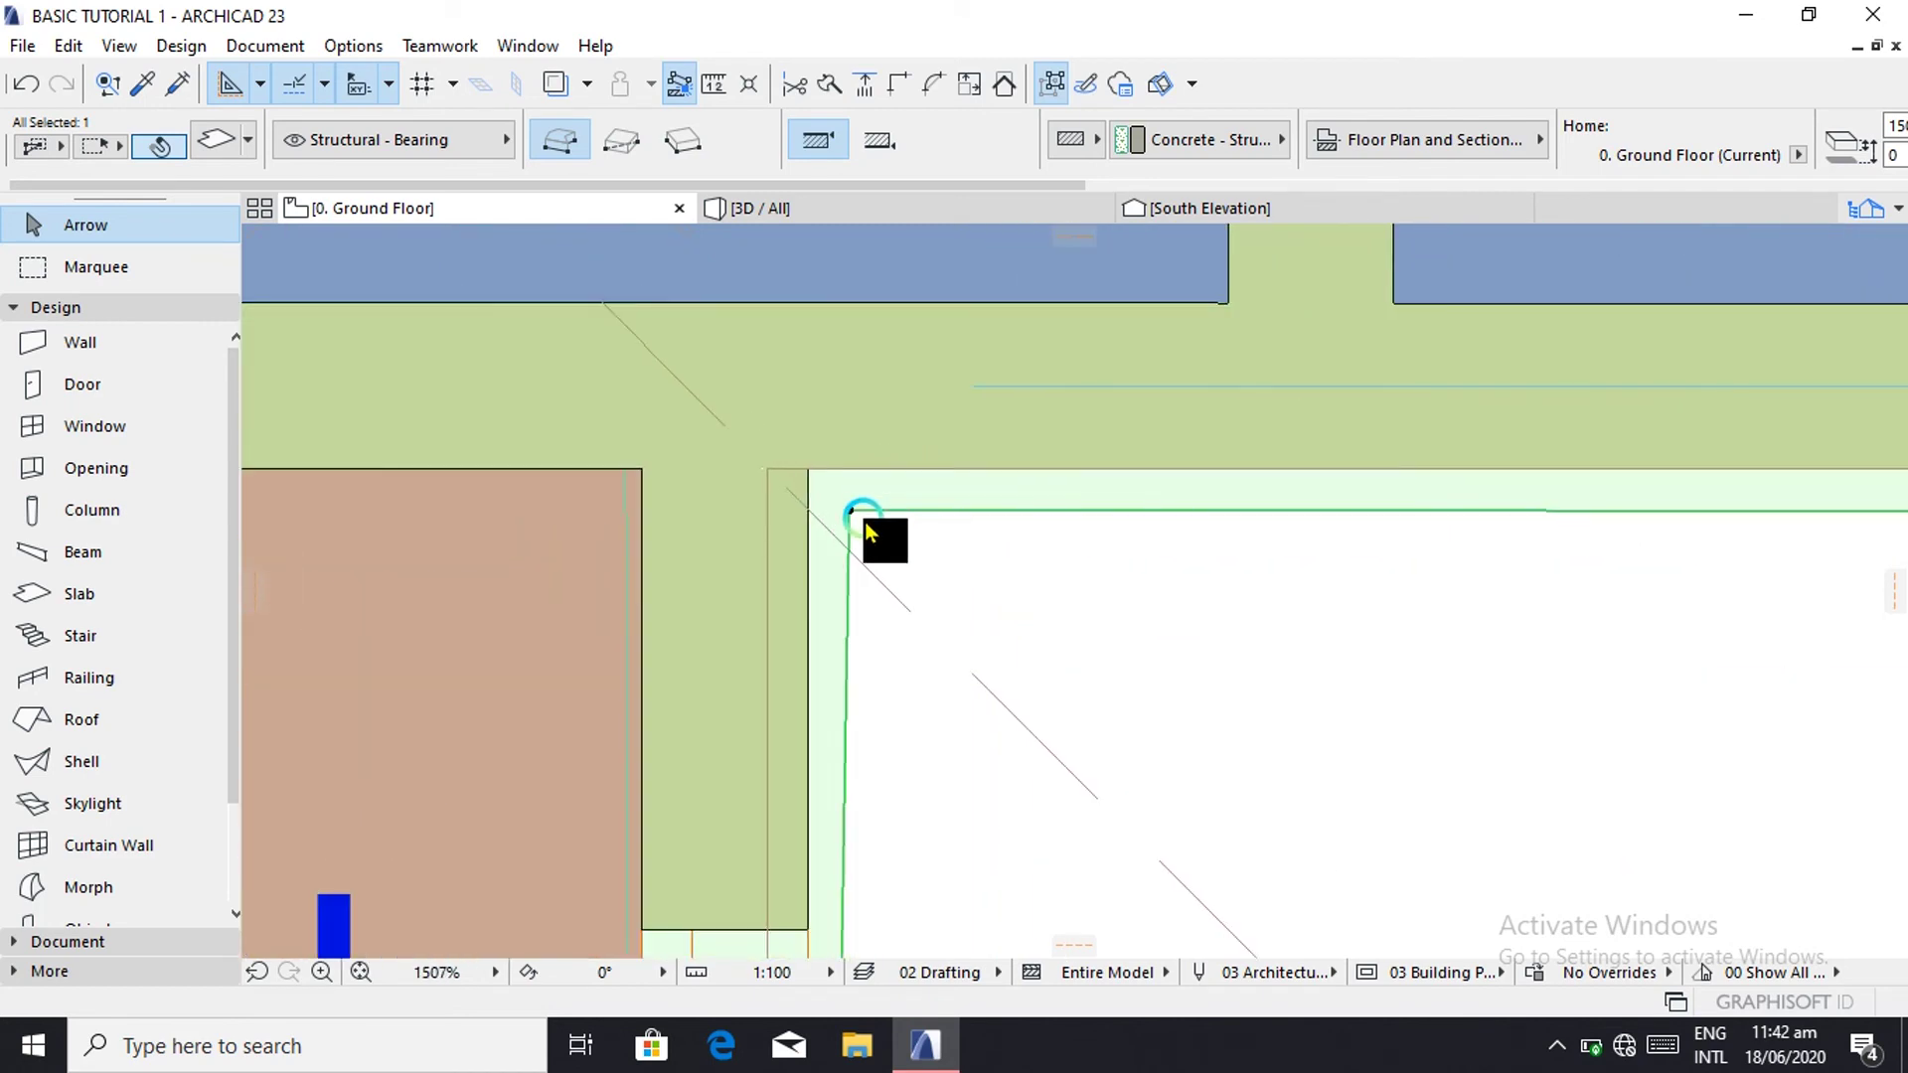
{"action": "left_click", "coordinate": [851, 511]}
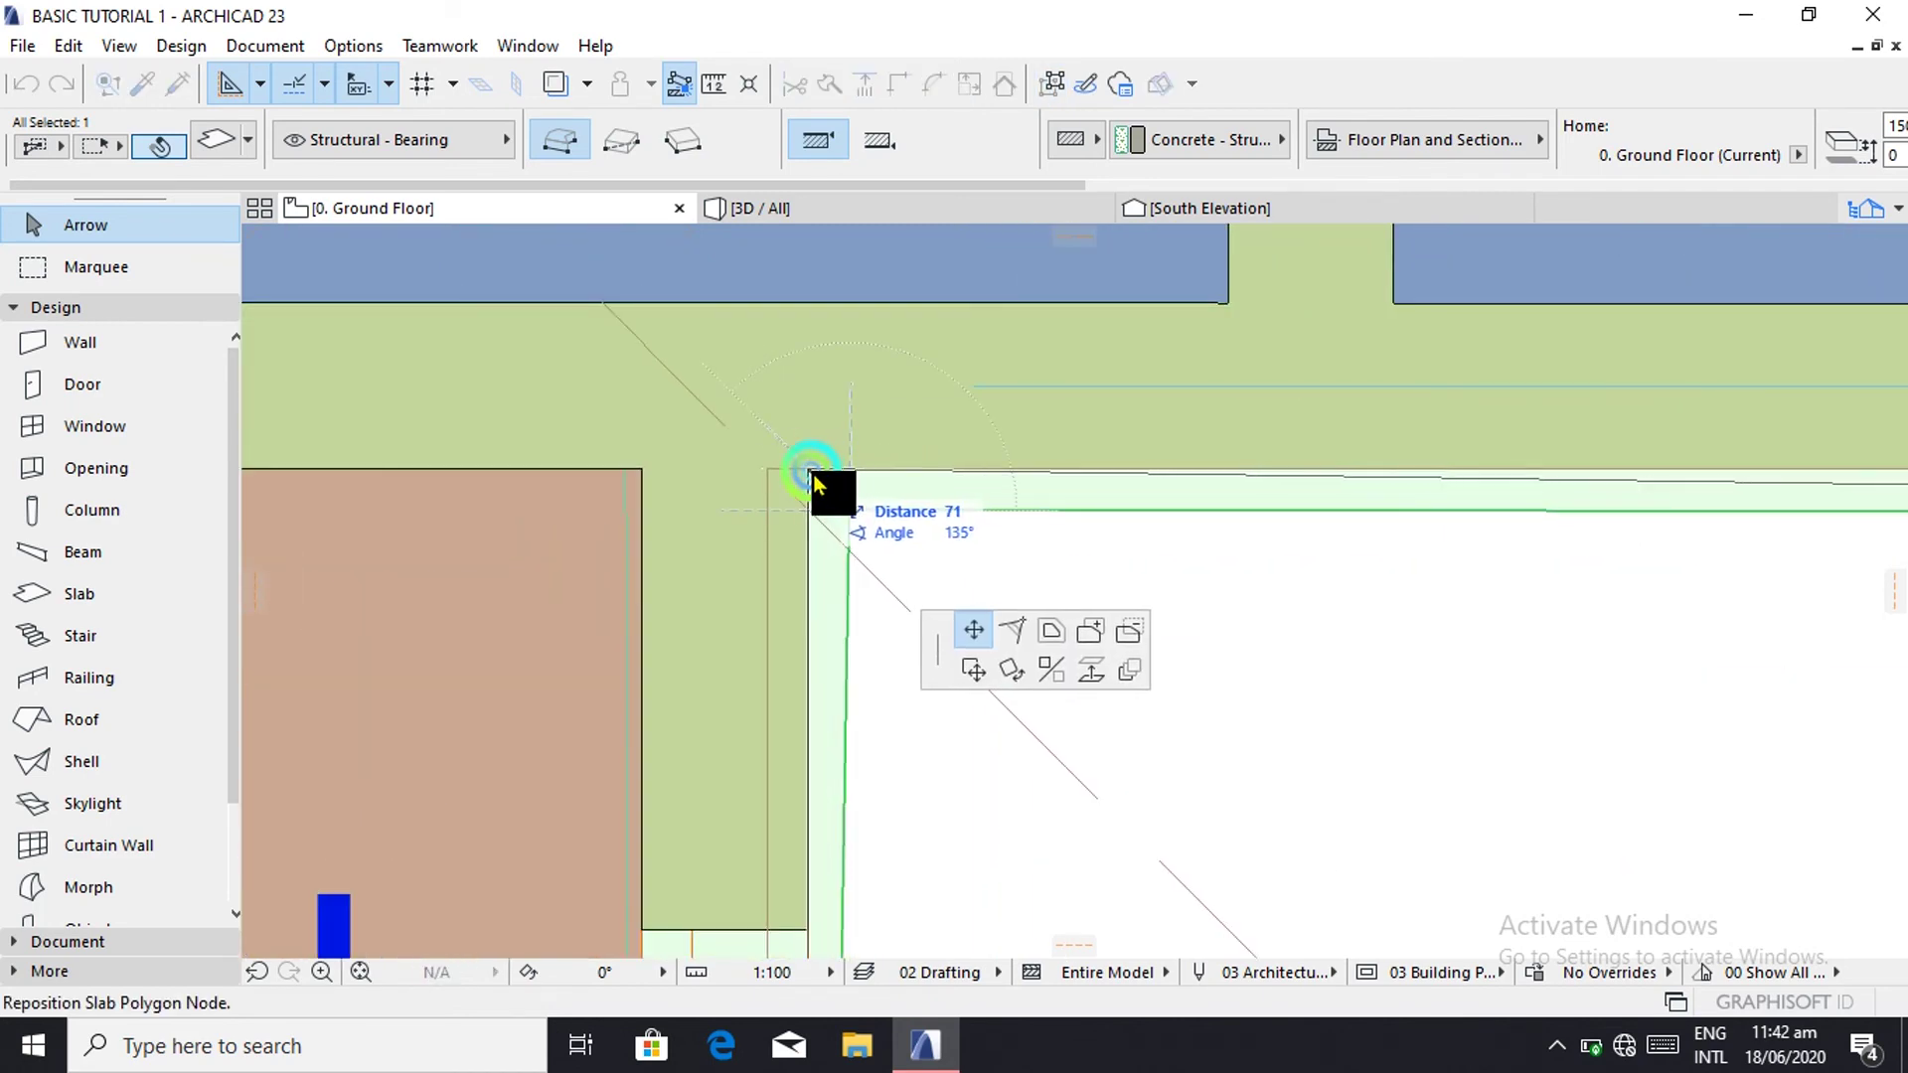
{"action": "left_click", "coordinate": [811, 474]}
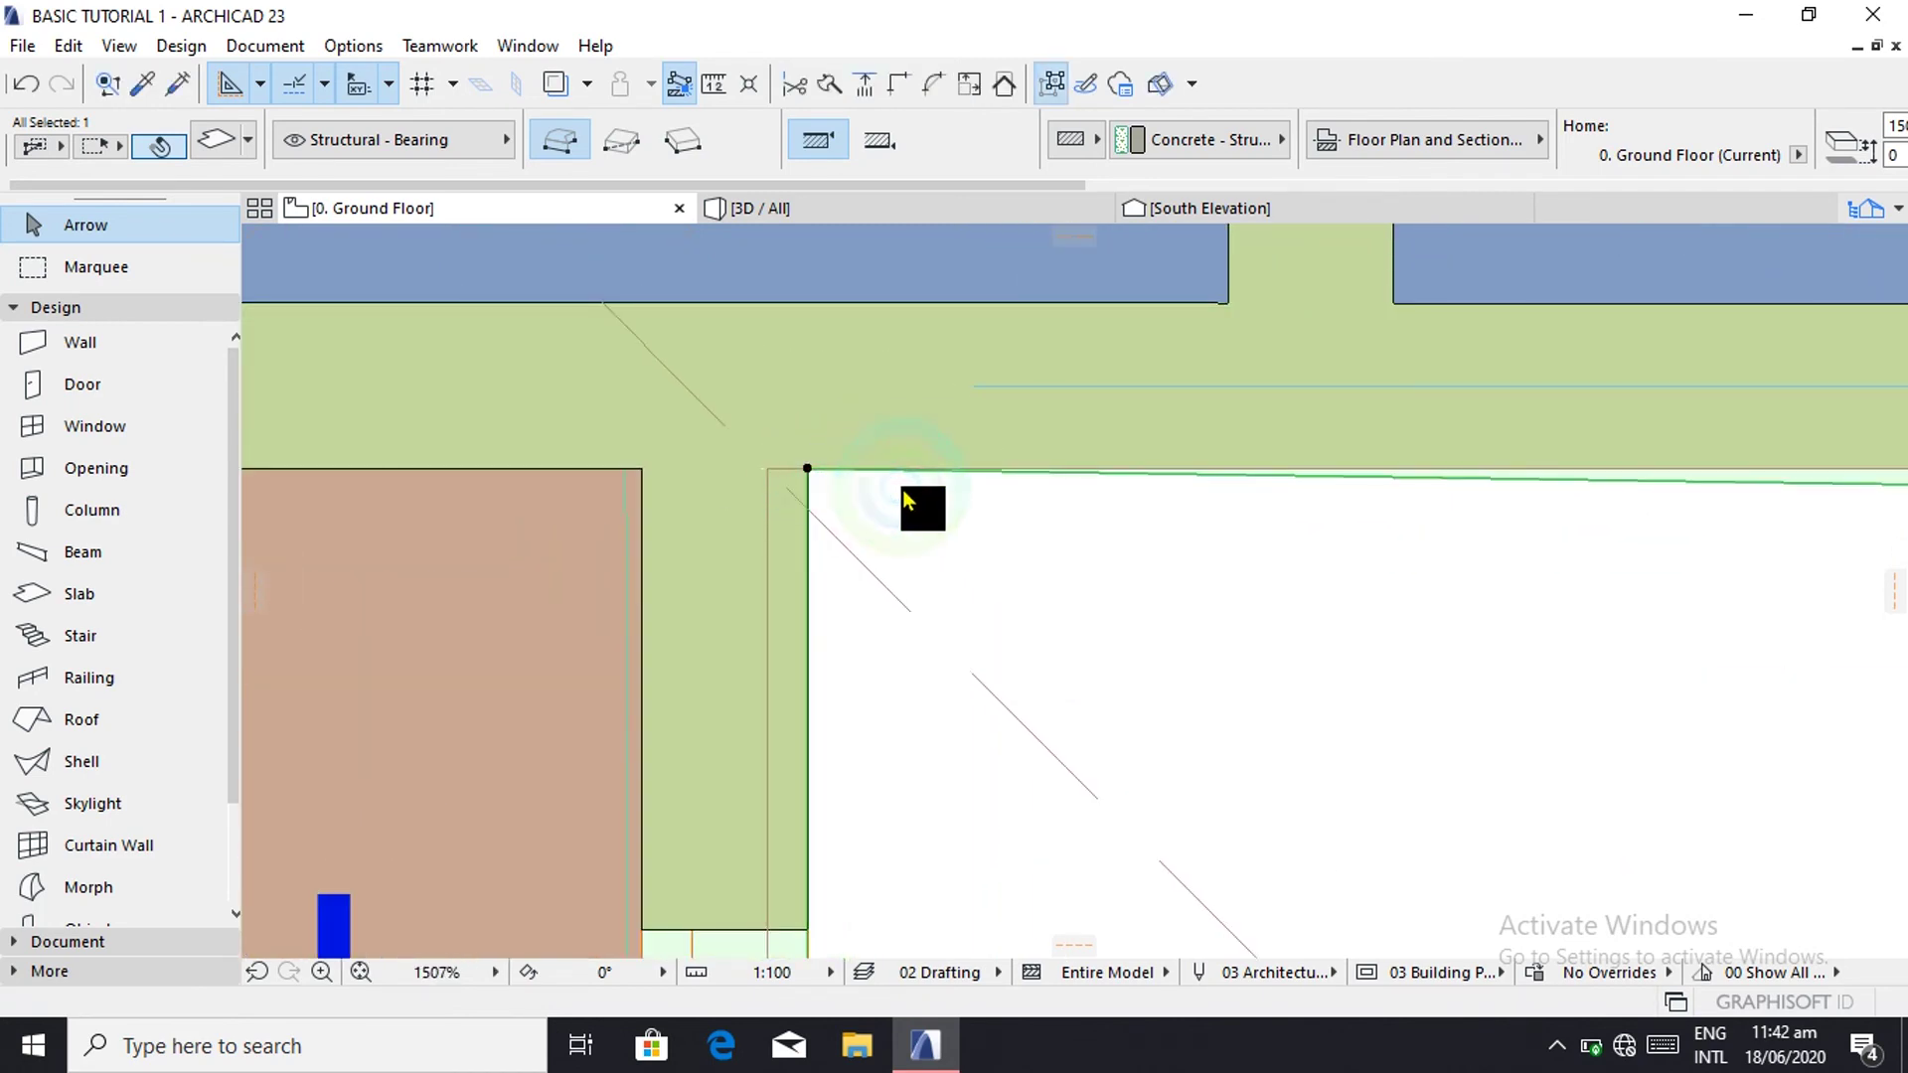
{"action": "scroll", "coordinate": [902, 489], "scroll_direction": "down", "scroll_amount": 4}
{"action": "scroll", "coordinate": [902, 489], "scroll_direction": "down", "scroll_amount": 4}
Step: Move the slab's south-east house node beside Bedroom 02 to the outer corner of the exterior walls
{"action": "scroll", "coordinate": [1357, 505], "scroll_direction": "up", "scroll_amount": 4}
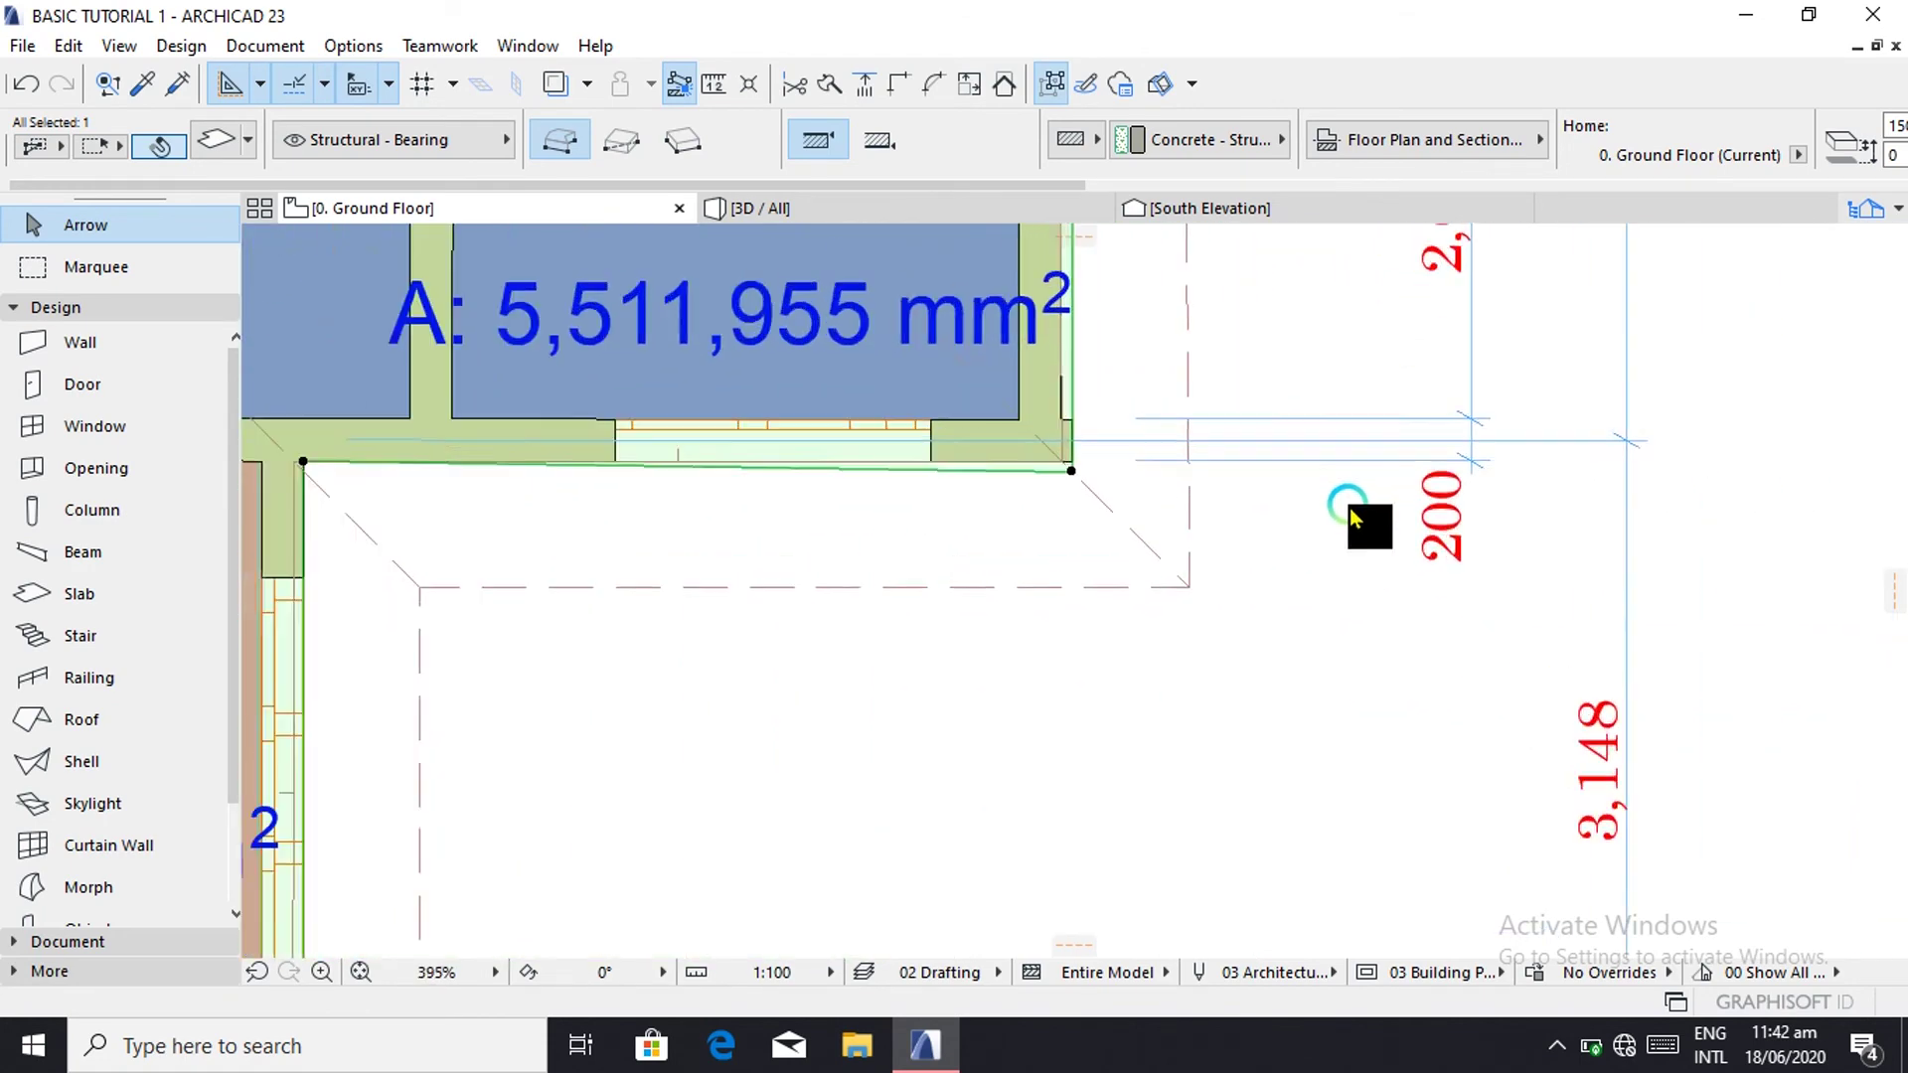
{"action": "scroll", "coordinate": [1040, 470], "scroll_direction": "up", "scroll_amount": 3}
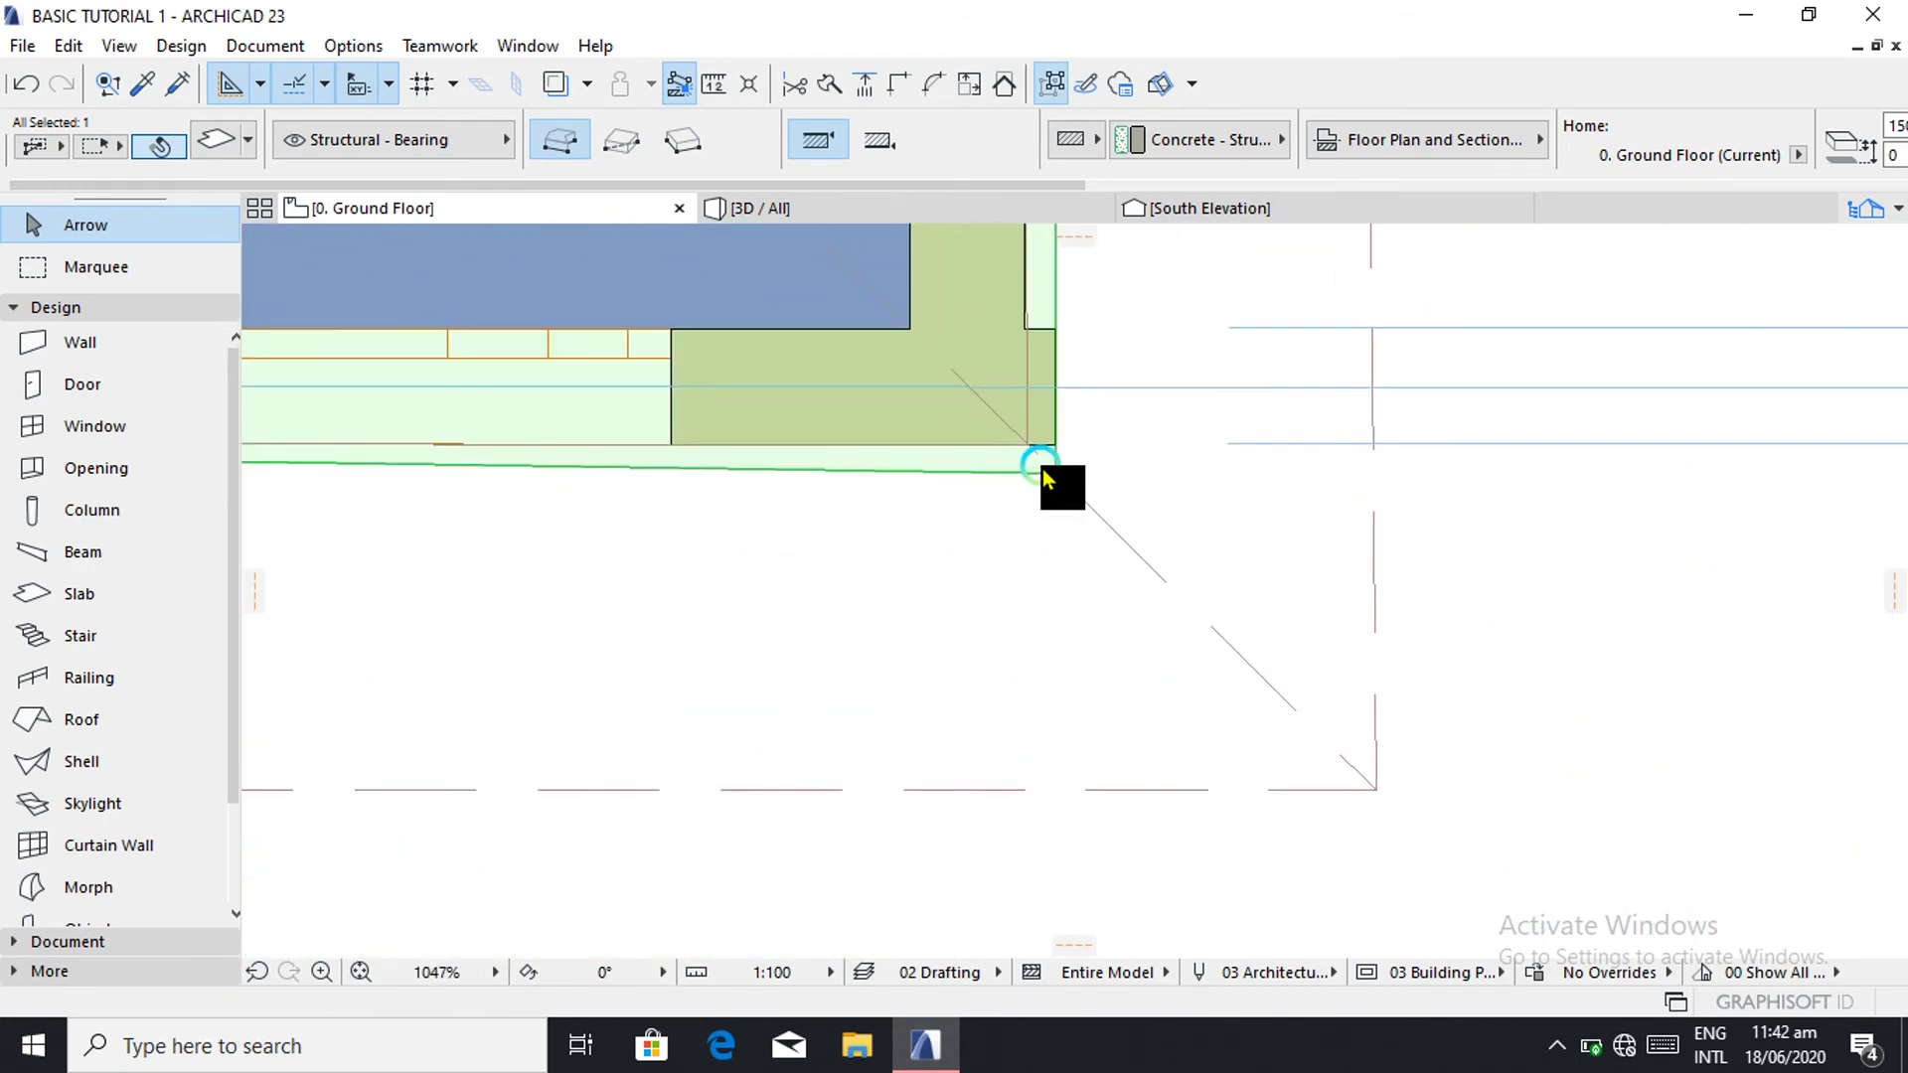
{"action": "left_click", "coordinate": [1053, 475]}
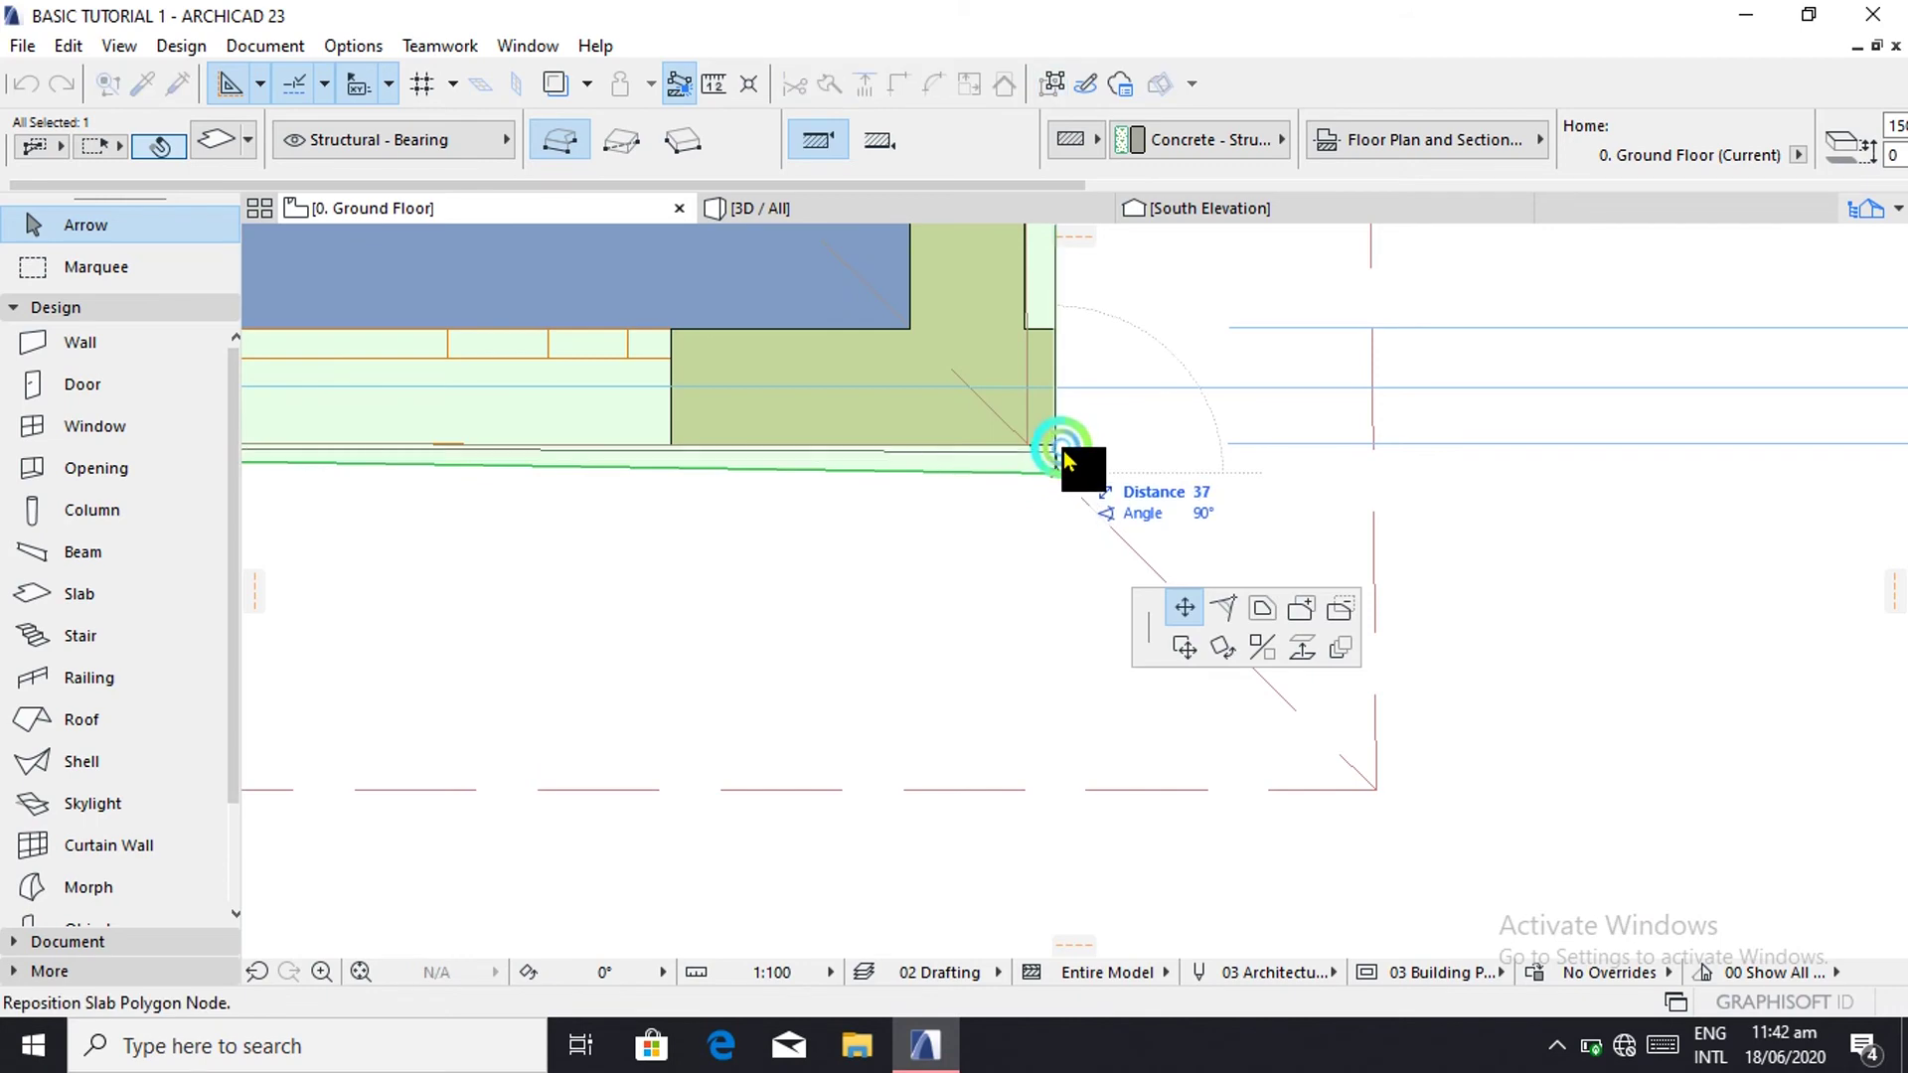
{"action": "left_click", "coordinate": [1063, 450]}
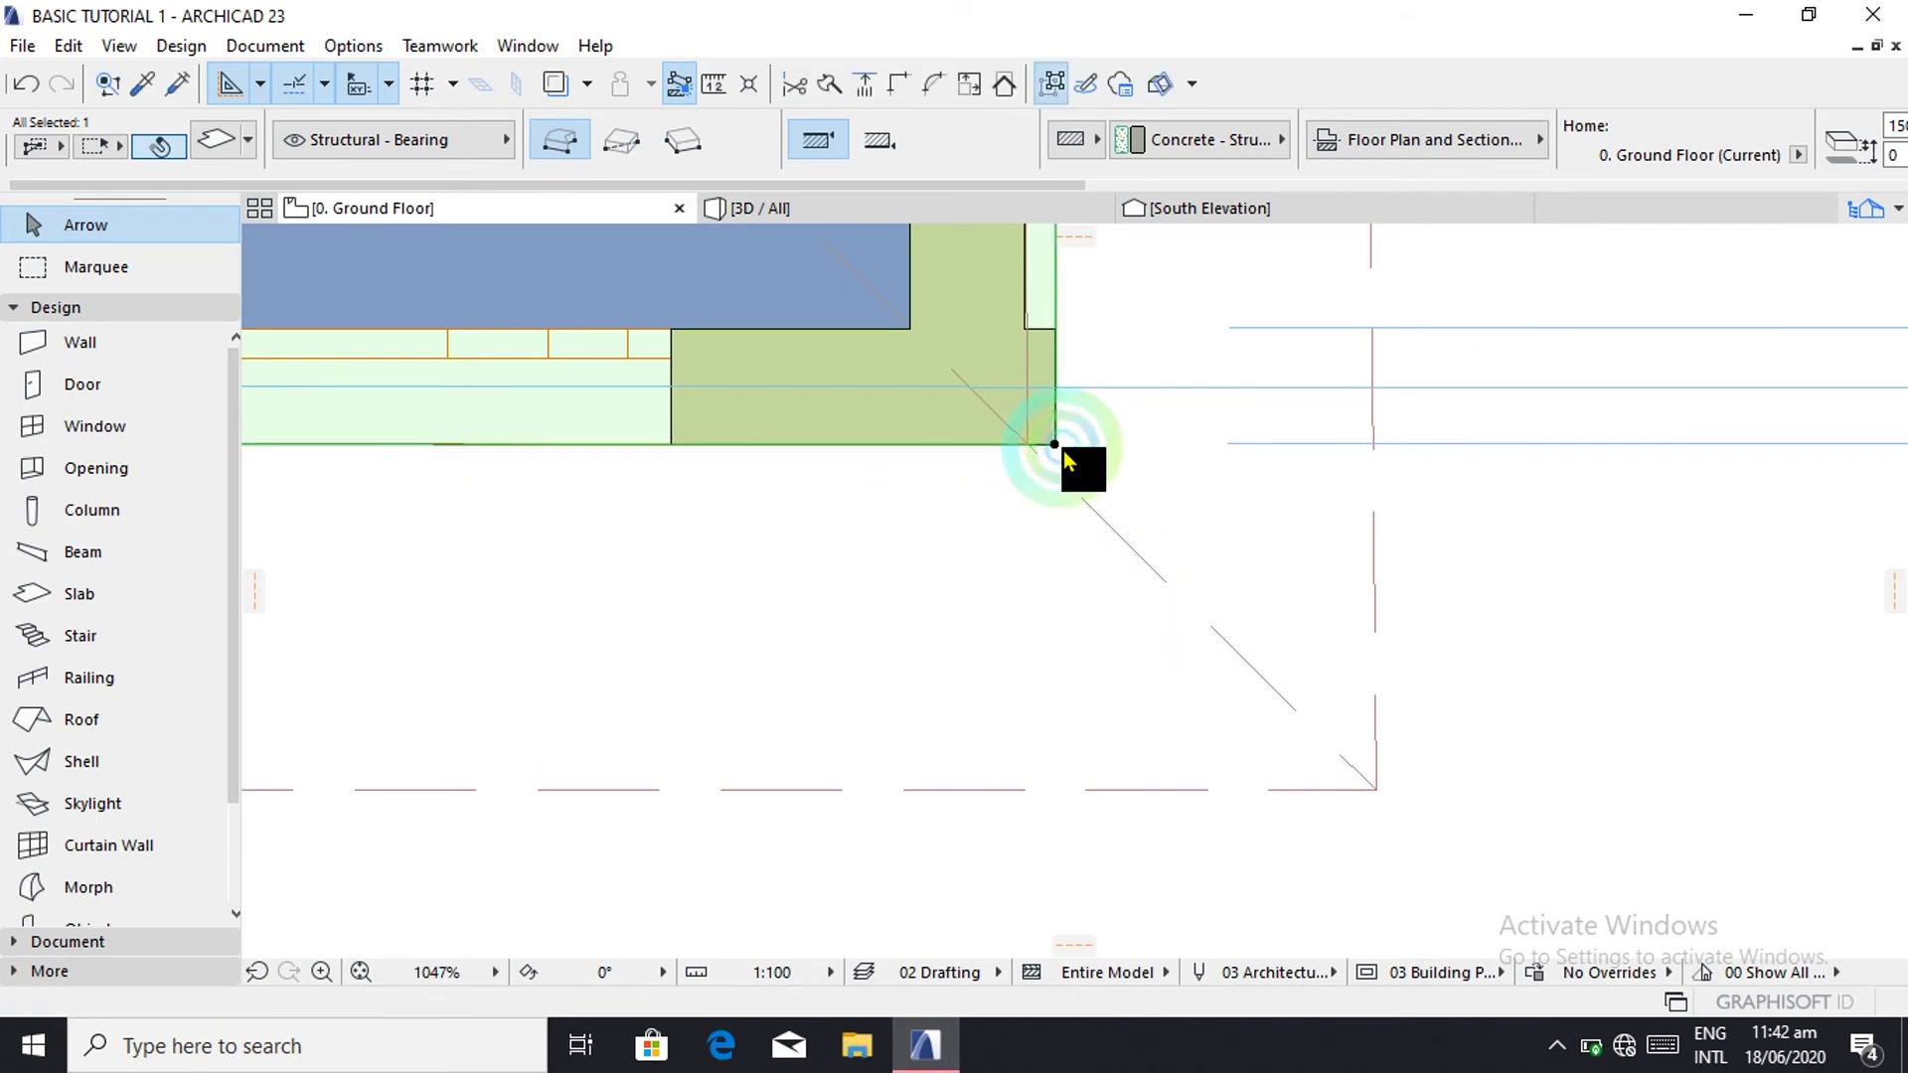
{"action": "scroll", "coordinate": [1063, 450], "scroll_direction": "down", "scroll_amount": 6}
{"action": "scroll", "coordinate": [1063, 450], "scroll_direction": "down", "scroll_amount": 3}
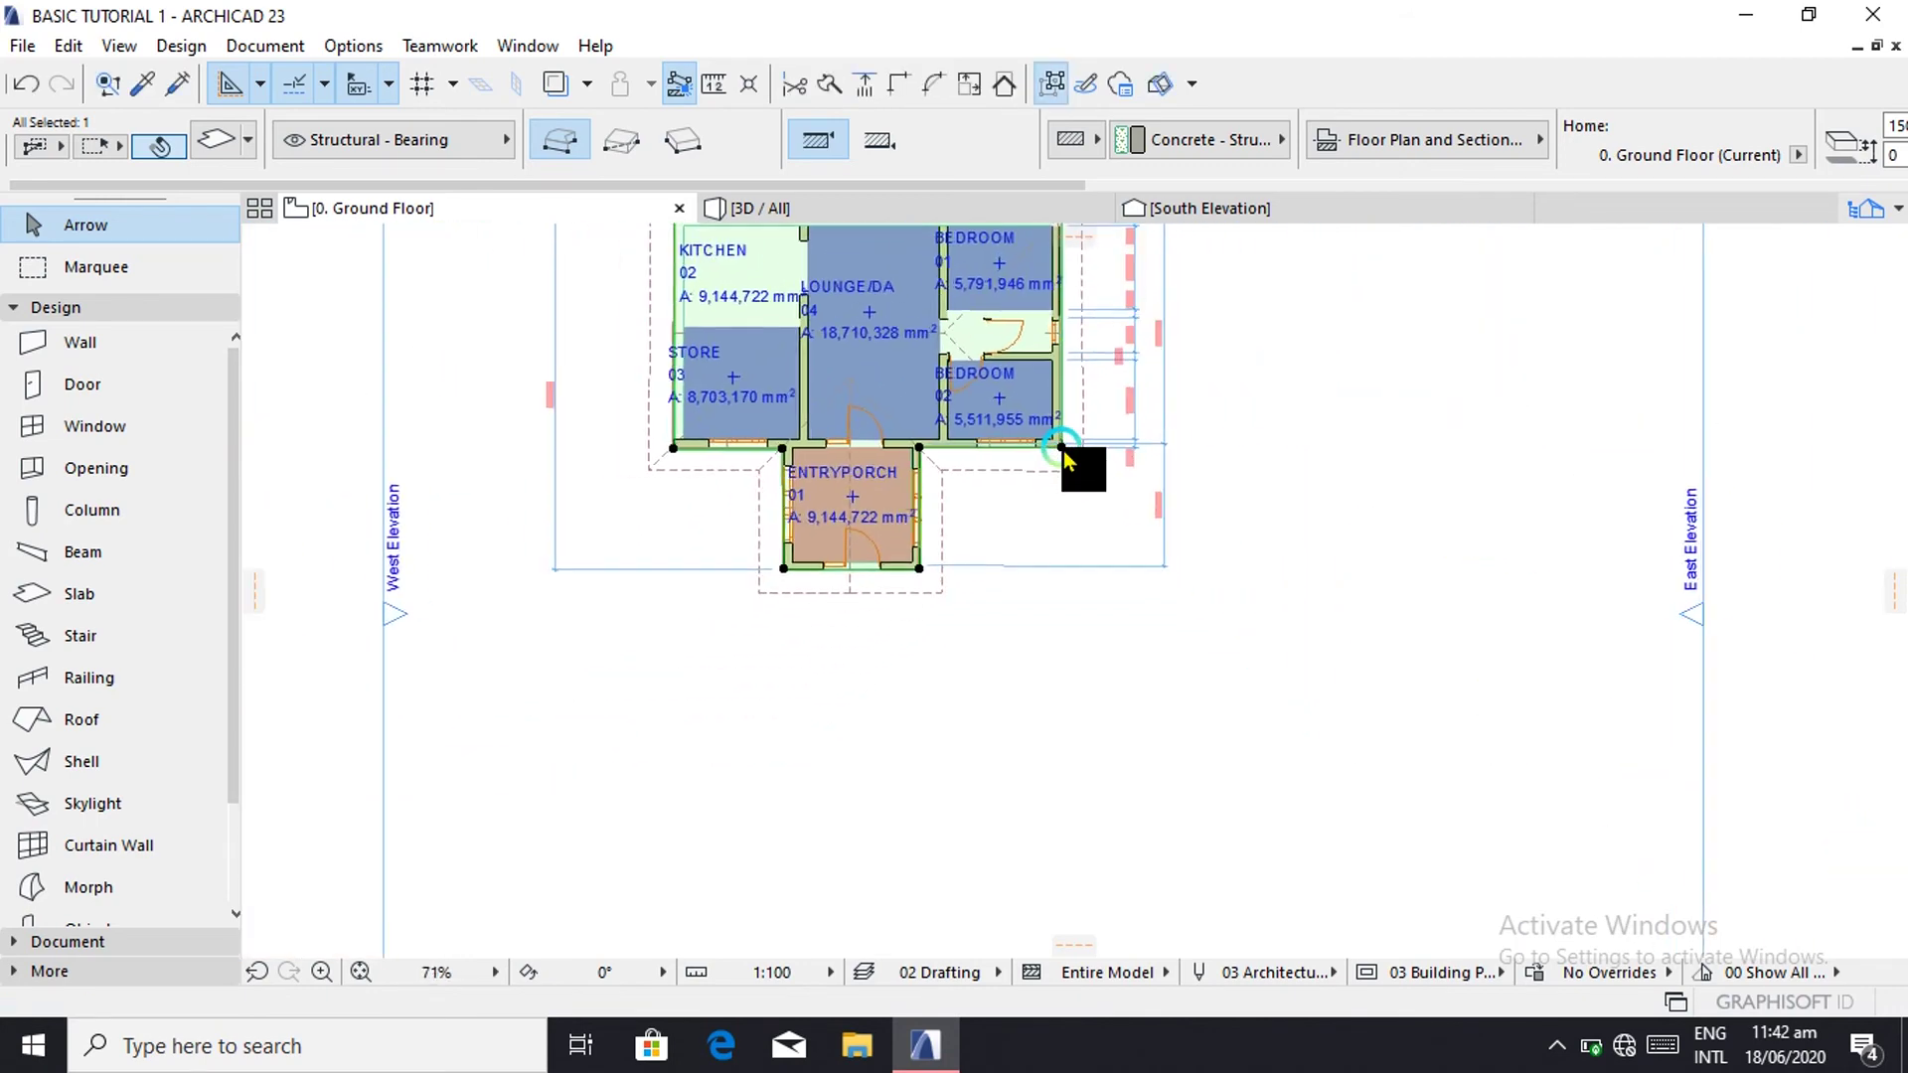
Step: Examine the remaining slab edges and corners around the bedrooms, kitchen and store, and deselect the slab
{"action": "scroll", "coordinate": [1088, 408], "scroll_direction": "down", "scroll_amount": 1}
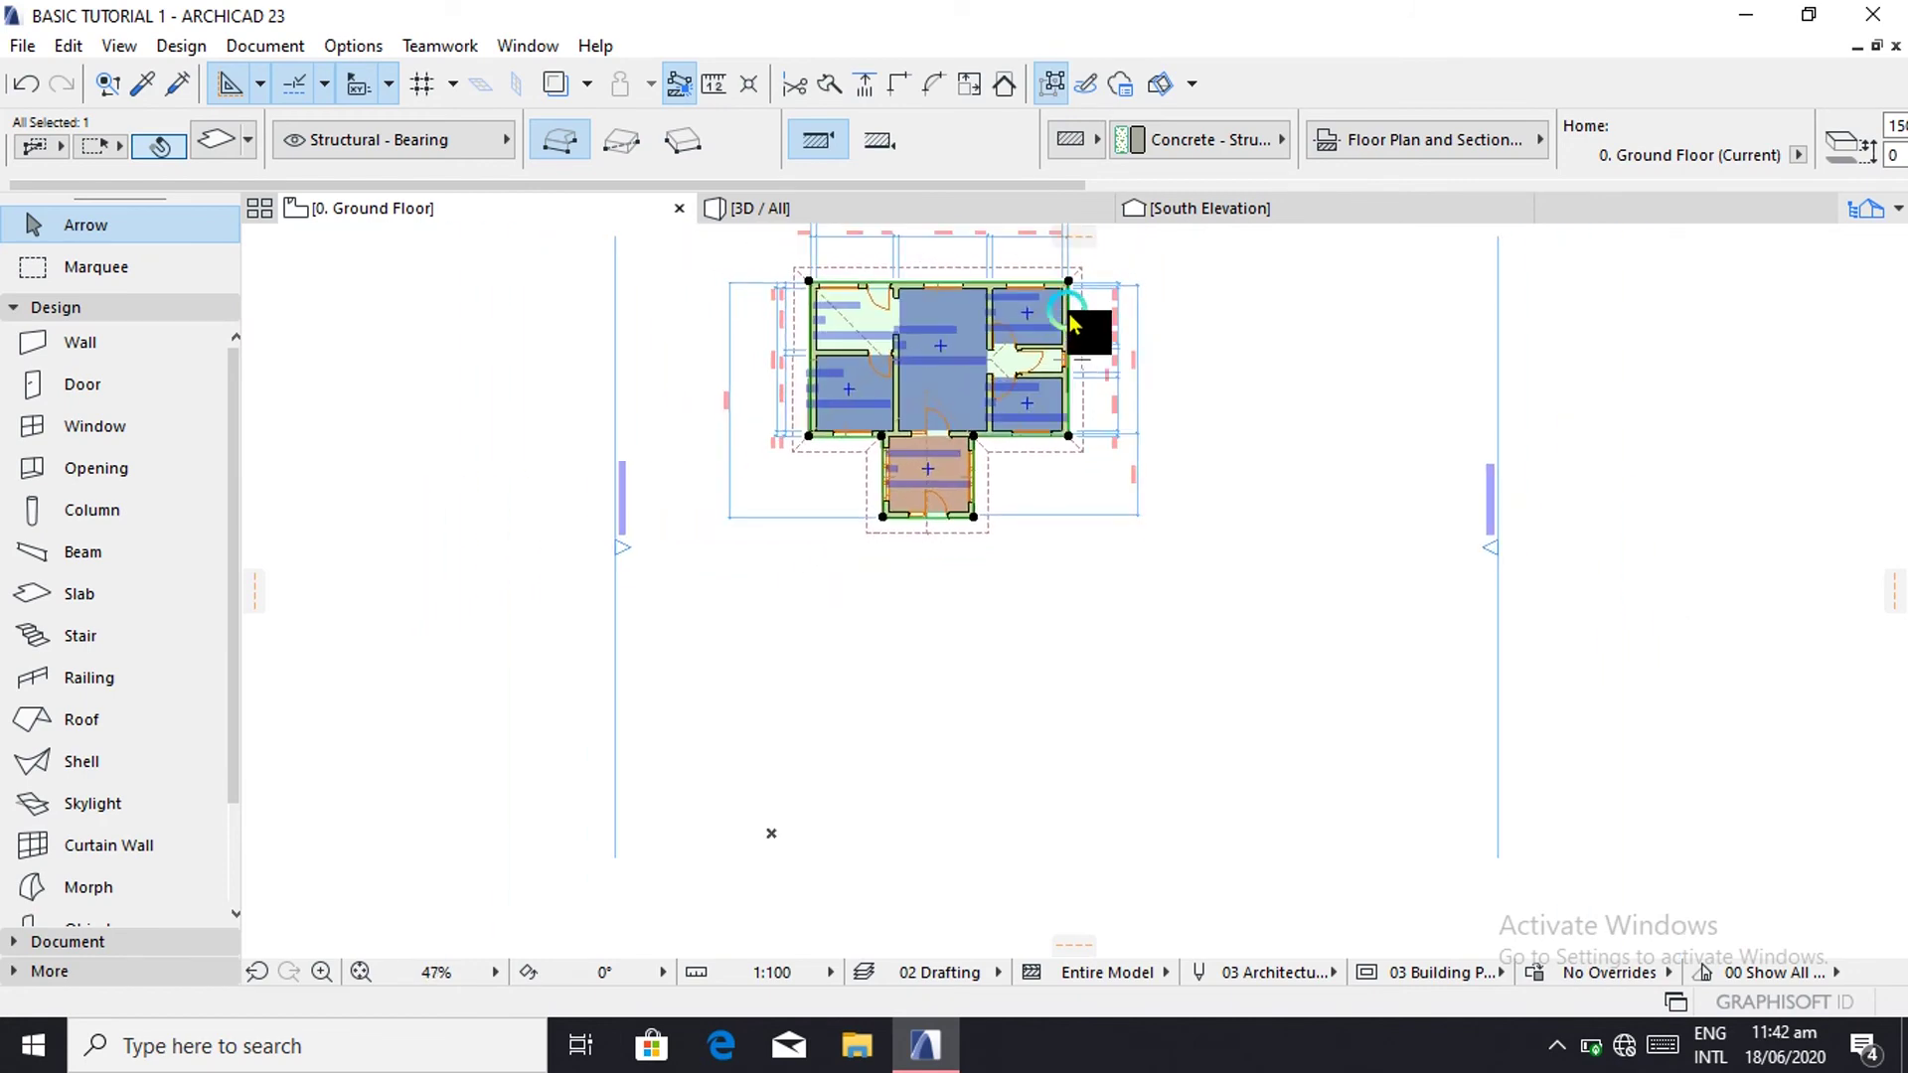
{"action": "scroll", "coordinate": [1086, 298], "scroll_direction": "up", "scroll_amount": 4}
{"action": "scroll", "coordinate": [1086, 291], "scroll_direction": "up", "scroll_amount": 6}
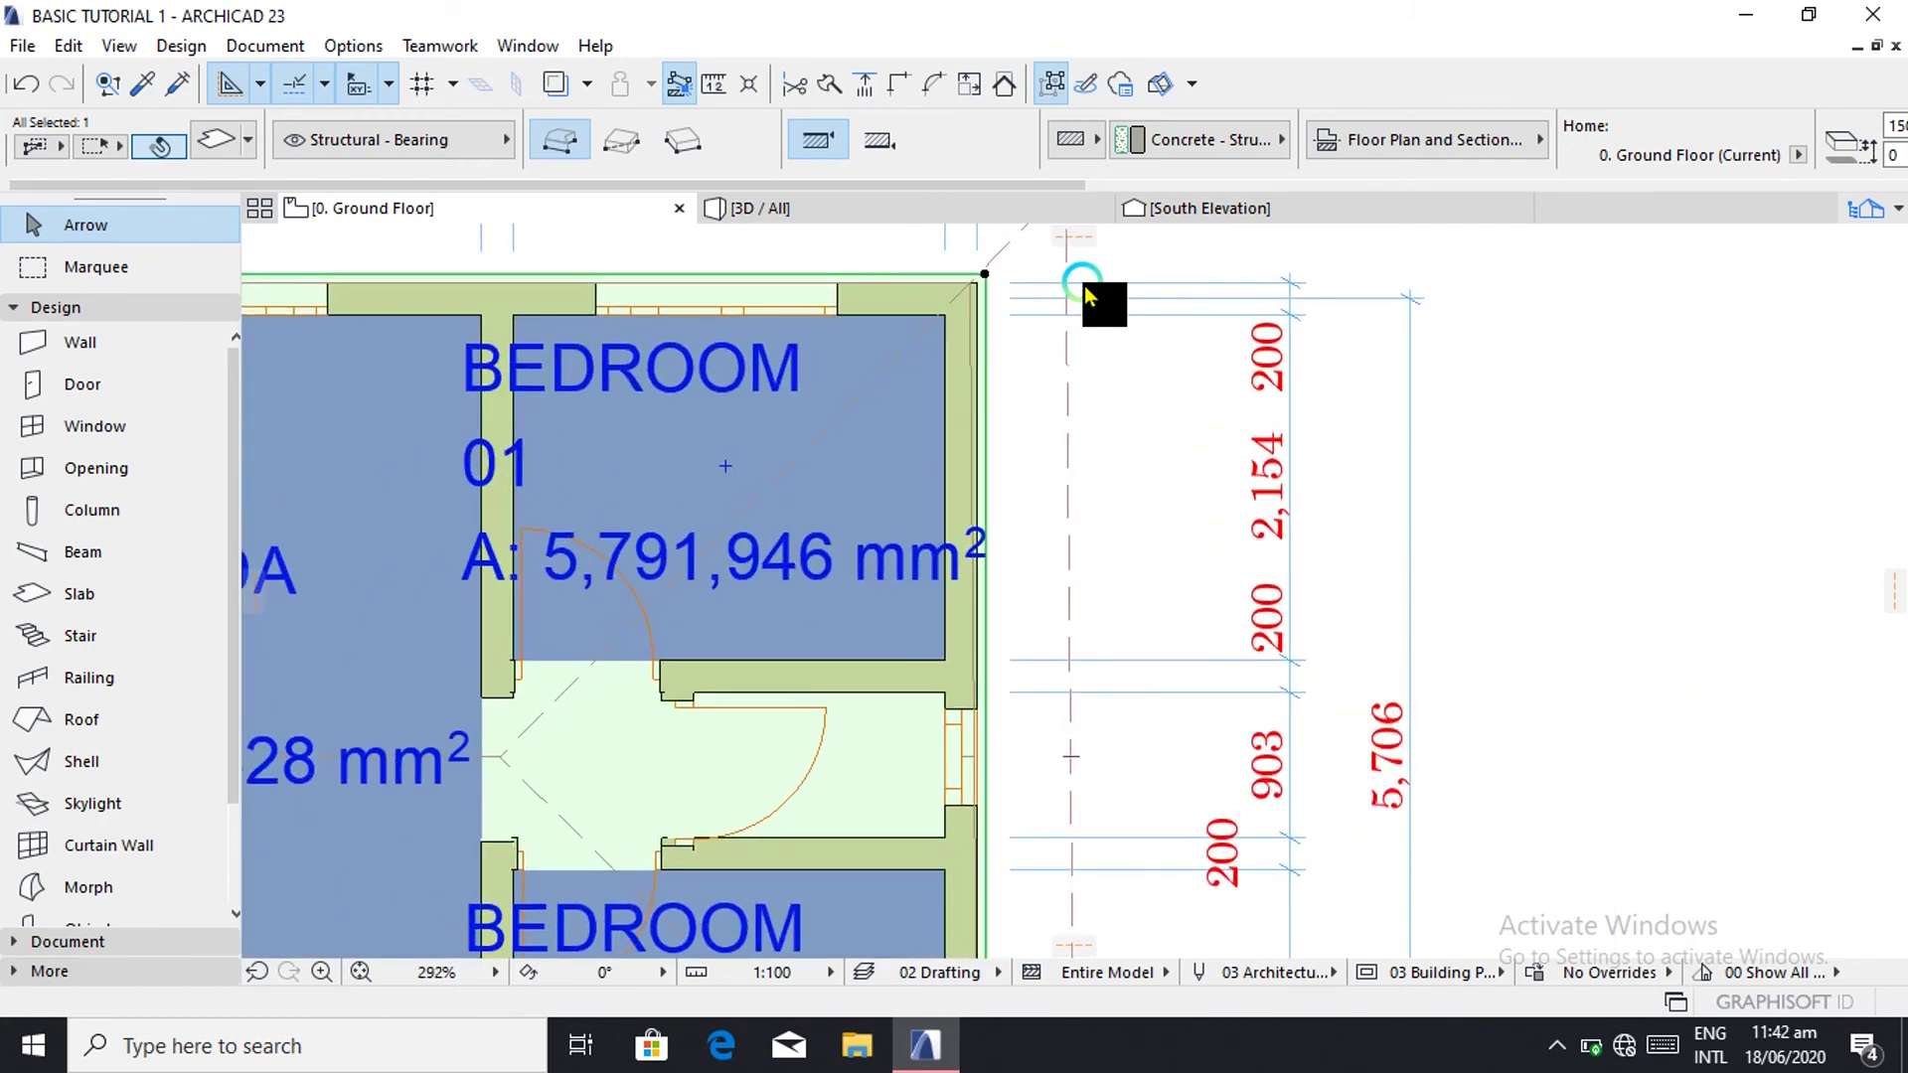
{"action": "scroll", "coordinate": [1085, 288], "scroll_direction": "down", "scroll_amount": 5}
{"action": "scroll", "coordinate": [1094, 296], "scroll_direction": "down", "scroll_amount": 2}
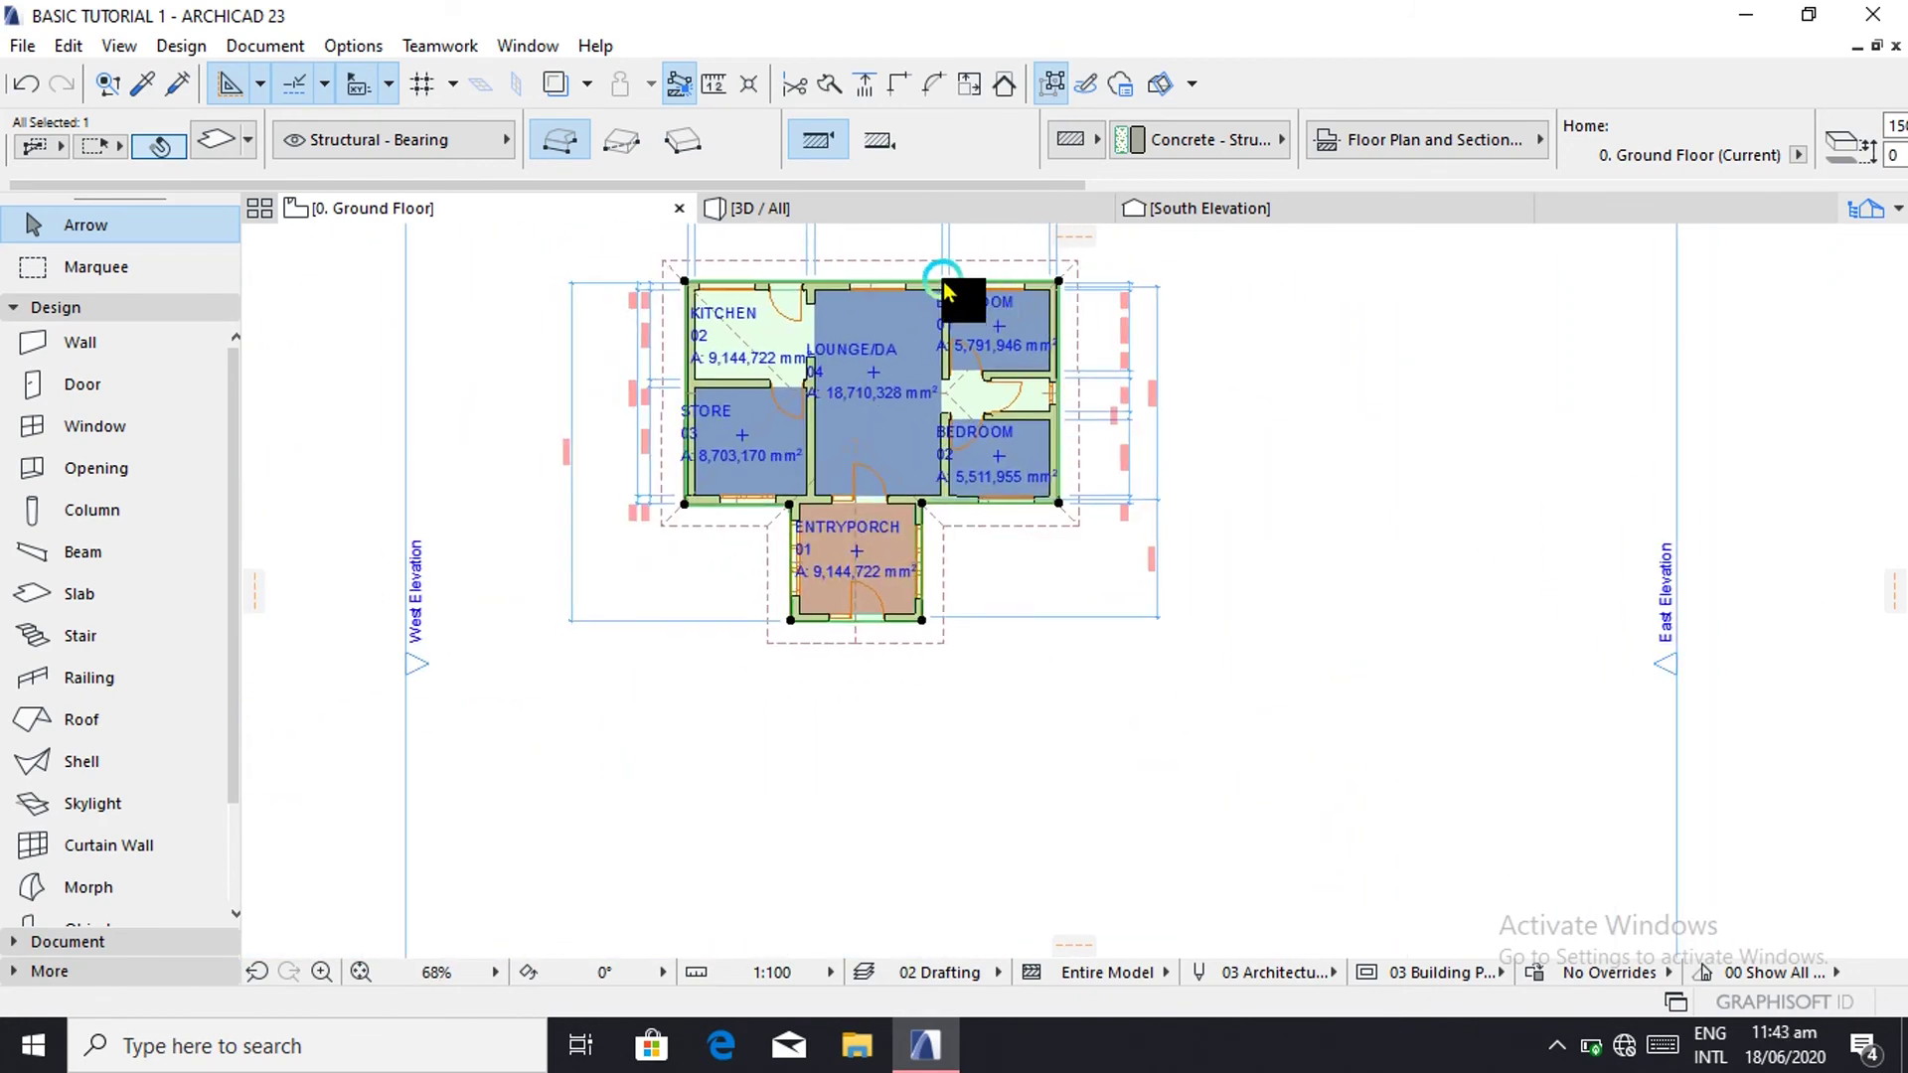
{"action": "scroll", "coordinate": [664, 272], "scroll_direction": "up", "scroll_amount": 9}
{"action": "scroll", "coordinate": [739, 331], "scroll_direction": "down", "scroll_amount": 4}
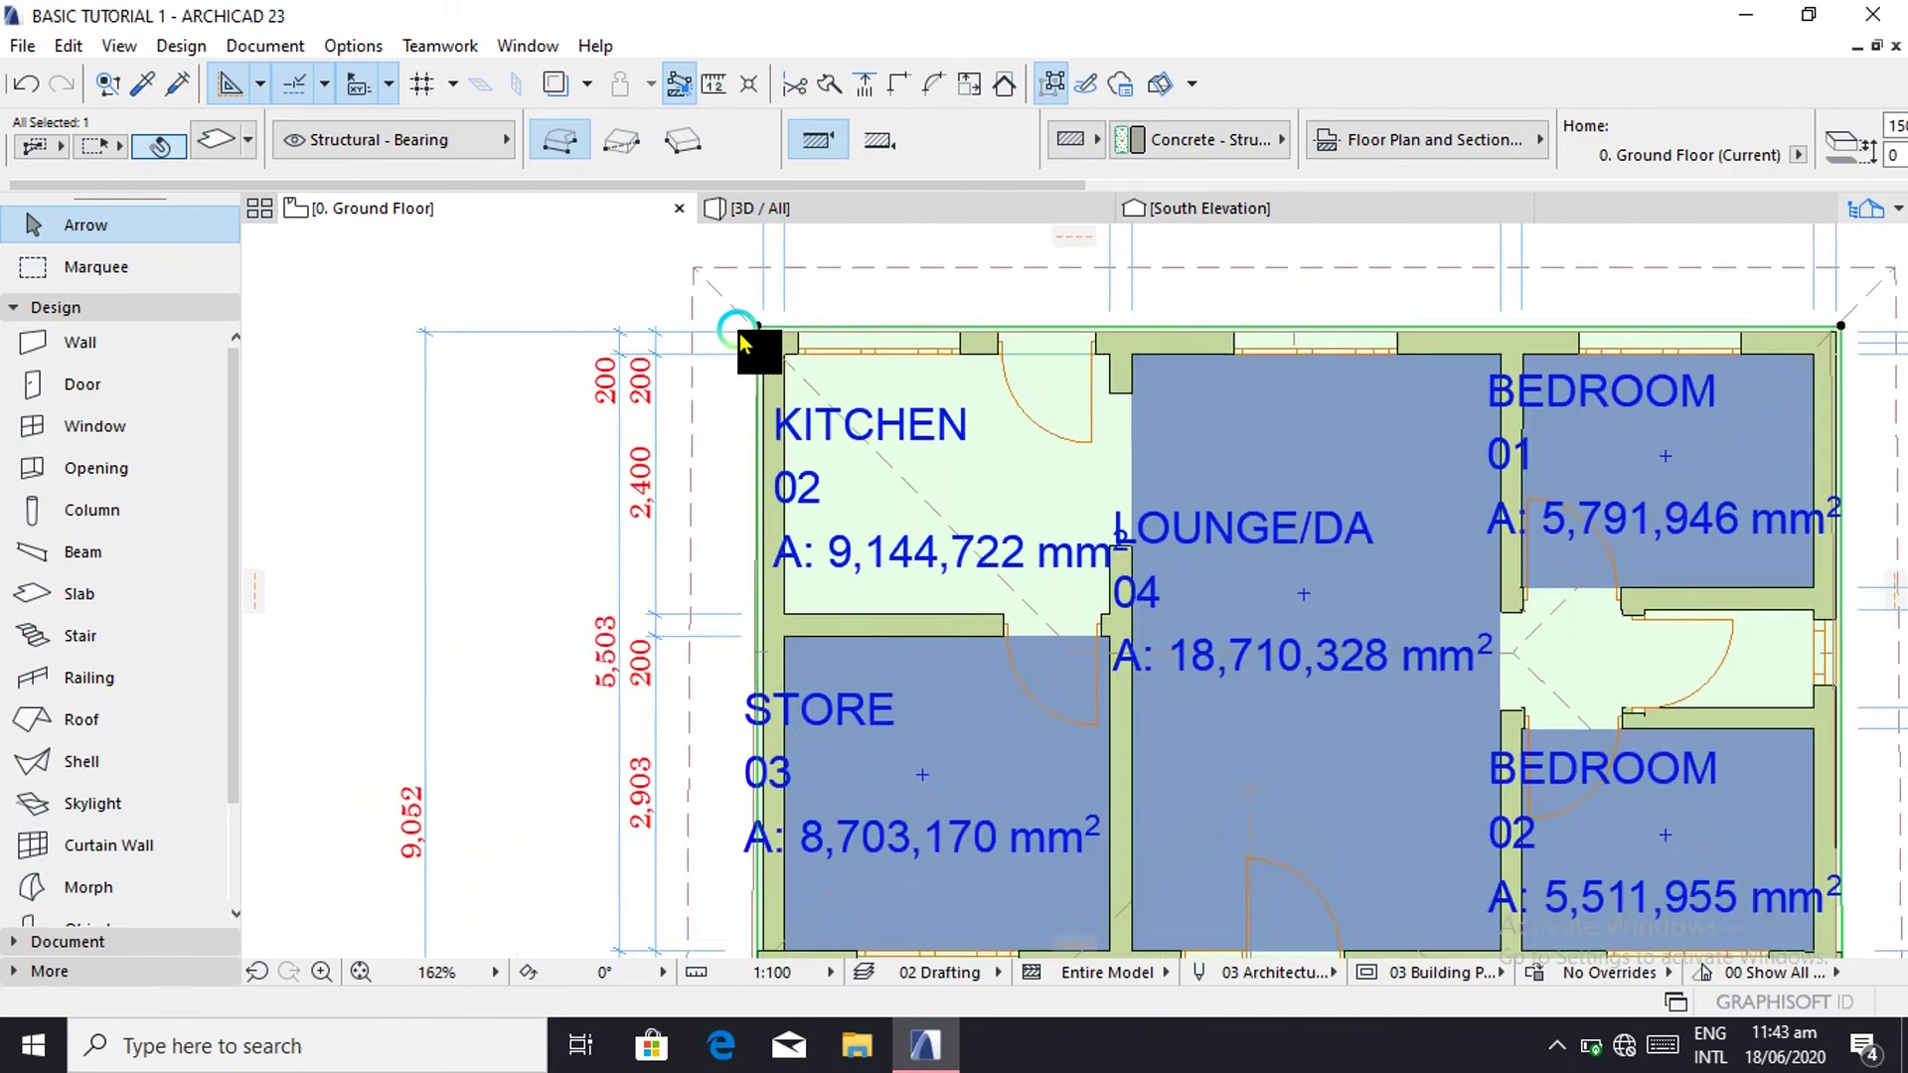
{"action": "scroll", "coordinate": [740, 332], "scroll_direction": "down", "scroll_amount": 6}
{"action": "scroll", "coordinate": [771, 774], "scroll_direction": "up", "scroll_amount": 13}
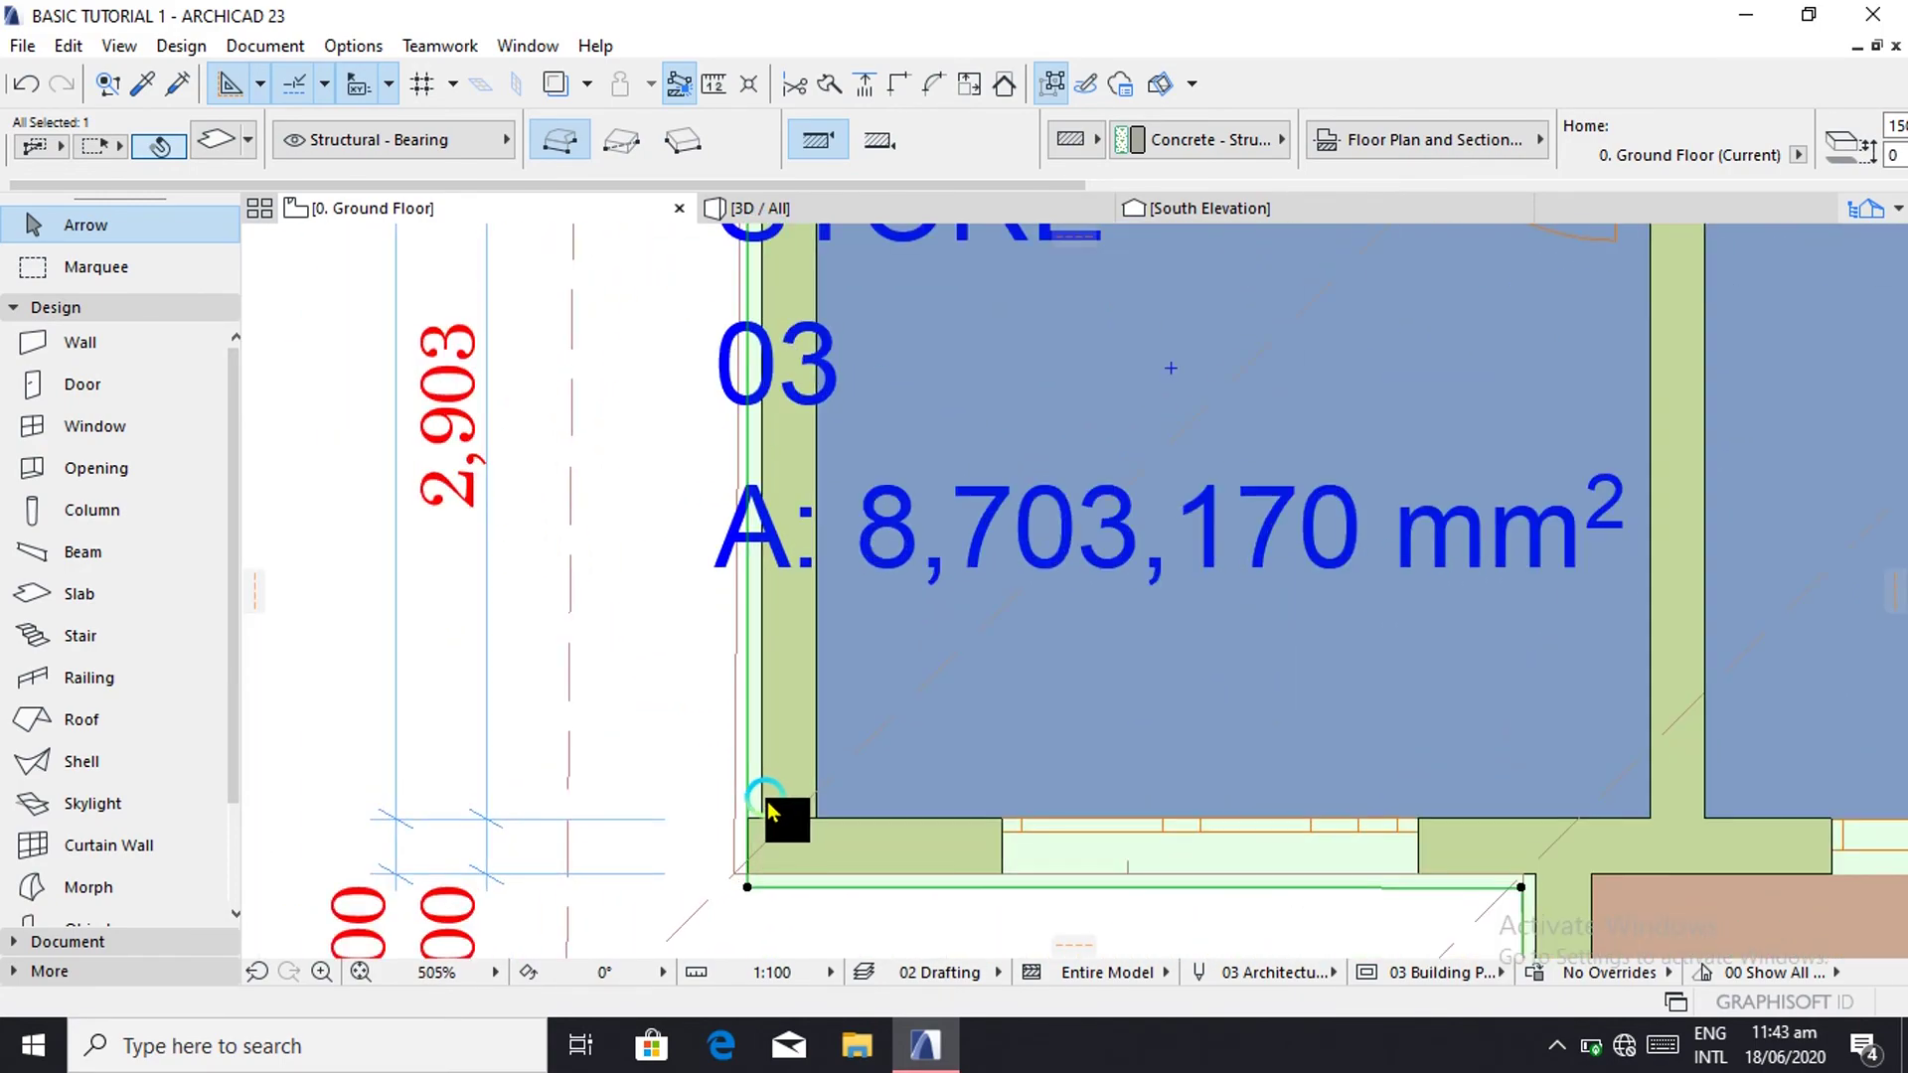
{"action": "scroll", "coordinate": [775, 805], "scroll_direction": "down", "scroll_amount": 11}
{"action": "left_click", "coordinate": [651, 772]}
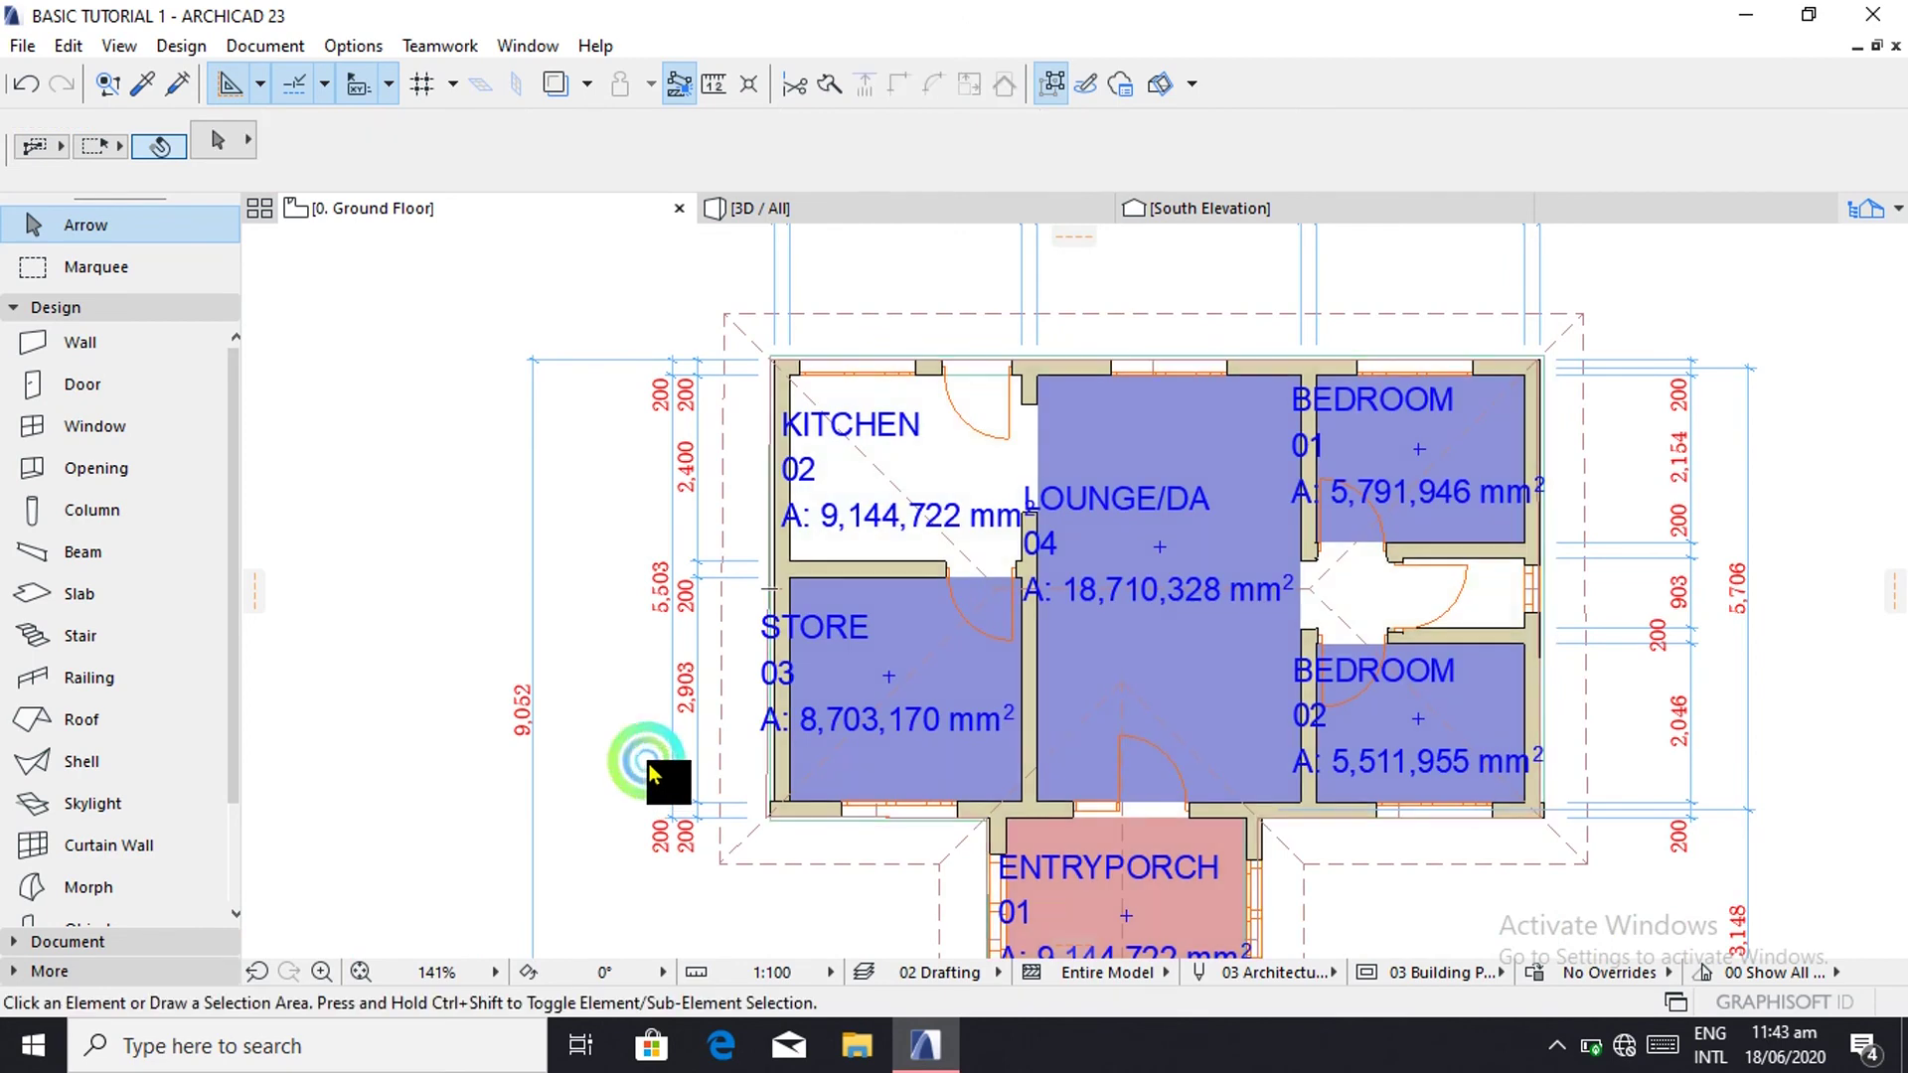
Step: Pull the south exterior wall's west end back to the outer face of the store's west wall
{"action": "scroll", "coordinate": [825, 811], "scroll_direction": "up", "scroll_amount": 9}
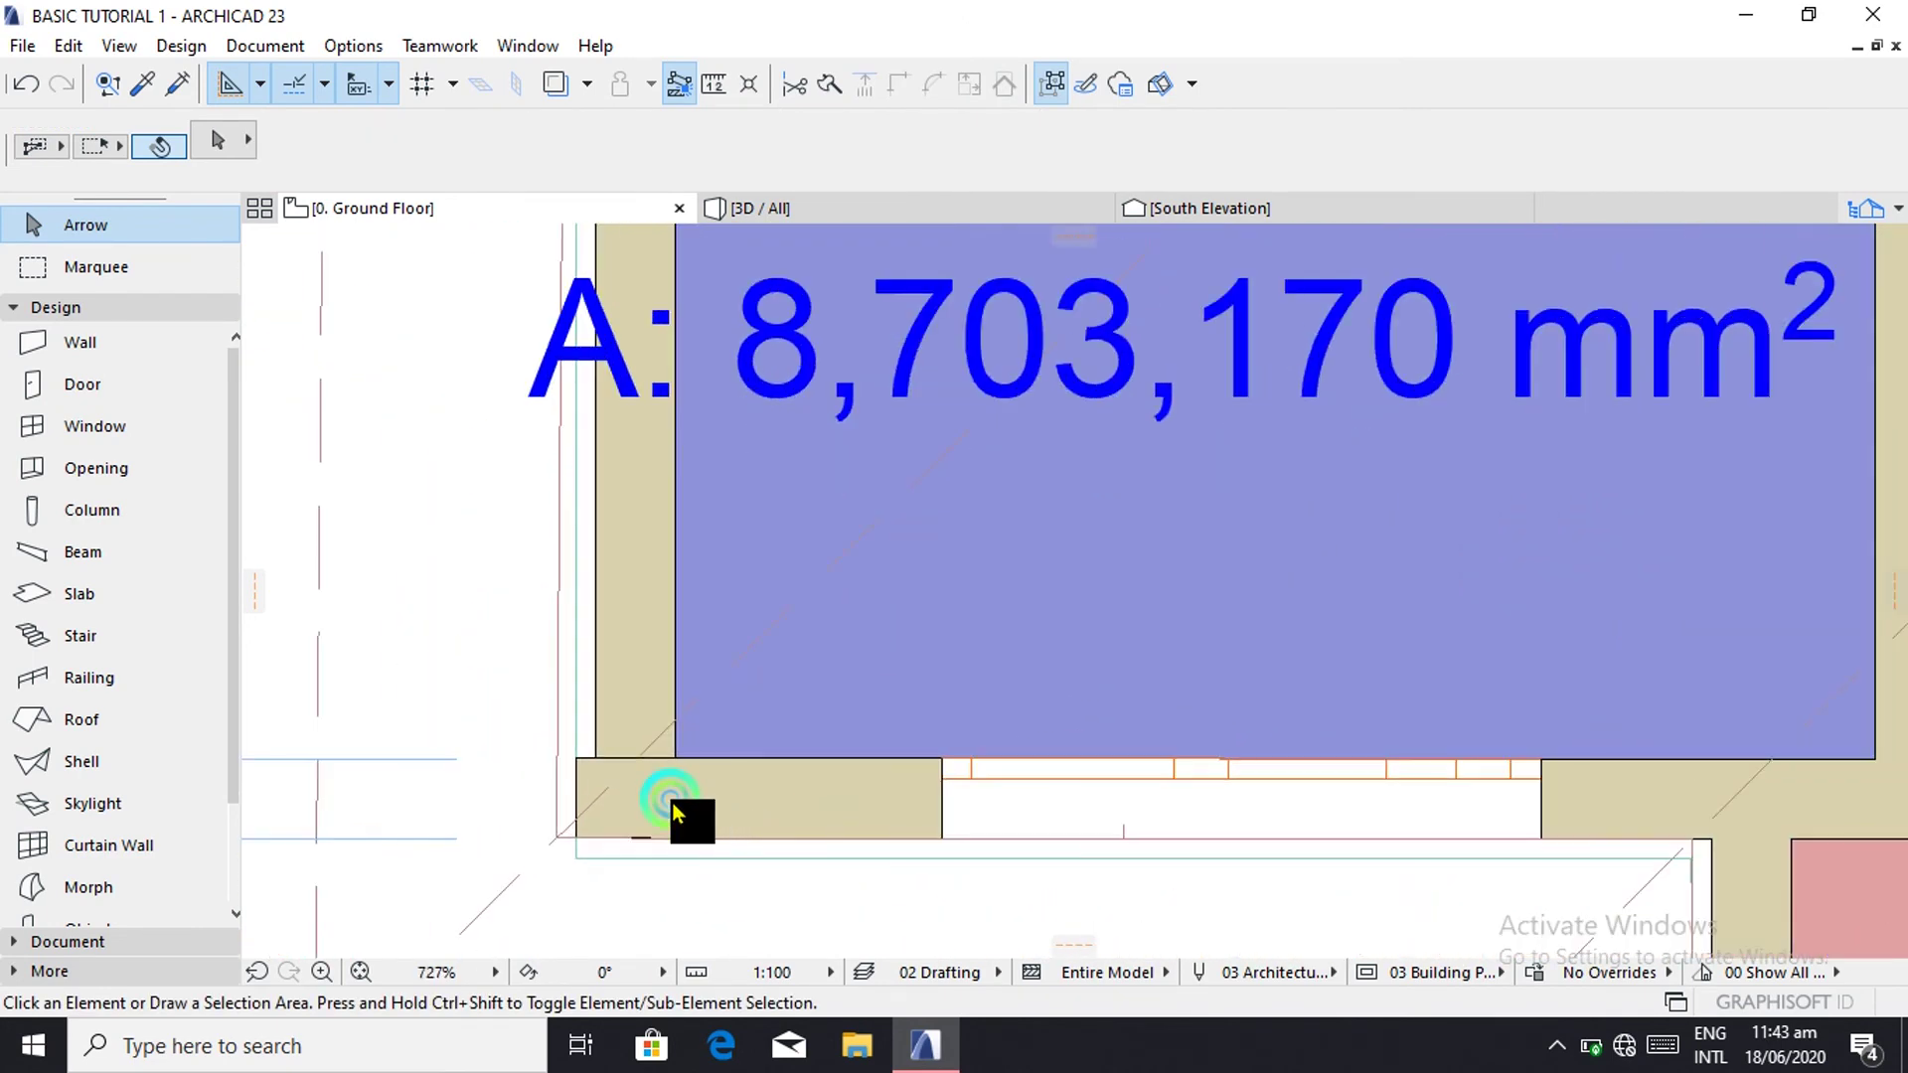
{"action": "left_click", "coordinate": [672, 802]}
{"action": "left_click", "coordinate": [617, 817]}
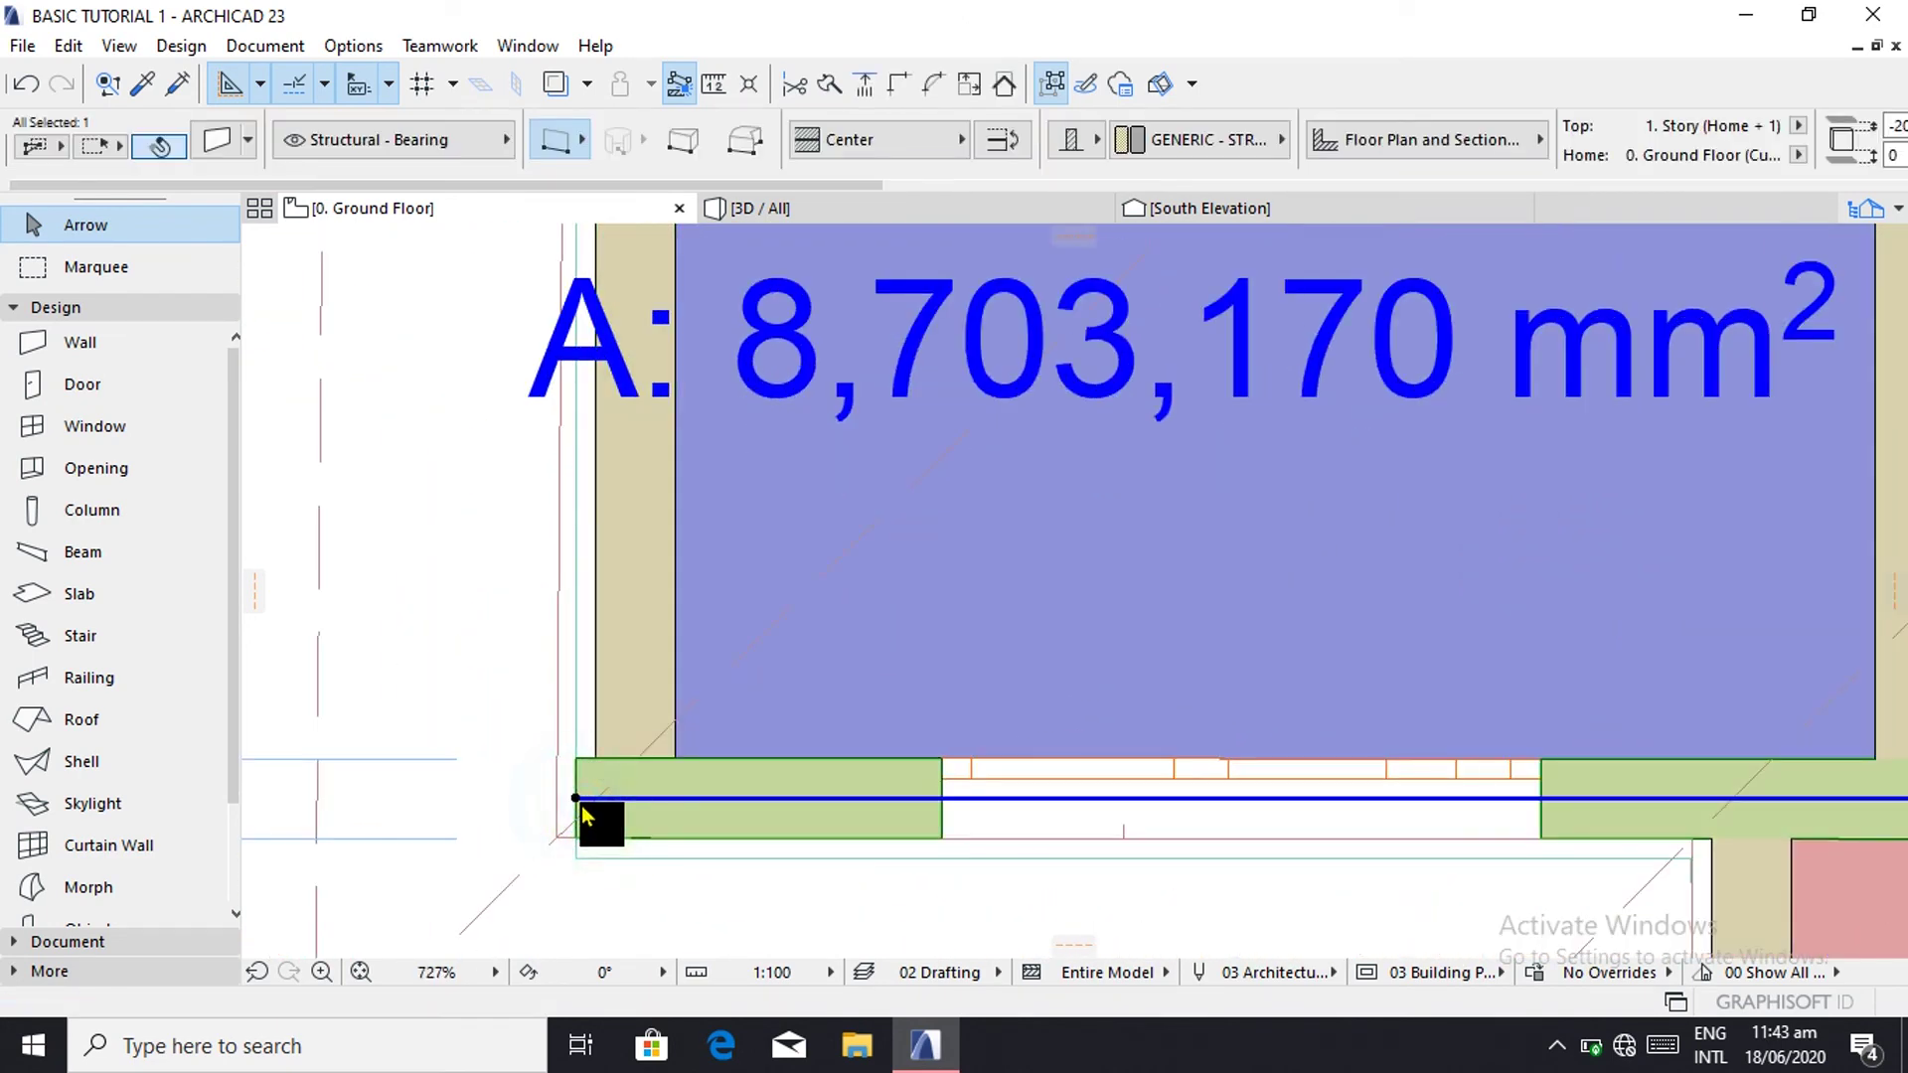
{"action": "left_click", "coordinate": [578, 802]}
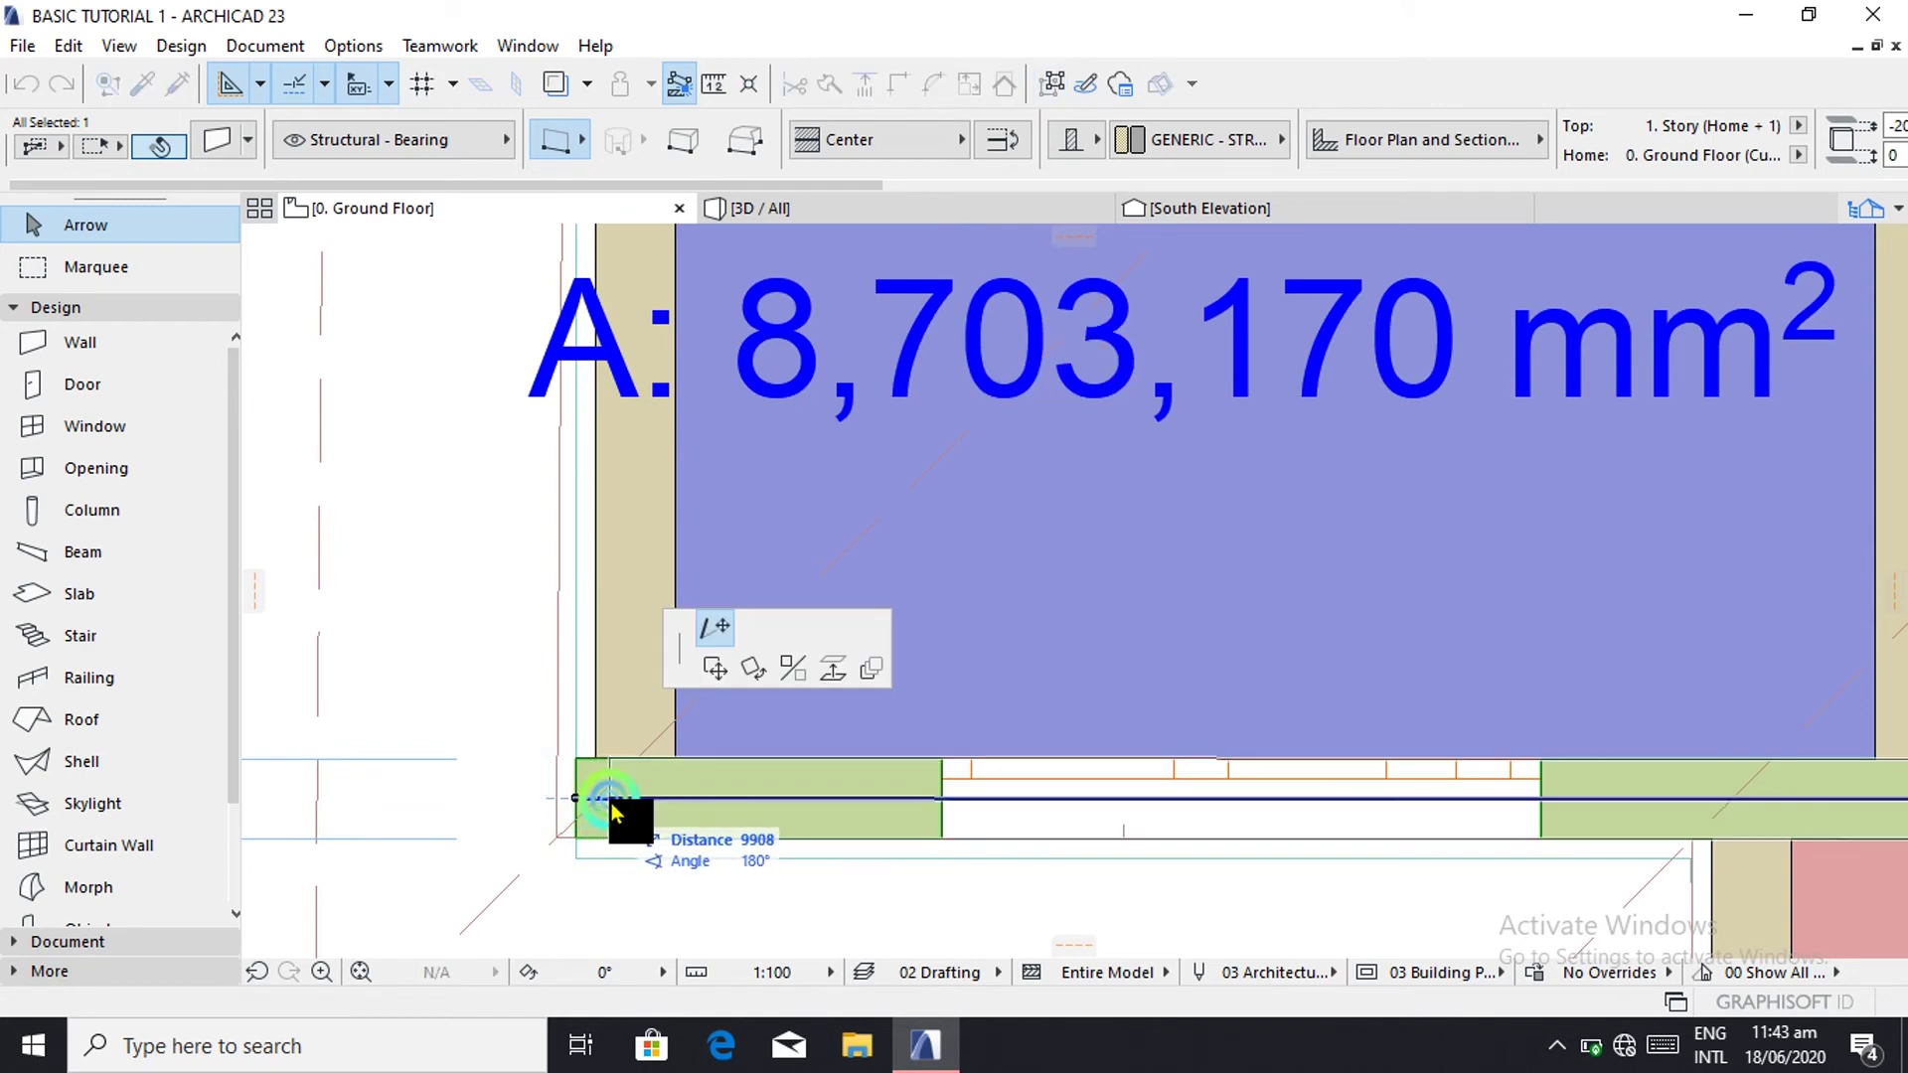
{"action": "left_click", "coordinate": [598, 803]}
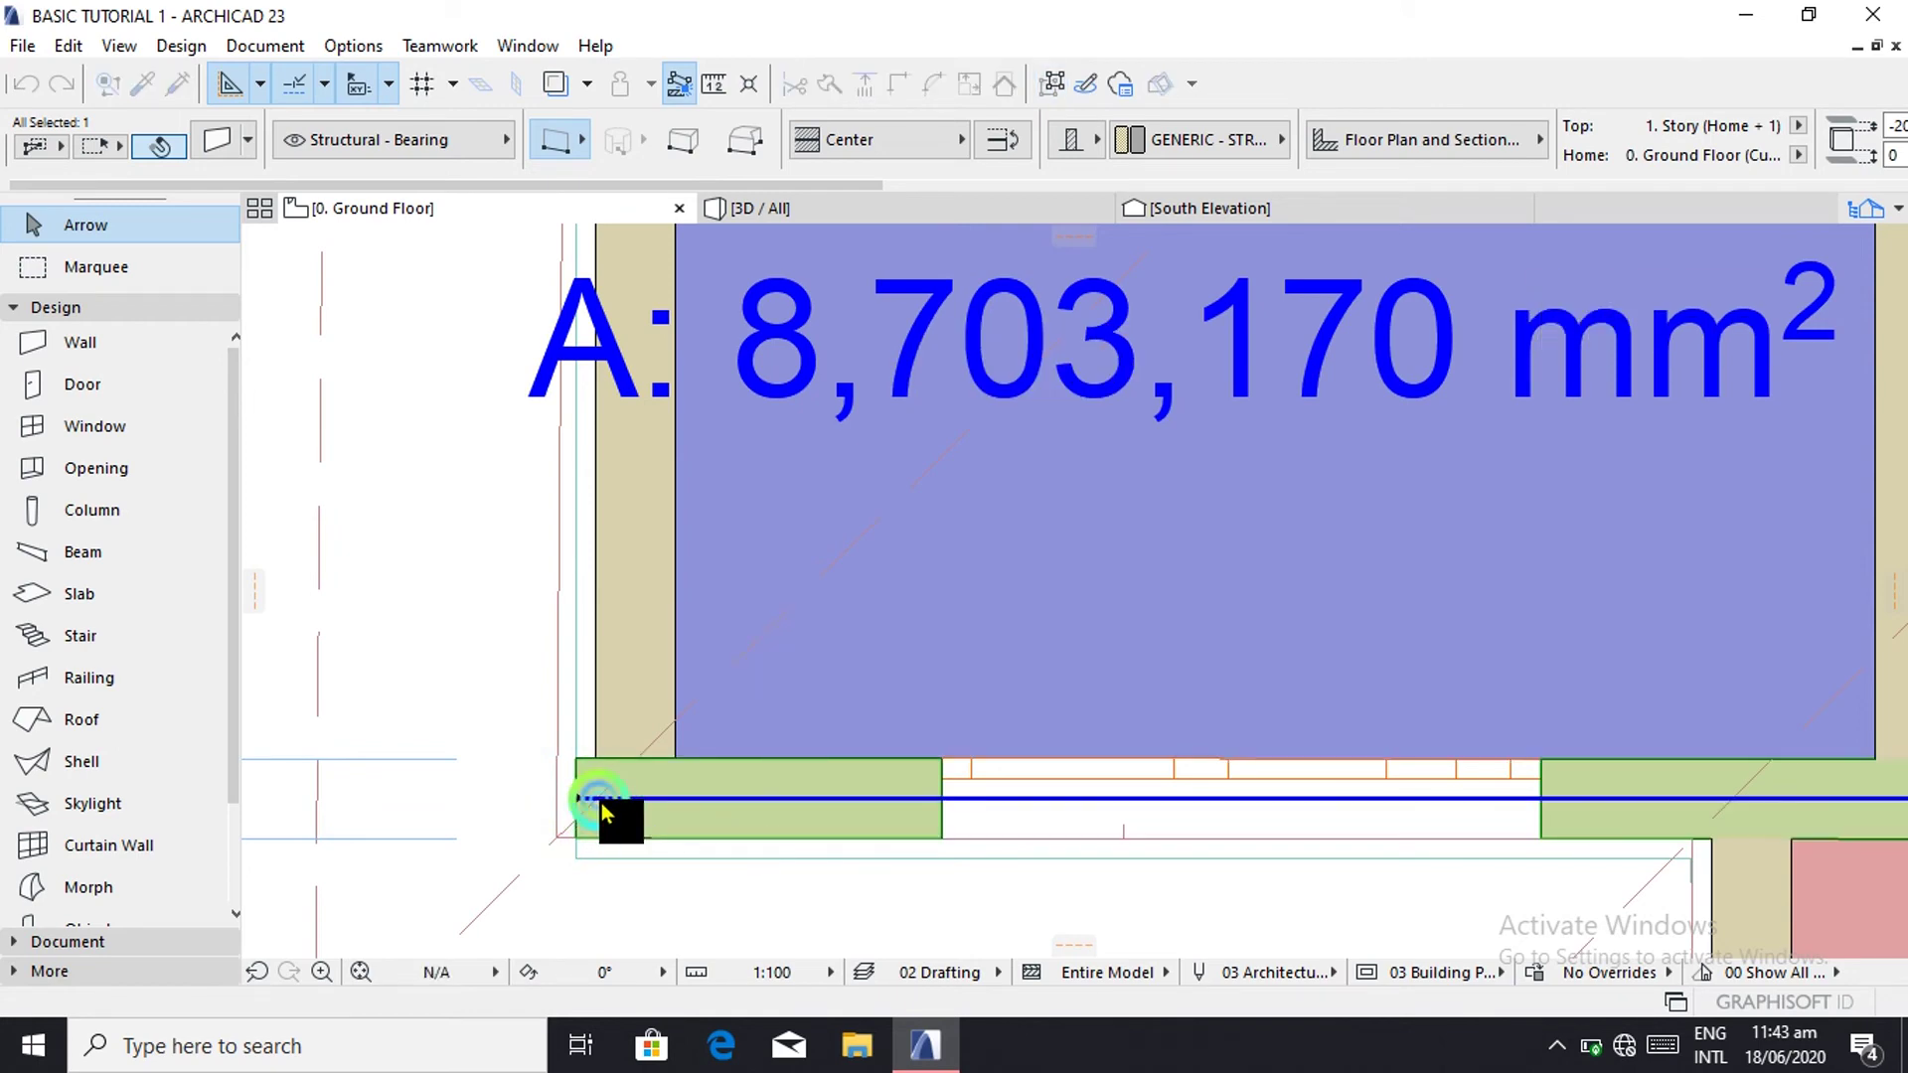
{"action": "left_click", "coordinate": [601, 801]}
{"action": "scroll", "coordinate": [613, 792], "scroll_direction": "down", "scroll_amount": 5}
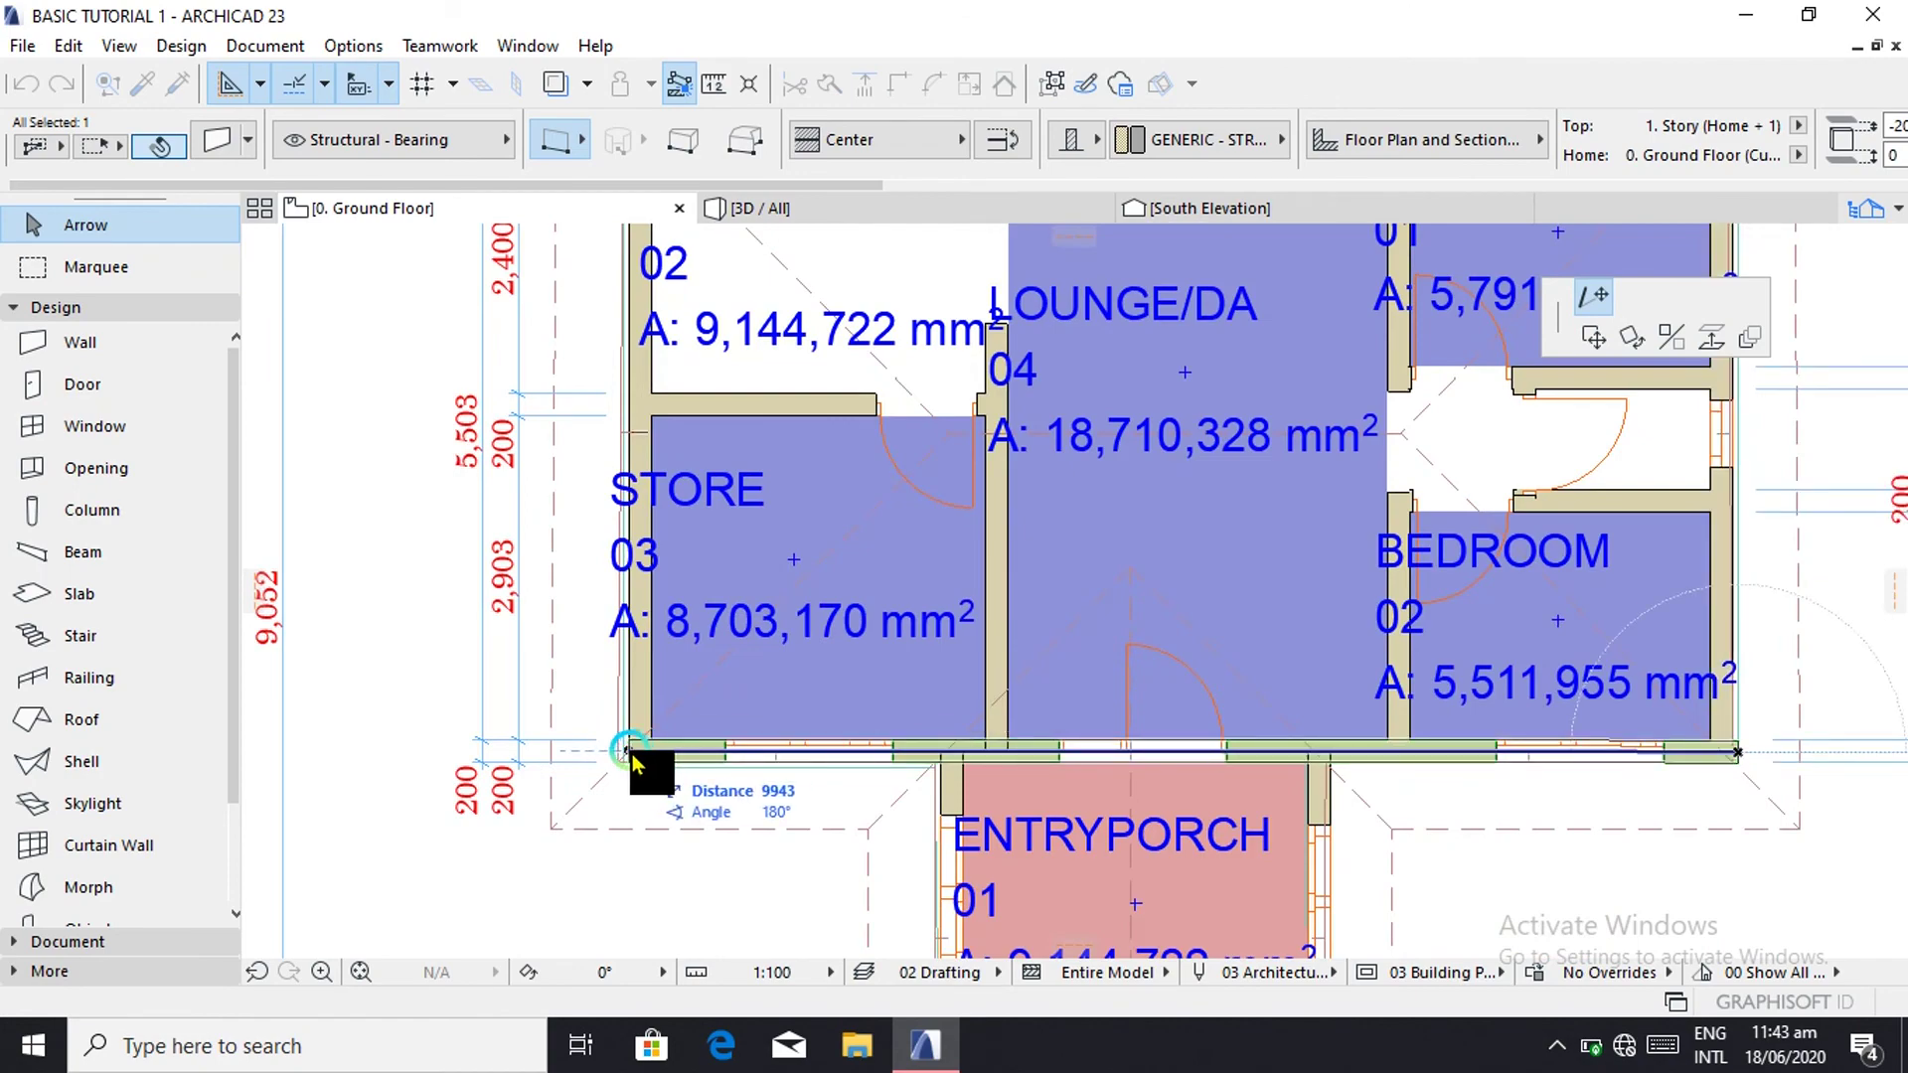
{"action": "scroll", "coordinate": [632, 757], "scroll_direction": "up", "scroll_amount": 5}
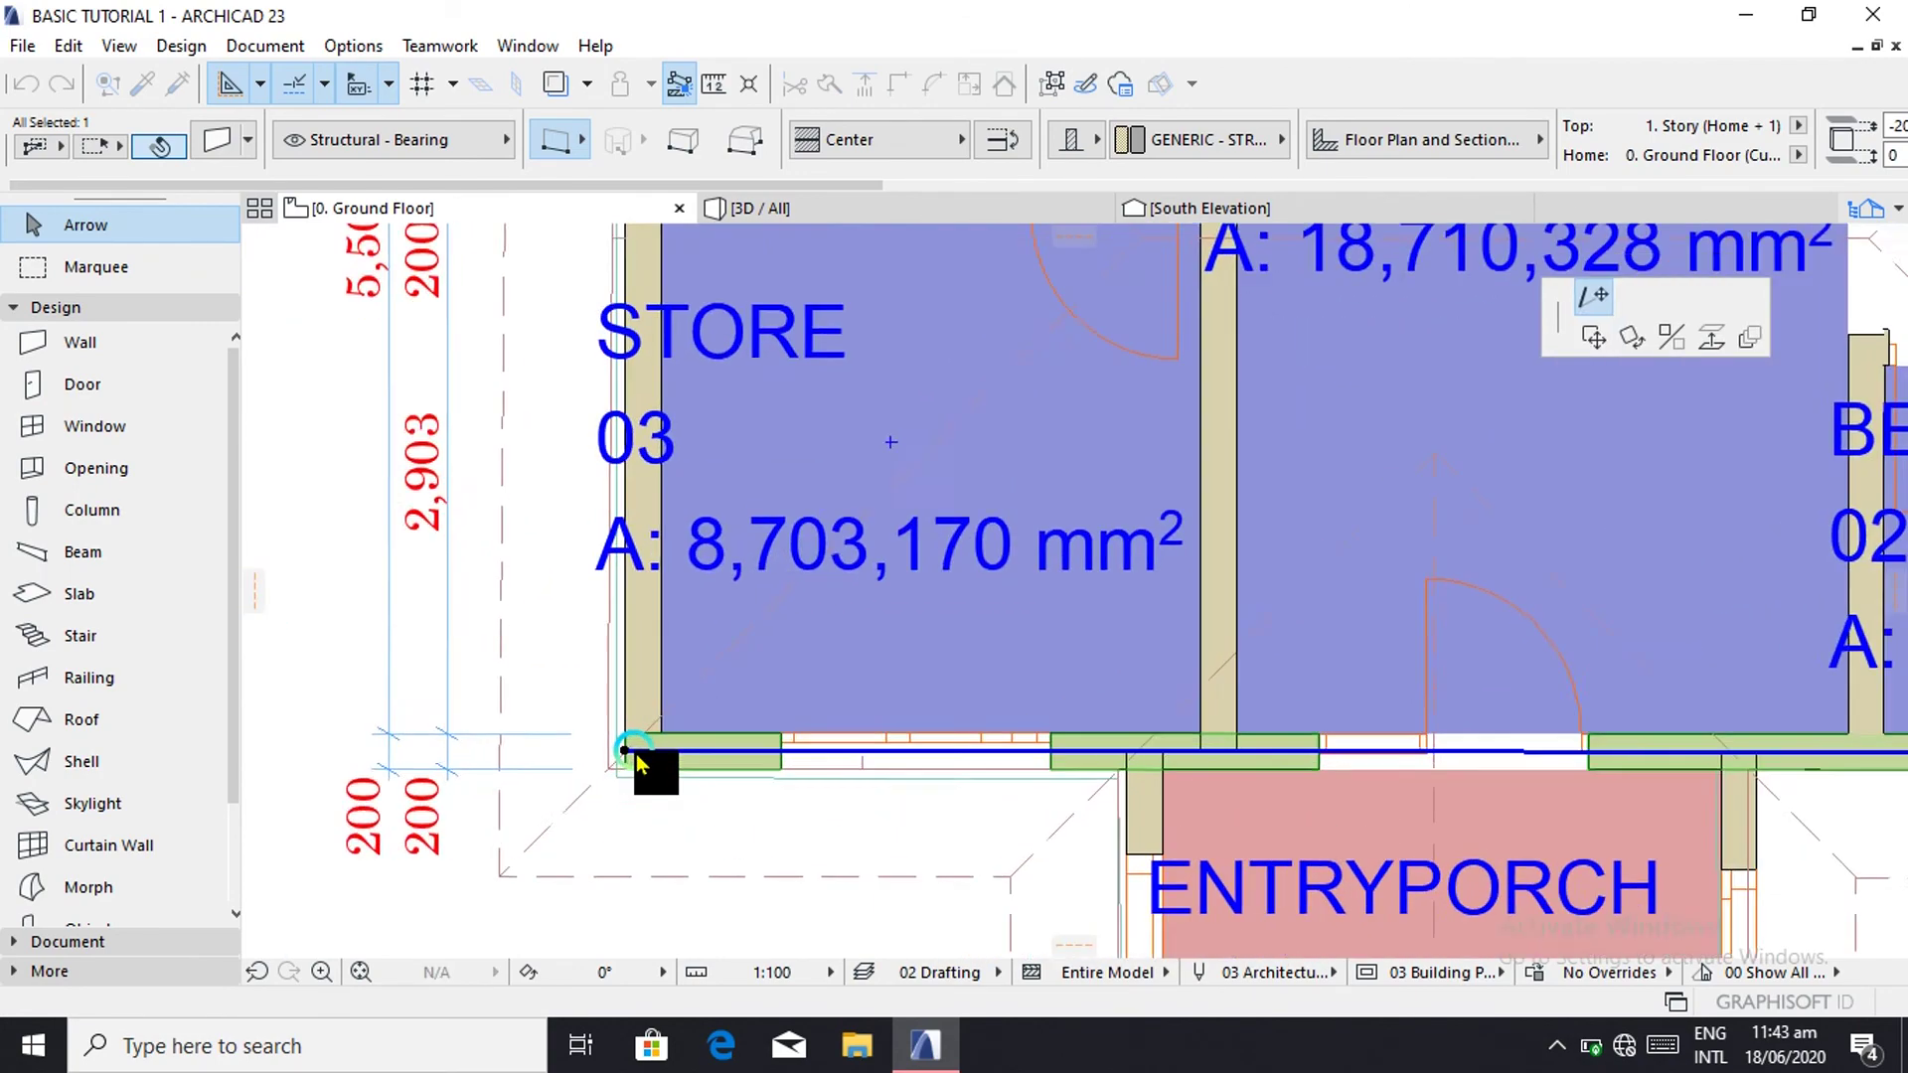
{"action": "scroll", "coordinate": [636, 753], "scroll_direction": "down", "scroll_amount": 4}
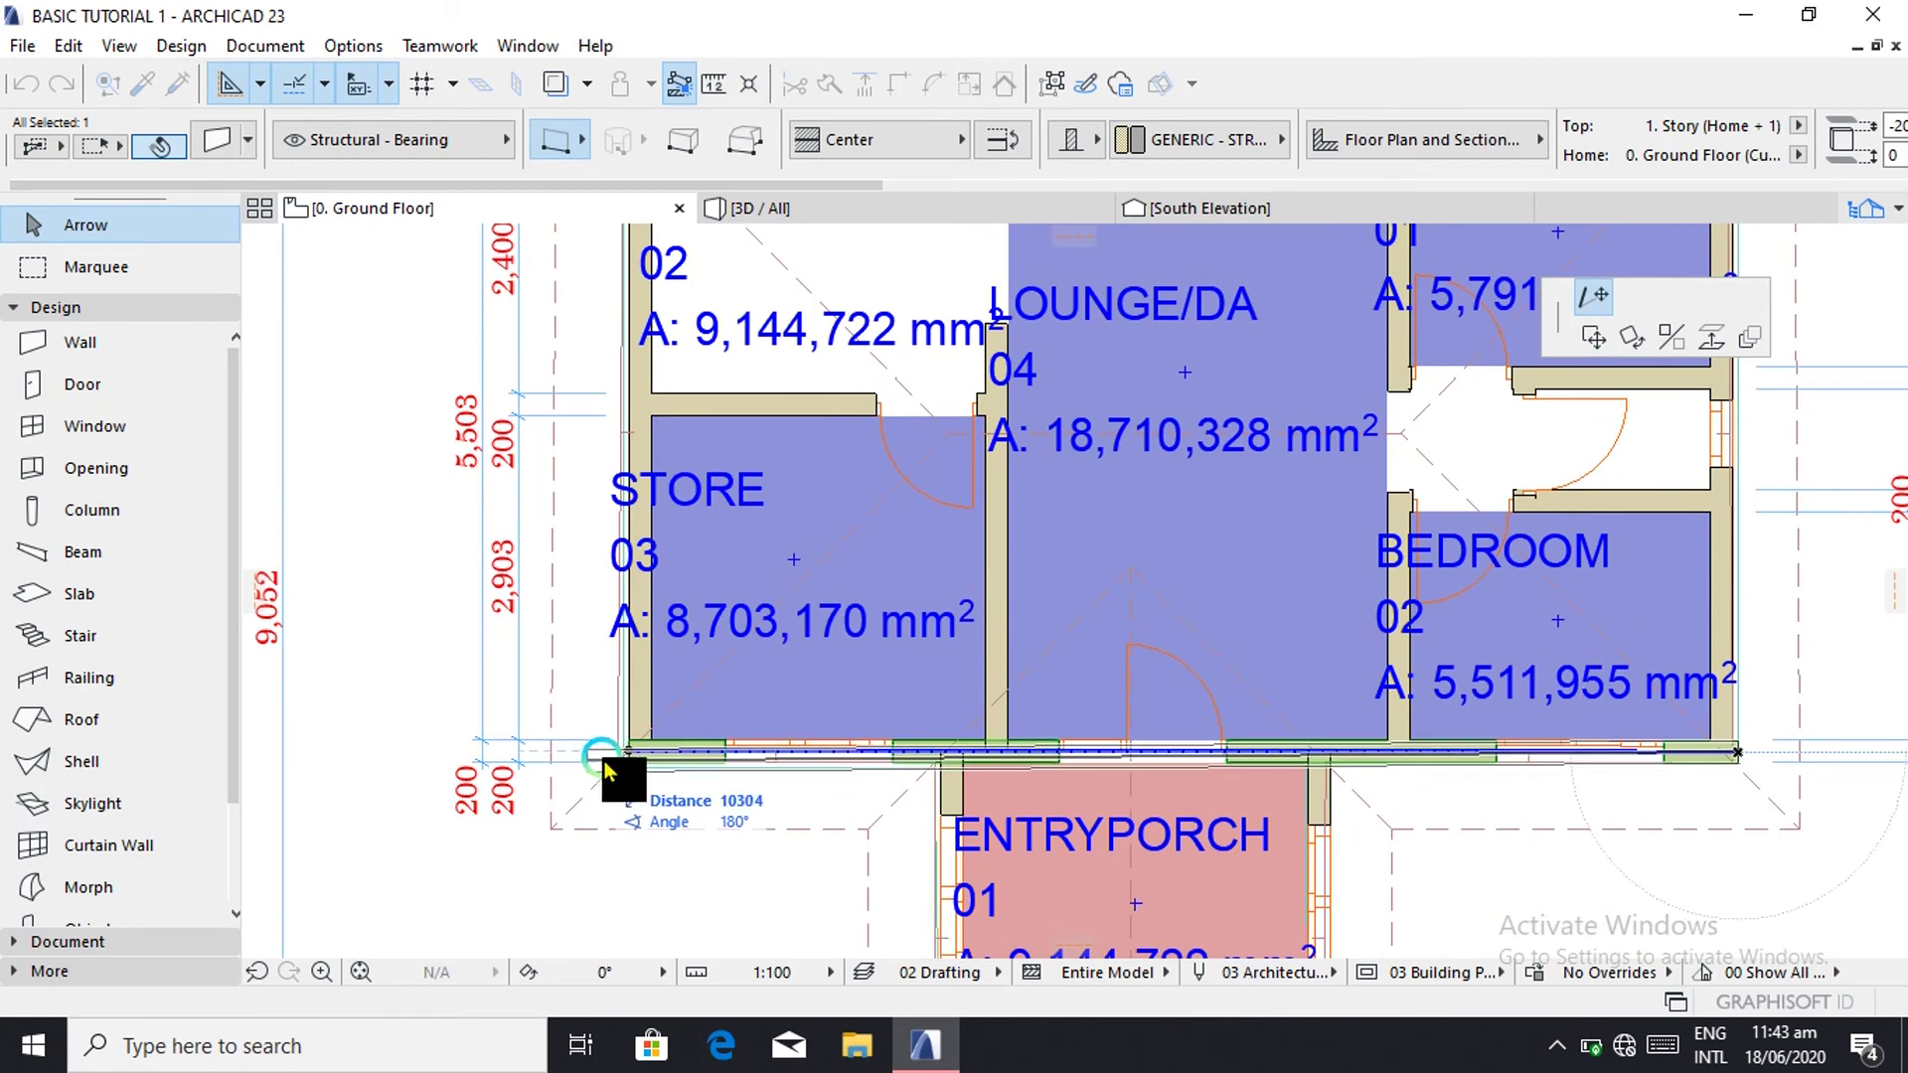
{"action": "scroll", "coordinate": [632, 757], "scroll_direction": "up", "scroll_amount": 5}
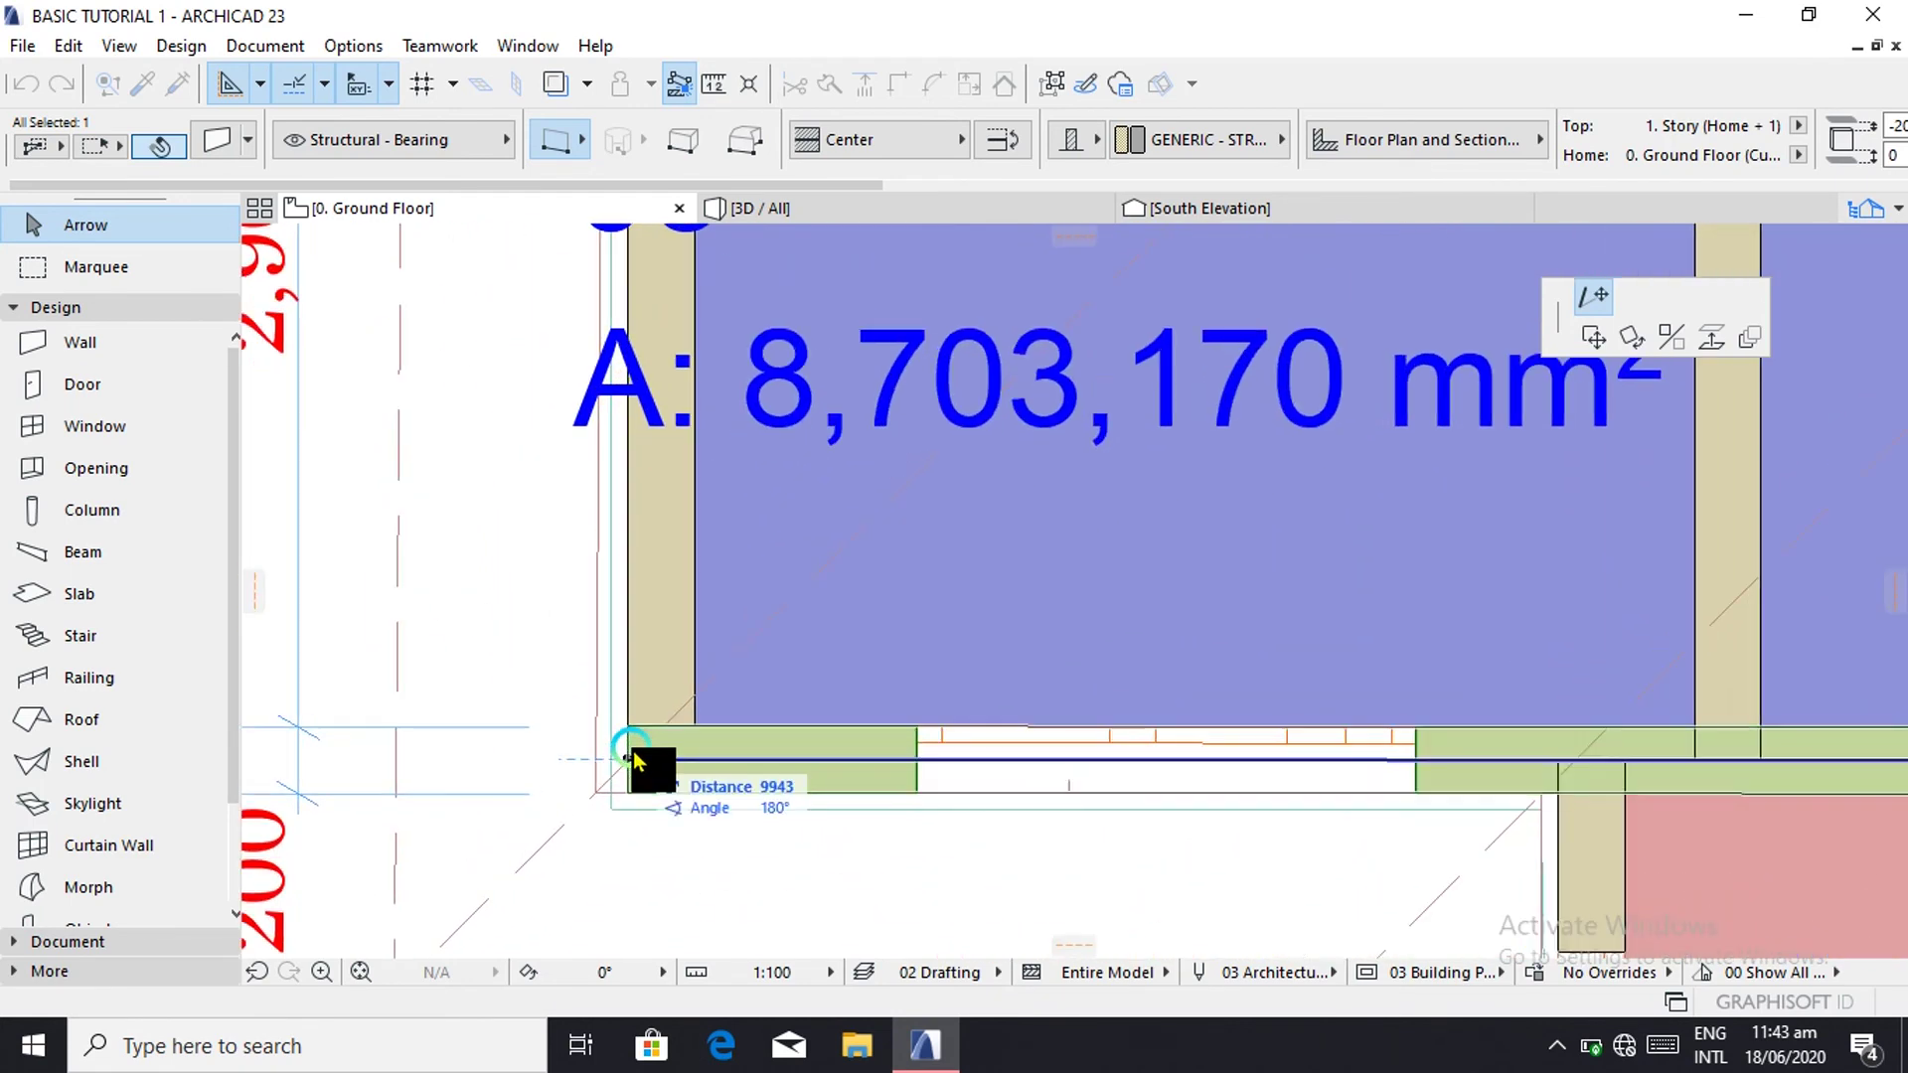
{"action": "left_click", "coordinate": [627, 759]}
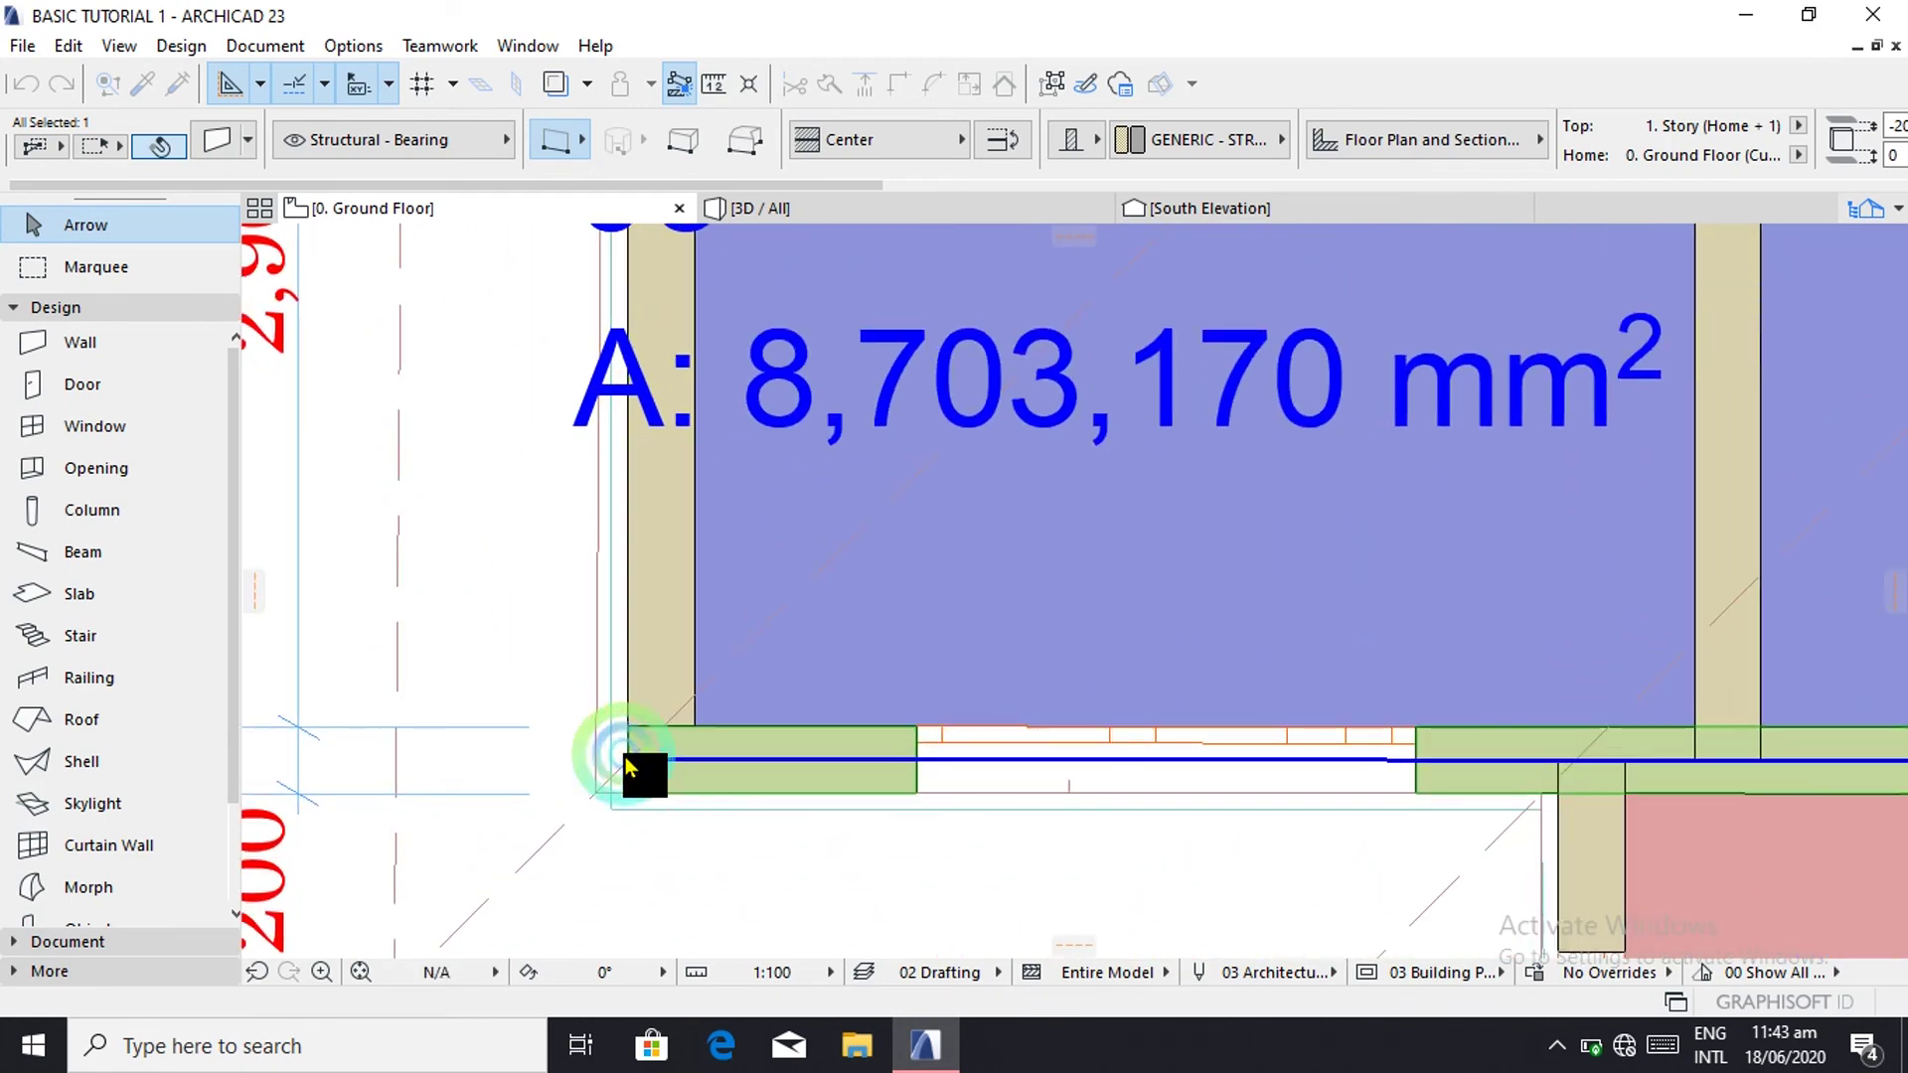
{"action": "left_click", "coordinate": [628, 758]}
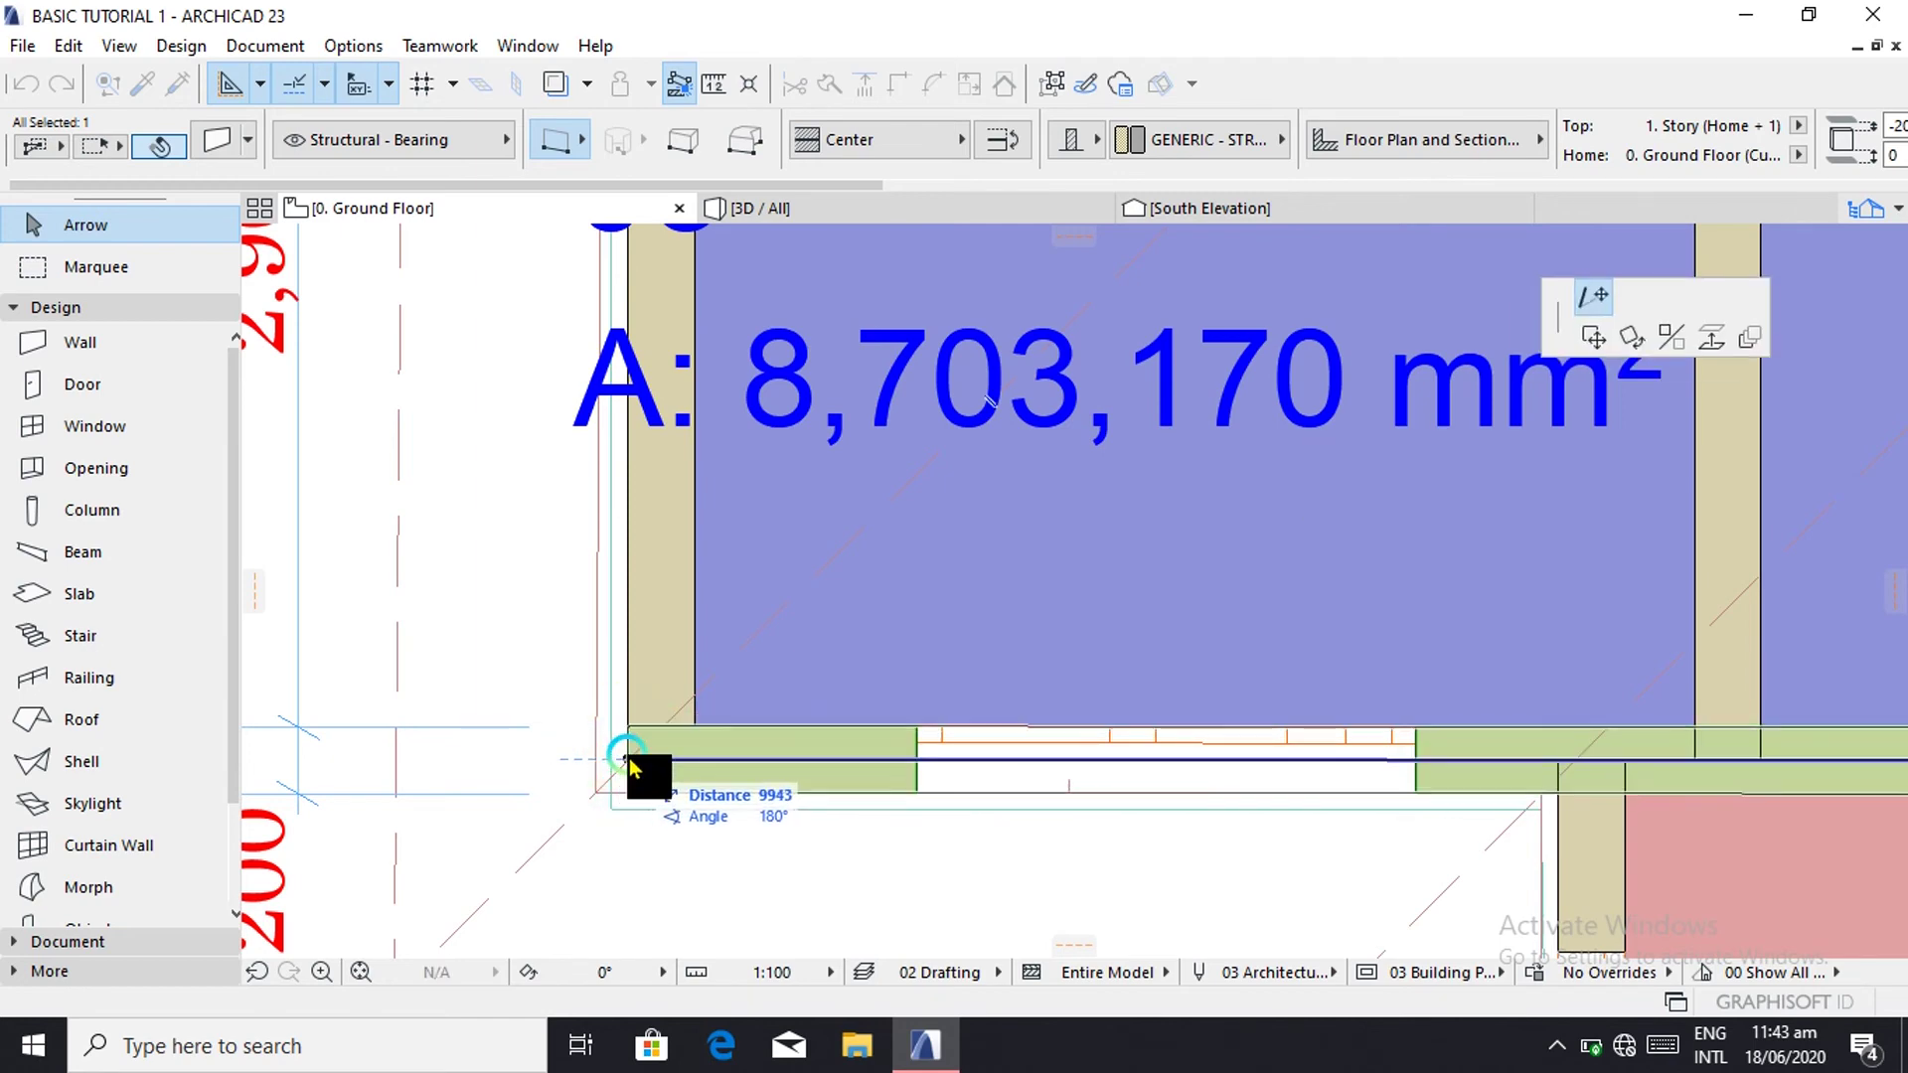
{"action": "left_click", "coordinate": [629, 757]}
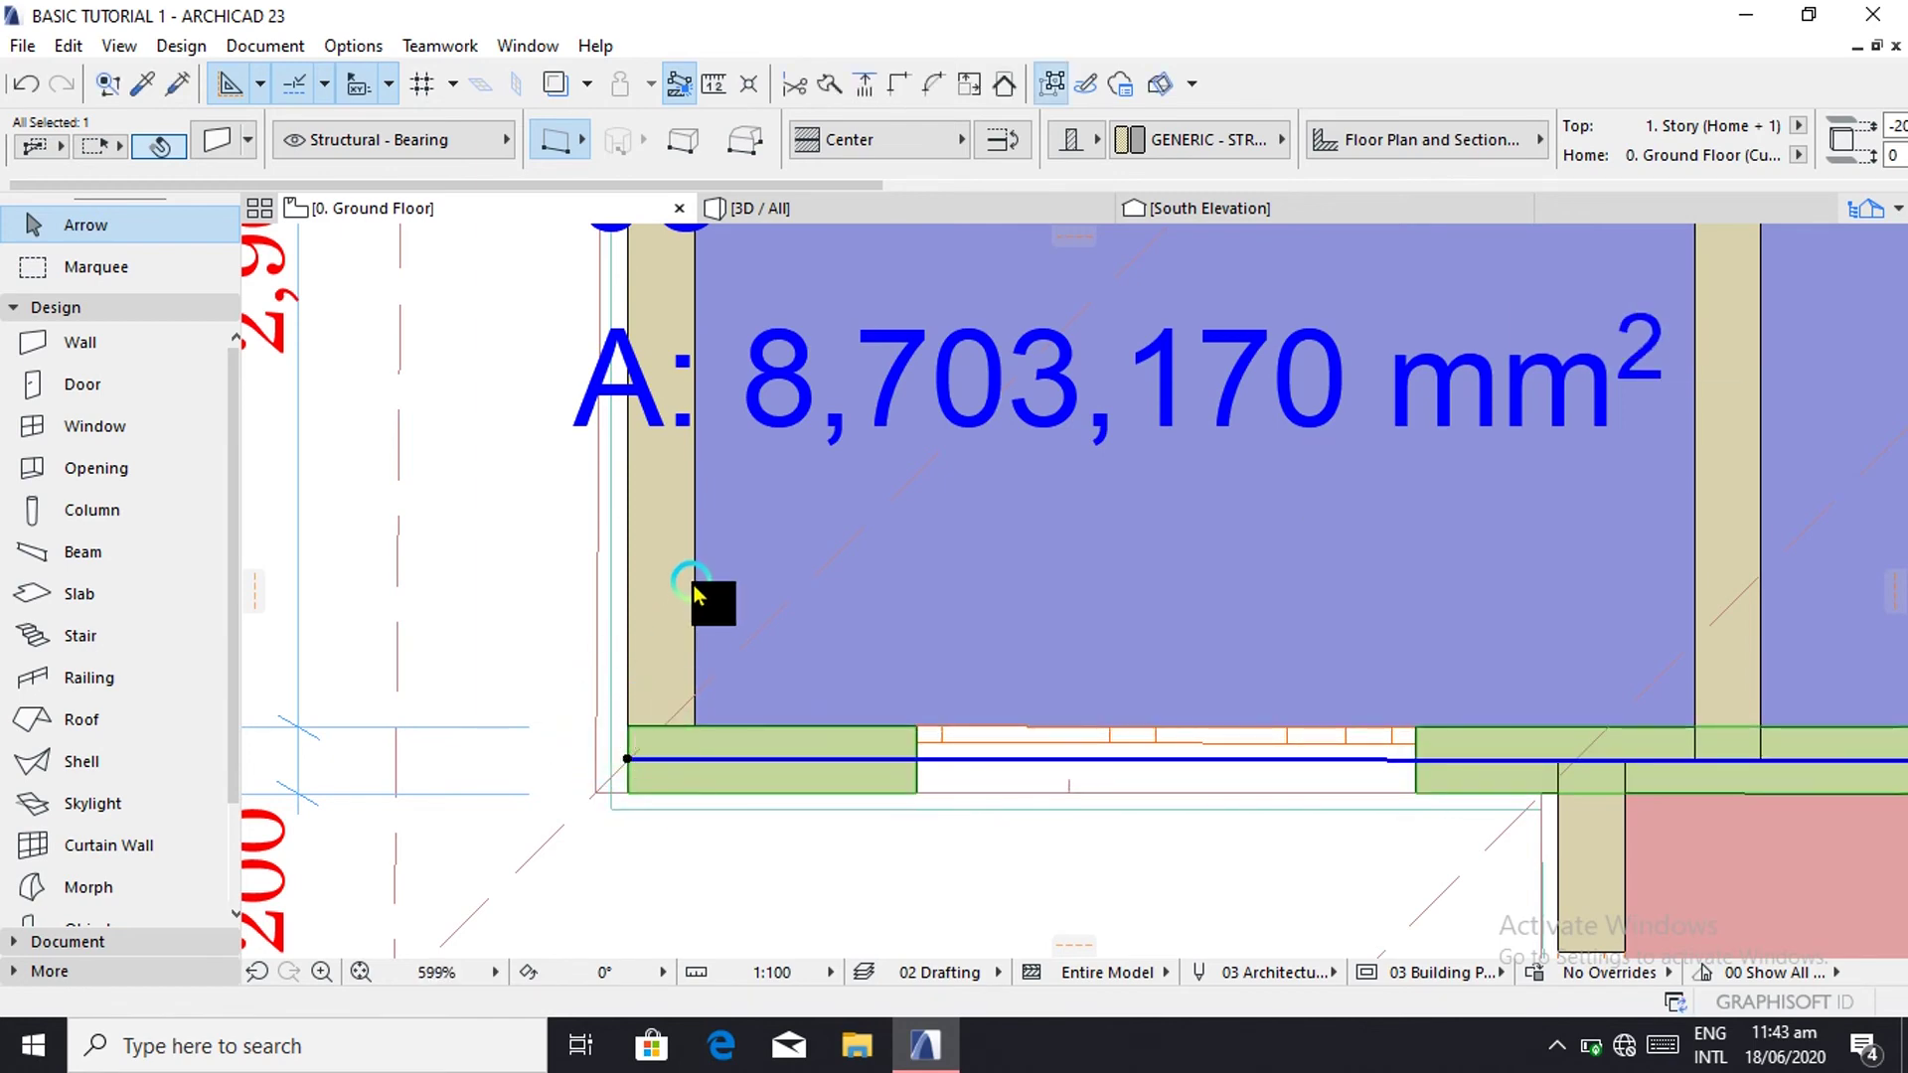
Step: Pull the south exterior wall's east end back to the outer face of Bedroom 02's east wall and deselect it
{"action": "scroll", "coordinate": [694, 584], "scroll_direction": "down", "scroll_amount": 5}
{"action": "scroll", "coordinate": [1292, 610], "scroll_direction": "up", "scroll_amount": 5}
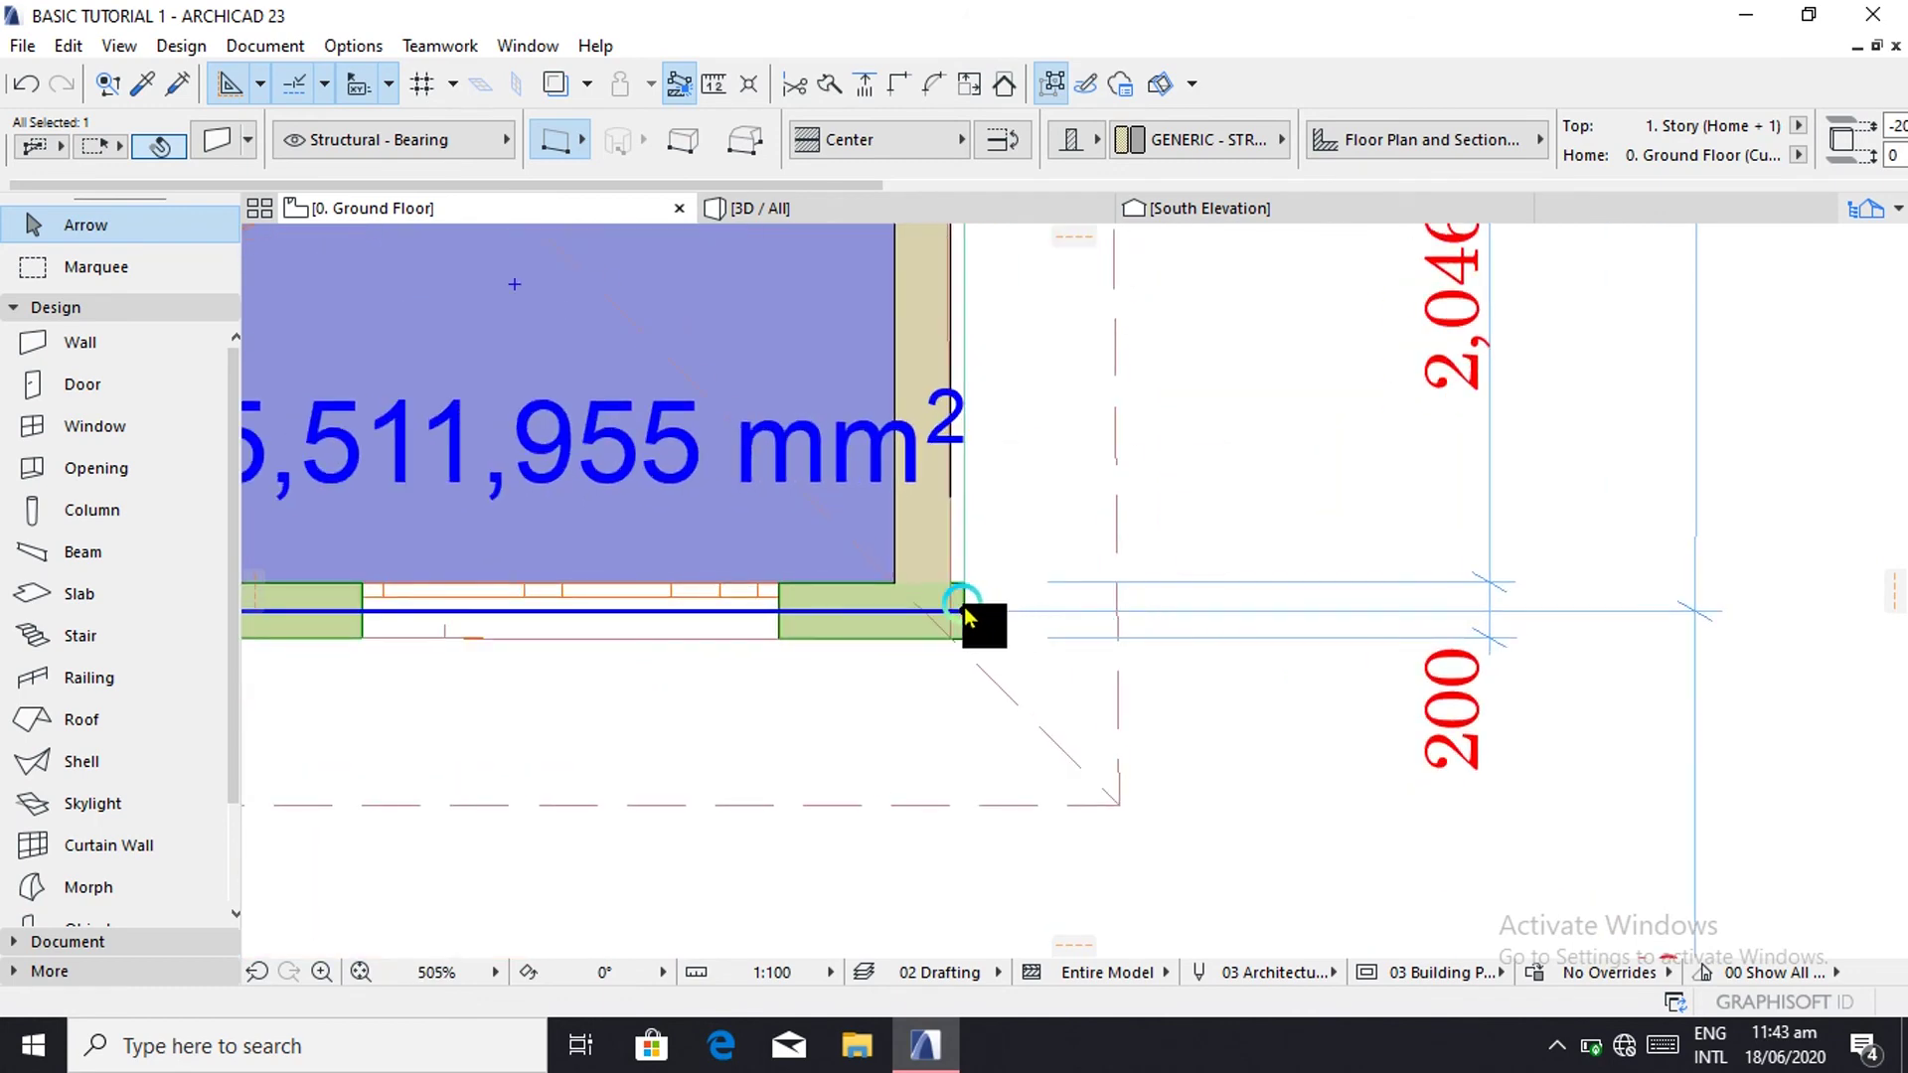
{"action": "left_click", "coordinate": [961, 607]}
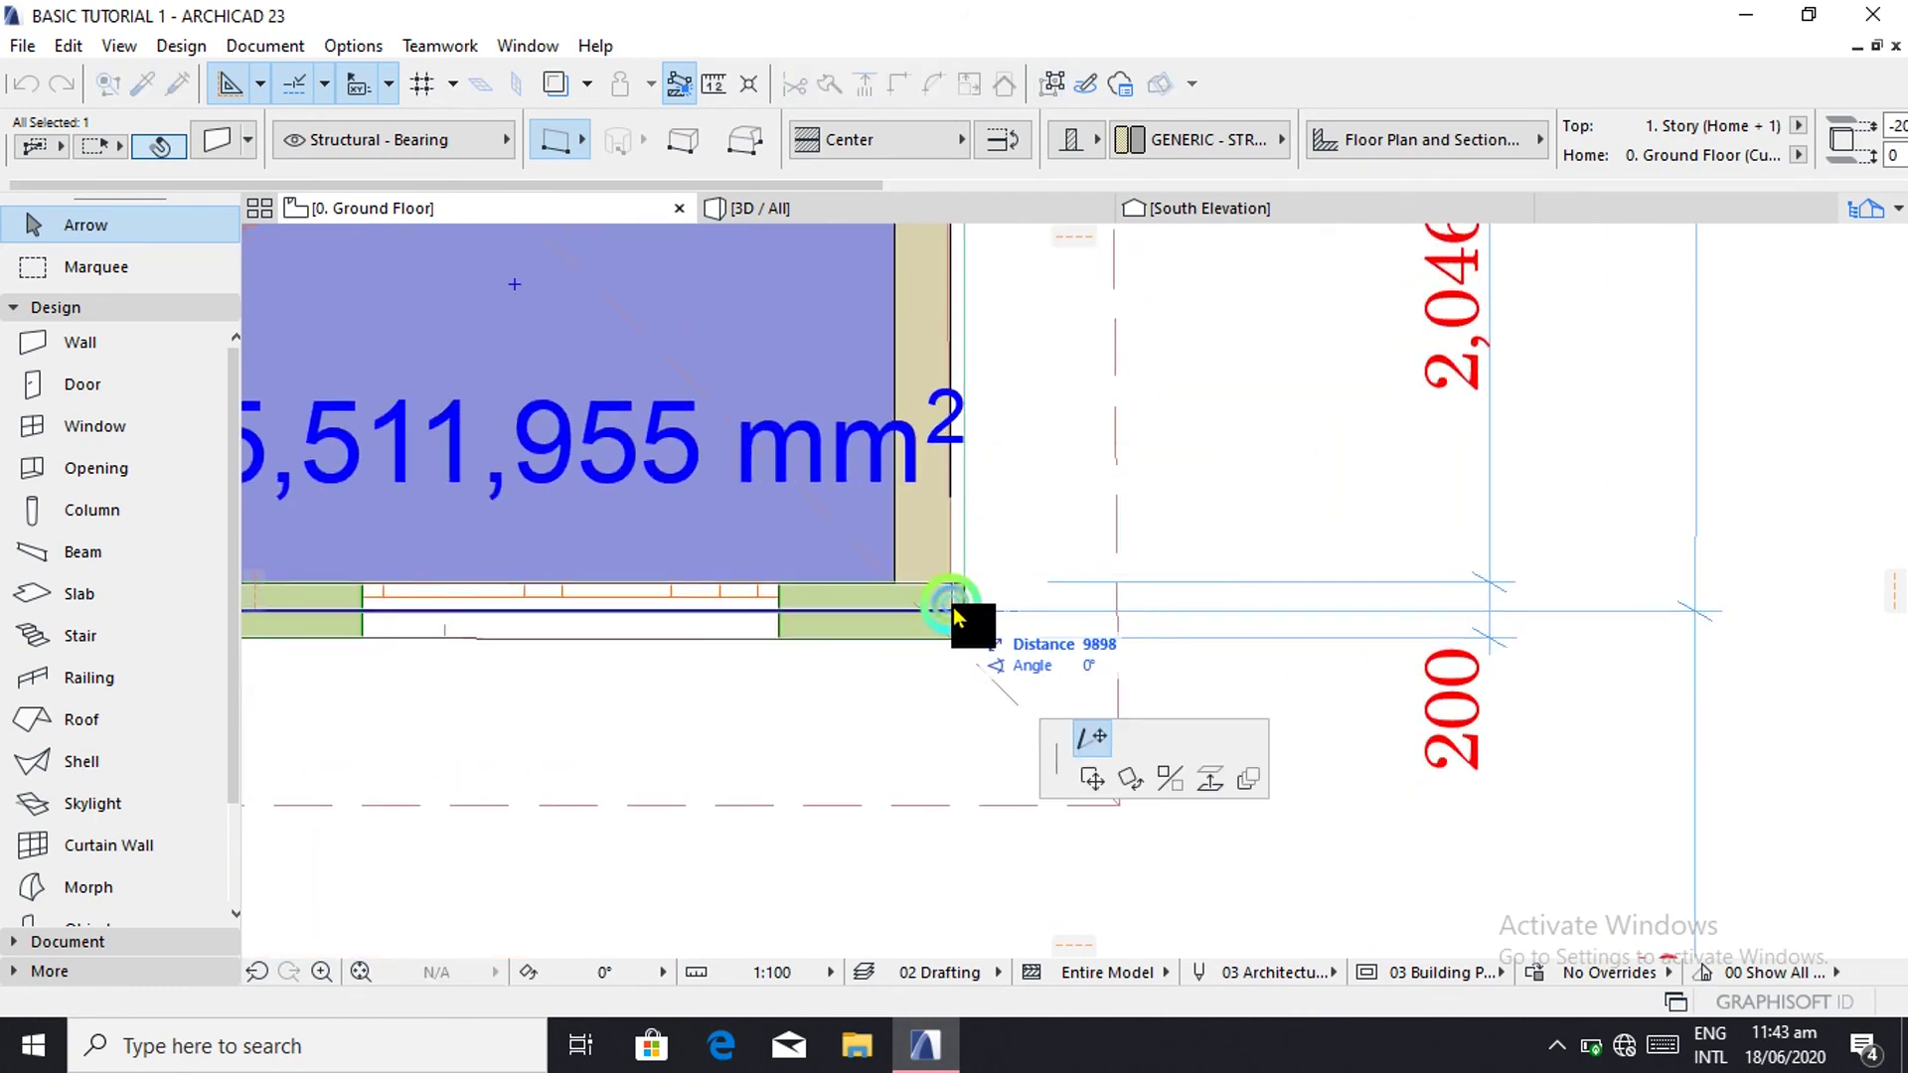
{"action": "left_click", "coordinate": [953, 608]}
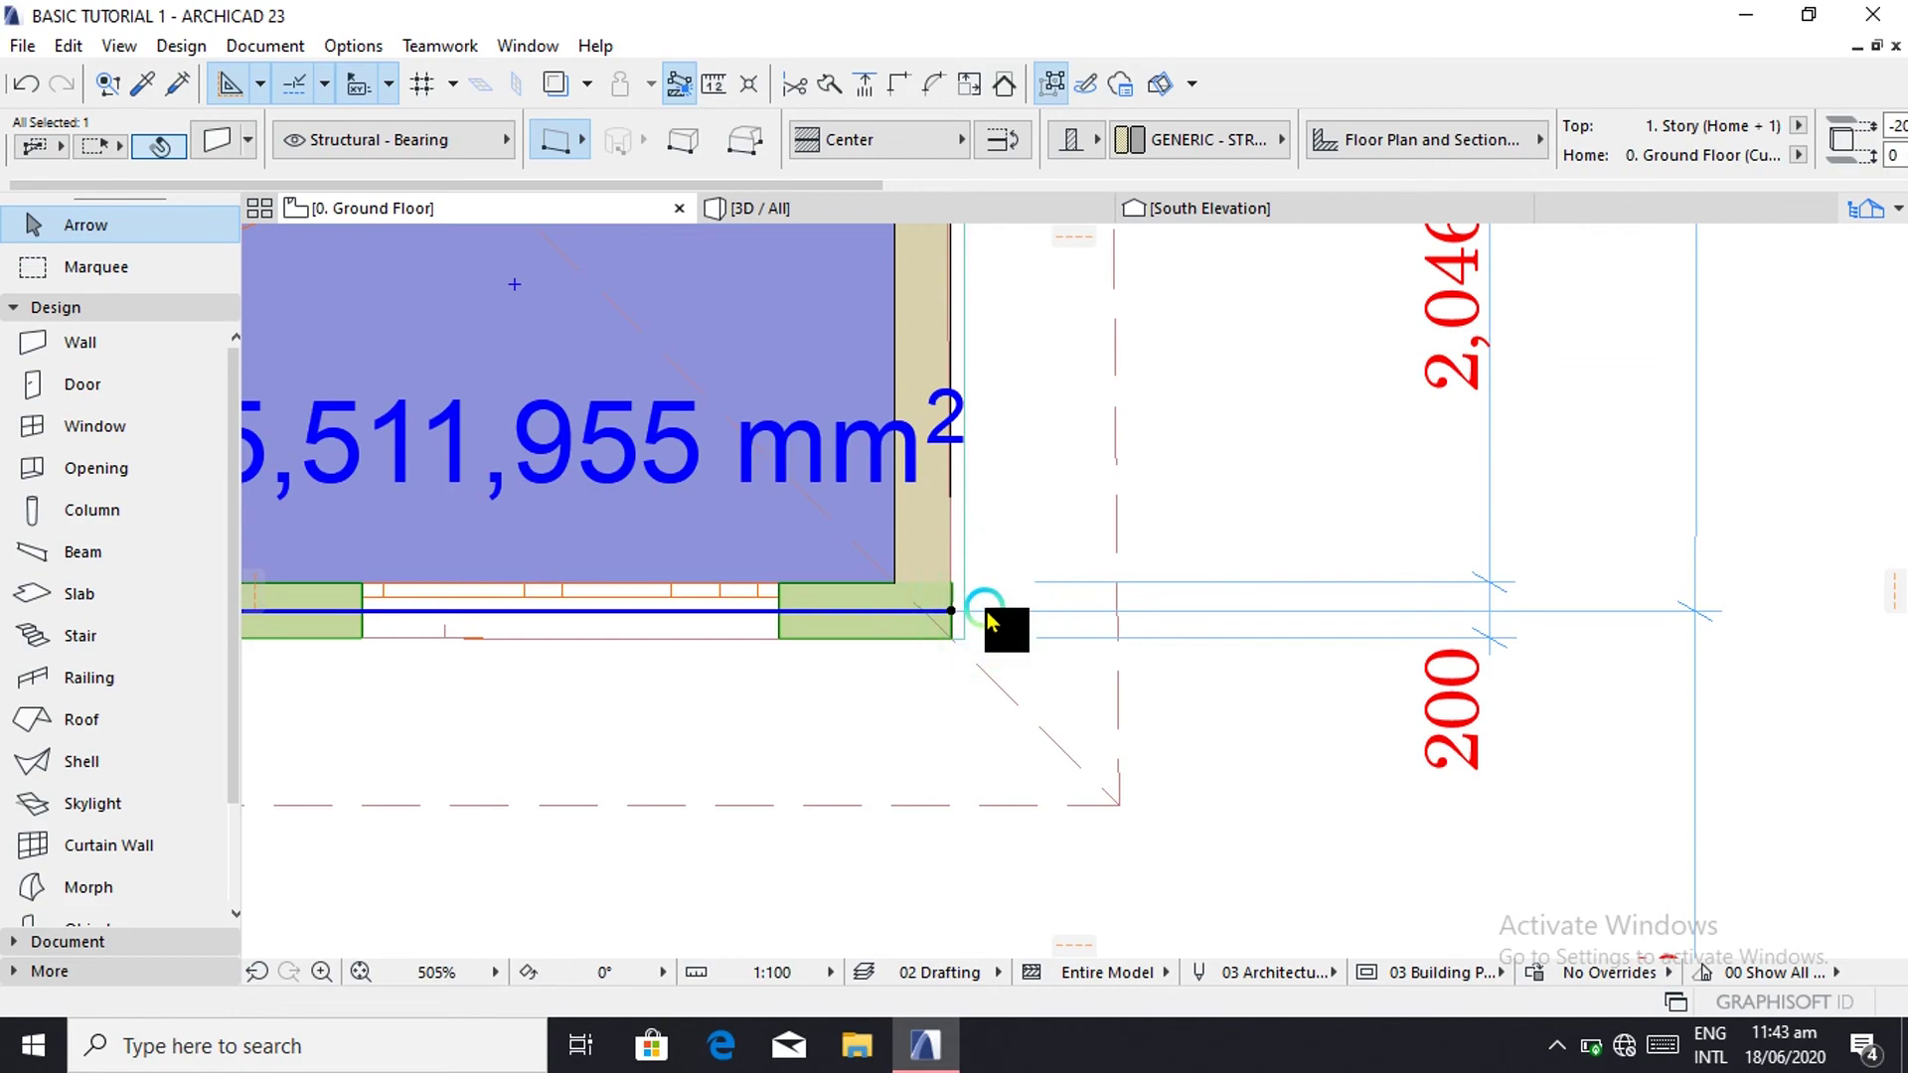
{"action": "scroll", "coordinate": [986, 611], "scroll_direction": "down", "scroll_amount": 5}
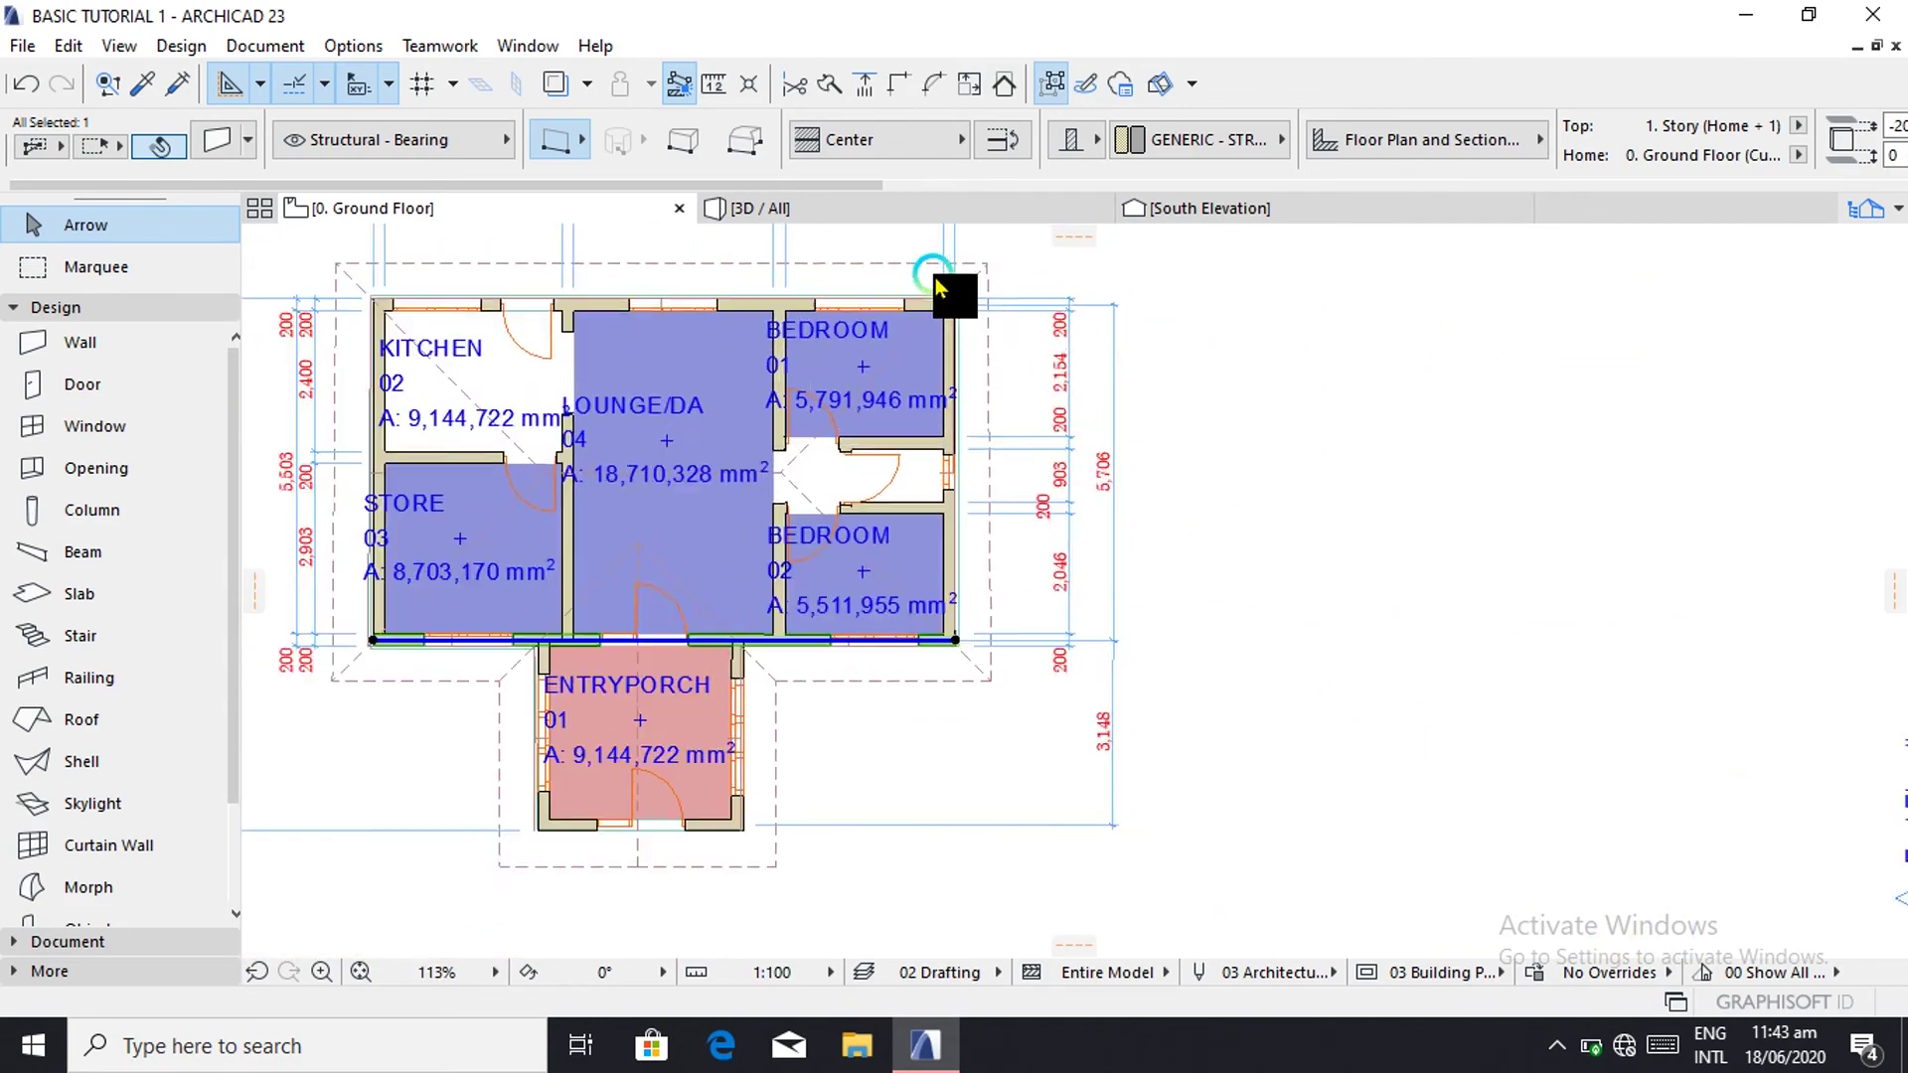
{"action": "scroll", "coordinate": [935, 282], "scroll_direction": "up", "scroll_amount": 3}
{"action": "scroll", "coordinate": [935, 284], "scroll_direction": "down", "scroll_amount": 5}
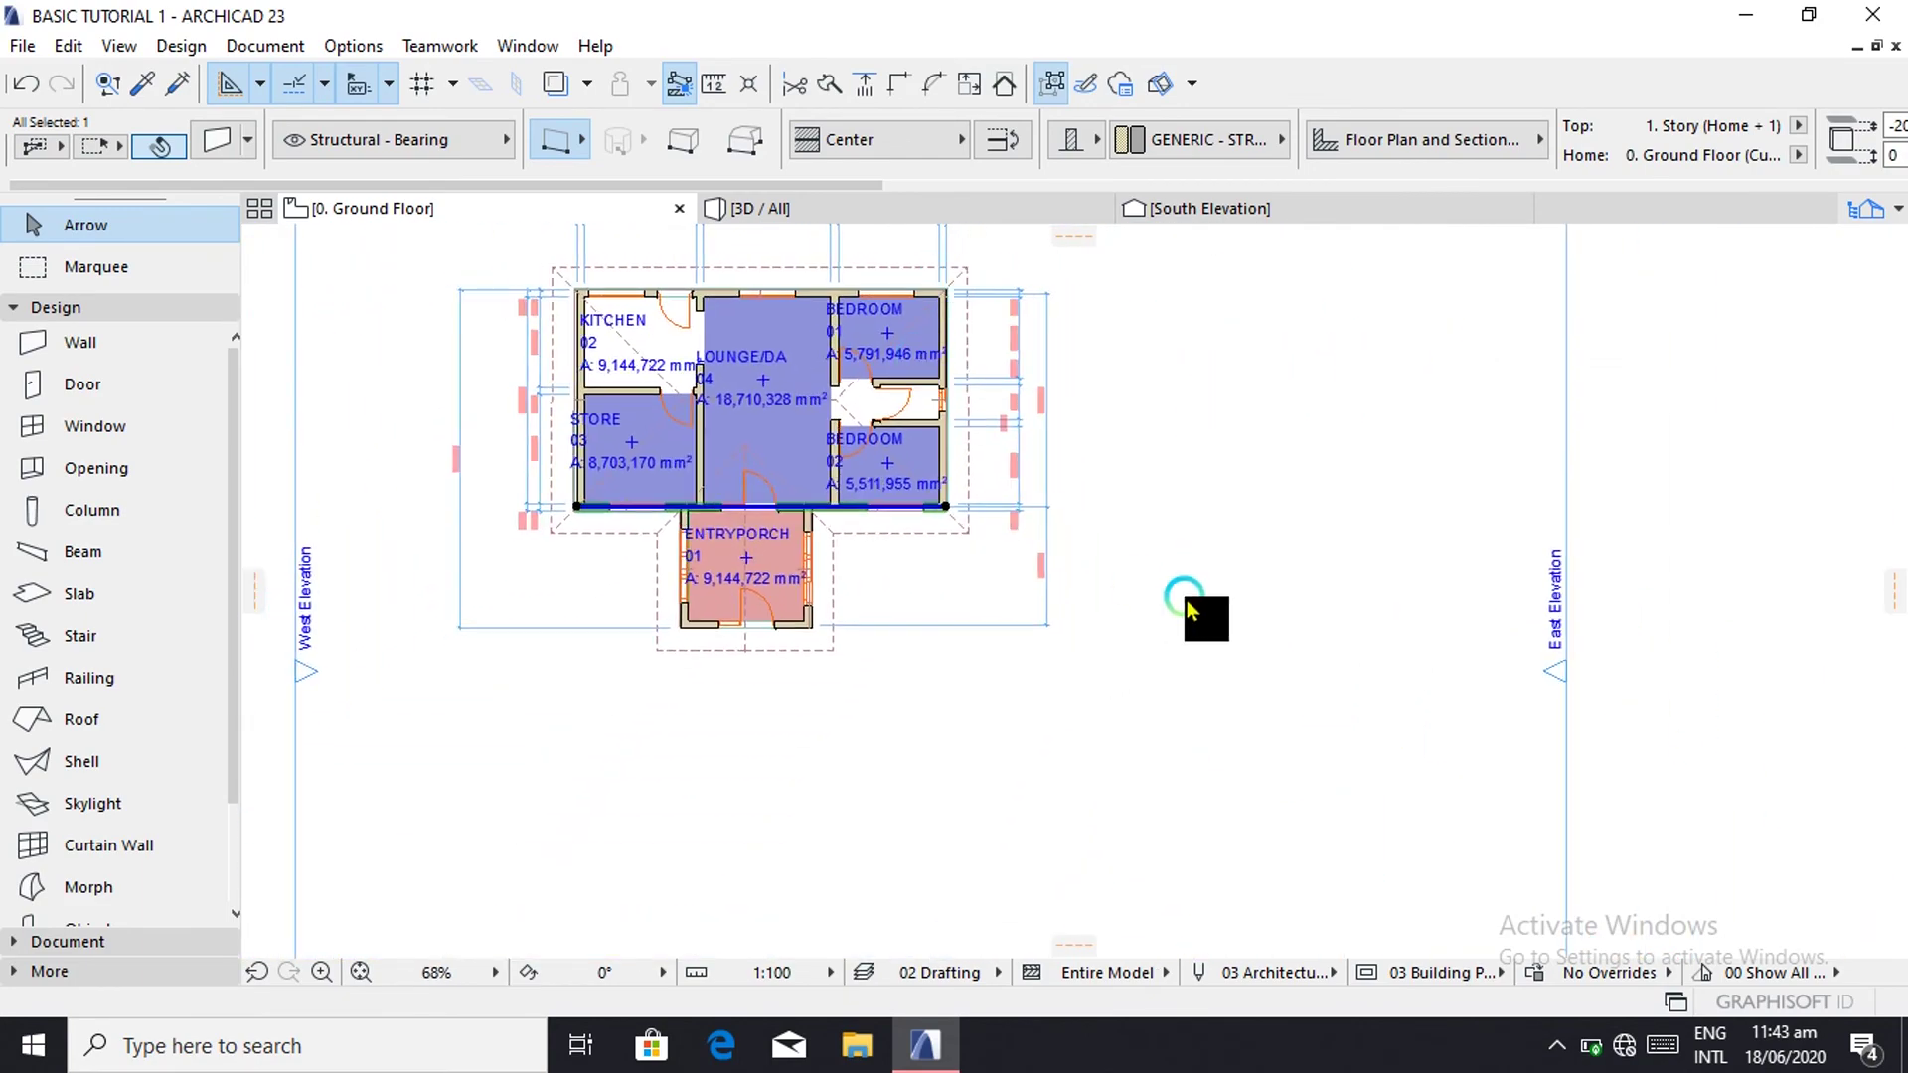
{"action": "left_click", "coordinate": [1009, 535]}
Step: Move the Bedroom 02 zone stamp out to the east of the house and undo that move
{"action": "scroll", "coordinate": [809, 493], "scroll_direction": "up", "scroll_amount": 4}
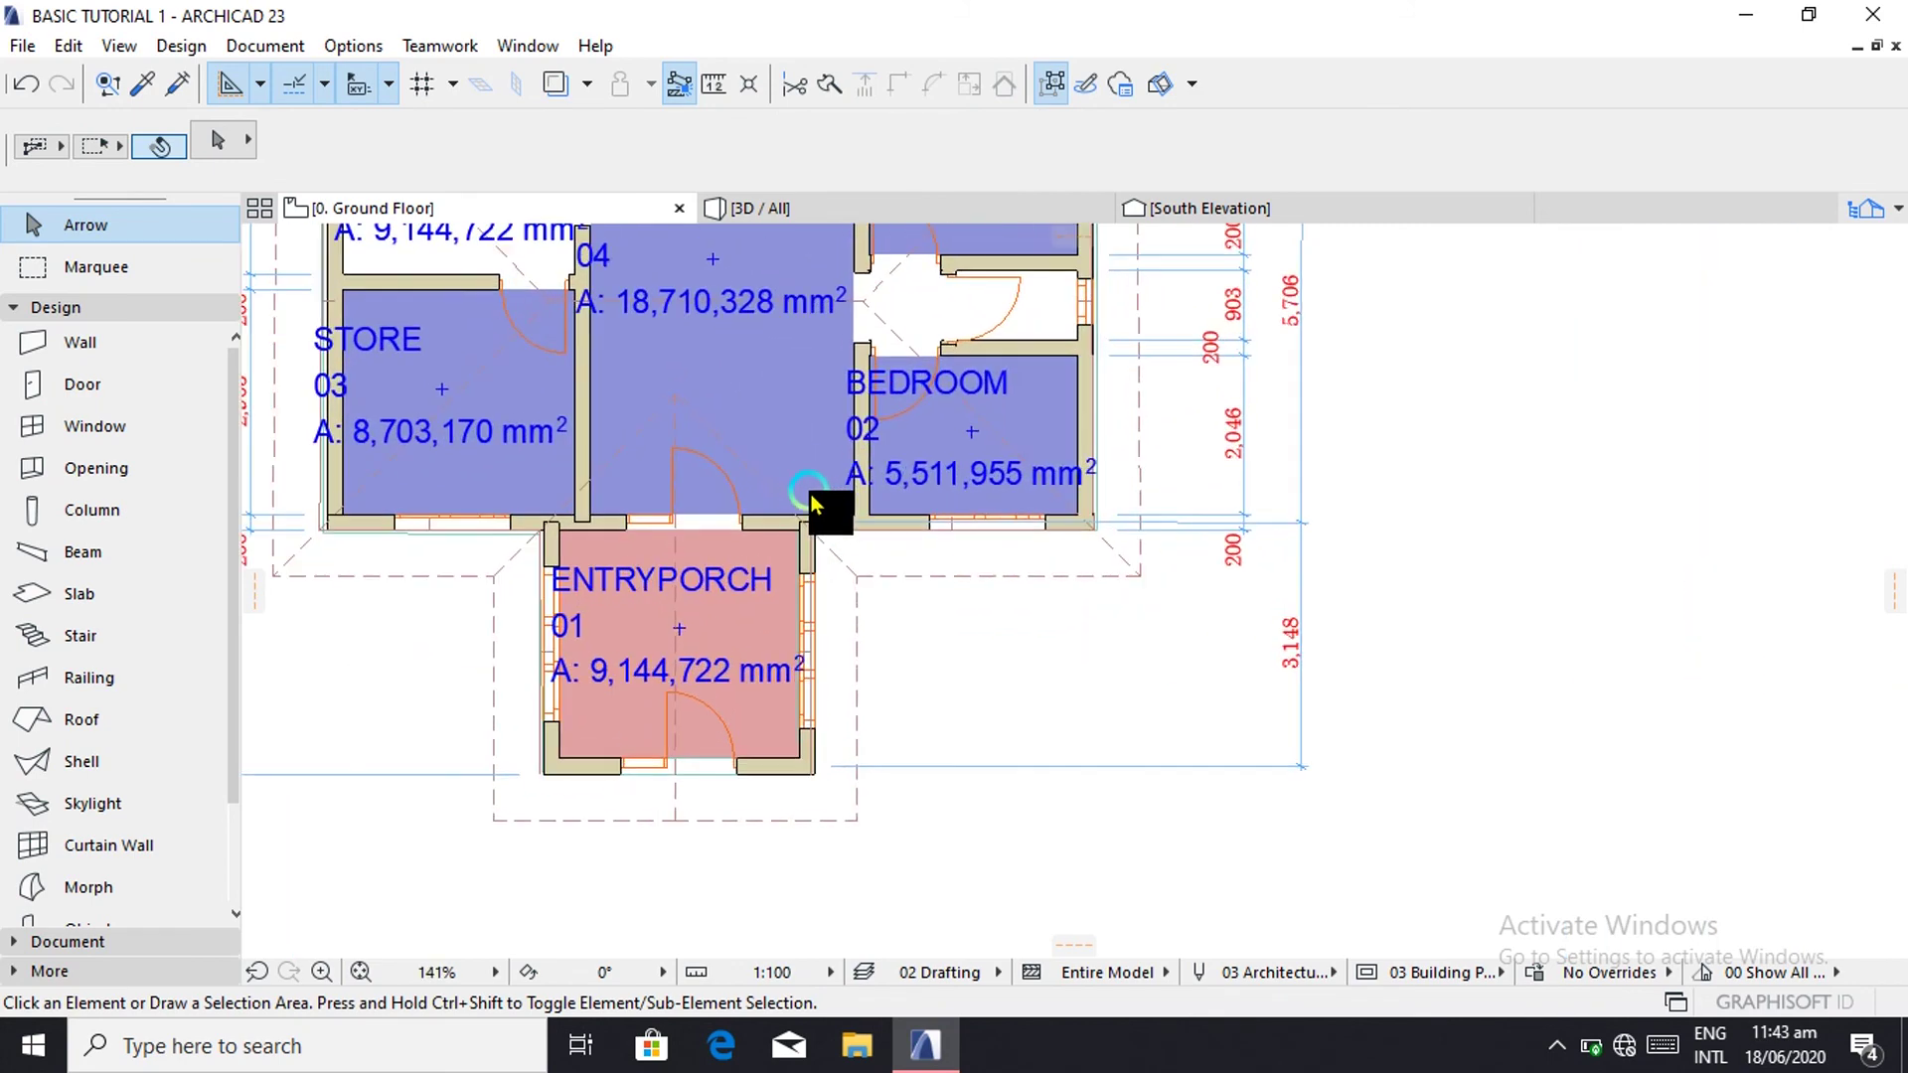
{"action": "left_click", "coordinate": [821, 445]}
{"action": "scroll", "coordinate": [1041, 614], "scroll_direction": "up", "scroll_amount": 2}
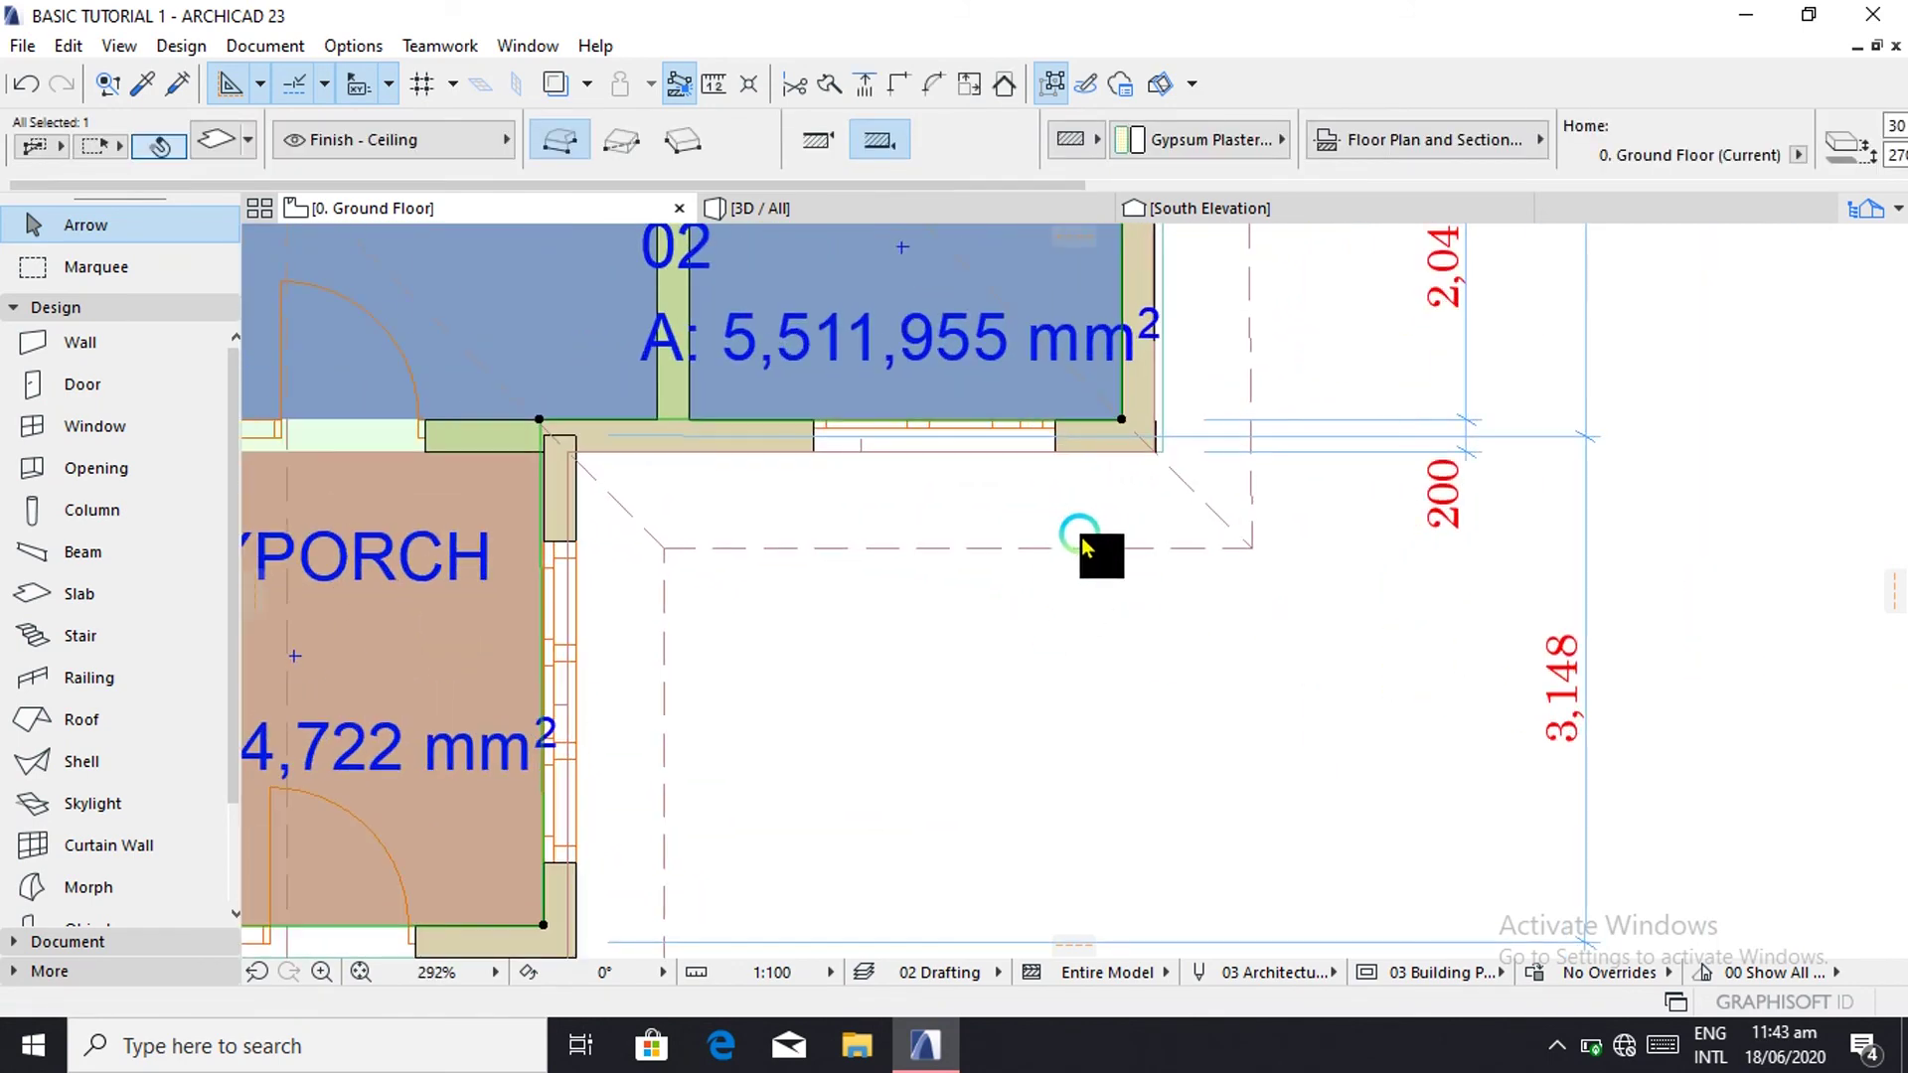
{"action": "left_click", "coordinate": [1159, 394]}
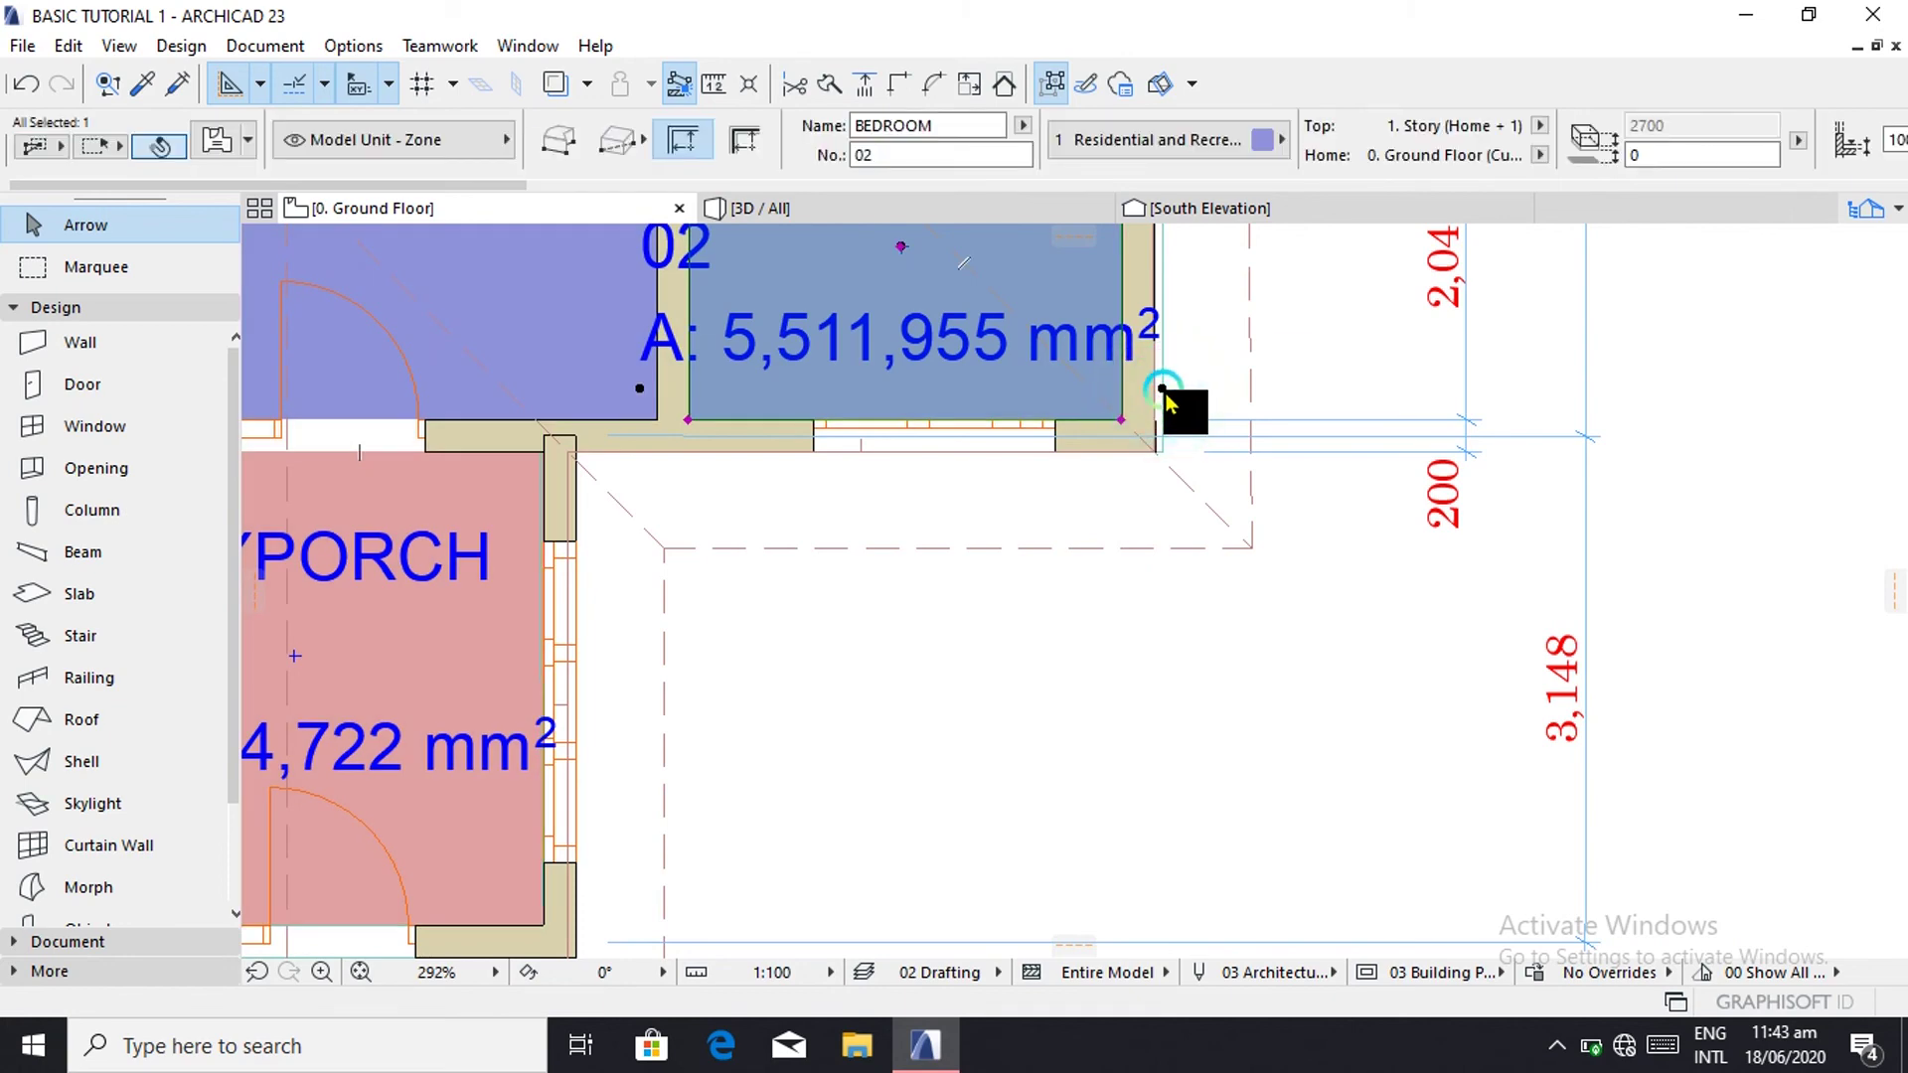
{"action": "left_click", "coordinate": [1164, 394]}
{"action": "scroll", "coordinate": [1164, 393], "scroll_direction": "up", "scroll_amount": 2}
{"action": "scroll", "coordinate": [1164, 398], "scroll_direction": "down", "scroll_amount": 3}
{"action": "scroll", "coordinate": [1165, 397], "scroll_direction": "down", "scroll_amount": 3}
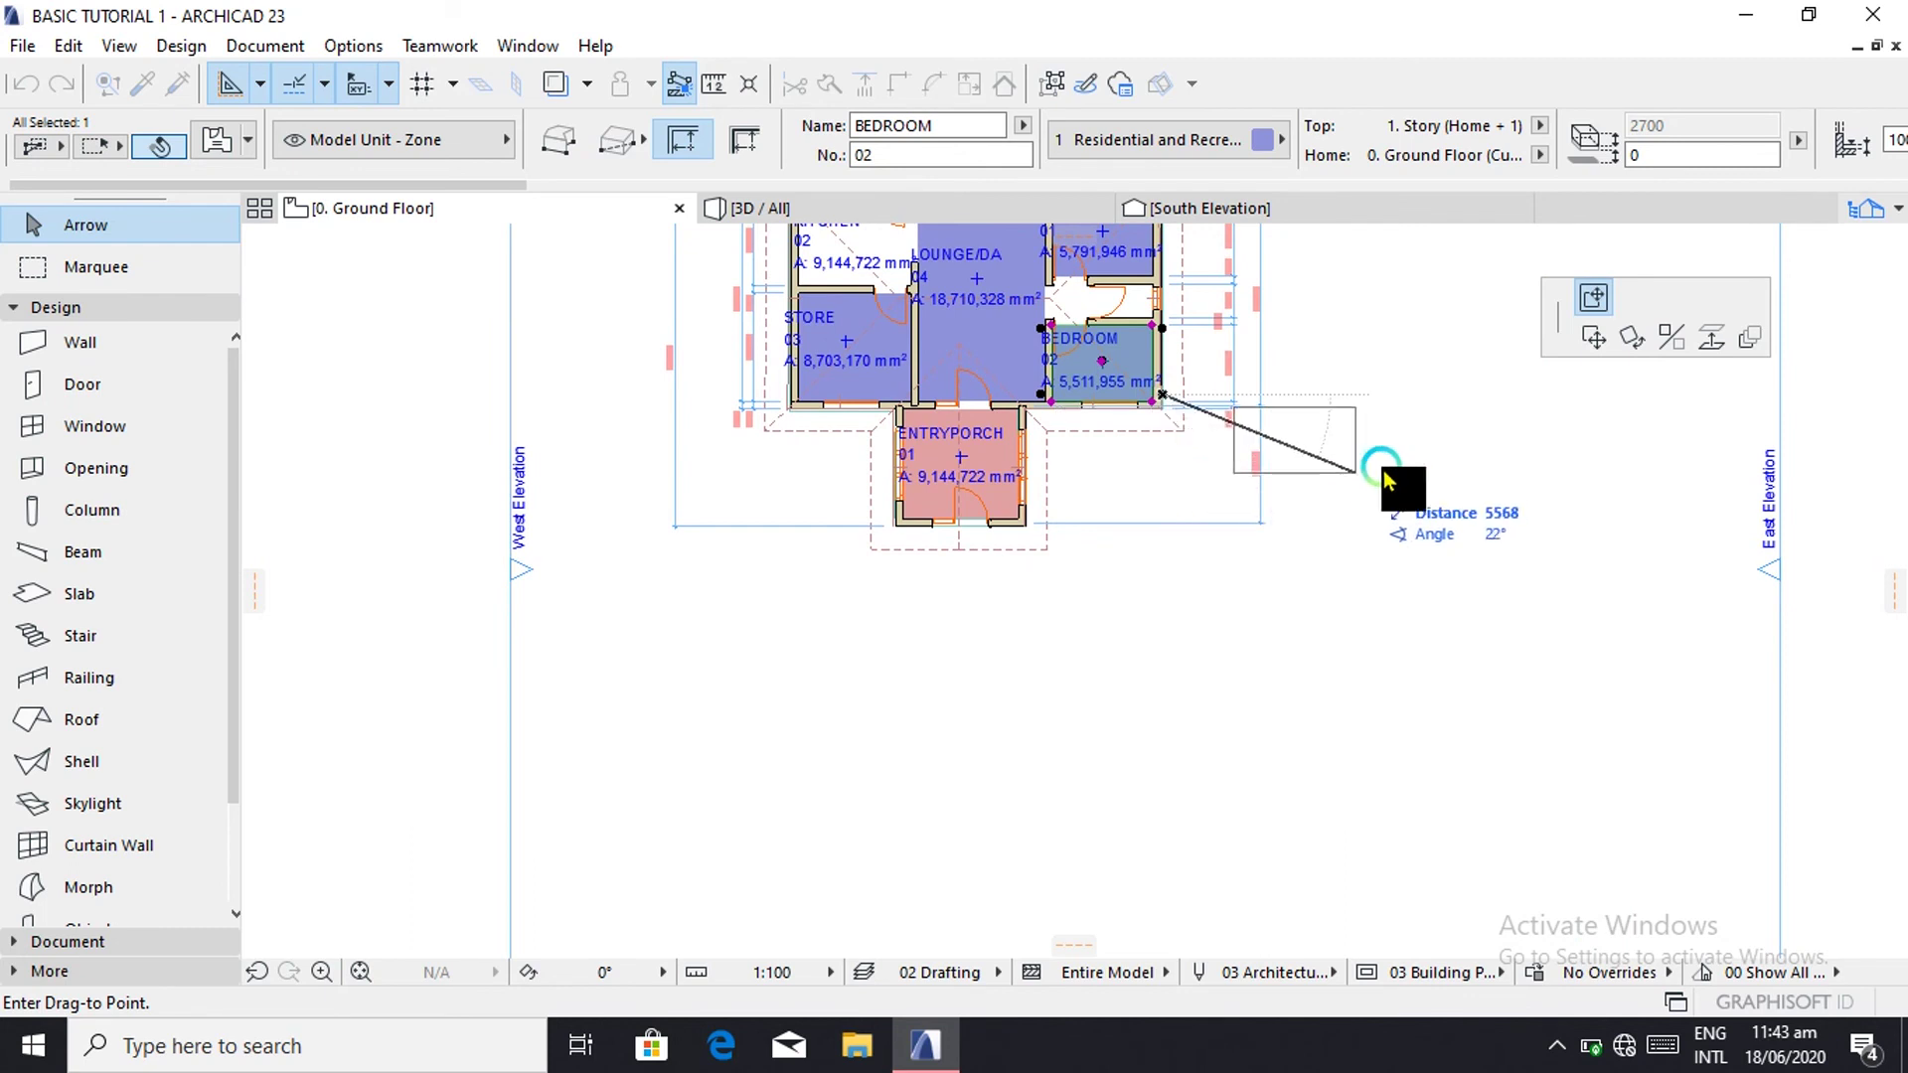
{"action": "left_click", "coordinate": [1429, 458]}
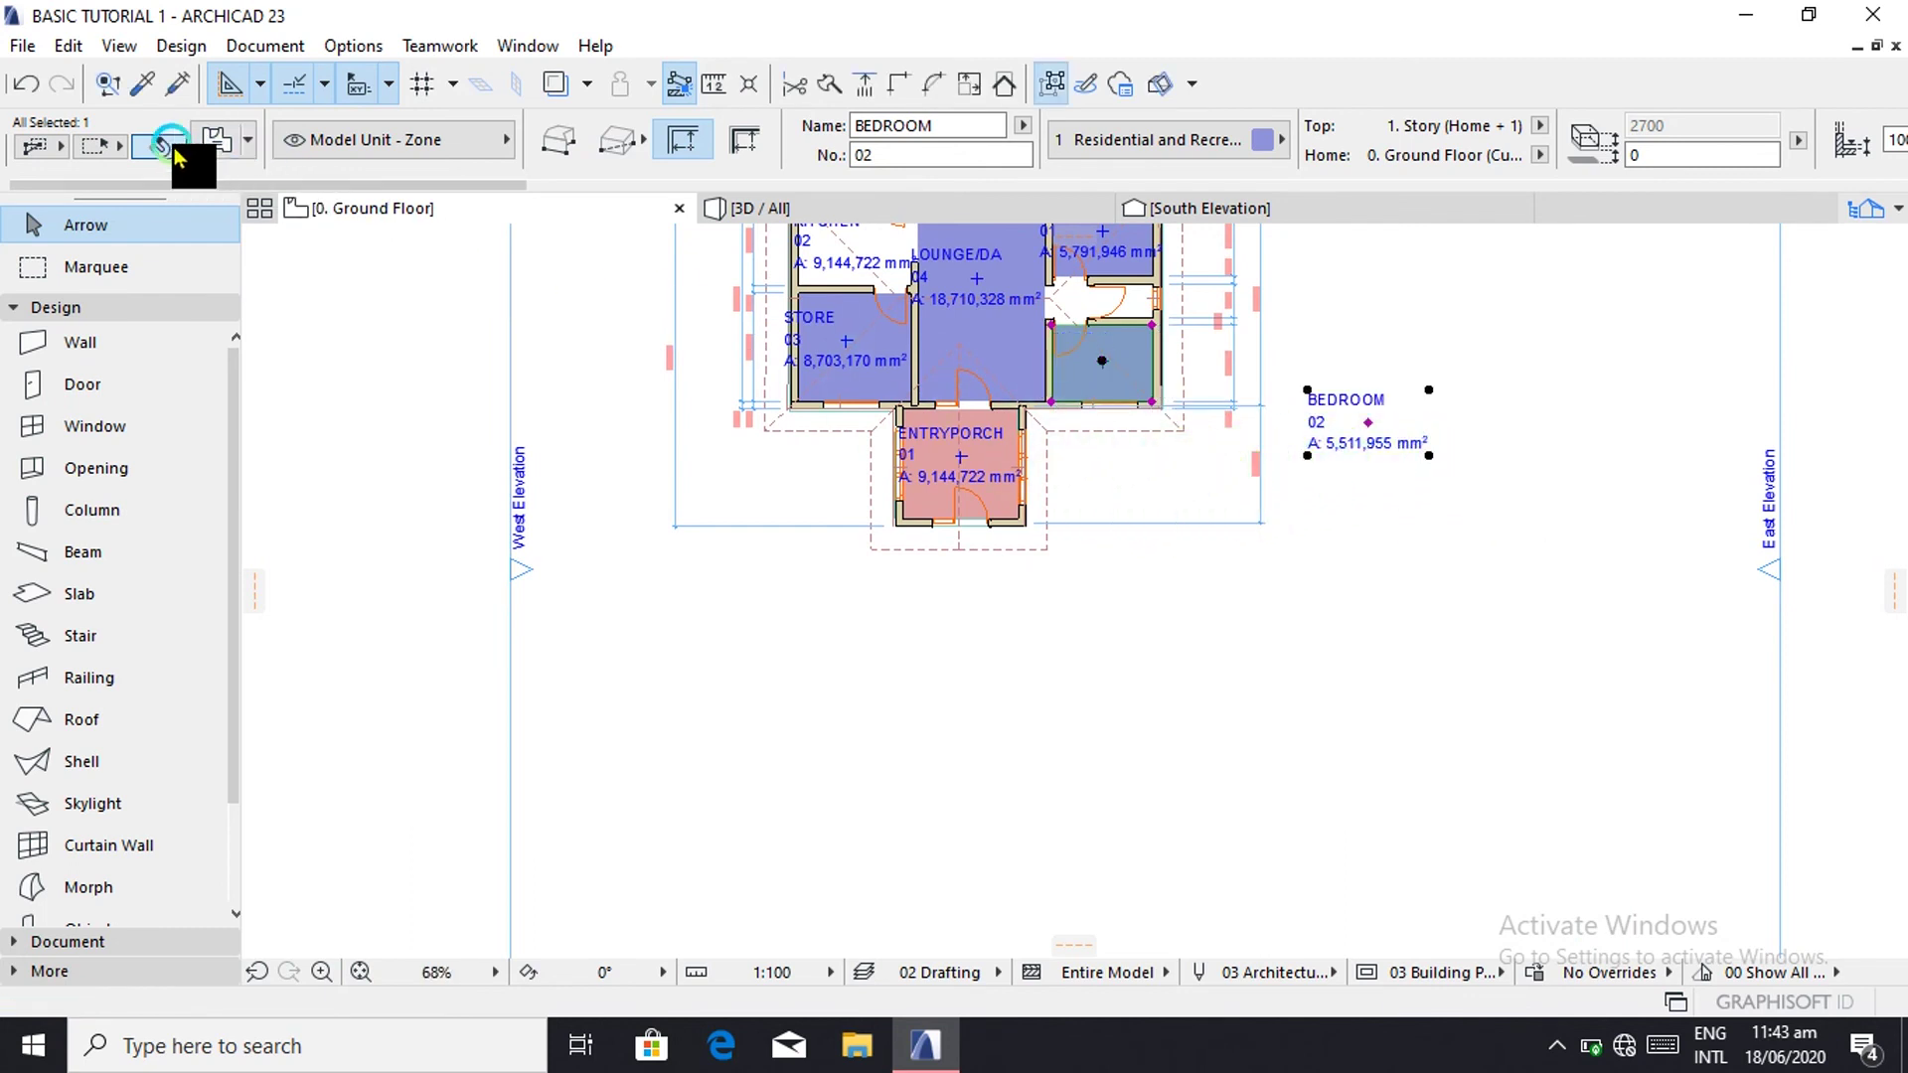
{"action": "left_click", "coordinate": [24, 84]}
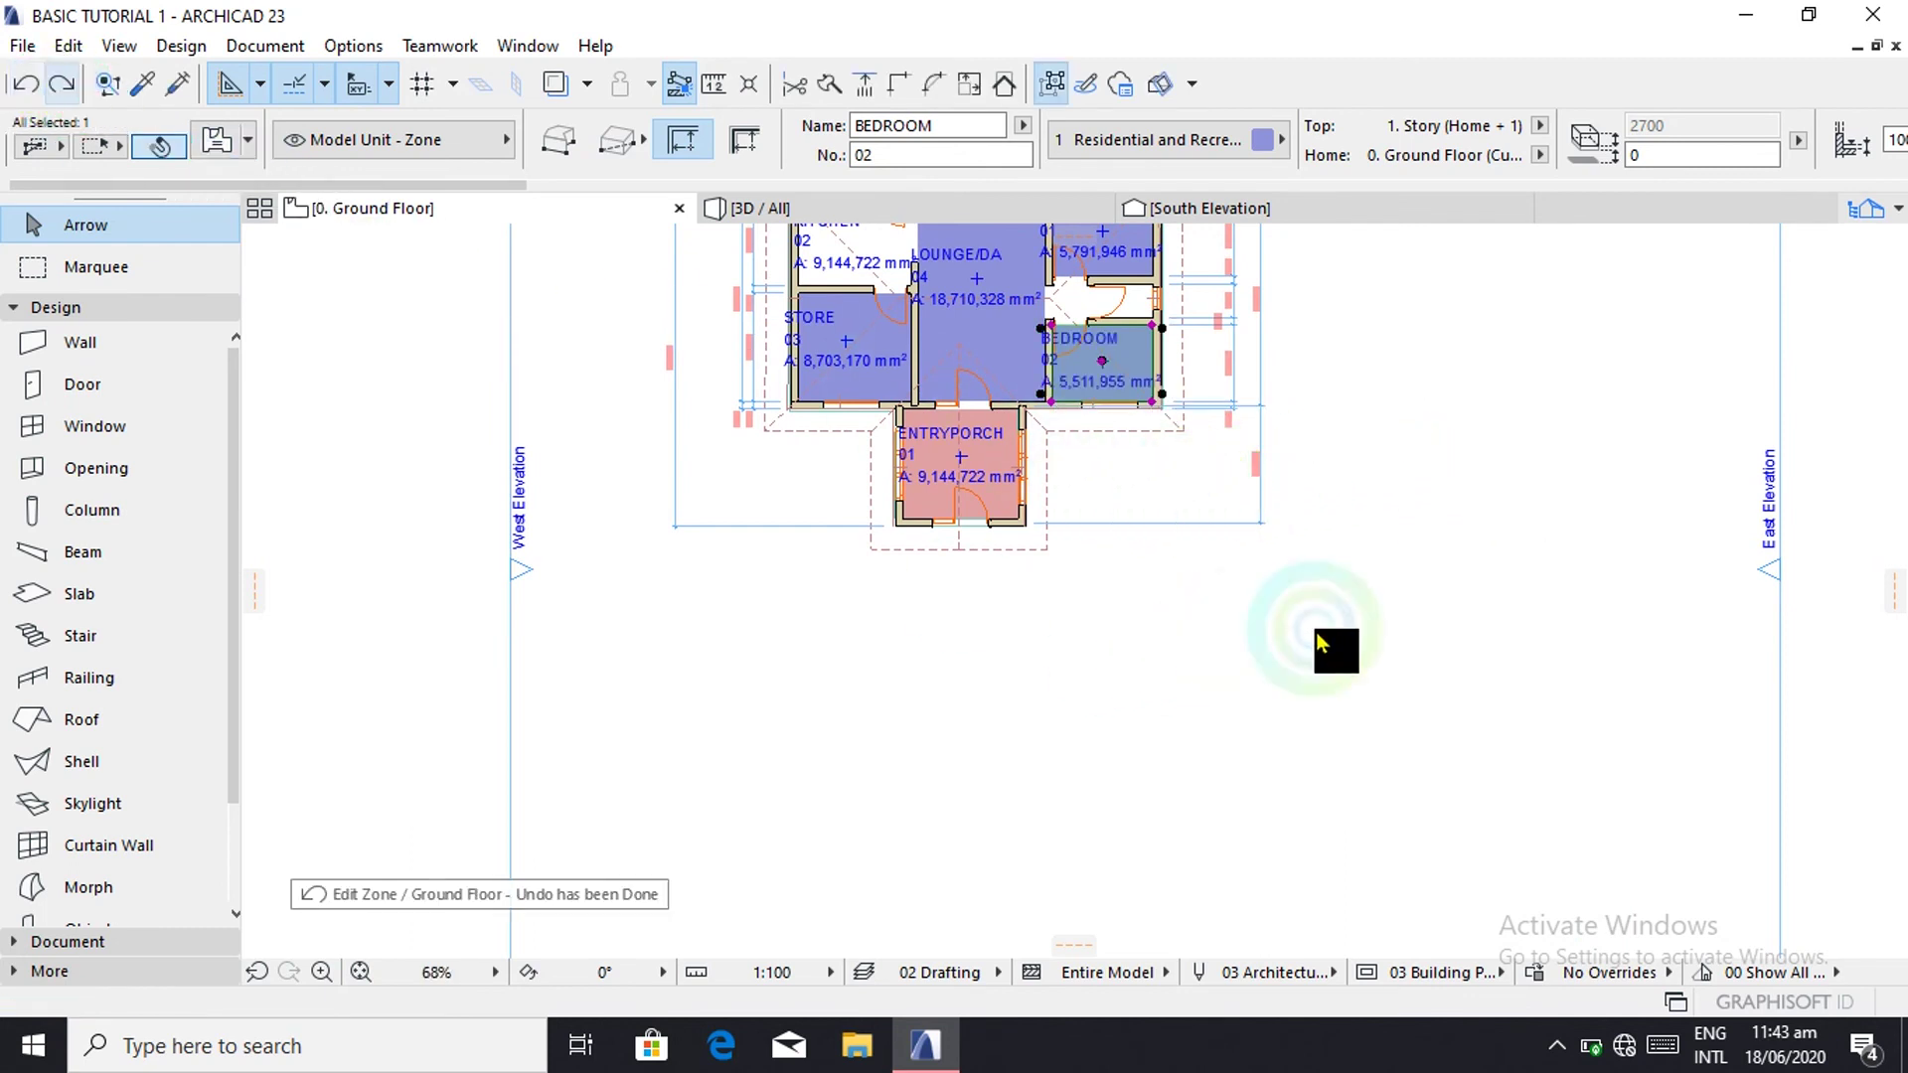
{"action": "left_click", "coordinate": [1048, 562]}
{"action": "scroll", "coordinate": [1048, 558], "scroll_direction": "up", "scroll_amount": 5}
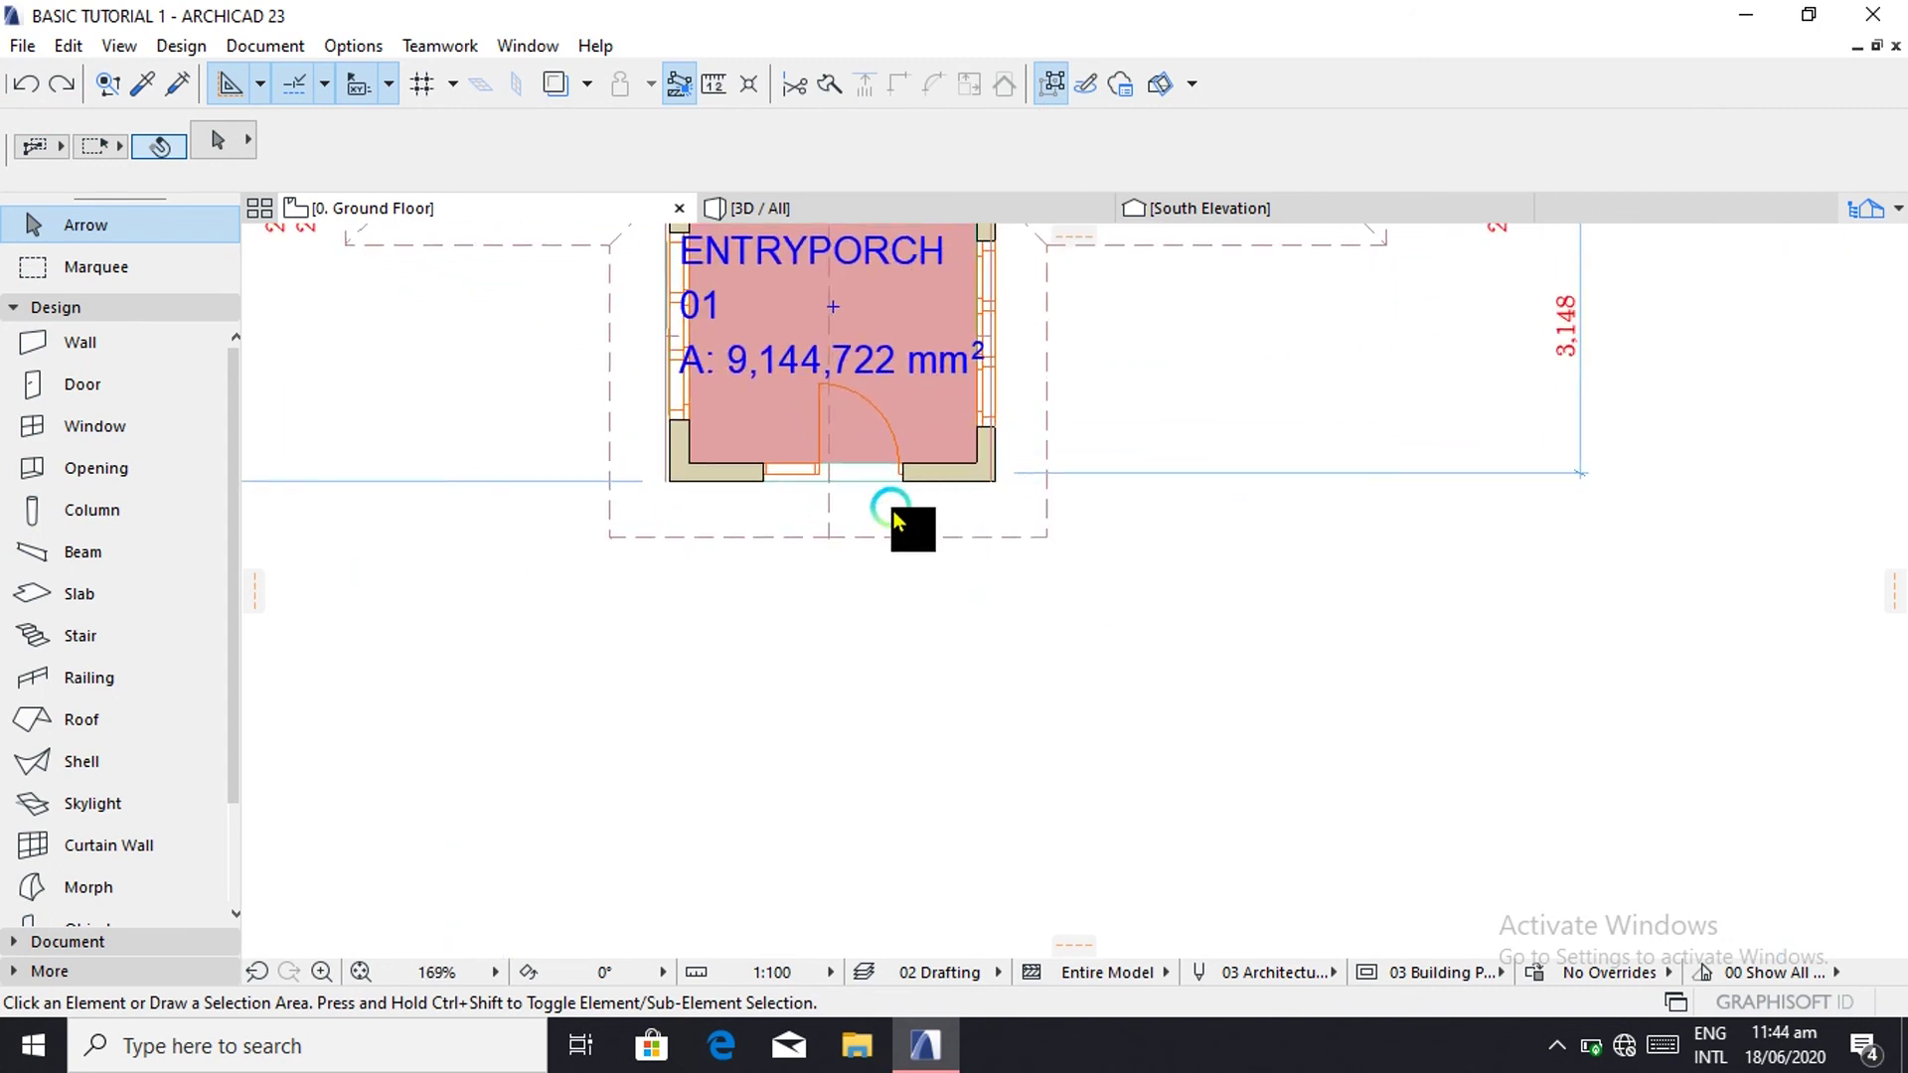
{"action": "left_click", "coordinate": [861, 474]}
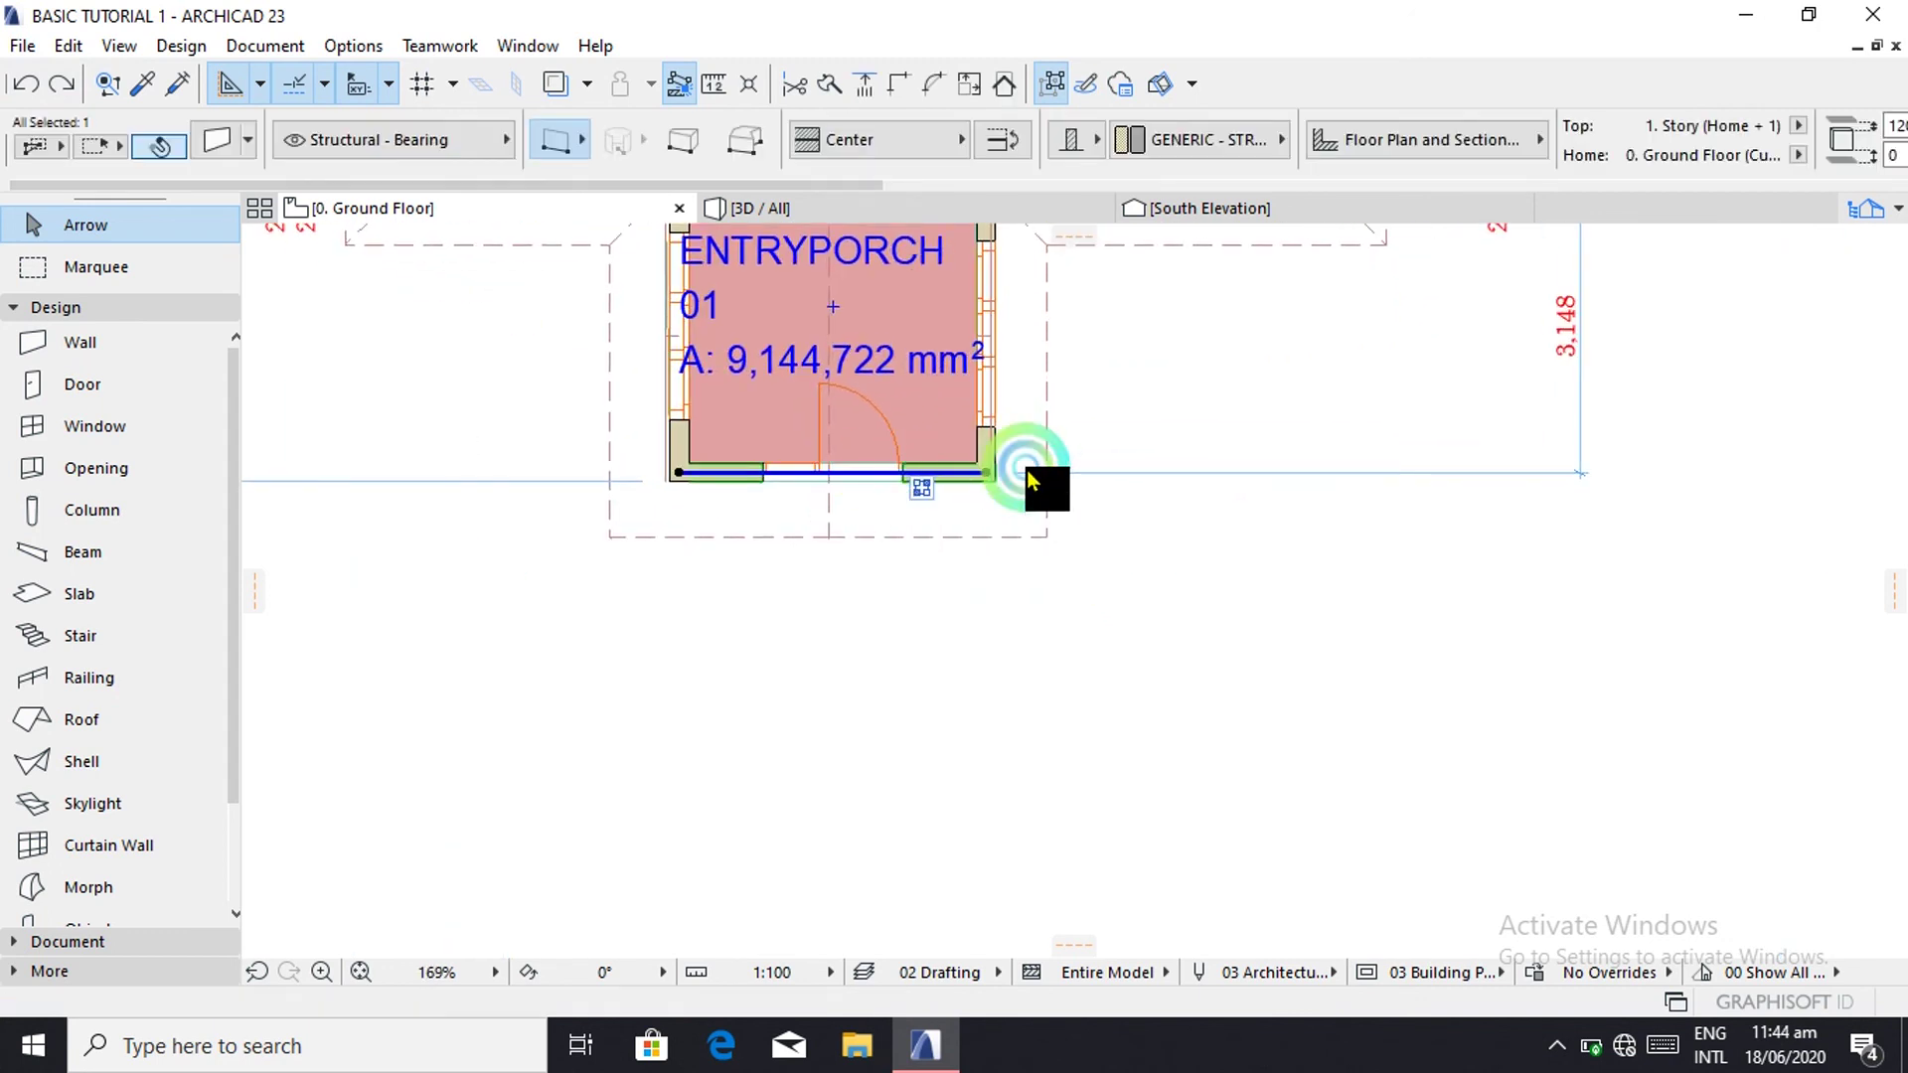
{"action": "left_click", "coordinate": [861, 483]}
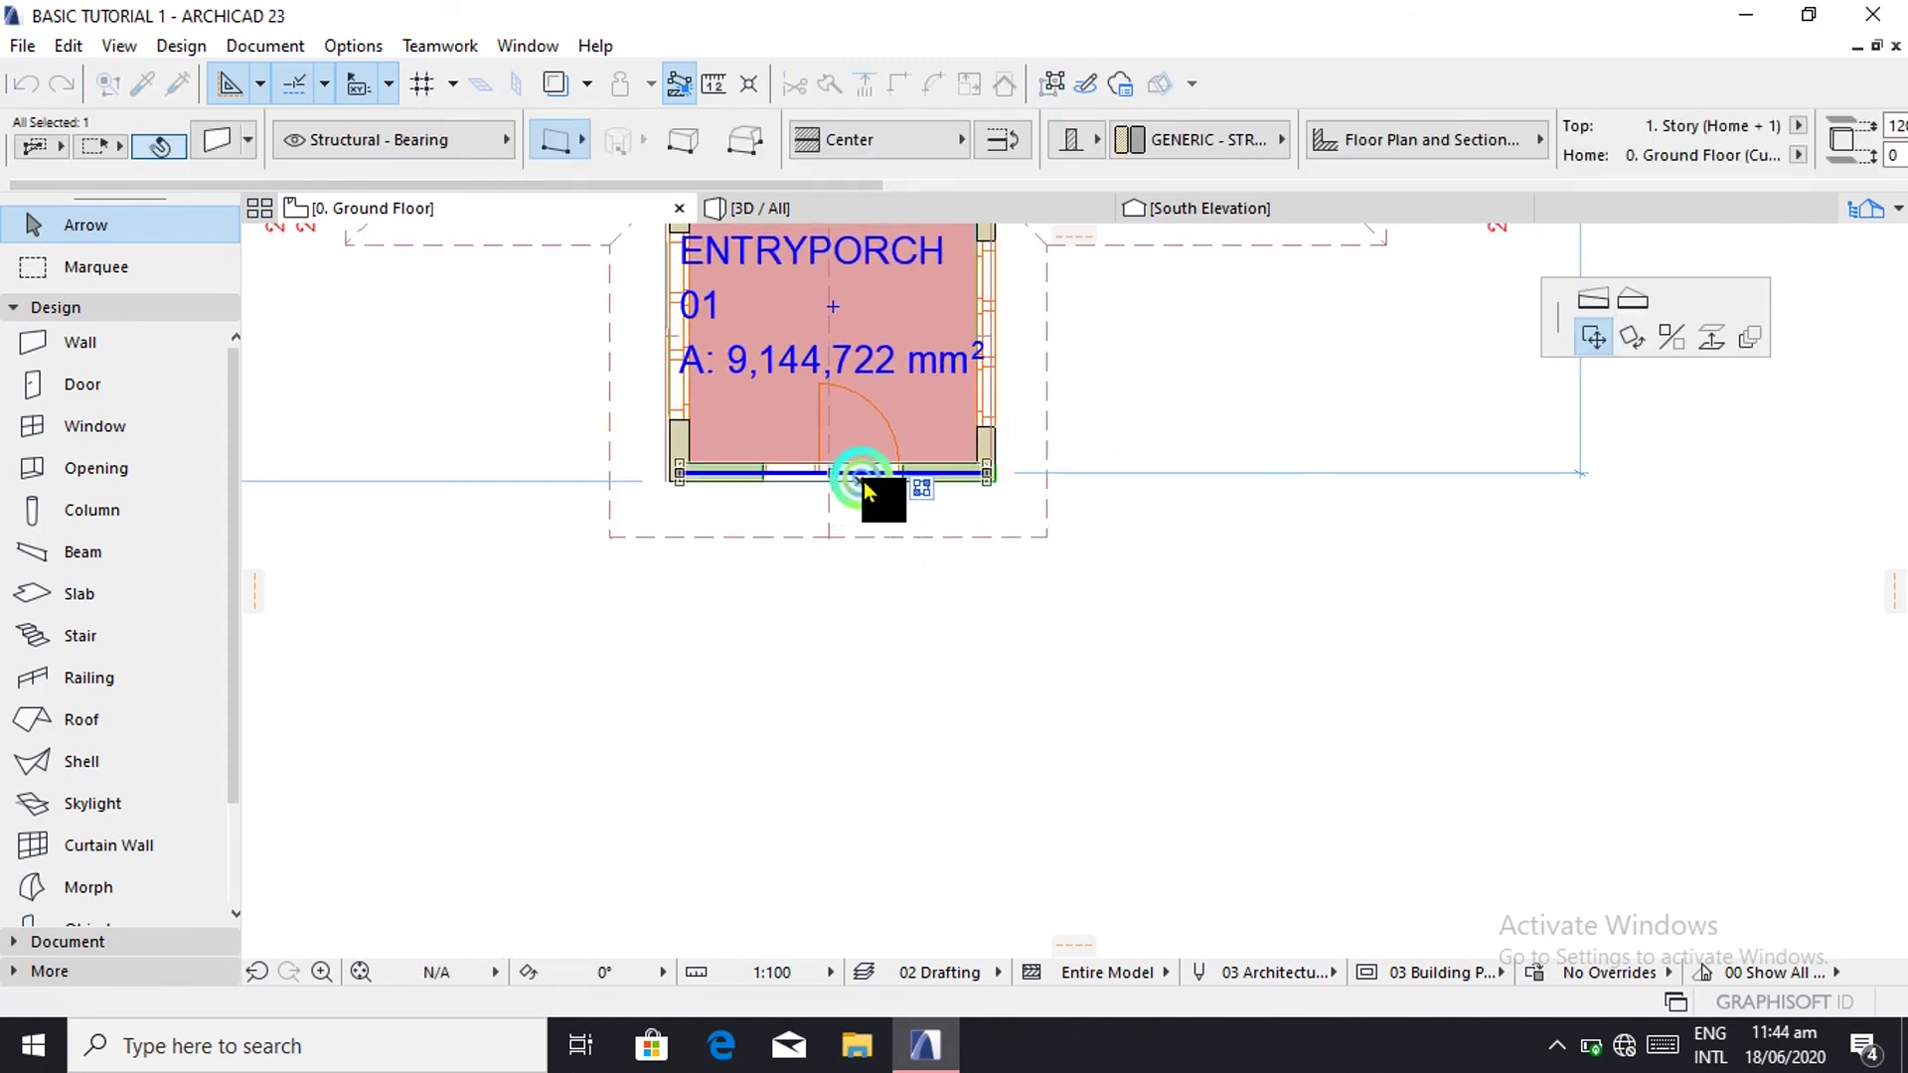
{"action": "left_click", "coordinate": [863, 489]}
{"action": "scroll", "coordinate": [865, 489], "scroll_direction": "up", "scroll_amount": 4}
{"action": "left_click", "coordinate": [860, 487]}
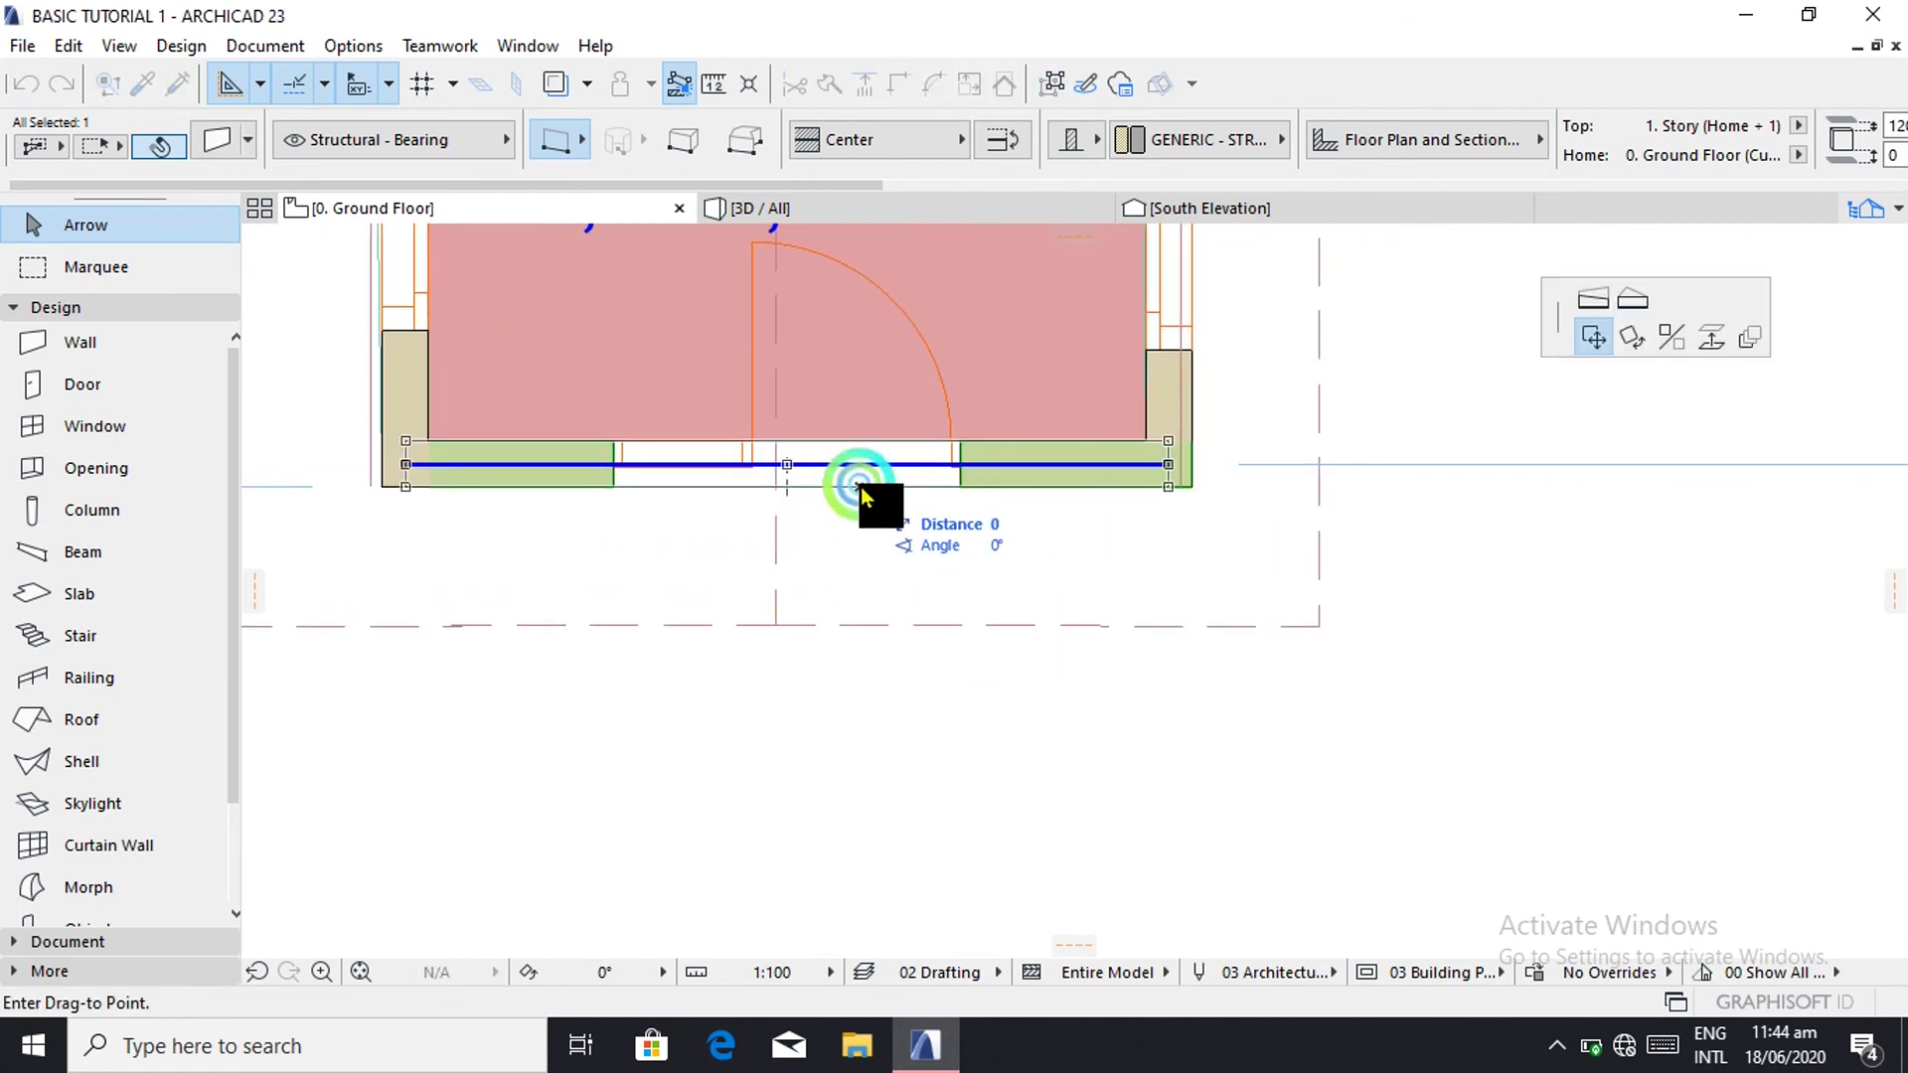
{"action": "left_click", "coordinate": [862, 486]}
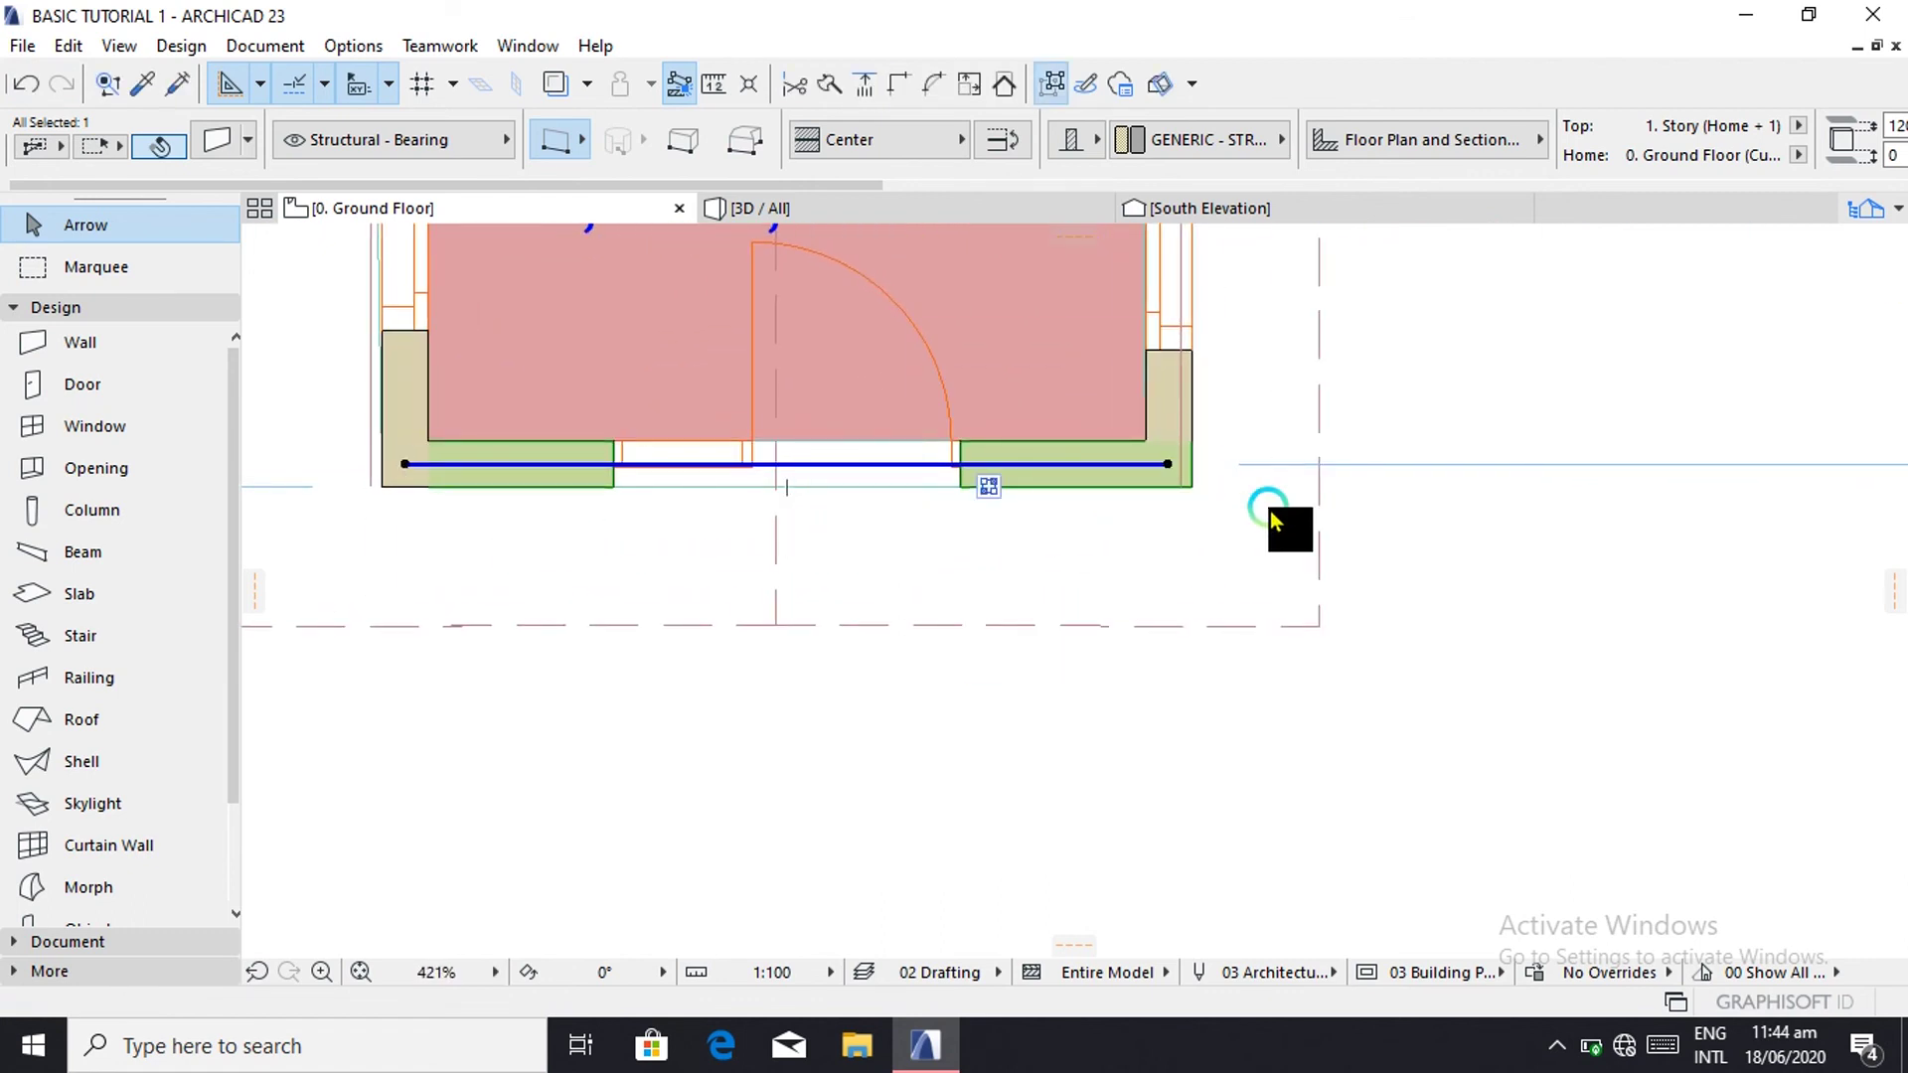
{"action": "left_click", "coordinate": [1444, 512]}
{"action": "scroll", "coordinate": [857, 485], "scroll_direction": "up", "scroll_amount": 3}
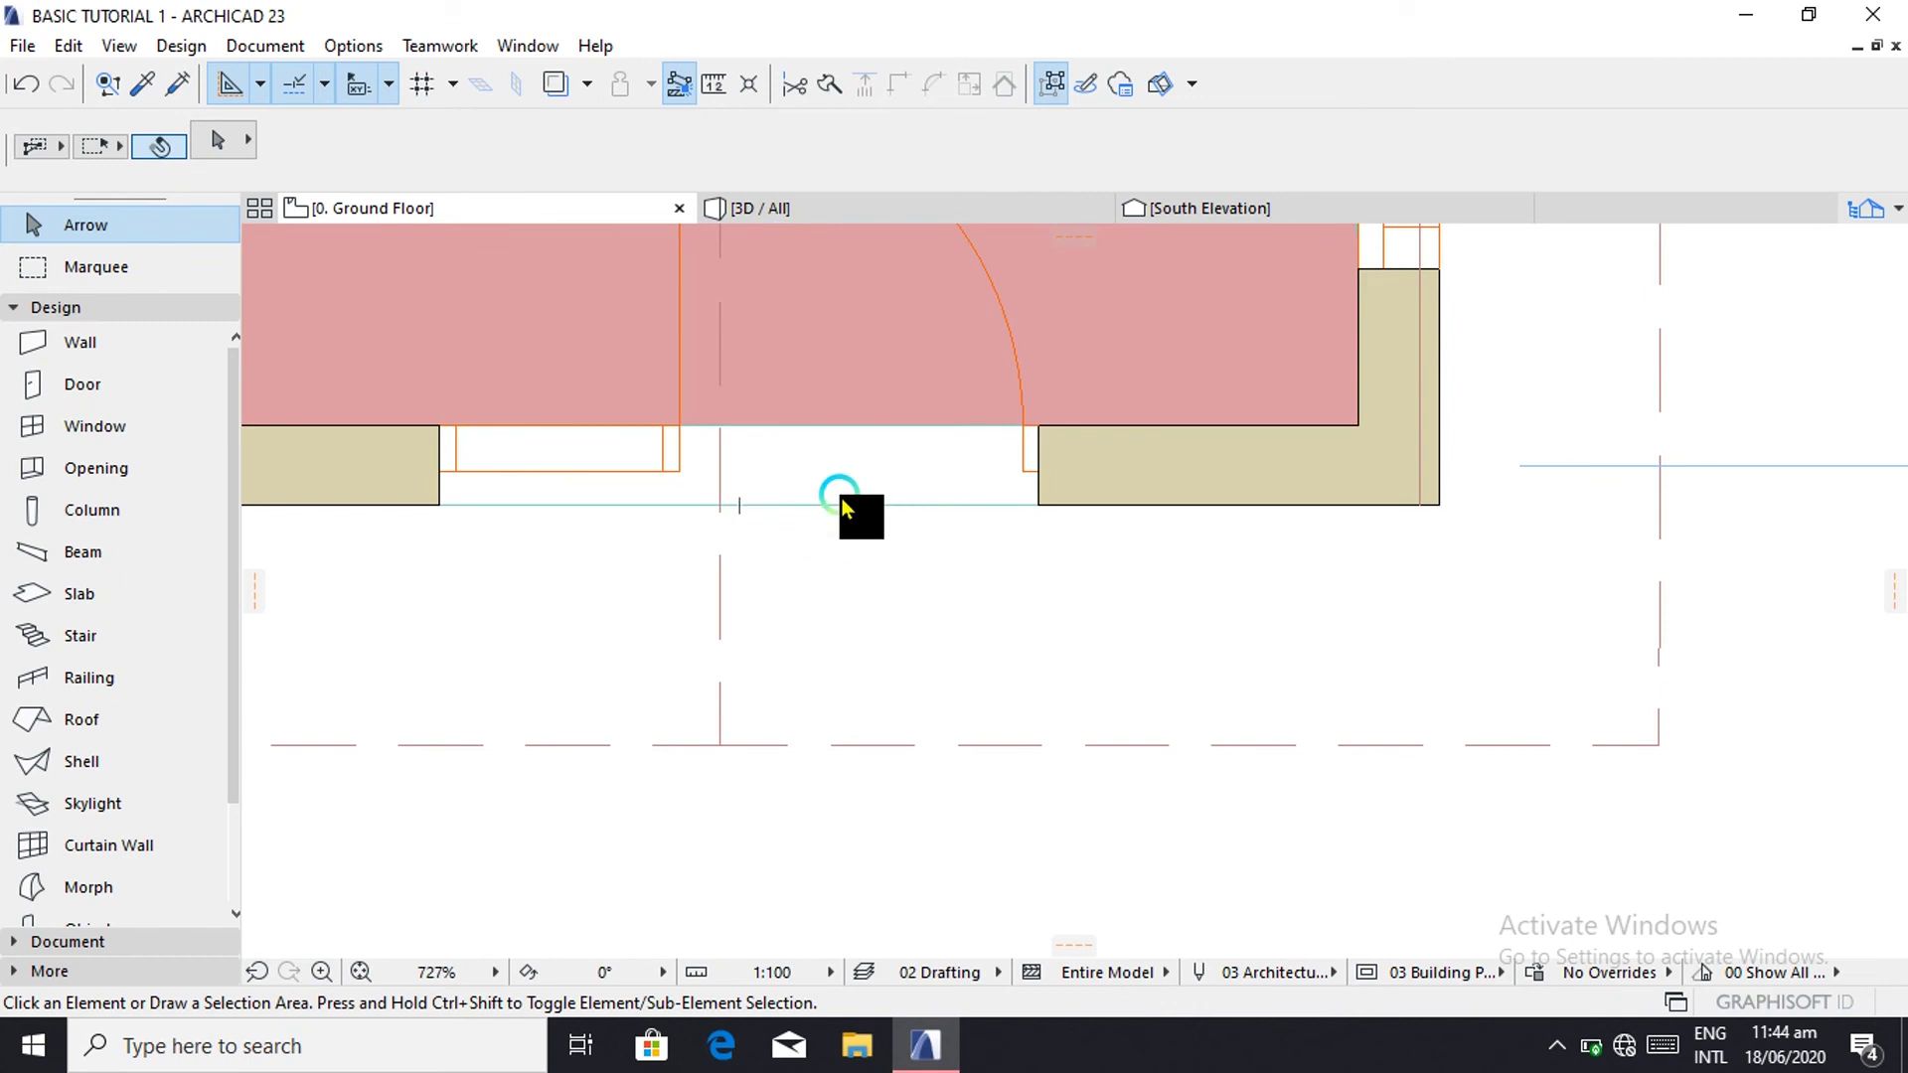
{"action": "left_click", "coordinate": [836, 505]}
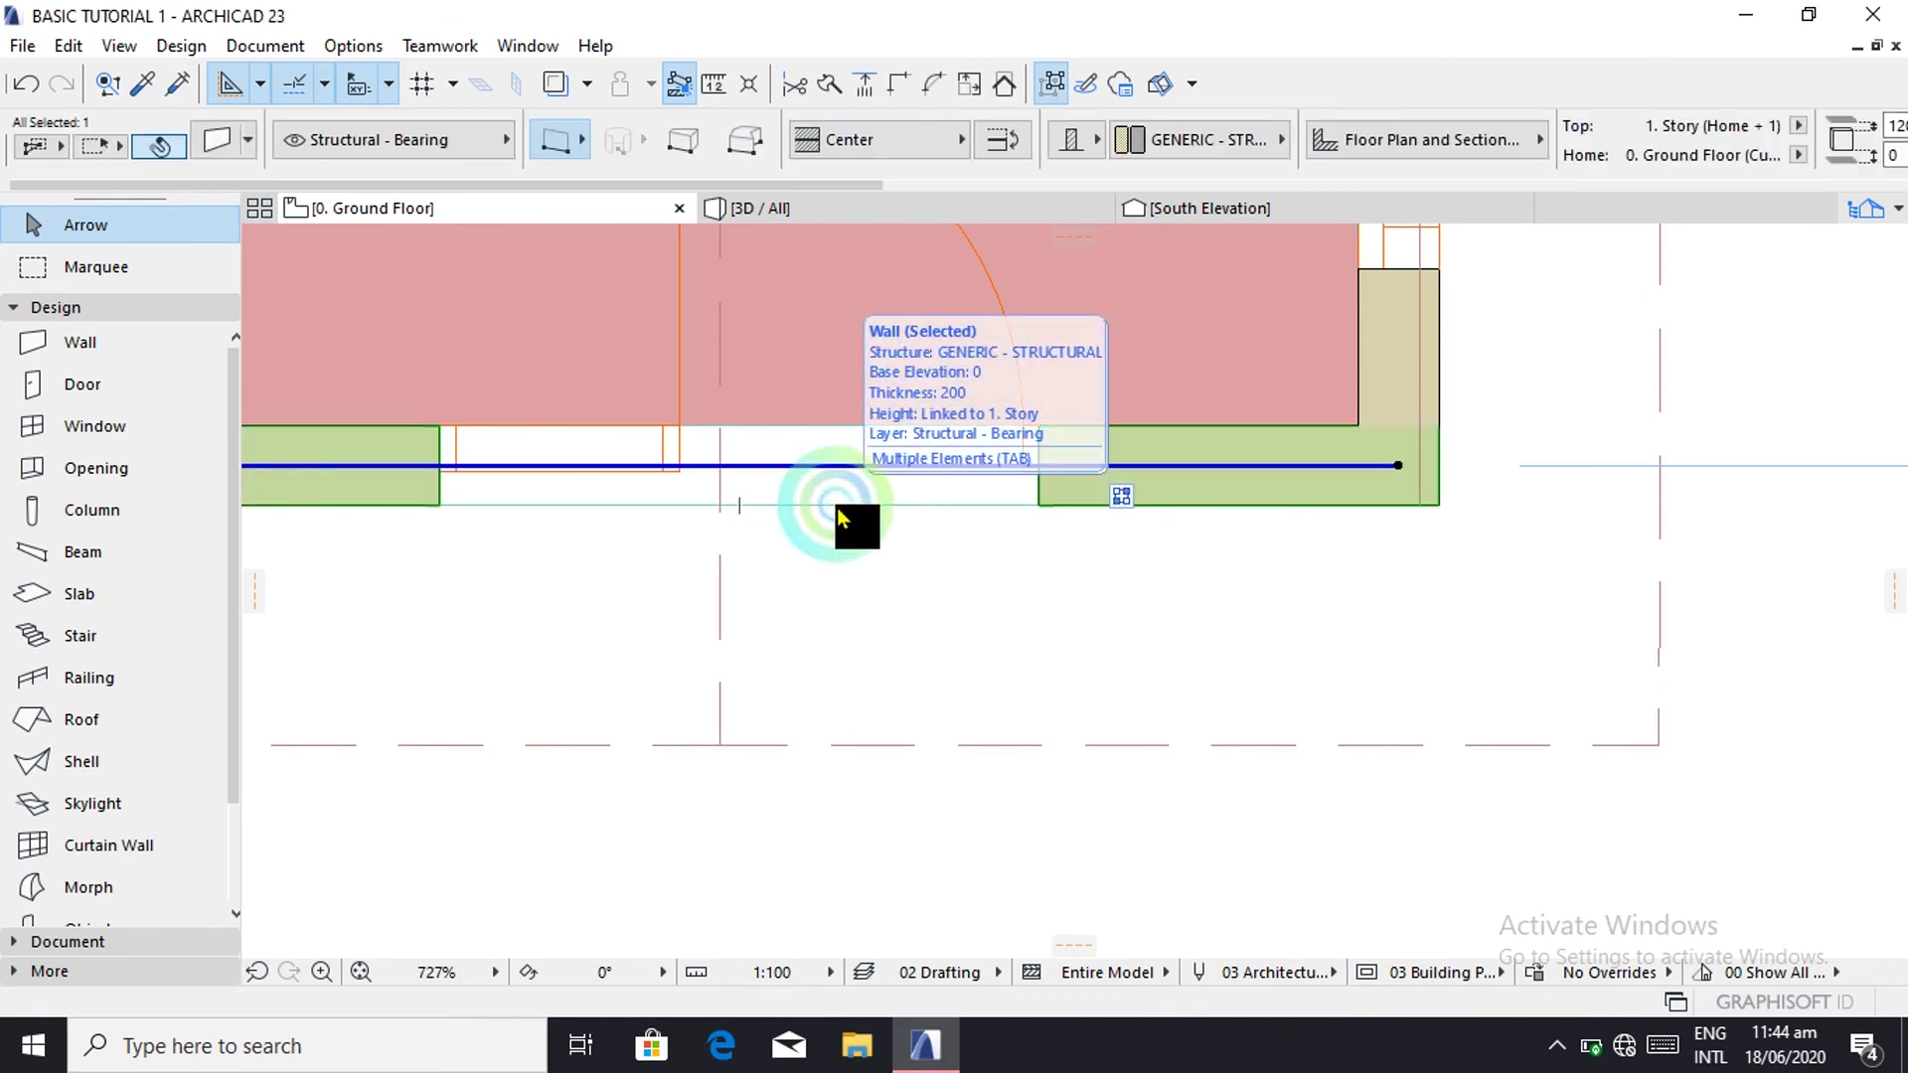
{"action": "left_click", "coordinate": [837, 506]}
{"action": "left_click", "coordinate": [839, 505]}
{"action": "scroll", "coordinate": [841, 505], "scroll_direction": "down", "scroll_amount": 5}
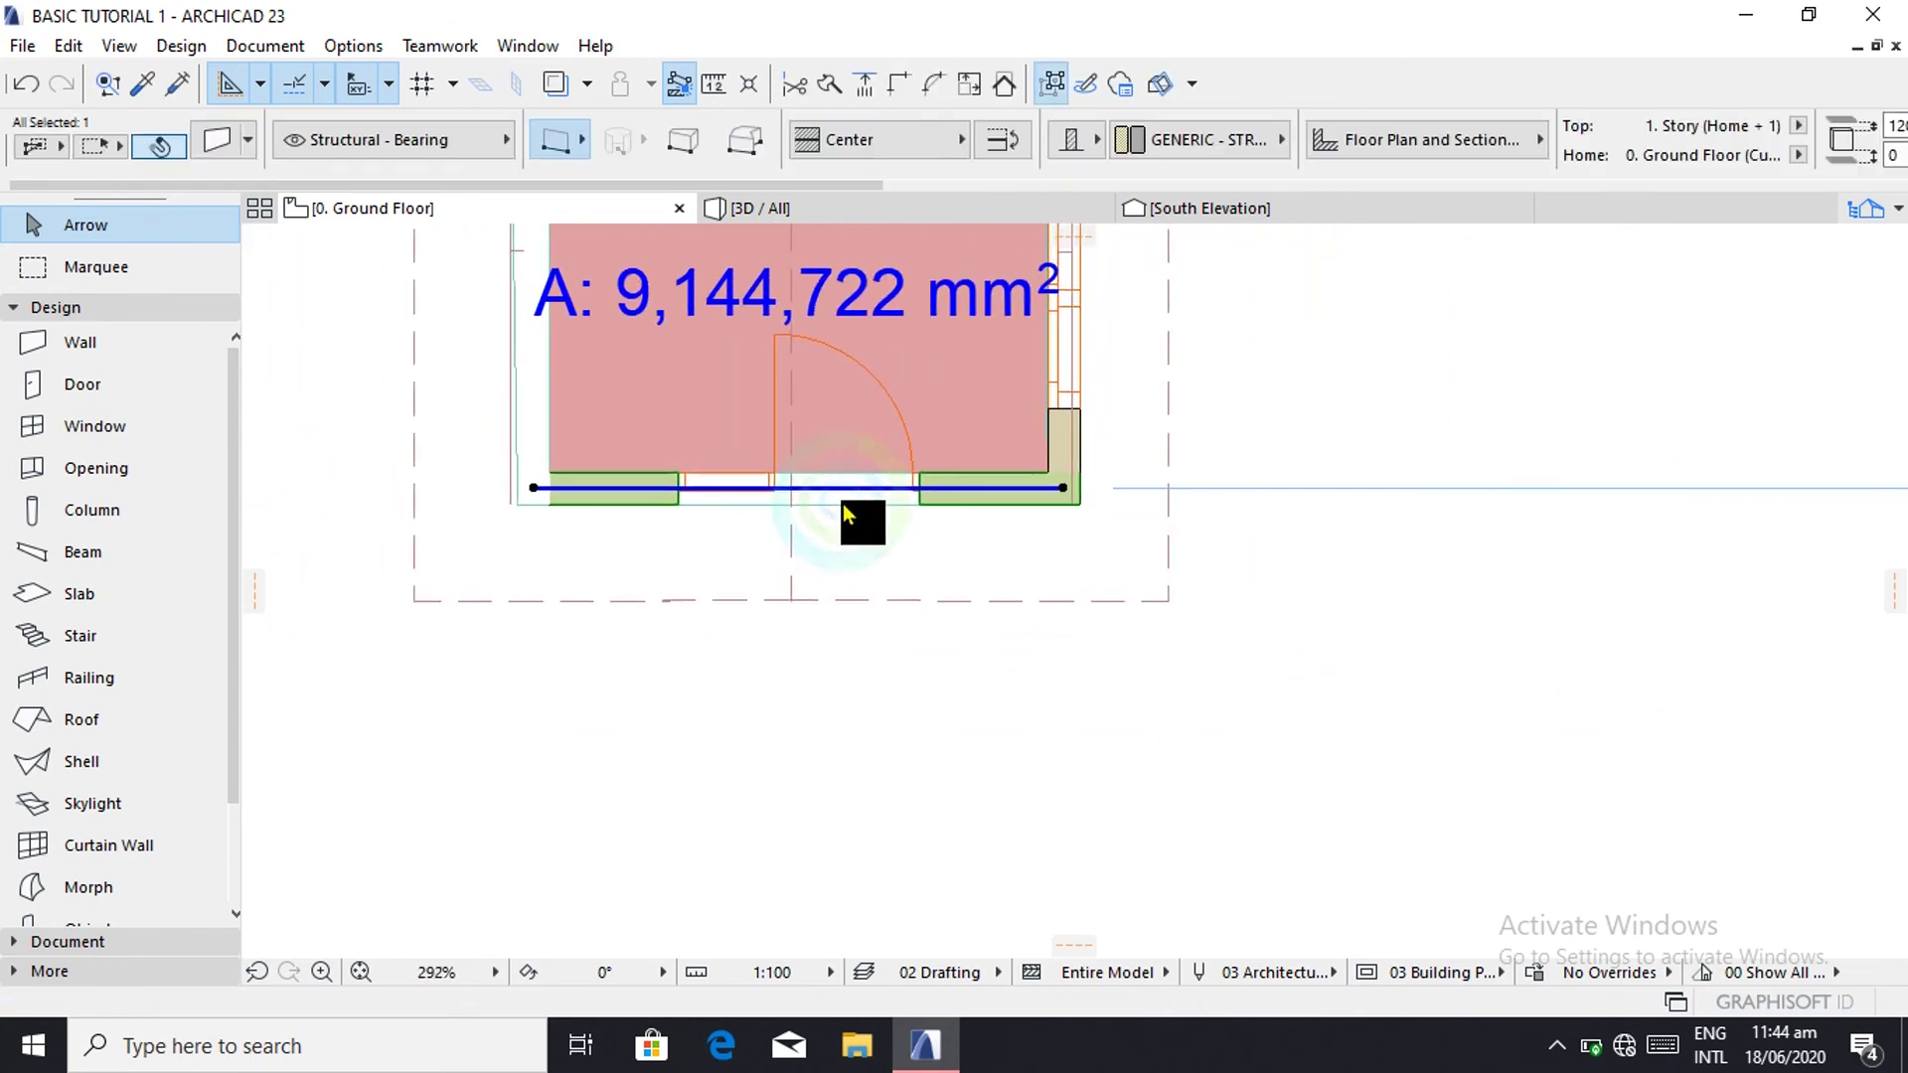
{"action": "left_click", "coordinate": [1195, 484]}
{"action": "left_click", "coordinate": [971, 438]}
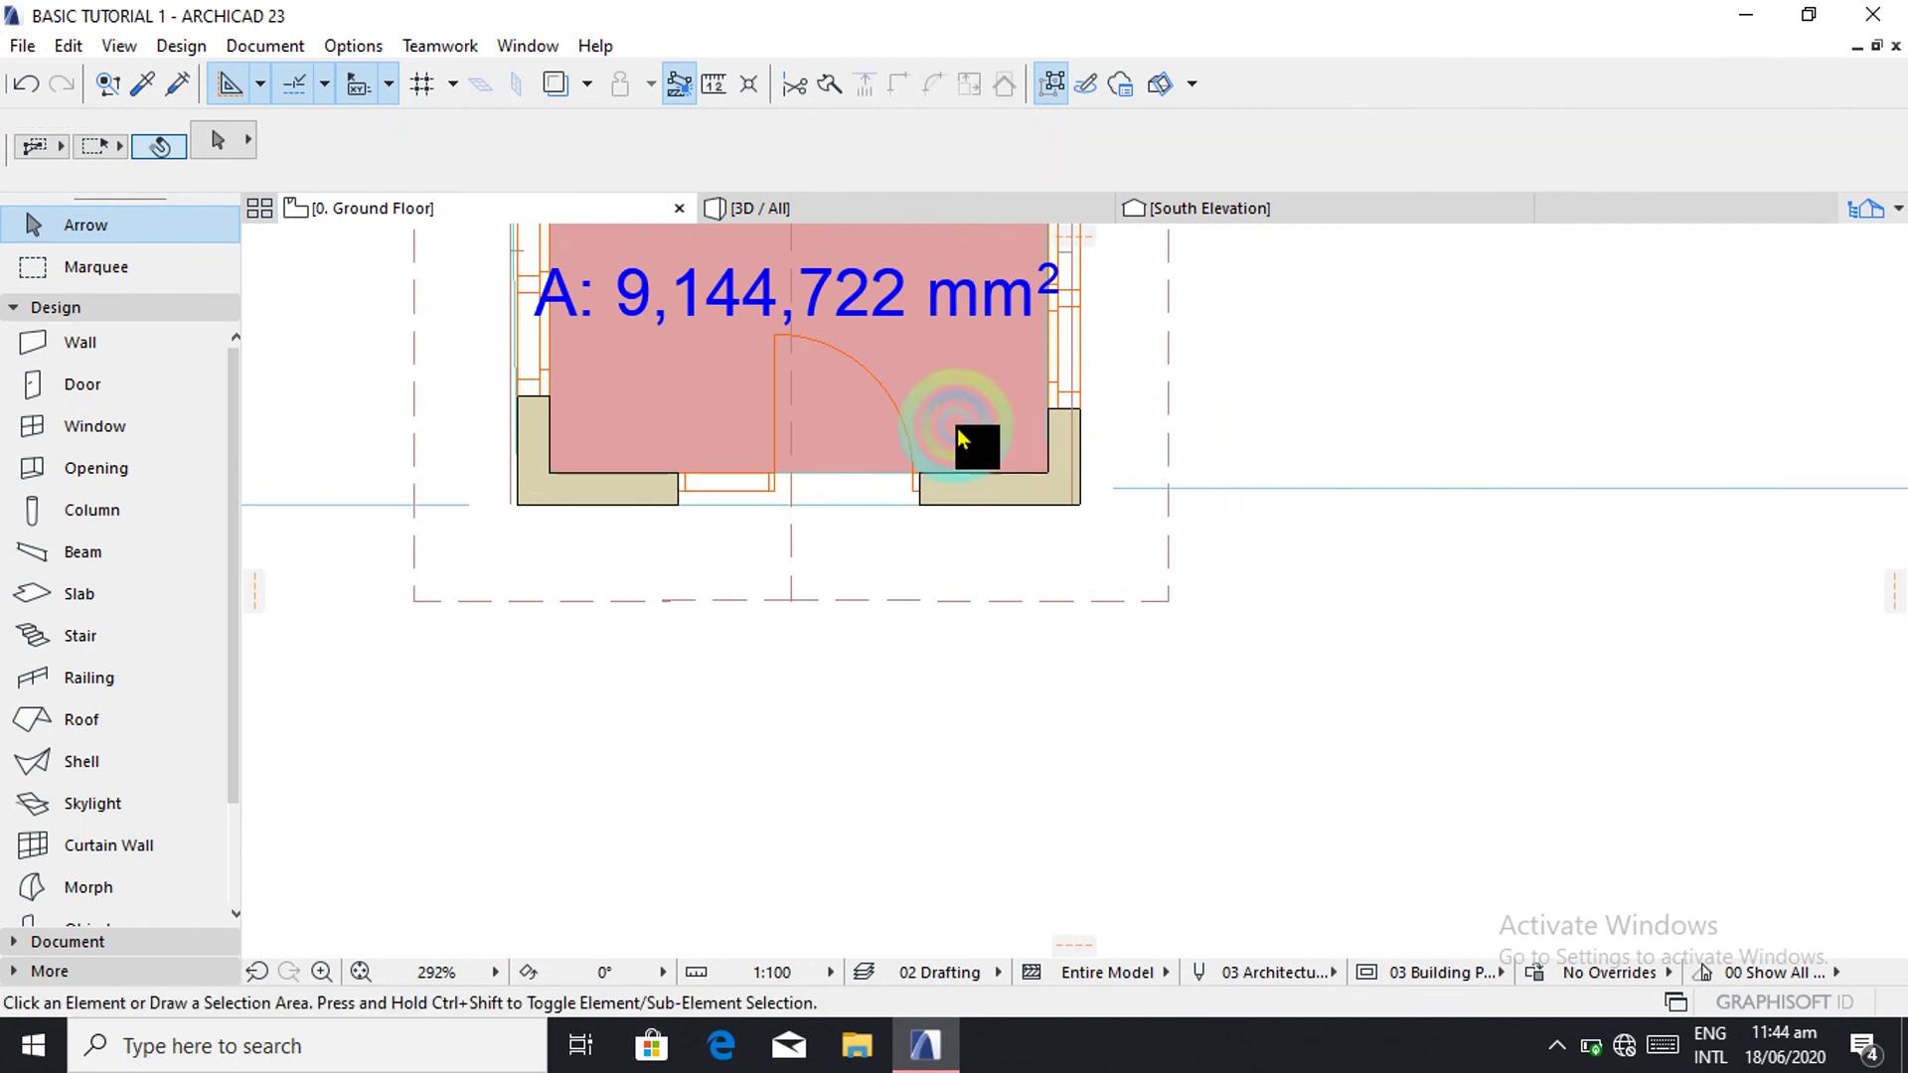
{"action": "left_click", "coordinate": [757, 501]}
{"action": "left_click", "coordinate": [723, 506]}
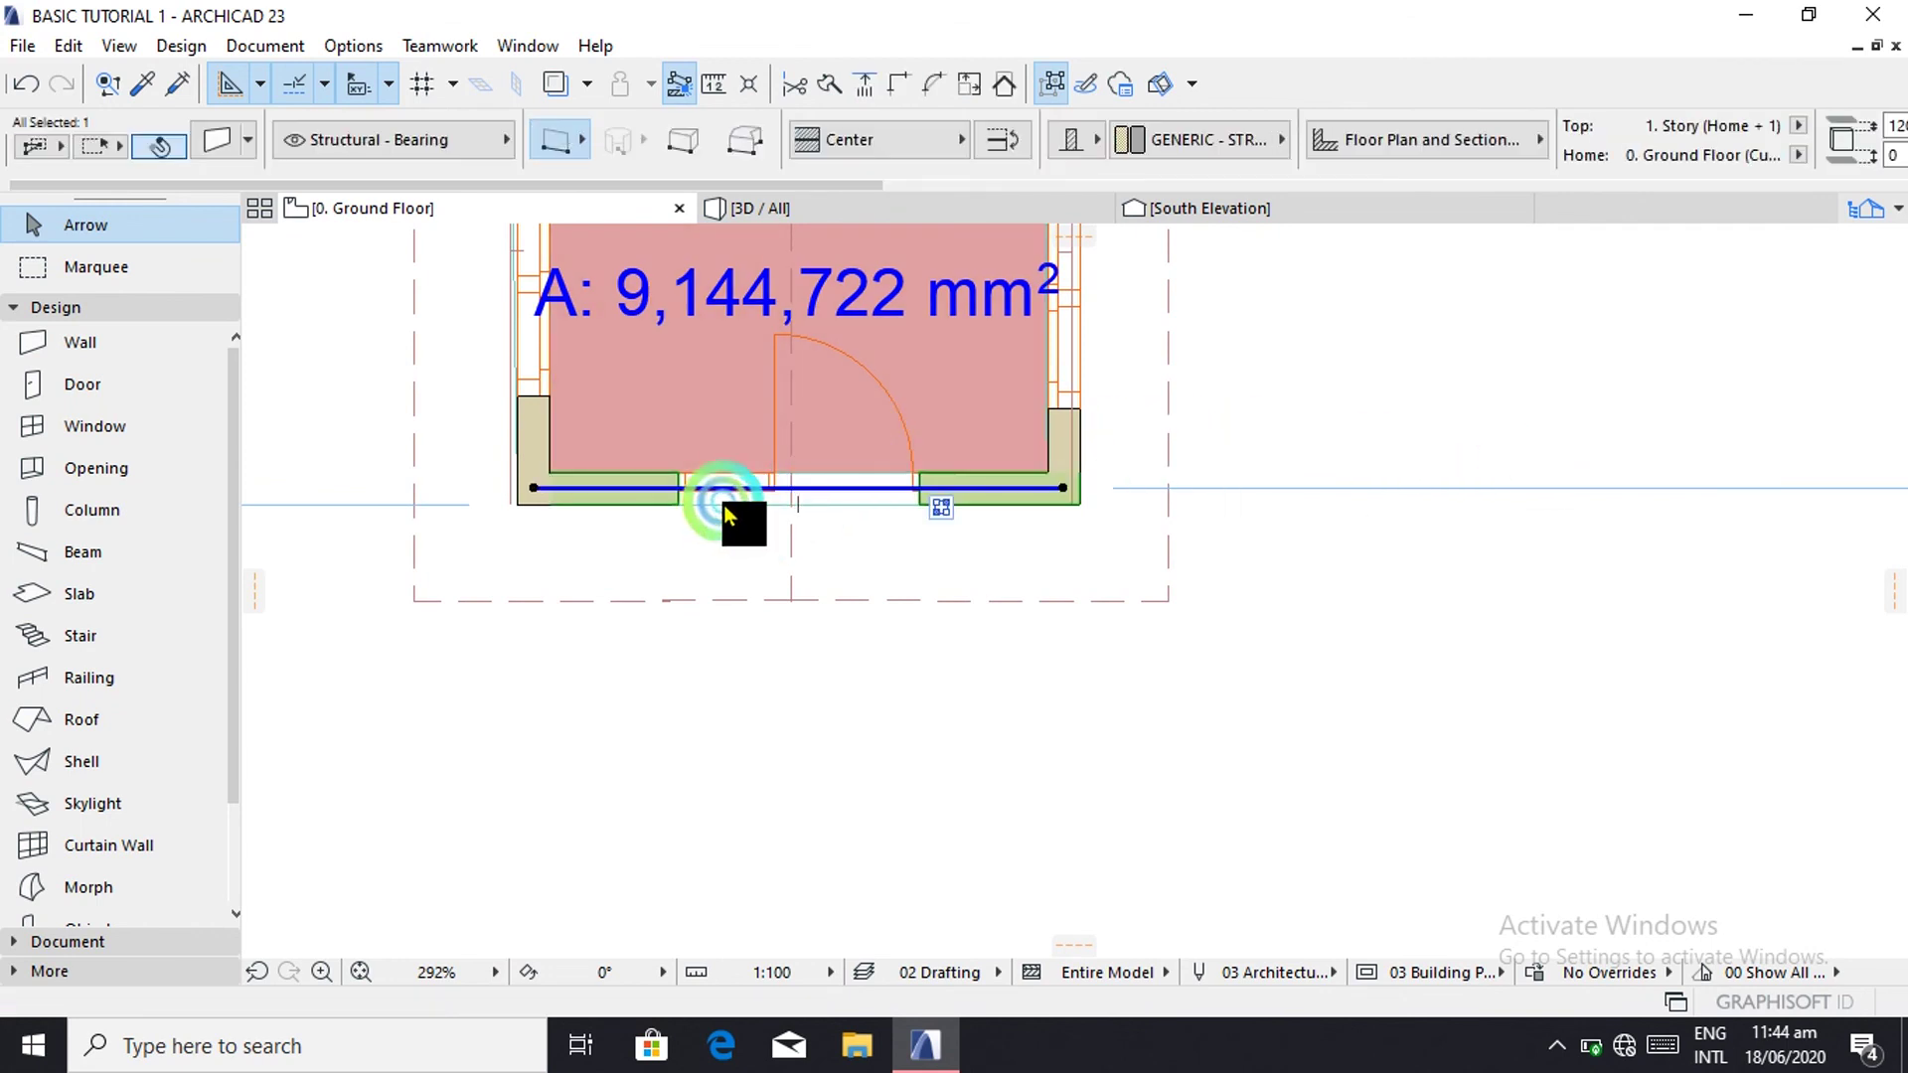
Step: Select the floor slab and move its south-east corner node onto the outer wall corner of Bedroom 02
{"action": "scroll", "coordinate": [729, 503], "scroll_direction": "down", "scroll_amount": 4}
{"action": "scroll", "coordinate": [658, 349], "scroll_direction": "down", "scroll_amount": 2}
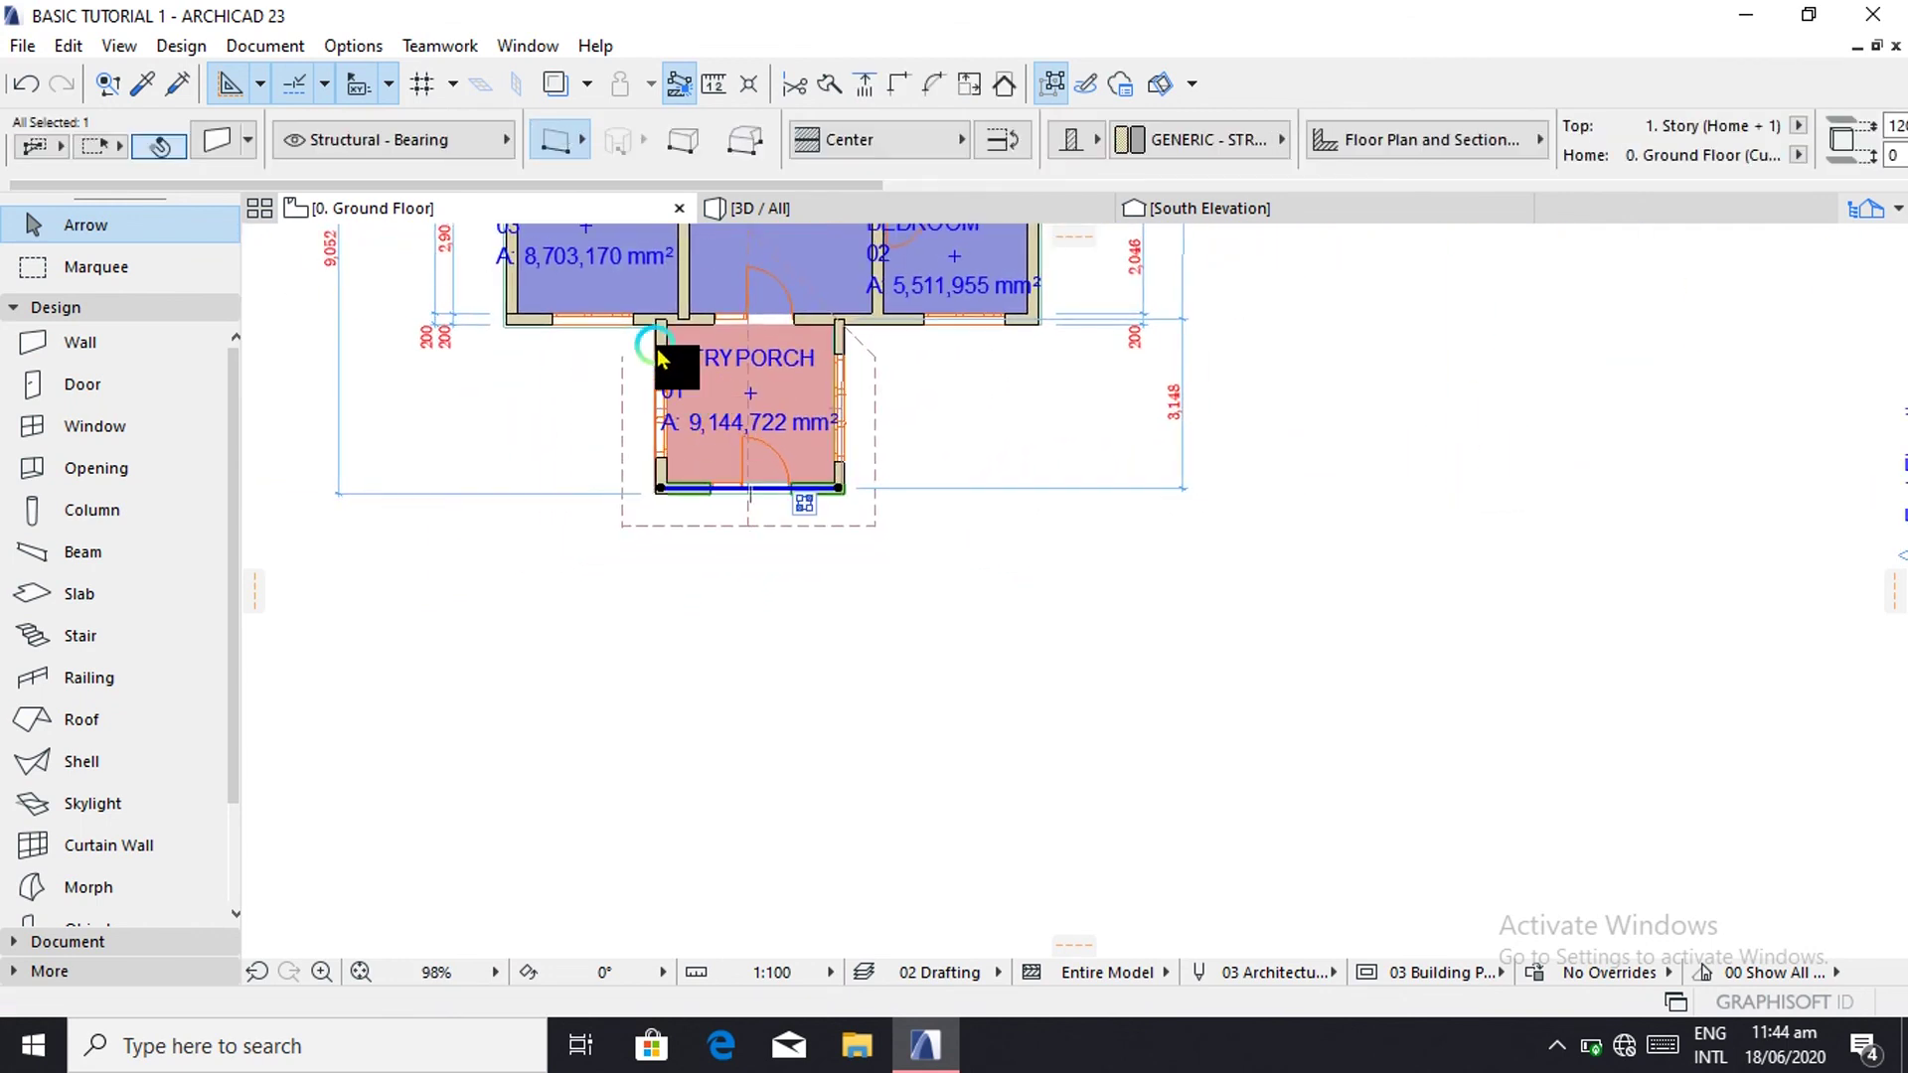
{"action": "scroll", "coordinate": [589, 331], "scroll_direction": "up", "scroll_amount": 5}
{"action": "scroll", "coordinate": [589, 331], "scroll_direction": "up", "scroll_amount": 3}
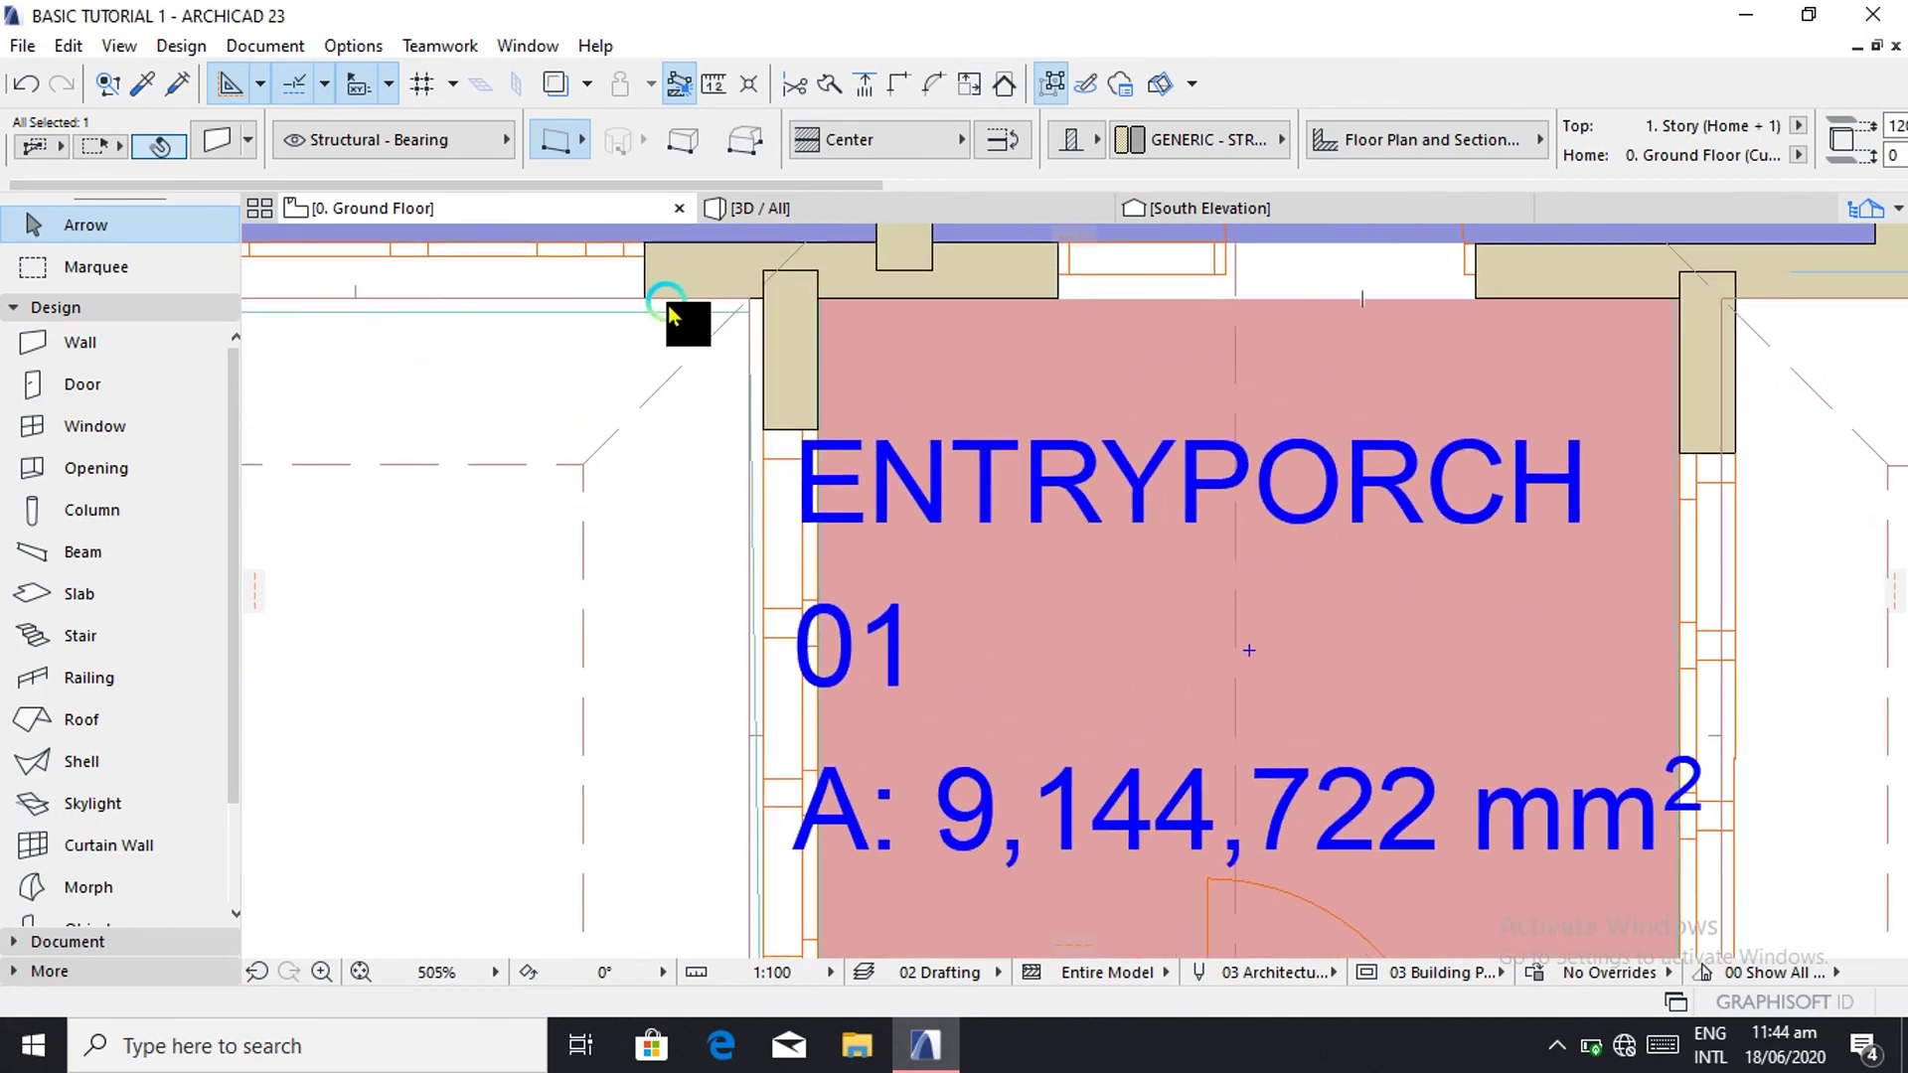
{"action": "left_click", "coordinate": [668, 313]}
{"action": "scroll", "coordinate": [682, 313], "scroll_direction": "down", "scroll_amount": 4}
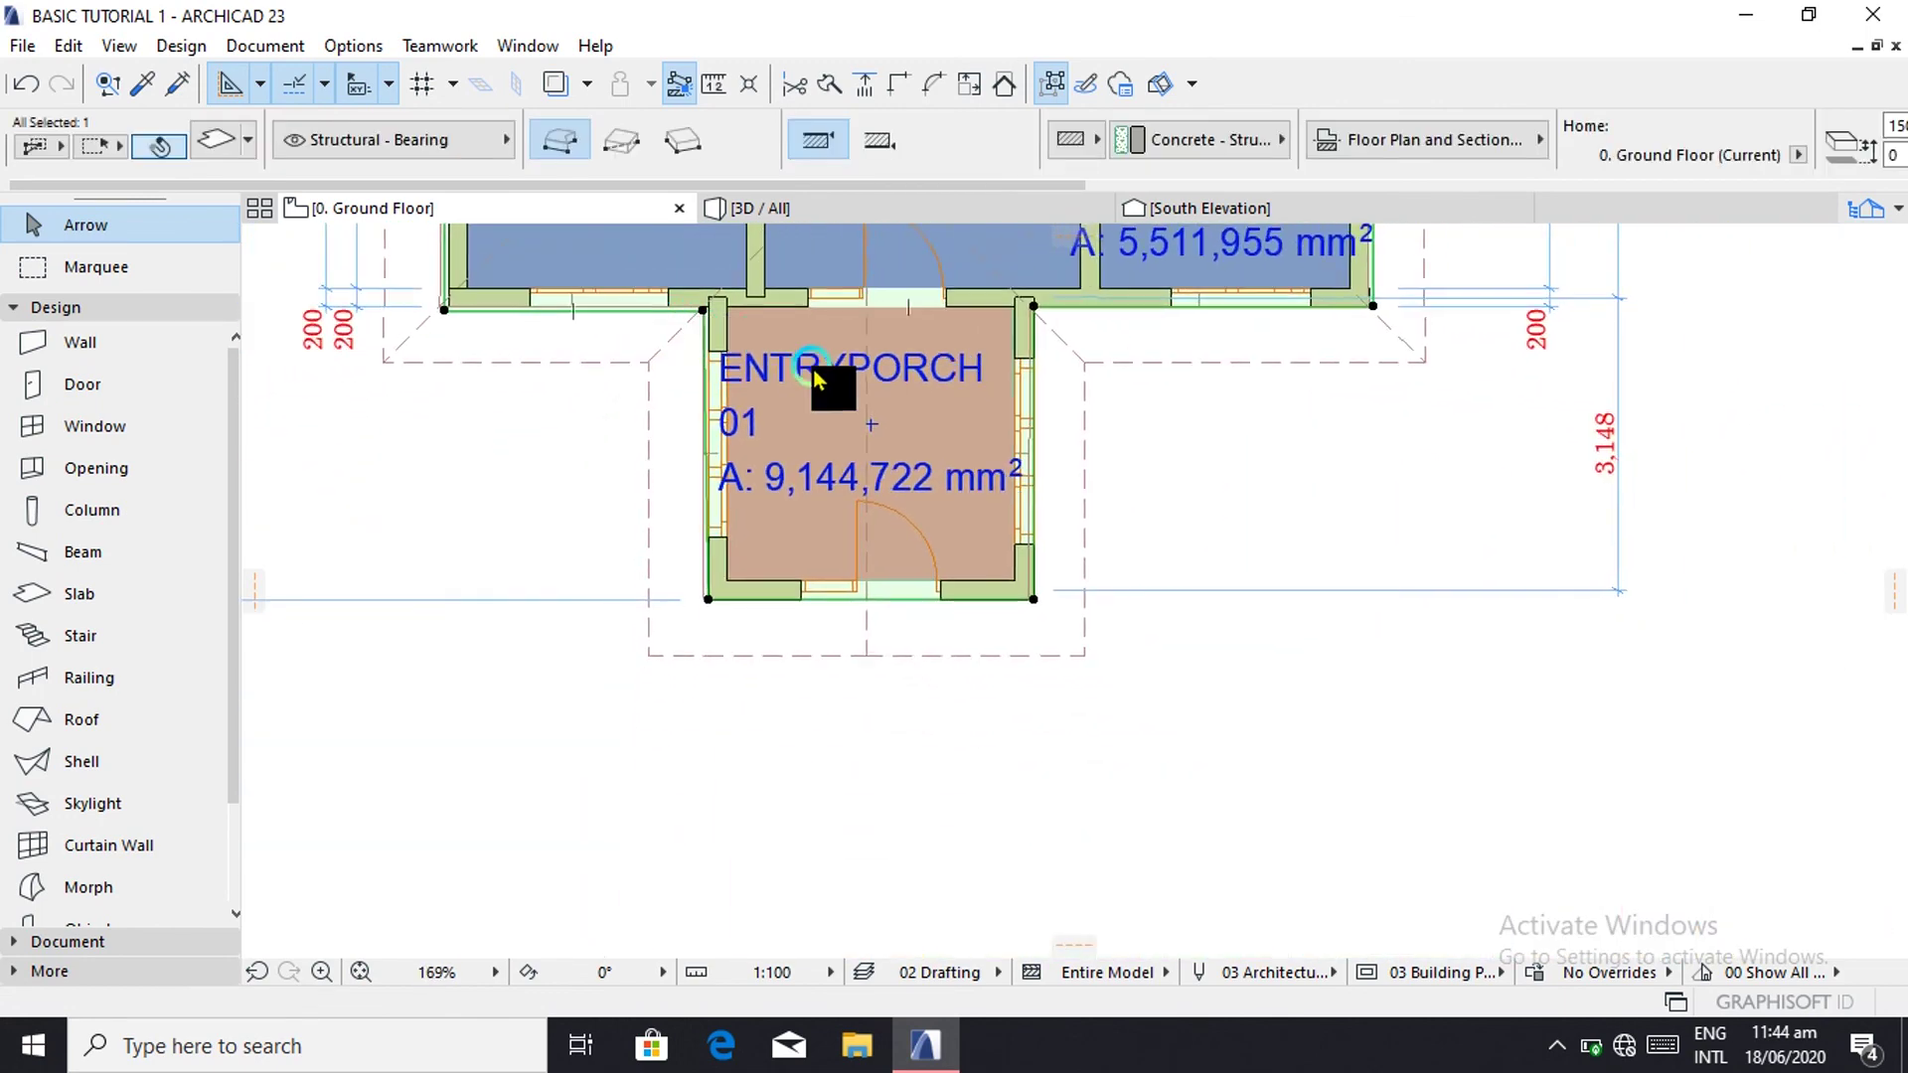
{"action": "scroll", "coordinate": [1209, 396], "scroll_direction": "down", "scroll_amount": 1}
{"action": "scroll", "coordinate": [1400, 276], "scroll_direction": "up", "scroll_amount": 6}
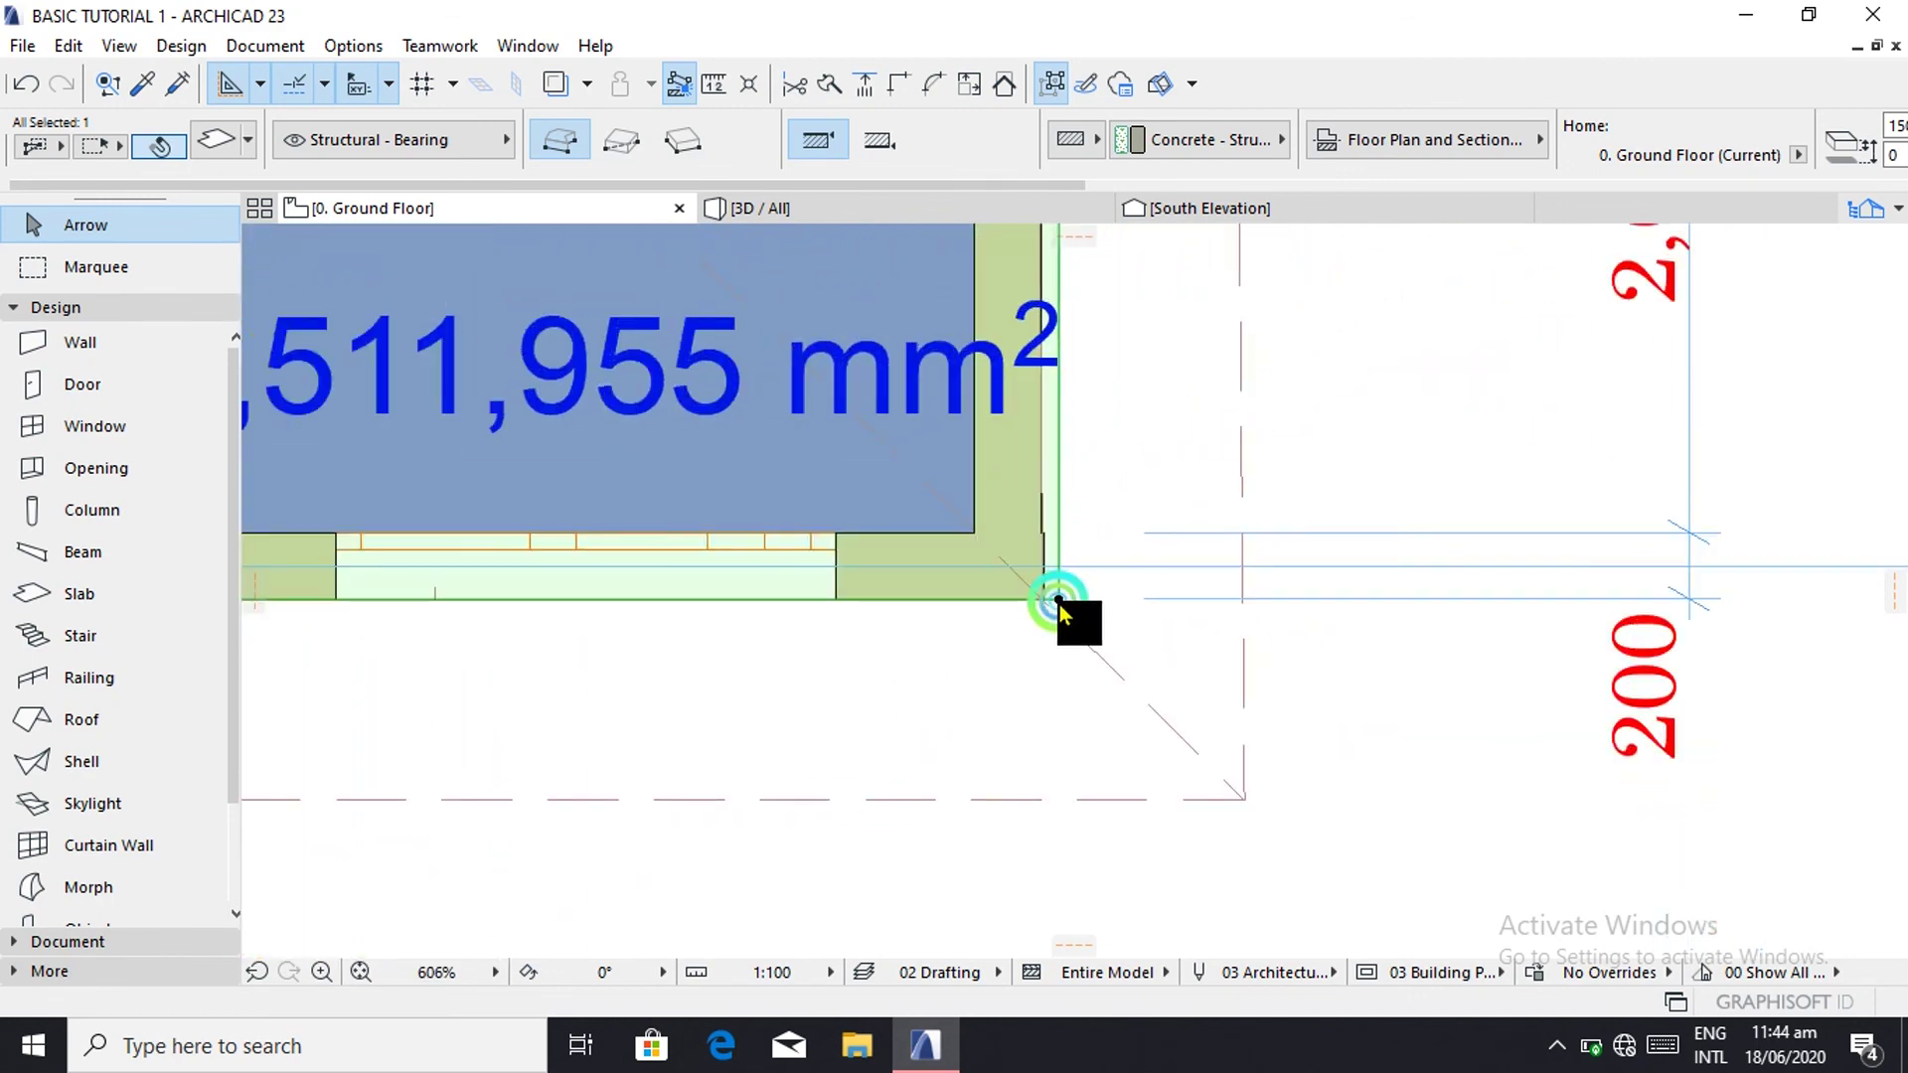
{"action": "left_click", "coordinate": [1060, 600]}
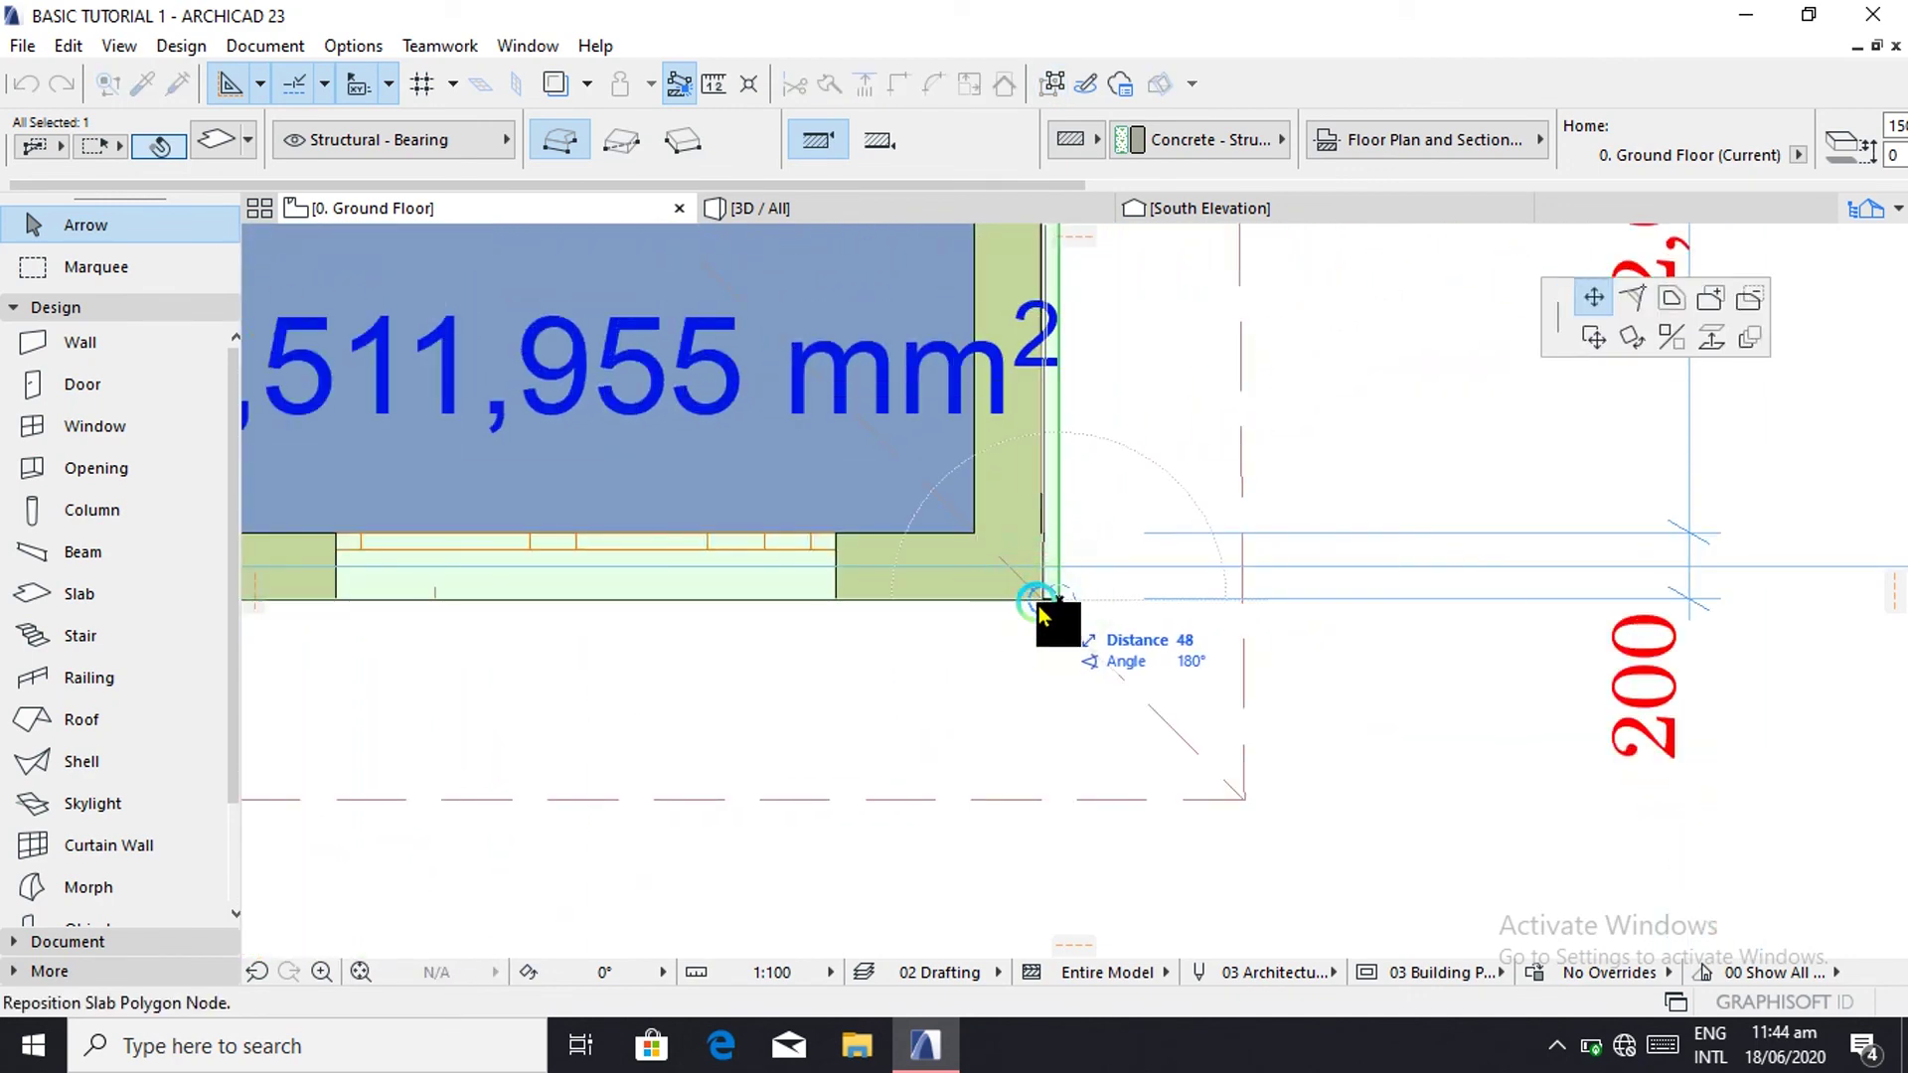
{"action": "left_click", "coordinate": [1043, 603]}
Step: Move the slab's north-east corner node onto the outer wall corner of Bedroom 01
{"action": "scroll", "coordinate": [1123, 542], "scroll_direction": "down", "scroll_amount": 1}
{"action": "scroll", "coordinate": [1133, 544], "scroll_direction": "down", "scroll_amount": 8}
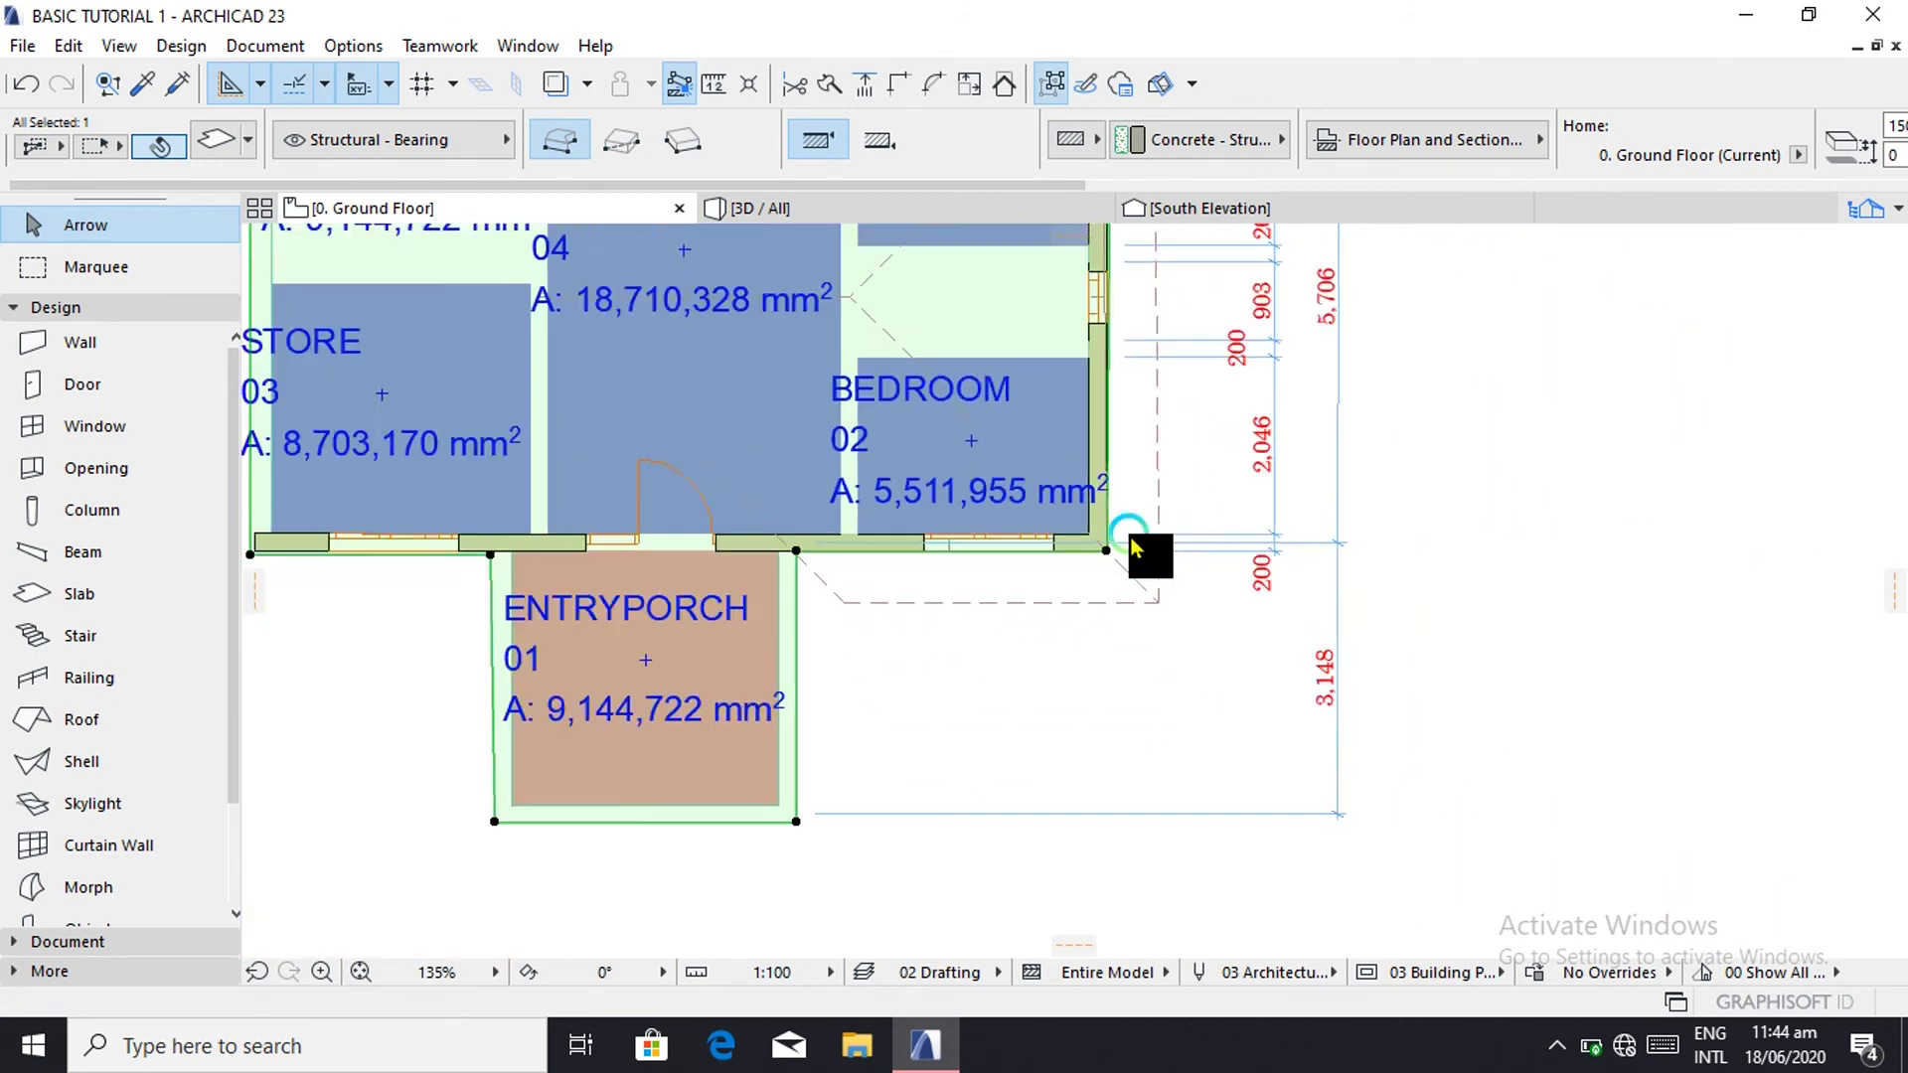
{"action": "scroll", "coordinate": [1151, 264], "scroll_direction": "up", "scroll_amount": 7}
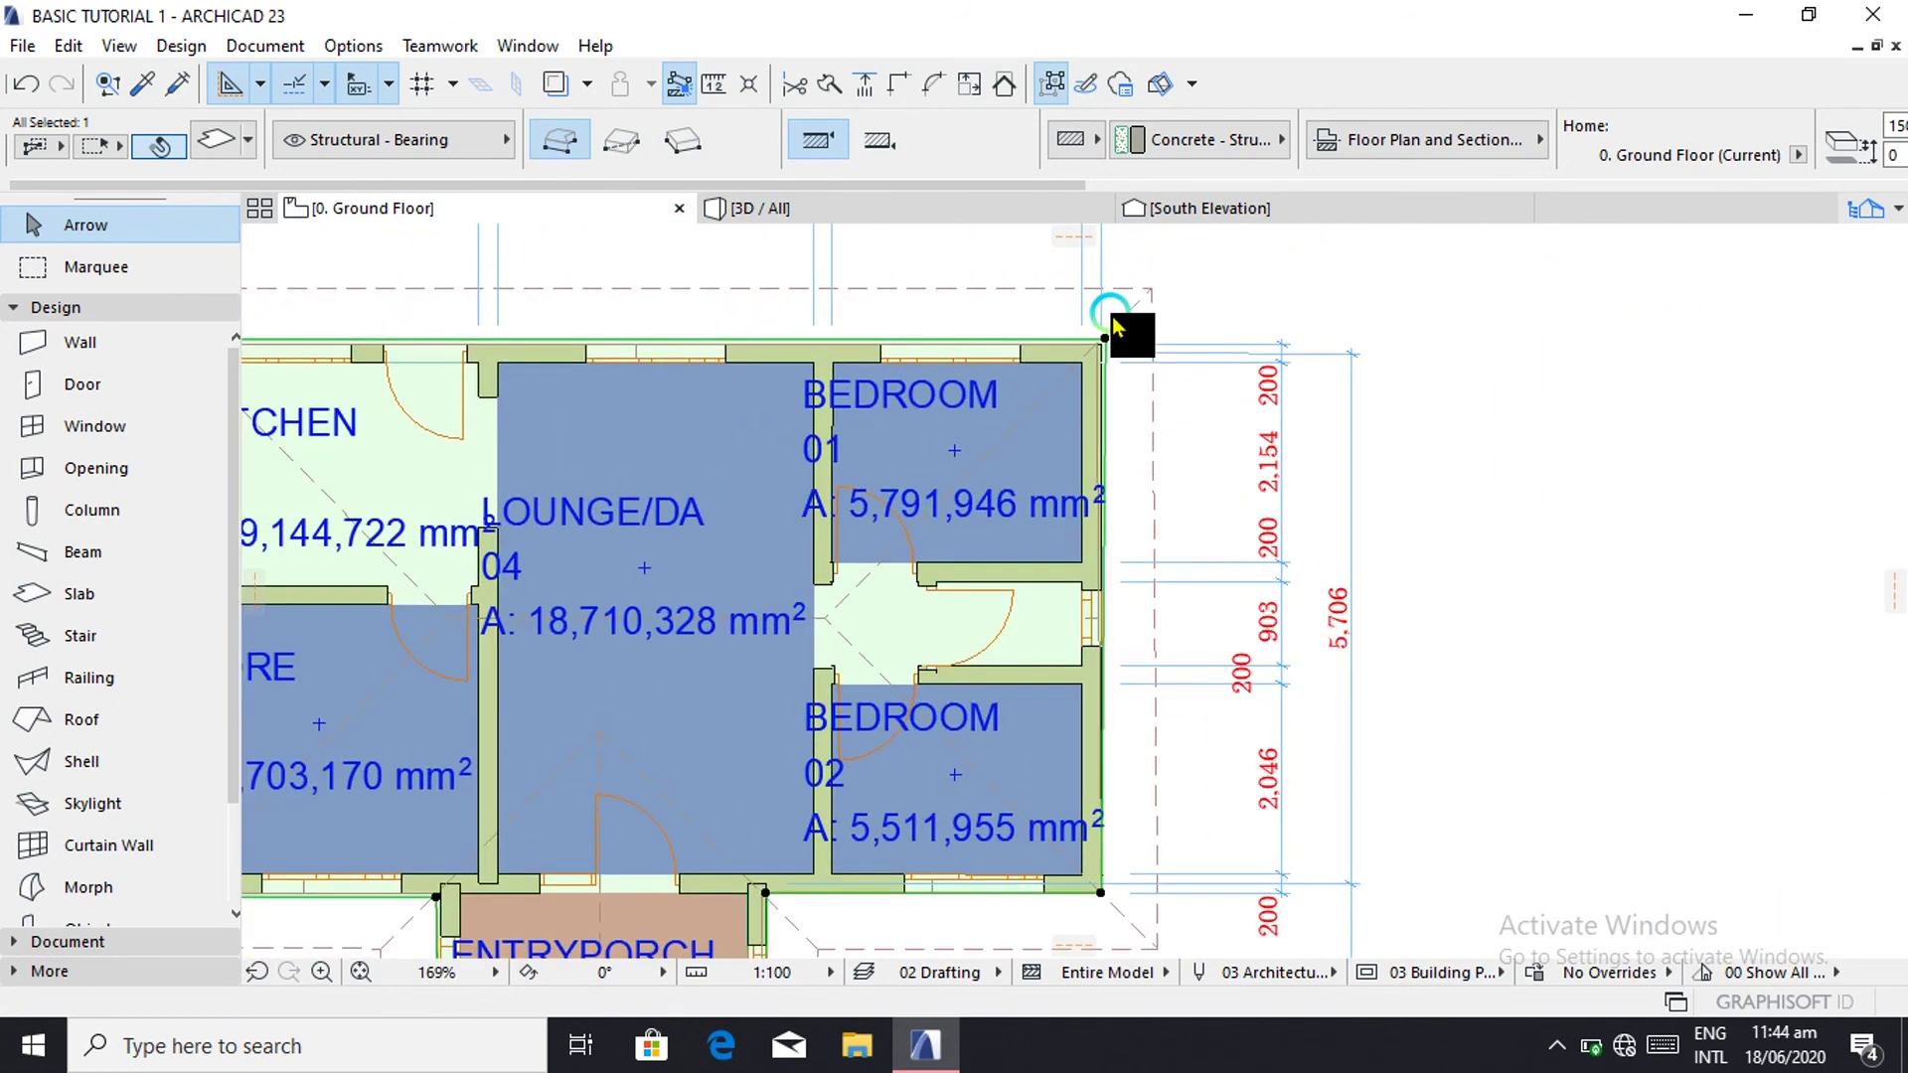
{"action": "left_click", "coordinate": [1100, 370]}
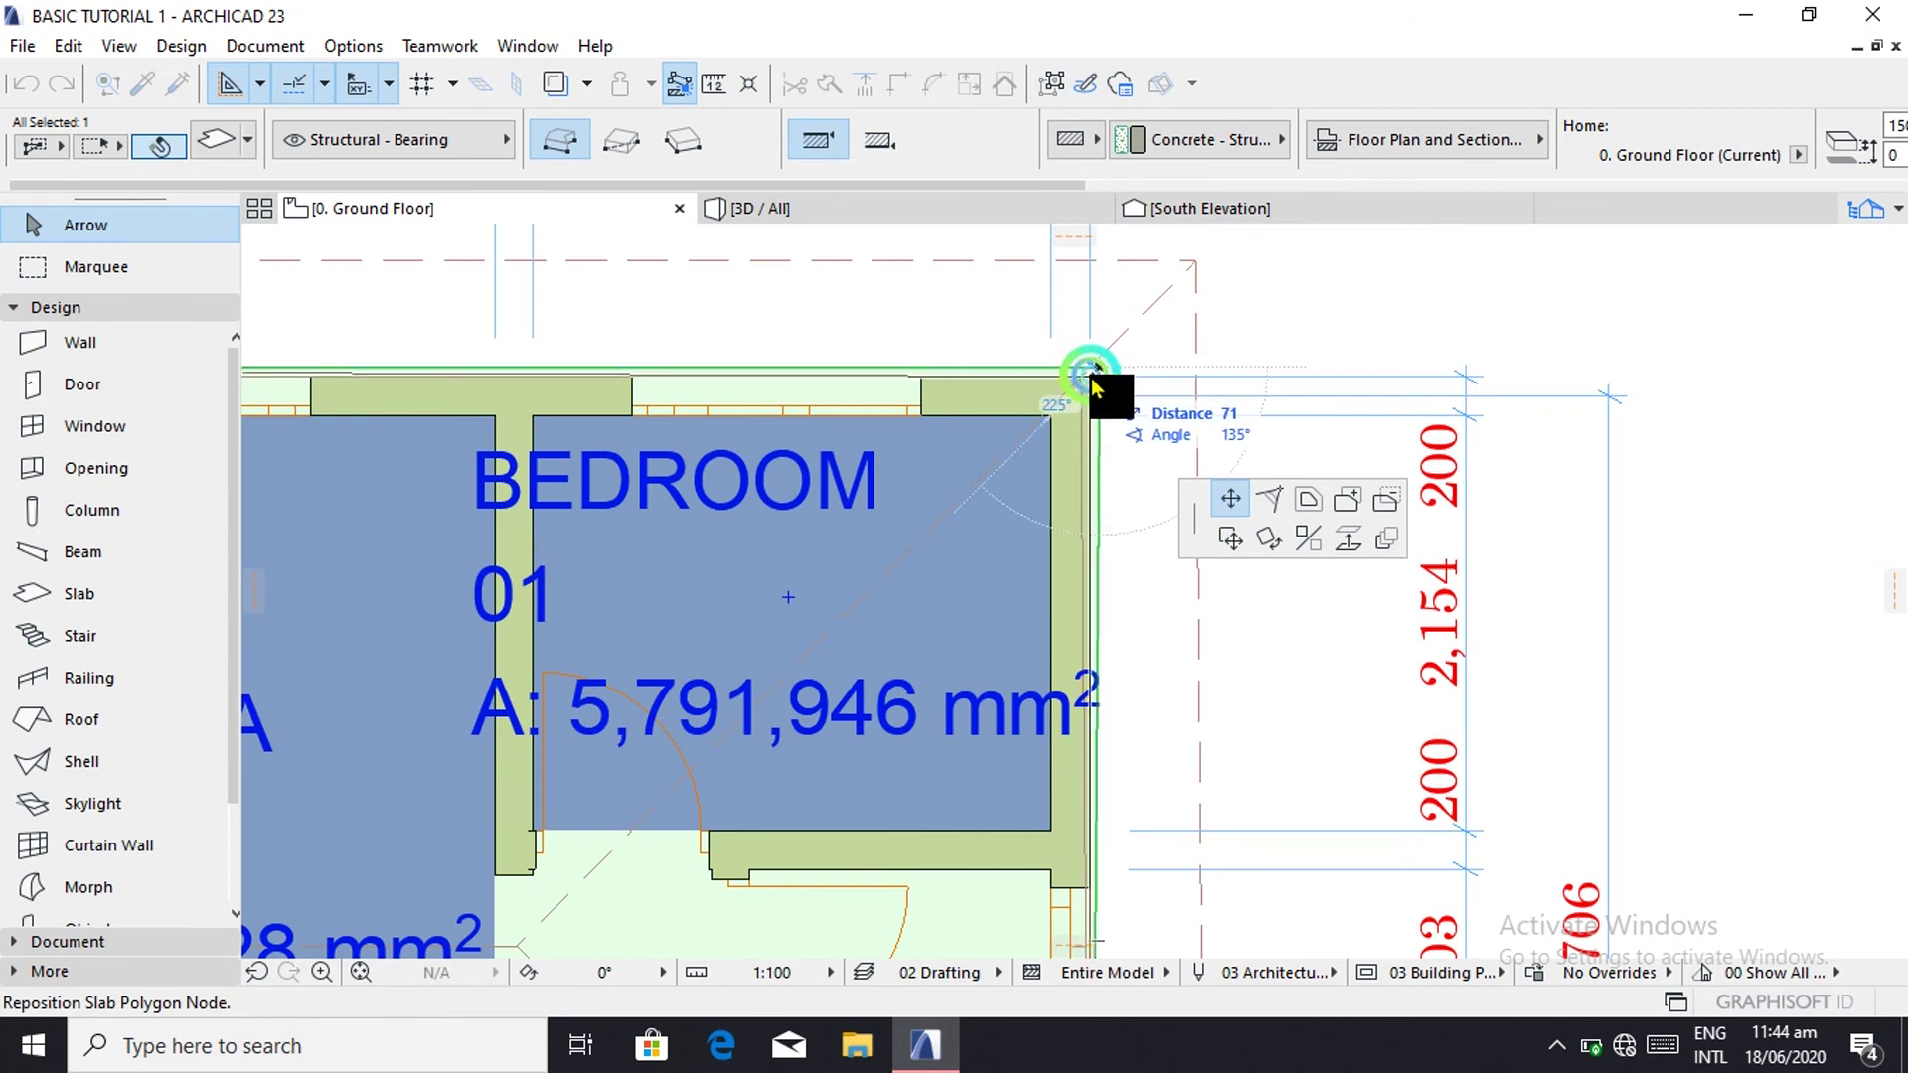
{"action": "left_click", "coordinate": [1091, 378]}
Step: Move the slab's north-west corner node onto the outer wall corner of the kitchen
{"action": "scroll", "coordinate": [1091, 378], "scroll_direction": "down", "scroll_amount": 4}
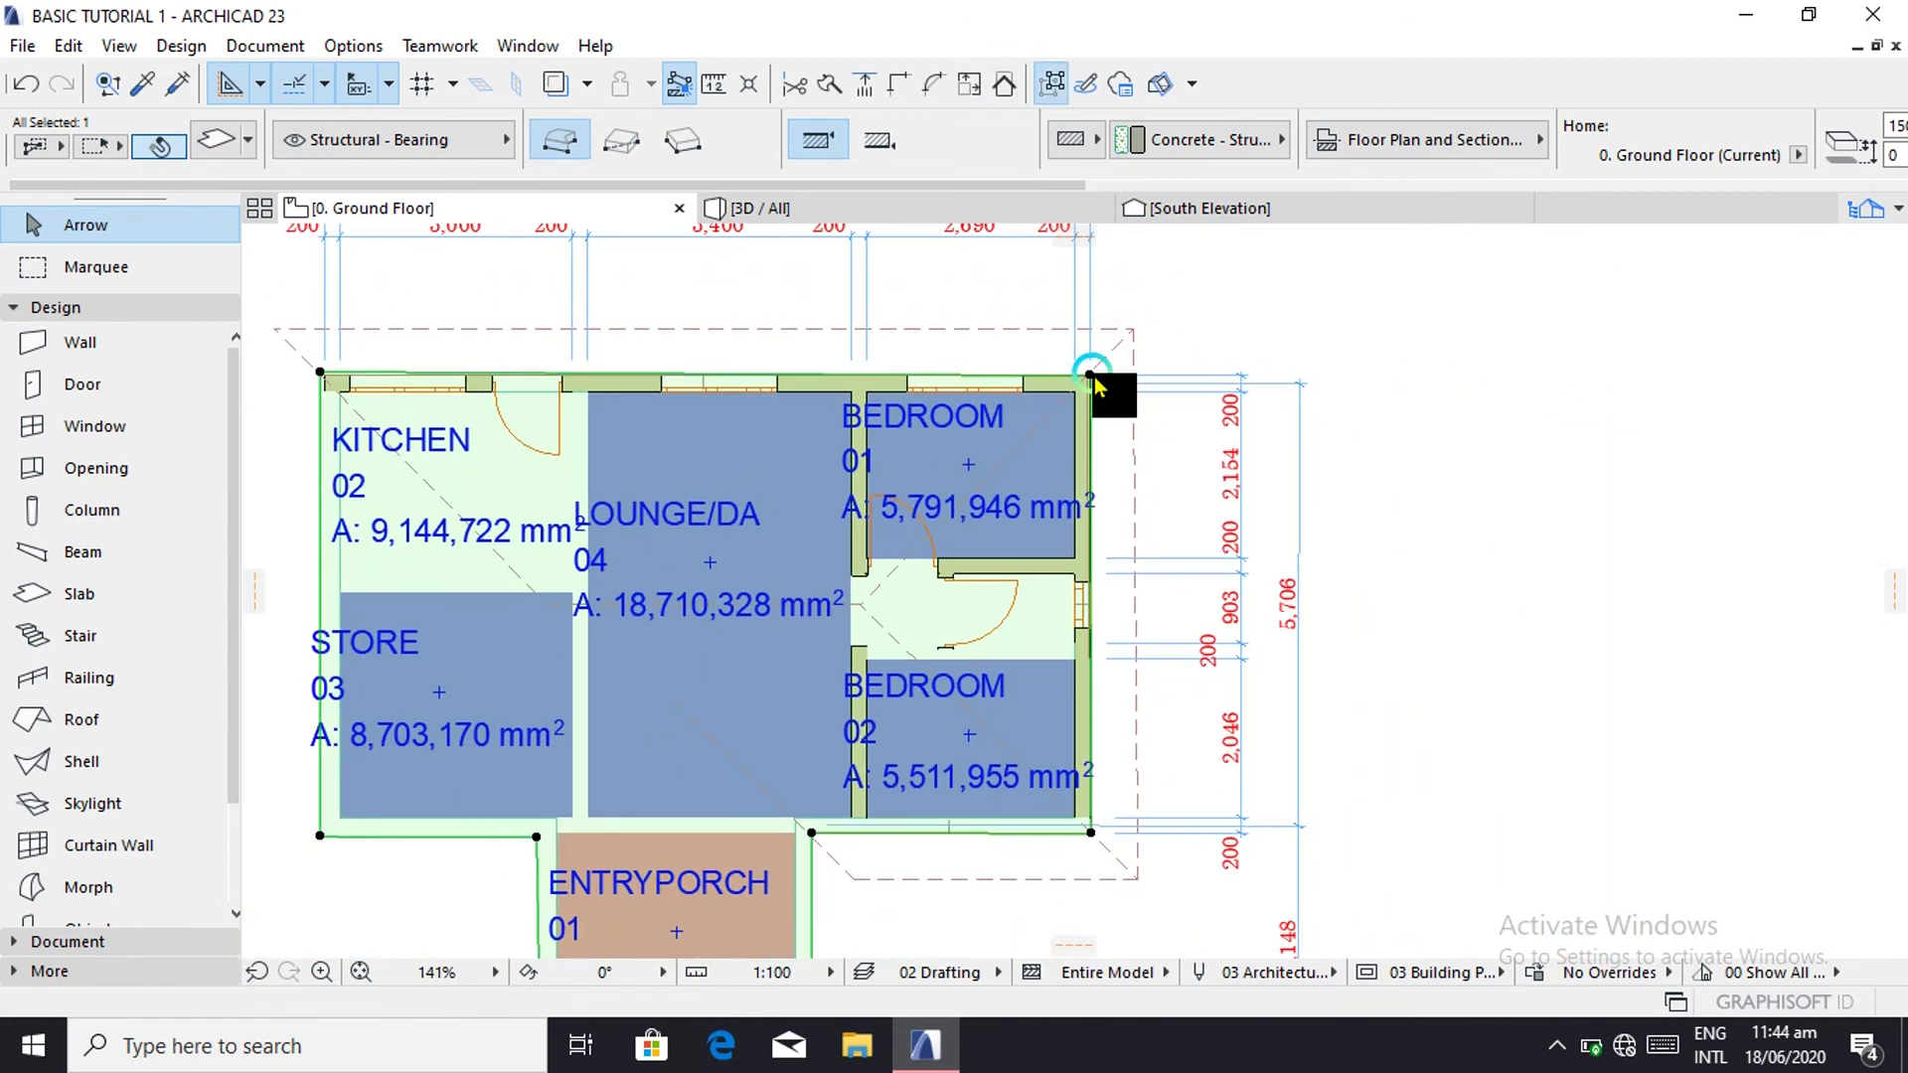
{"action": "scroll", "coordinate": [1093, 381], "scroll_direction": "down", "scroll_amount": 3}
{"action": "scroll", "coordinate": [694, 365], "scroll_direction": "up", "scroll_amount": 7}
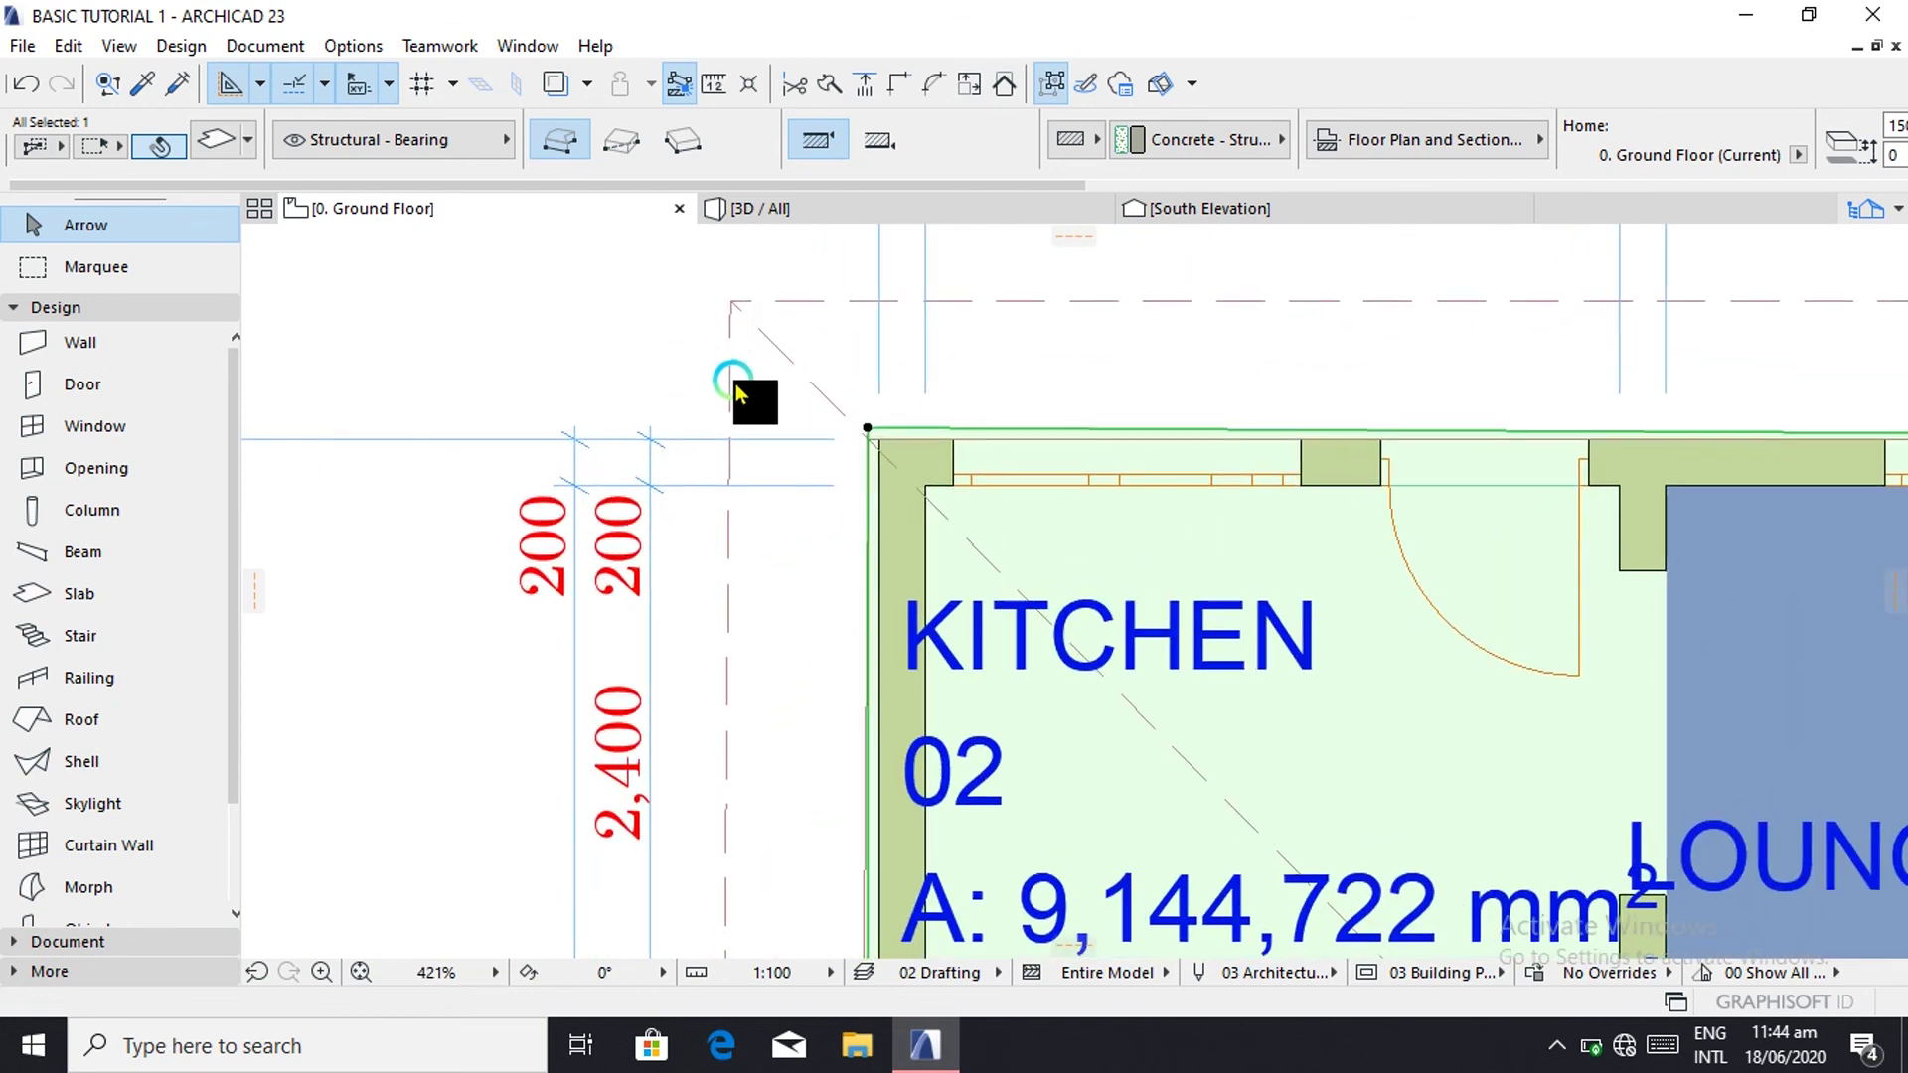
{"action": "left_click", "coordinate": [866, 434]}
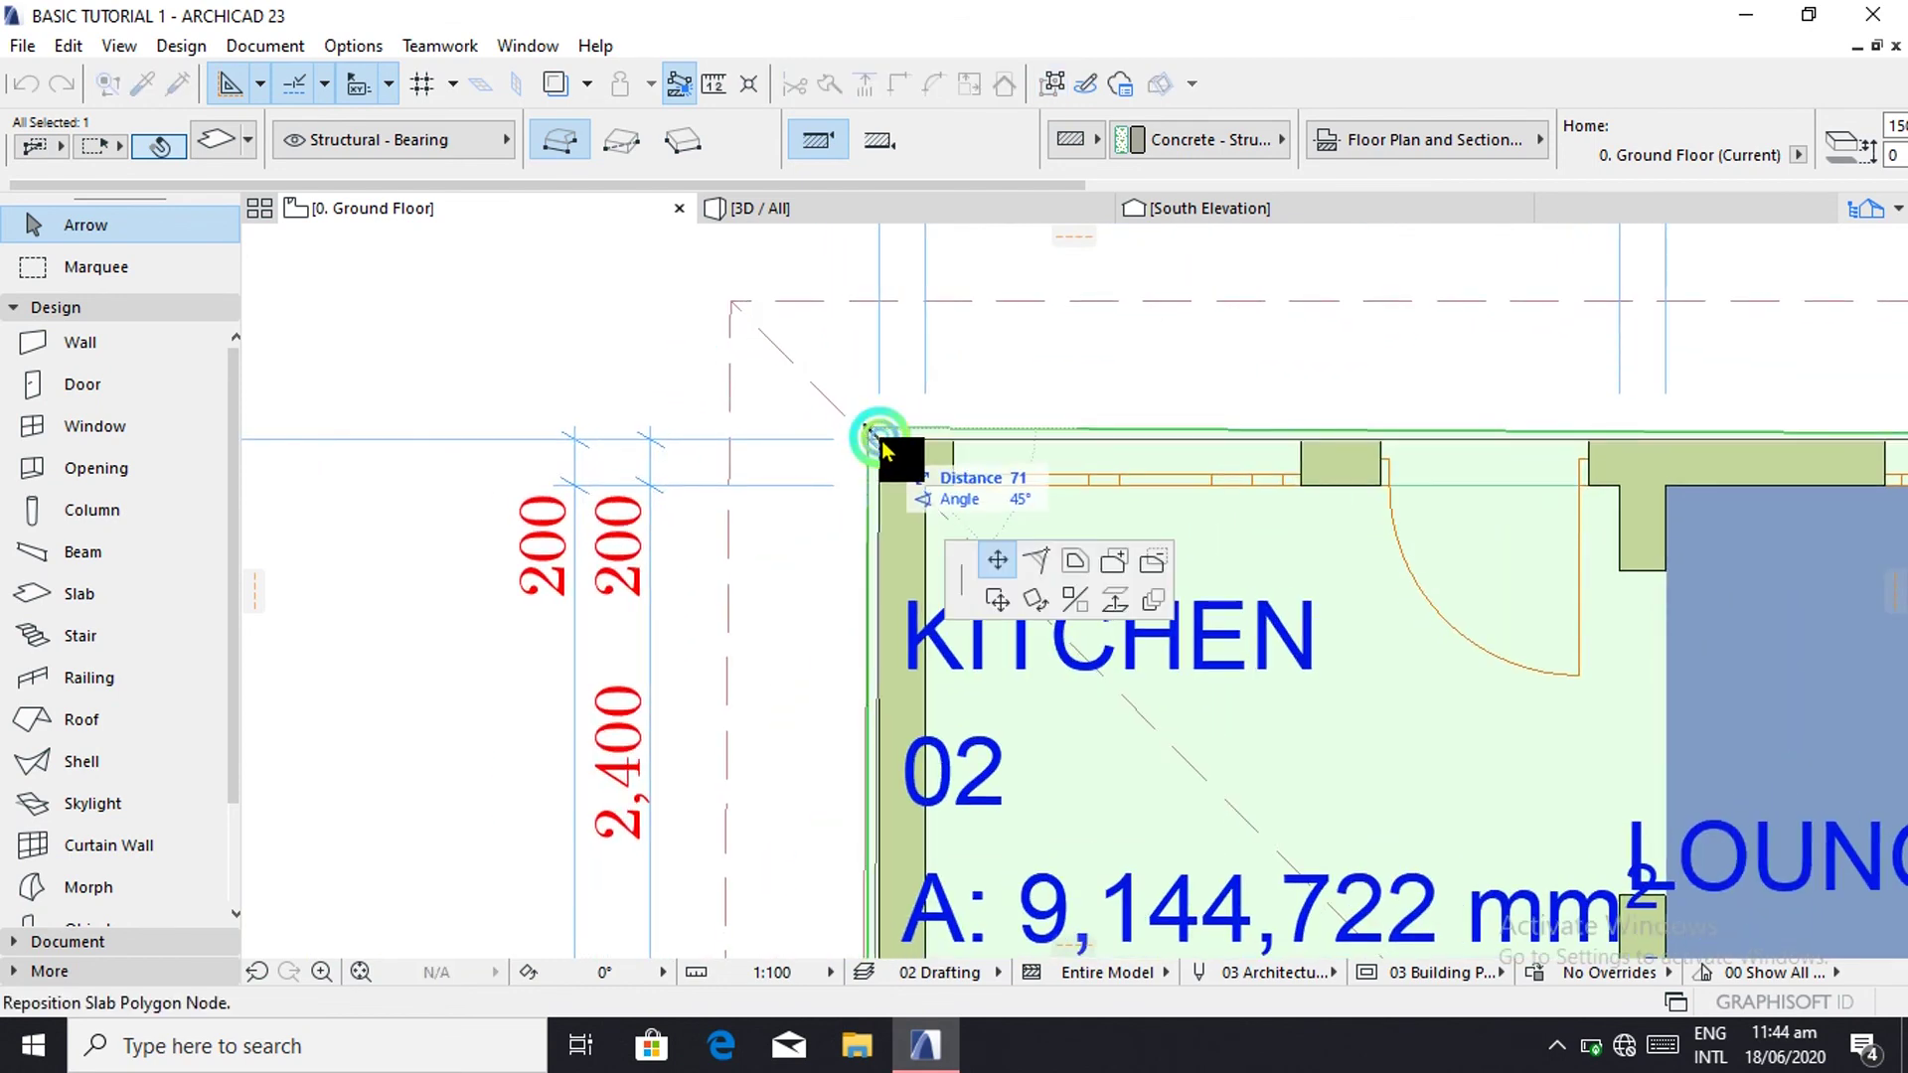
{"action": "left_click", "coordinate": [881, 443]}
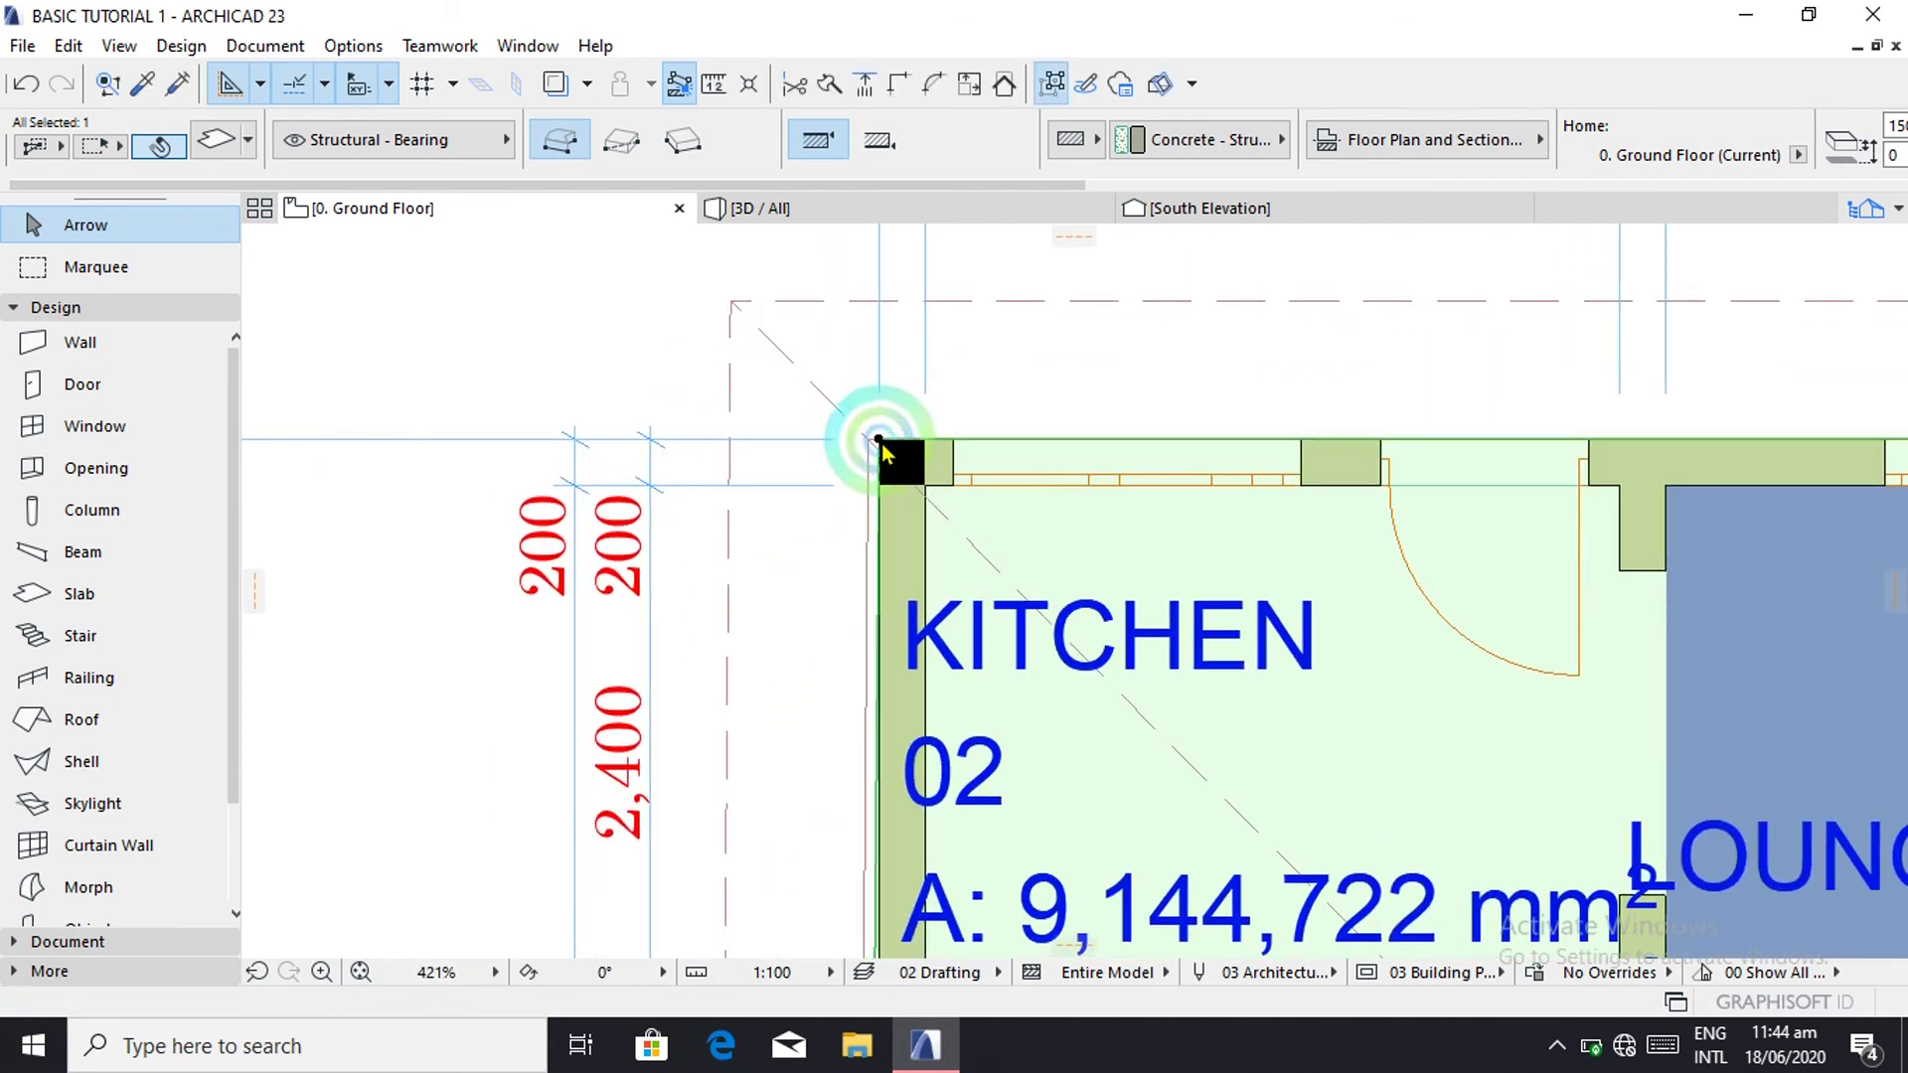
Step: Move the slab's south-west corner node onto the outer wall corner of the store
{"action": "scroll", "coordinate": [880, 444], "scroll_direction": "down", "scroll_amount": 3}
{"action": "scroll", "coordinate": [881, 444], "scroll_direction": "down", "scroll_amount": 4}
{"action": "scroll", "coordinate": [871, 656], "scroll_direction": "up", "scroll_amount": 4}
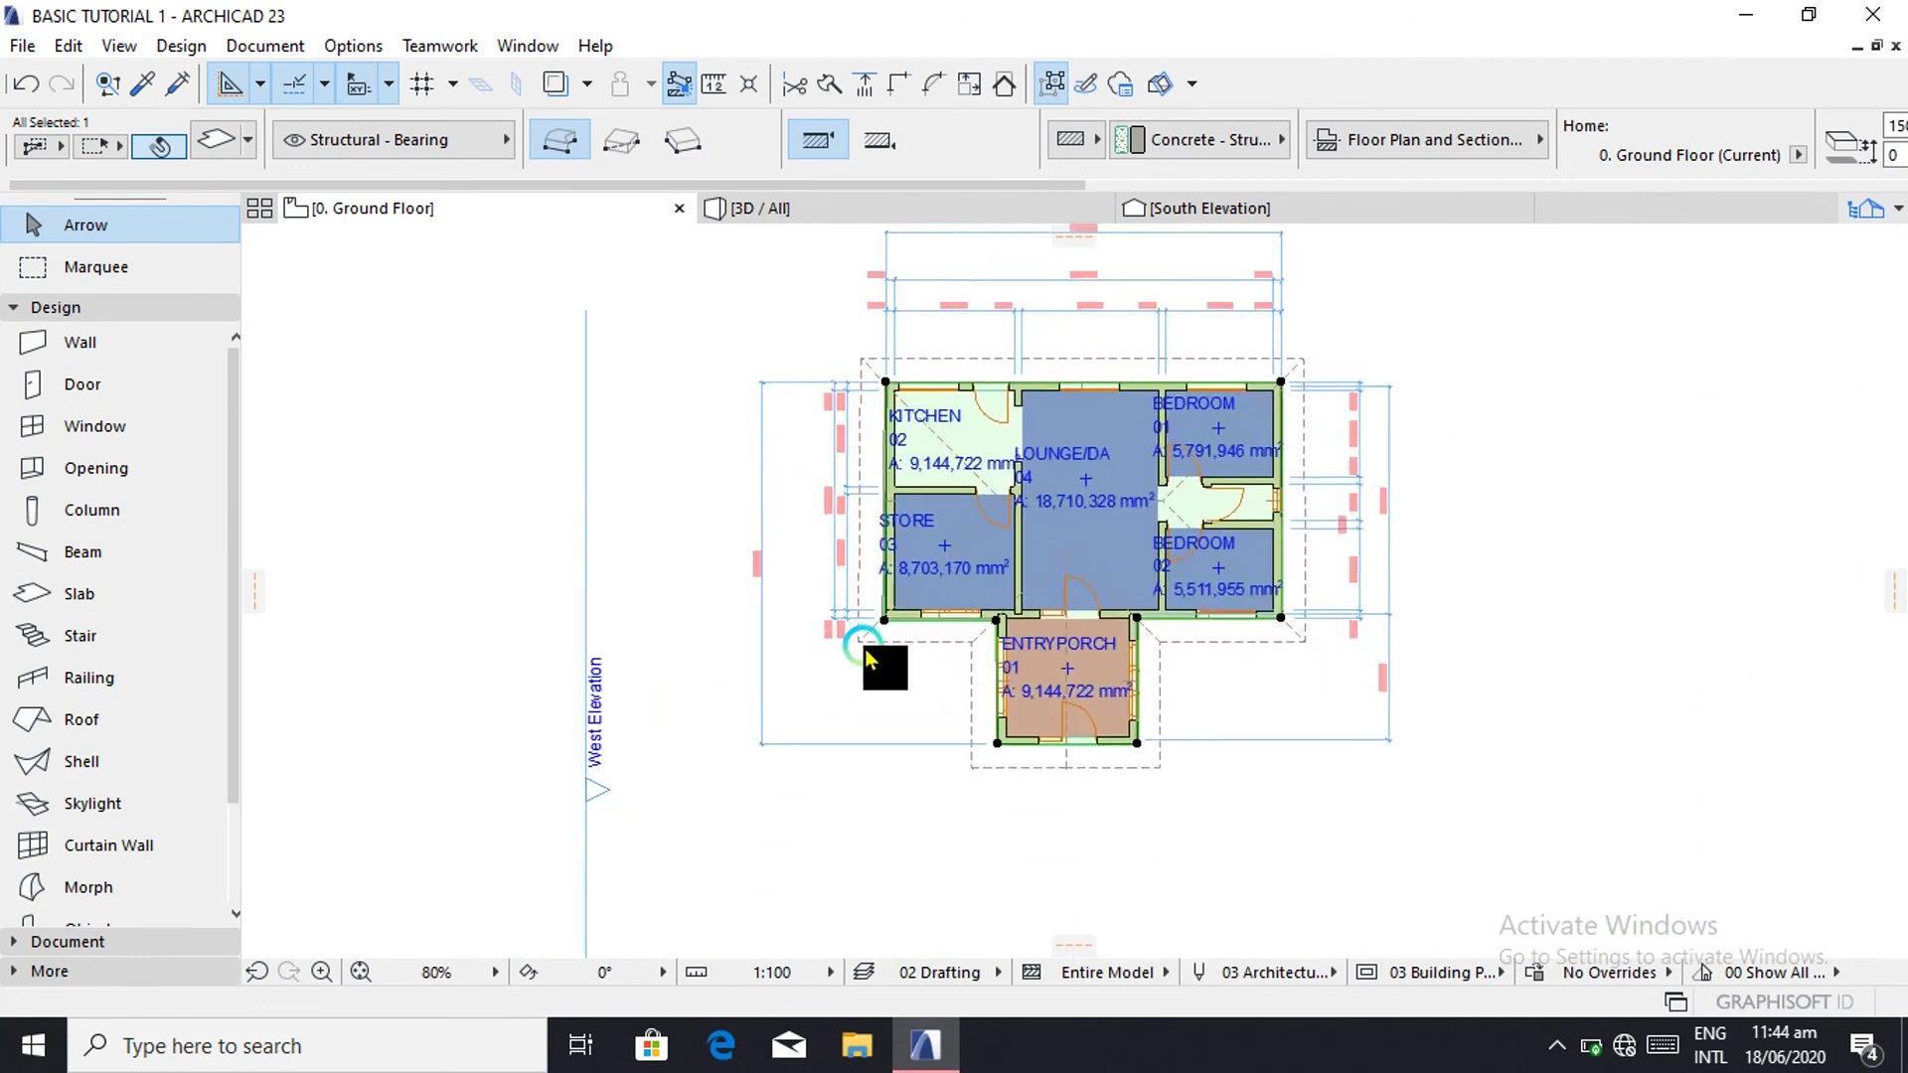
{"action": "scroll", "coordinate": [879, 684], "scroll_direction": "up", "scroll_amount": 2}
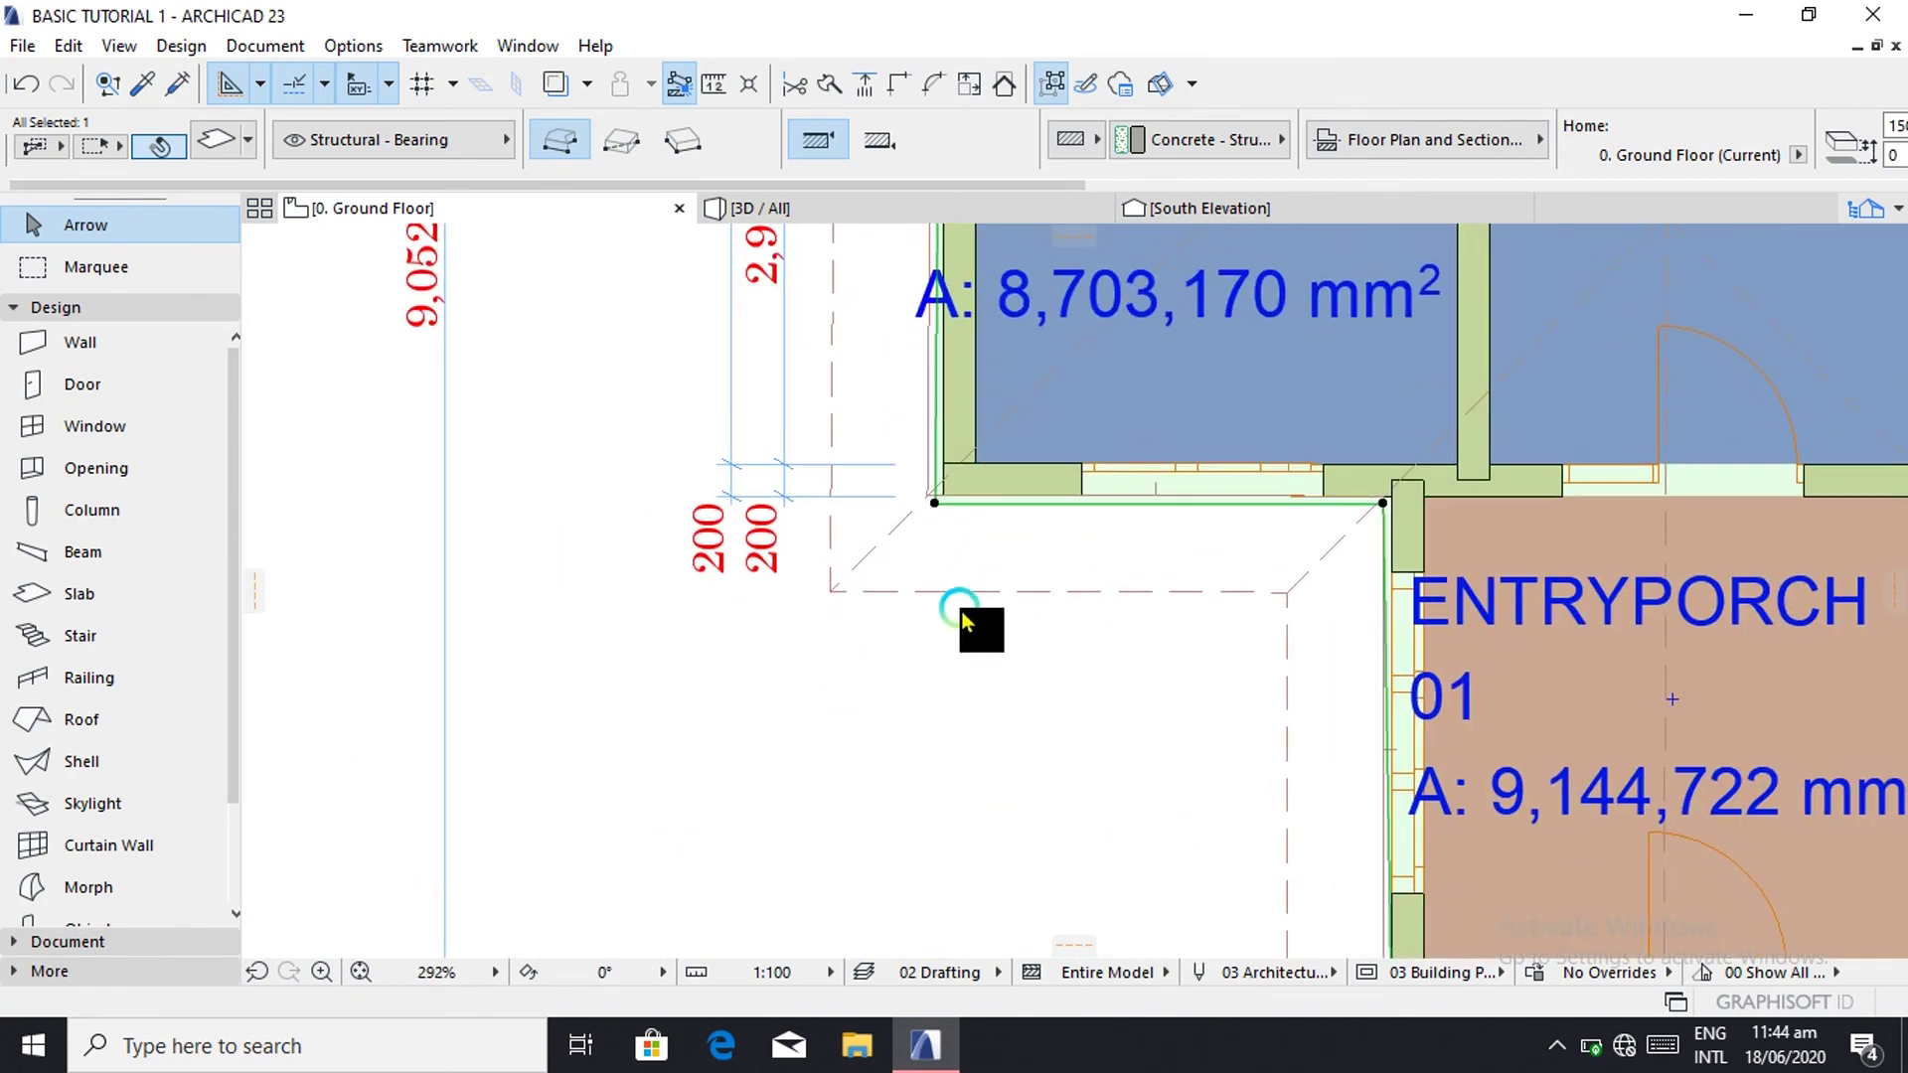
{"action": "left_click", "coordinate": [934, 504]}
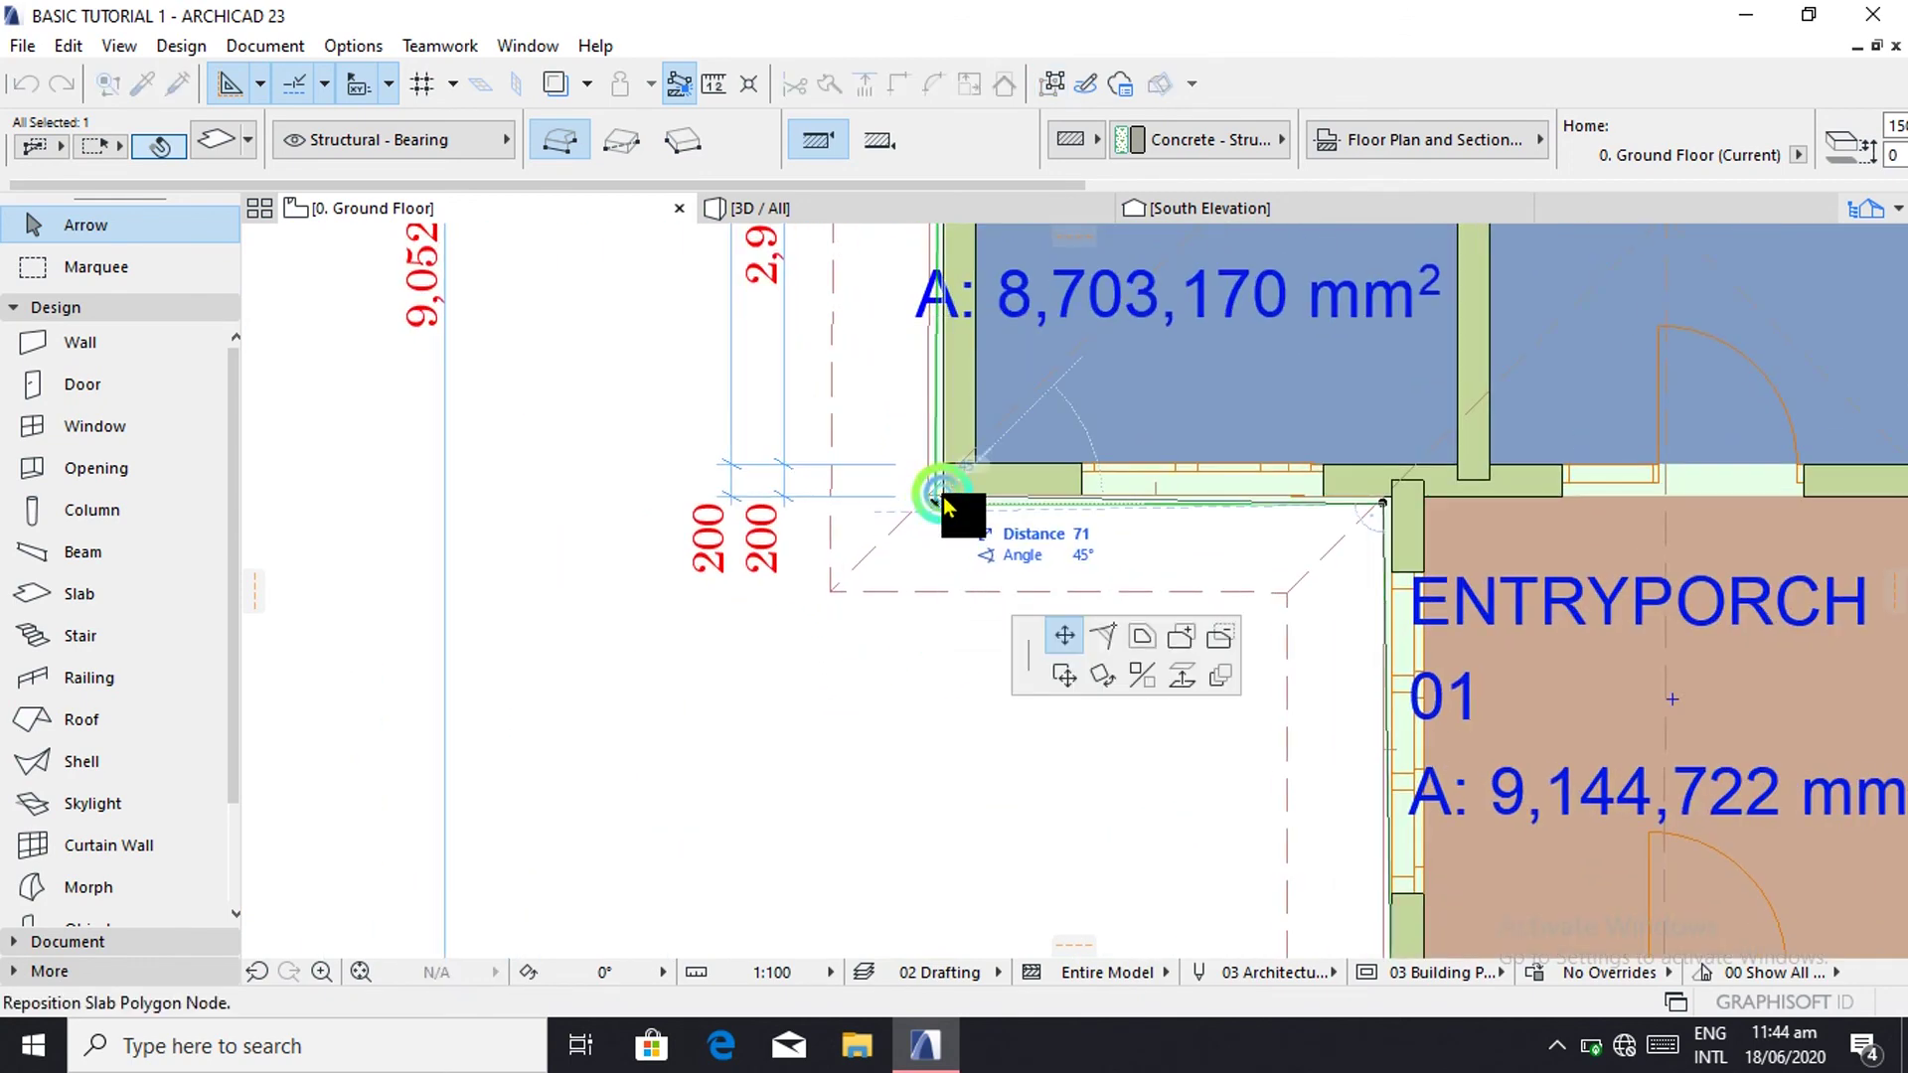
{"action": "left_click", "coordinate": [943, 496]}
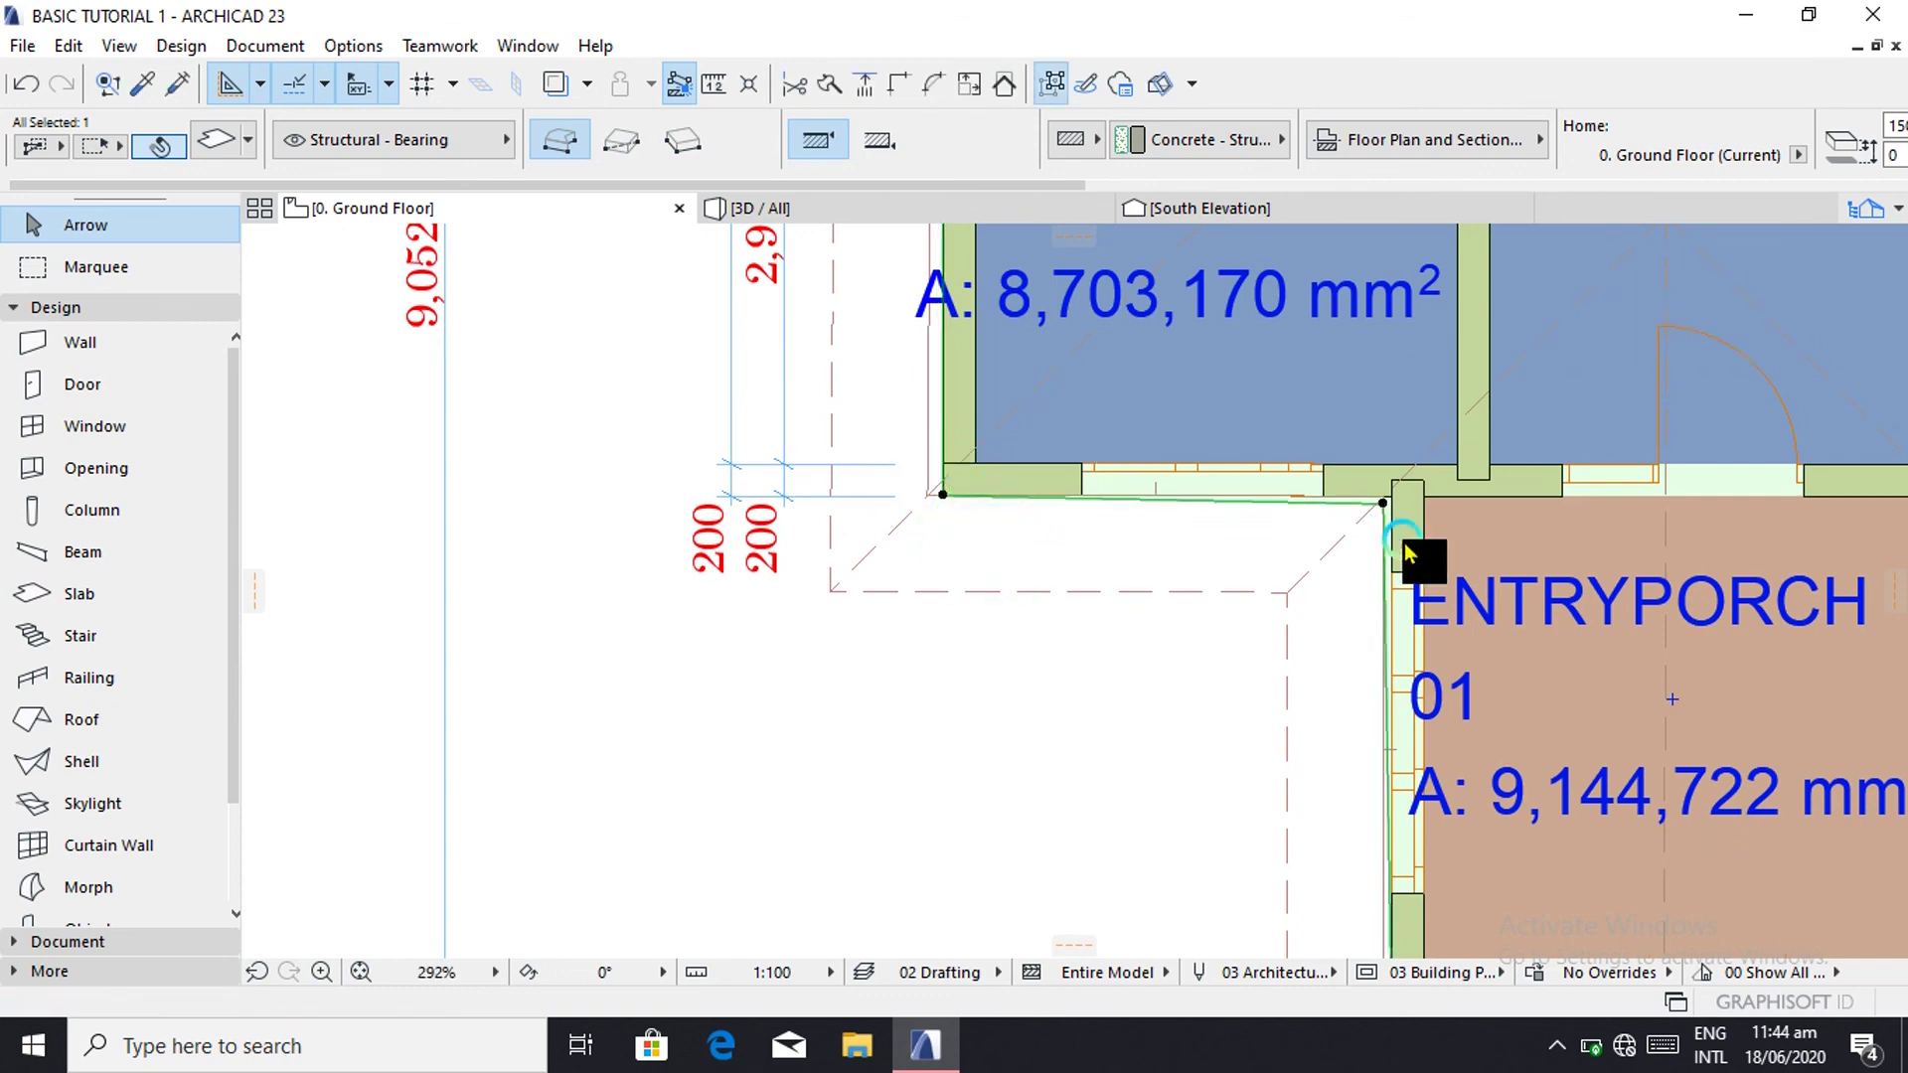
Step: Move the slab's inner corner node onto the junction of the store's south wall and the entry porch's west wall
{"action": "left_click", "coordinate": [1385, 503]}
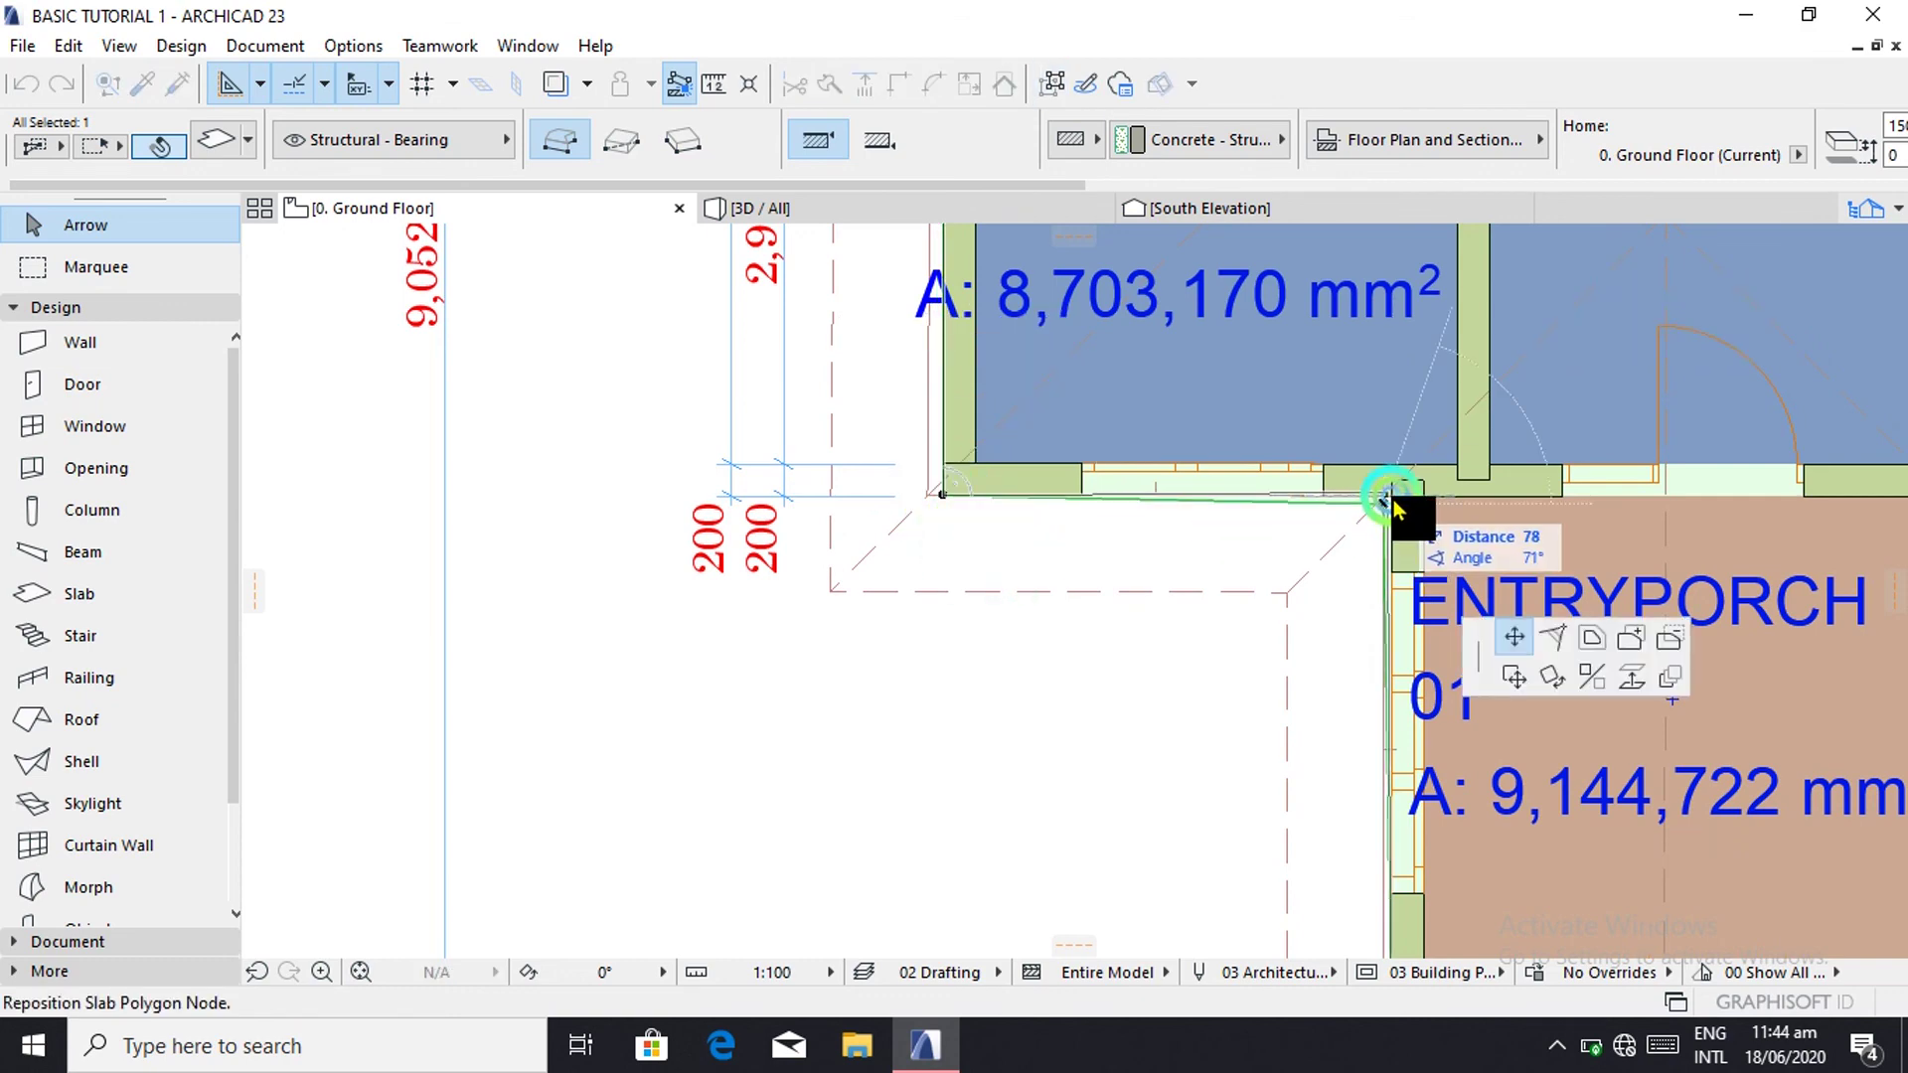
{"action": "scroll", "coordinate": [1395, 510], "scroll_direction": "up", "scroll_amount": 3}
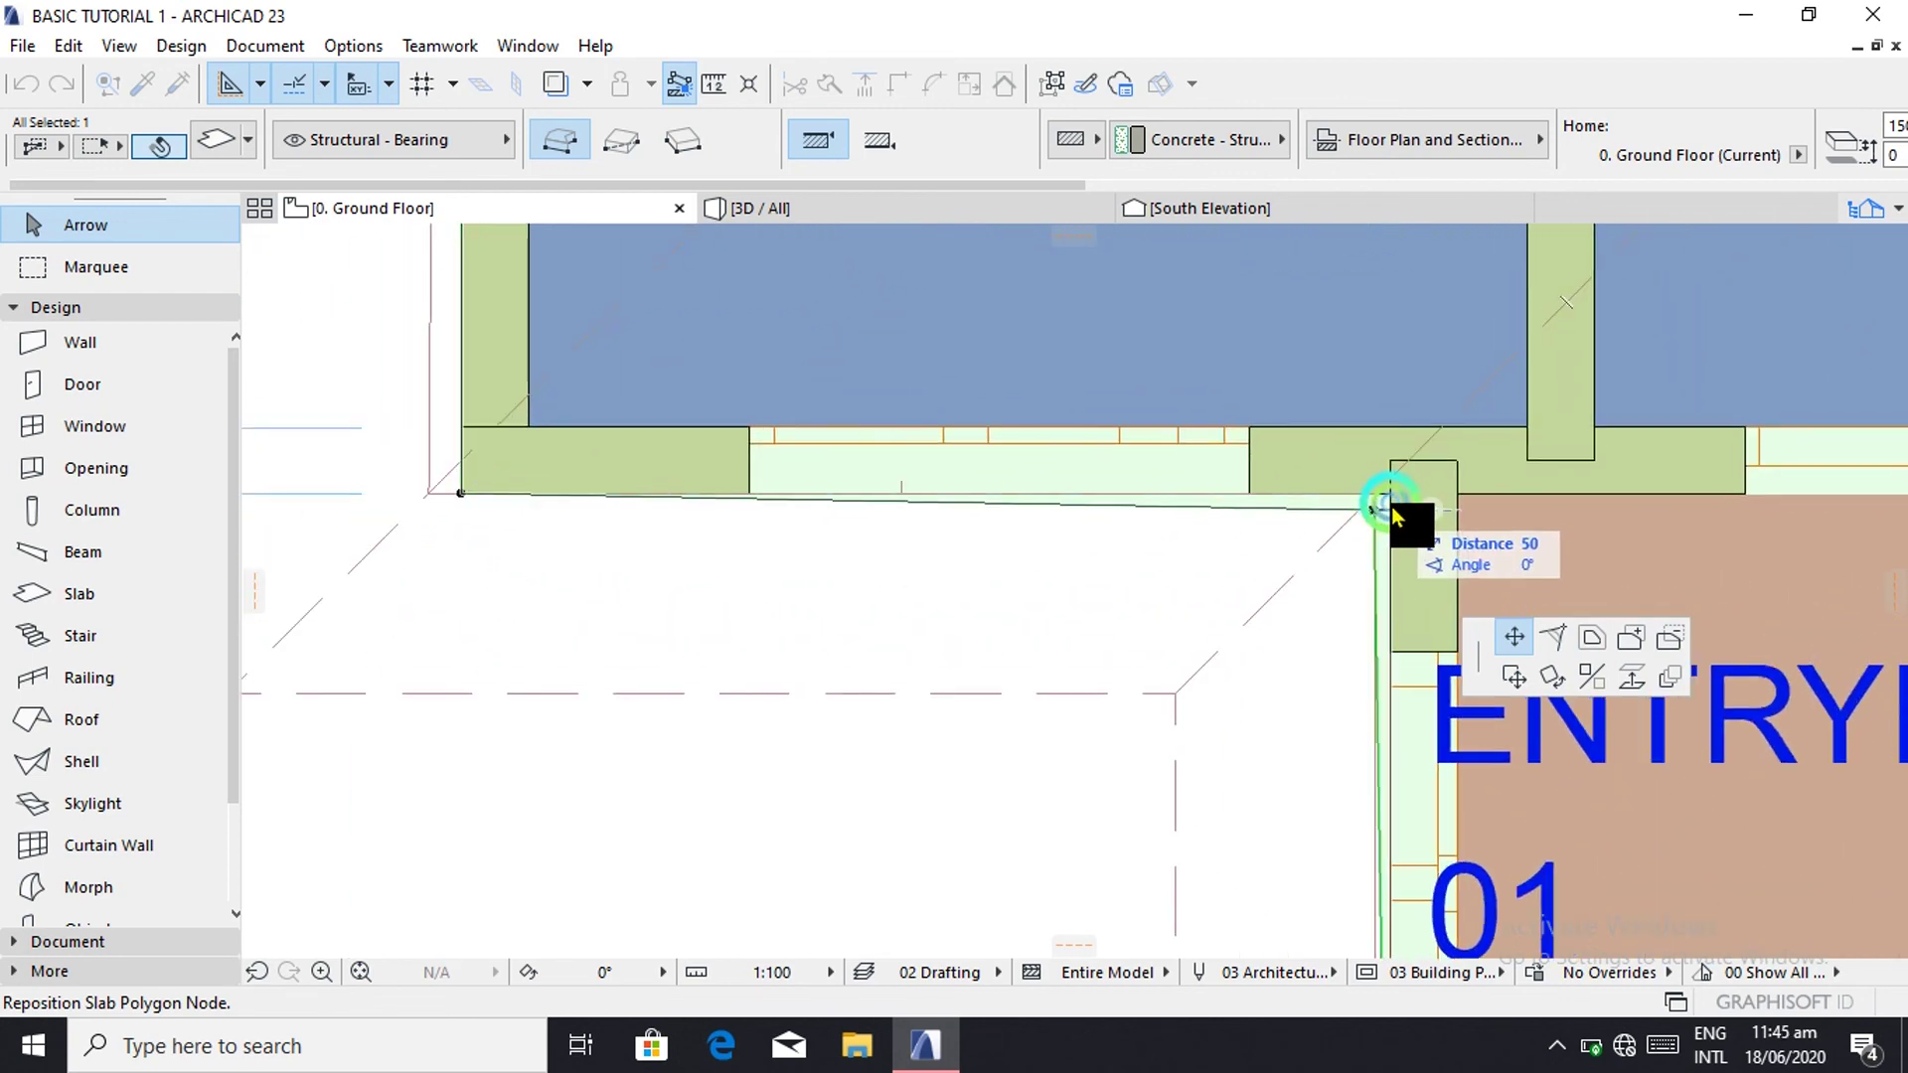
{"action": "left_click", "coordinate": [1390, 495]}
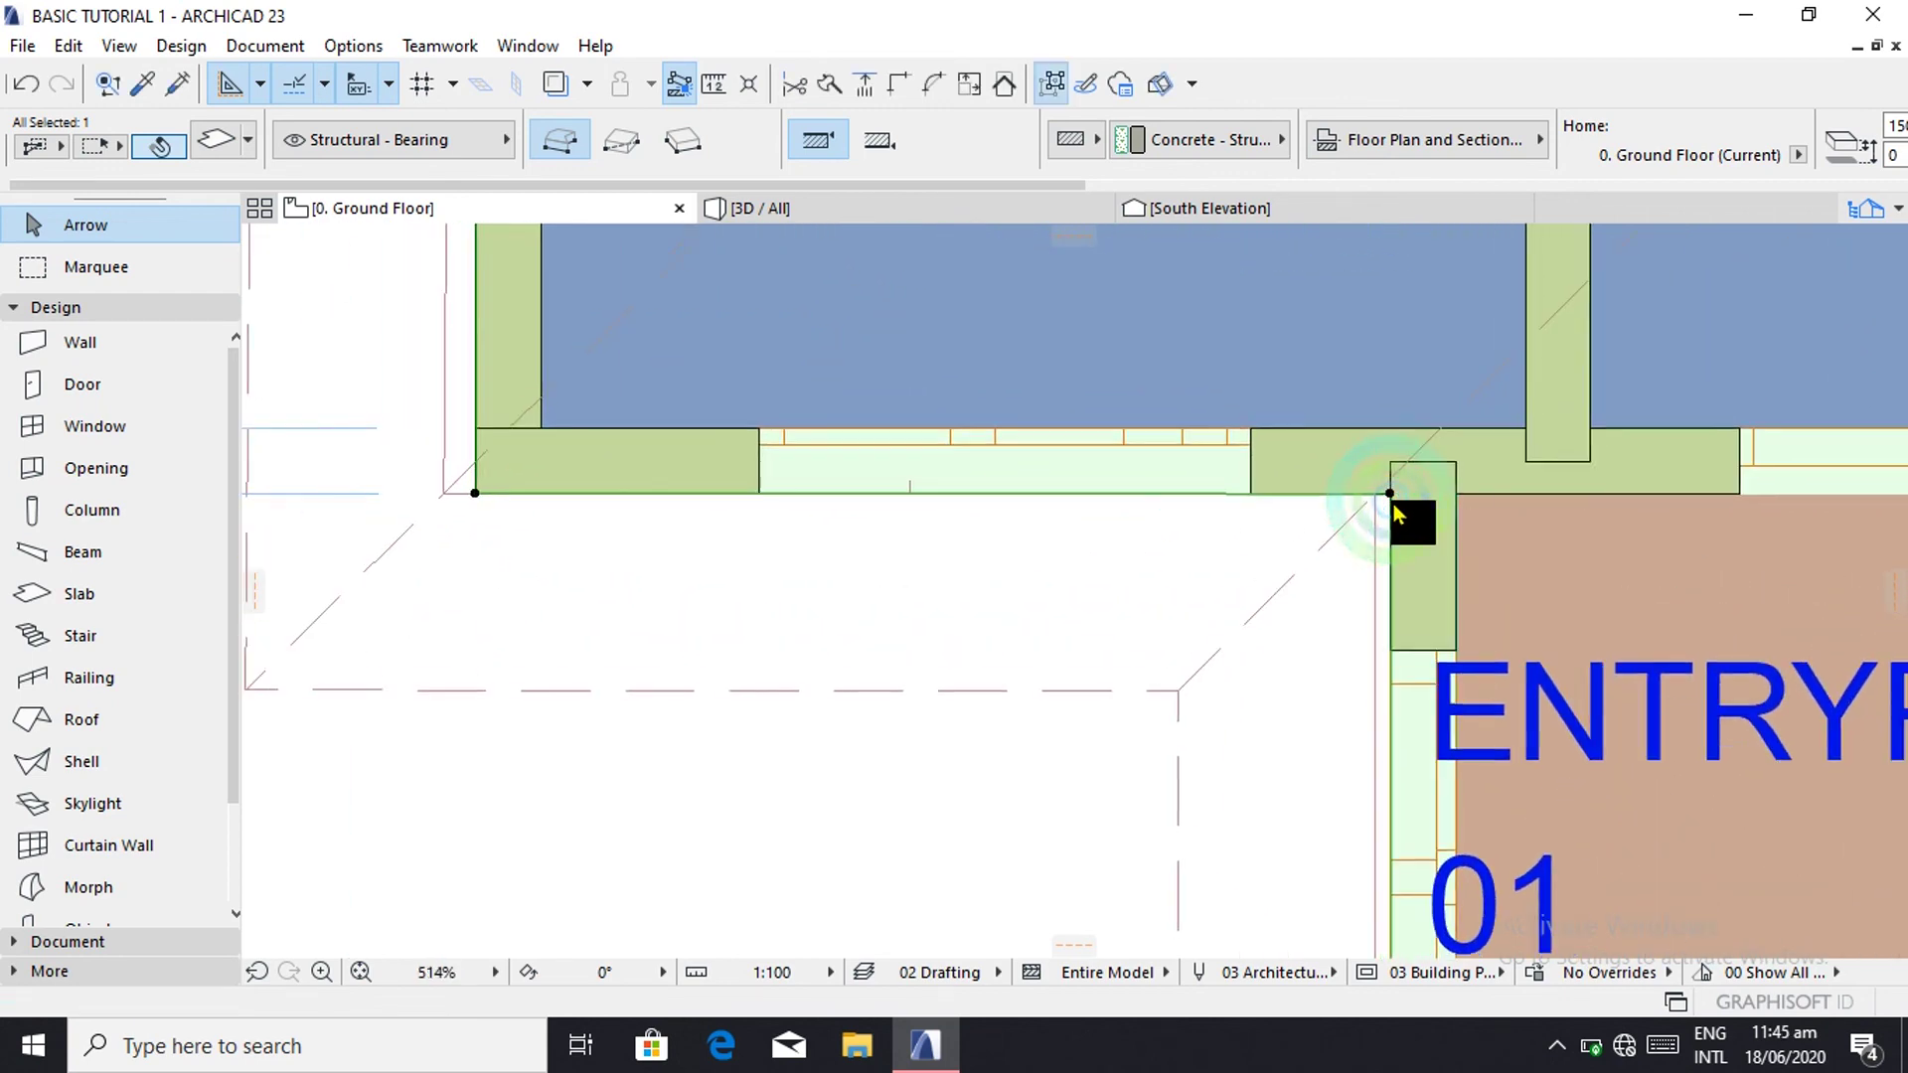
Step: Examine the house in the 3D view, checking the slab edges against the exterior walls and porch
{"action": "scroll", "coordinate": [1394, 504], "scroll_direction": "down", "scroll_amount": 6}
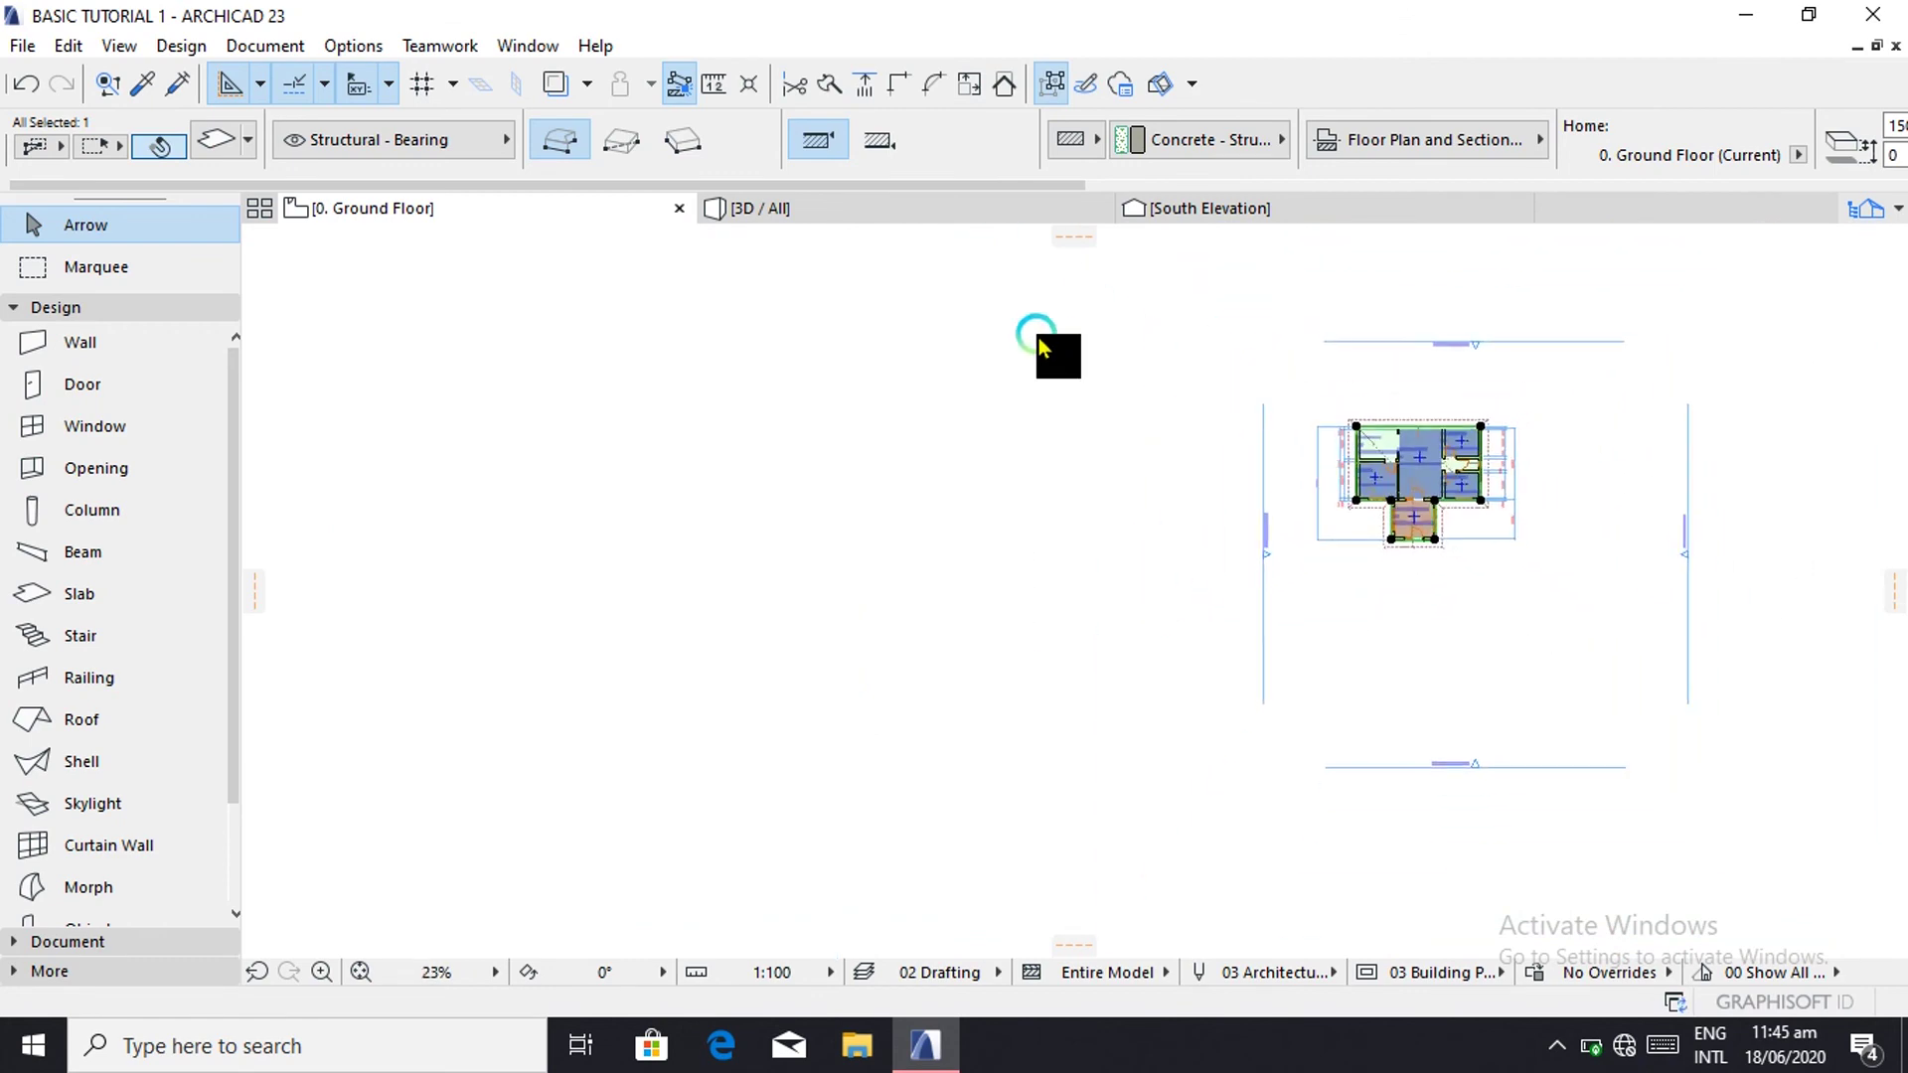
{"action": "left_click", "coordinate": [845, 204]}
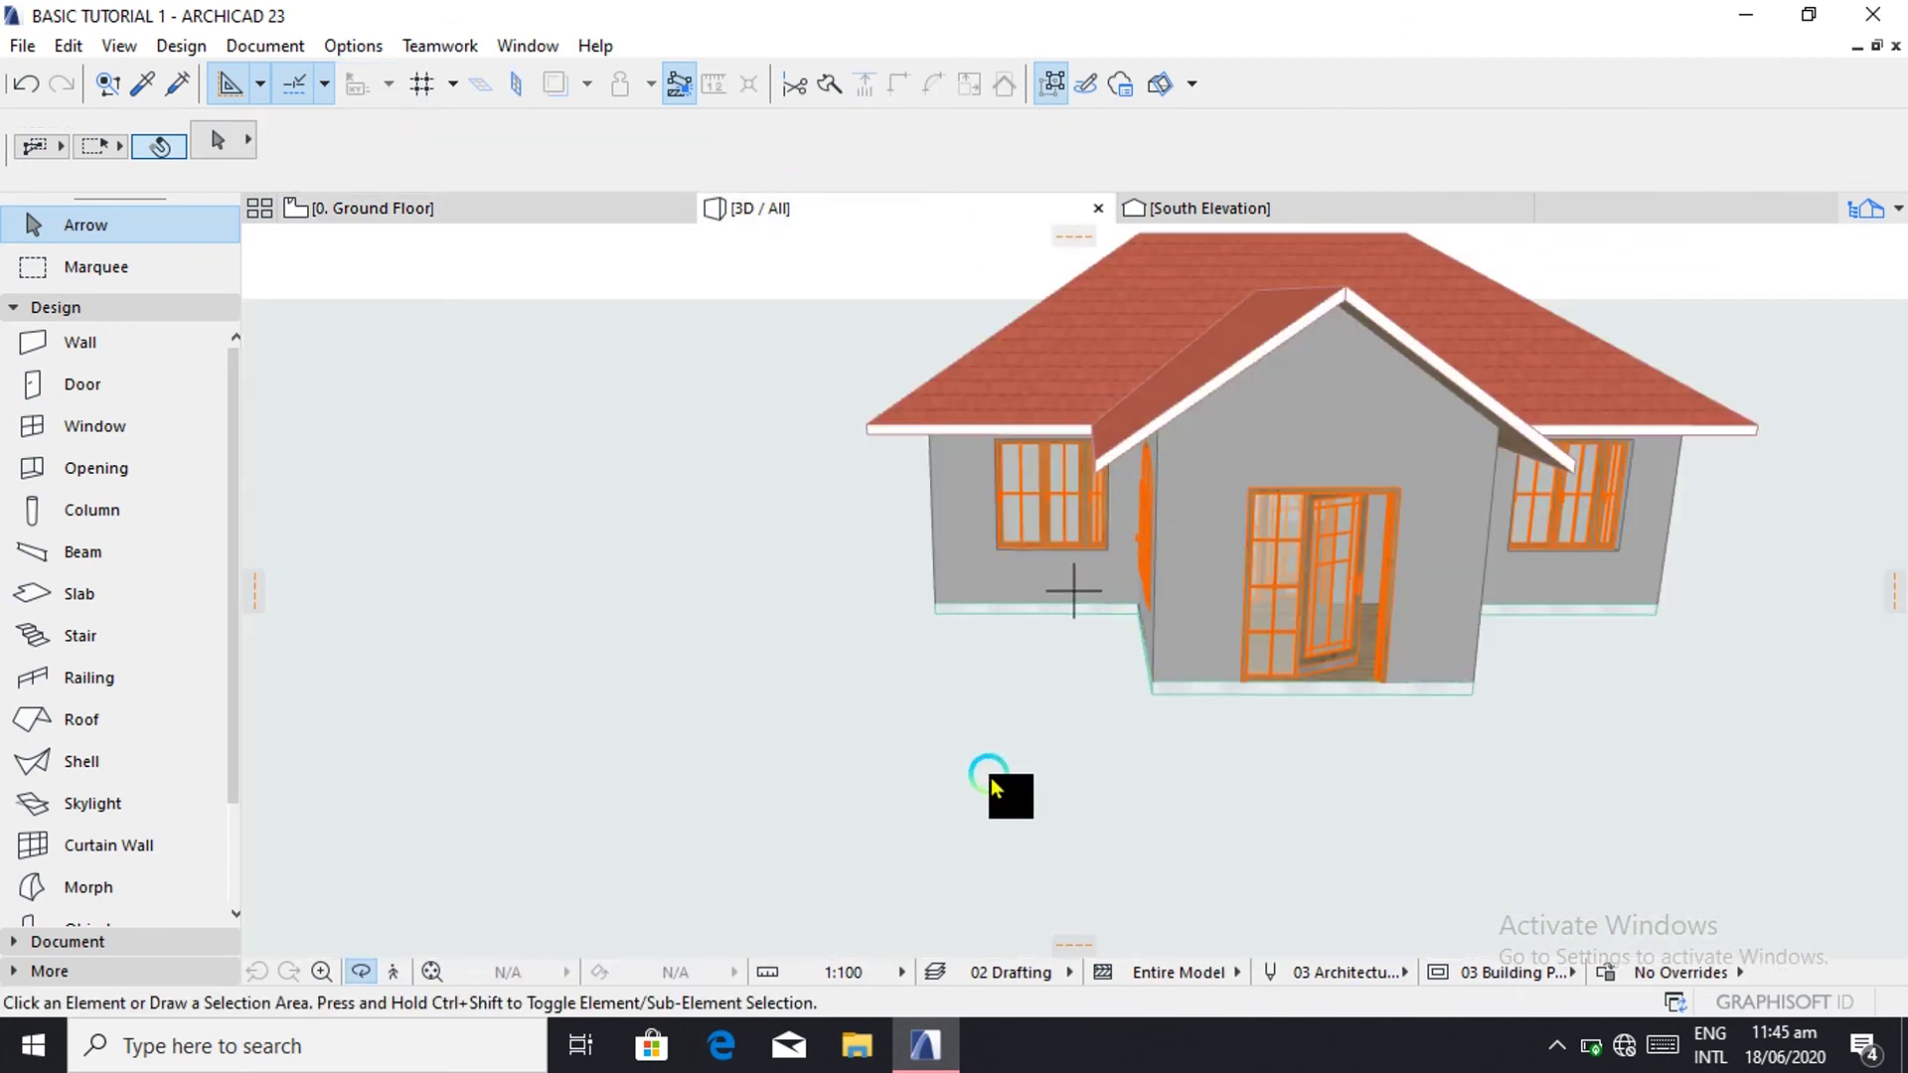
{"action": "left_click_drag", "start_coordinate": [992, 778], "coordinate": [1087, 571]}
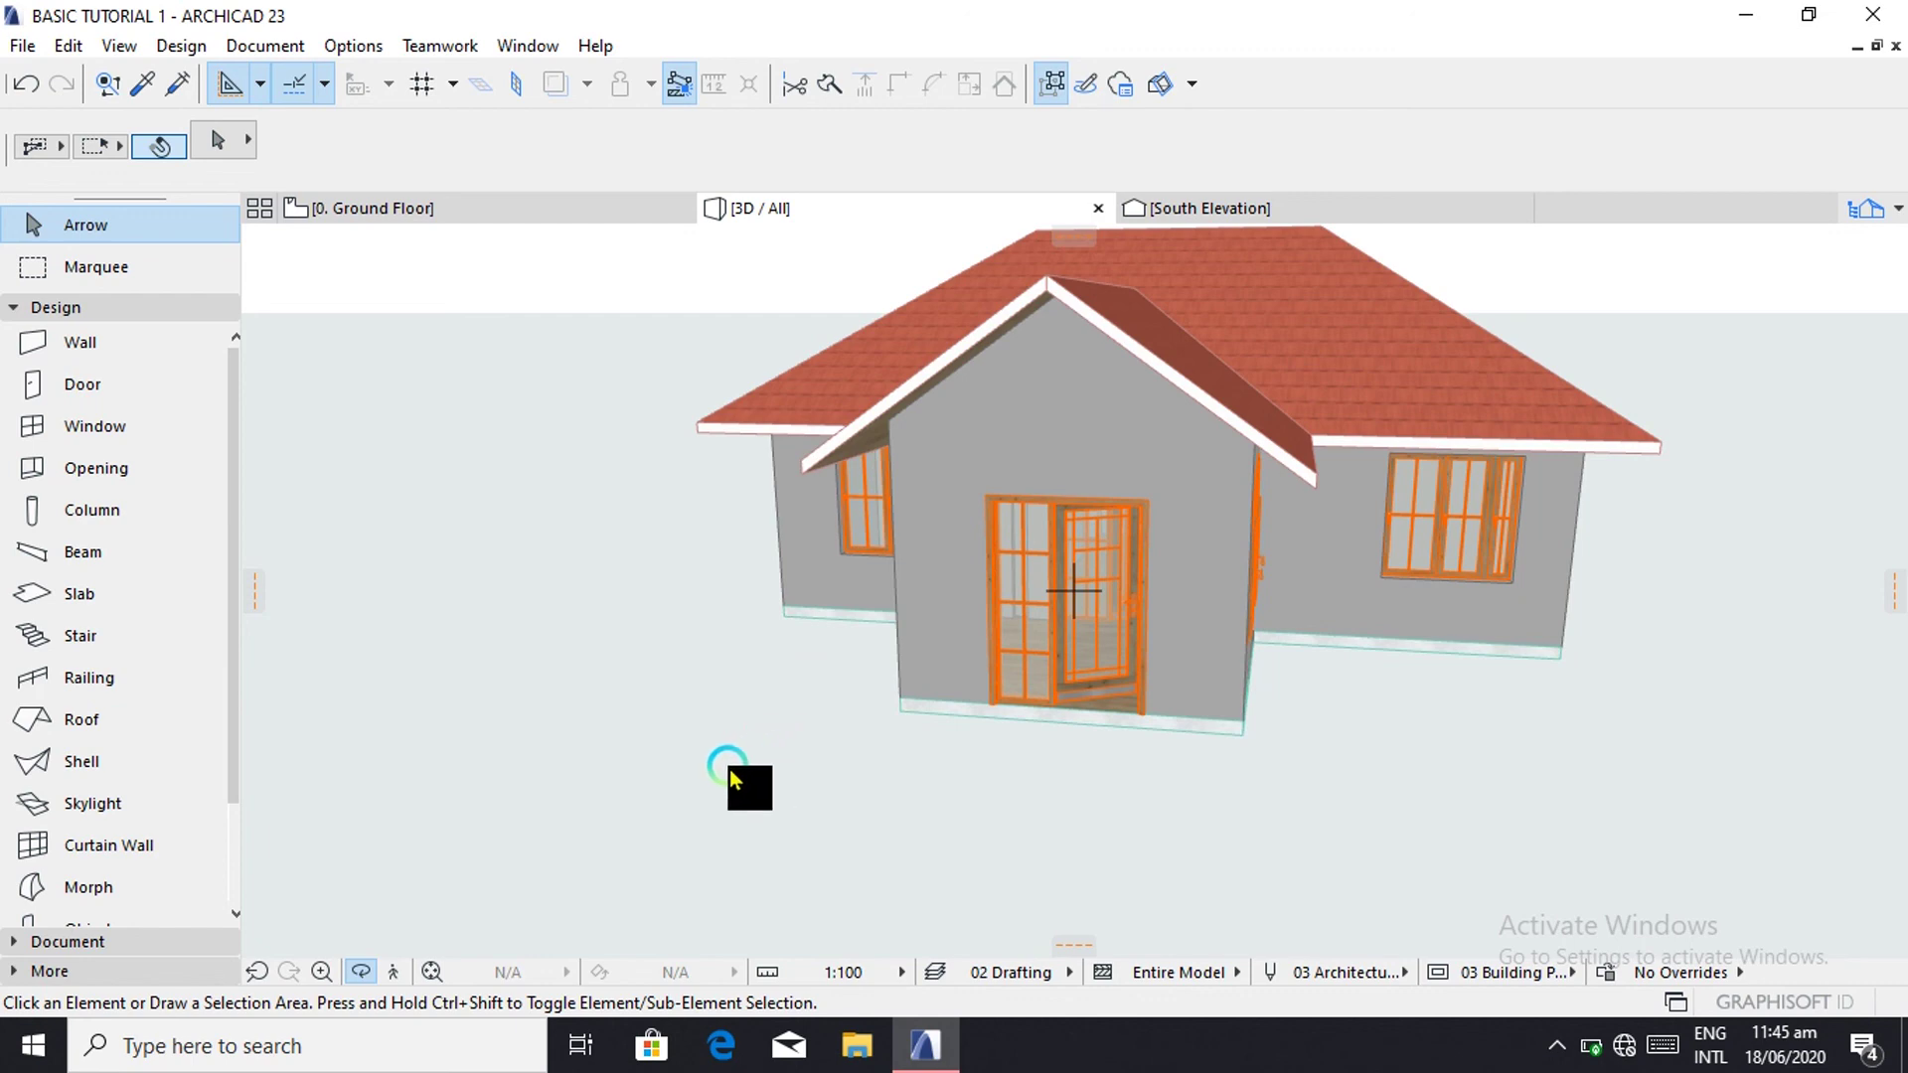
{"action": "left_click_drag", "start_coordinate": [729, 769], "coordinate": [839, 814]}
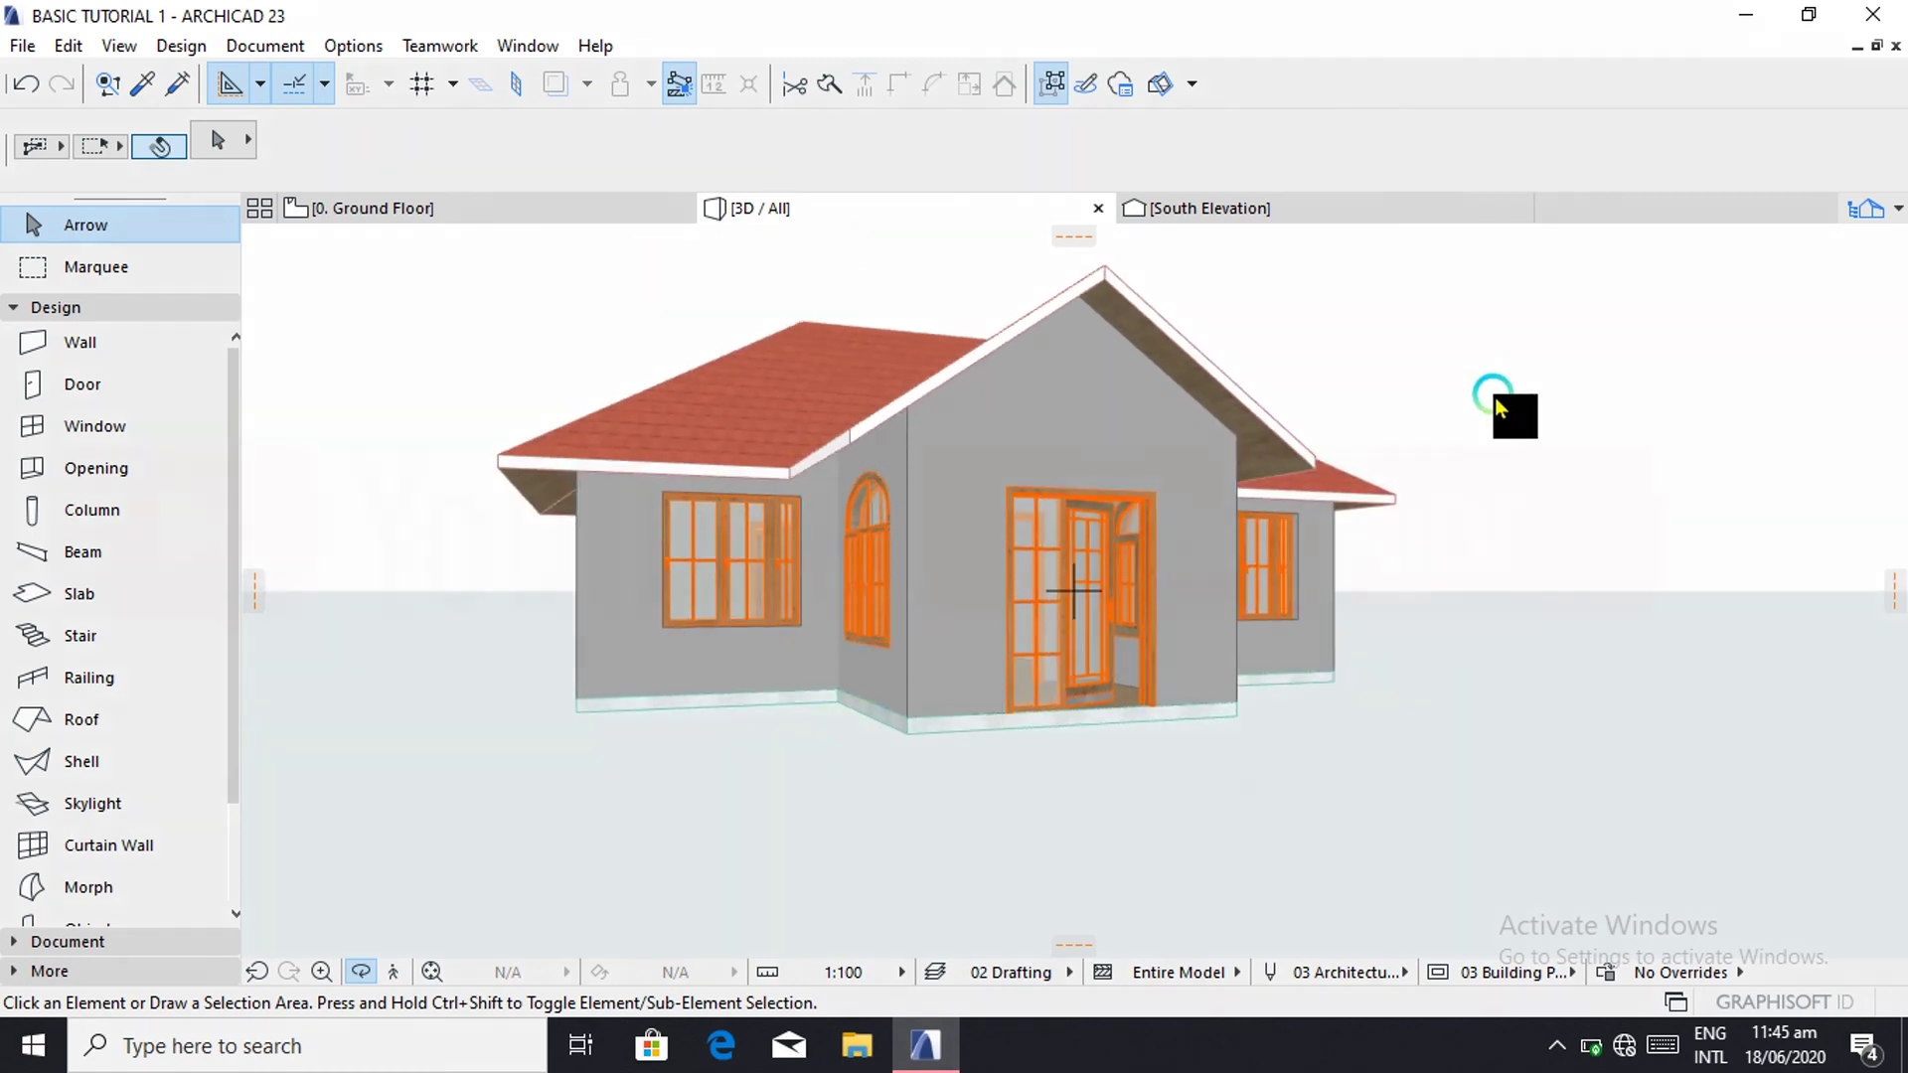